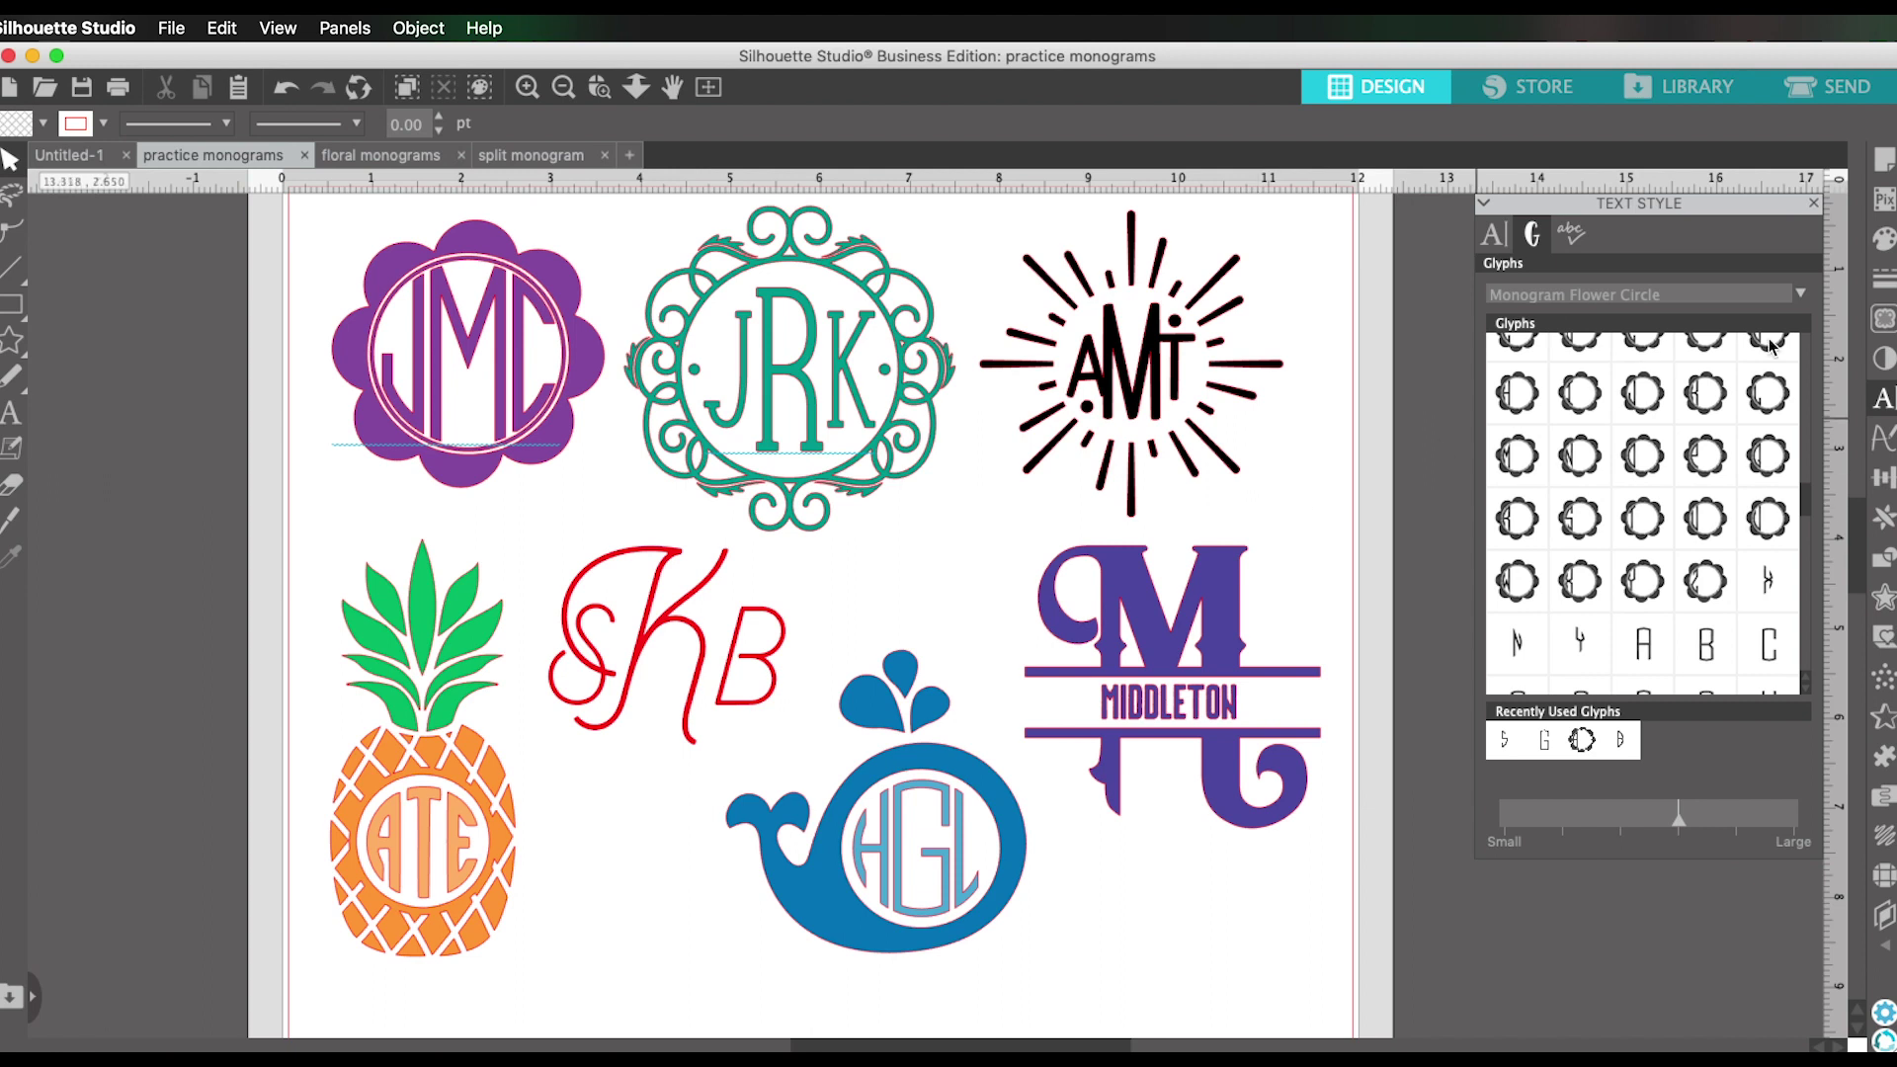
Show the Page Setup panel, then open the online Silhouette Design Store.
click(1883, 166)
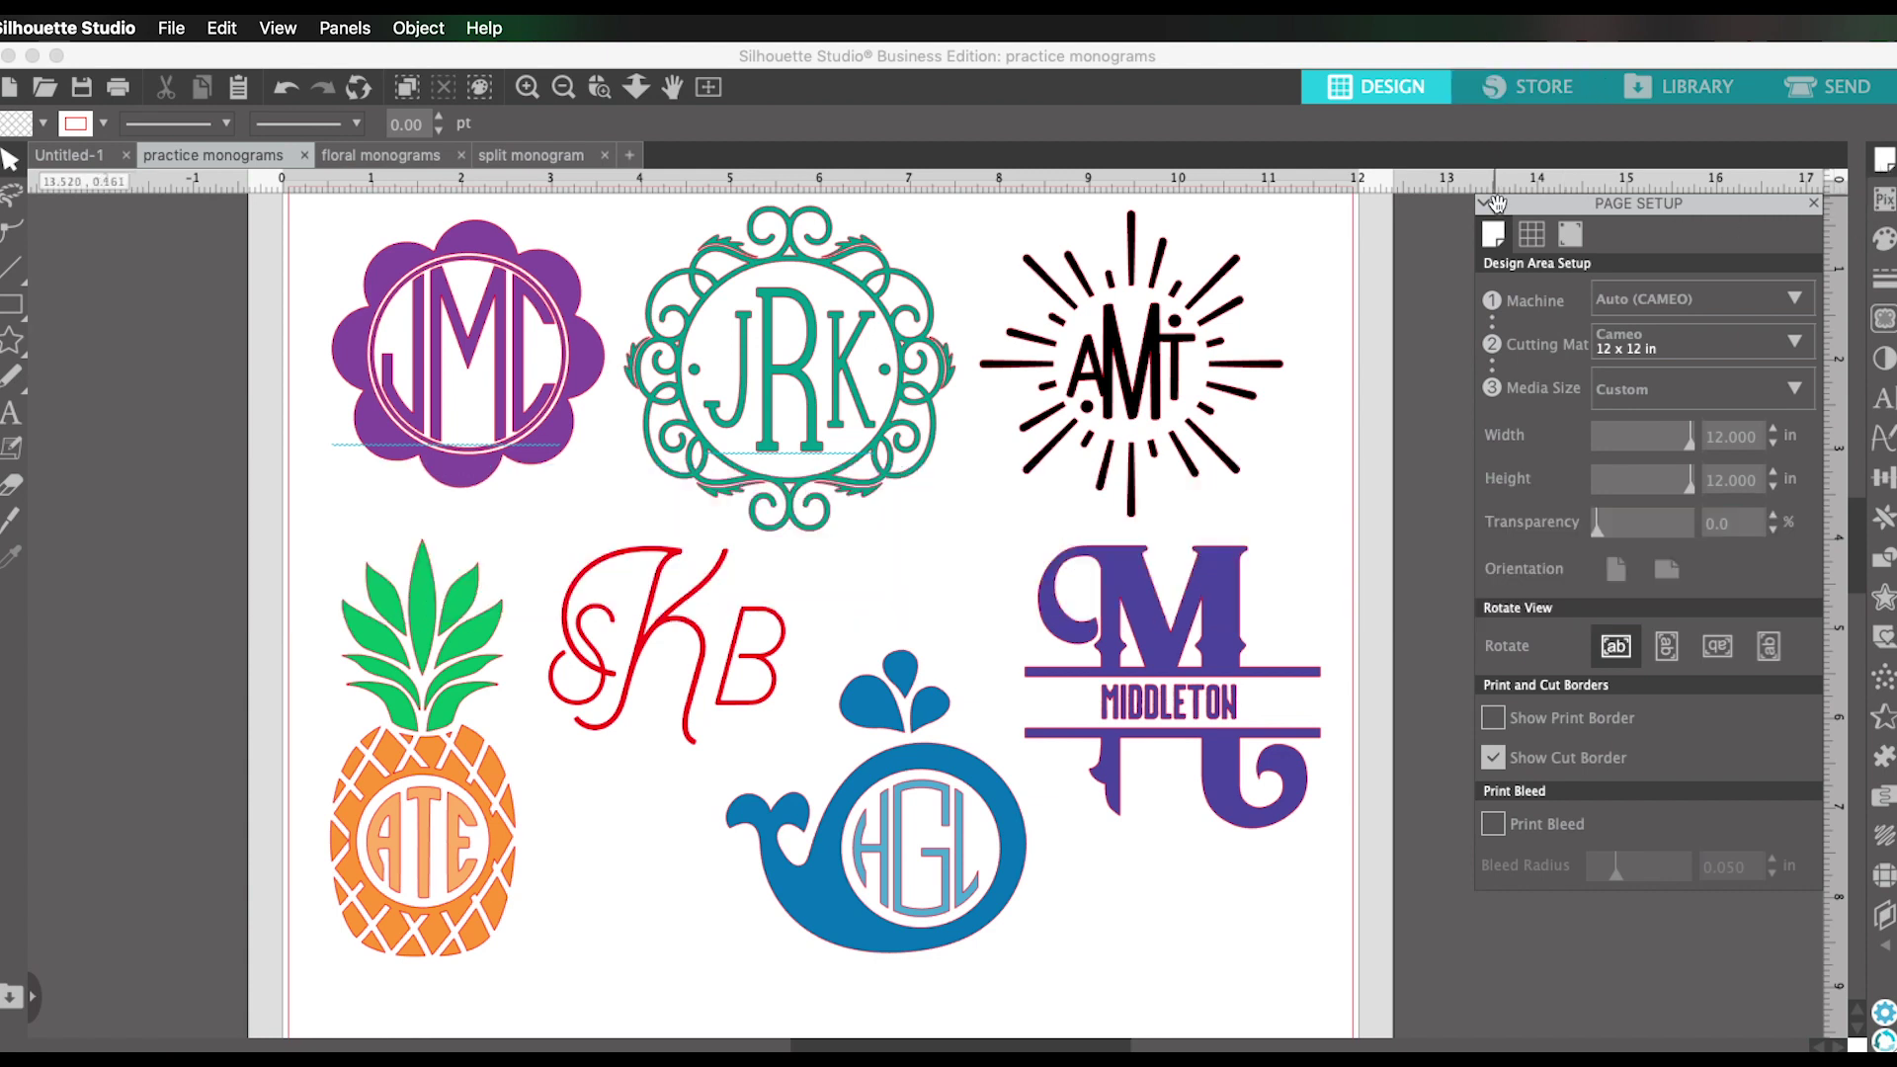
click(1575, 103)
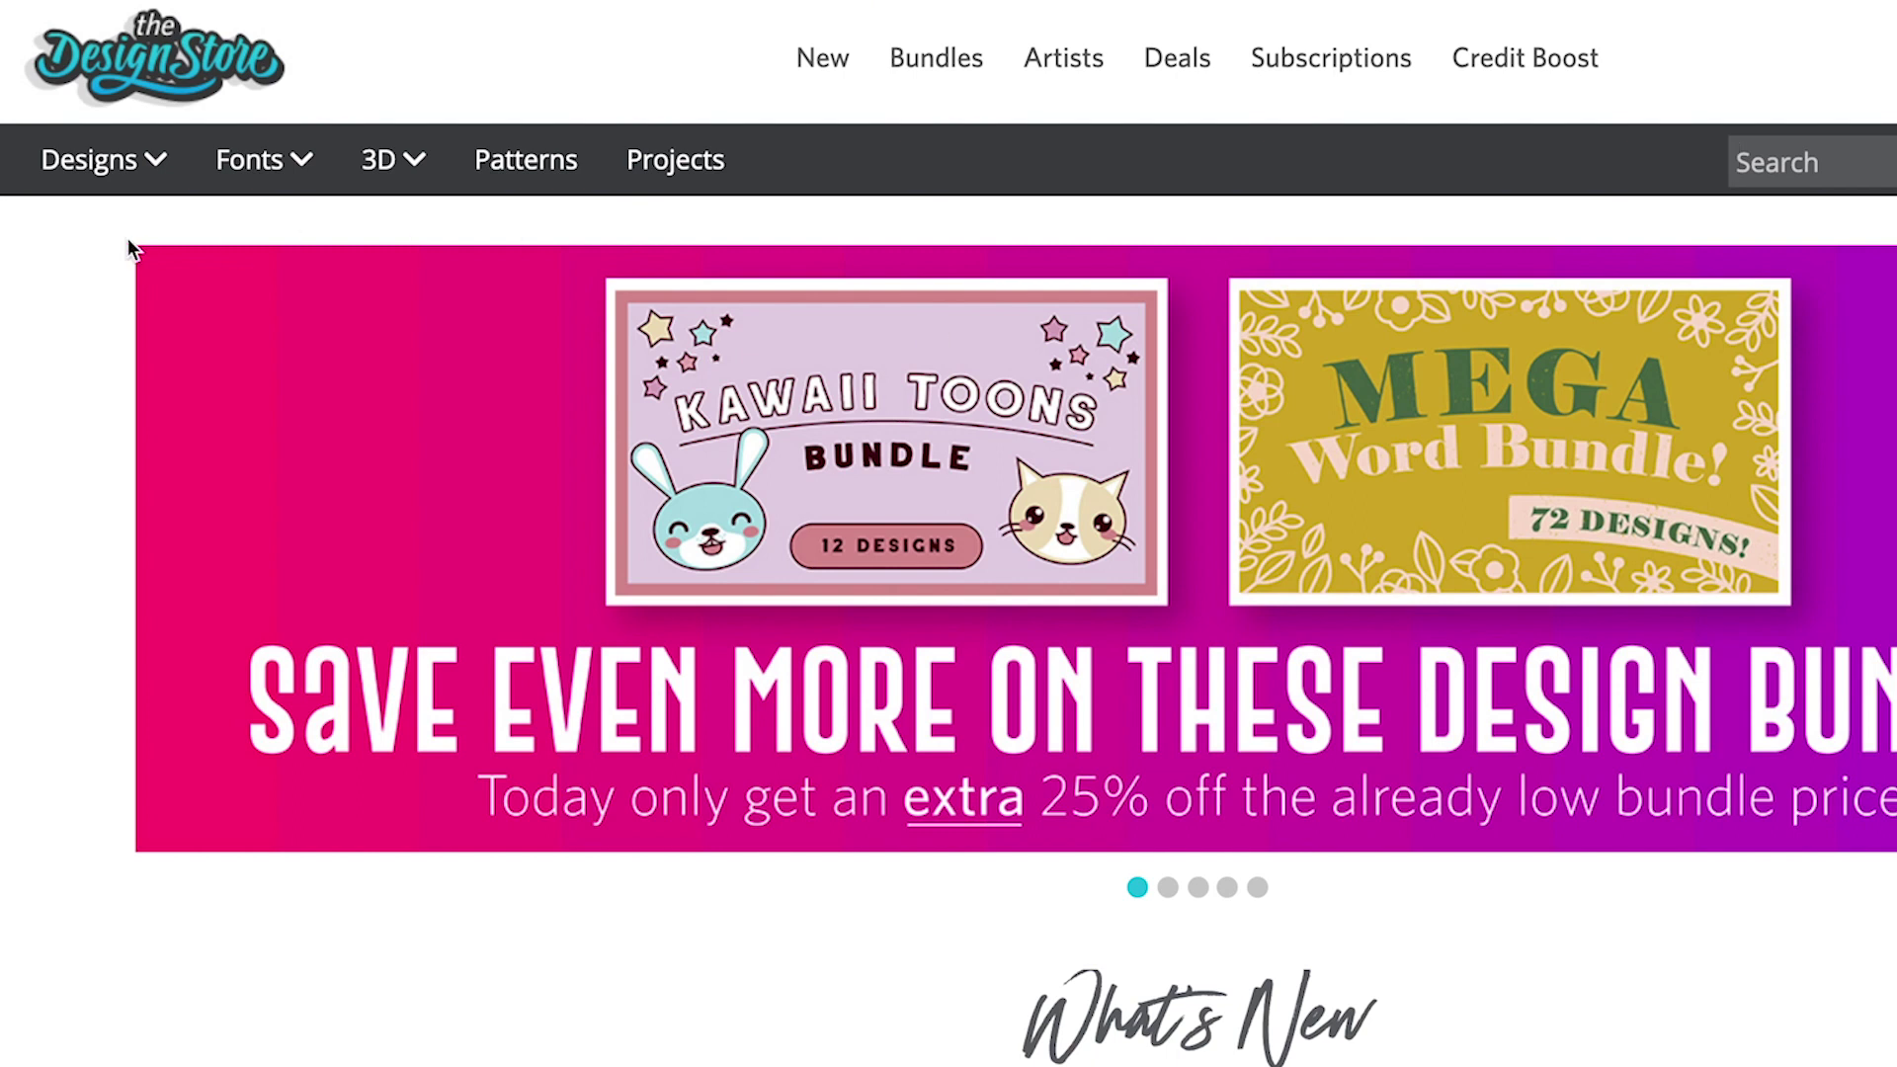
mouse_move(115, 180)
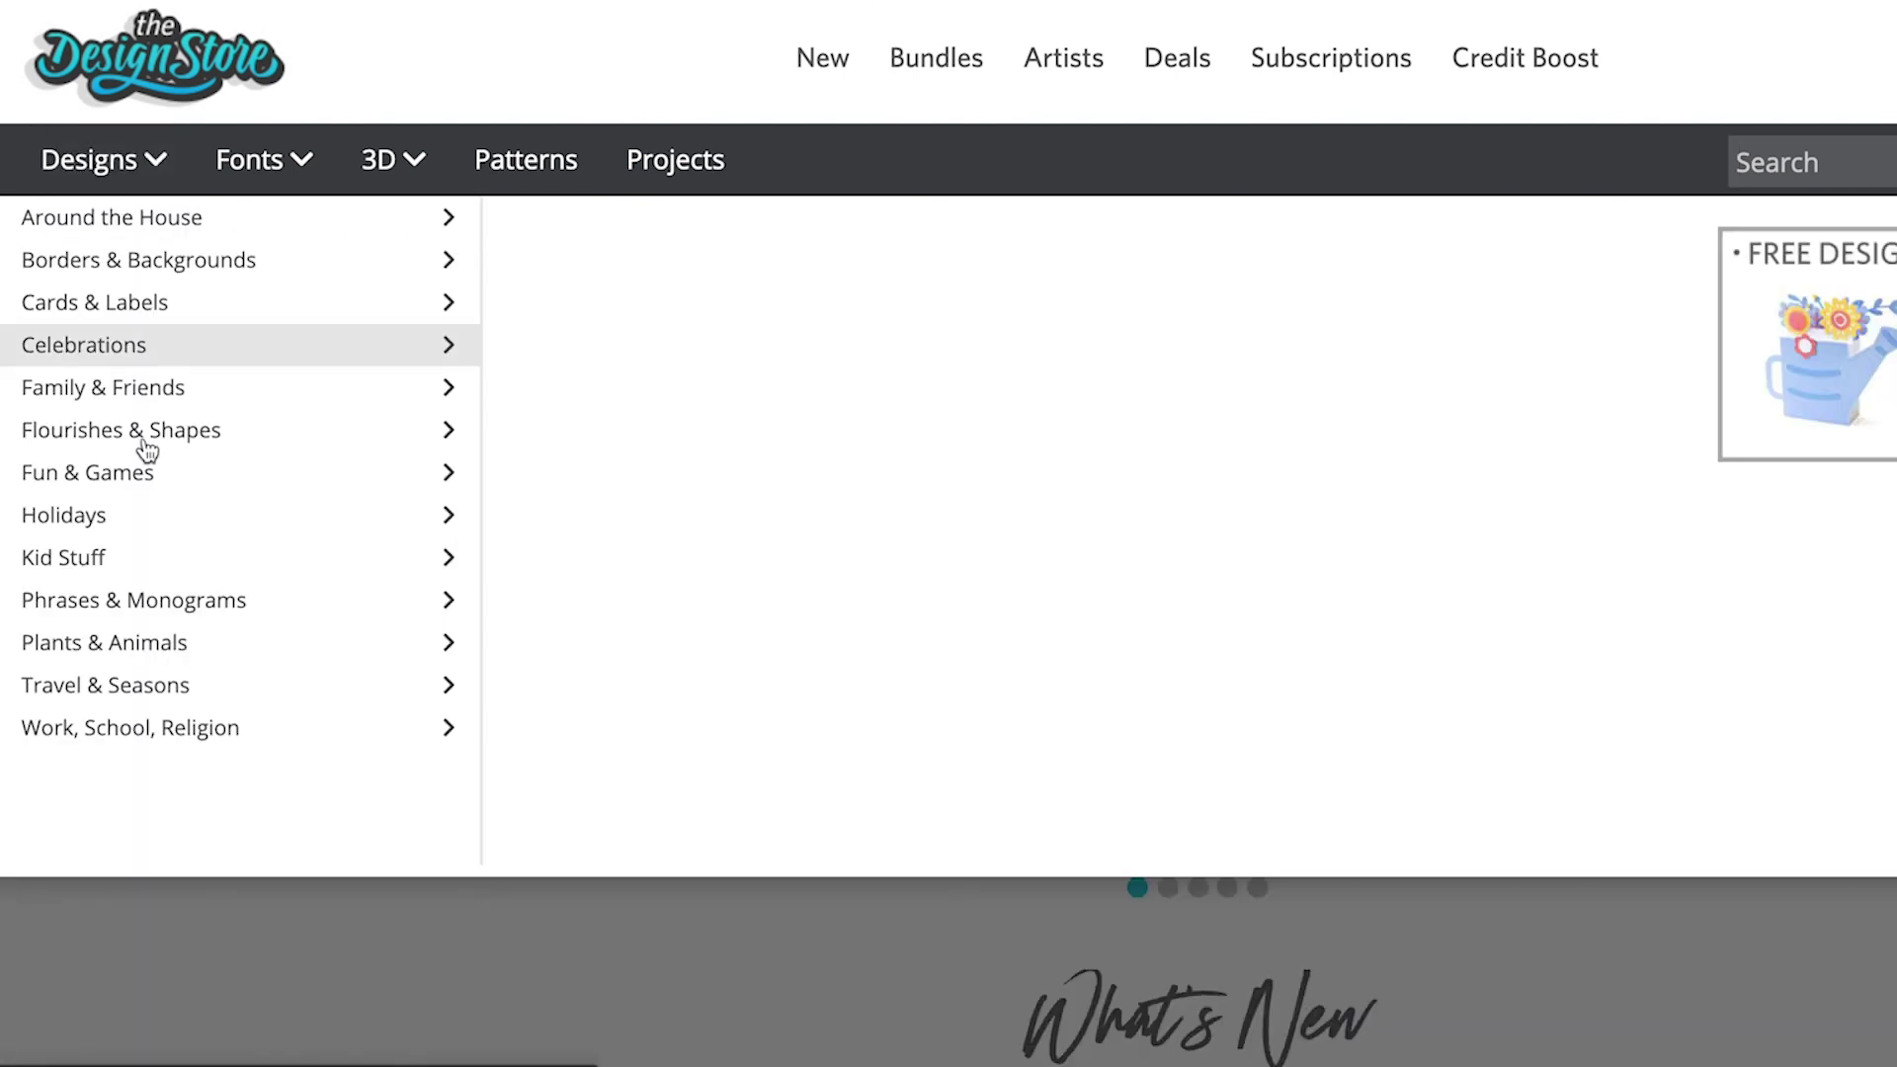
mouse_move(212, 613)
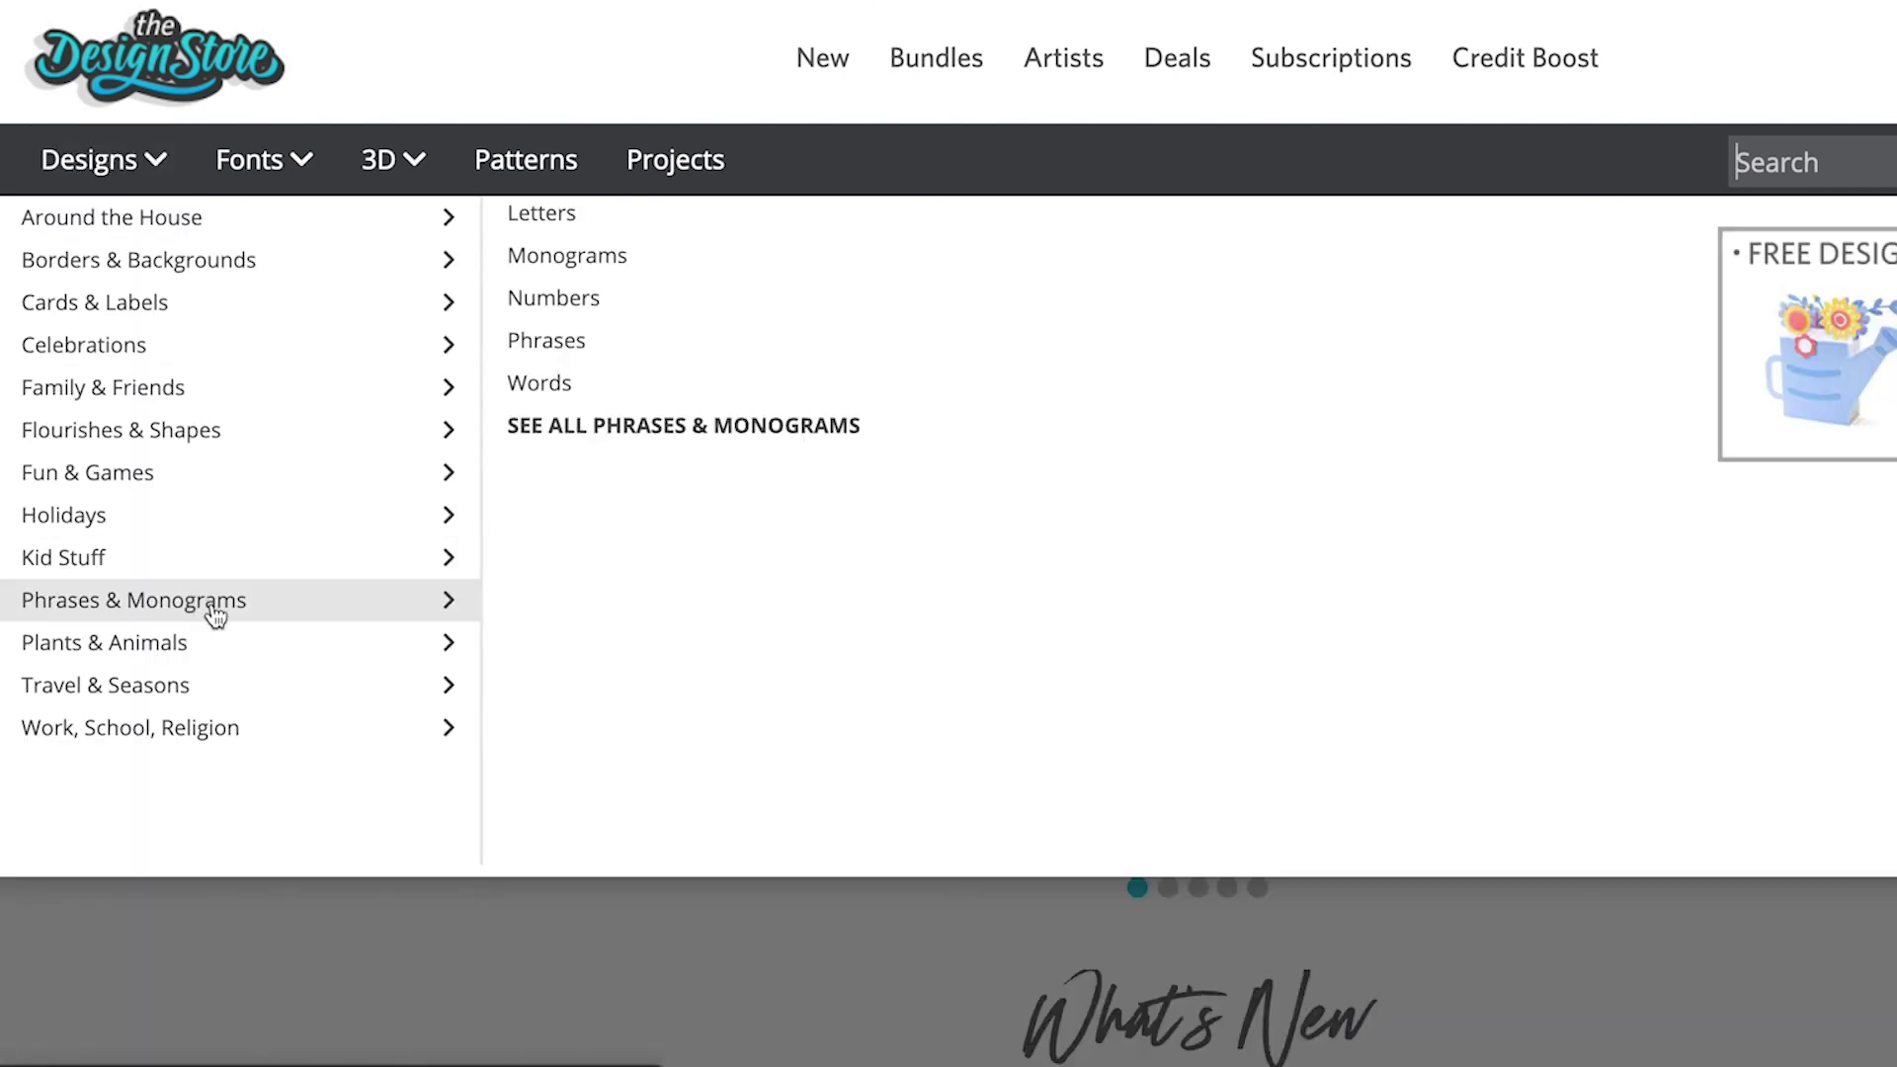
click(596, 260)
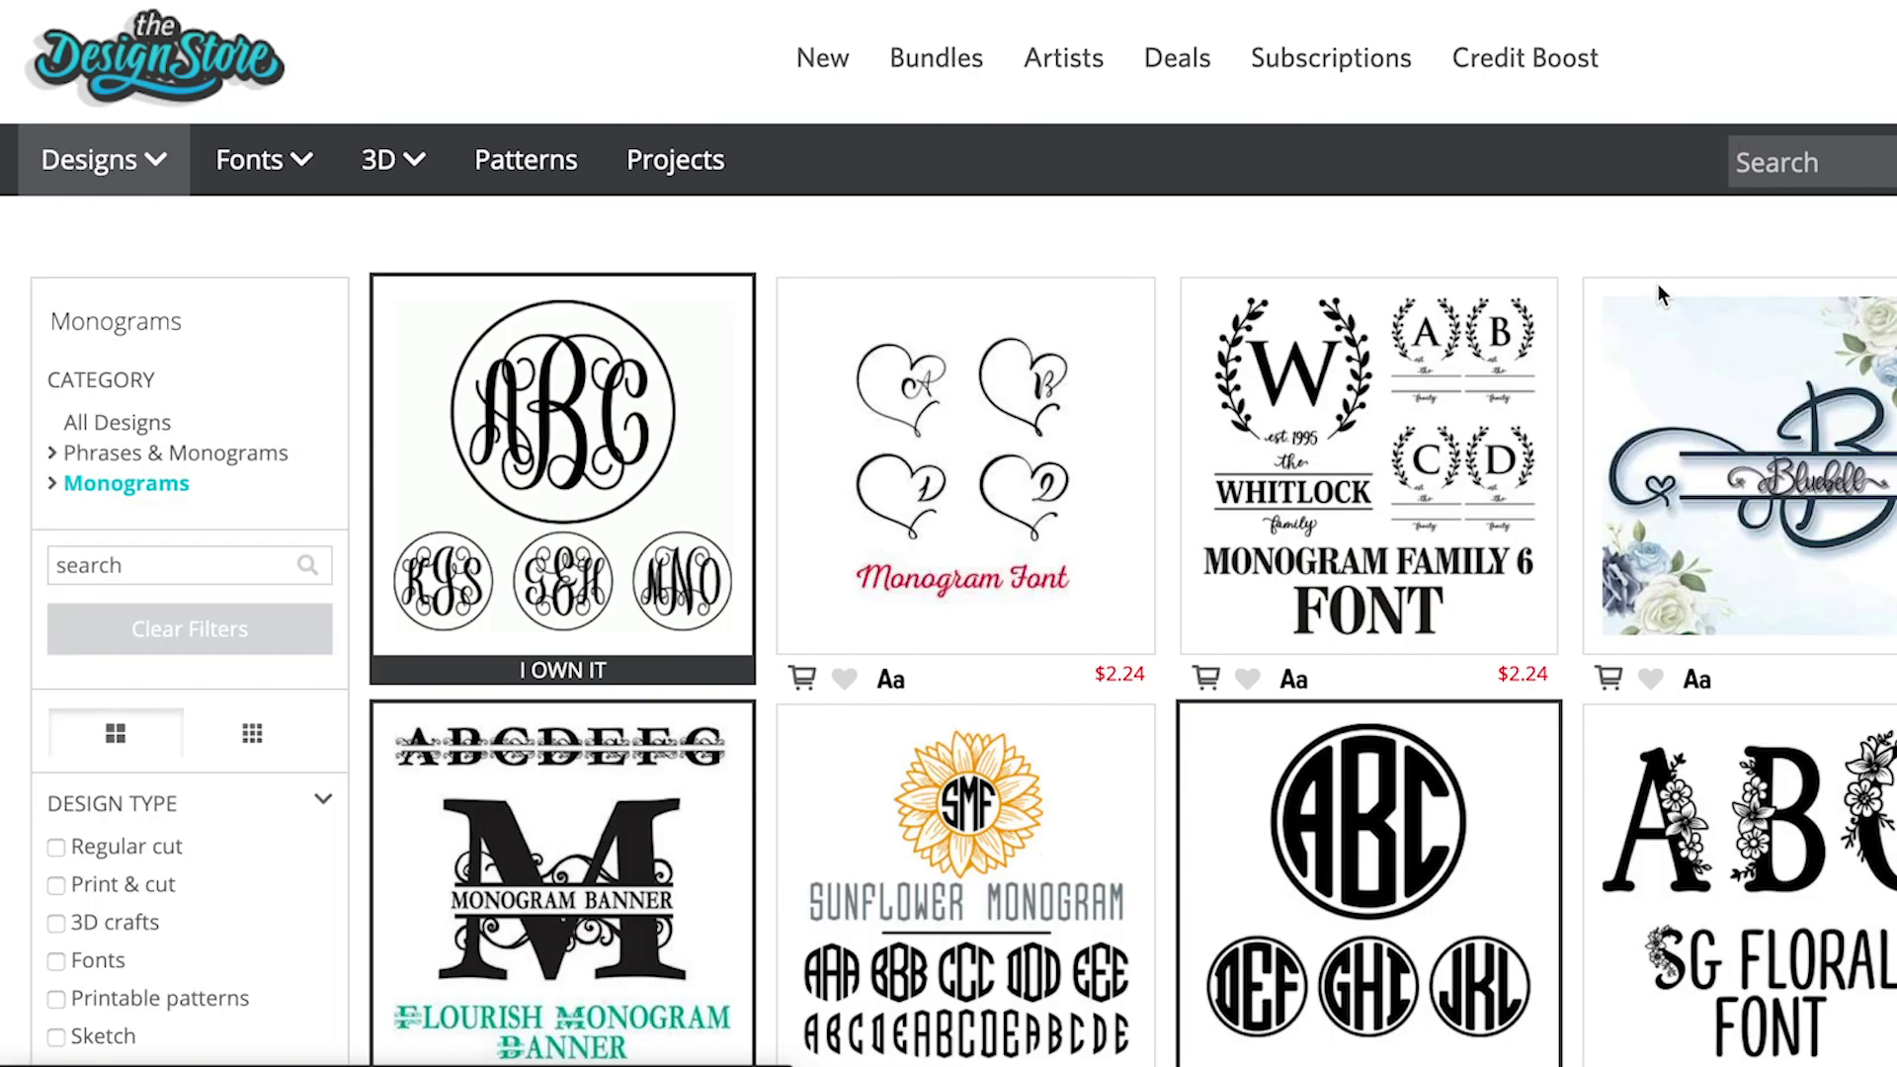
scroll(1658, 284, down, 7)
scroll(1660, 294, down, 20)
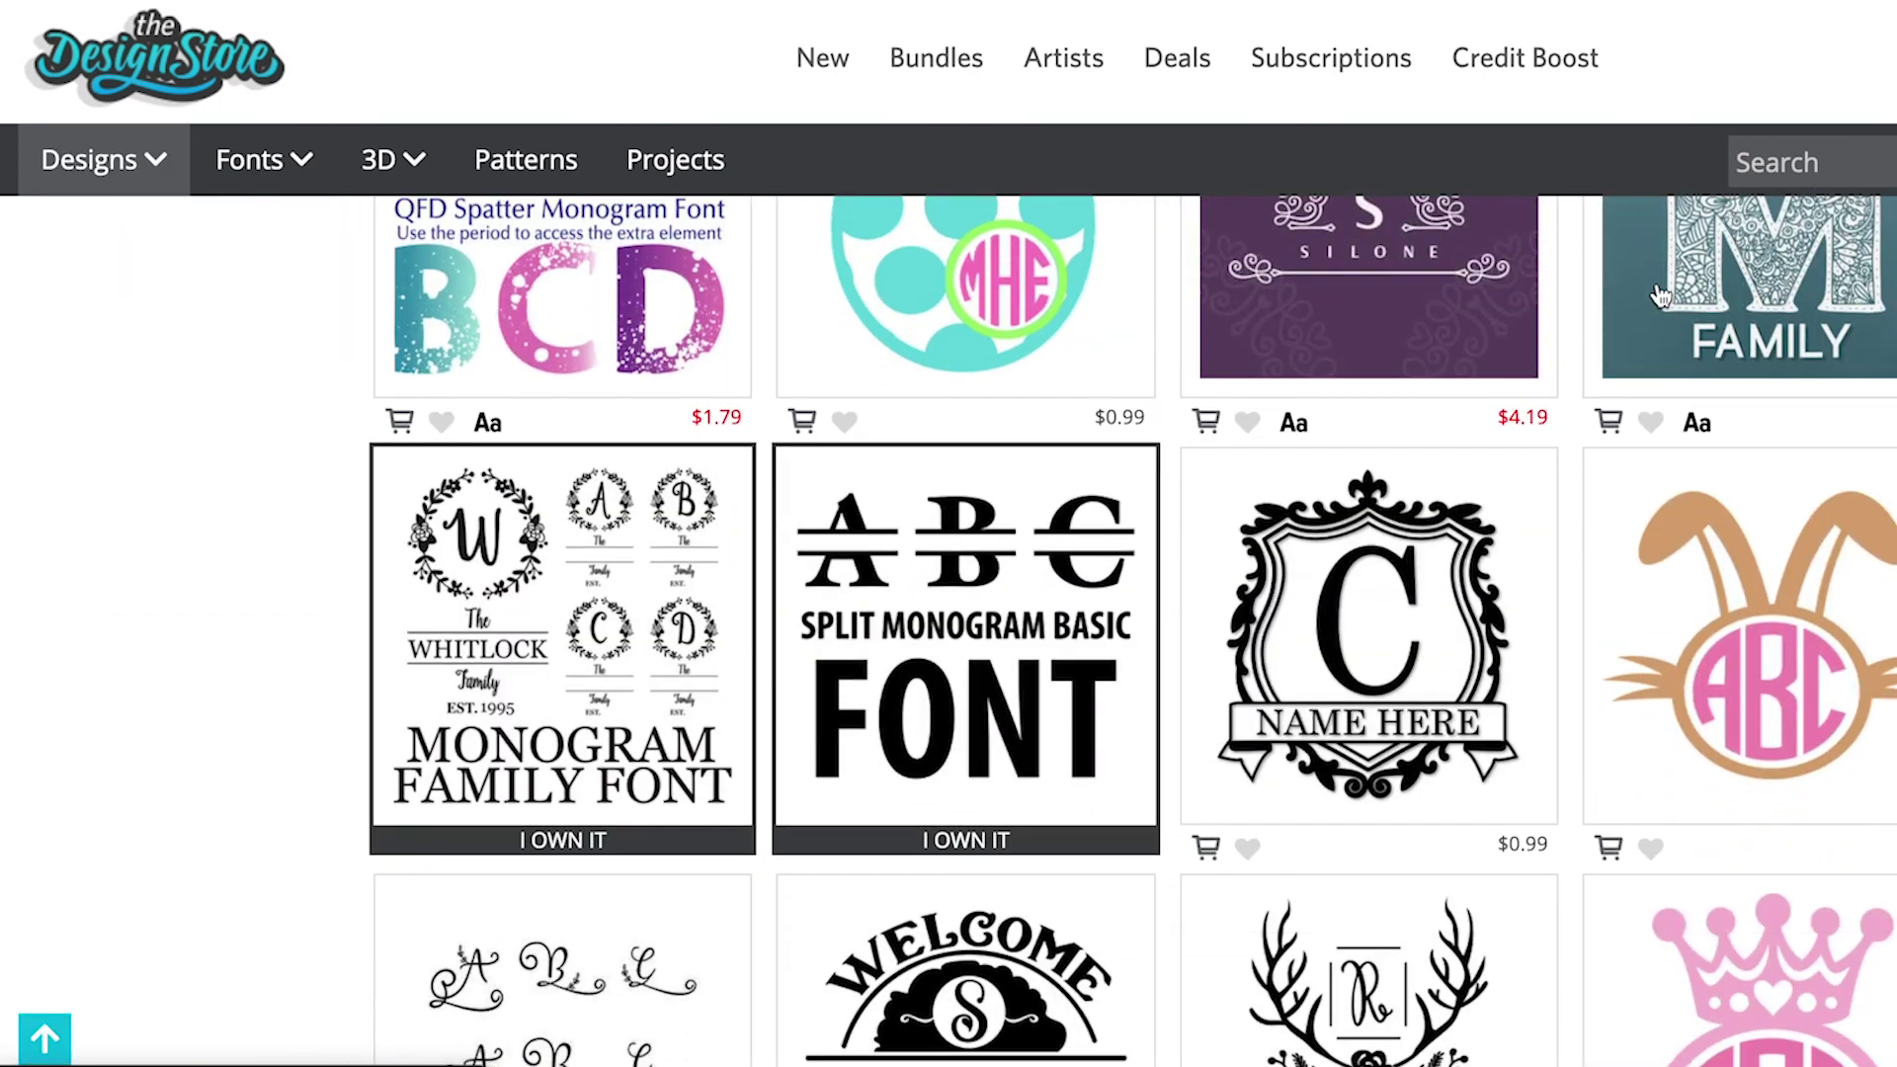
scroll(1660, 294, up, 15)
scroll(1660, 294, up, 5)
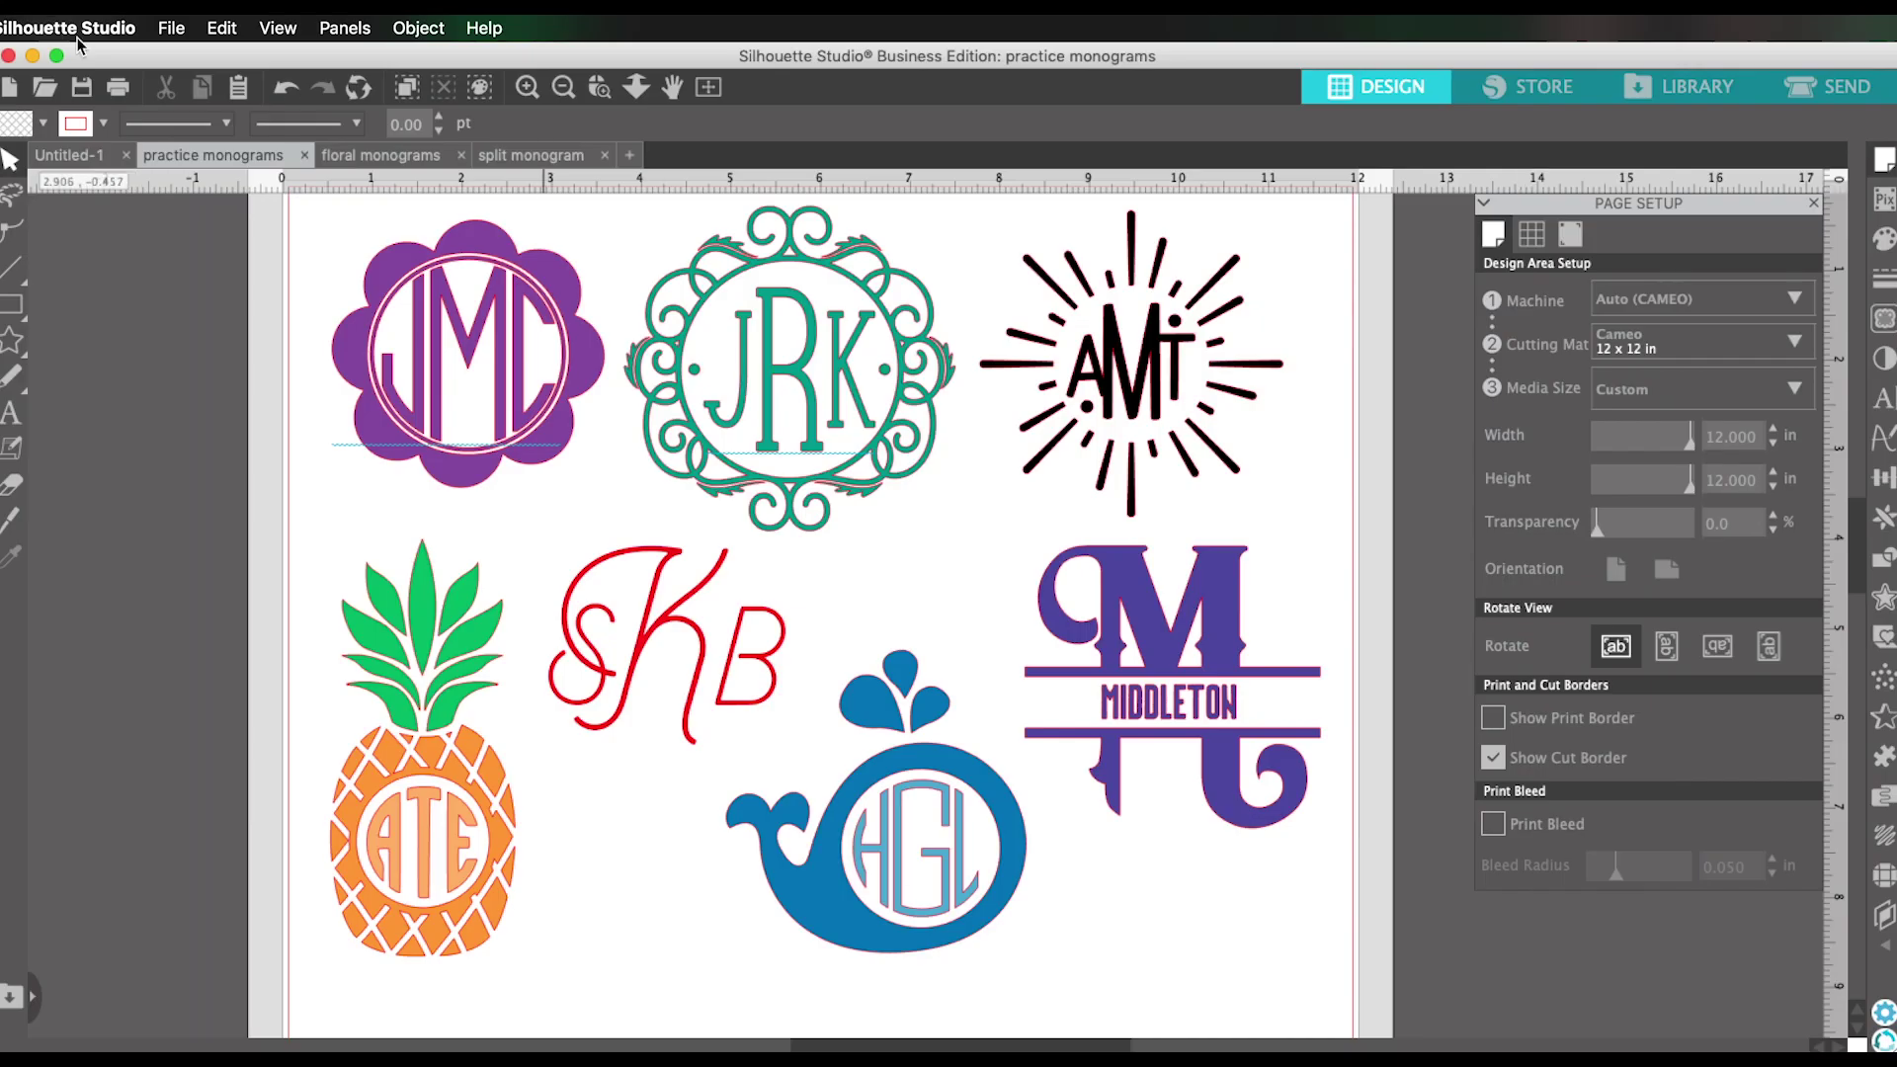
click(10, 87)
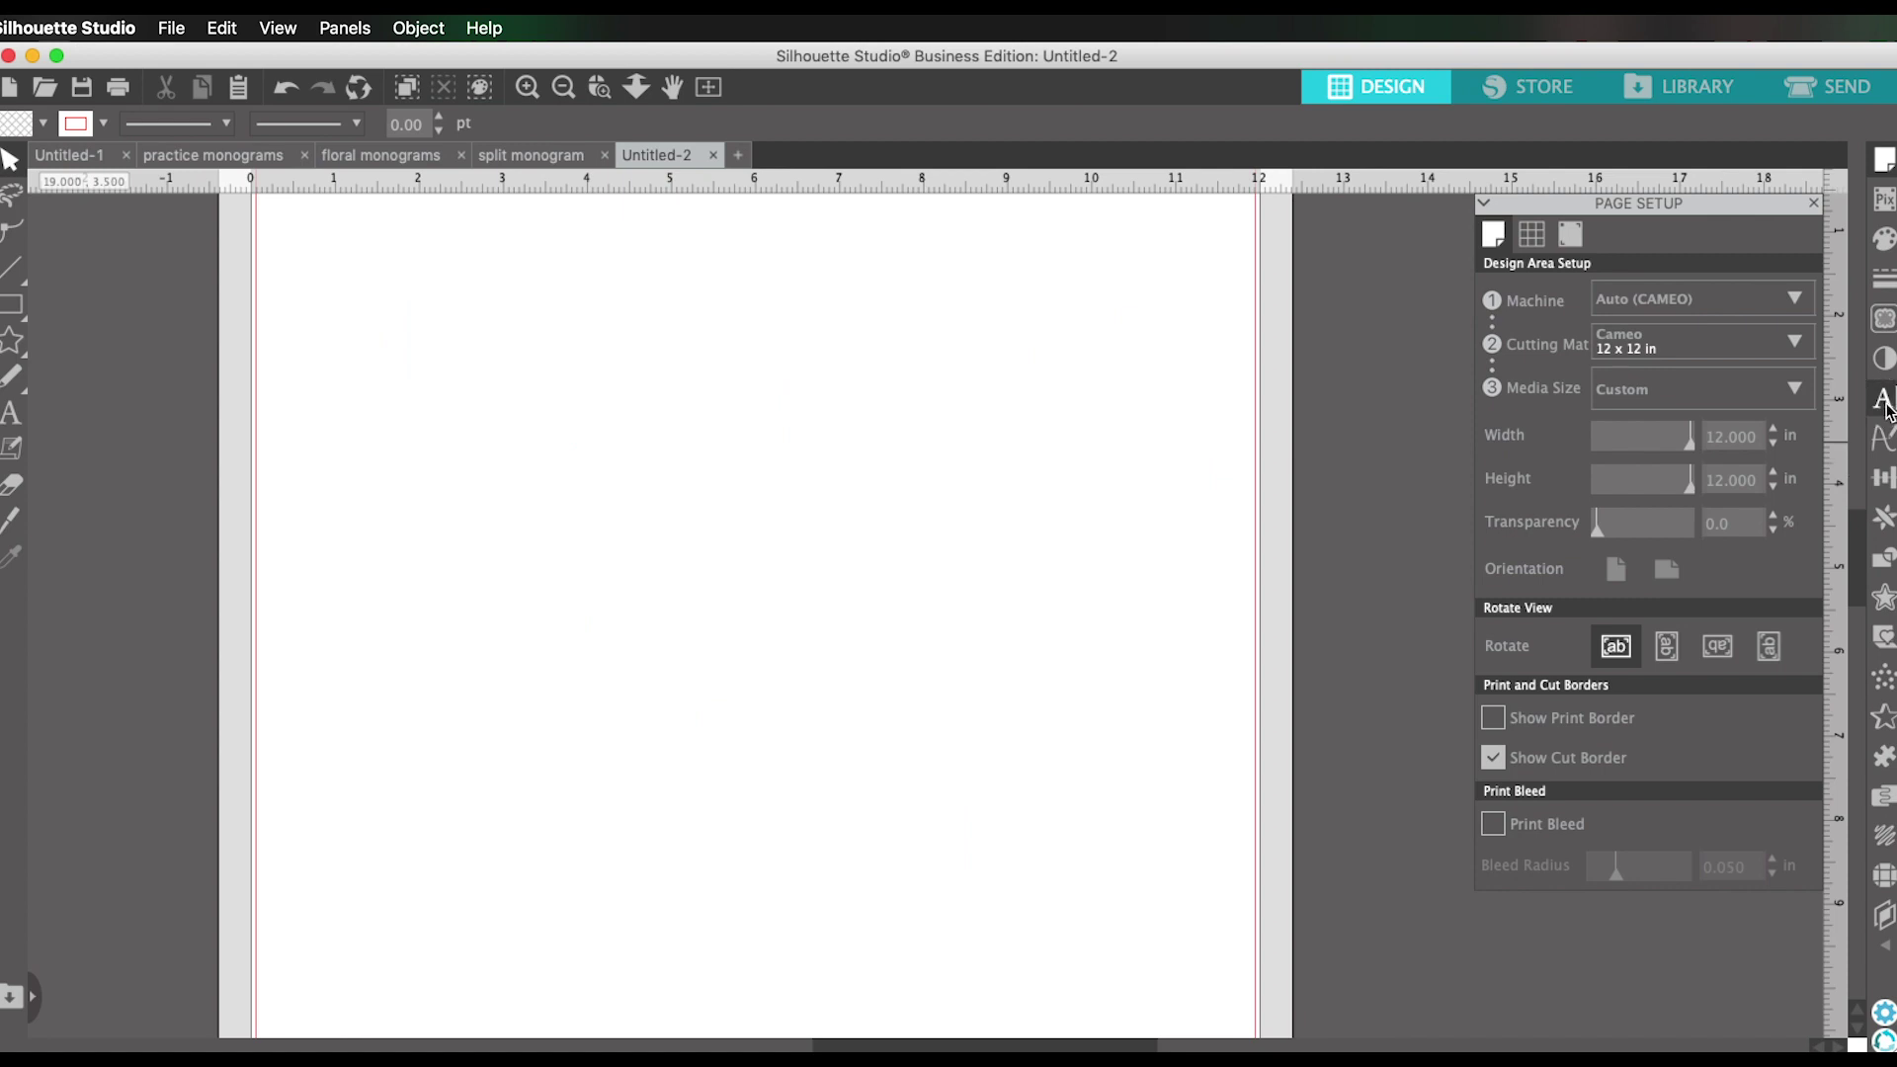
Add a text box on the blank page reading mRy and select its letters.
key(t)
click(713, 463)
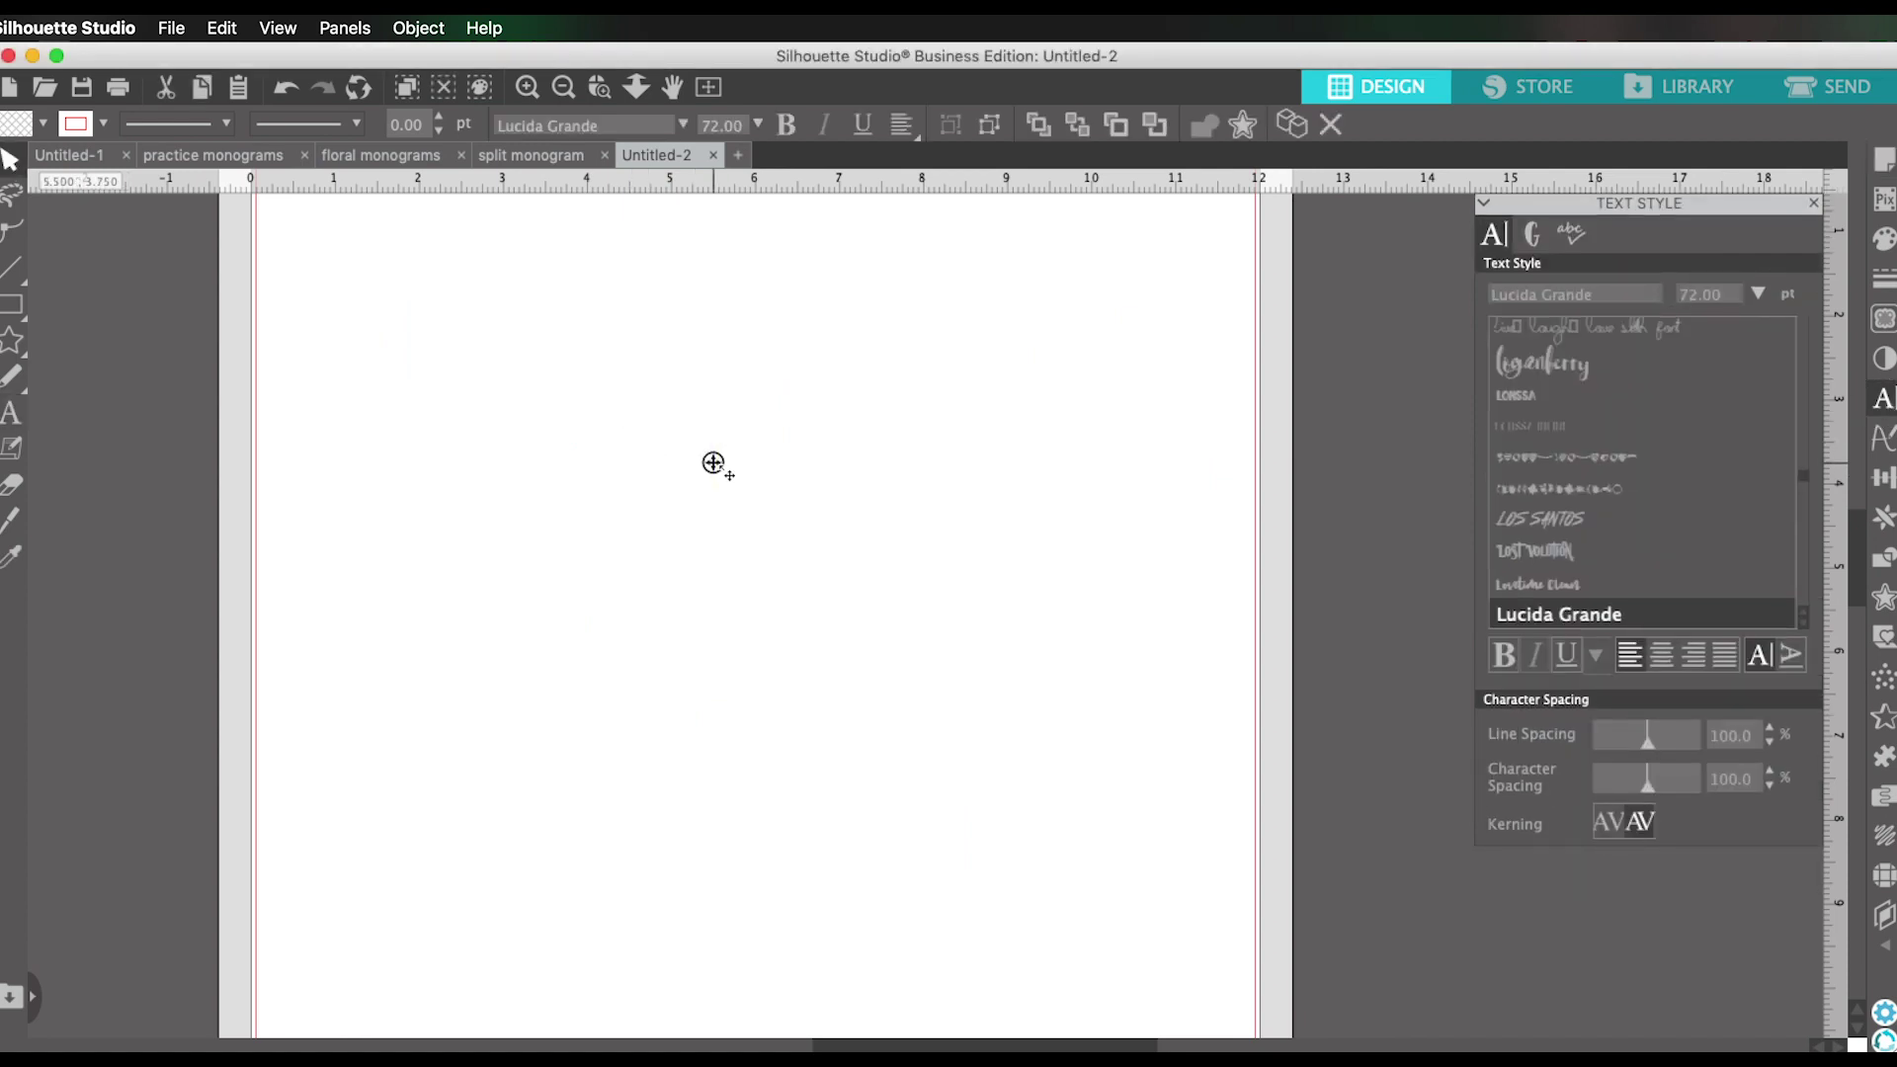
text(mr)
key(BackSpace)
text(R)
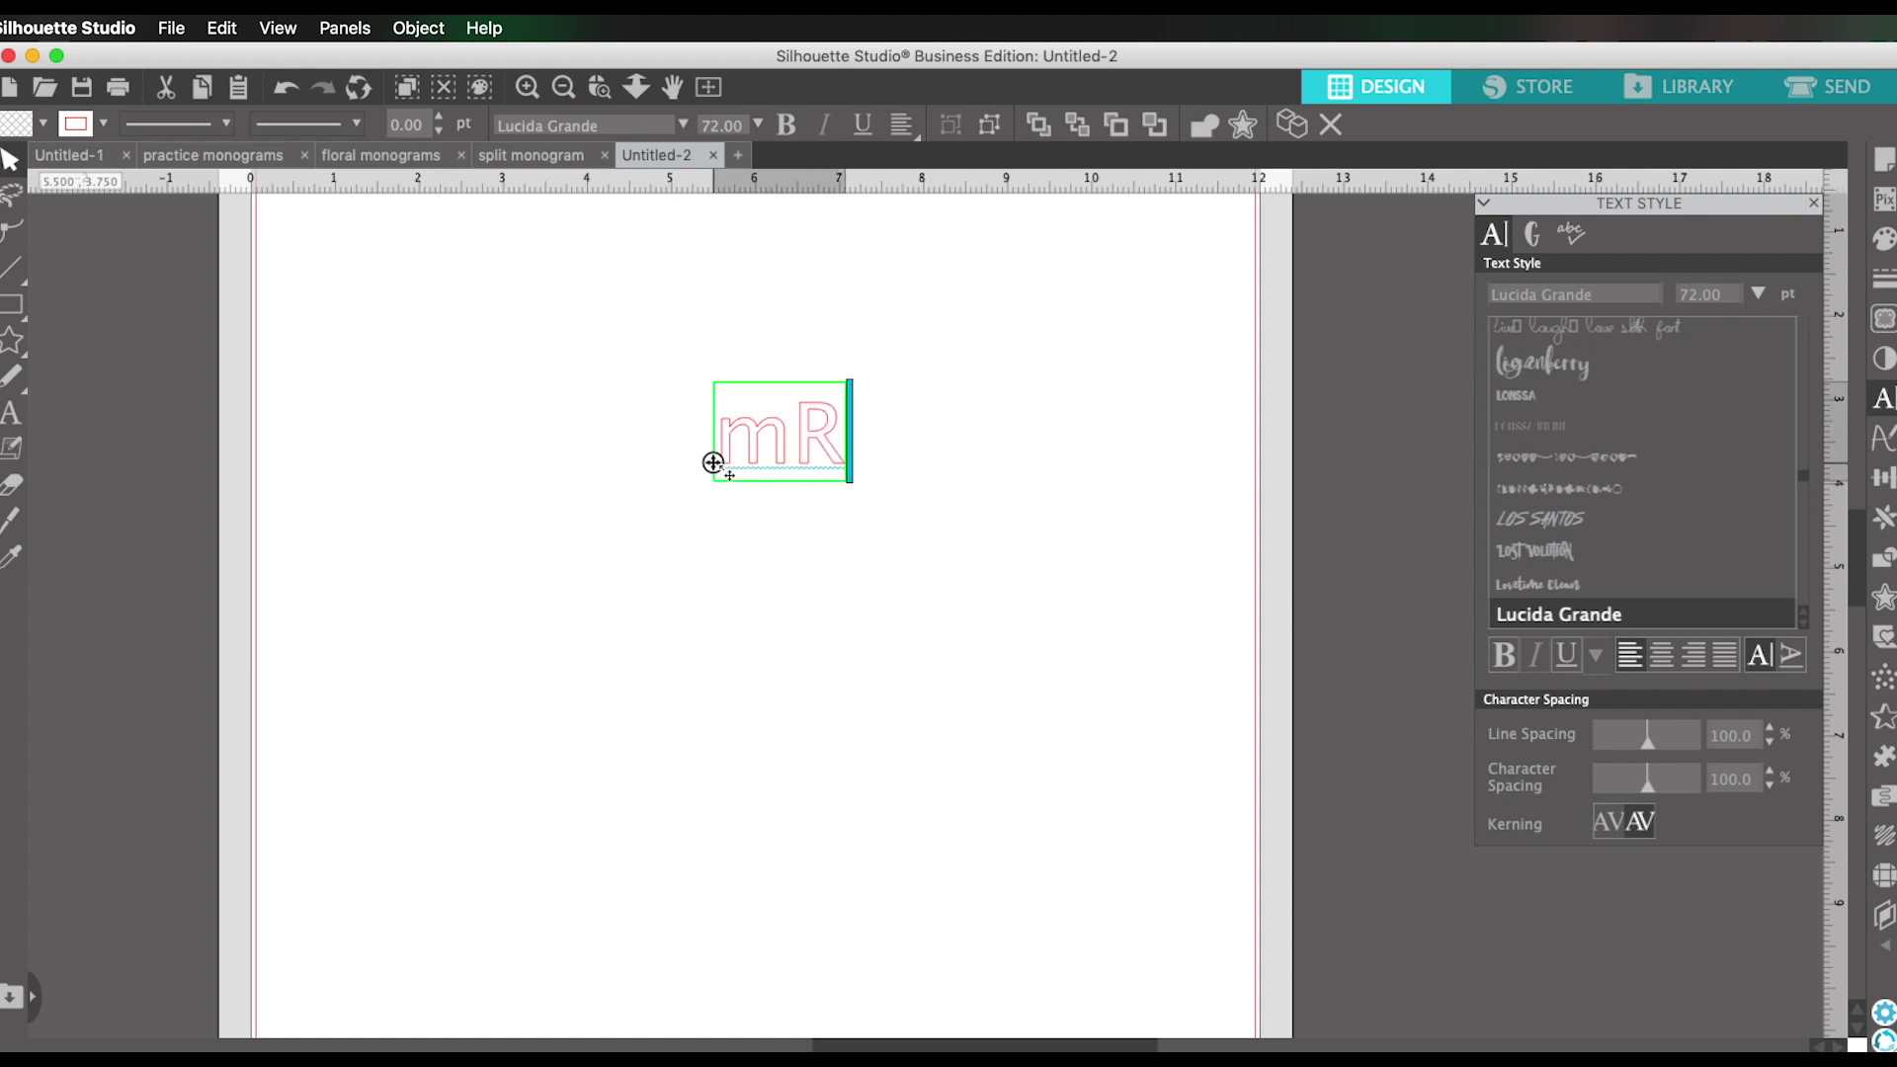
text(y)
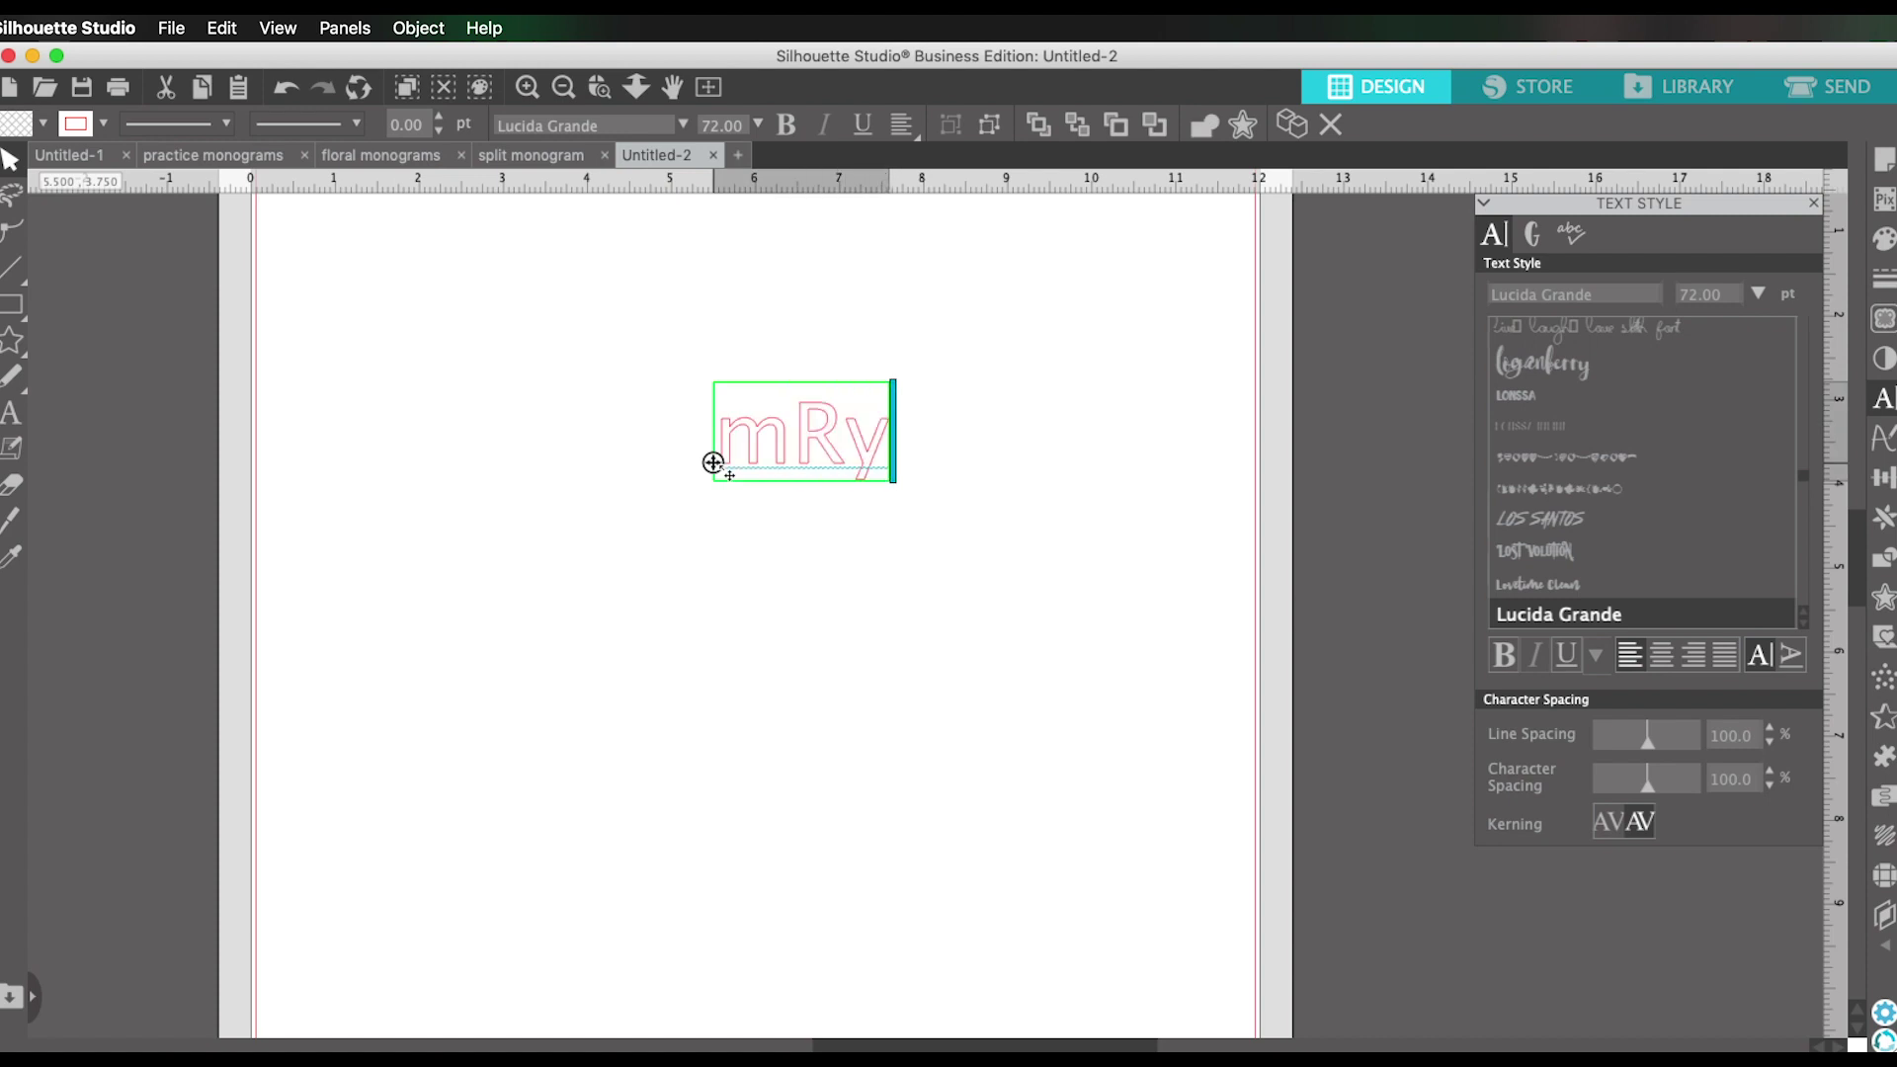
key(shift+Left)
key(shift+Left)
key(shift+Left)
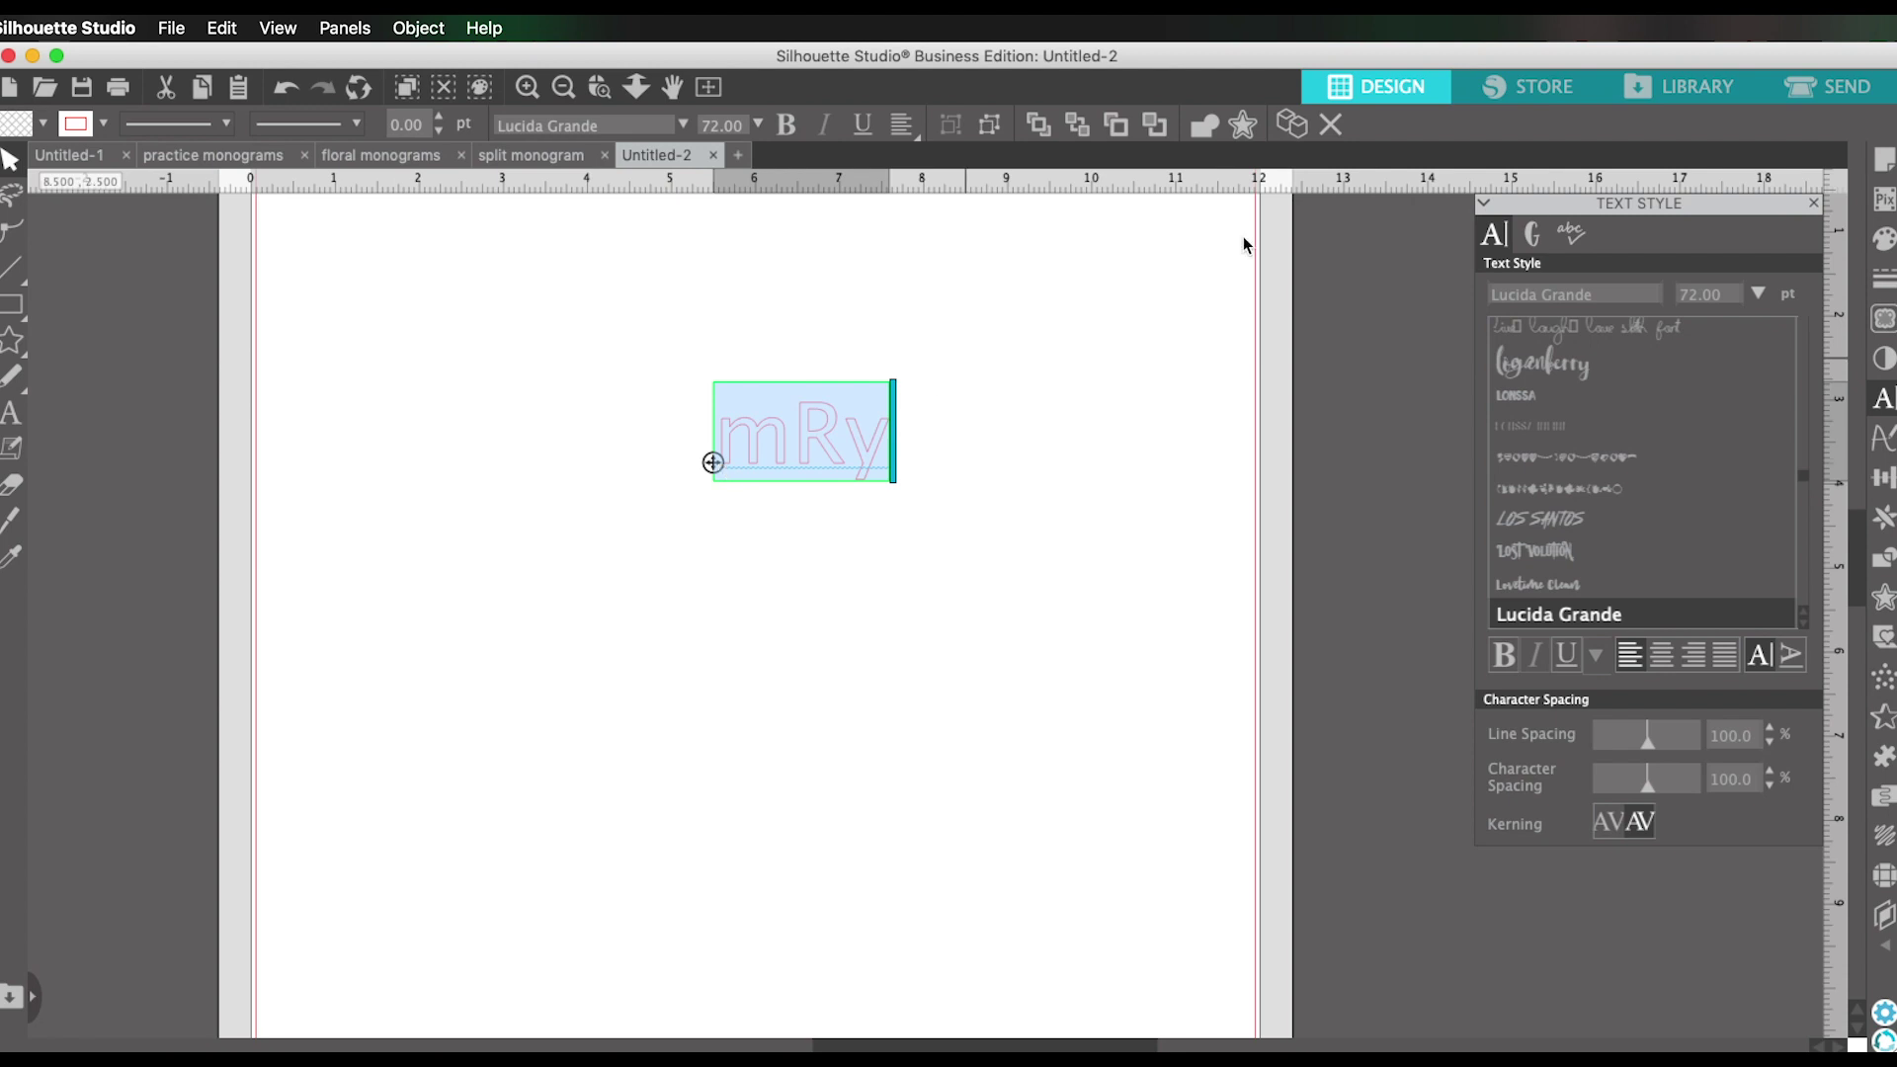
Apply the Monogram Full Dot Circle font to the mRy text.
scroll(1794, 531, down, 5)
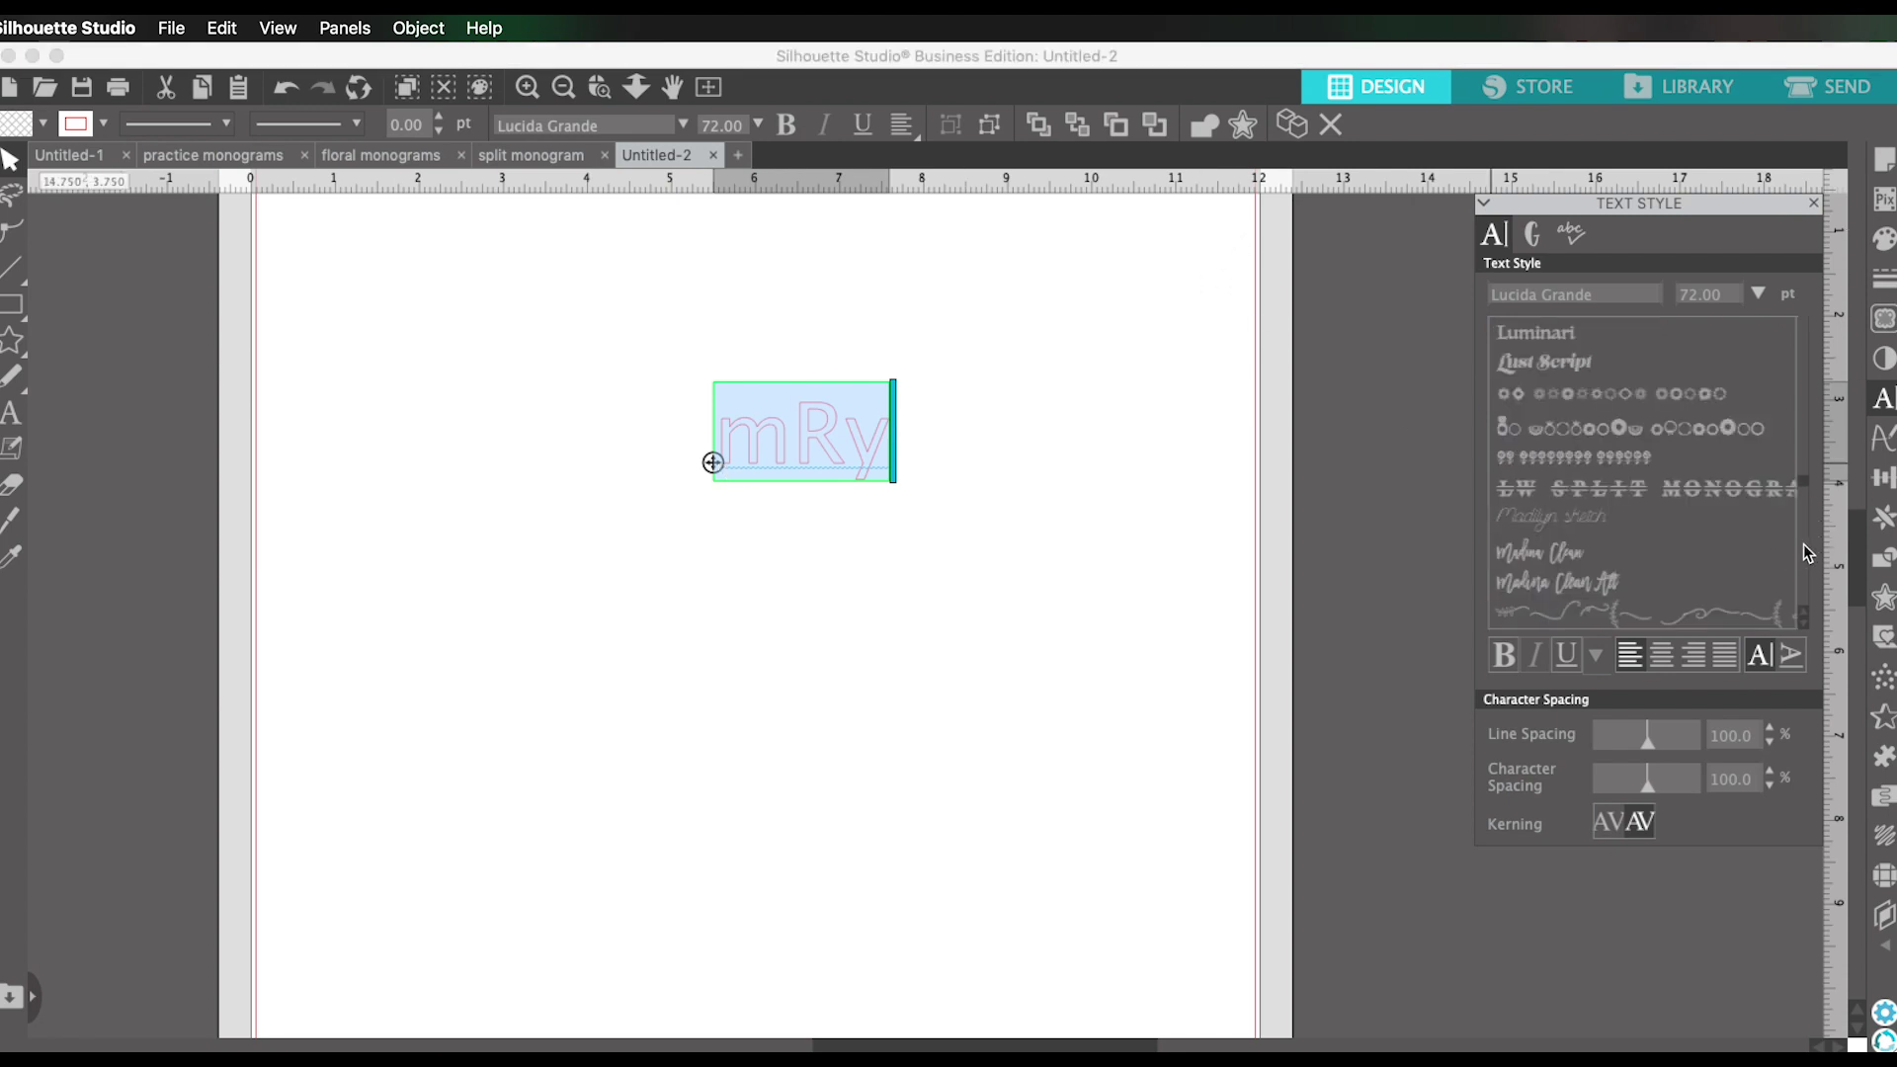
scroll(1805, 559, down, 3)
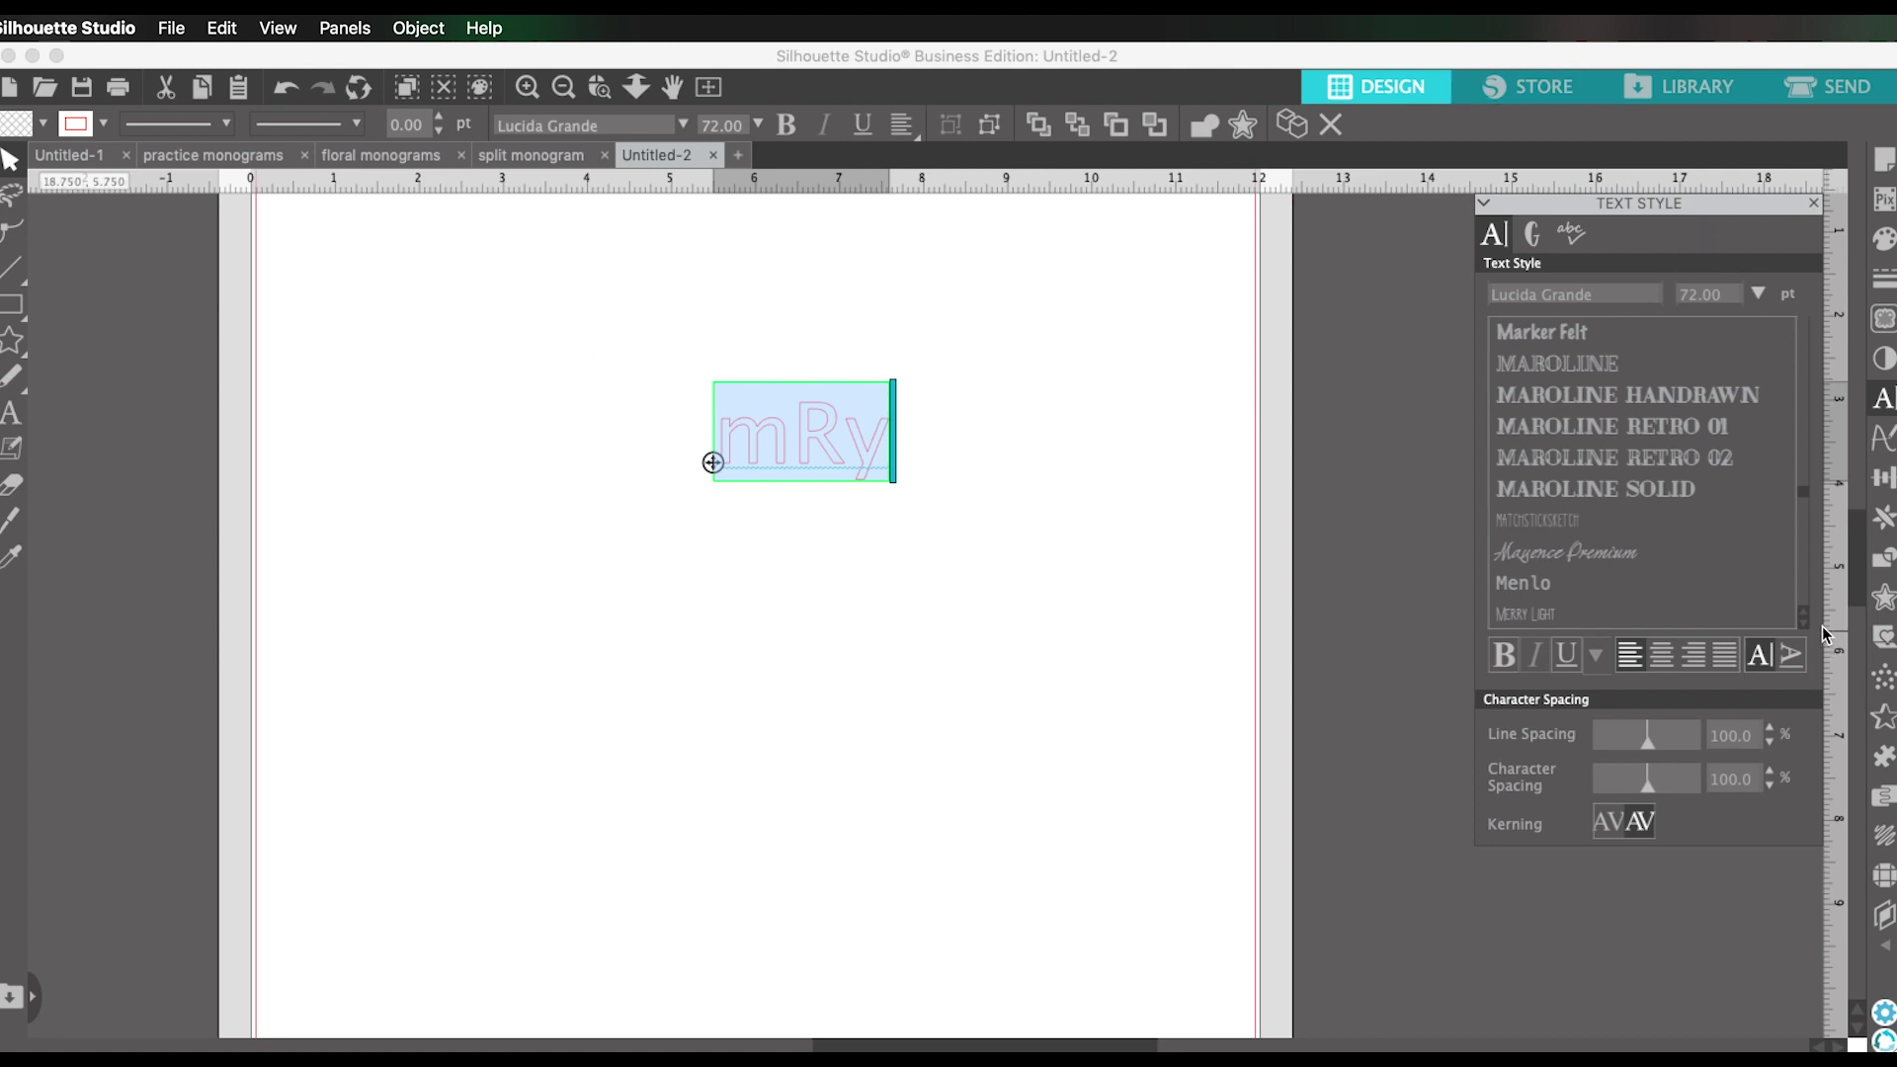
scroll(1807, 561, down, 3)
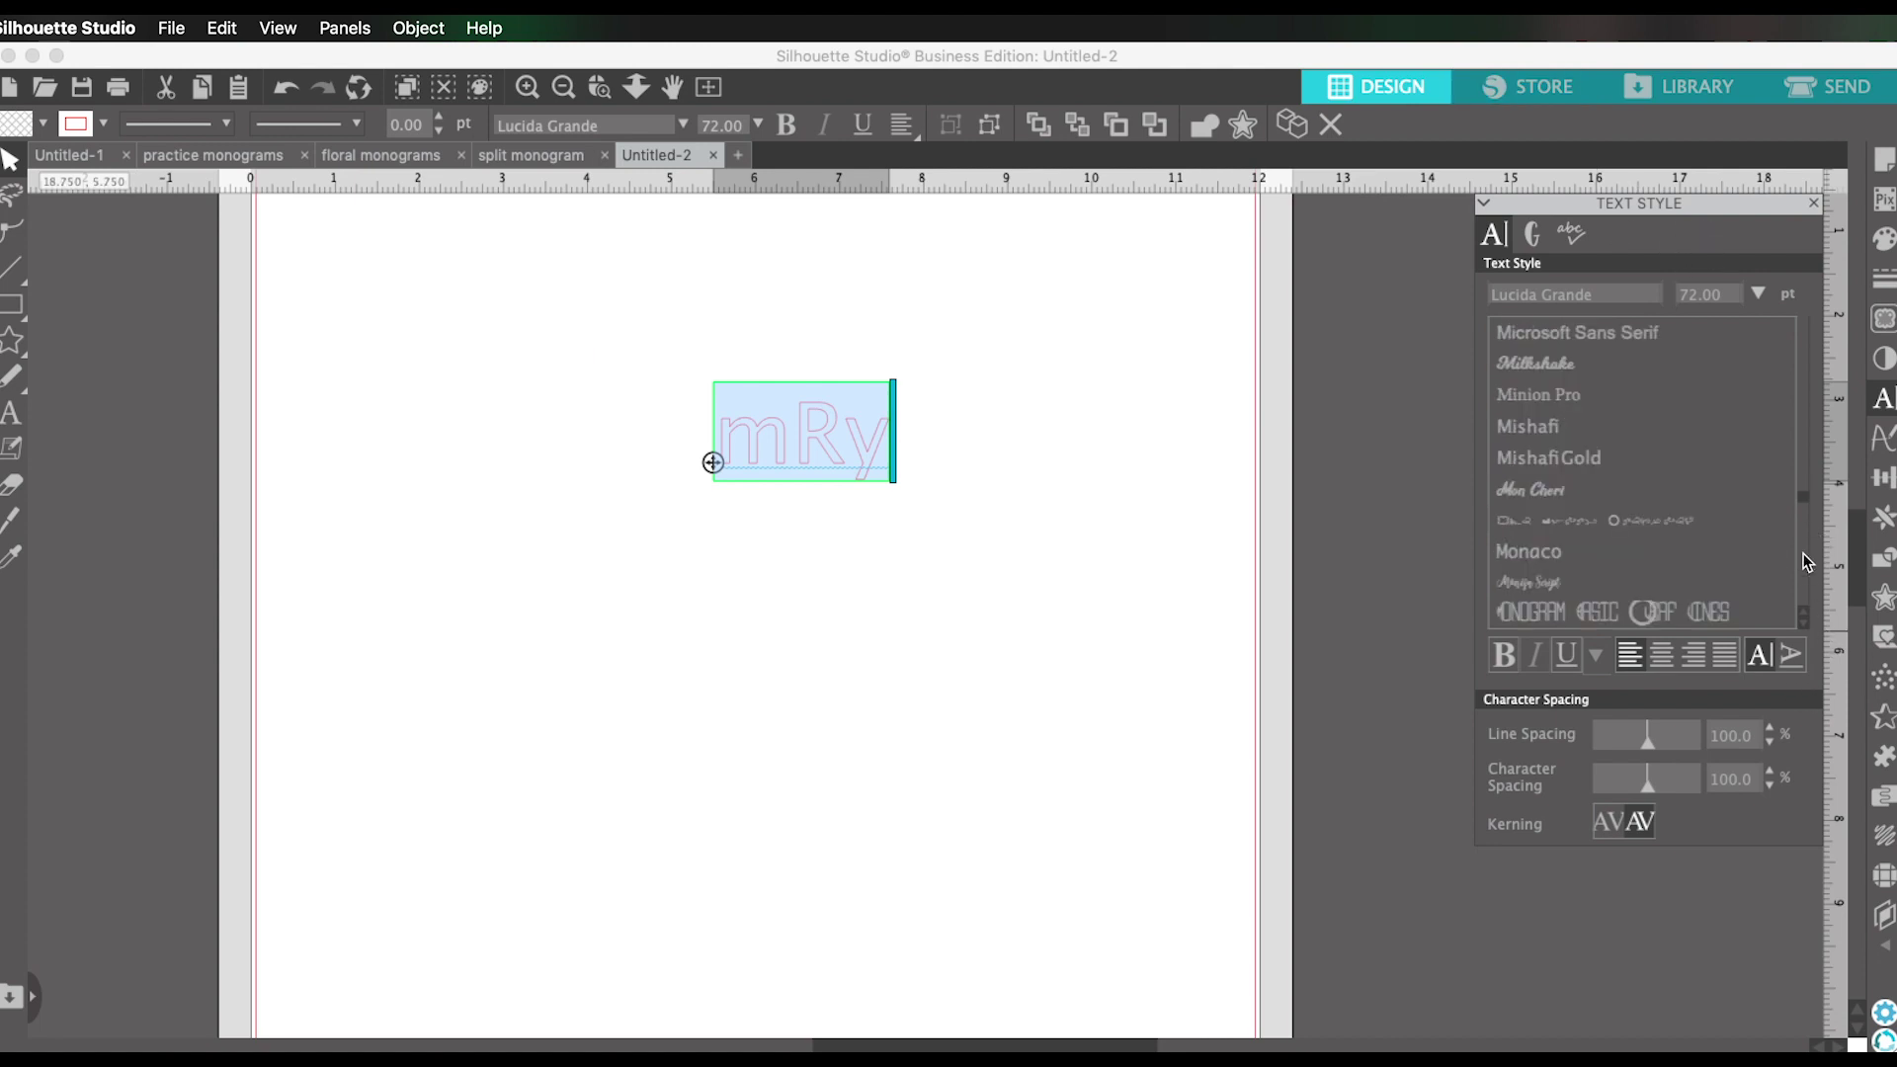
scroll(1805, 562, down, 3)
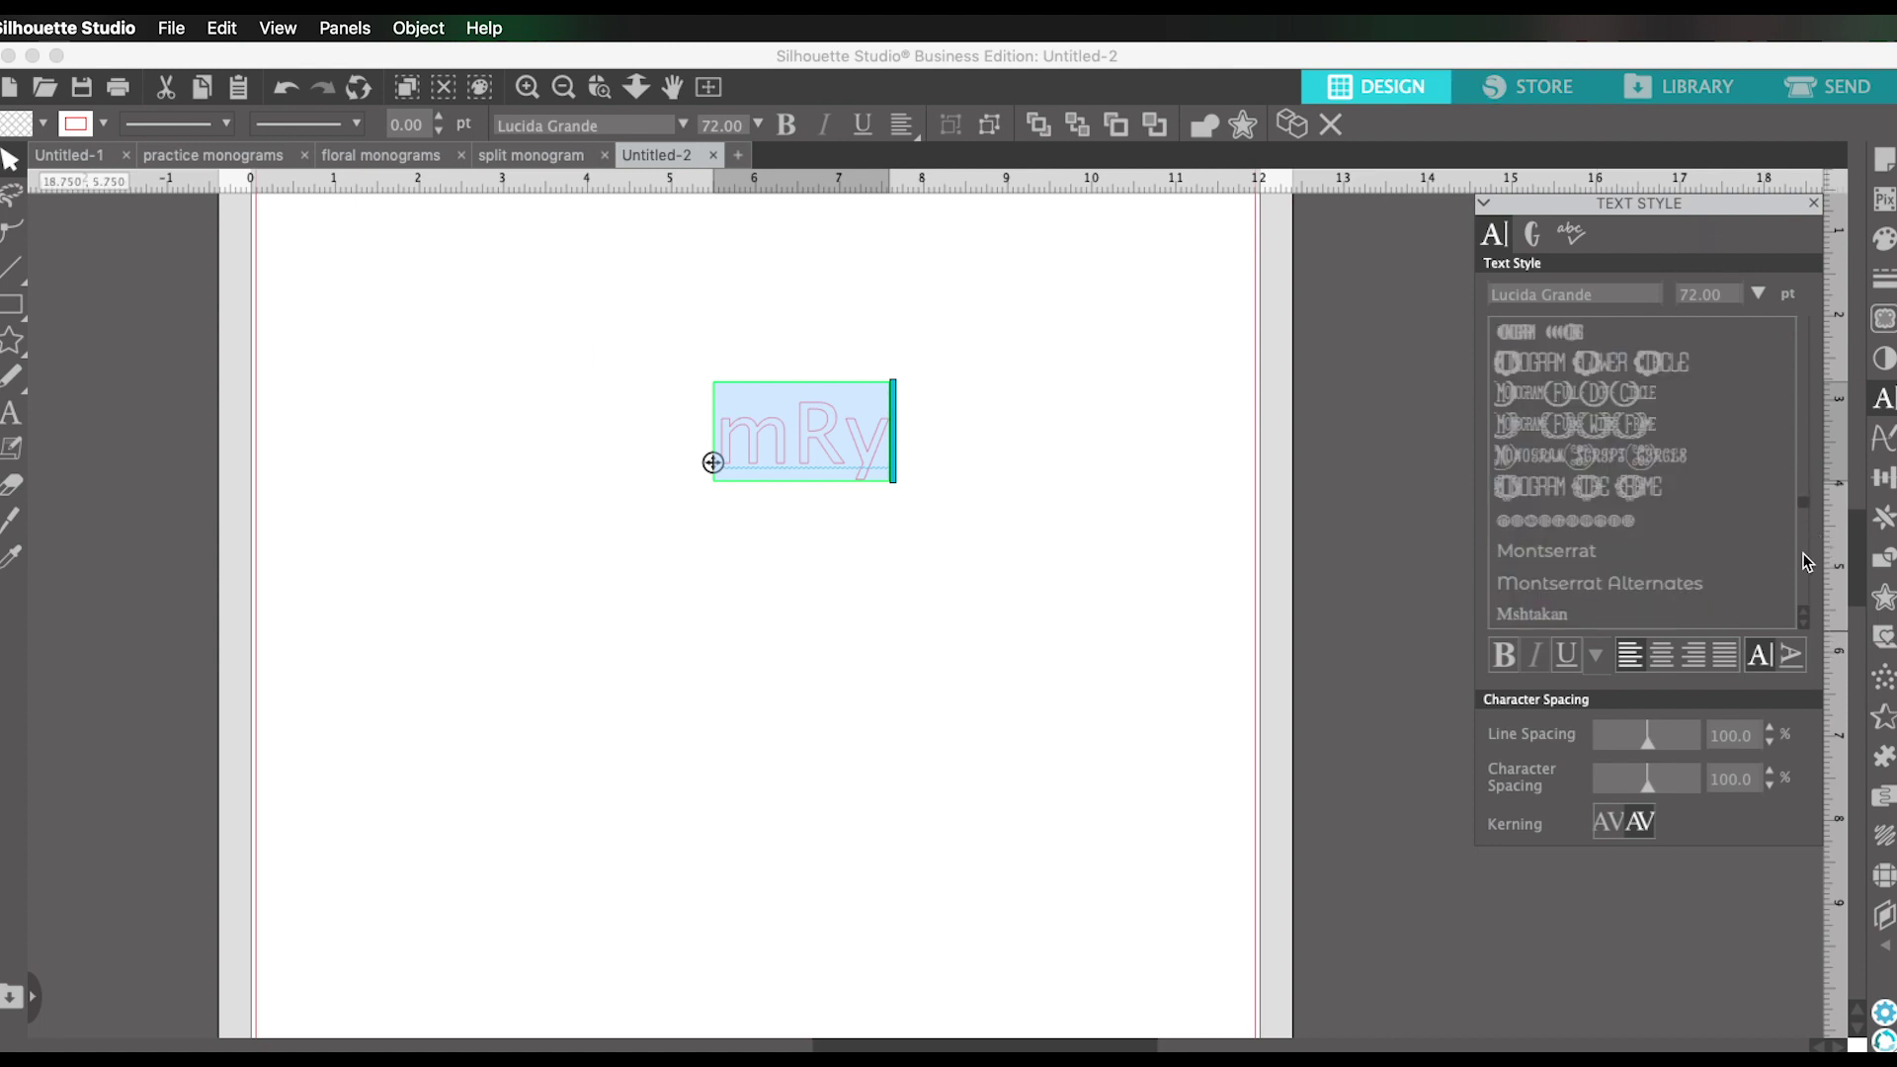
click(1637, 393)
Finish editing and enlarge the MRY circle monogram.
click(936, 567)
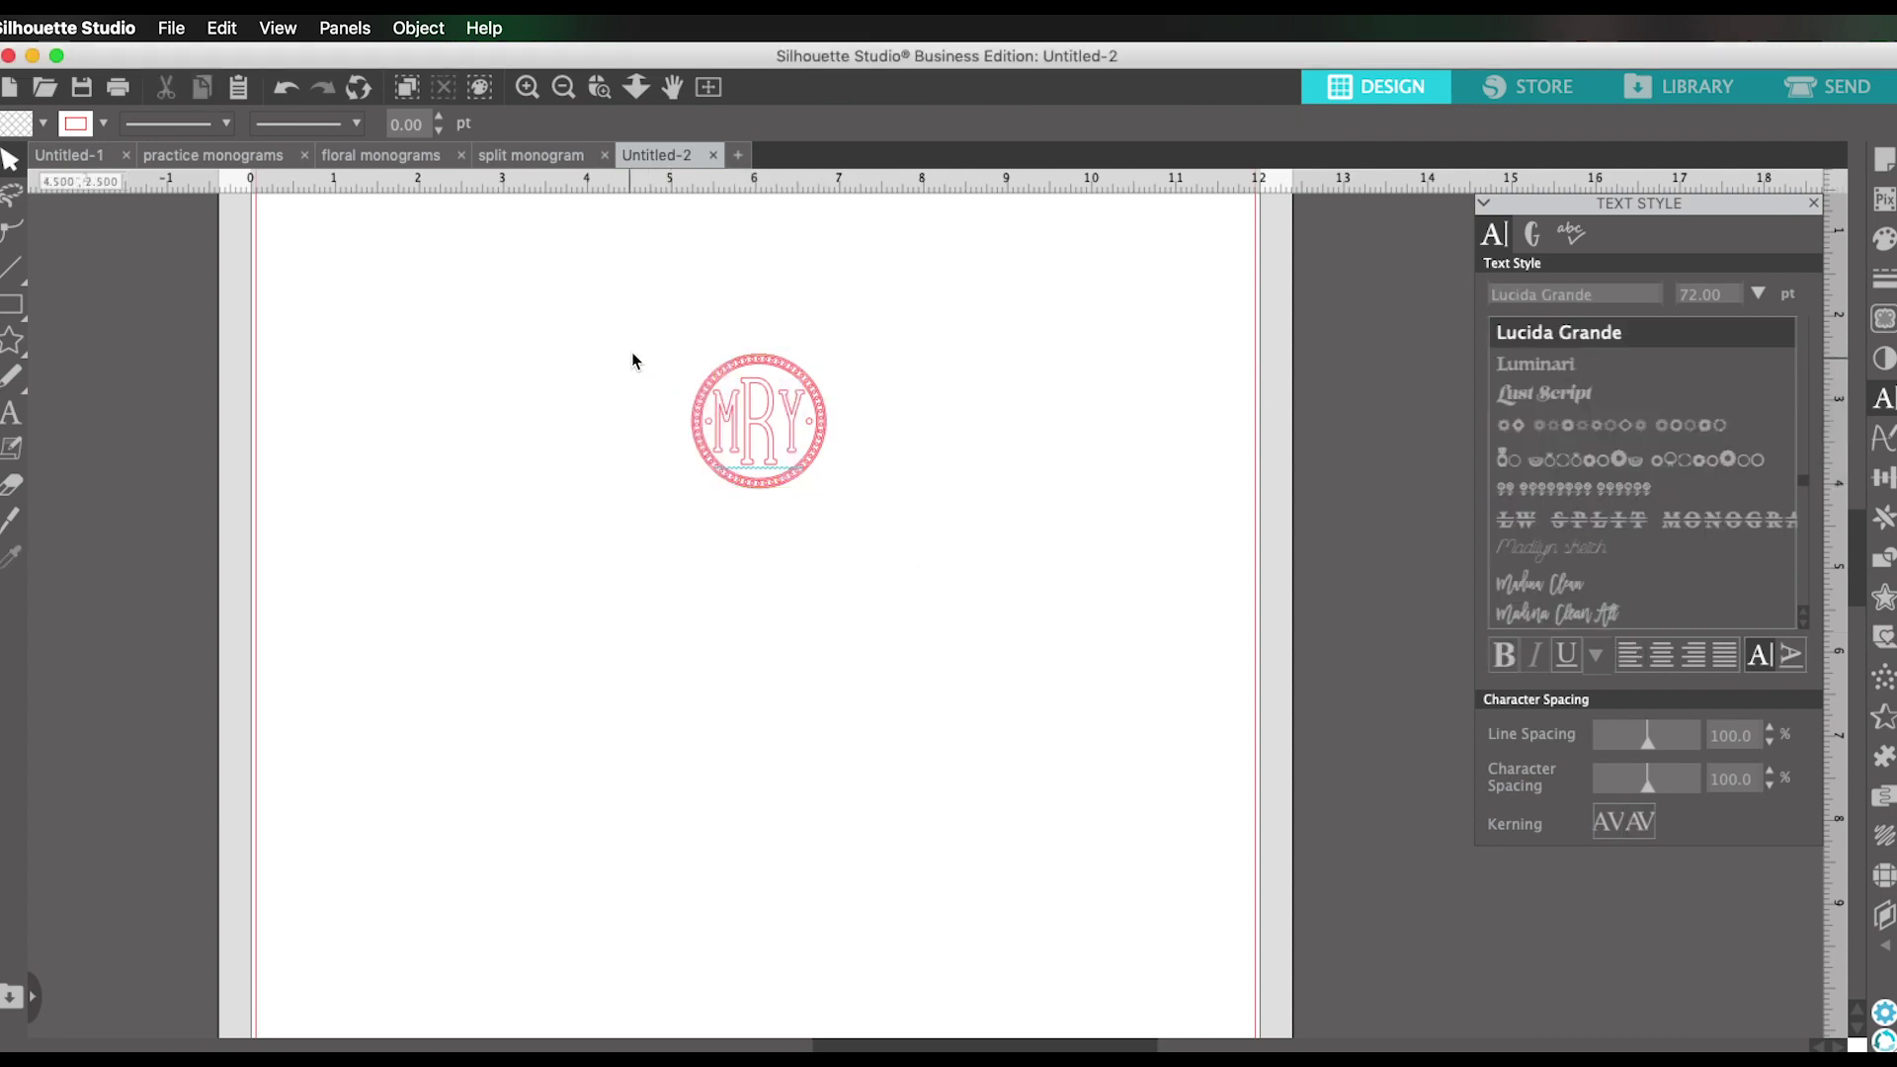
click(821, 459)
drag(824, 484, 1016, 613)
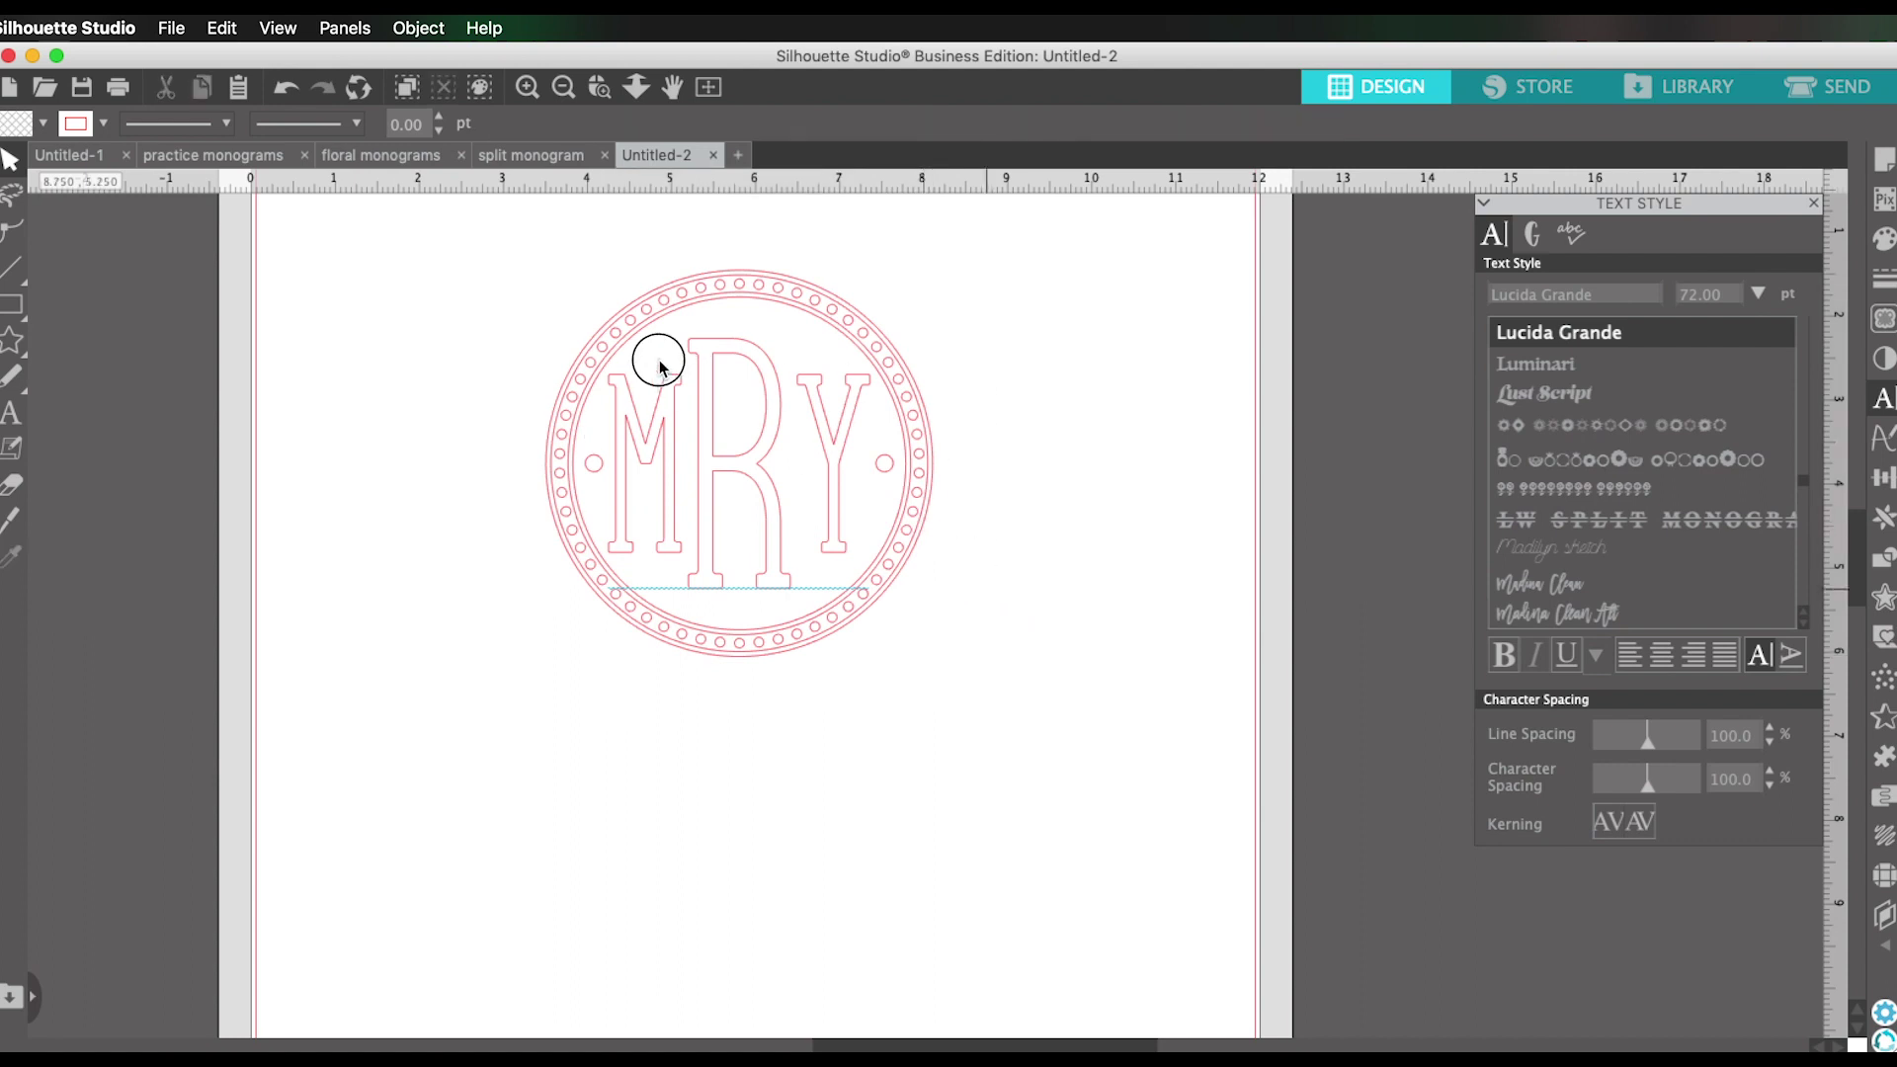
Fill the MRY monogram purple and shrink it to about 3.4 in near the upper left.
click(659, 366)
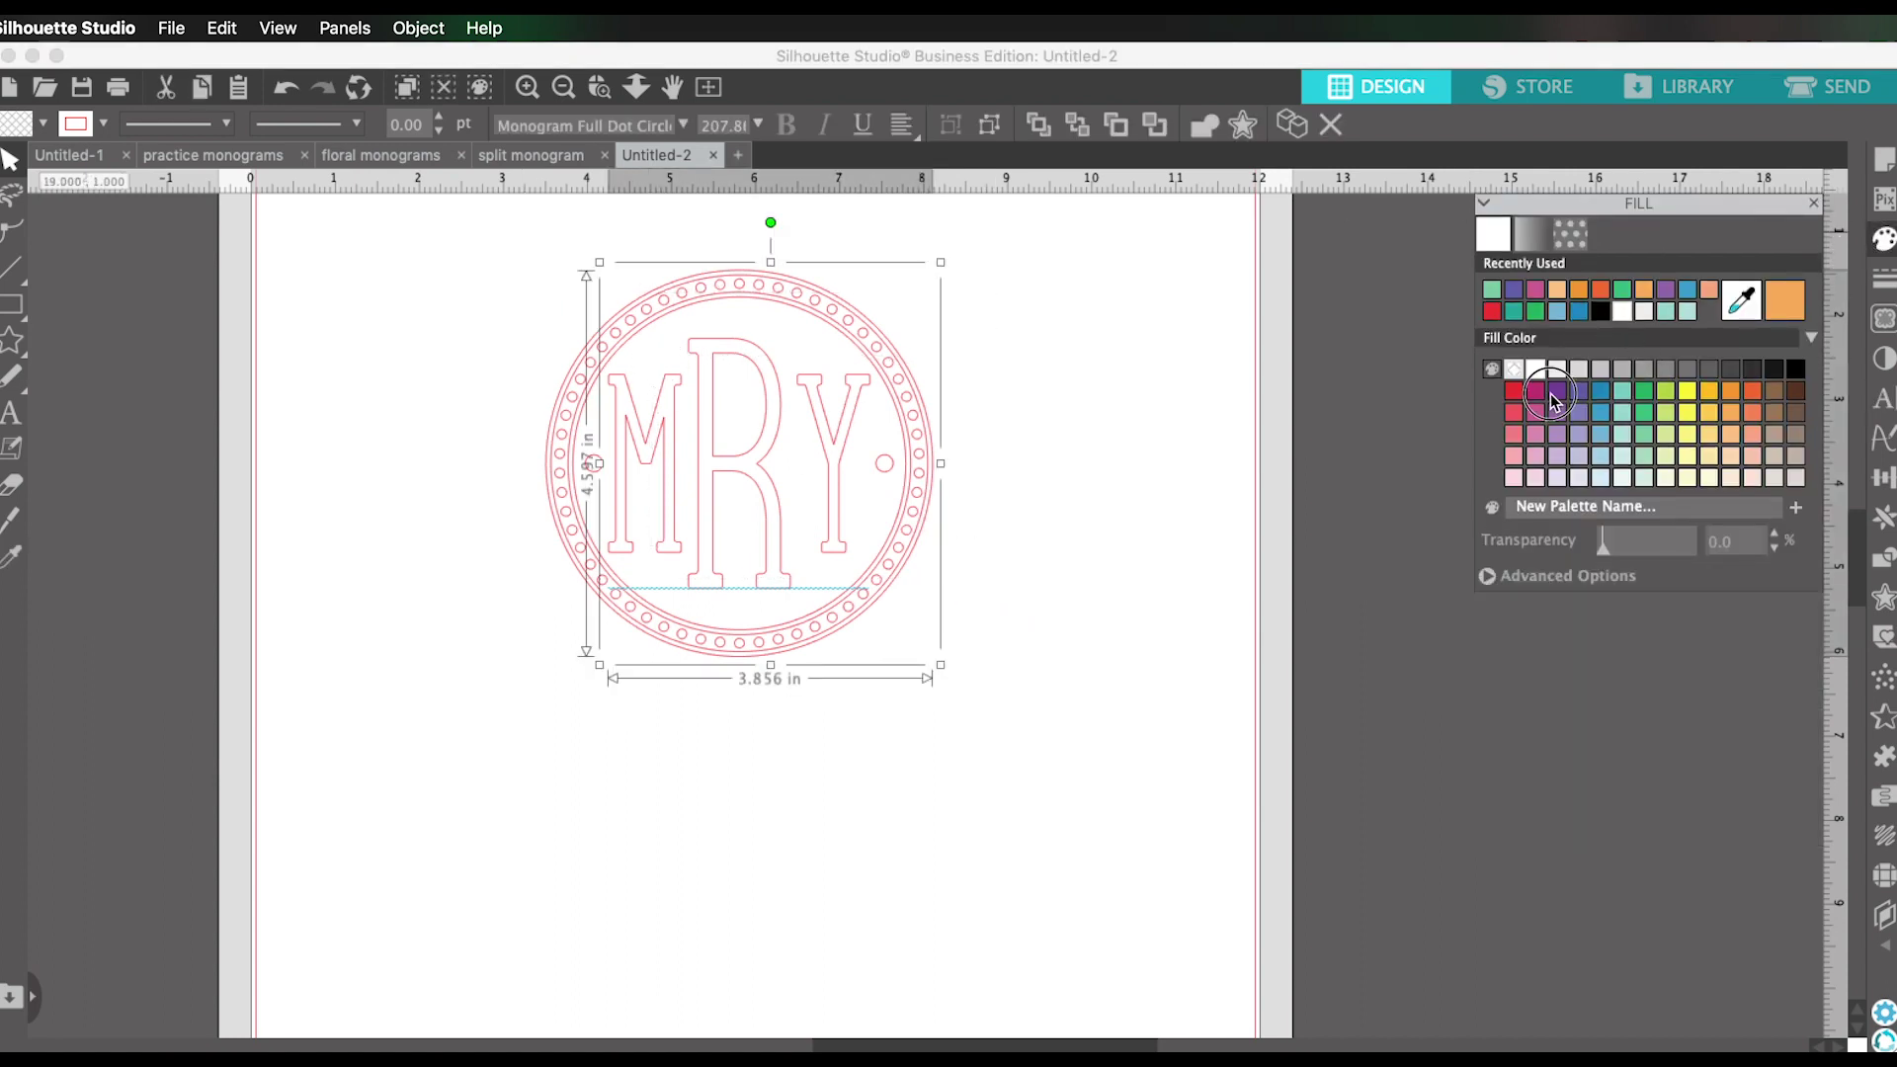
click(1552, 395)
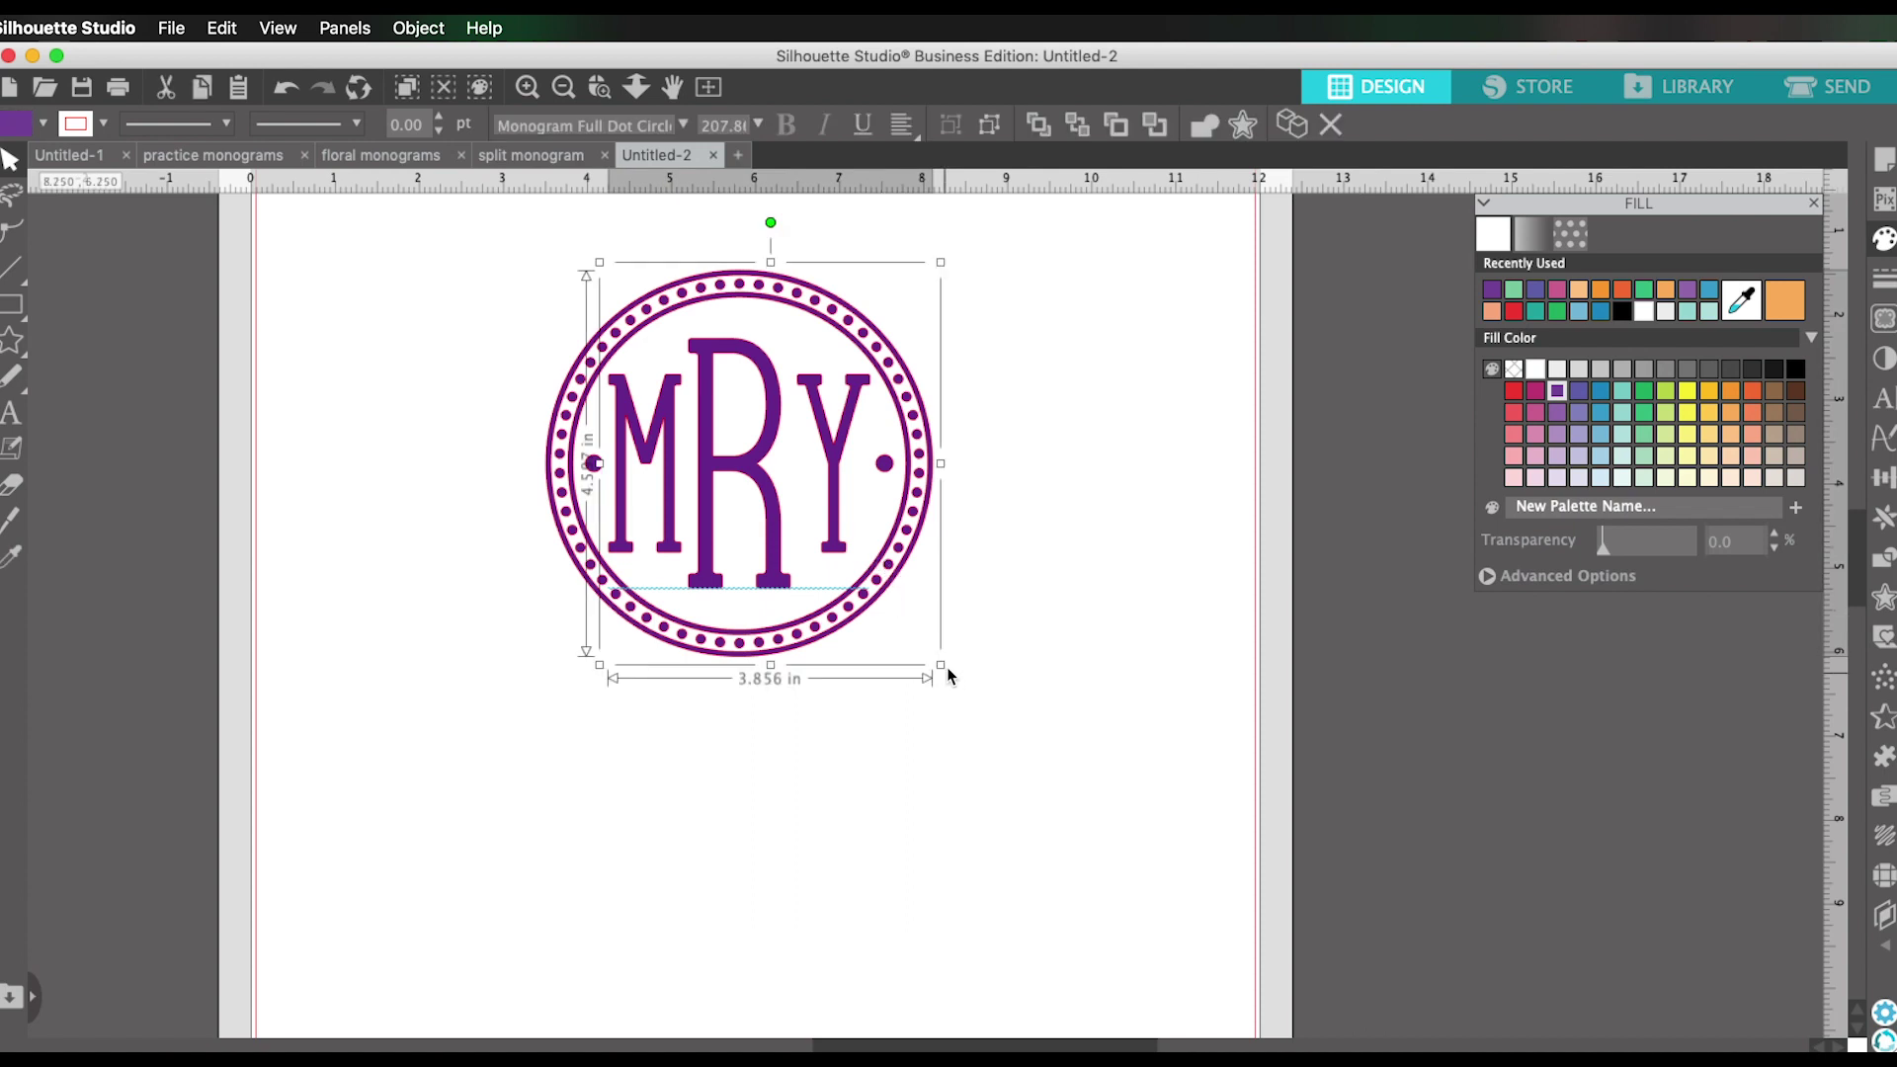
drag(943, 672, 719, 524)
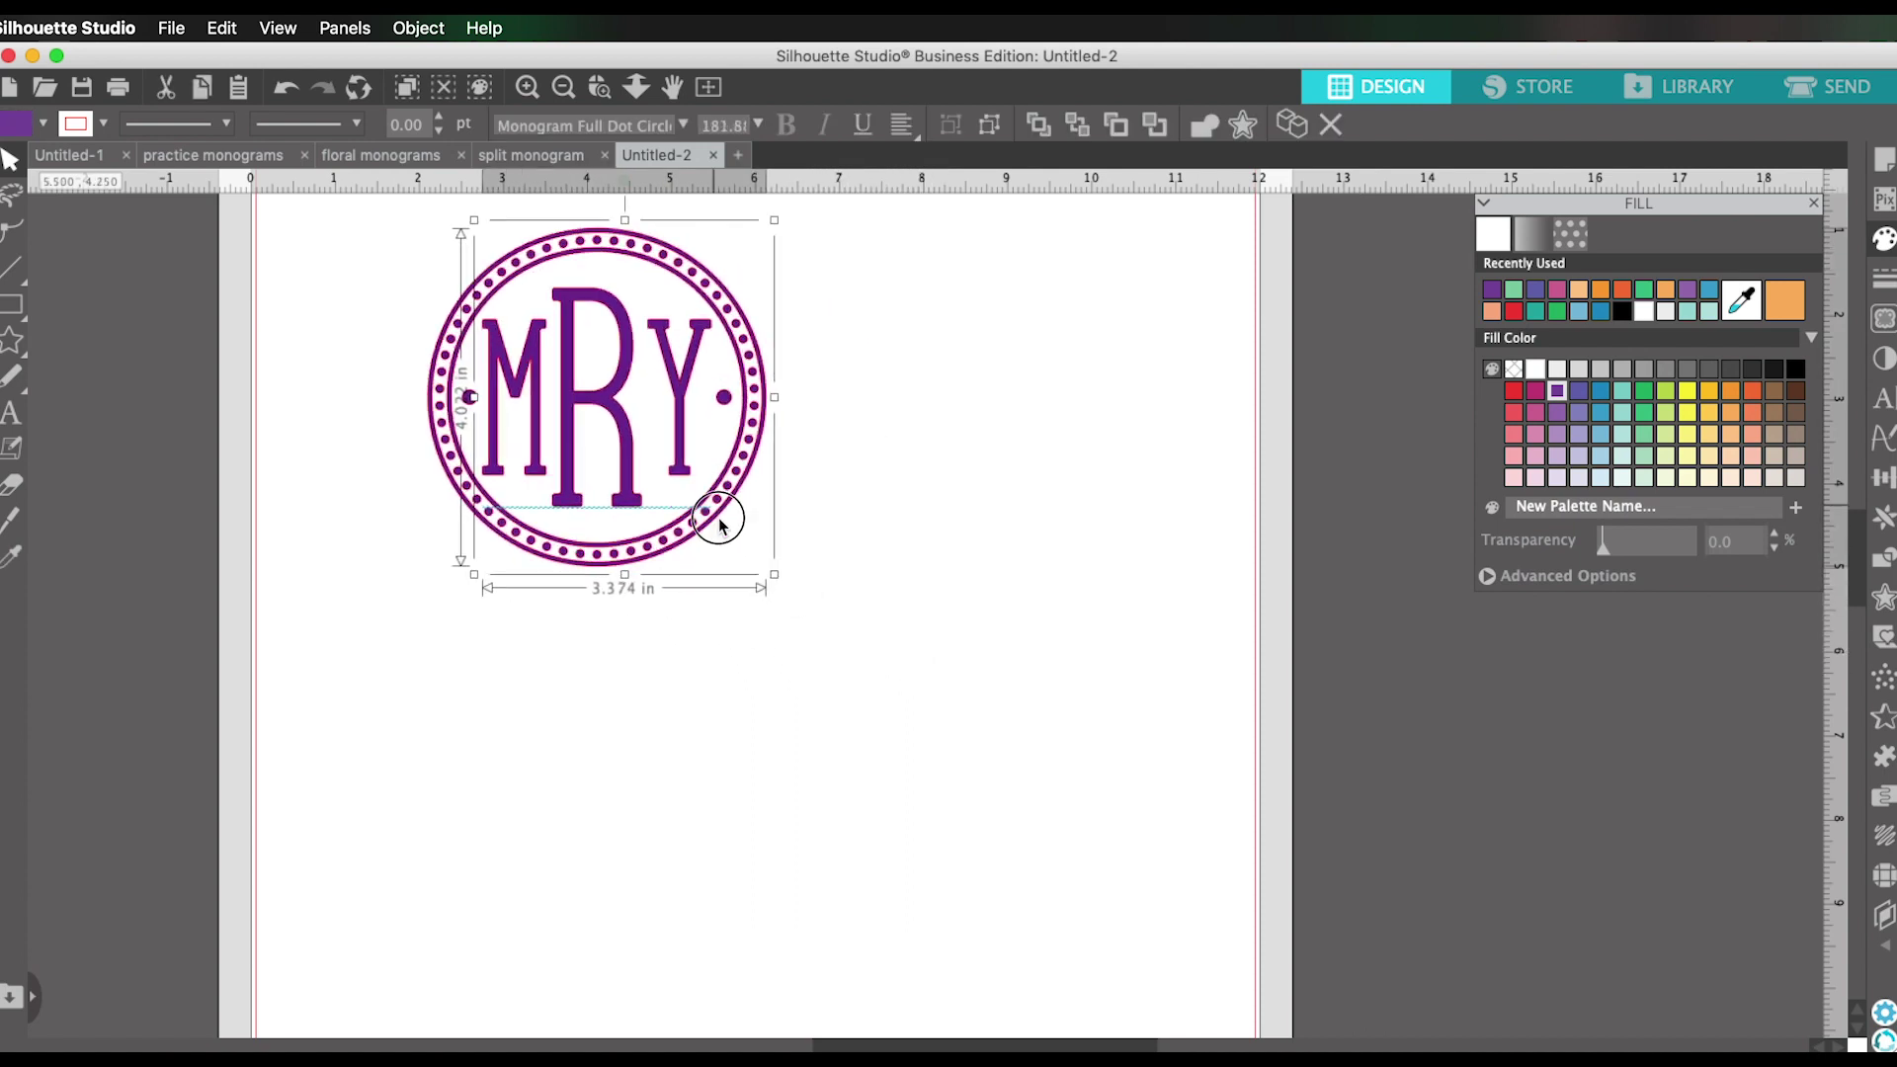
click(832, 519)
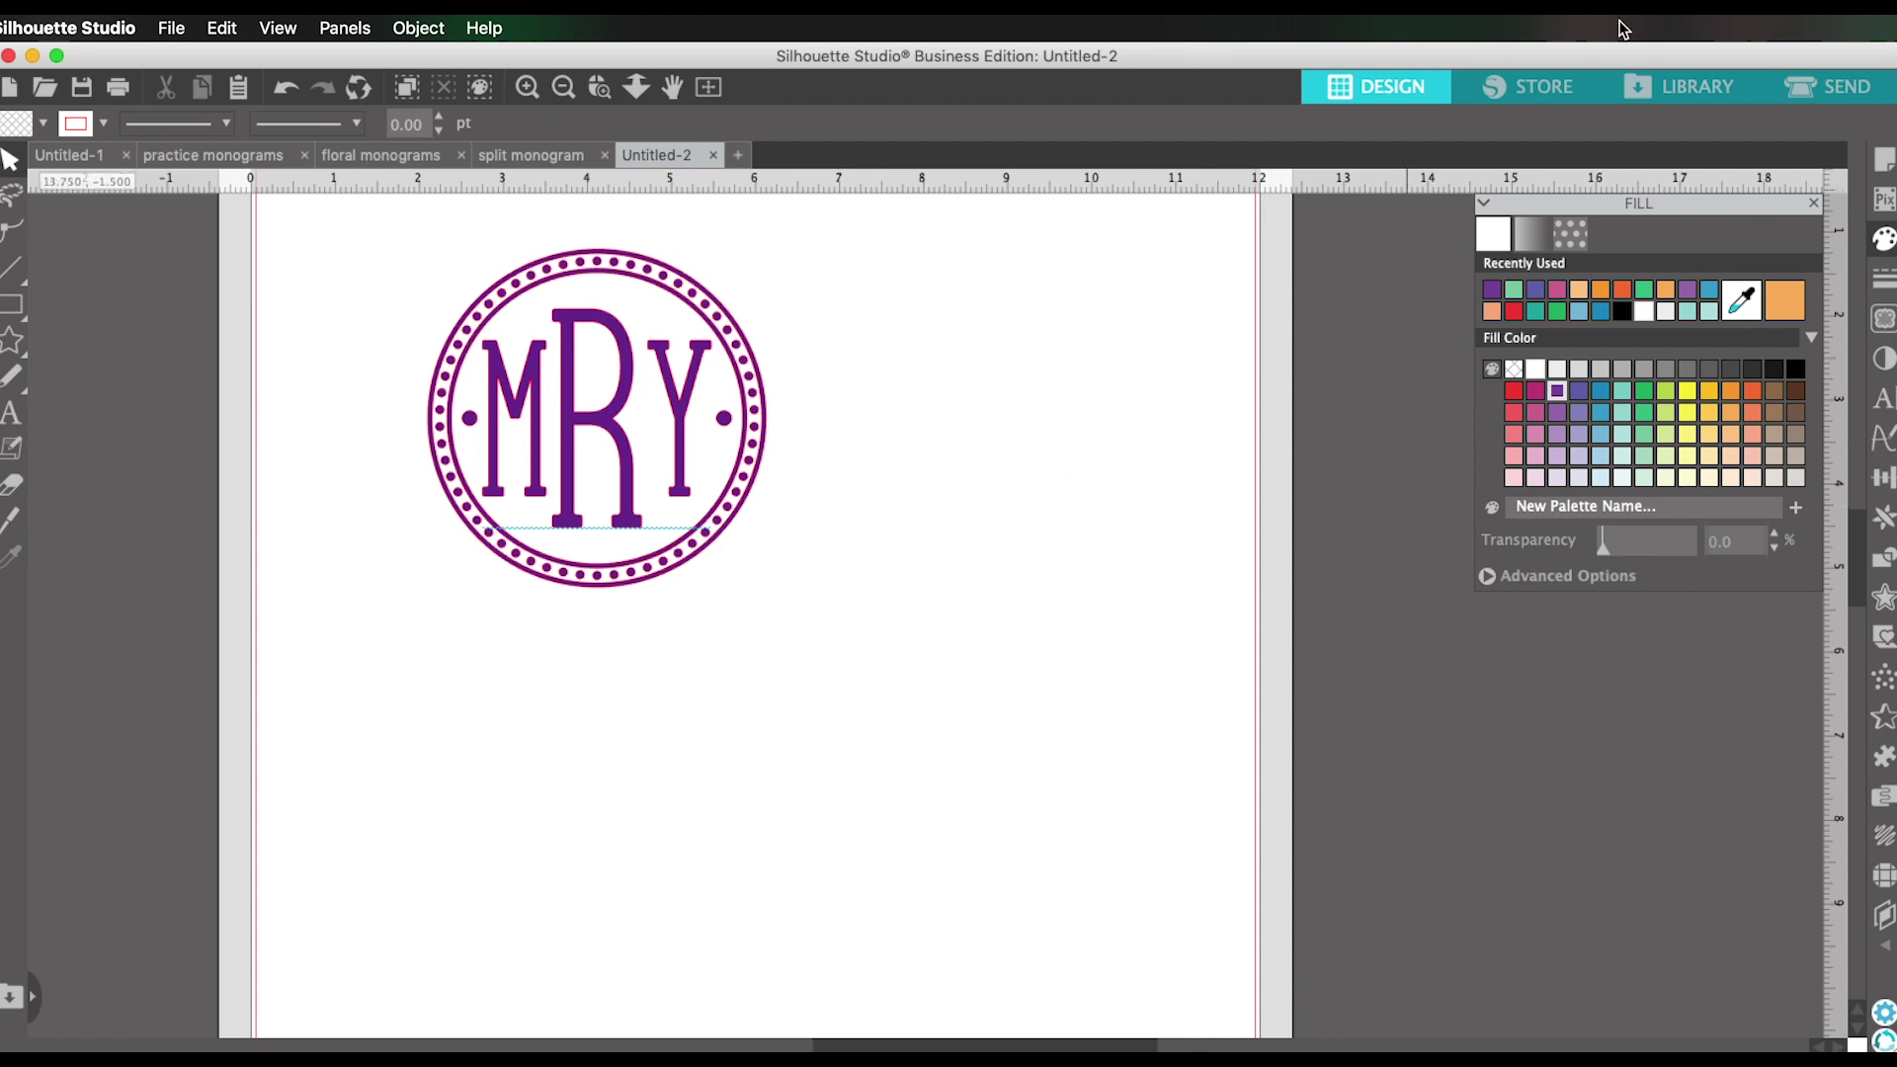
click(1699, 91)
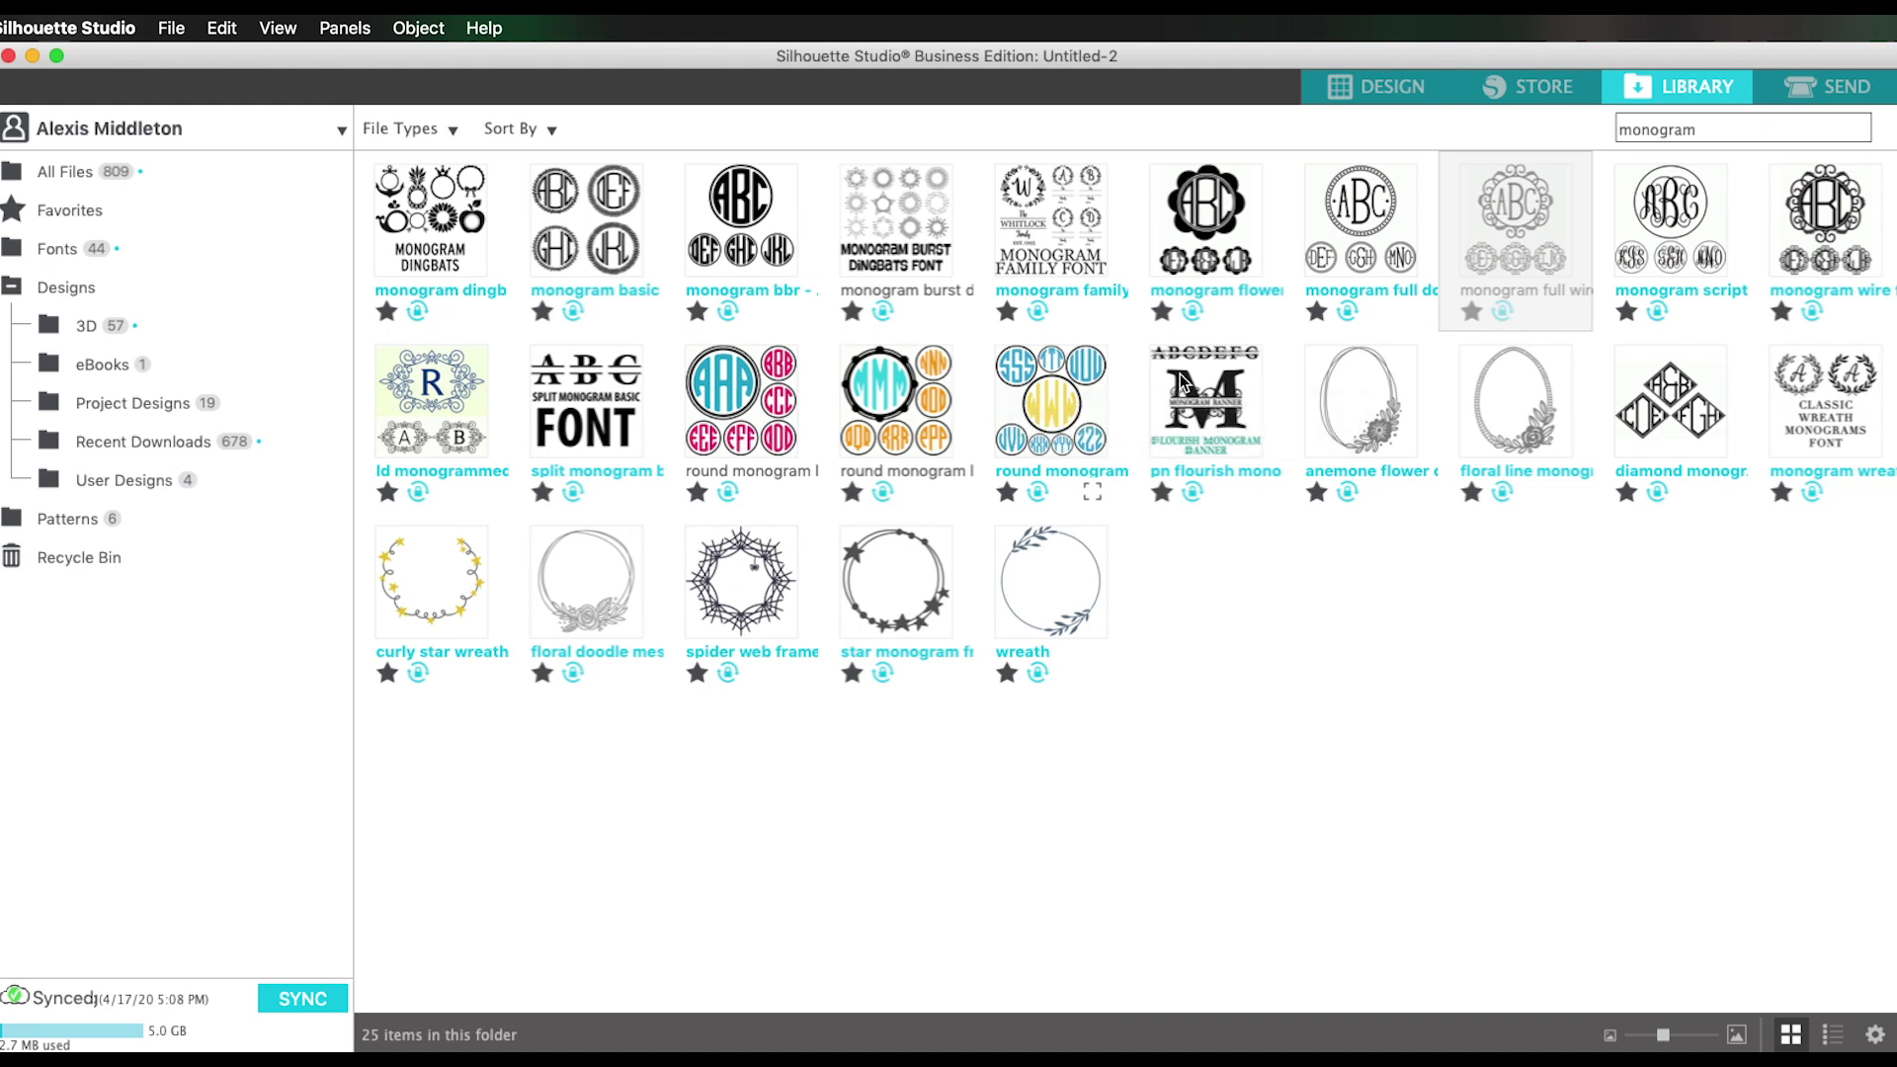
From the Library's monogram results, place the round AAA–FFF monogram sample sheet on Untitled-2.
double_click(1195, 222)
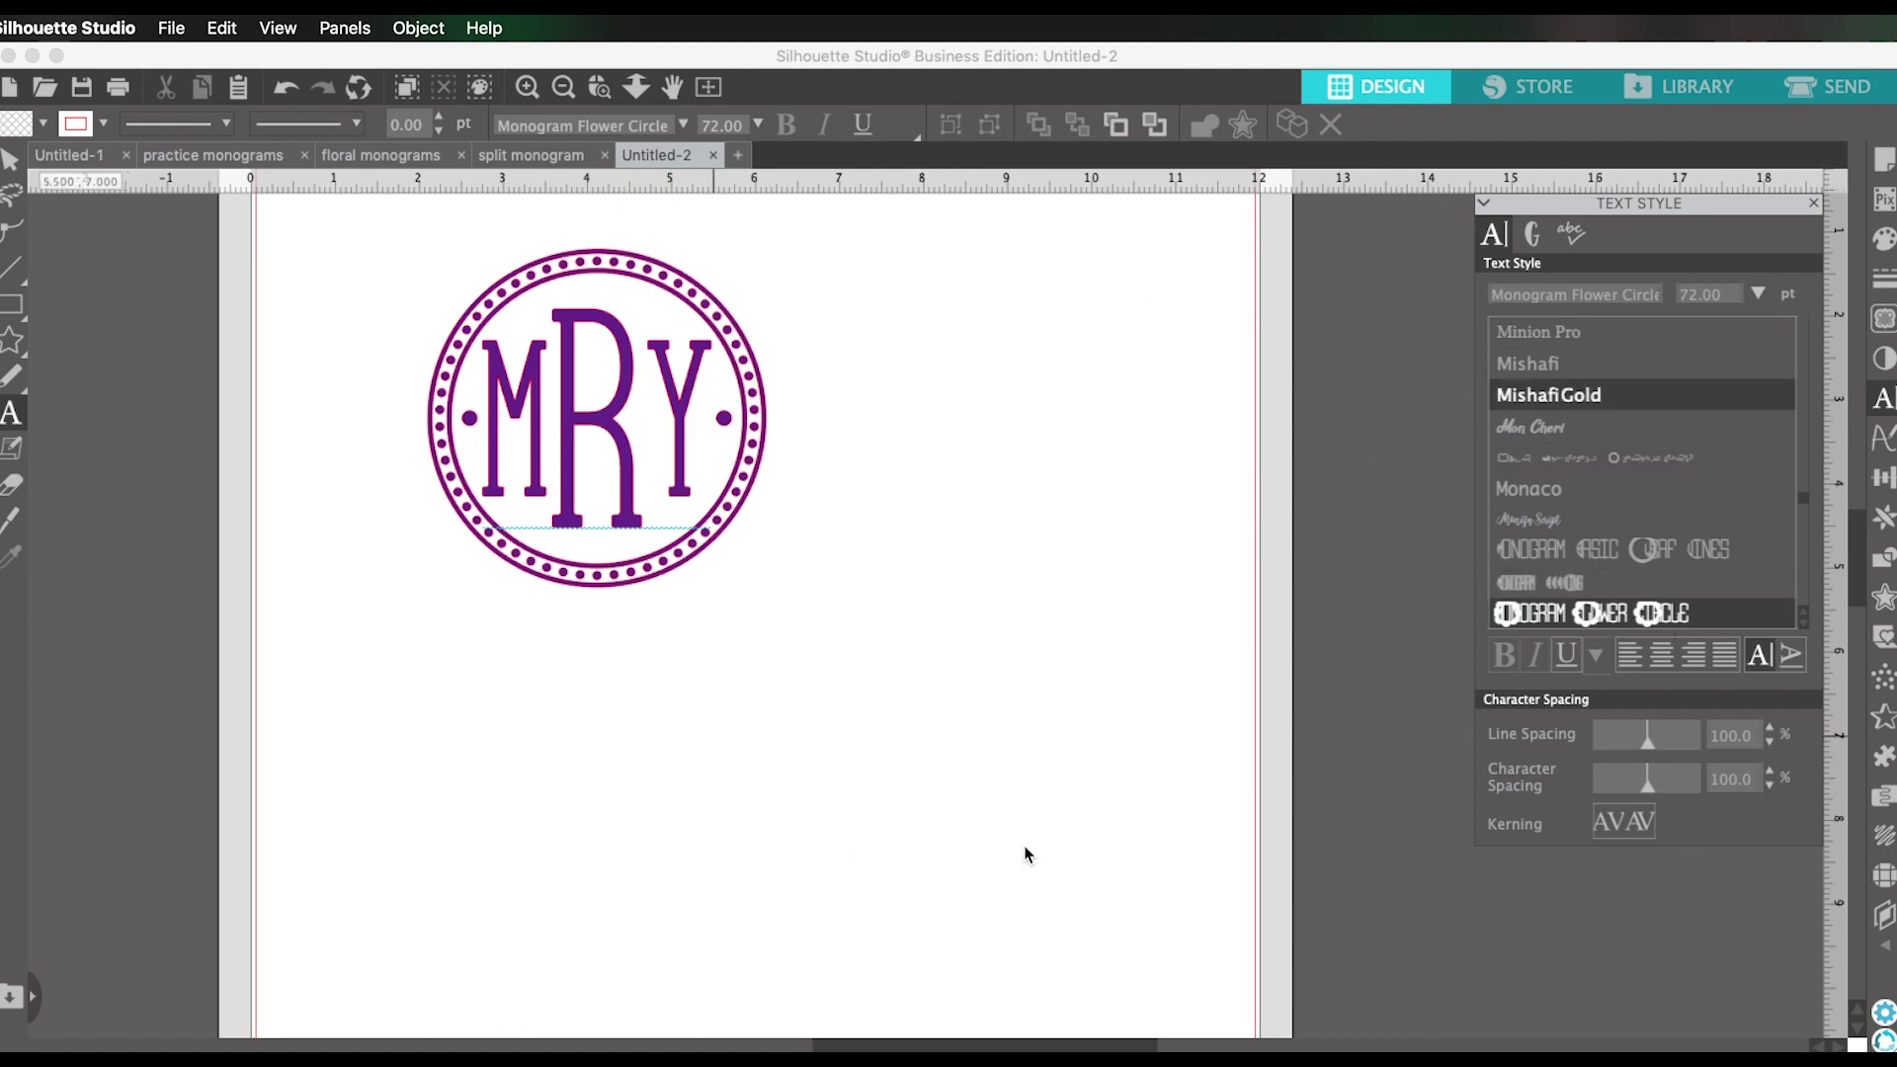
click(1697, 85)
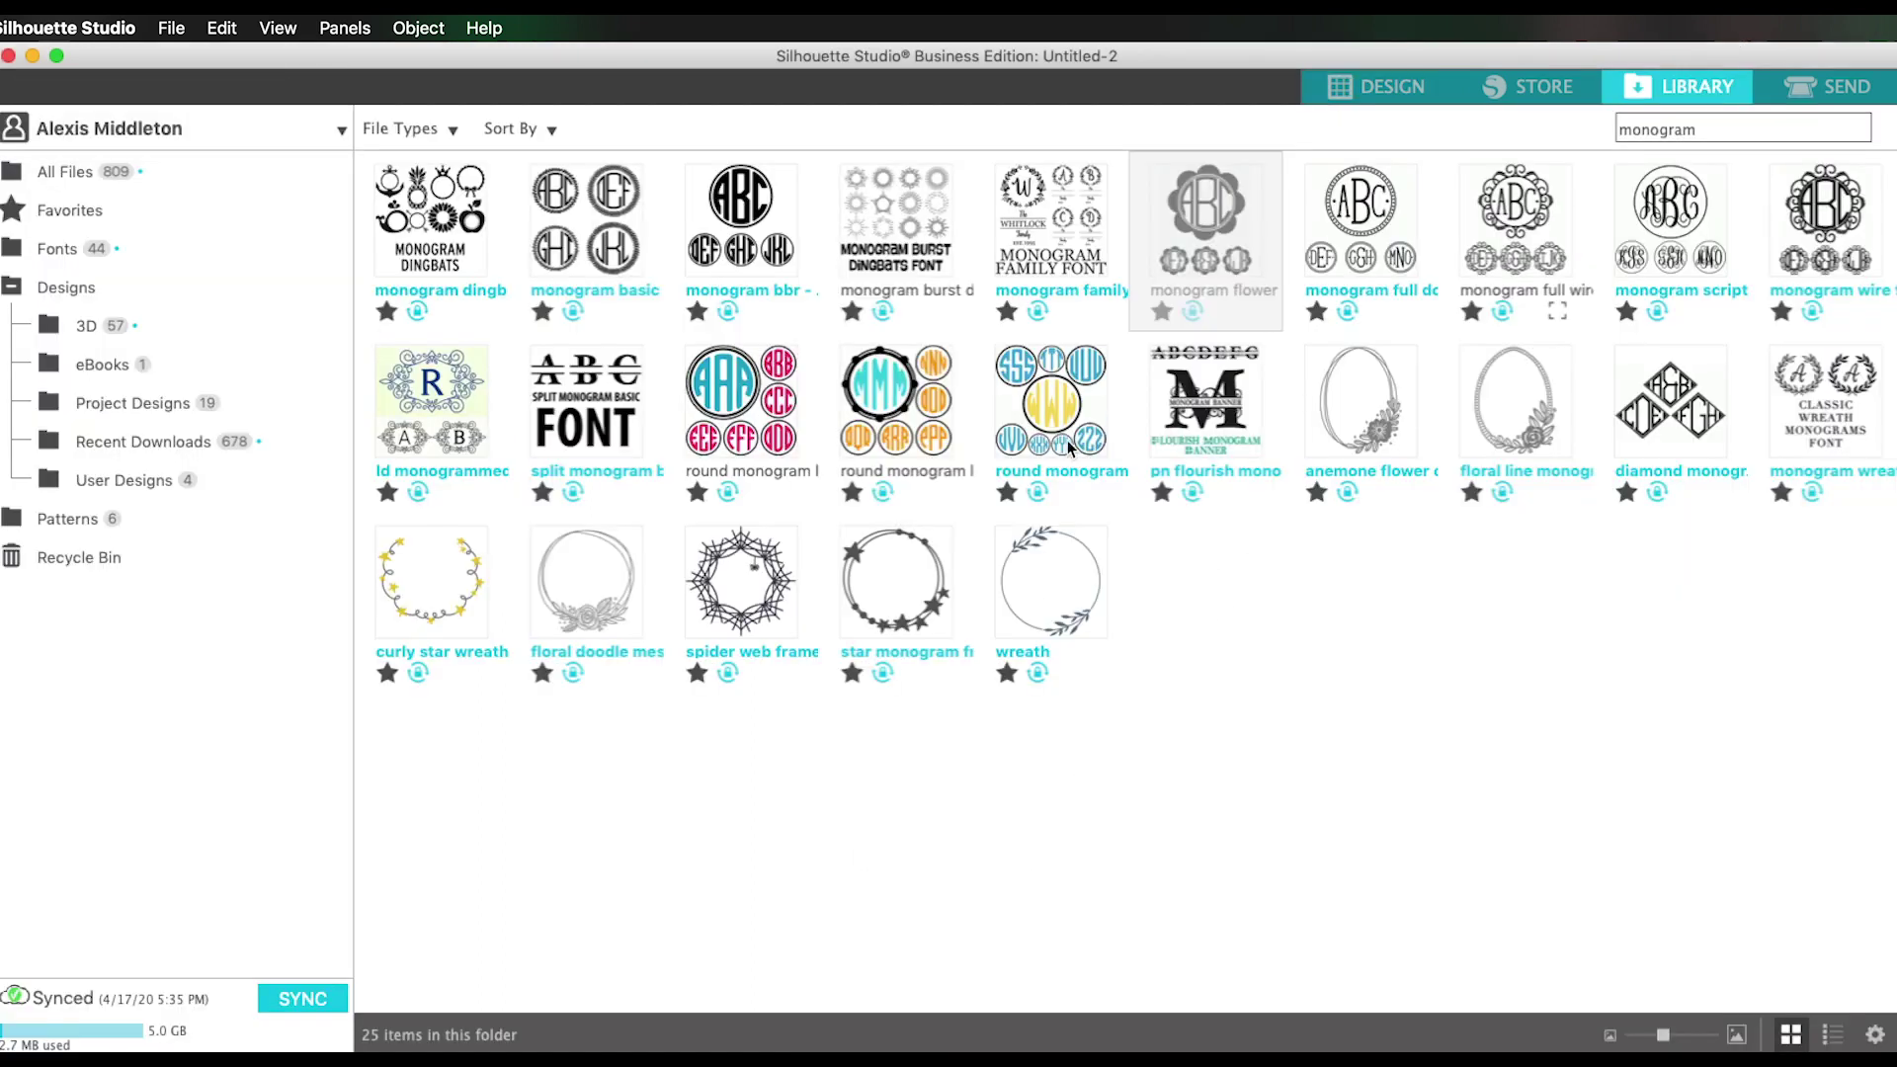
double_click(761, 425)
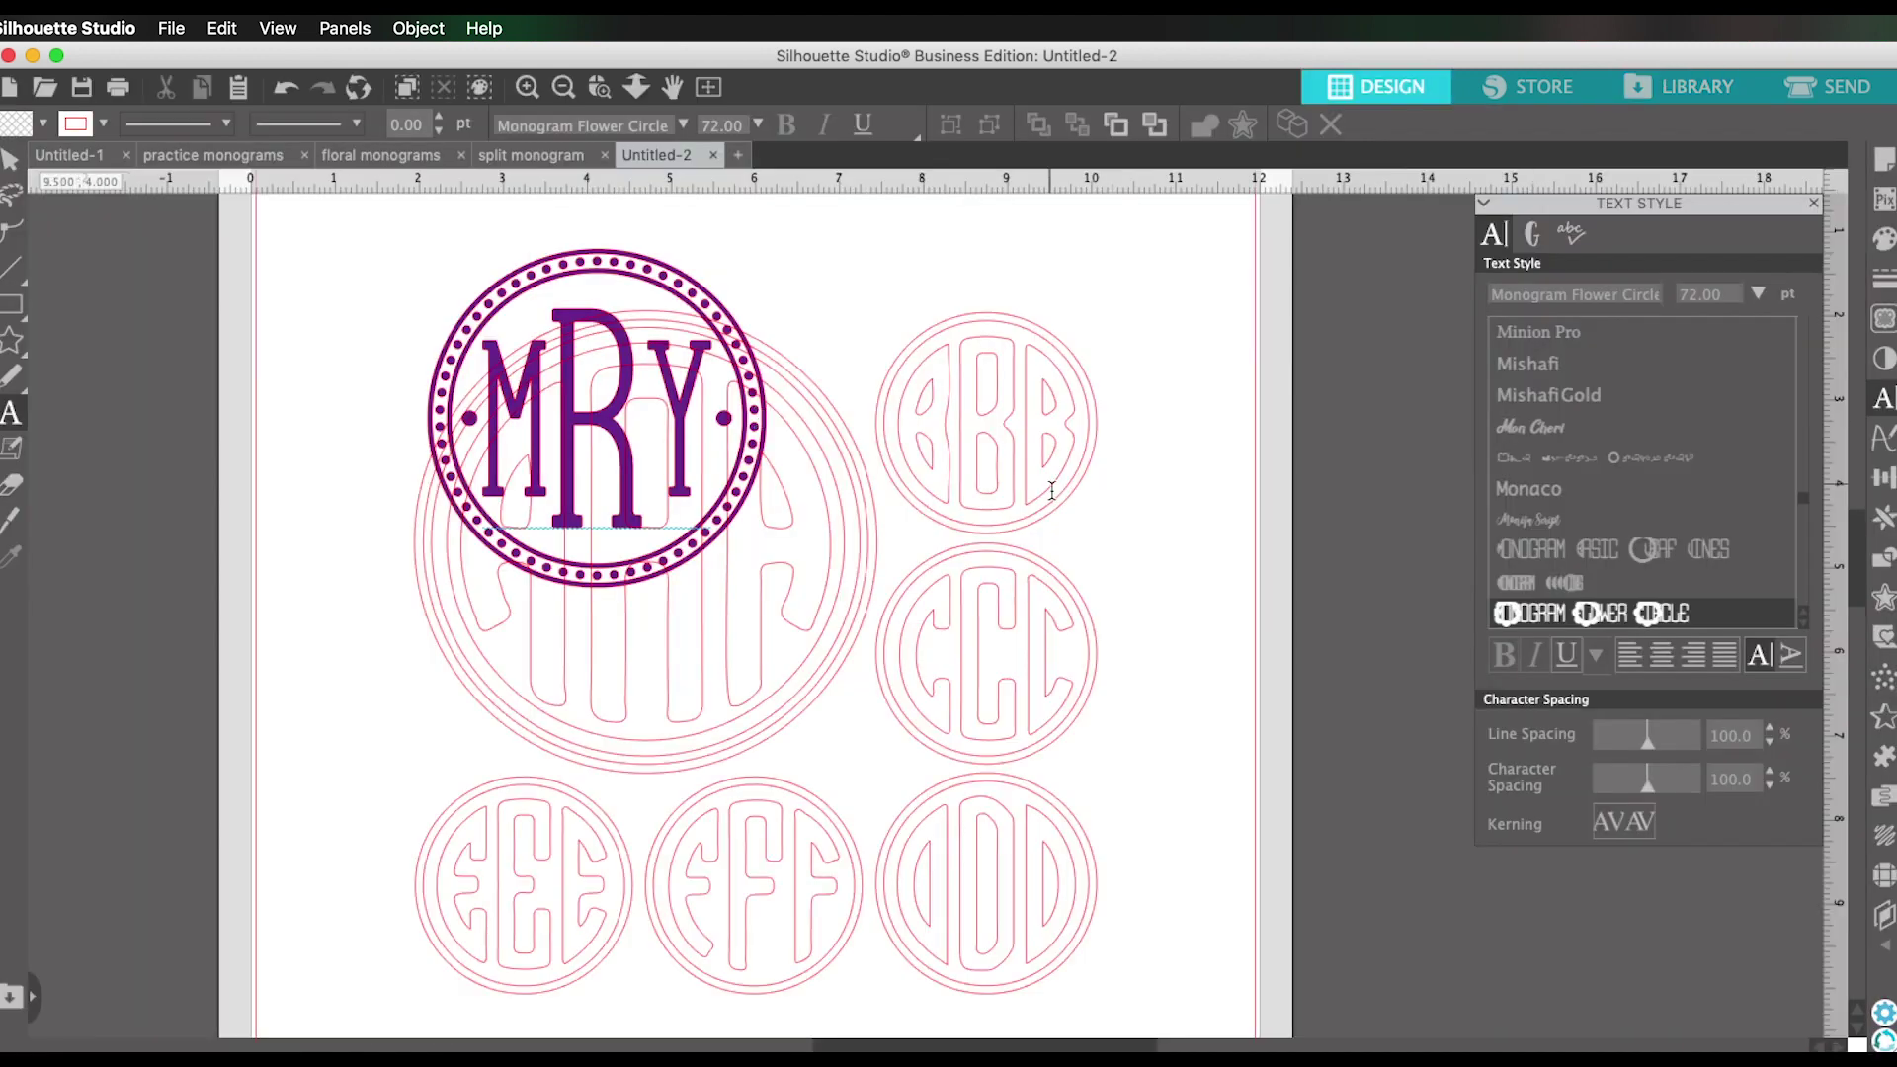
Arrange the page: purple MRY to the top-left corner, pink outline group shifted beside it.
key(Escape)
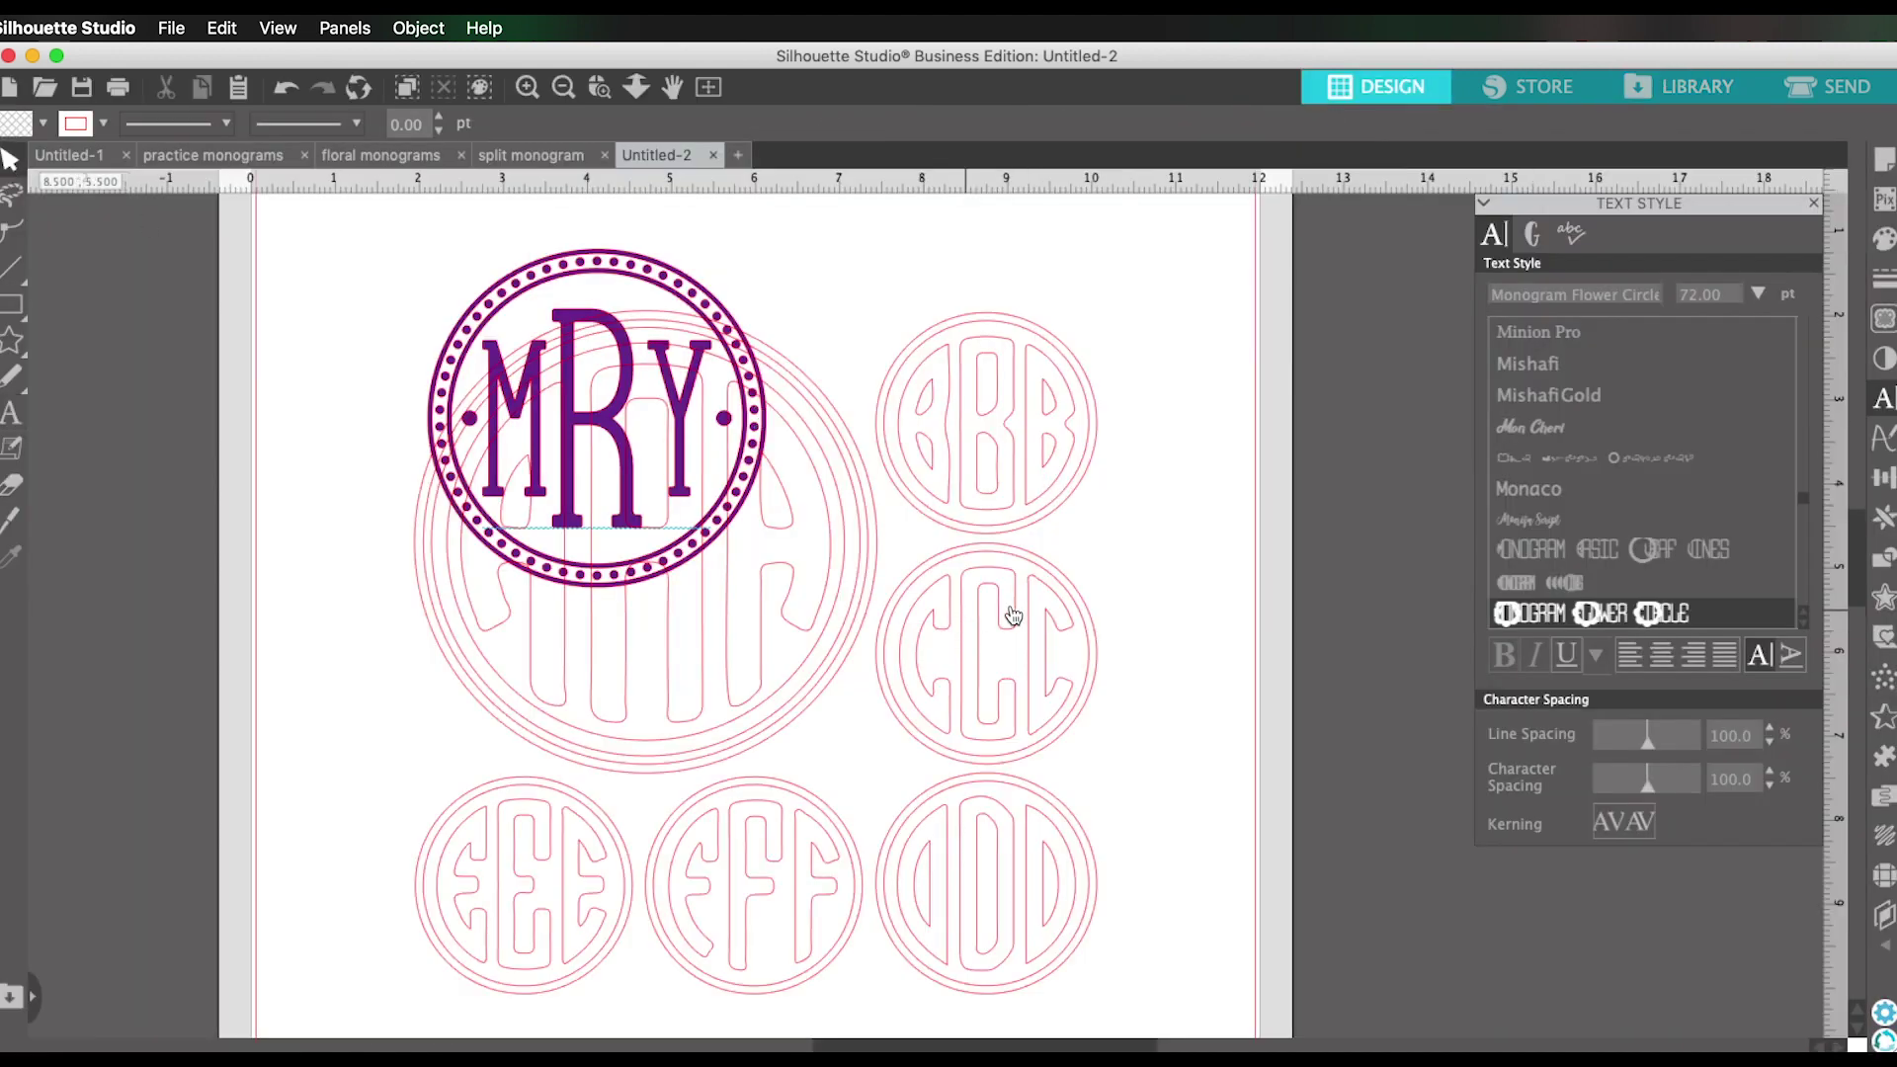
click(1237, 602)
drag(1237, 603, 1294, 593)
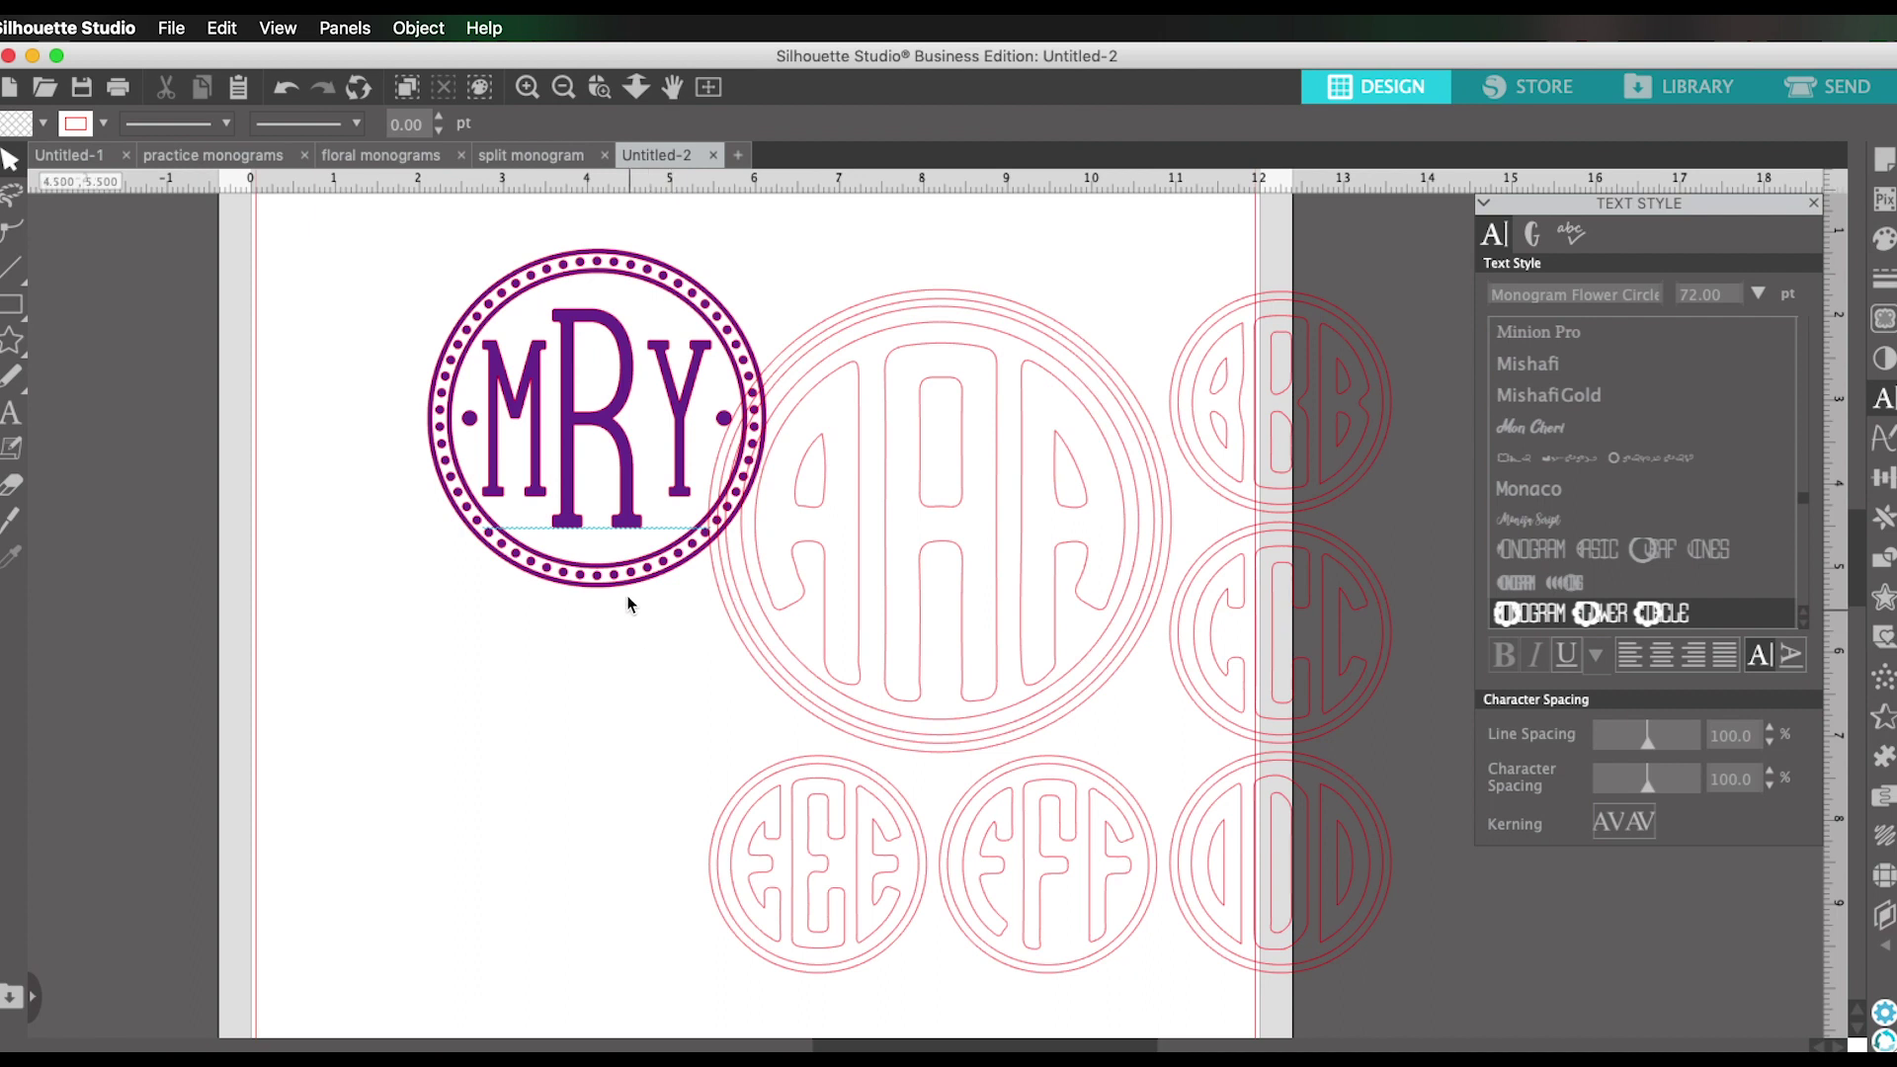
click(583, 573)
drag(583, 573, 413, 512)
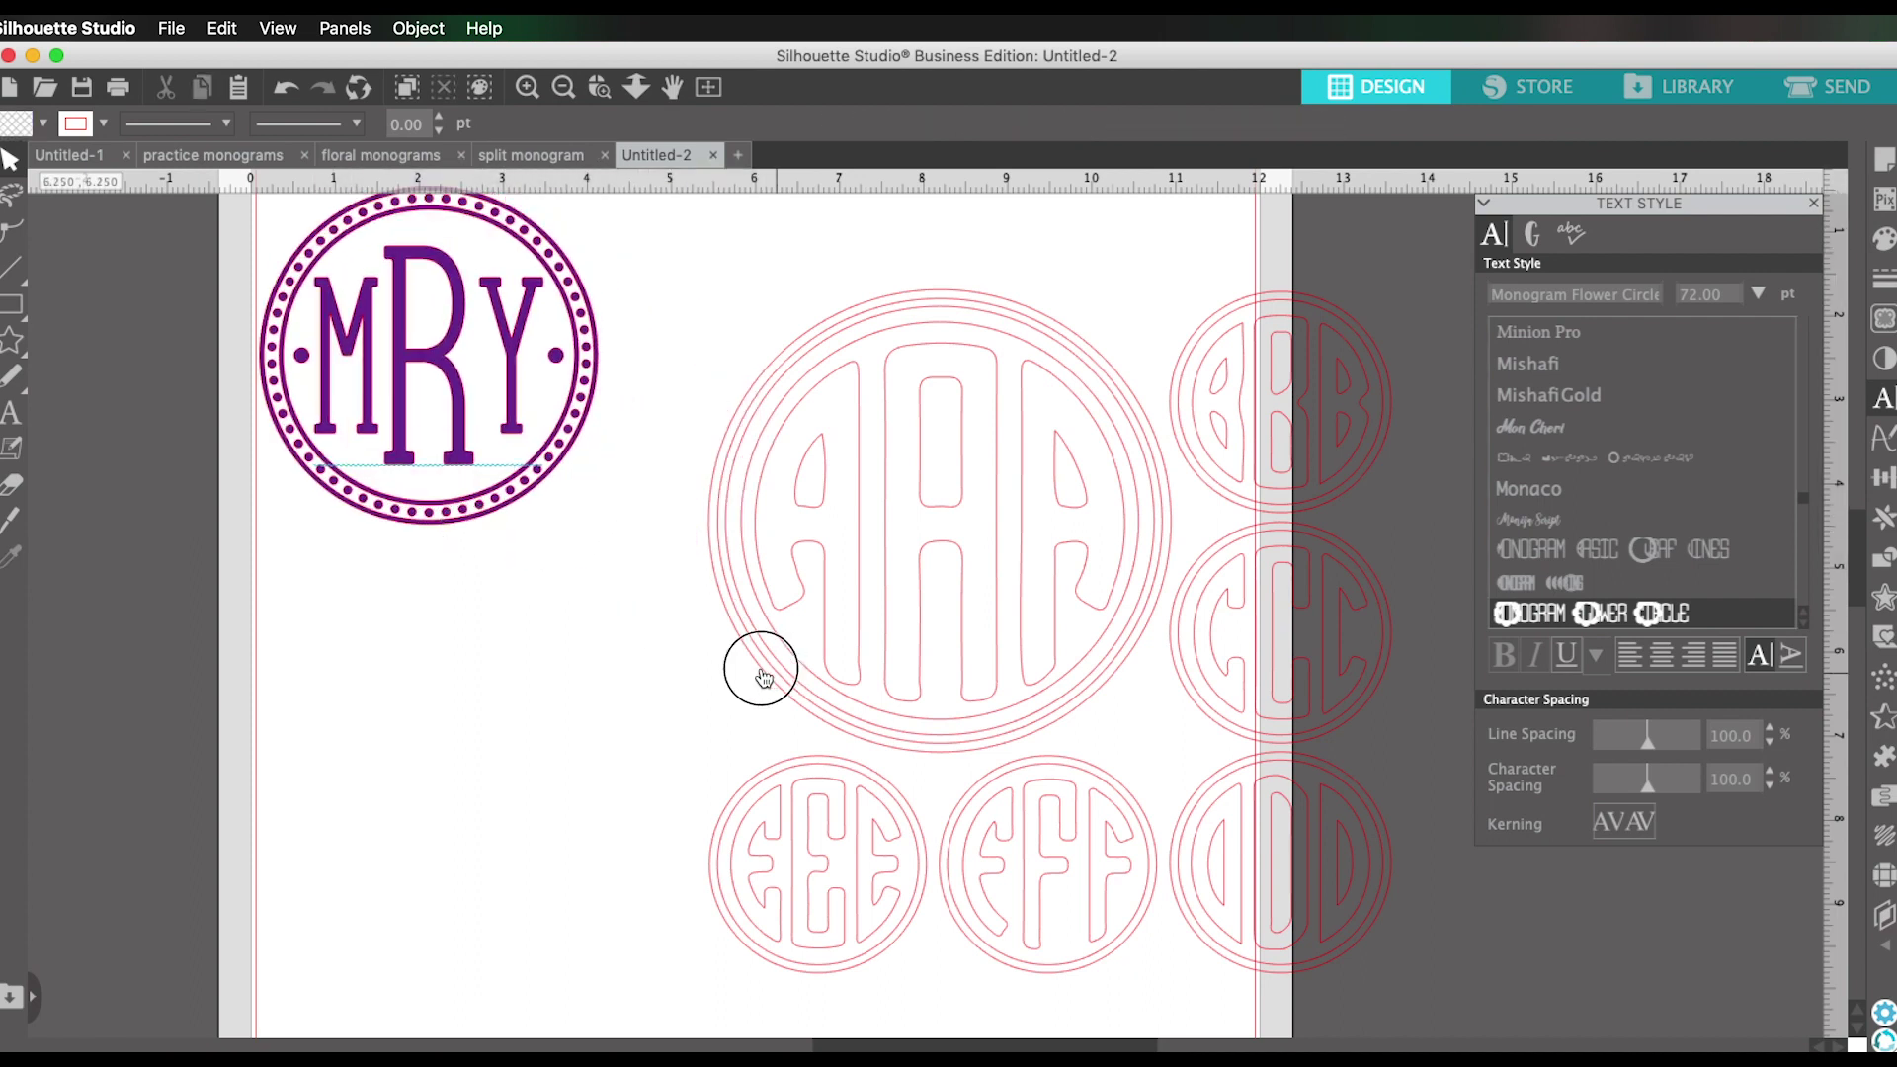
drag(754, 665, 646, 691)
click(665, 661)
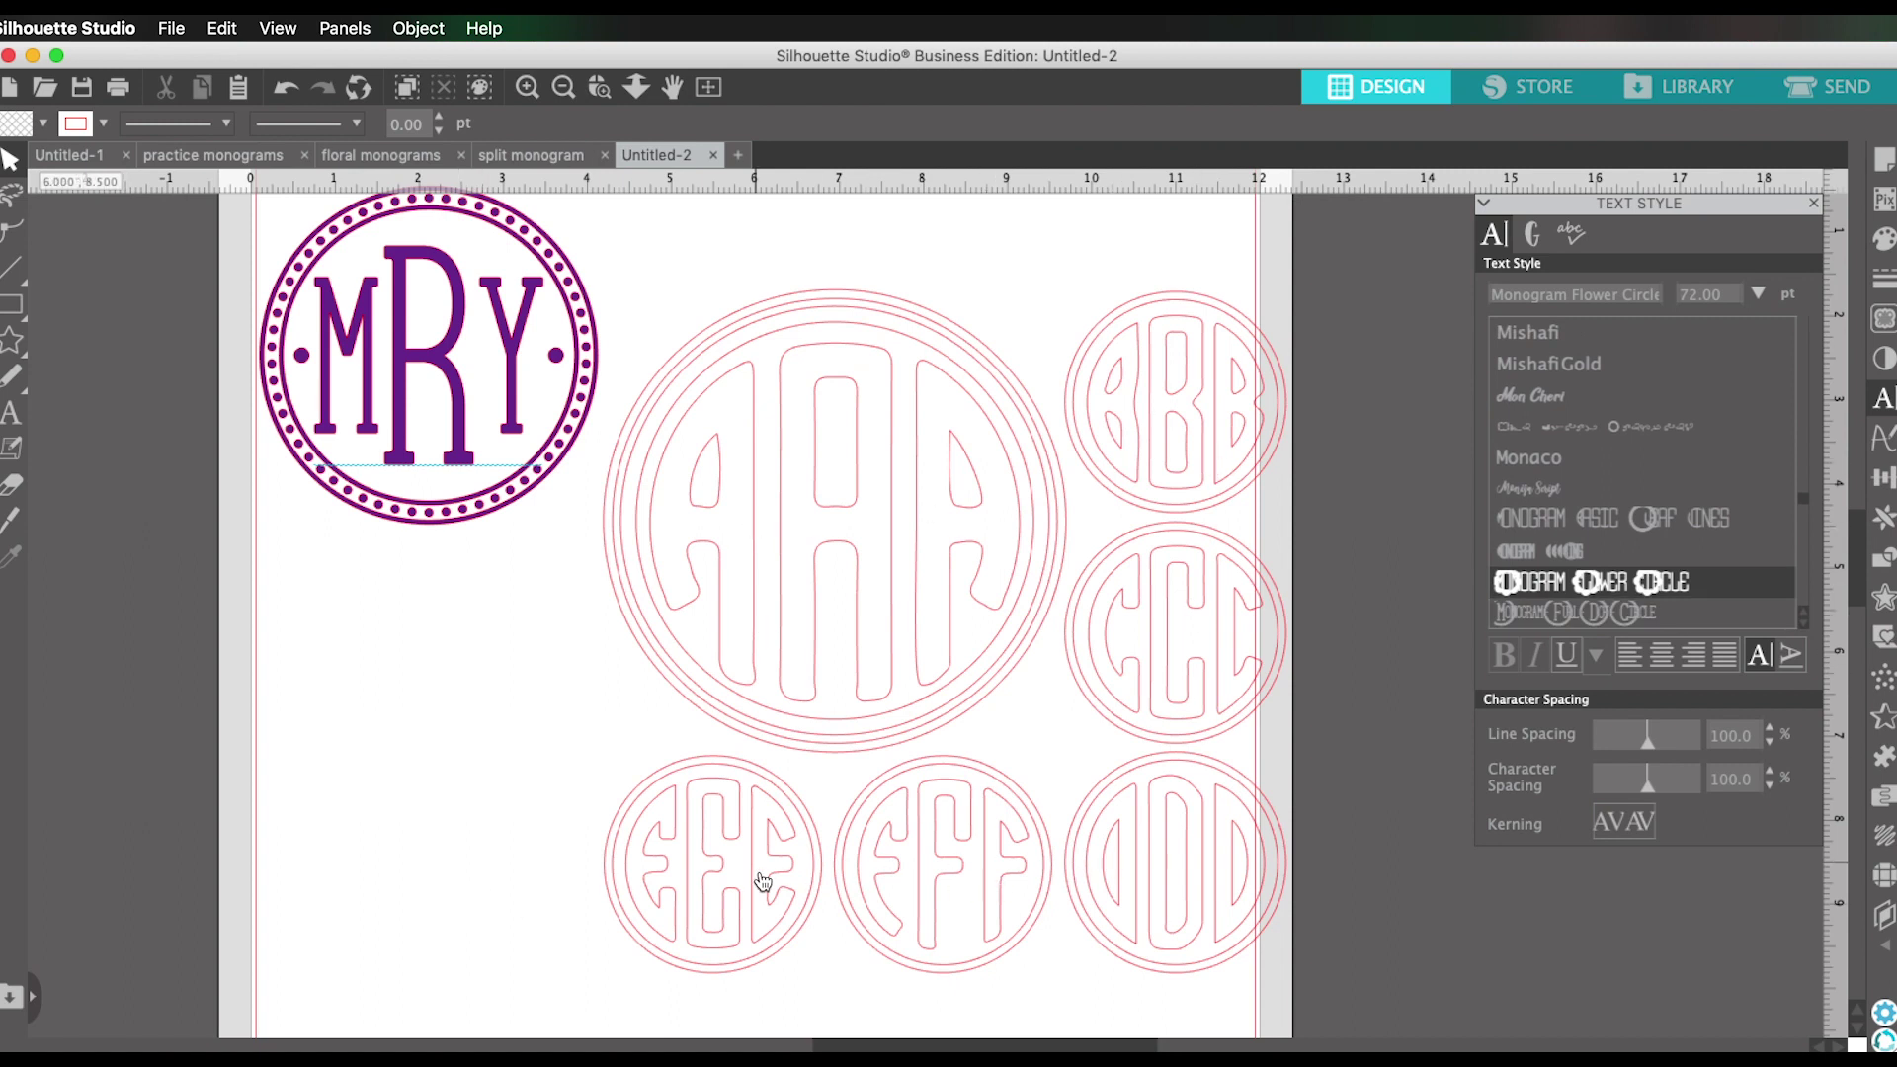
Fill the pink monogram outline group with solid green.
click(700, 285)
click(779, 324)
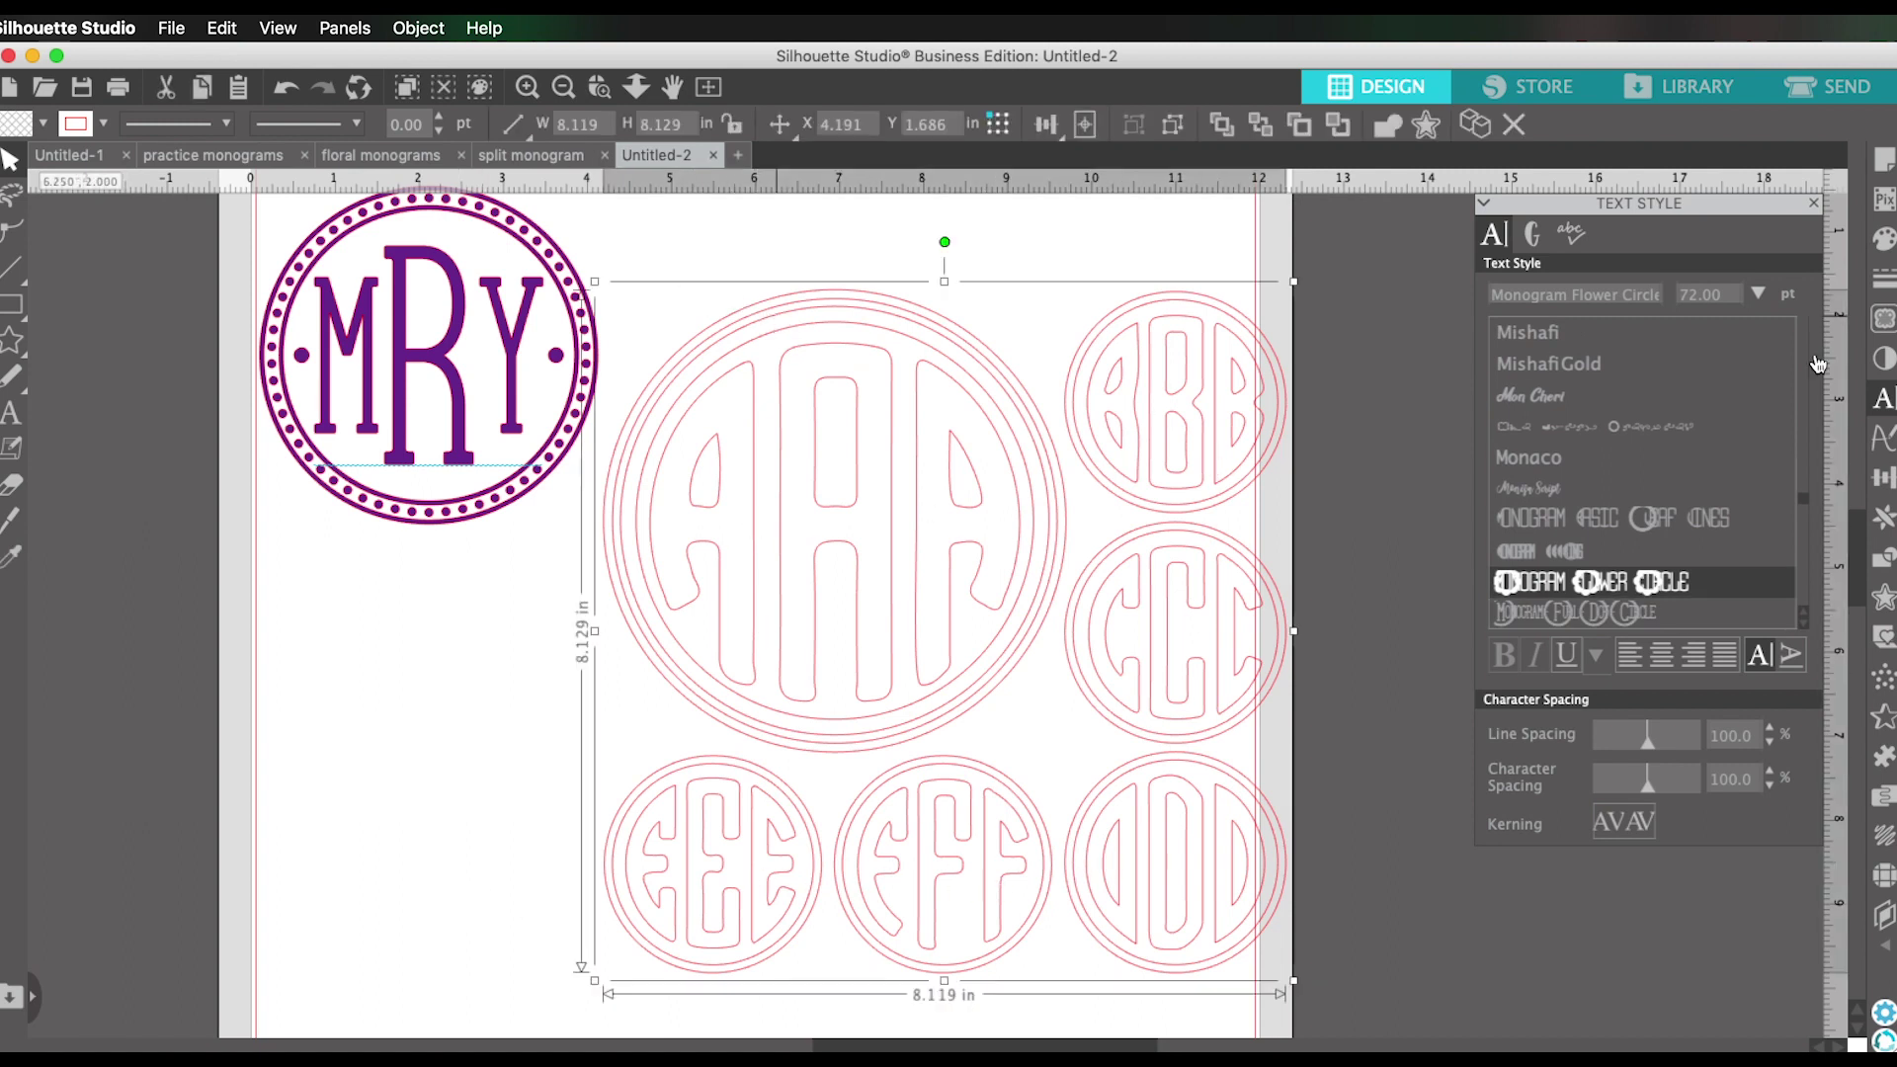
click(1884, 239)
click(1643, 390)
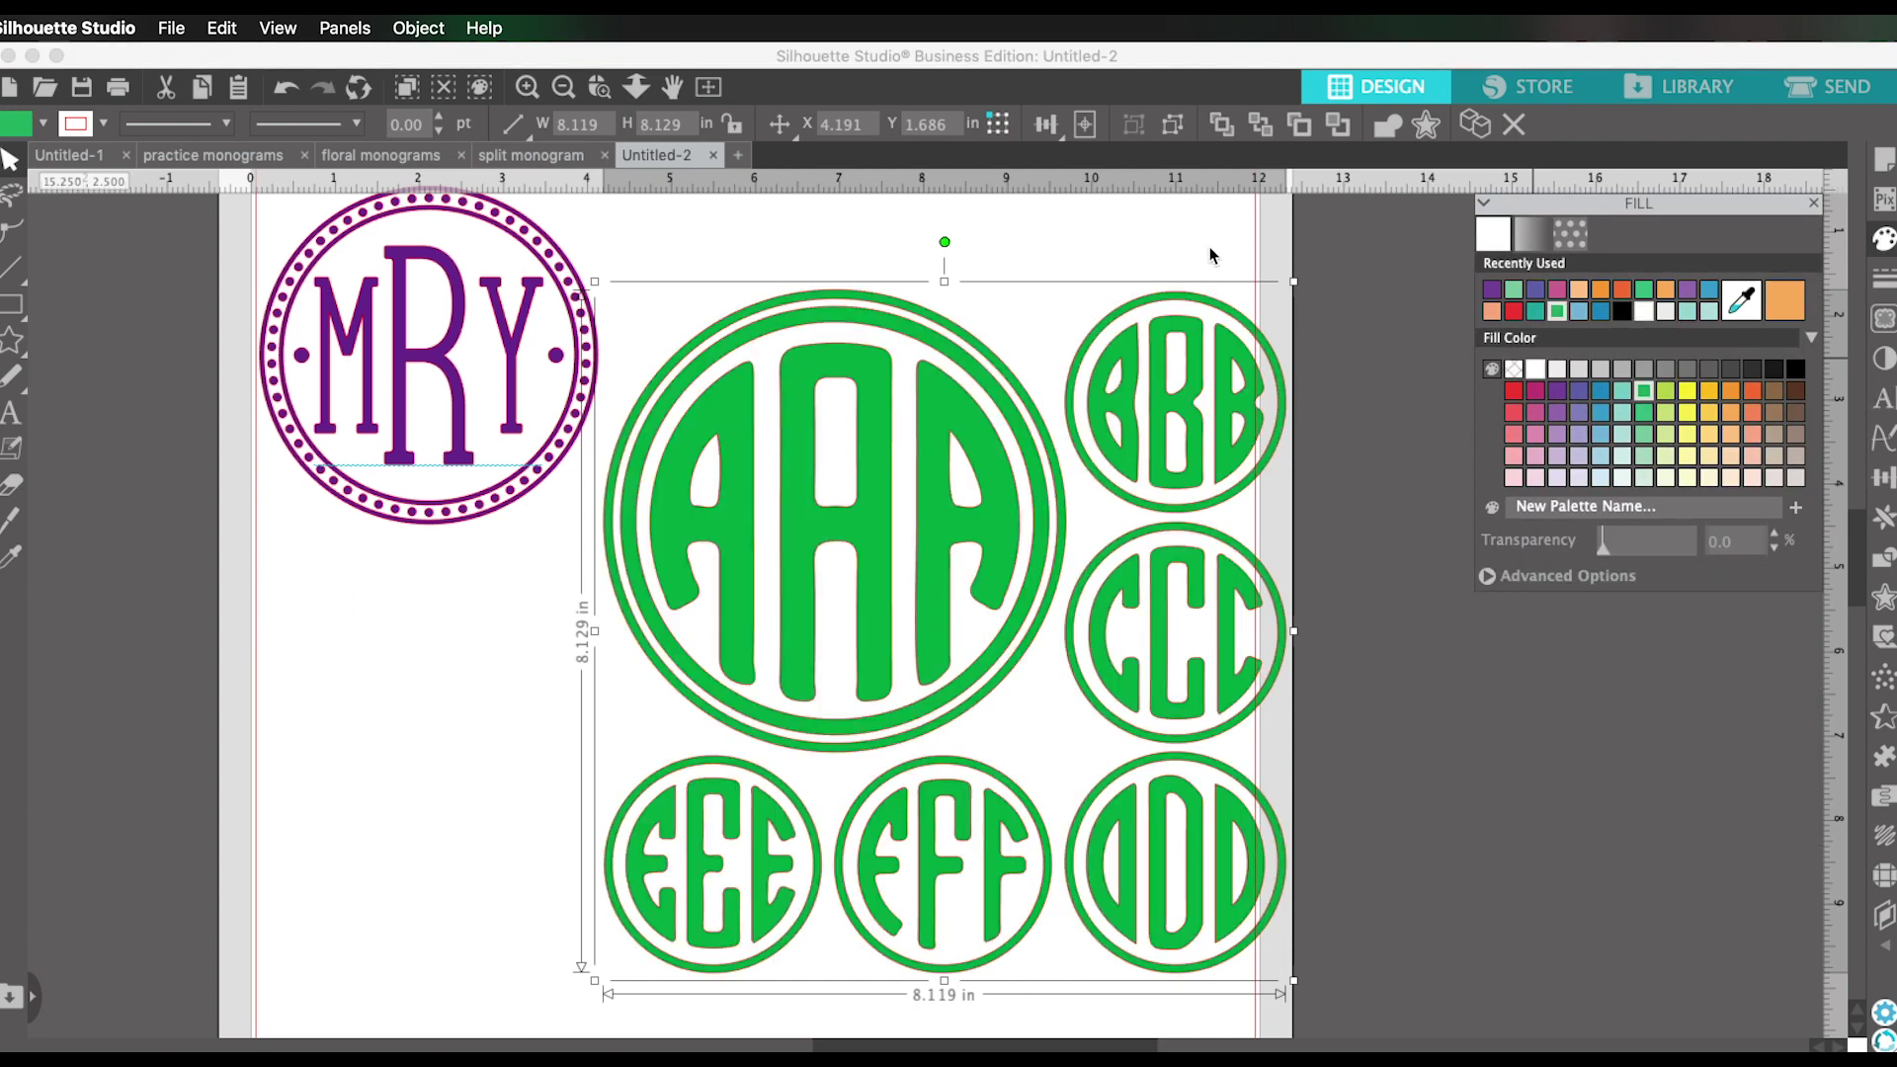
click(899, 495)
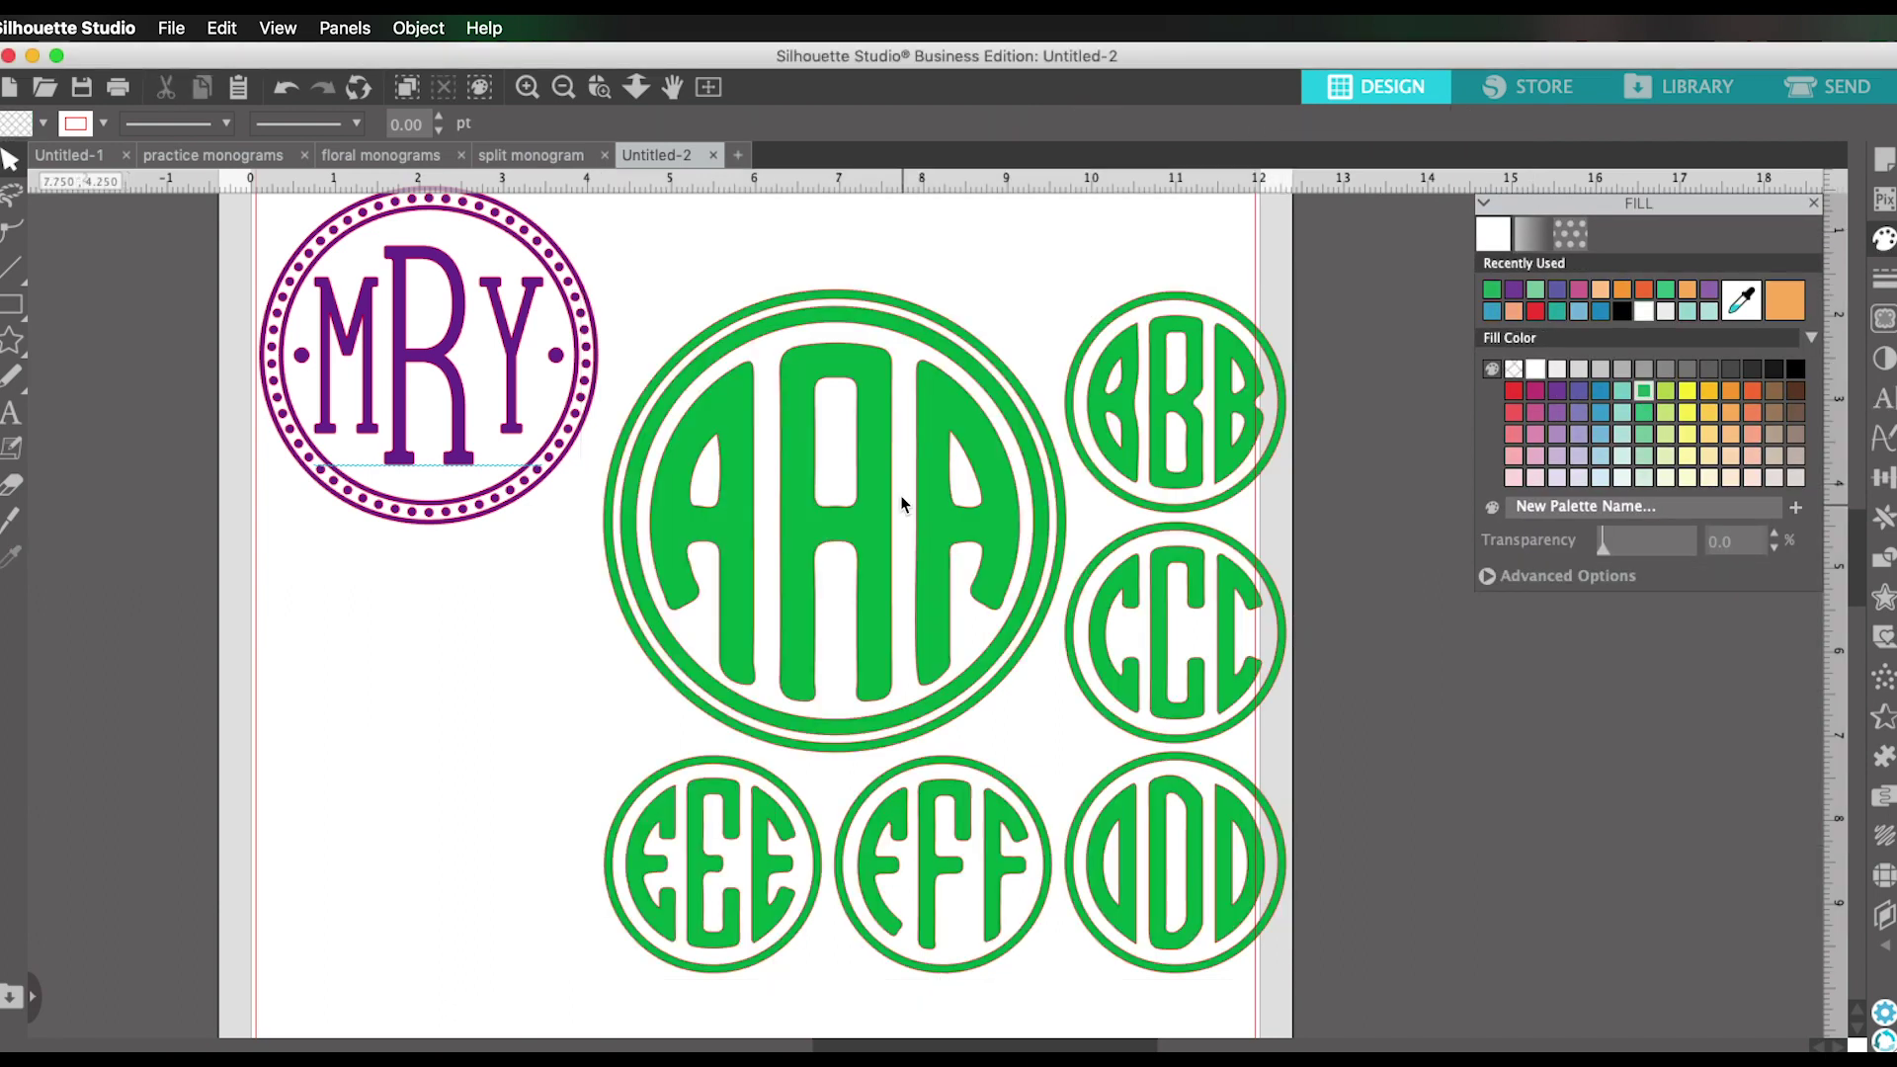
Ungroup the monogram sheet and break the AAA and CCC letters into separate pieces.
click(885, 488)
click(418, 28)
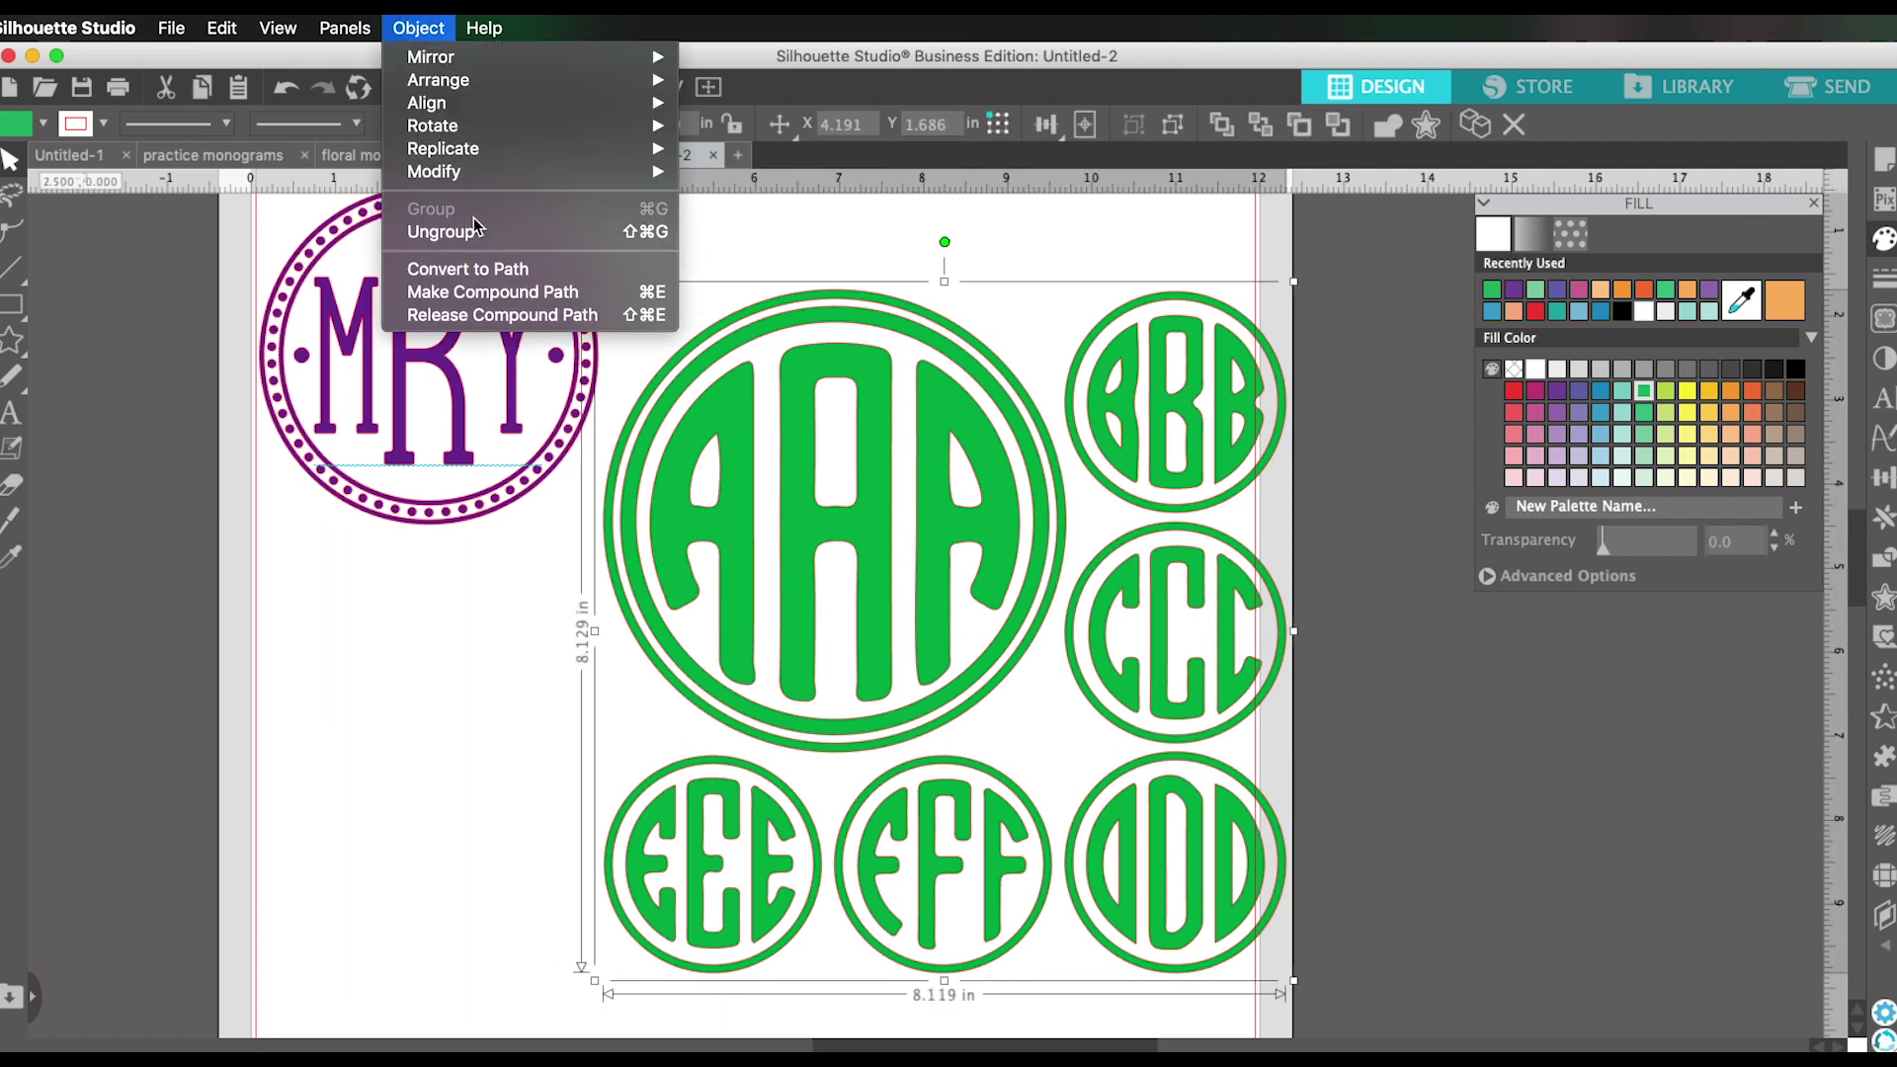
click(475, 231)
click(837, 358)
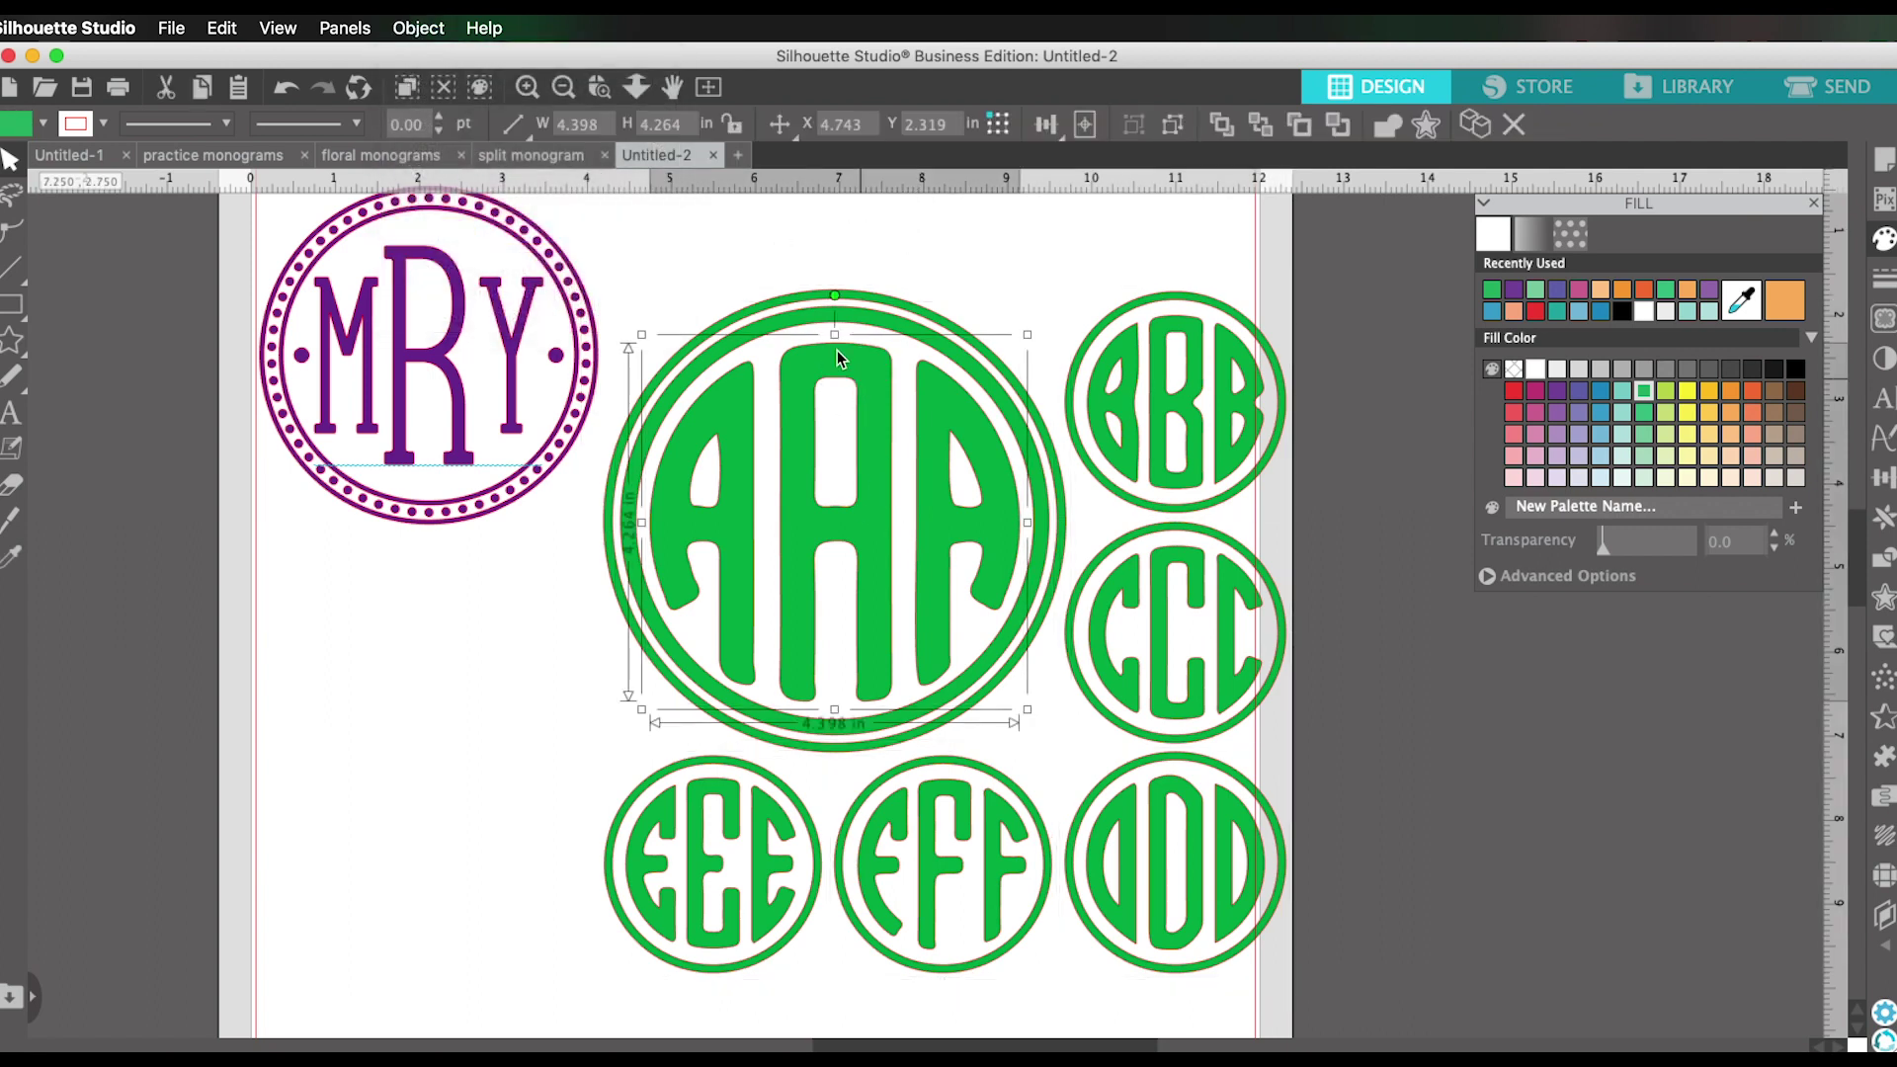
click(418, 28)
click(484, 231)
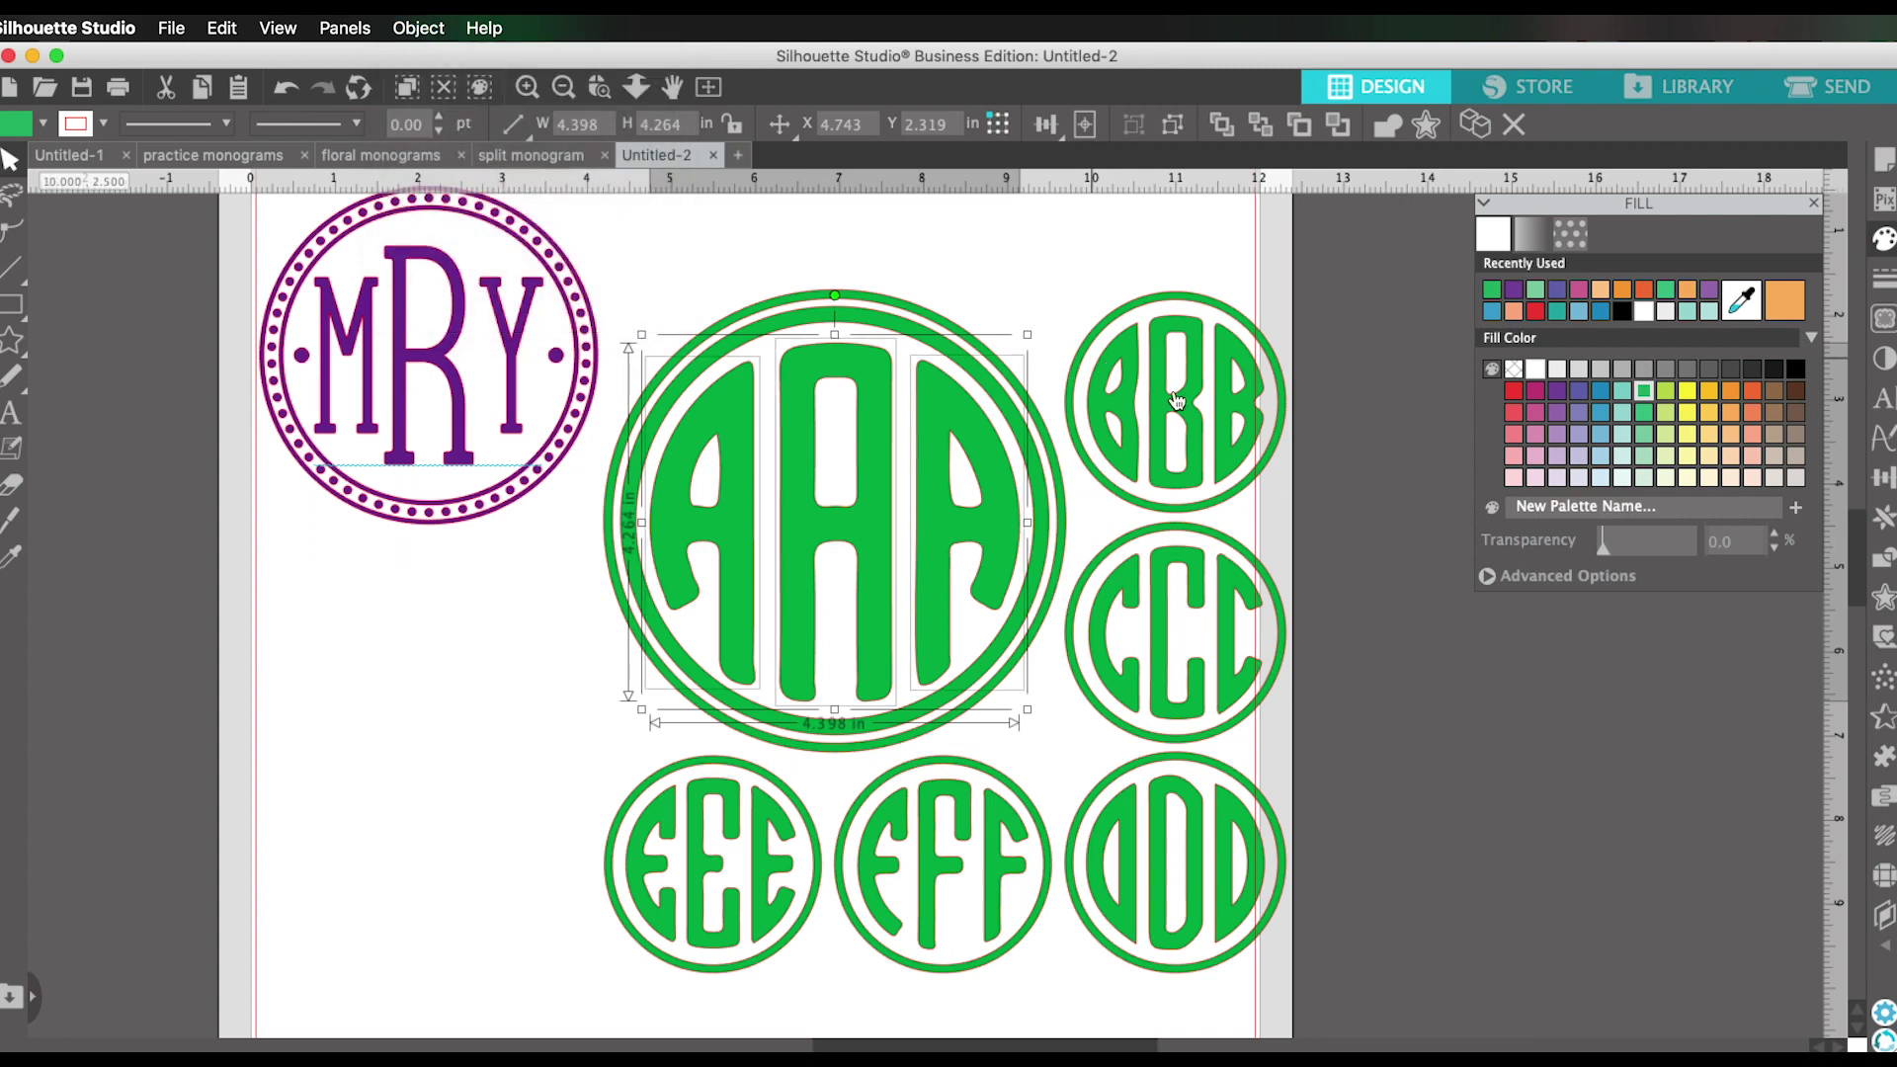
click(1195, 578)
click(418, 28)
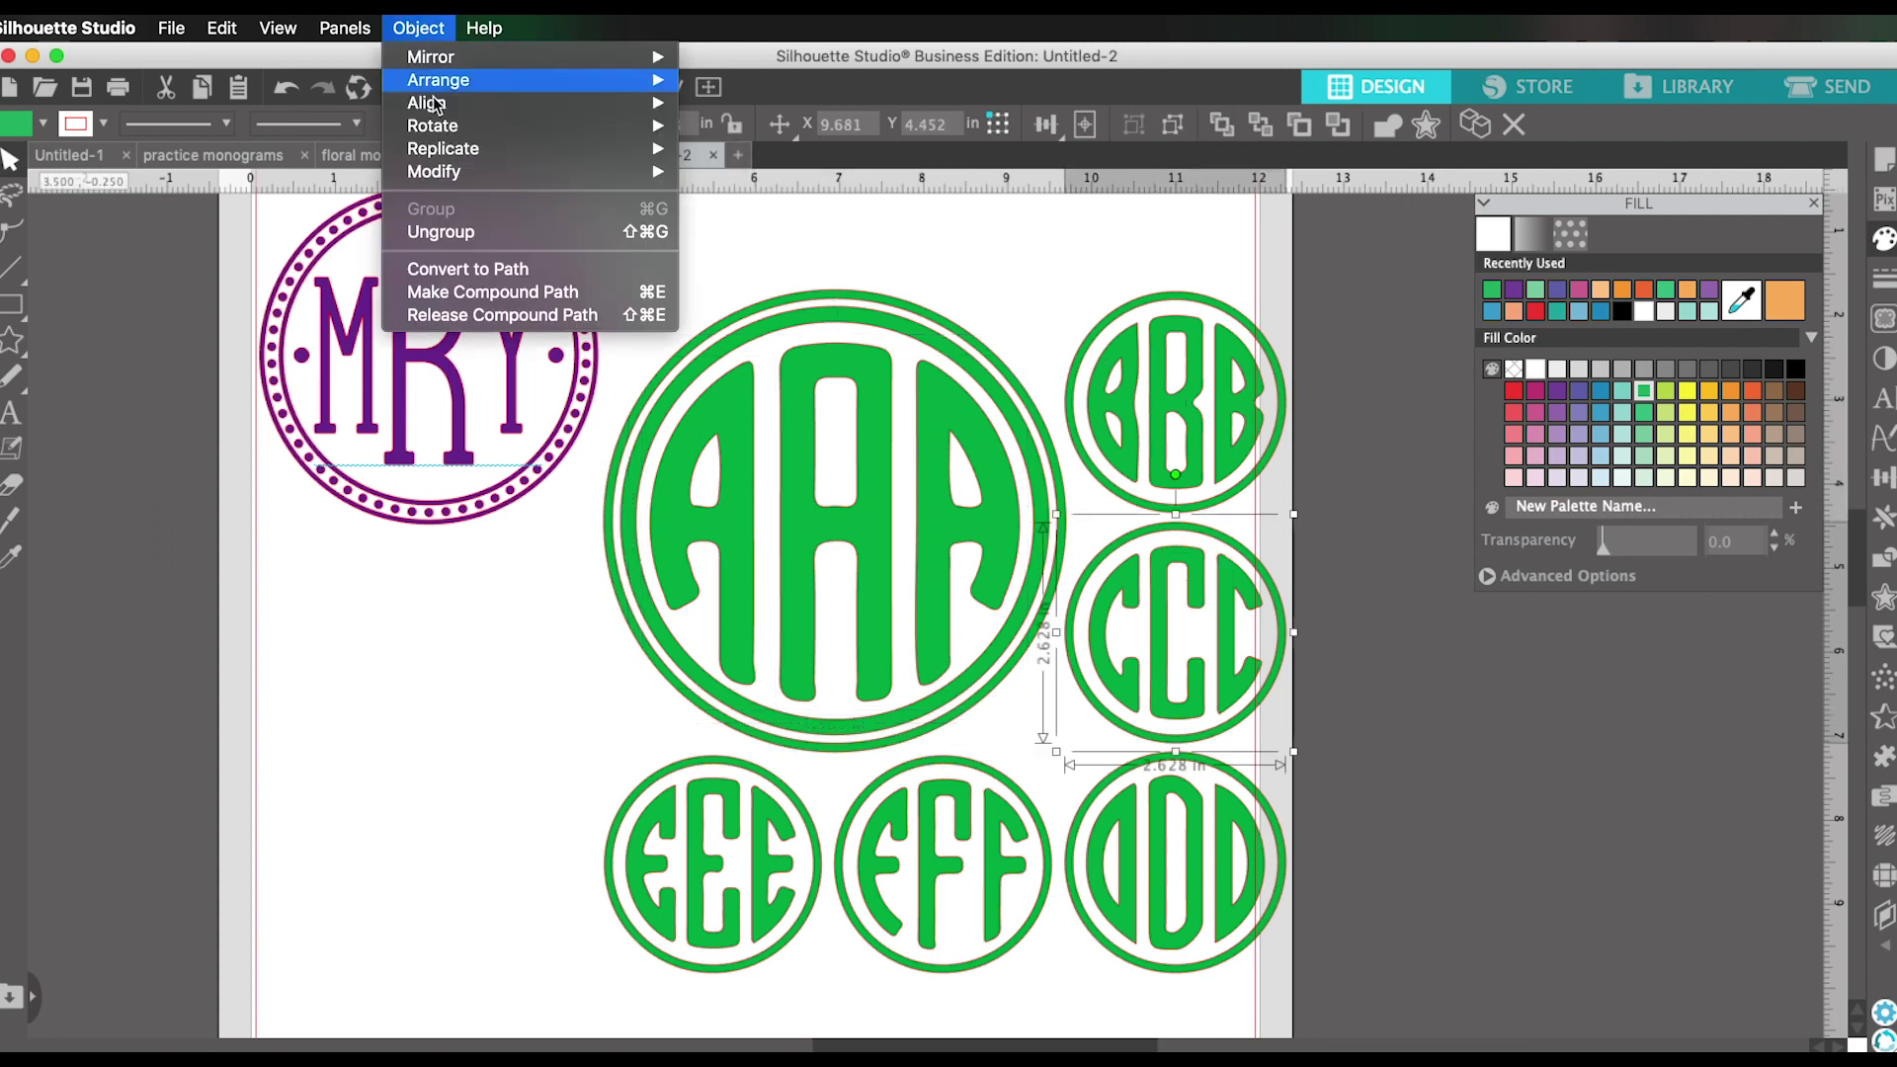
click(435, 231)
Replace the middle A with a B and C inside the AAA circle to spell ABC.
drag(889, 494, 1536, 642)
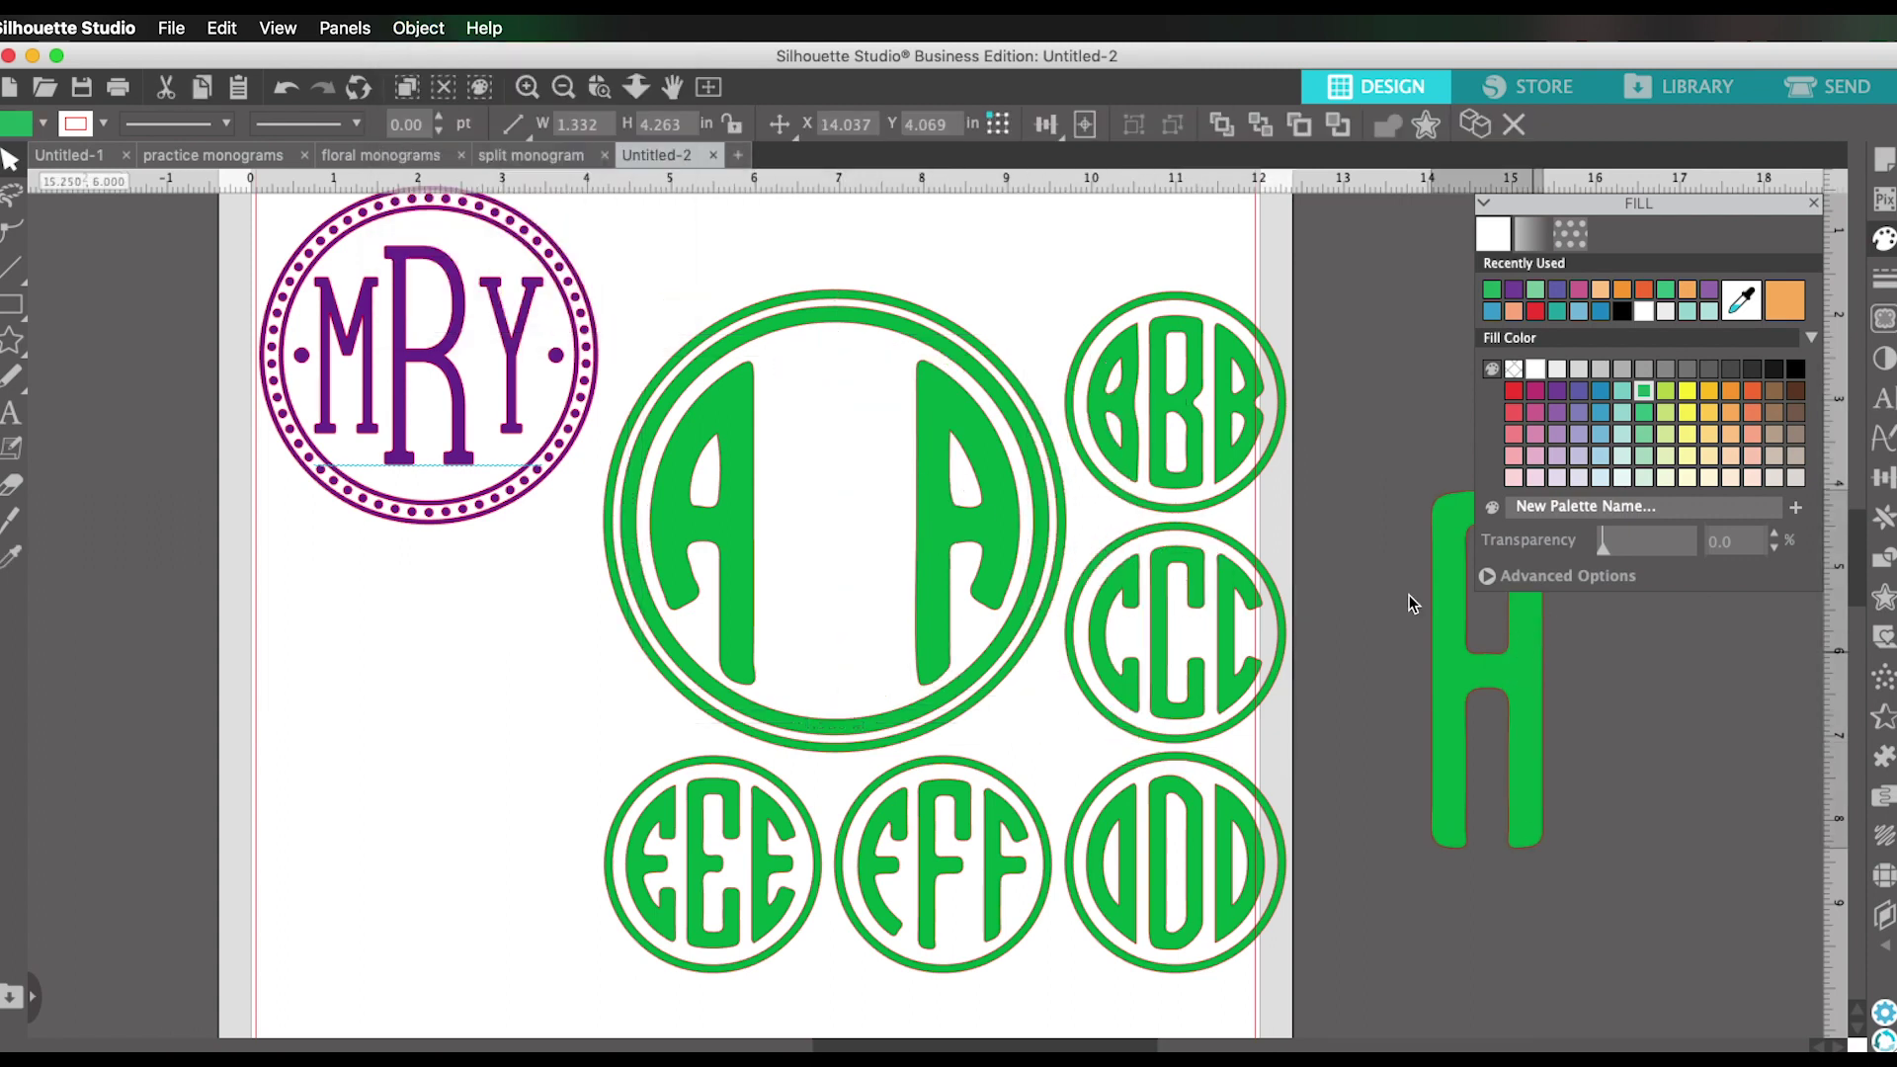
mouse_move(1191, 484)
mouse_down()
mouse_move(846, 517)
mouse_move(1178, 500)
mouse_up()
click(418, 28)
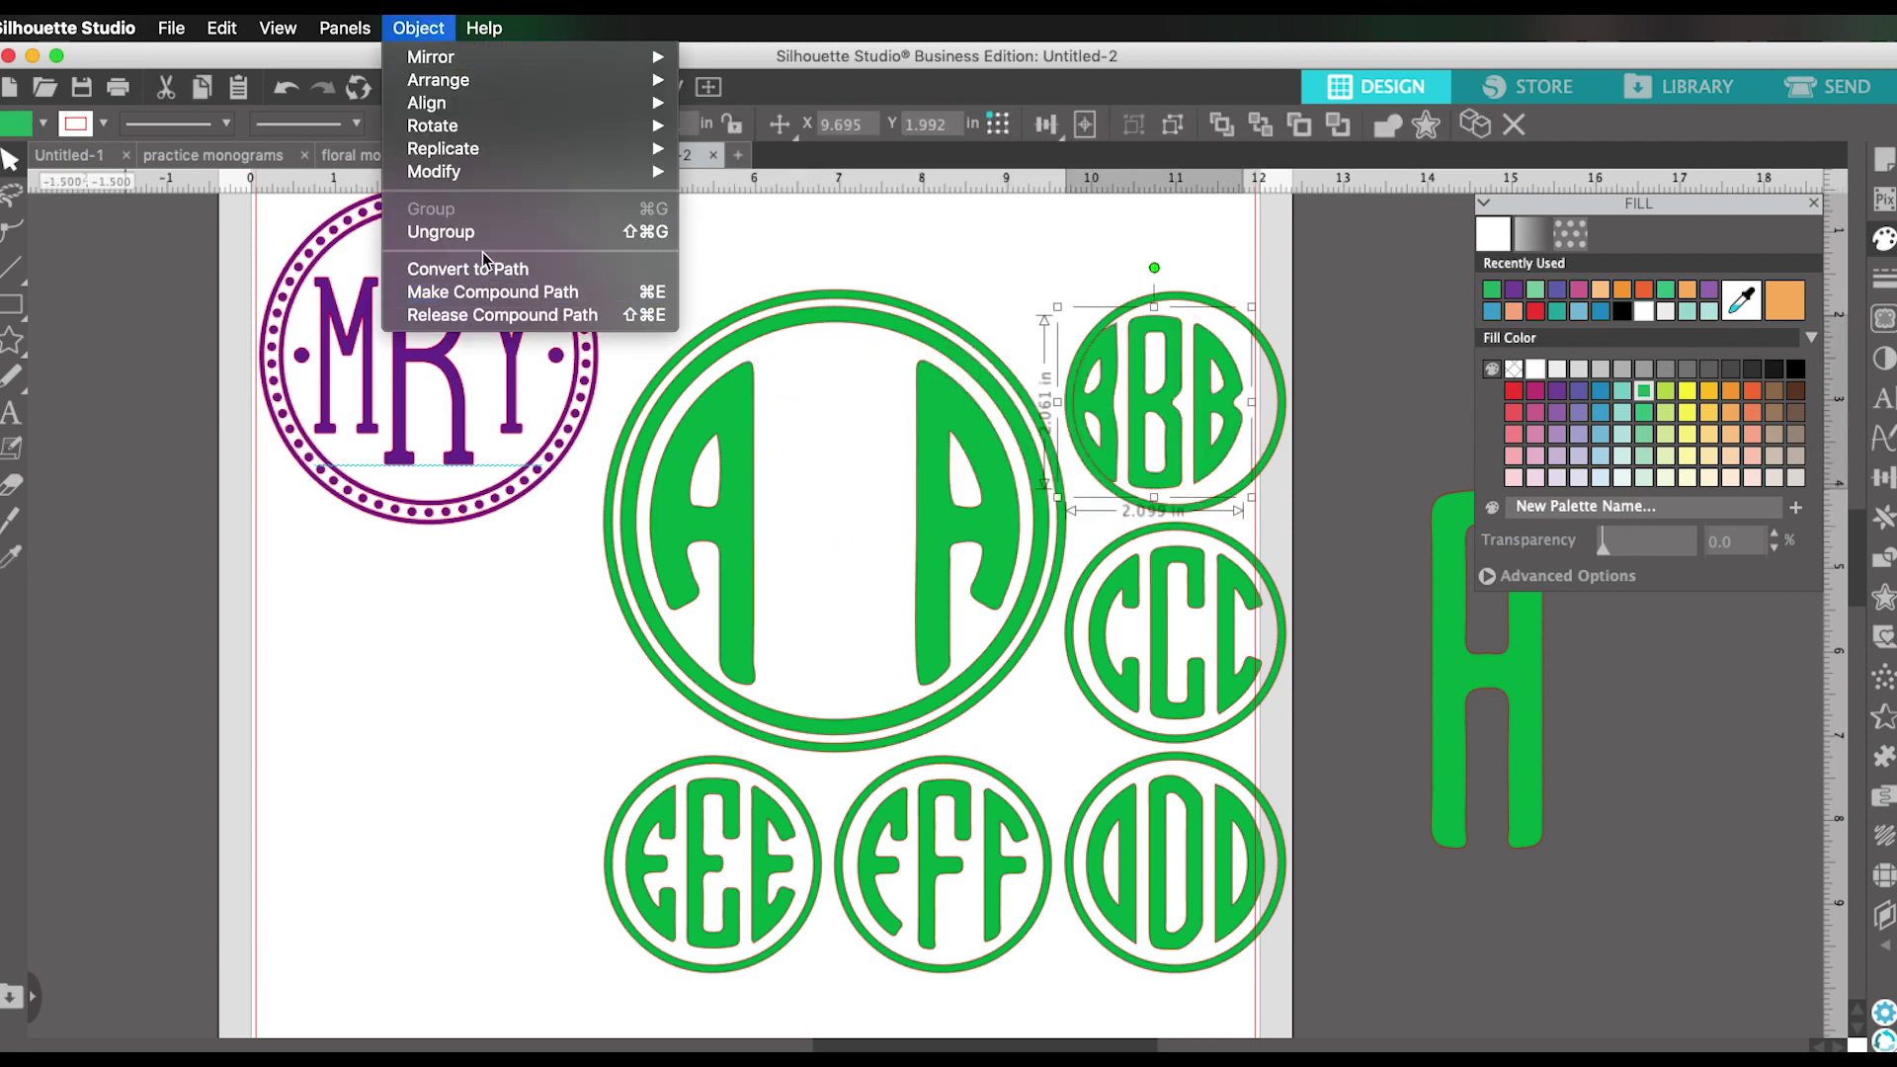
click(454, 231)
drag(1181, 375, 914, 317)
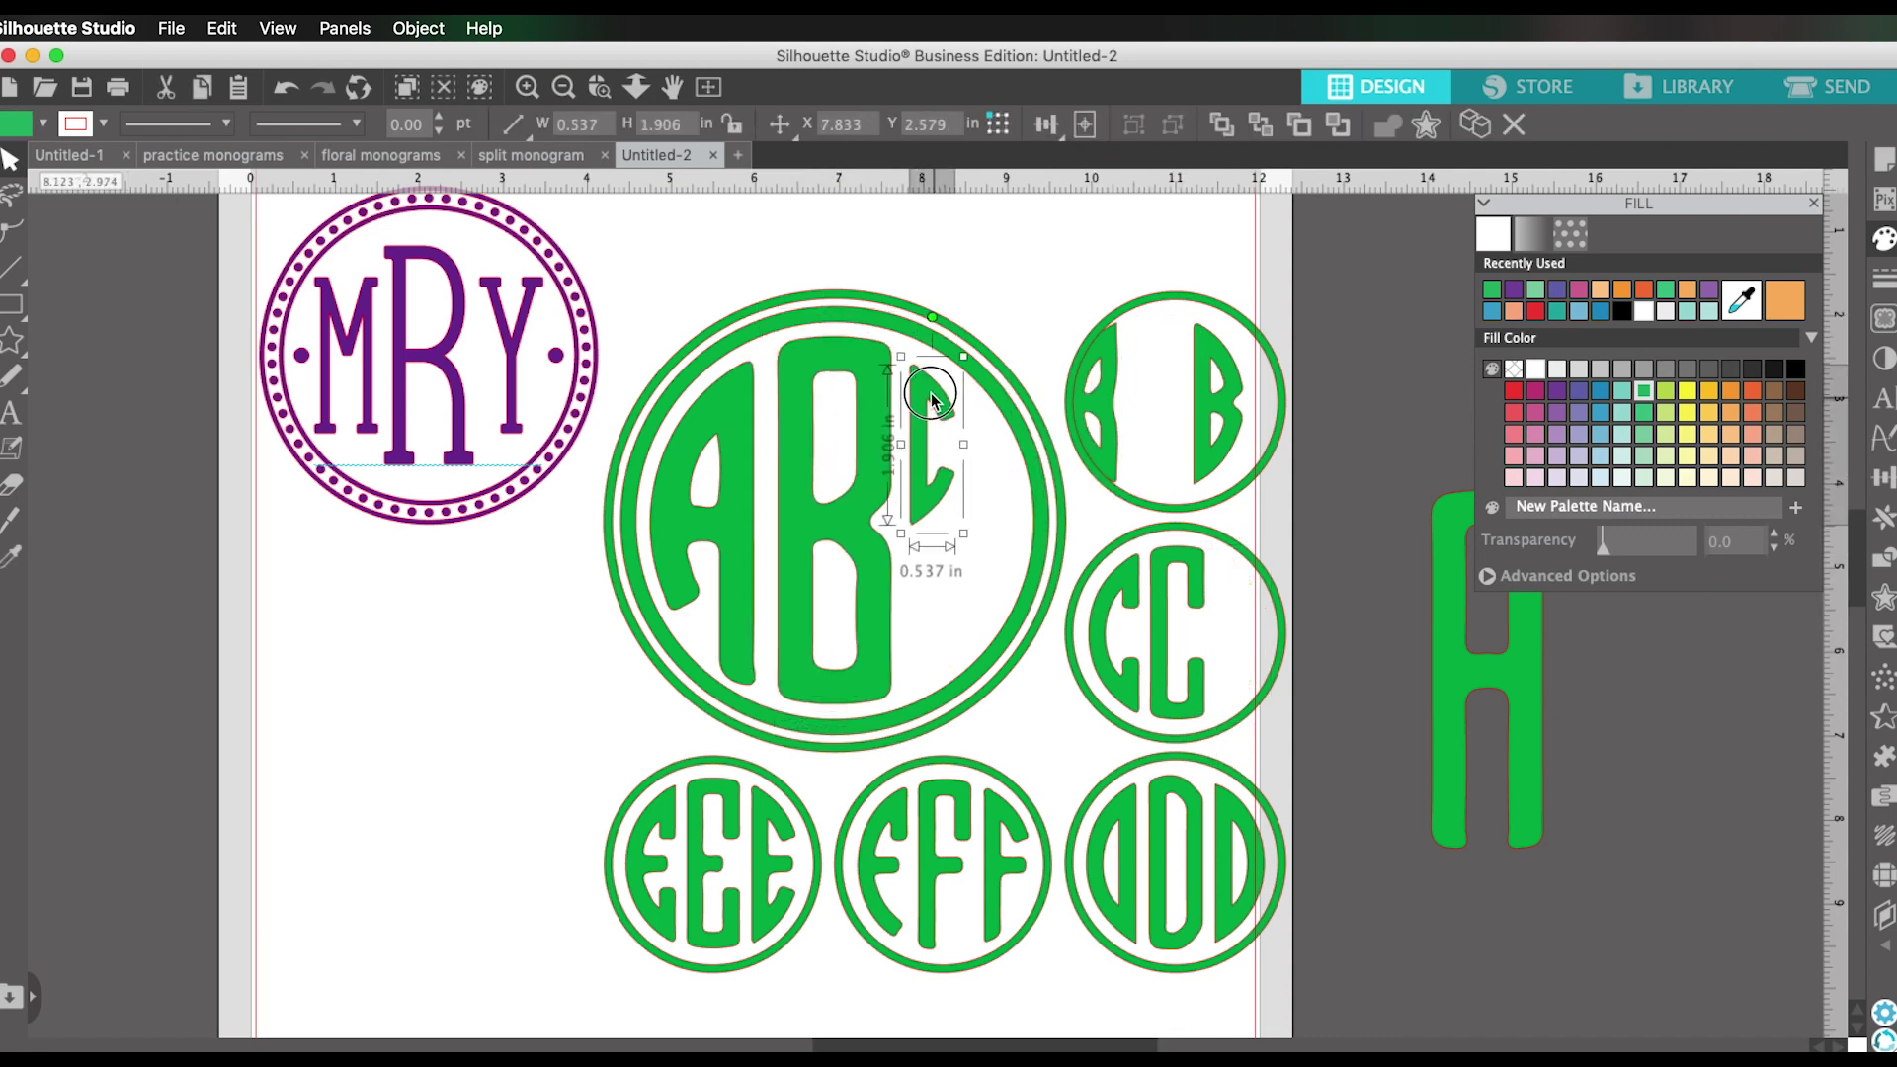
drag(943, 494, 975, 630)
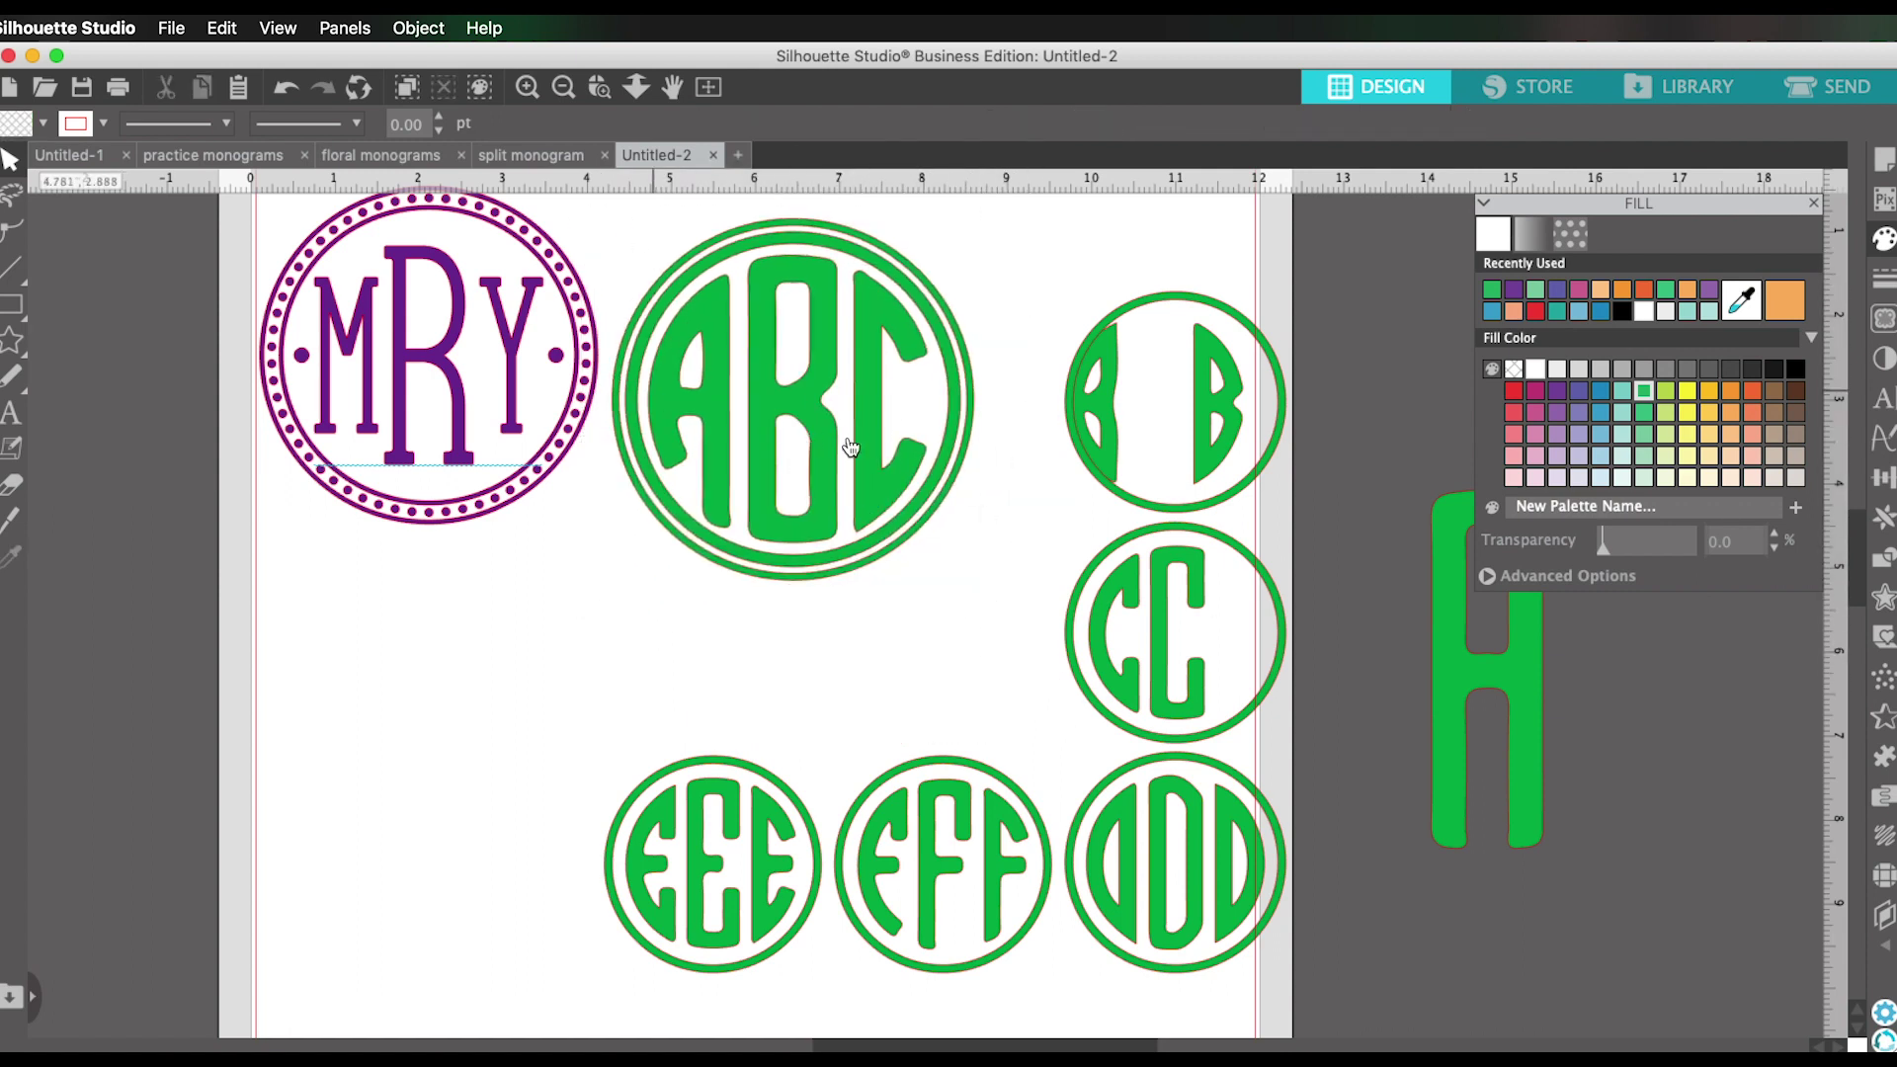
Group the ABC letters together with their surrounding circles.
click(769, 291)
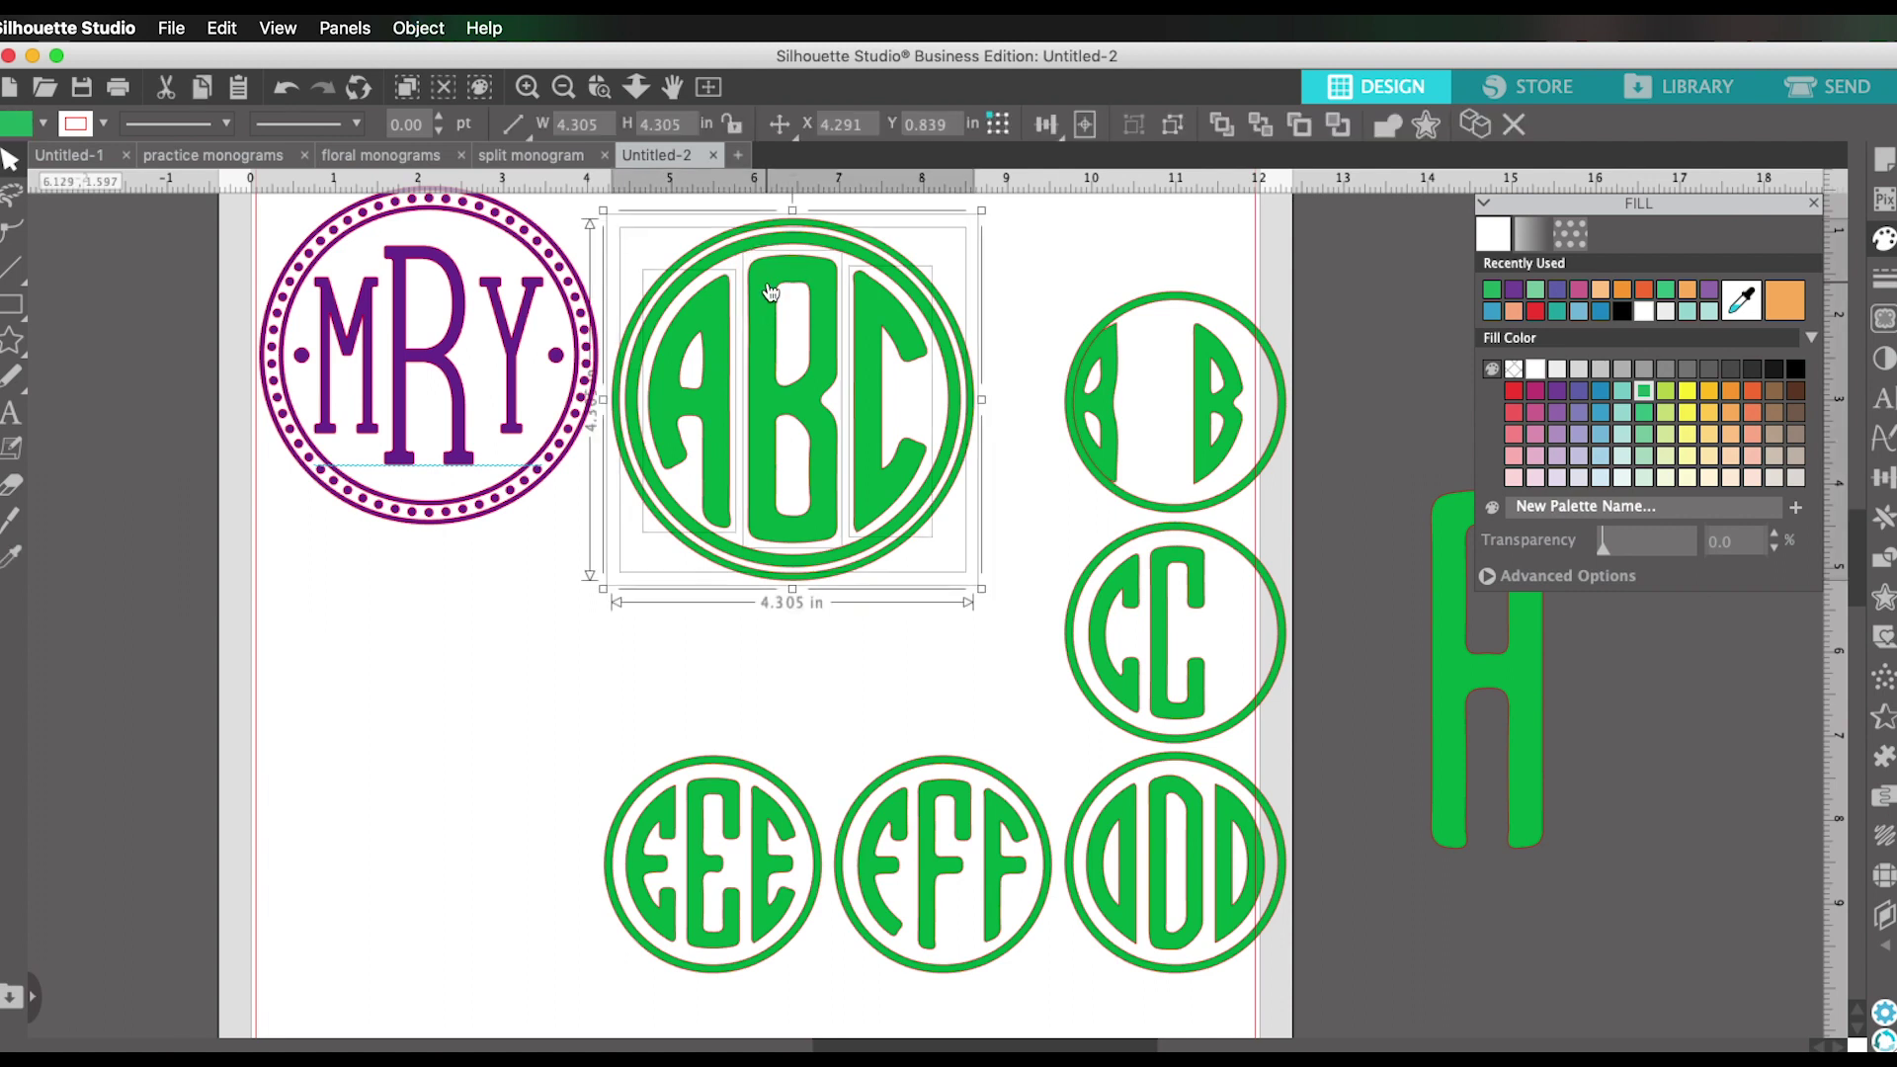
click(940, 394)
click(731, 373)
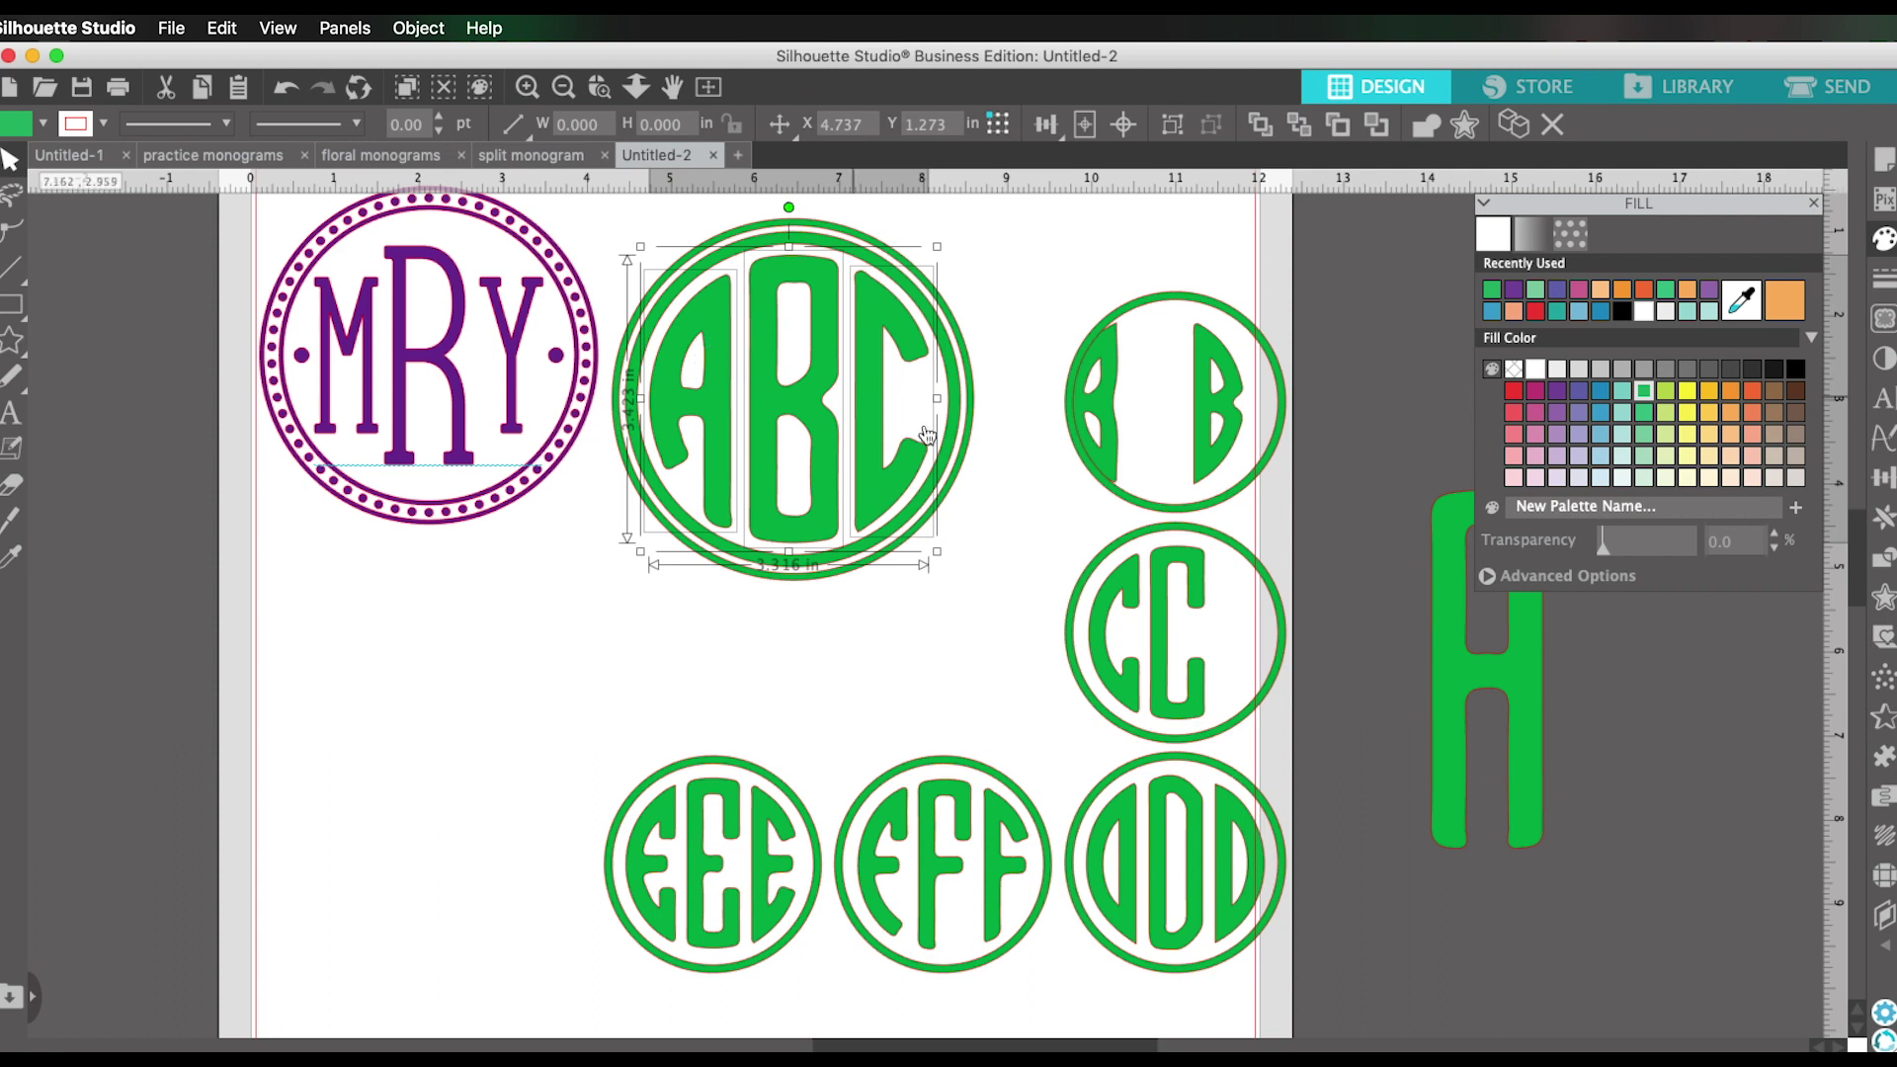
shift+click(722, 366)
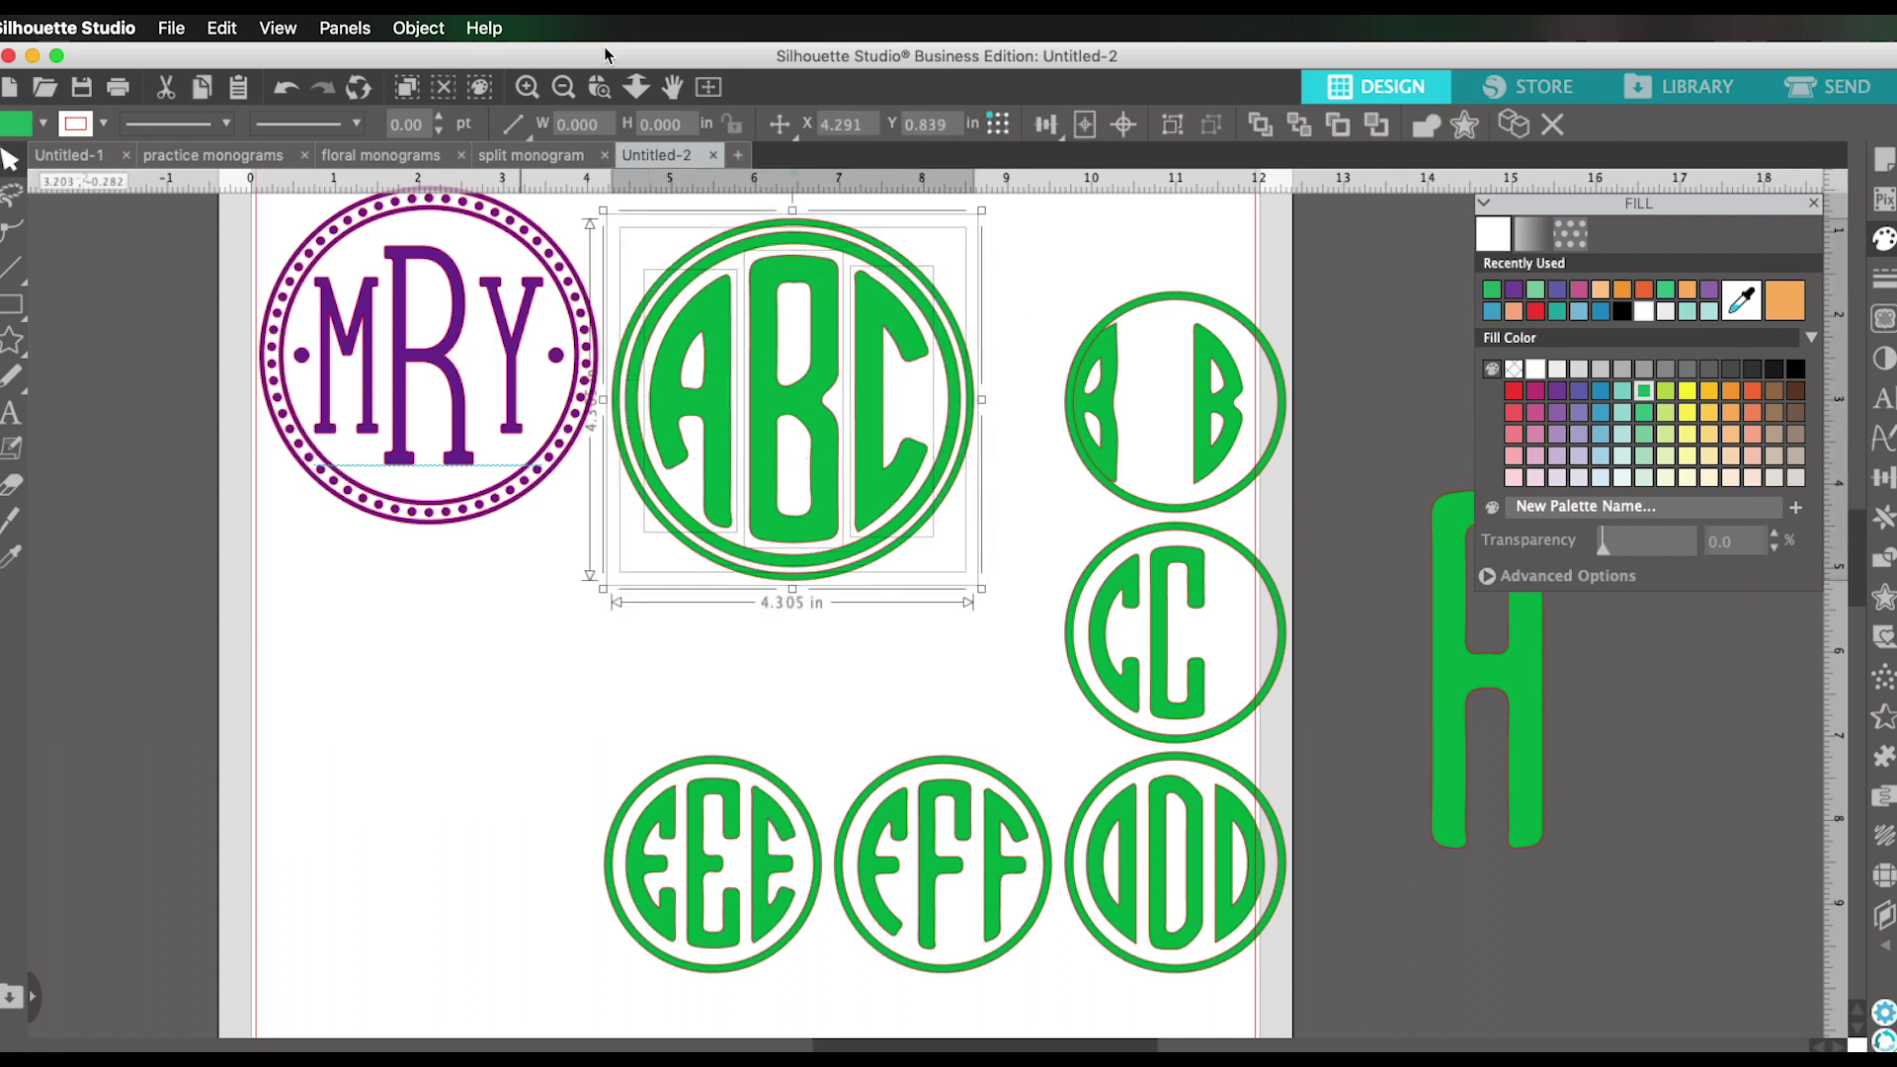
click(418, 27)
click(424, 204)
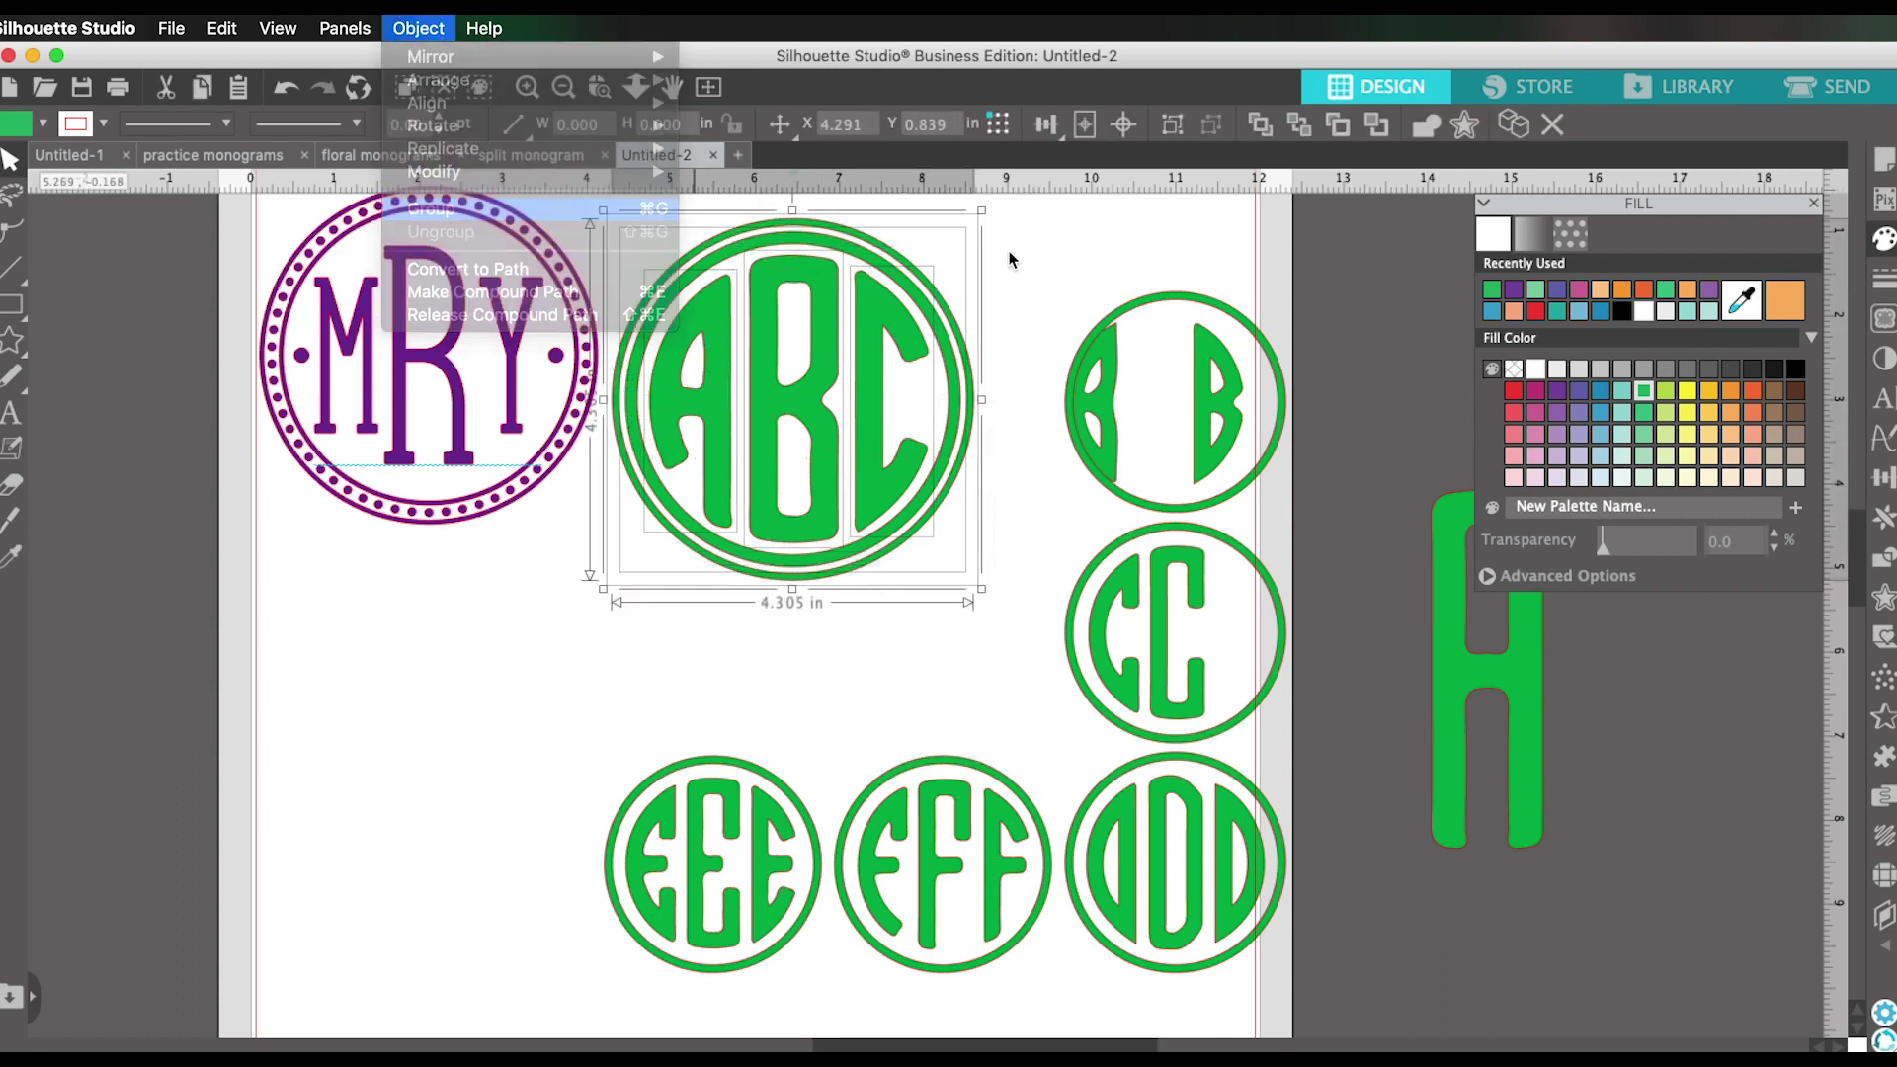
Delete all the leftover monograms, including EEE and the stray H.
click(1027, 279)
drag(1027, 280, 1478, 862)
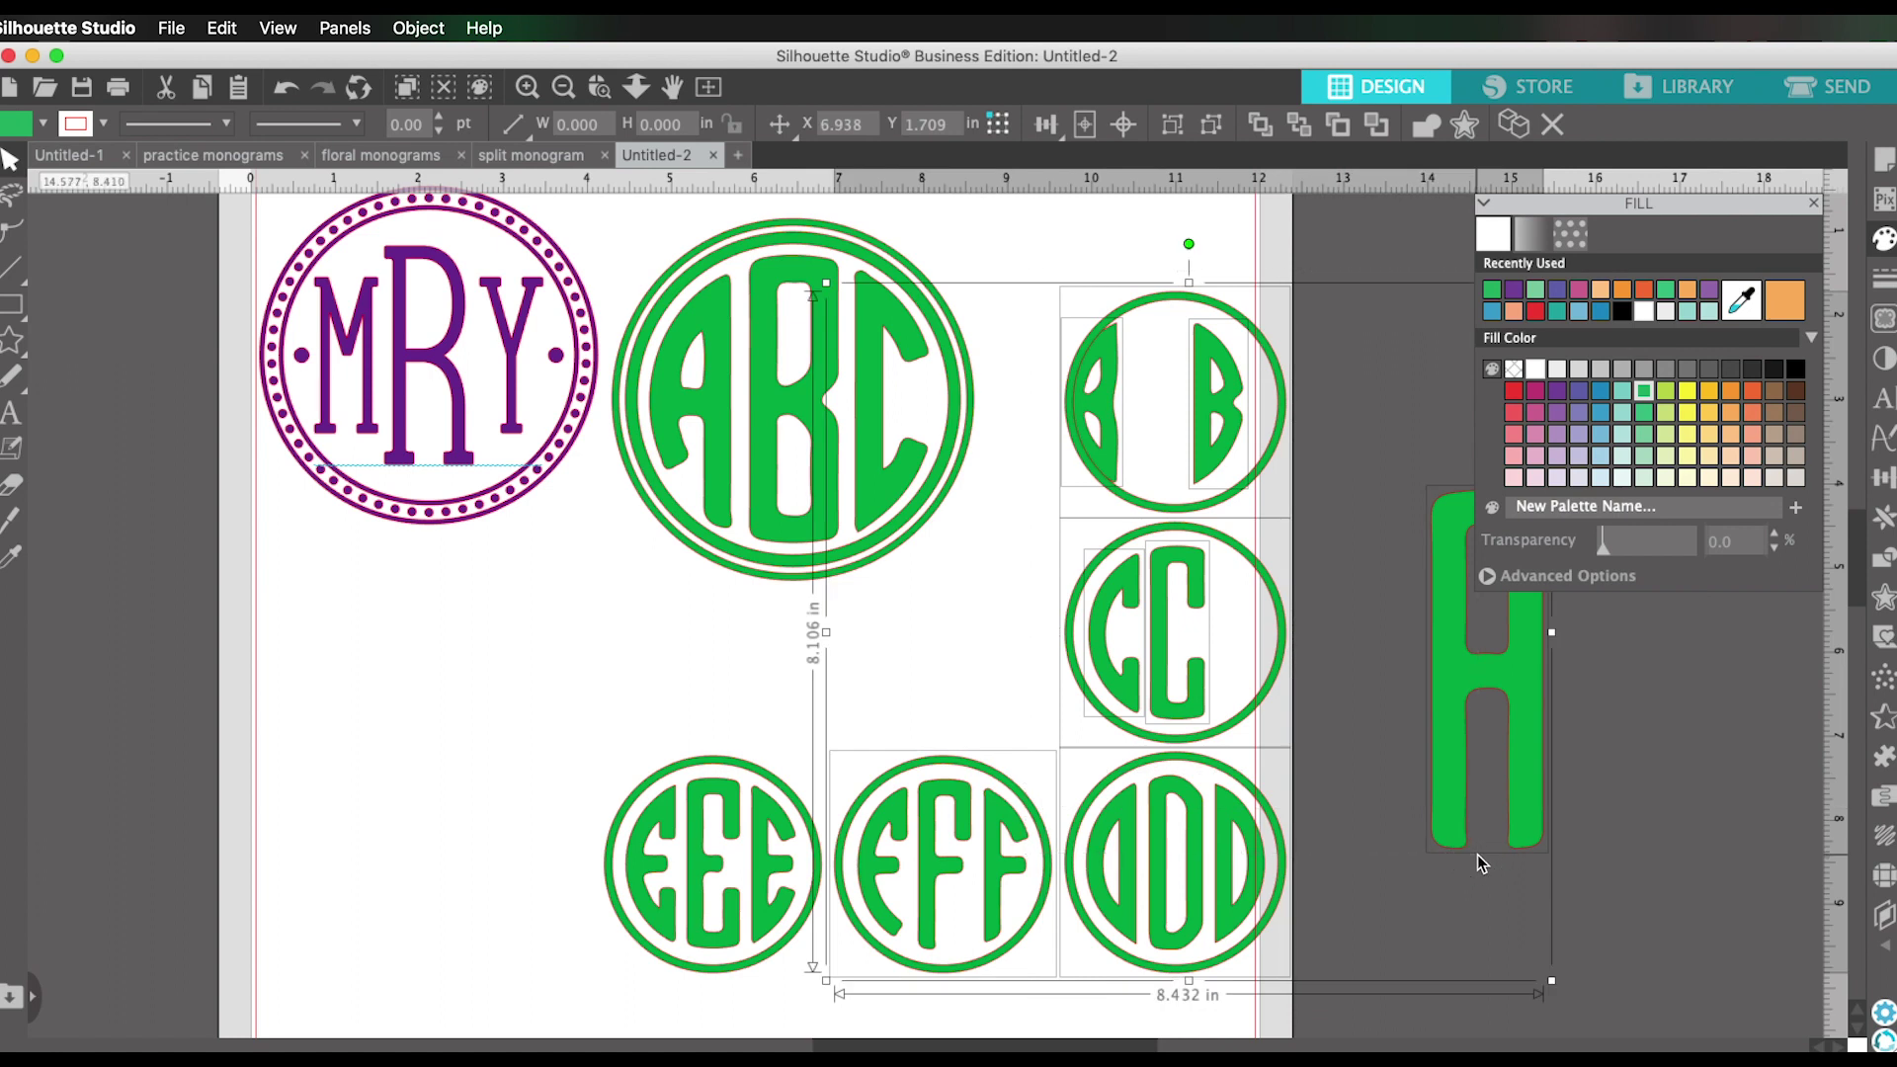
key(Delete)
click(847, 834)
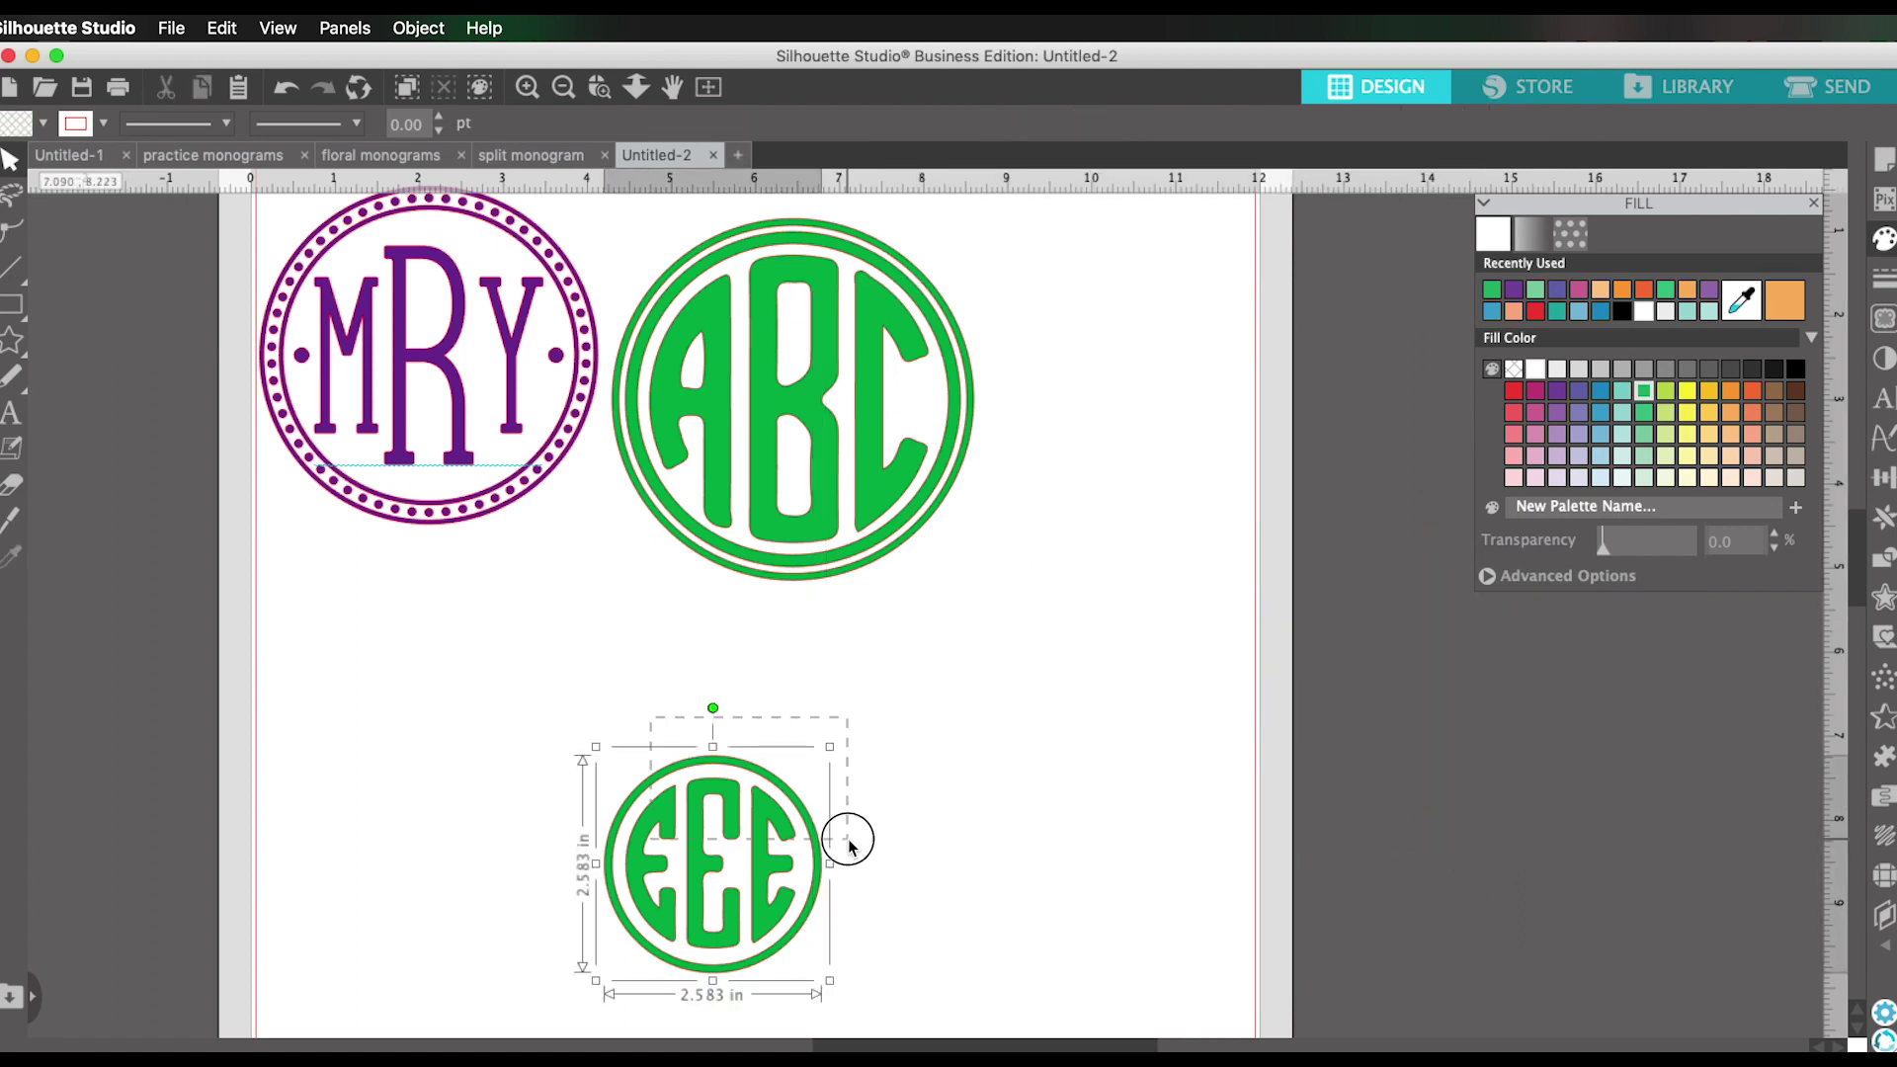
key(Delete)
Position the green ABC monogram beside the purple MRY, about 4.05 in wide.
click(938, 640)
drag(938, 640, 814, 583)
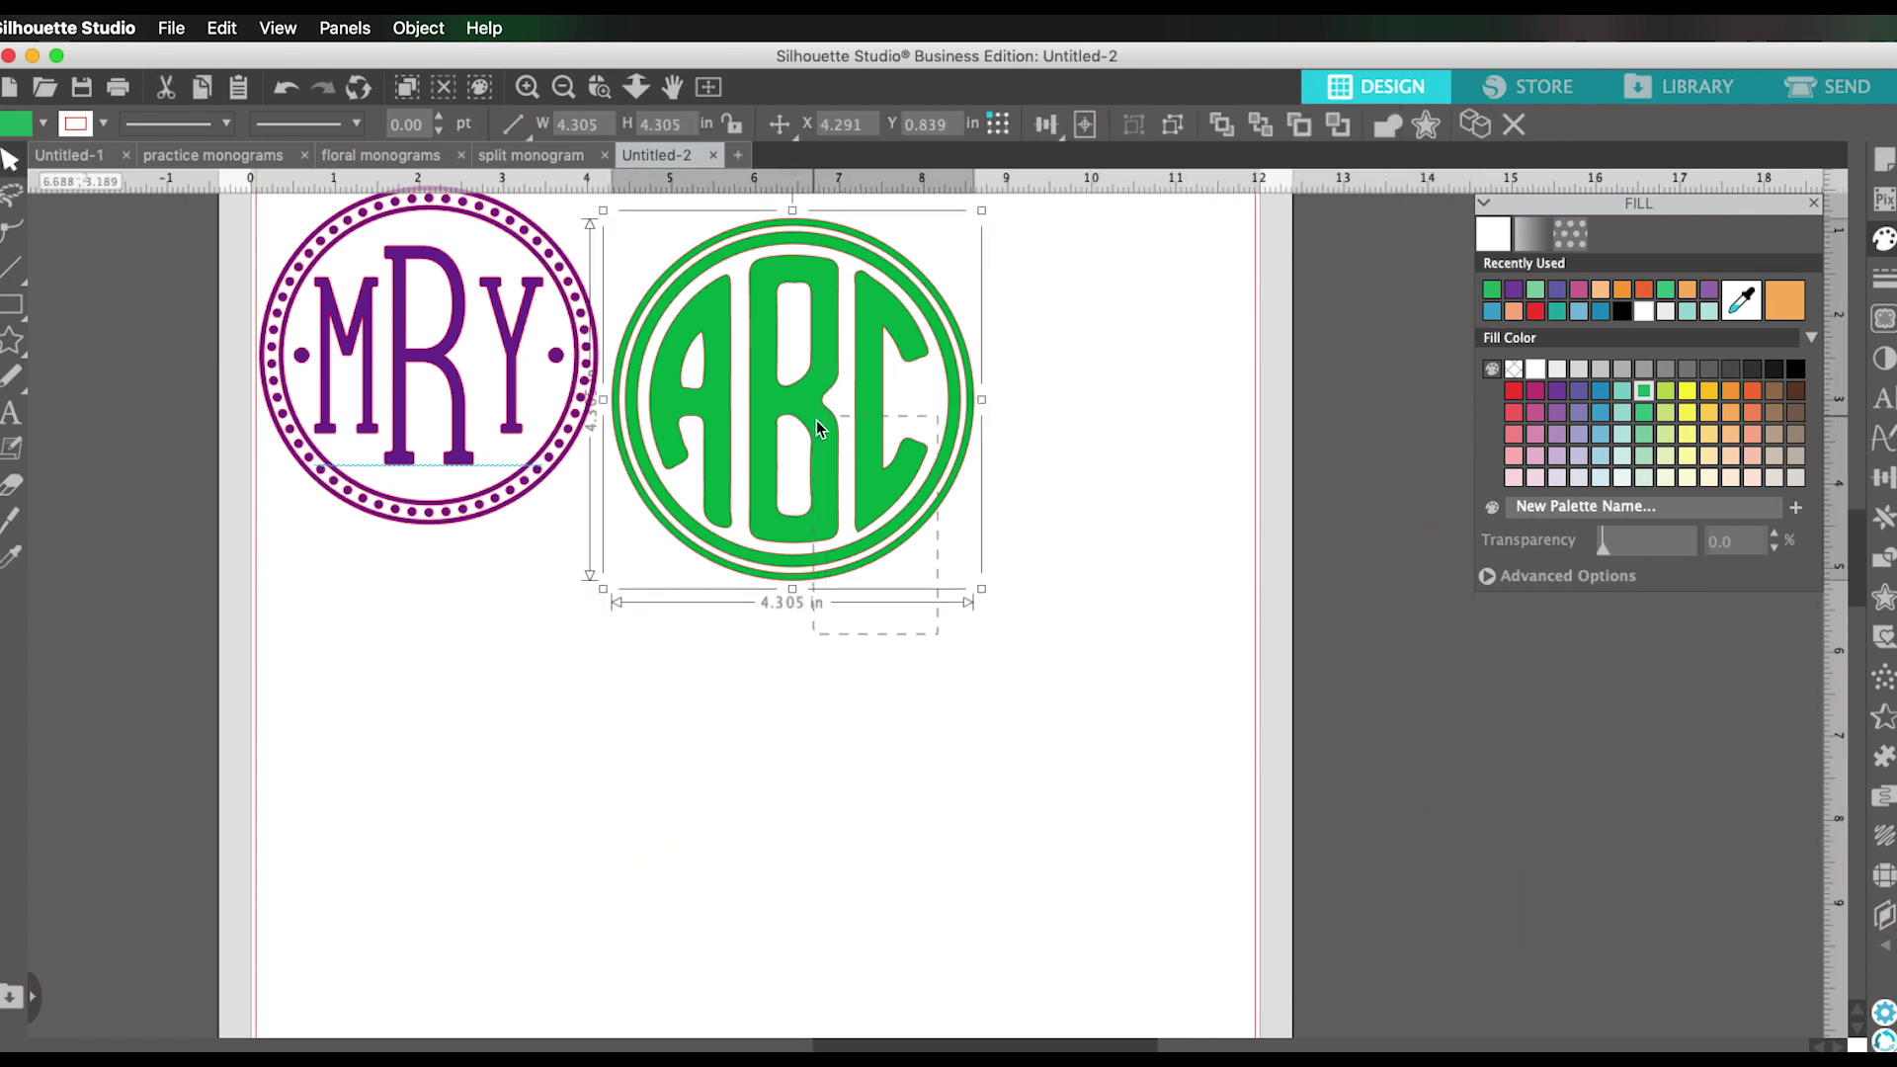
scroll(1105, 550, up, 1)
scroll(1086, 593, up, 1)
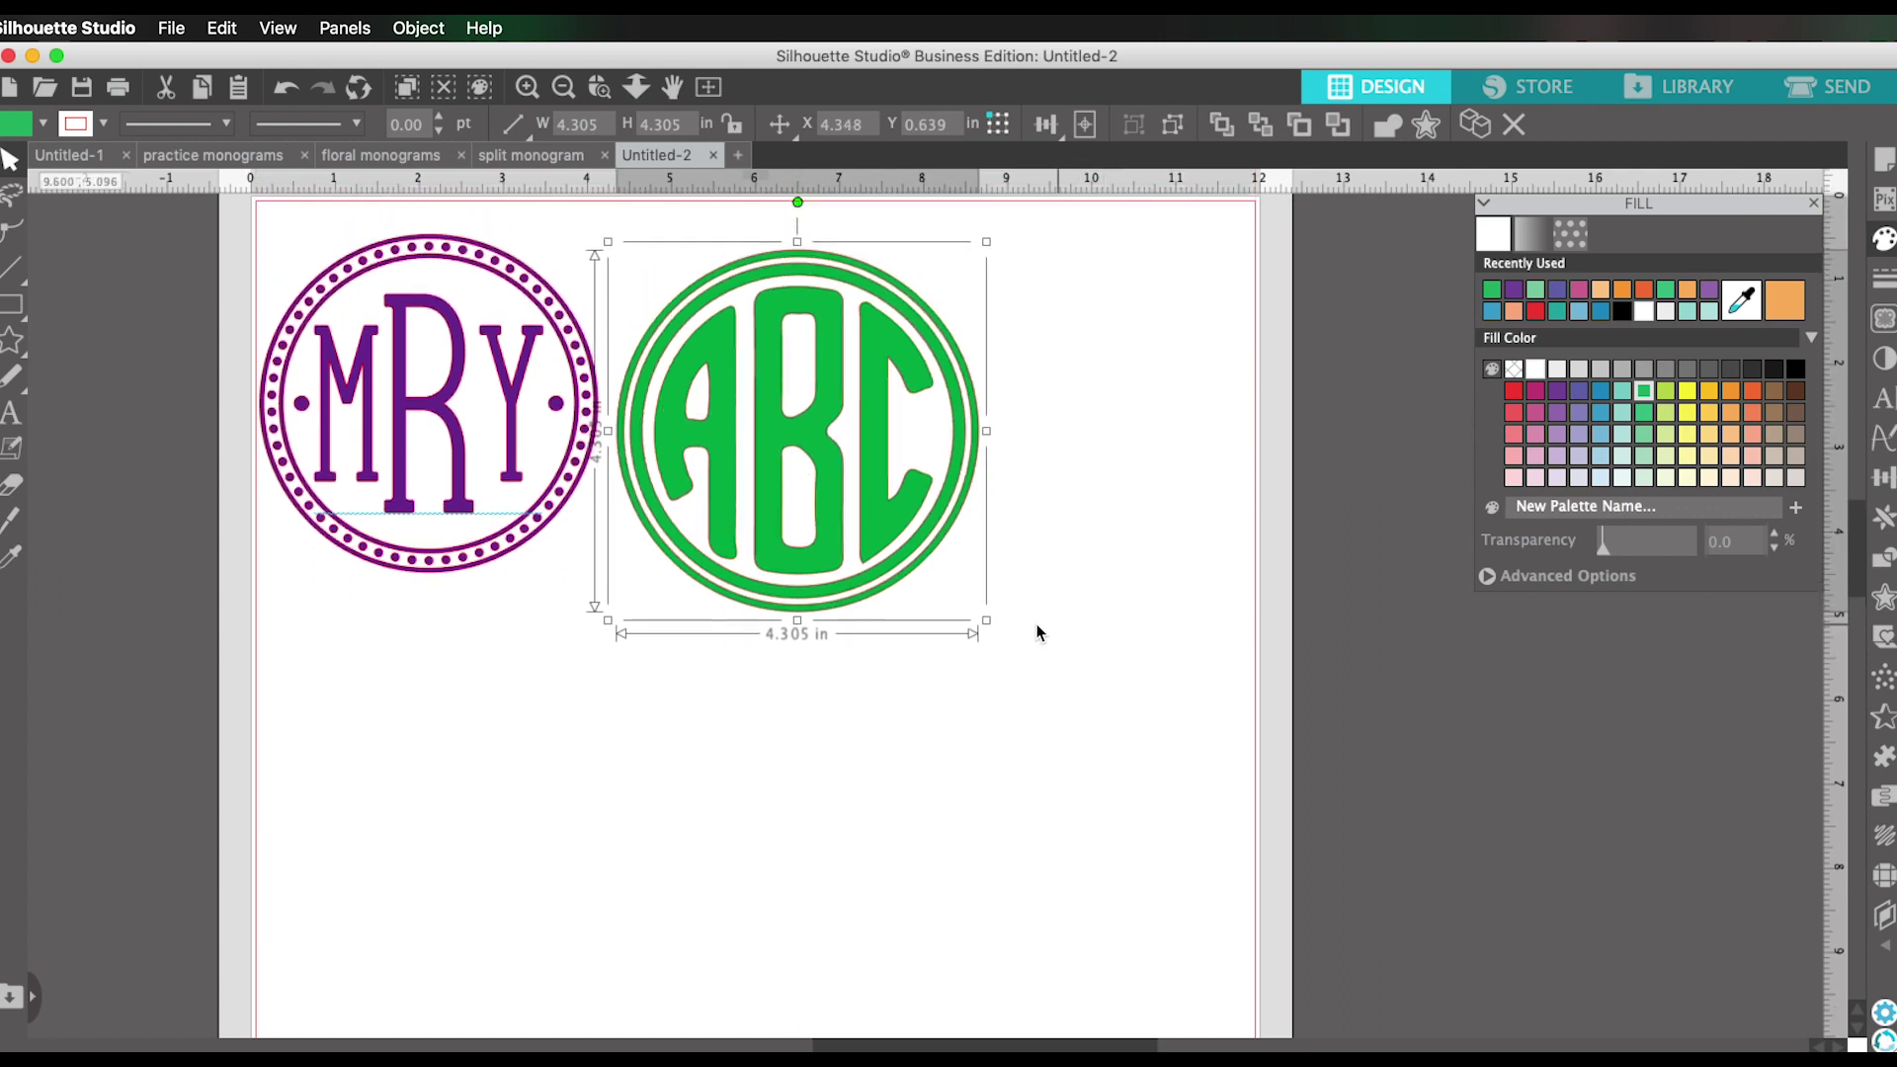
drag(989, 622, 964, 599)
drag(857, 512, 863, 505)
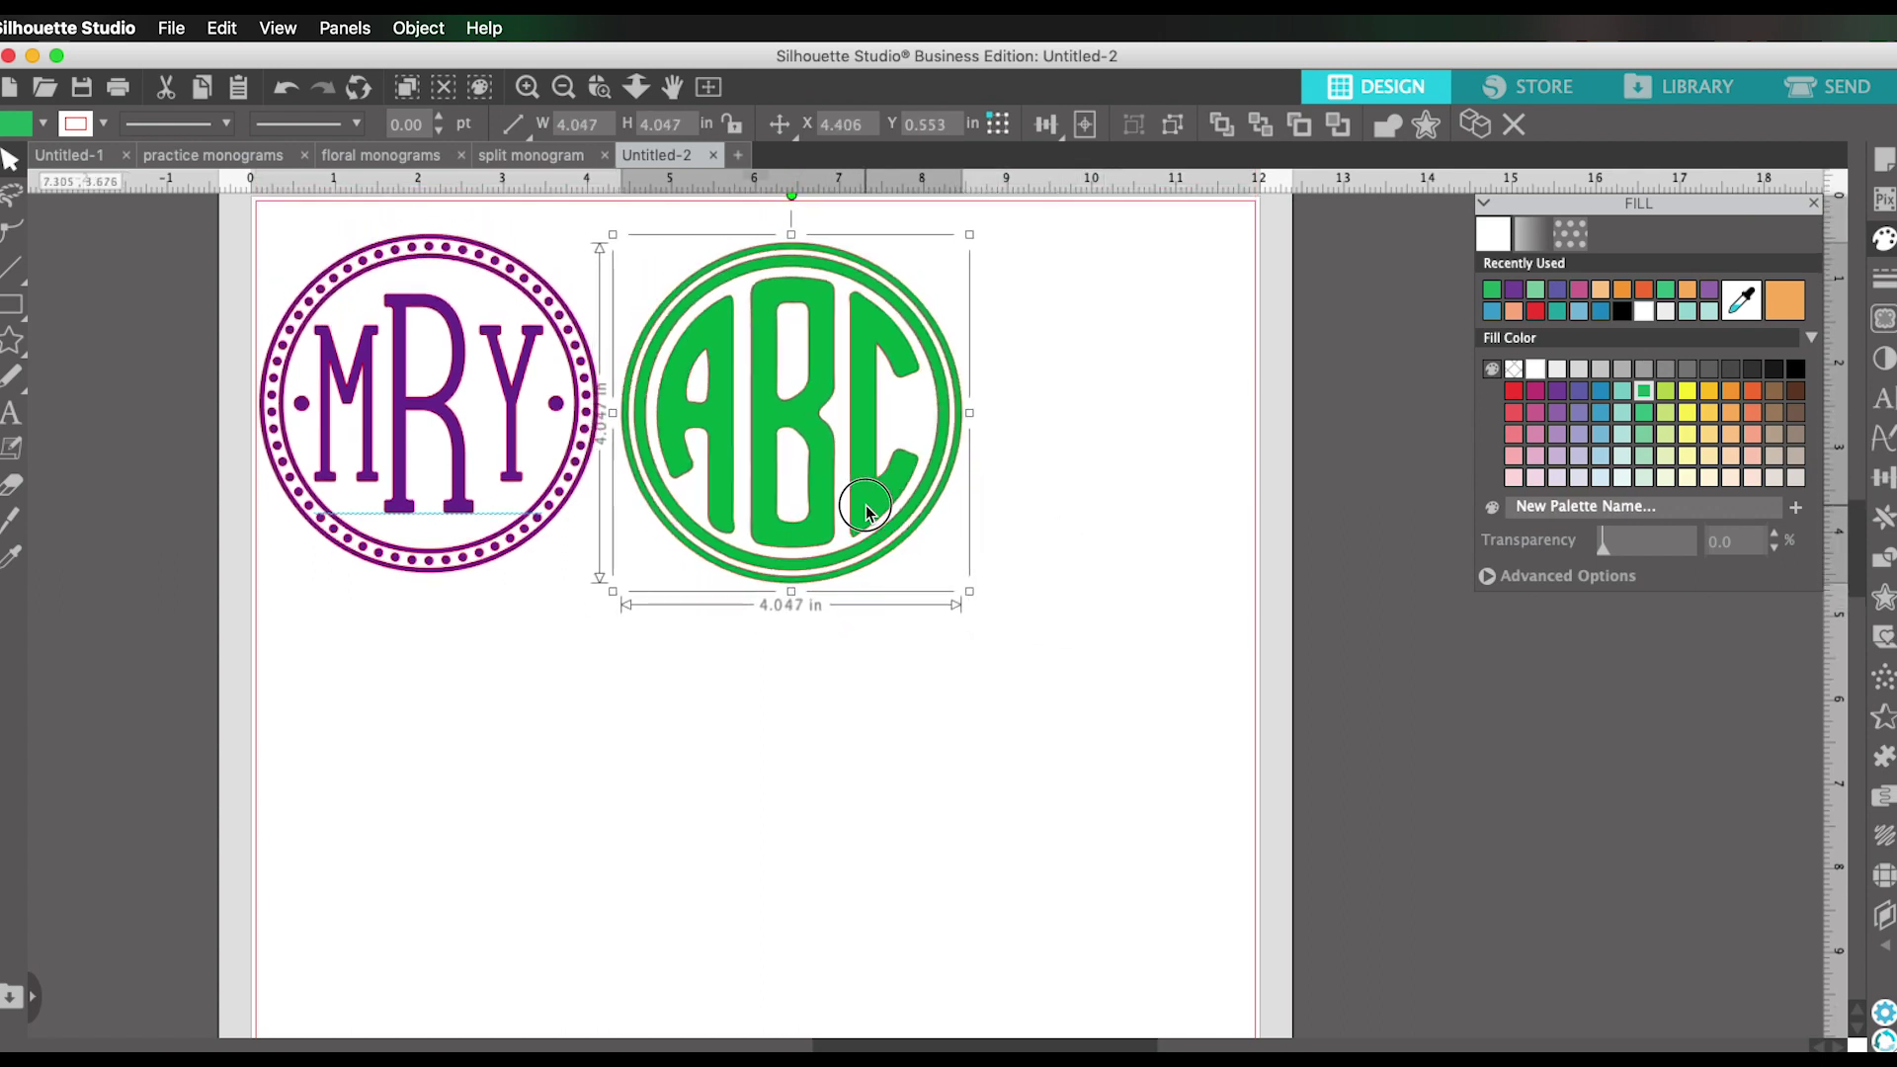
click(1076, 472)
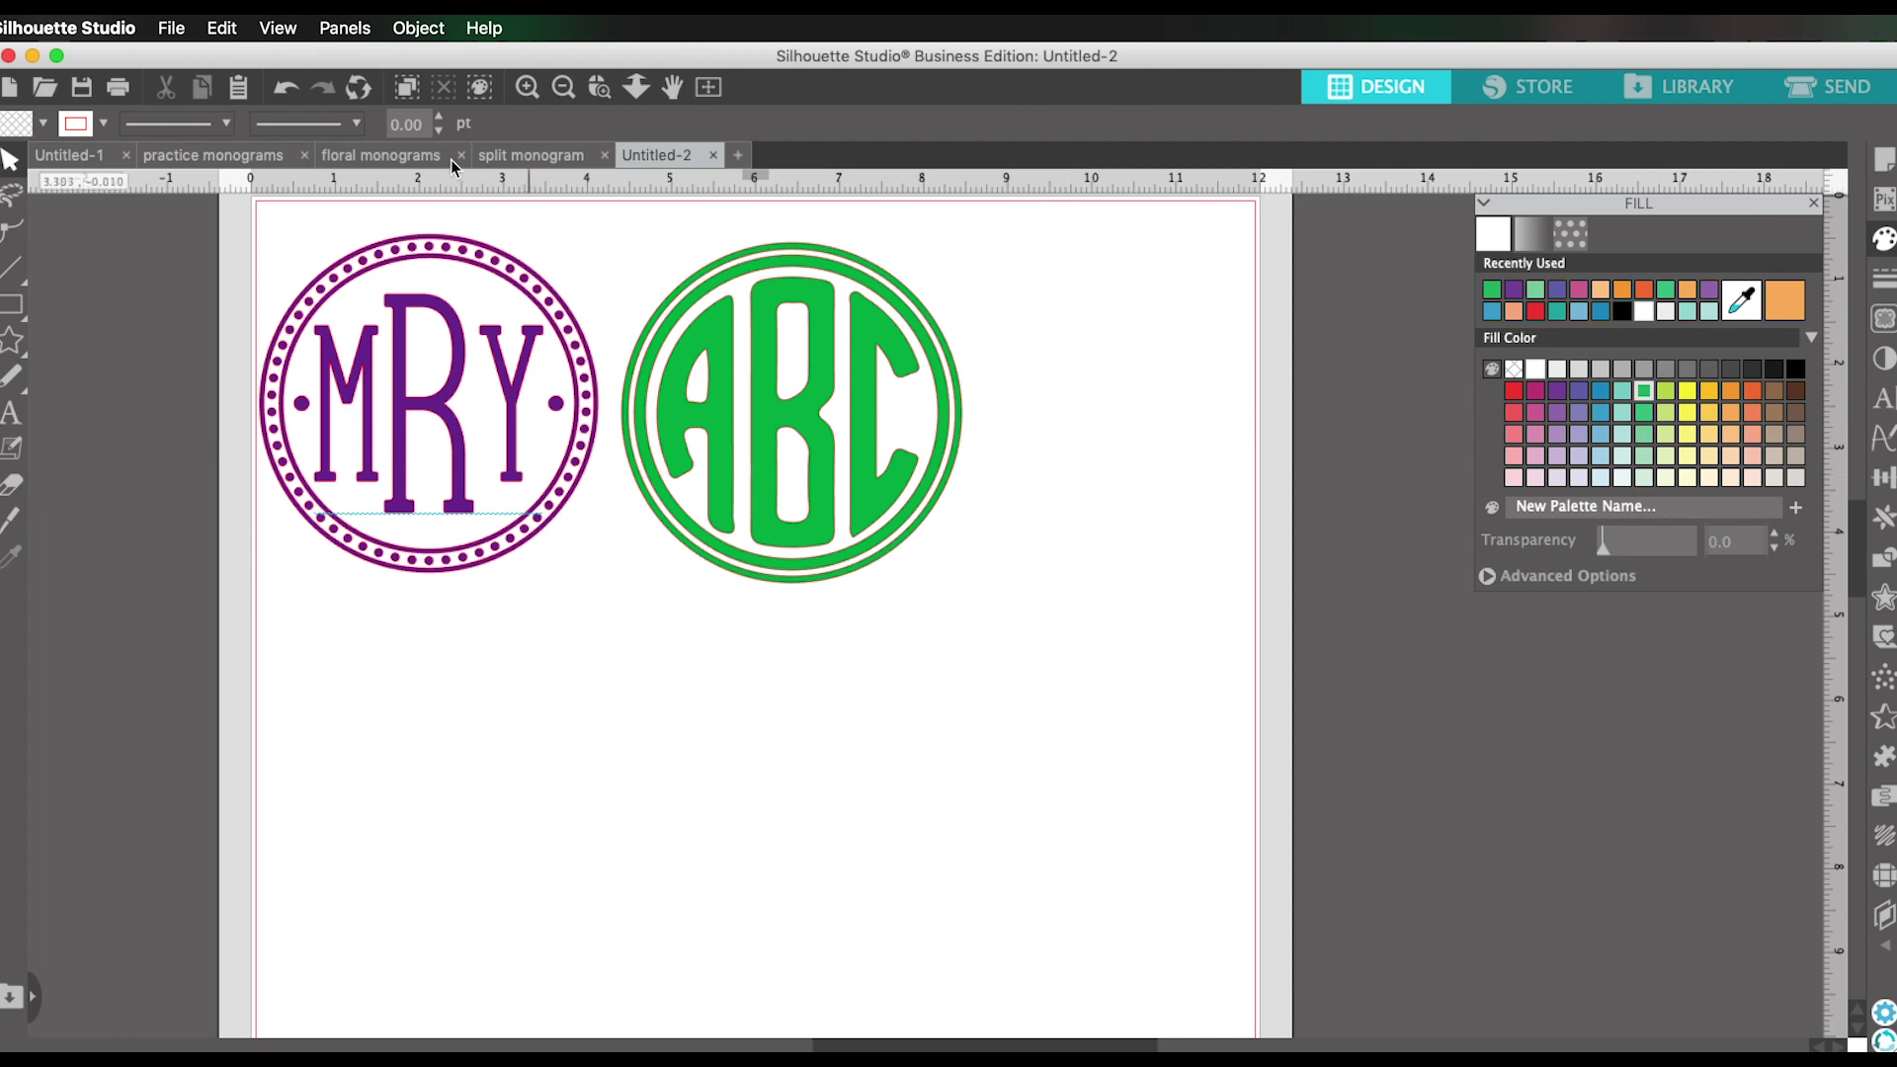
In the floral monograms document, zoom in and ungroup the floral monogram sheet.
click(413, 156)
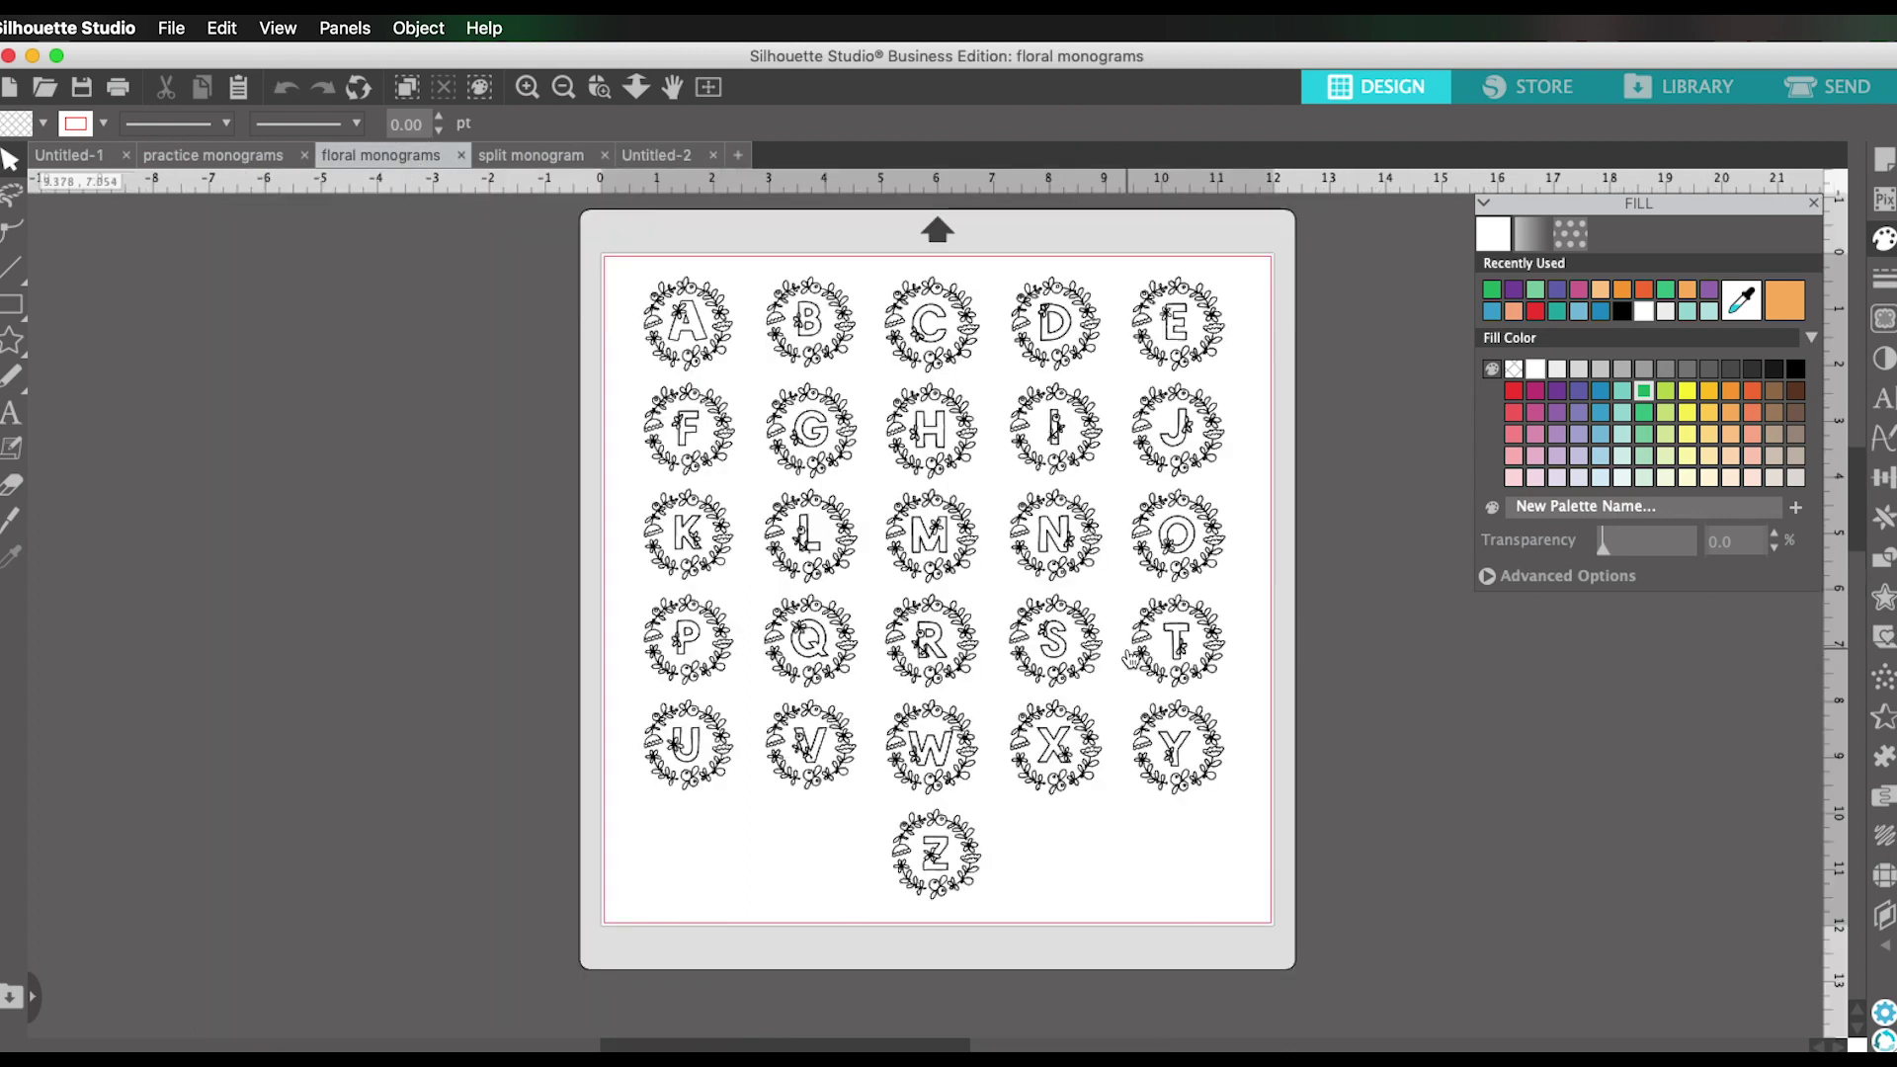
scroll(1131, 660, up, 3)
scroll(1376, 458, down, 2)
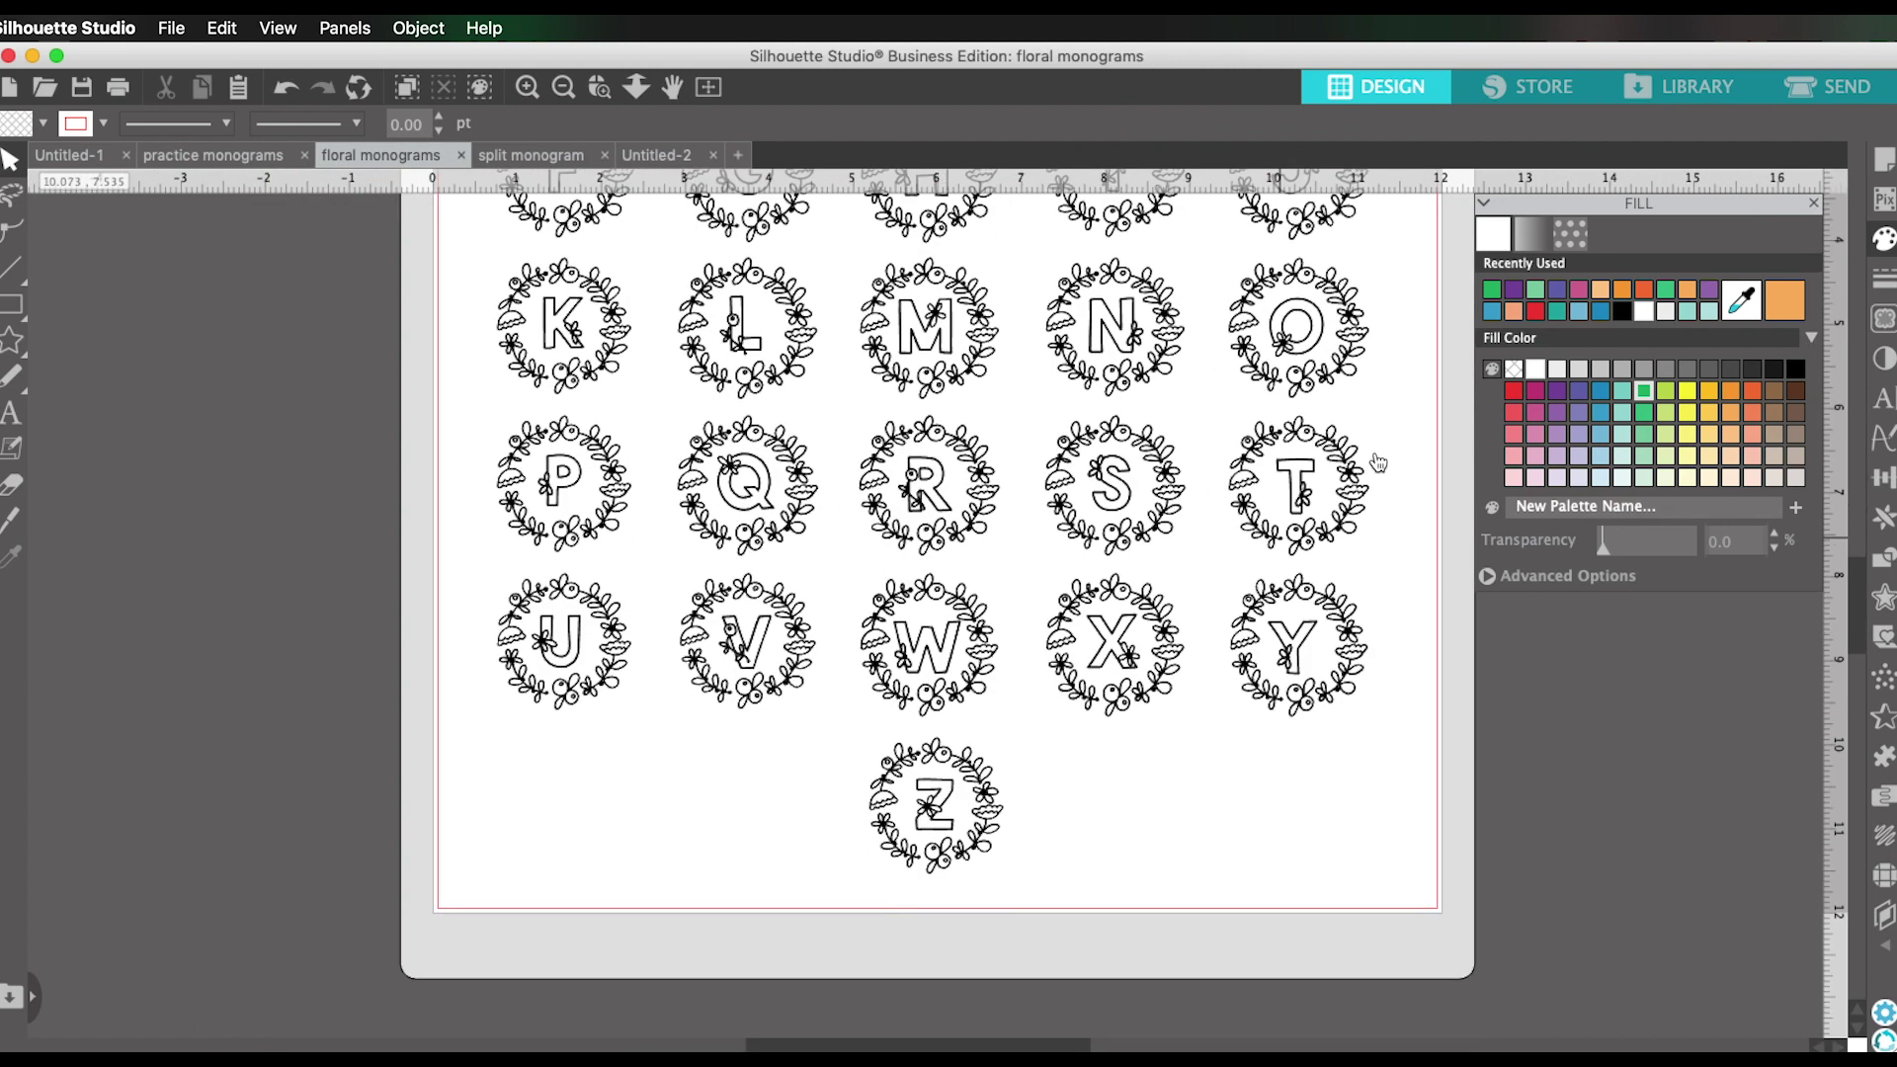
click(1389, 444)
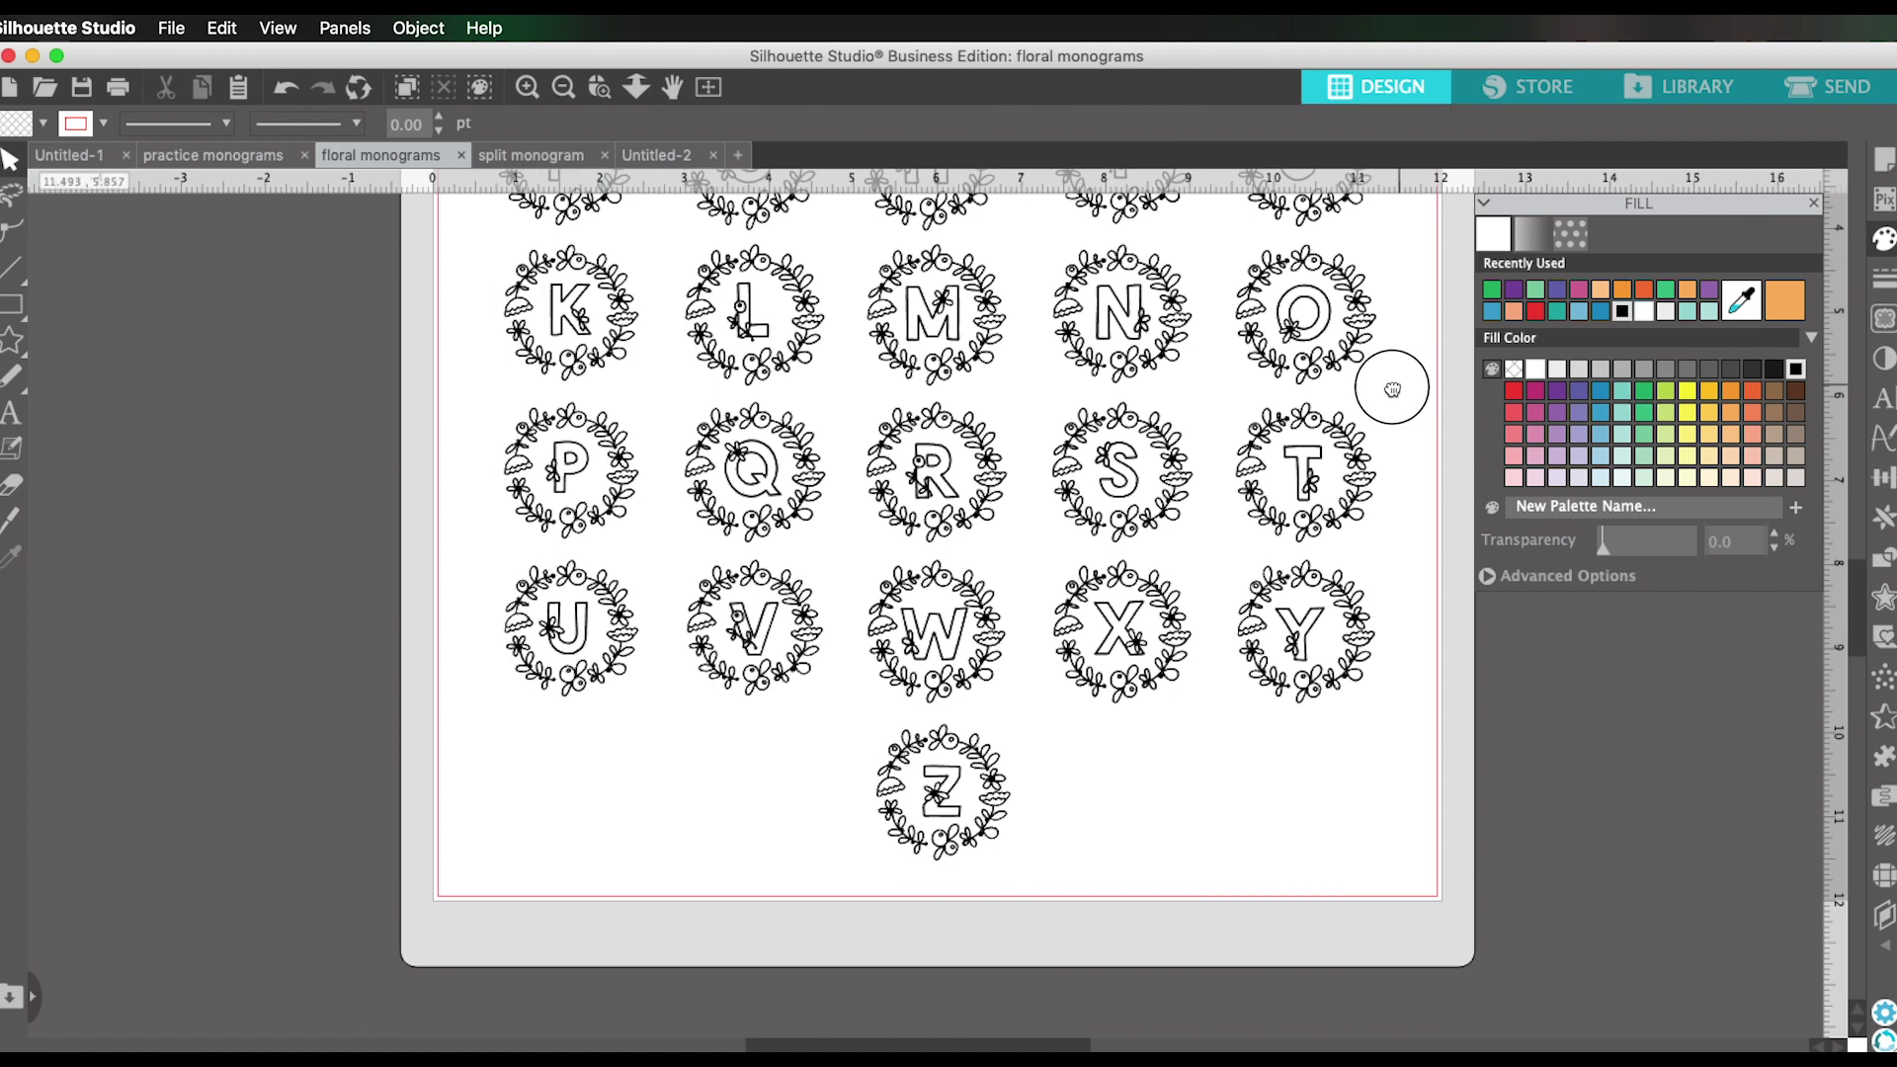
drag(1384, 390, 1304, 669)
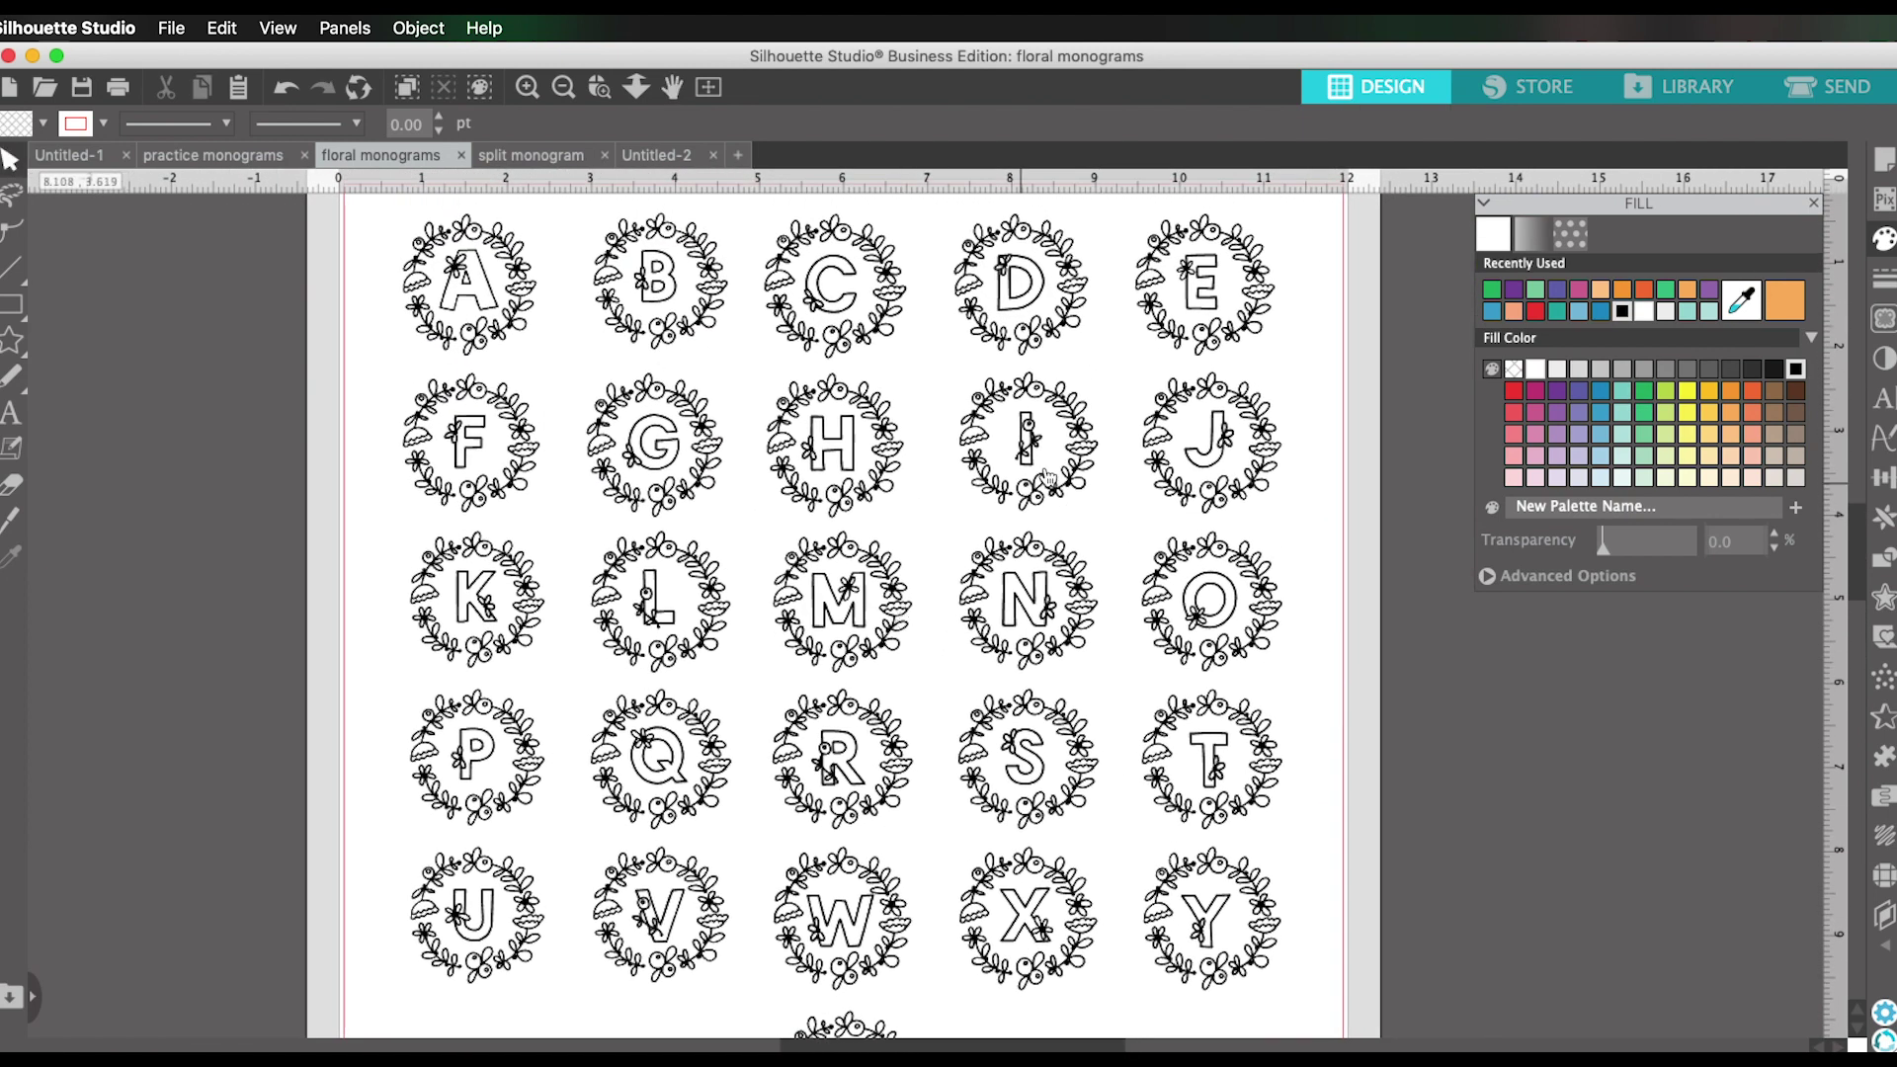
click(1272, 481)
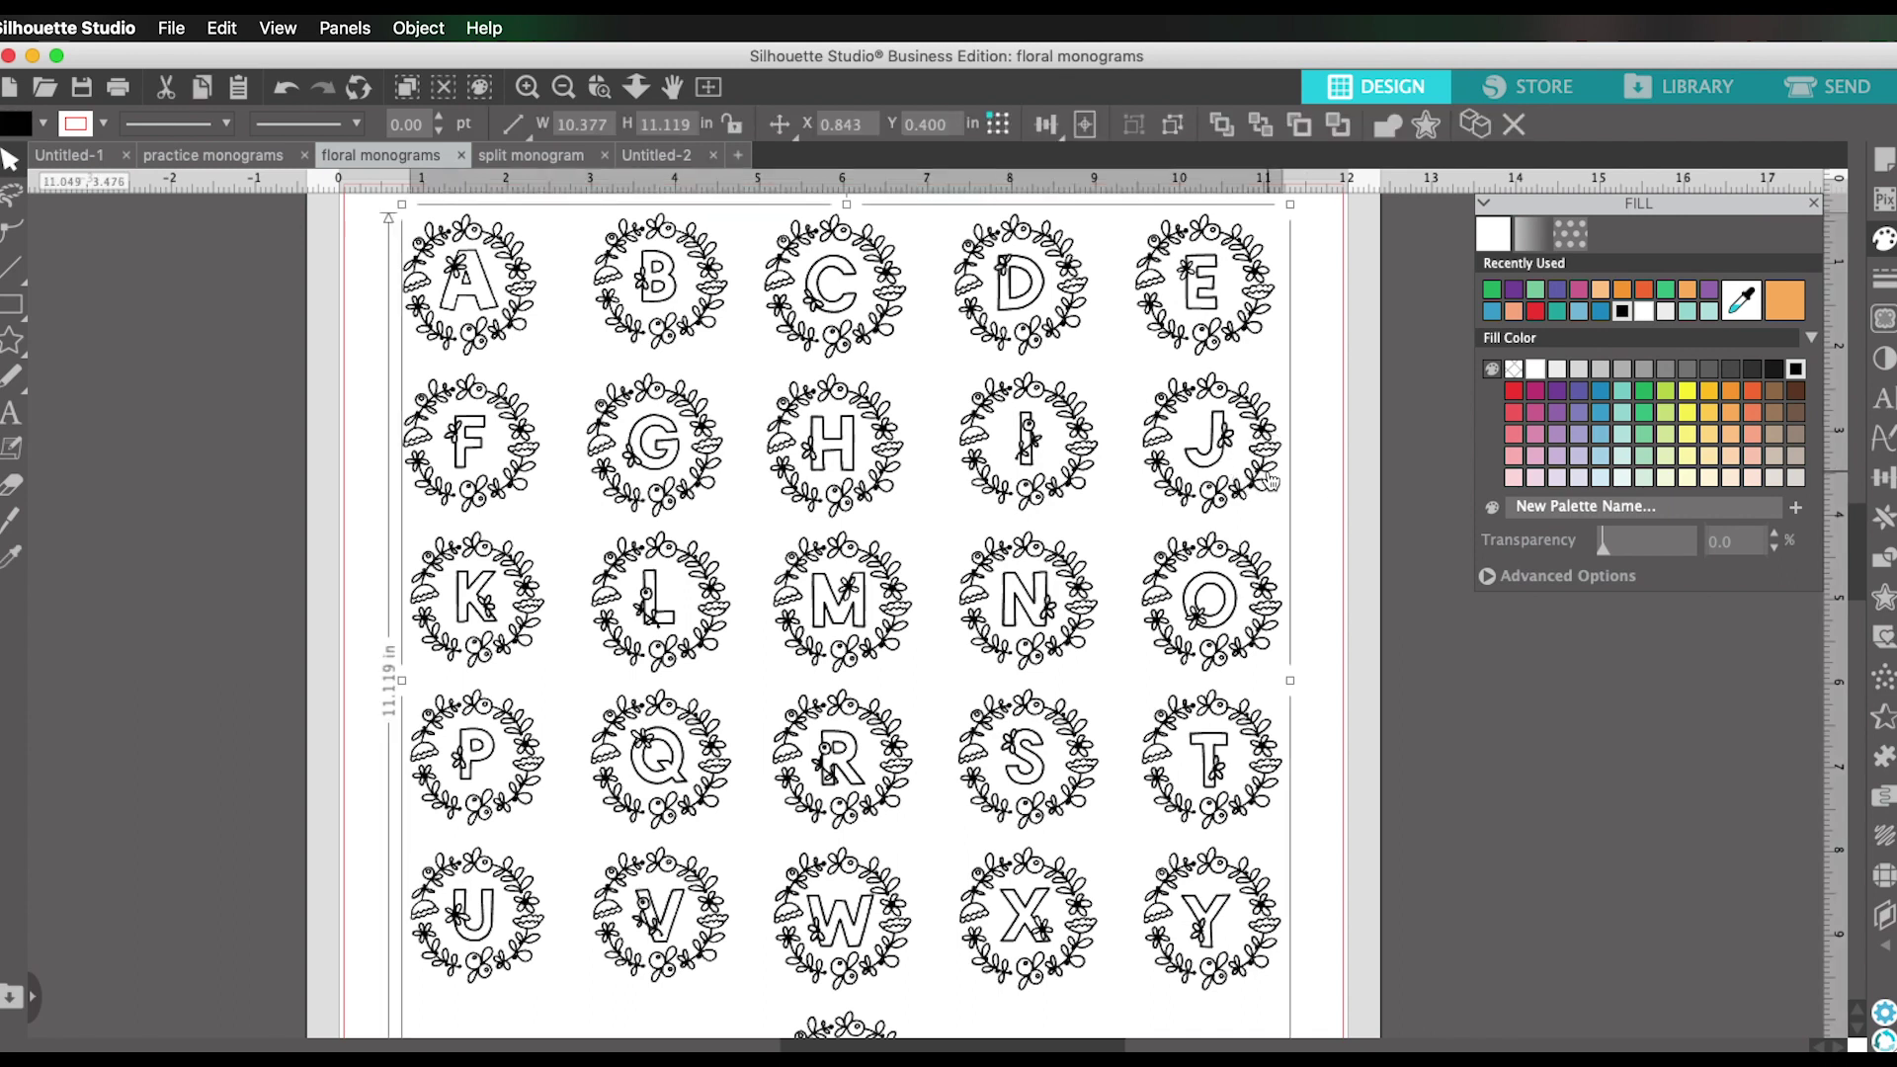
click(407, 28)
click(509, 235)
Keep only the floral J monogram, deleting all the other lettered monograms.
click(1339, 464)
click(1278, 455)
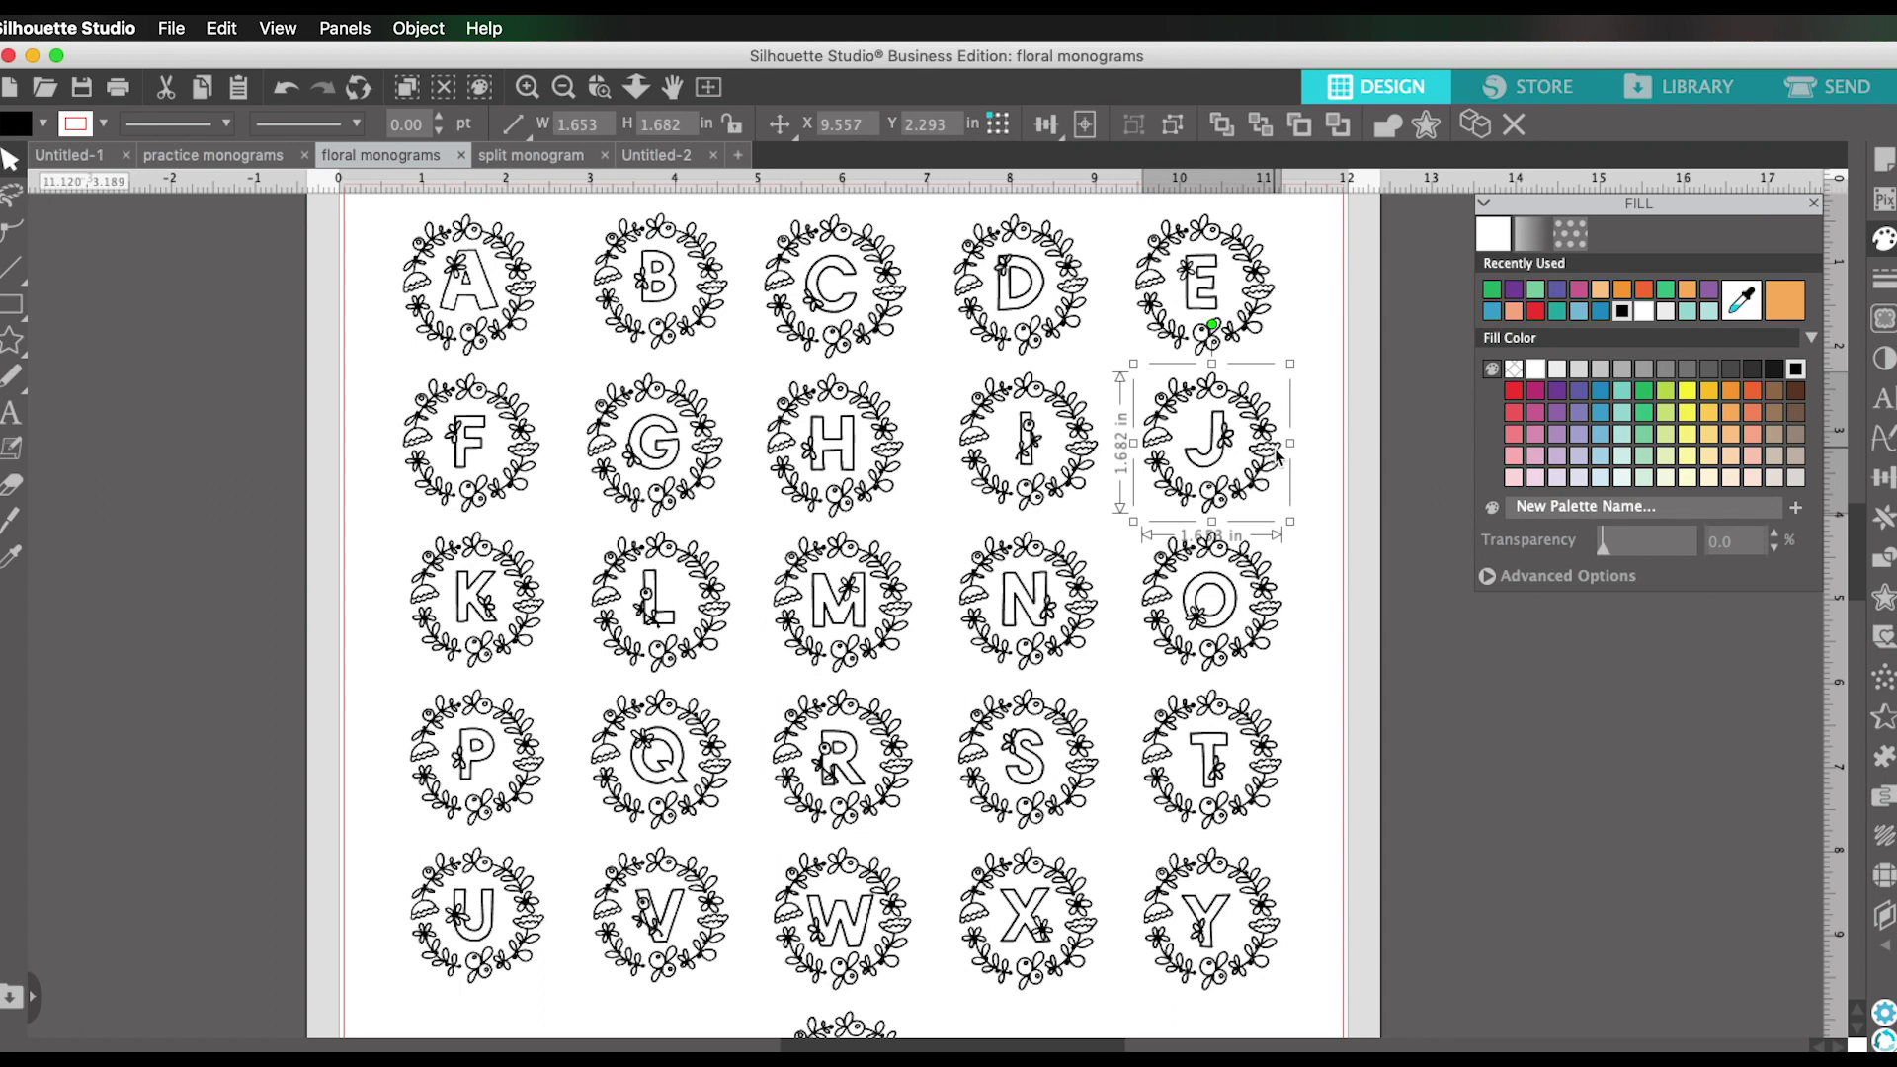
drag(1277, 460, 264, 456)
drag(411, 292, 1482, 961)
key(Delete)
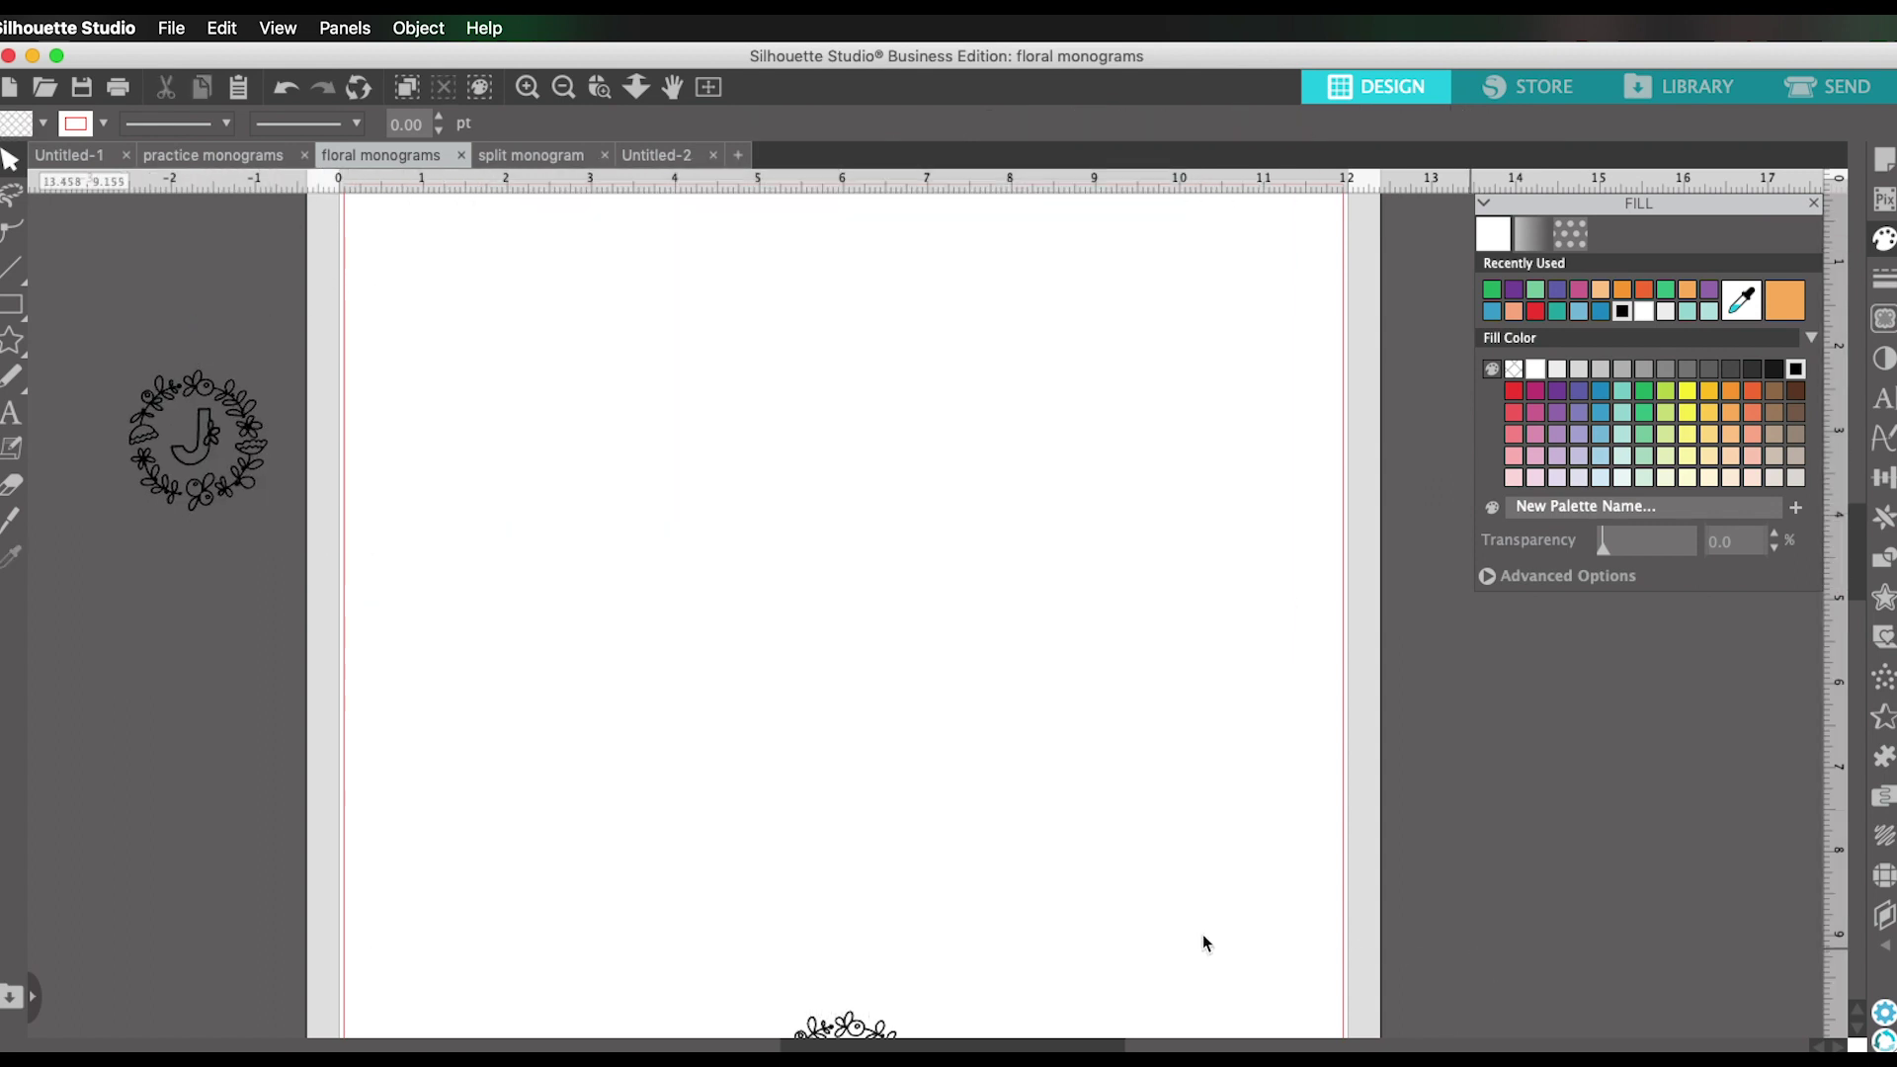
Bring the J back onto the page, enlarged to about 5.034 in and placed up-left.
drag(219, 446, 830, 469)
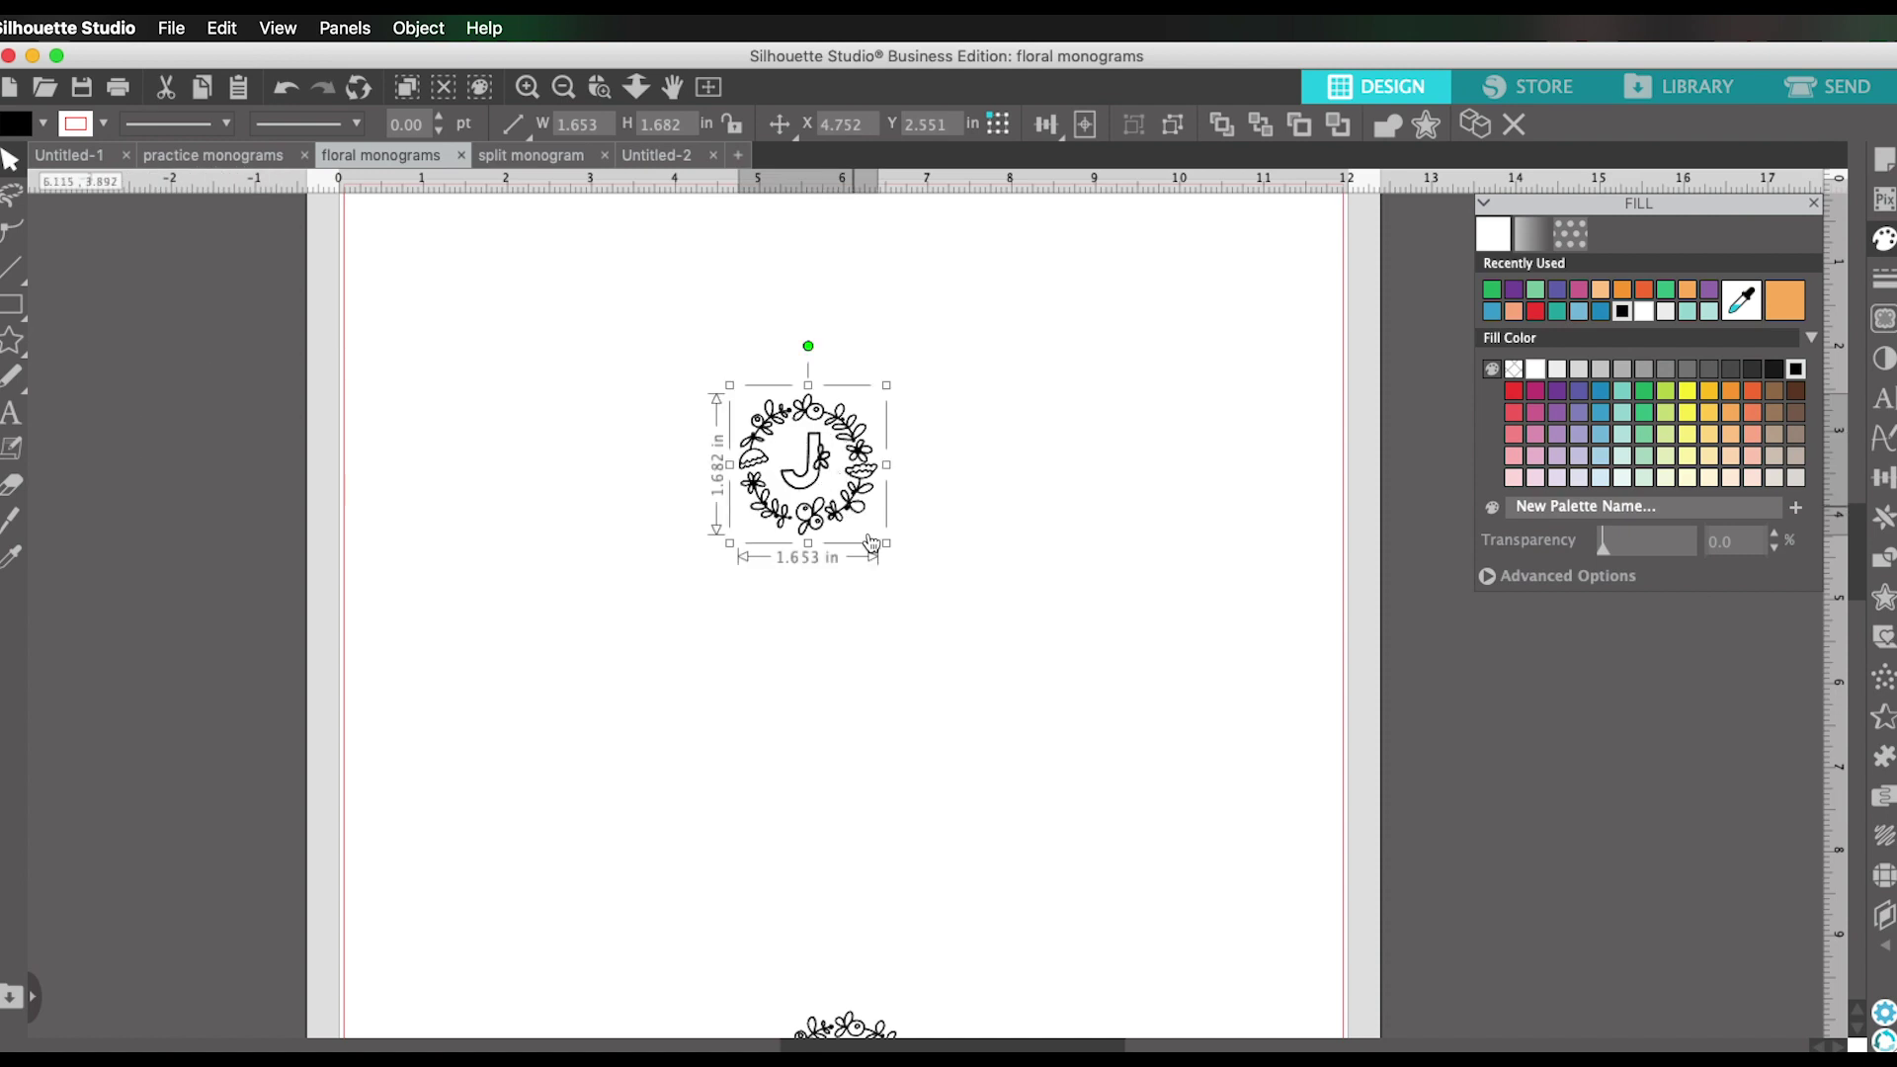
drag(897, 548, 1171, 830)
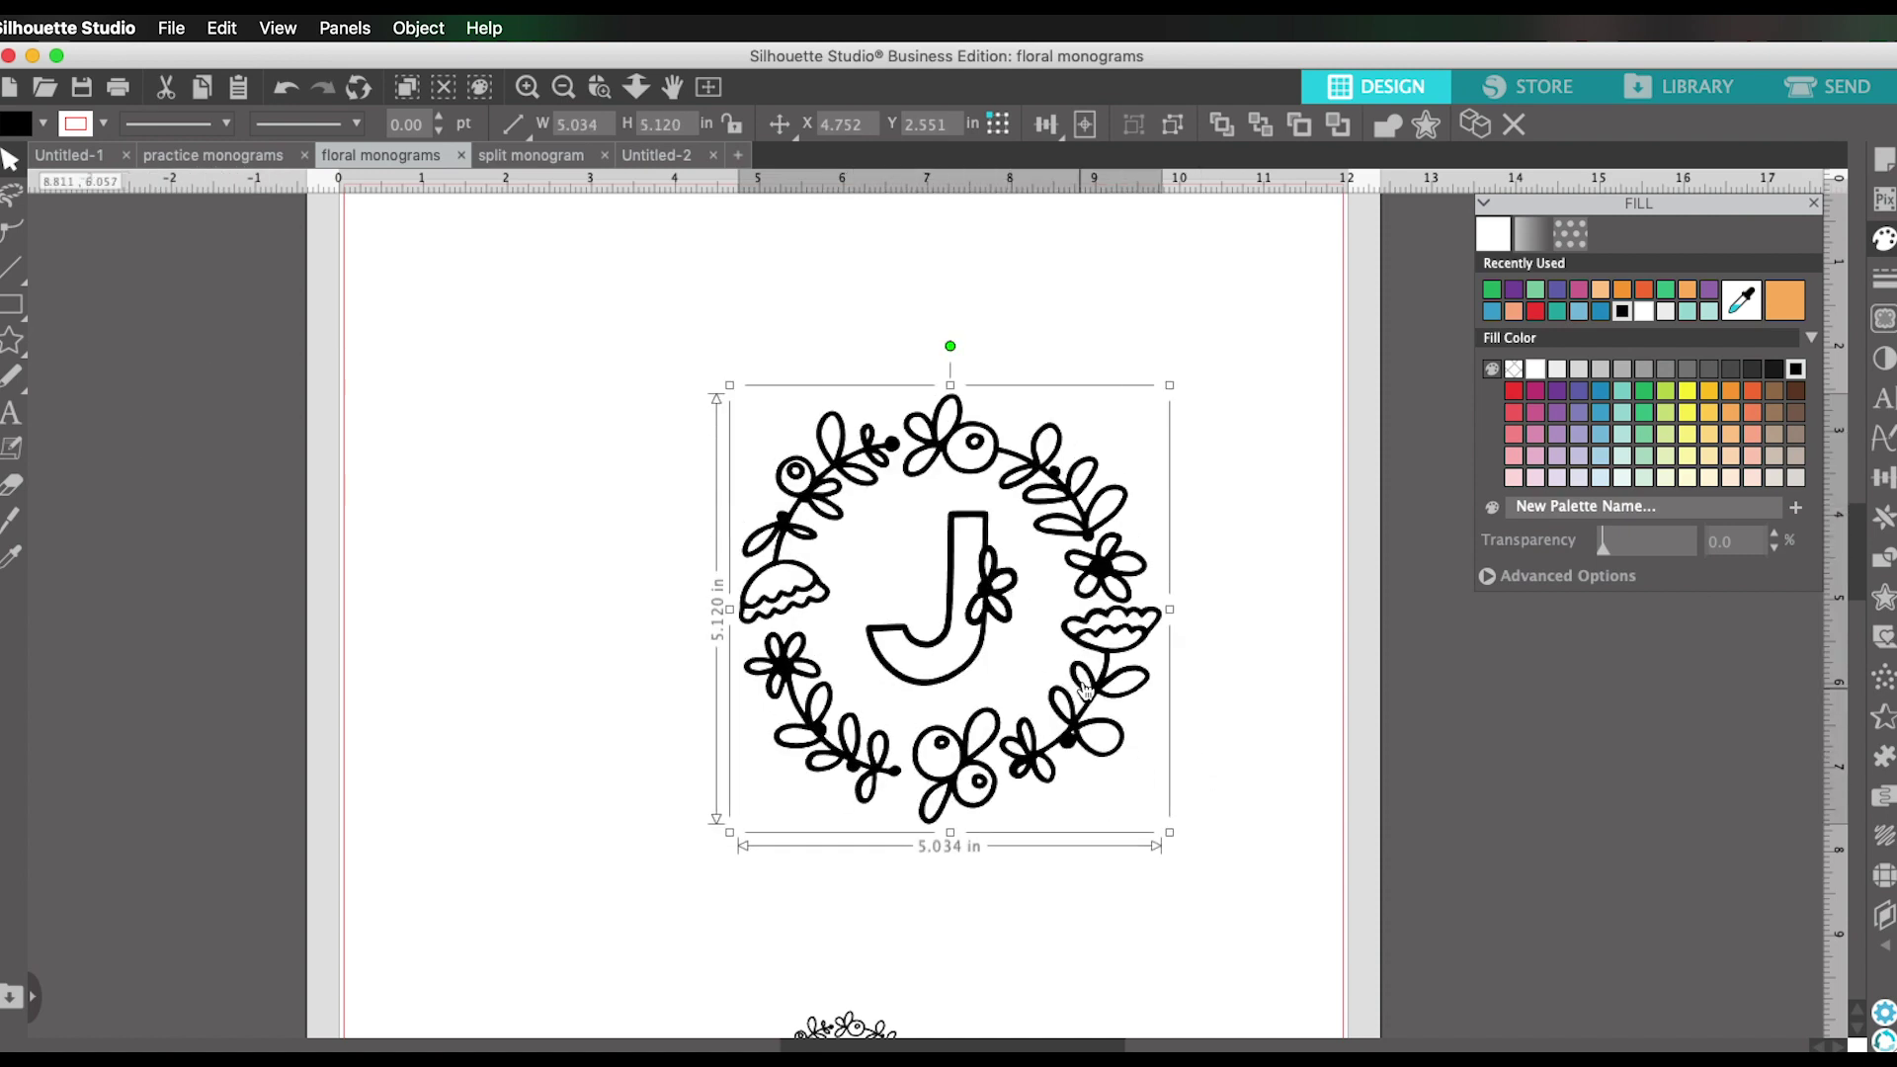
drag(1087, 692, 1002, 574)
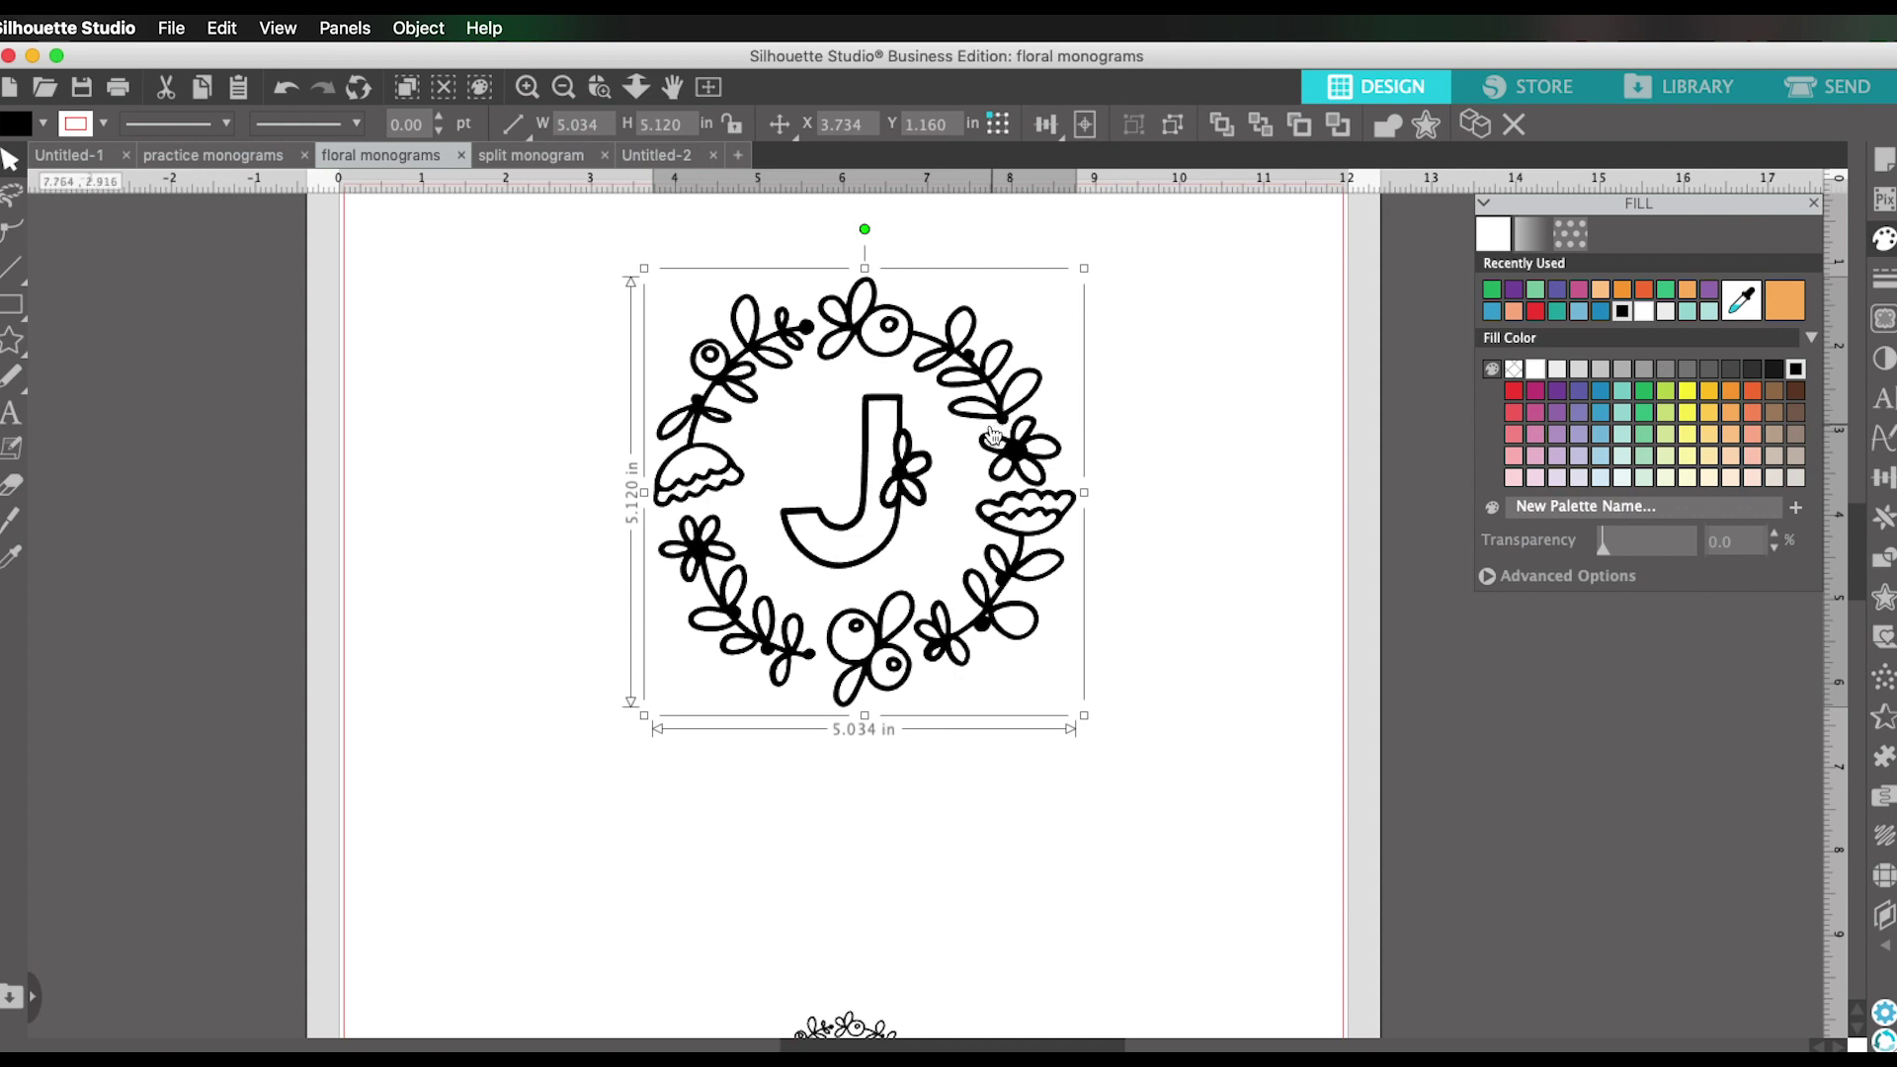
click(656, 150)
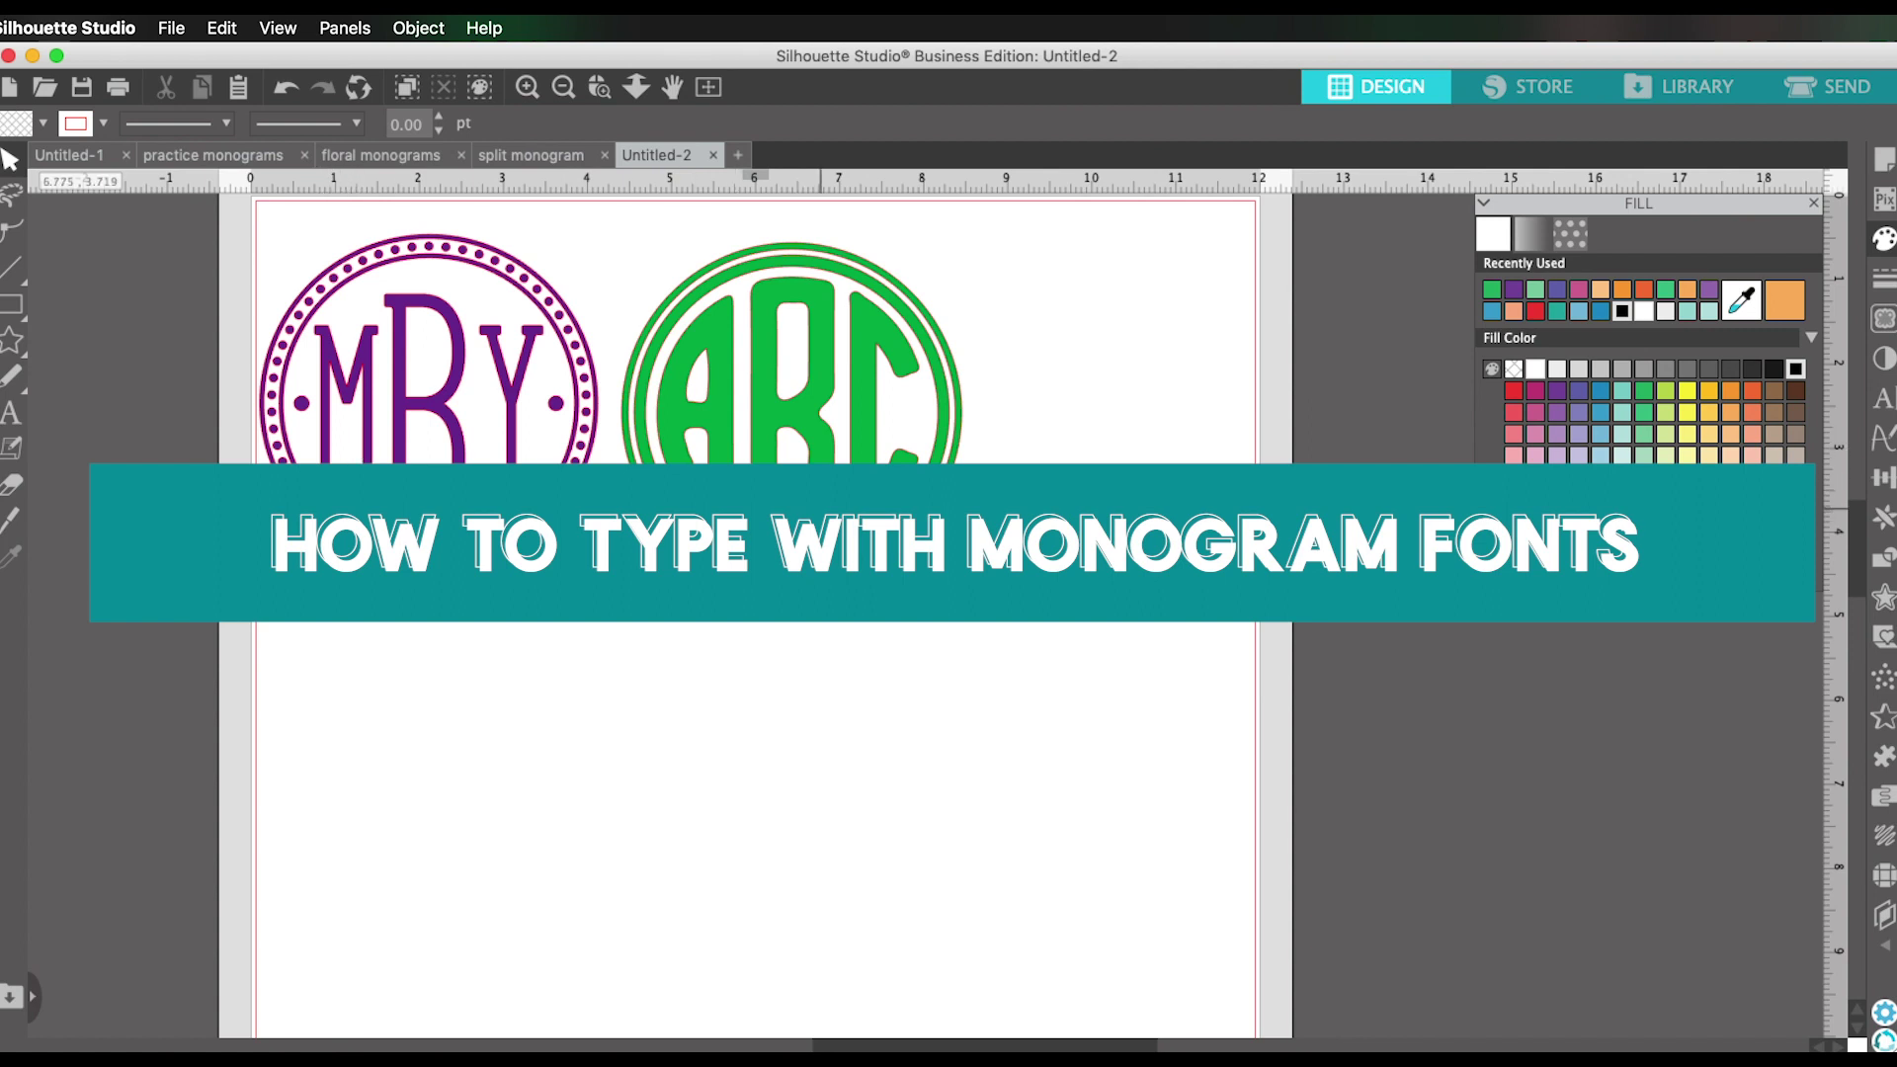
Select the green ABC monogram on Untitled-2, then exit the selection.
click(791, 553)
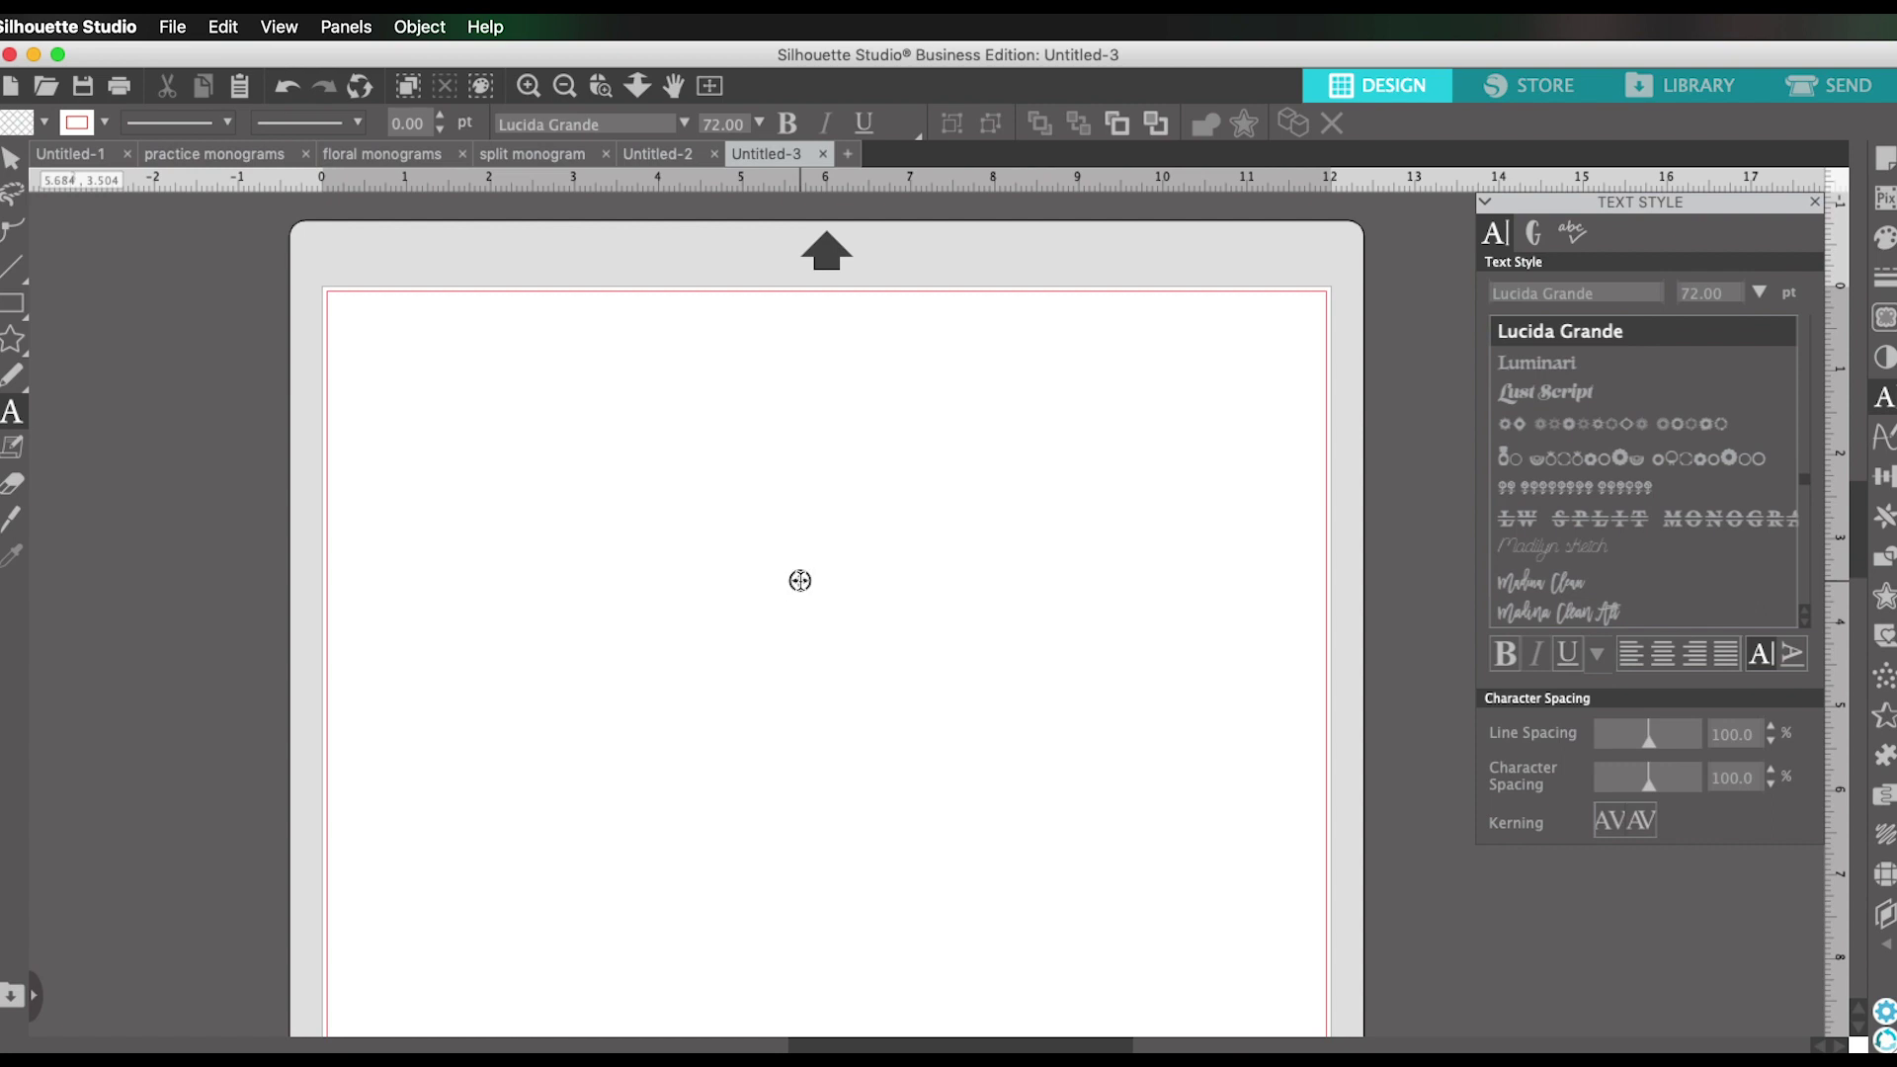
key(Escape)
Type BWK in a new text box near the page centre, nudged slightly left.
click(800, 583)
text(B)
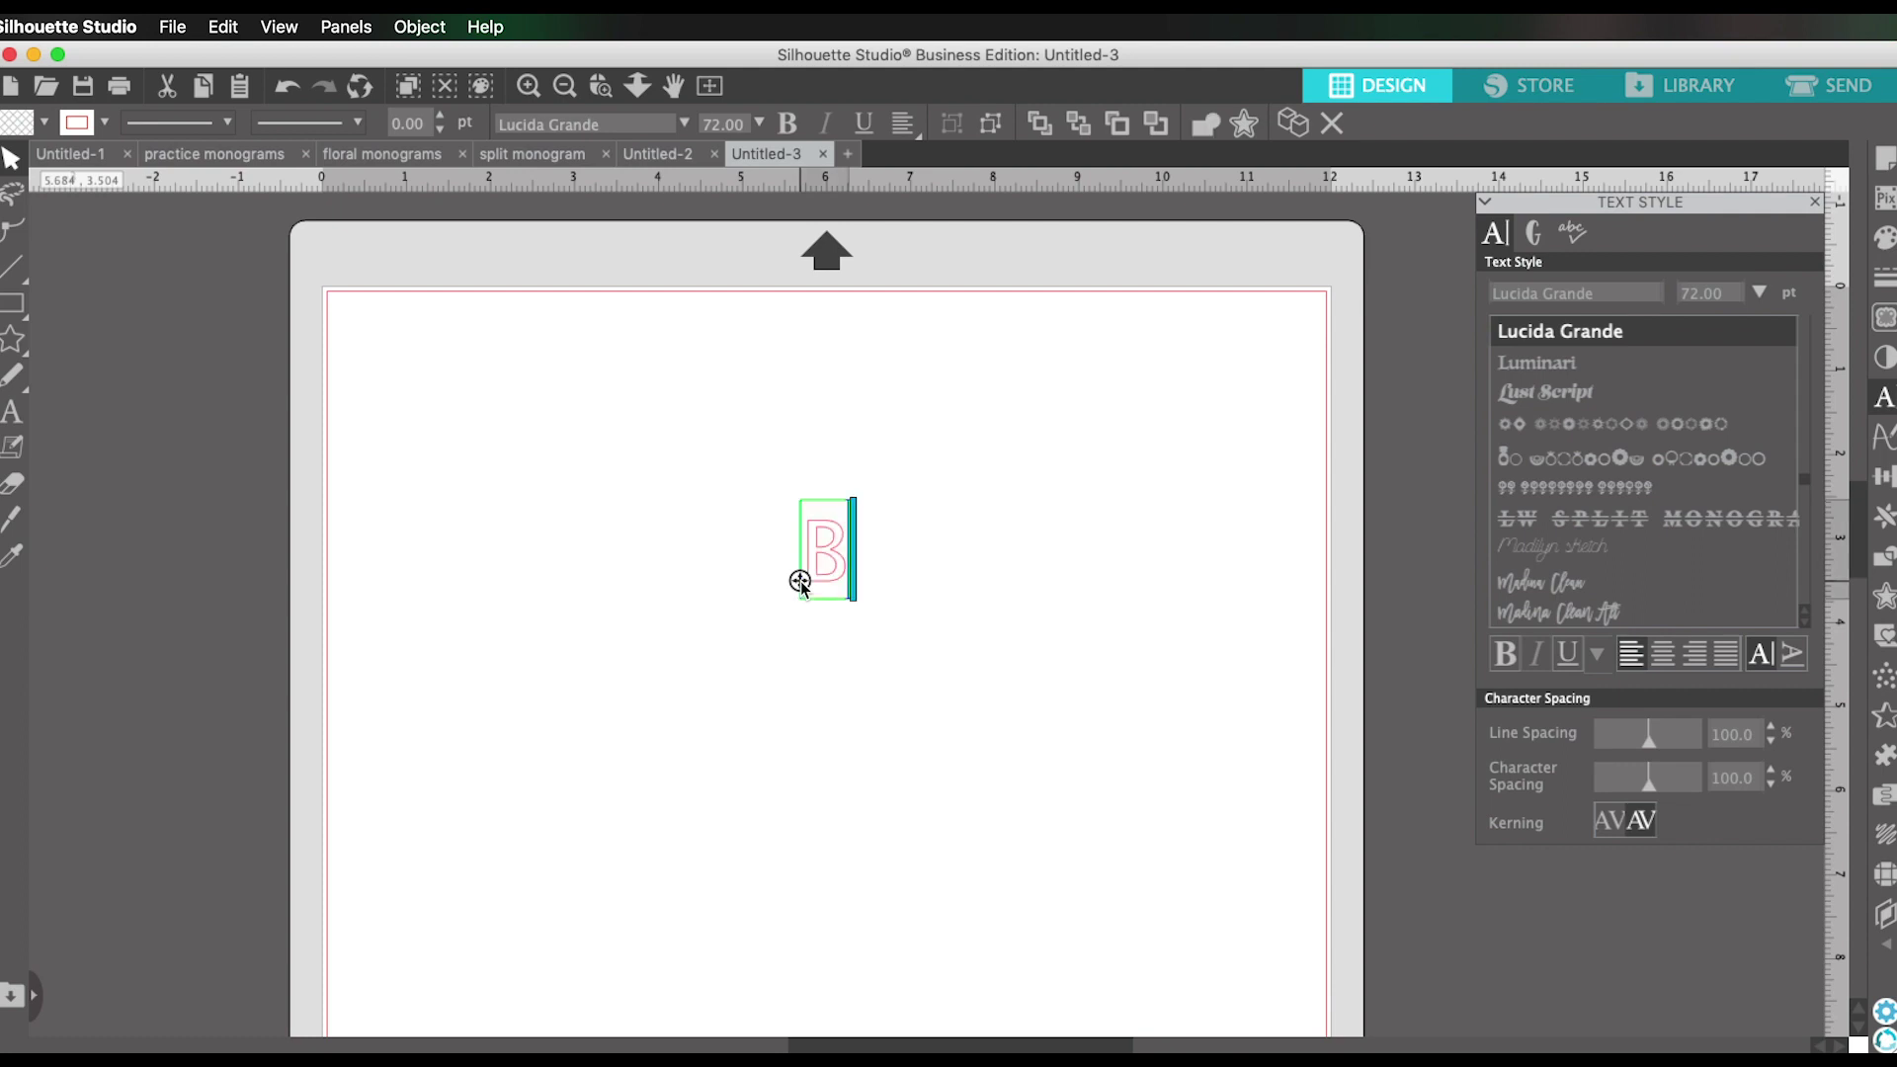
text(WK)
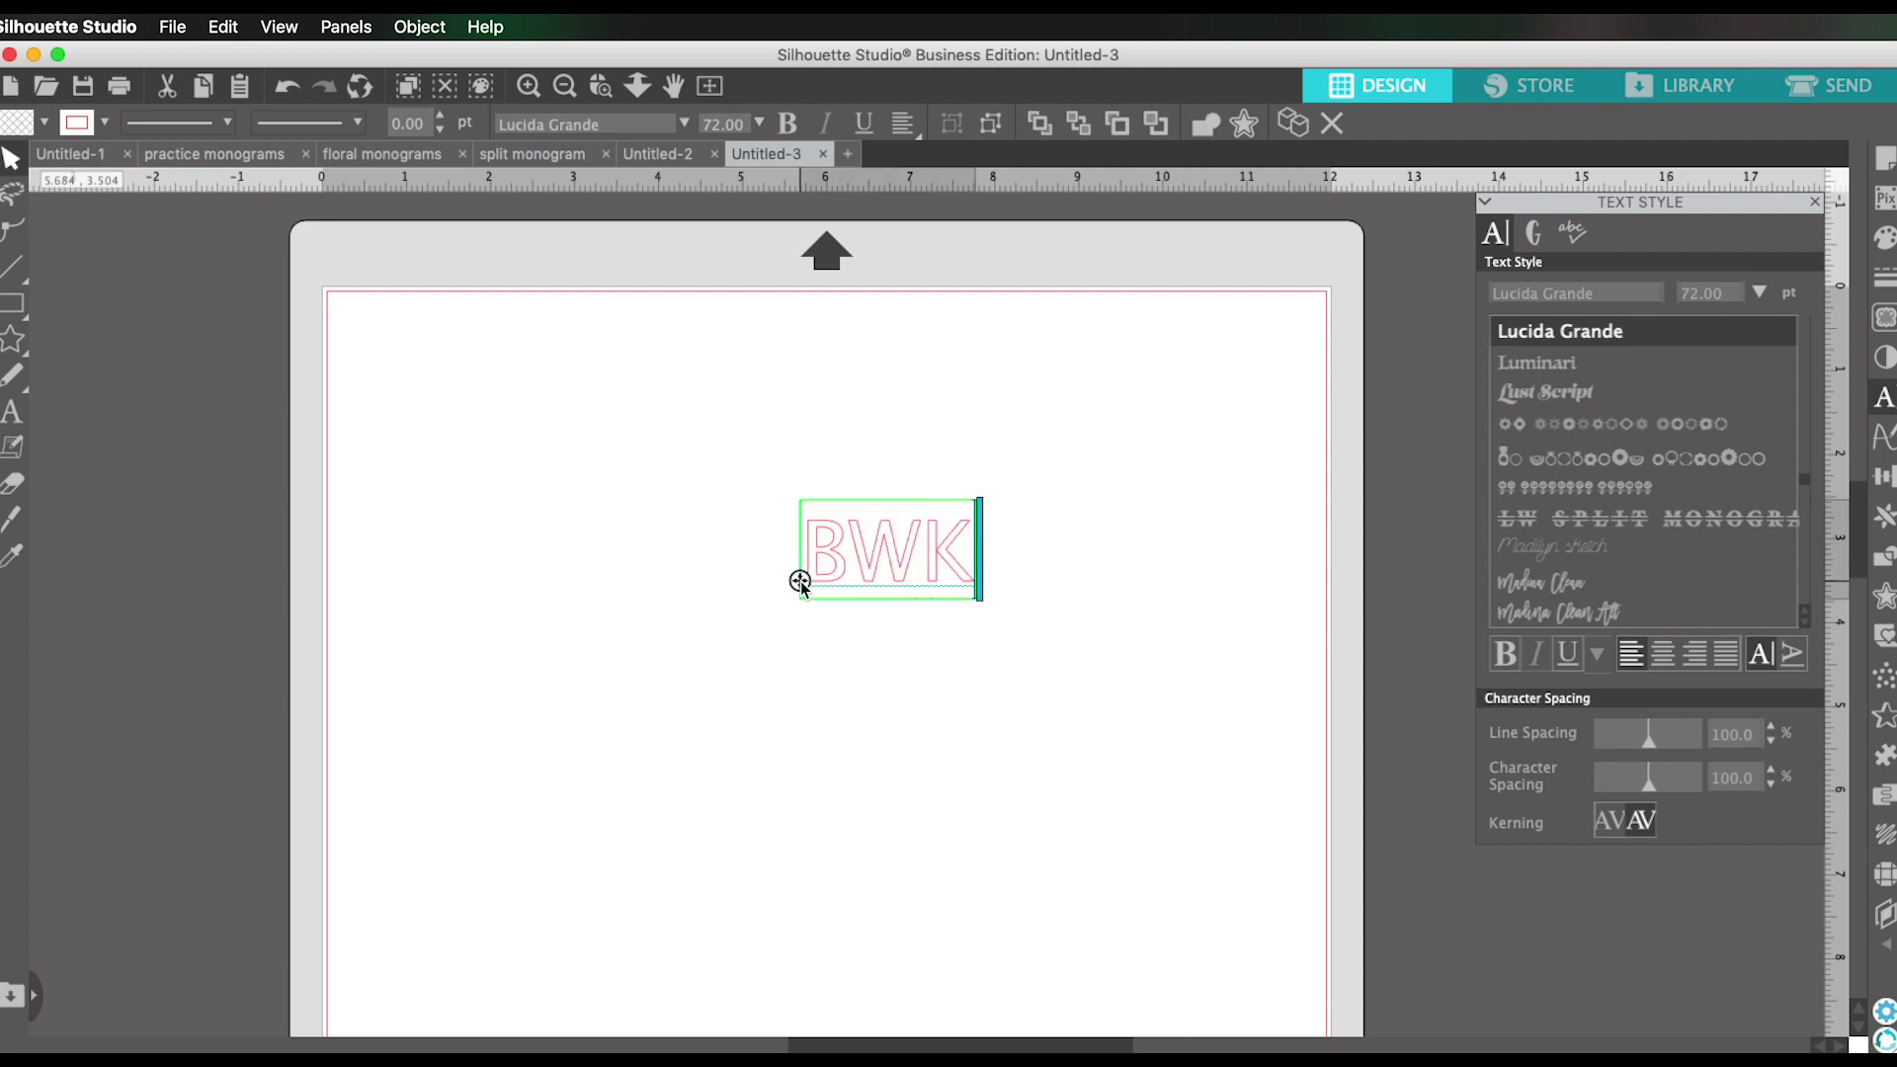
drag(800, 583, 706, 593)
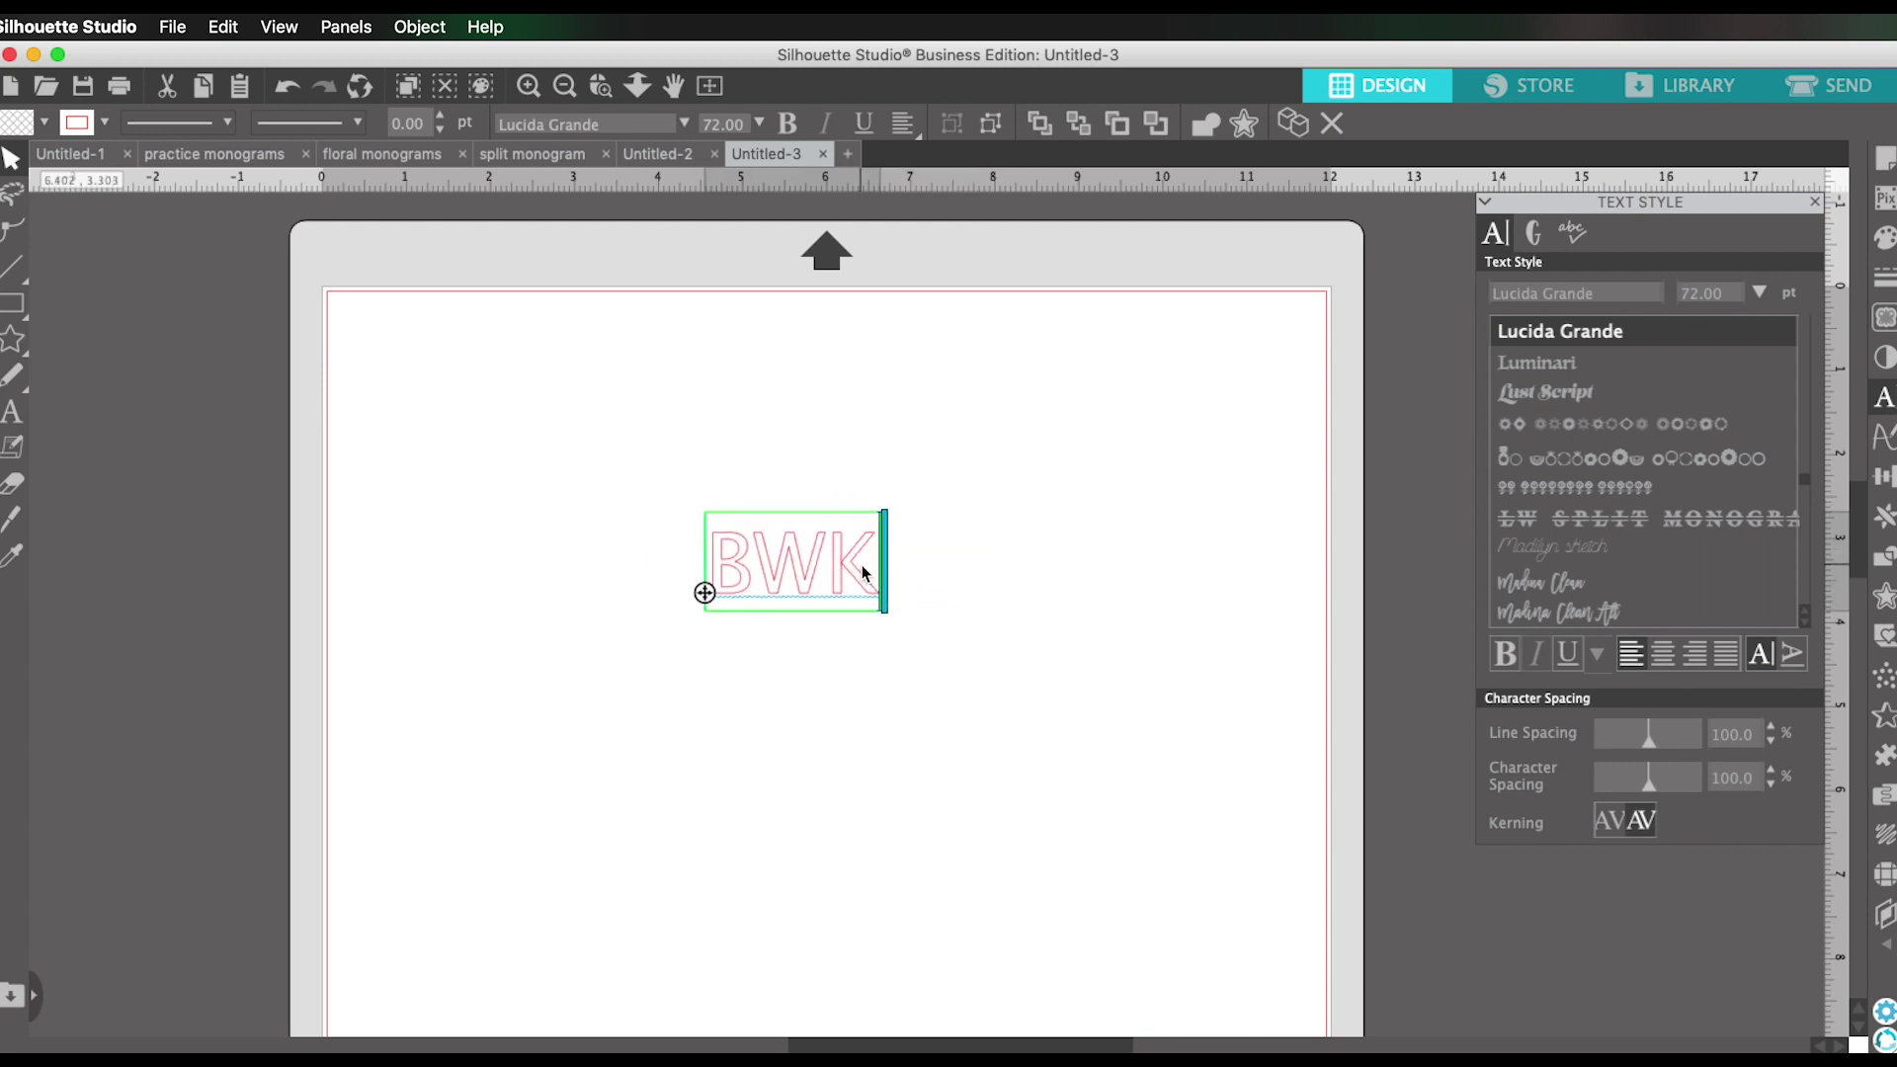
key(Escape)
Re-edit the BWK text, select all its letters and browse the font list.
double_click(869, 551)
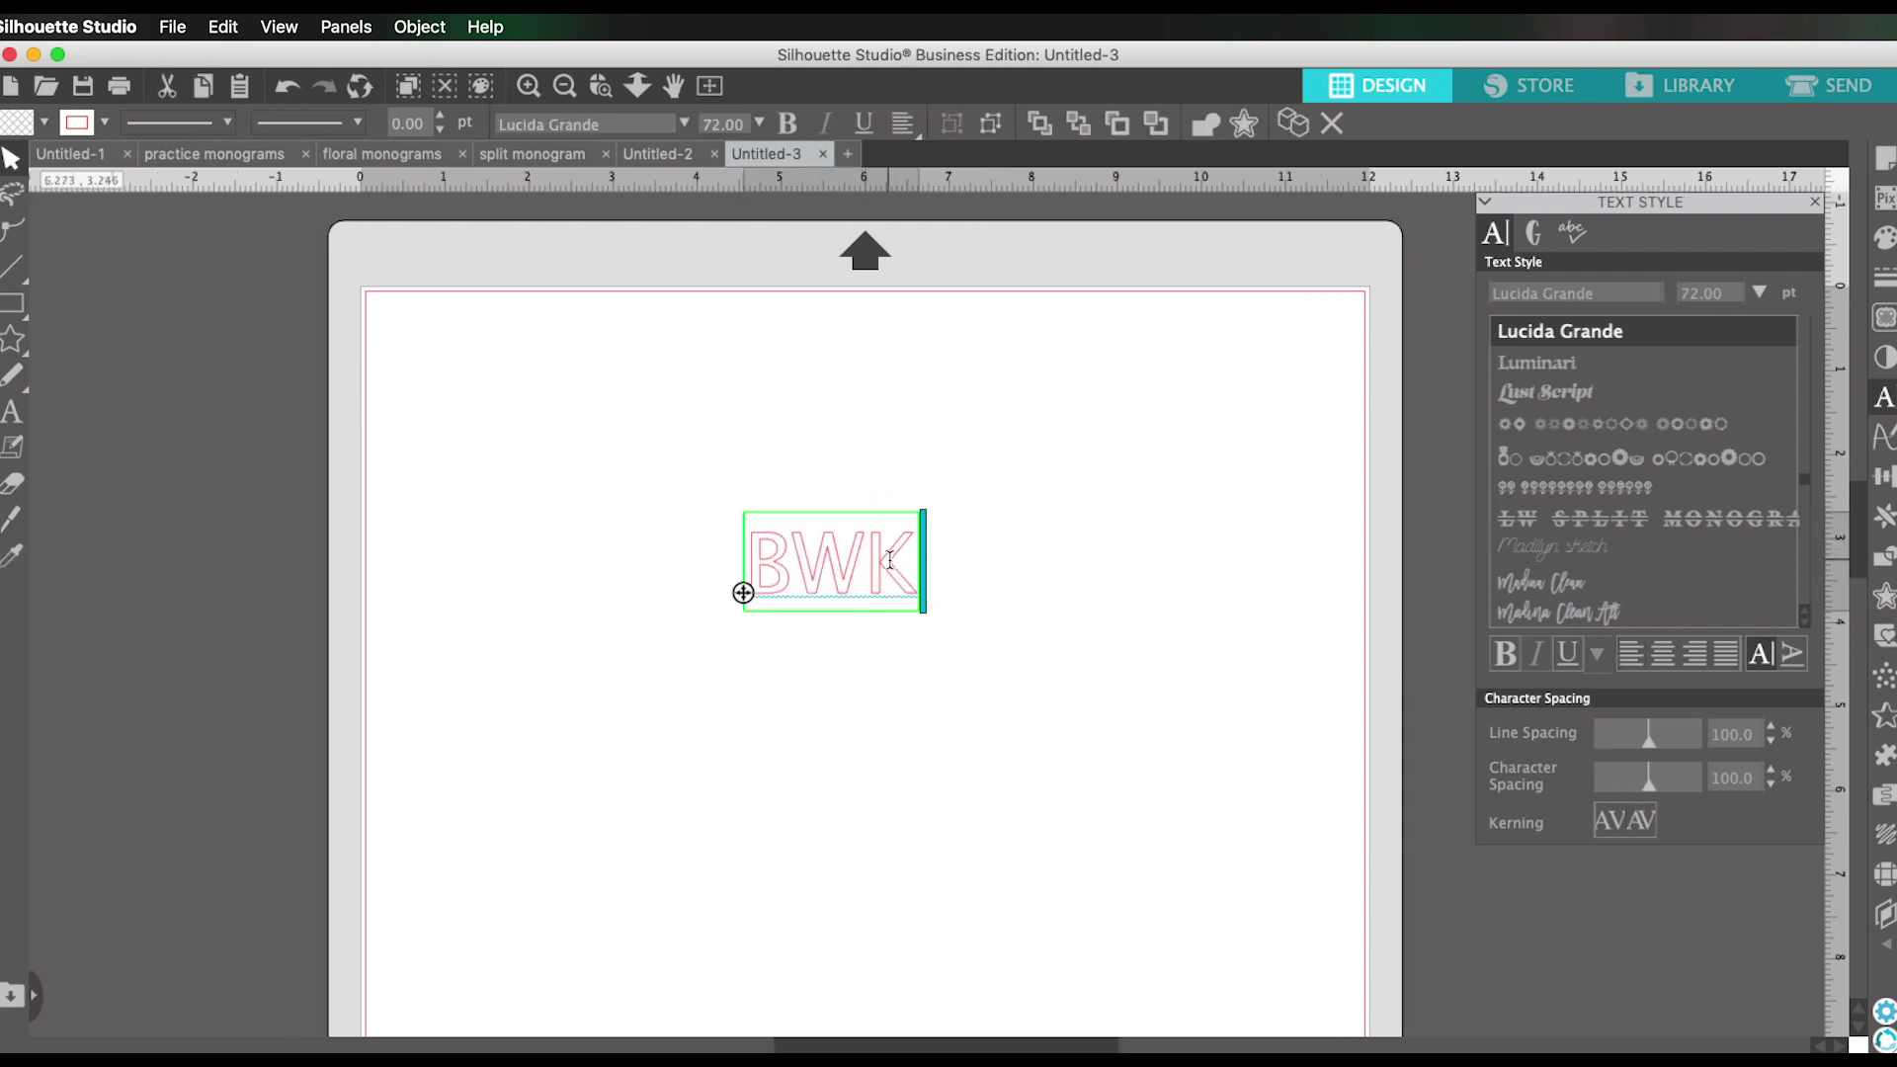
drag(900, 560, 743, 564)
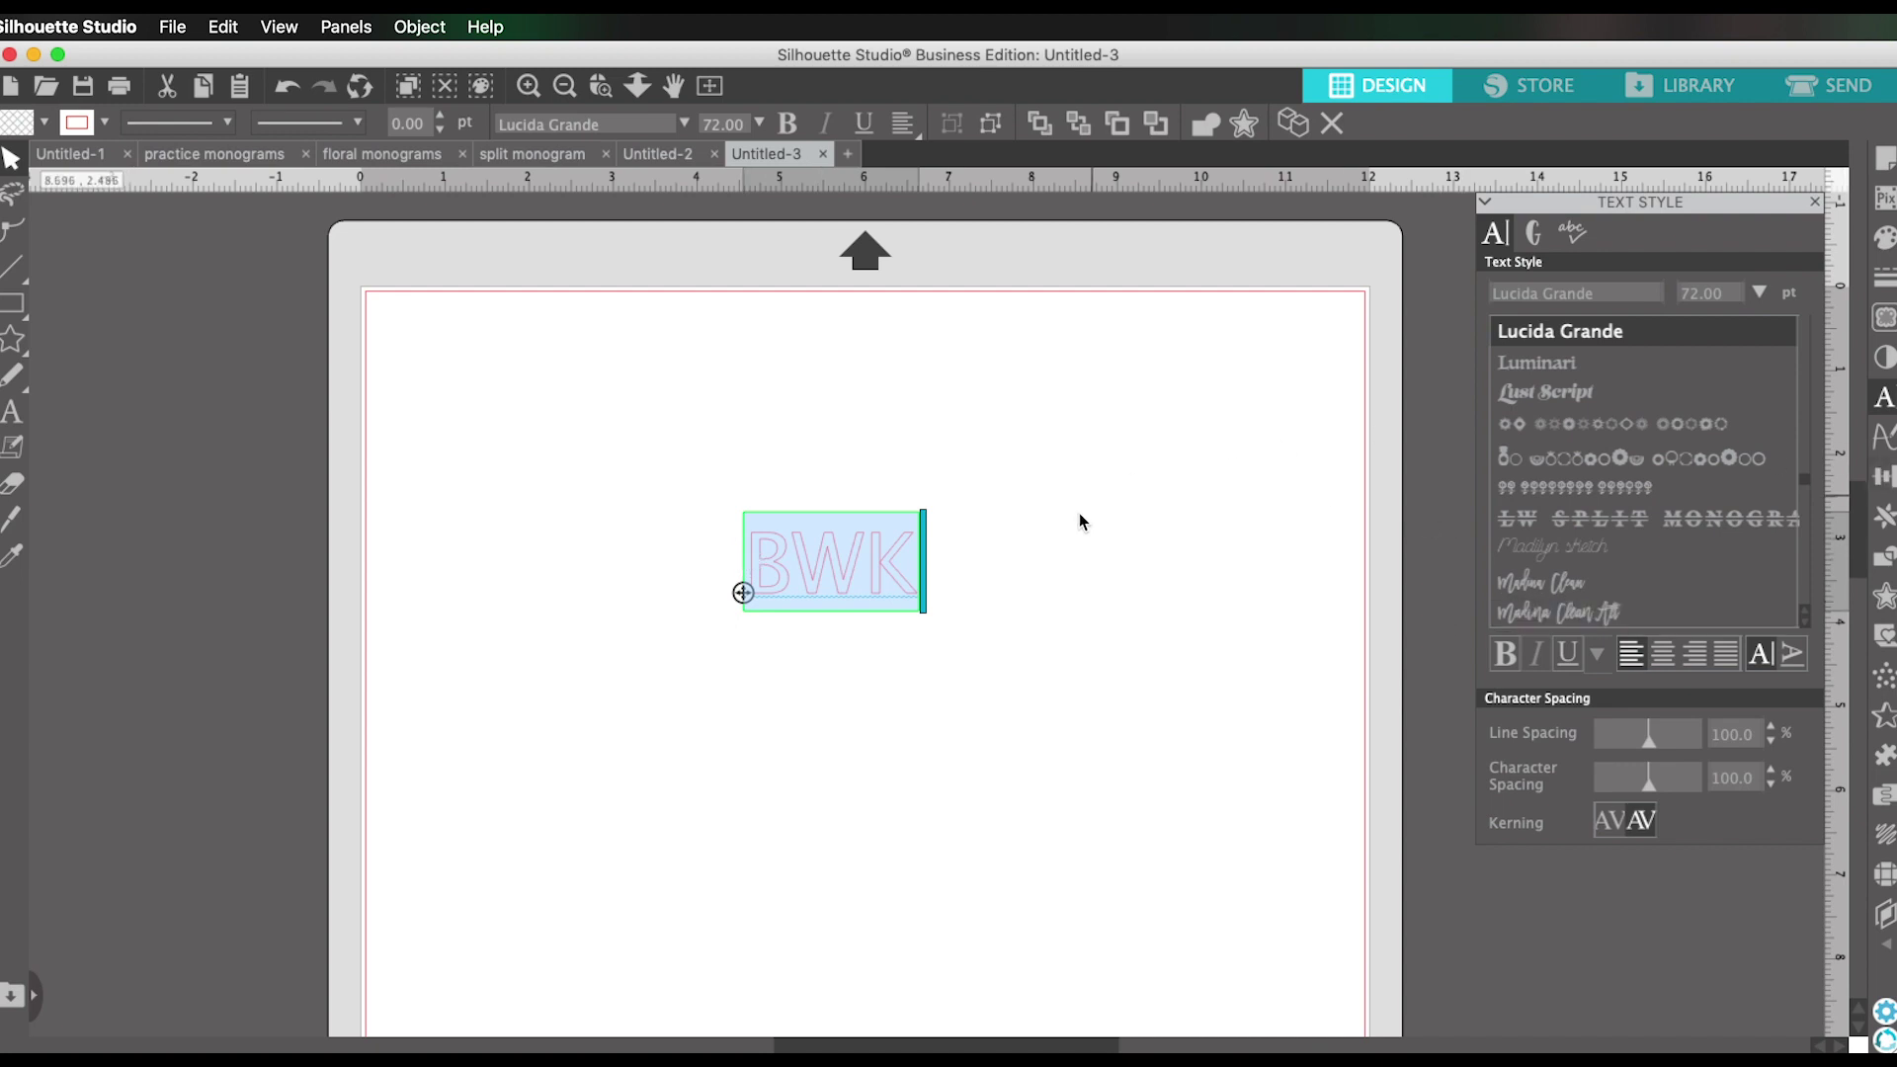
click(1805, 624)
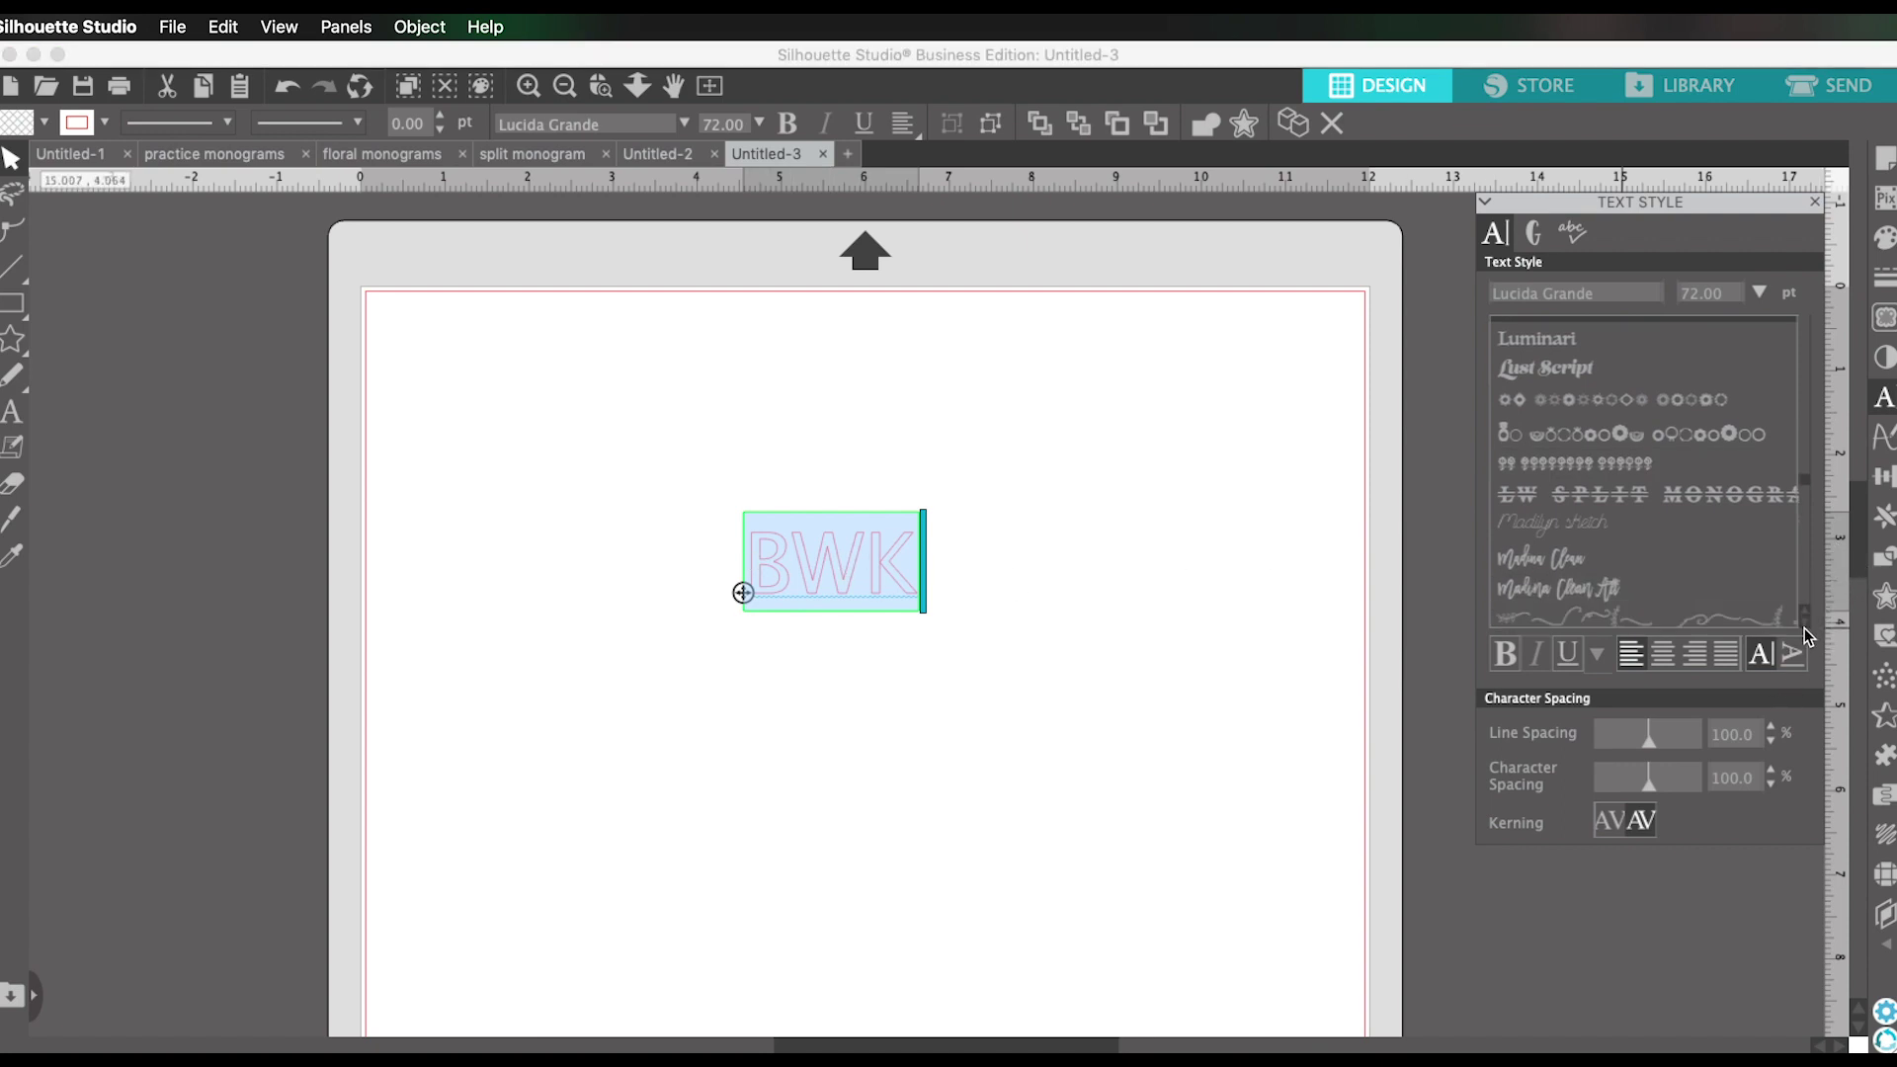
click(1805, 622)
click(1808, 508)
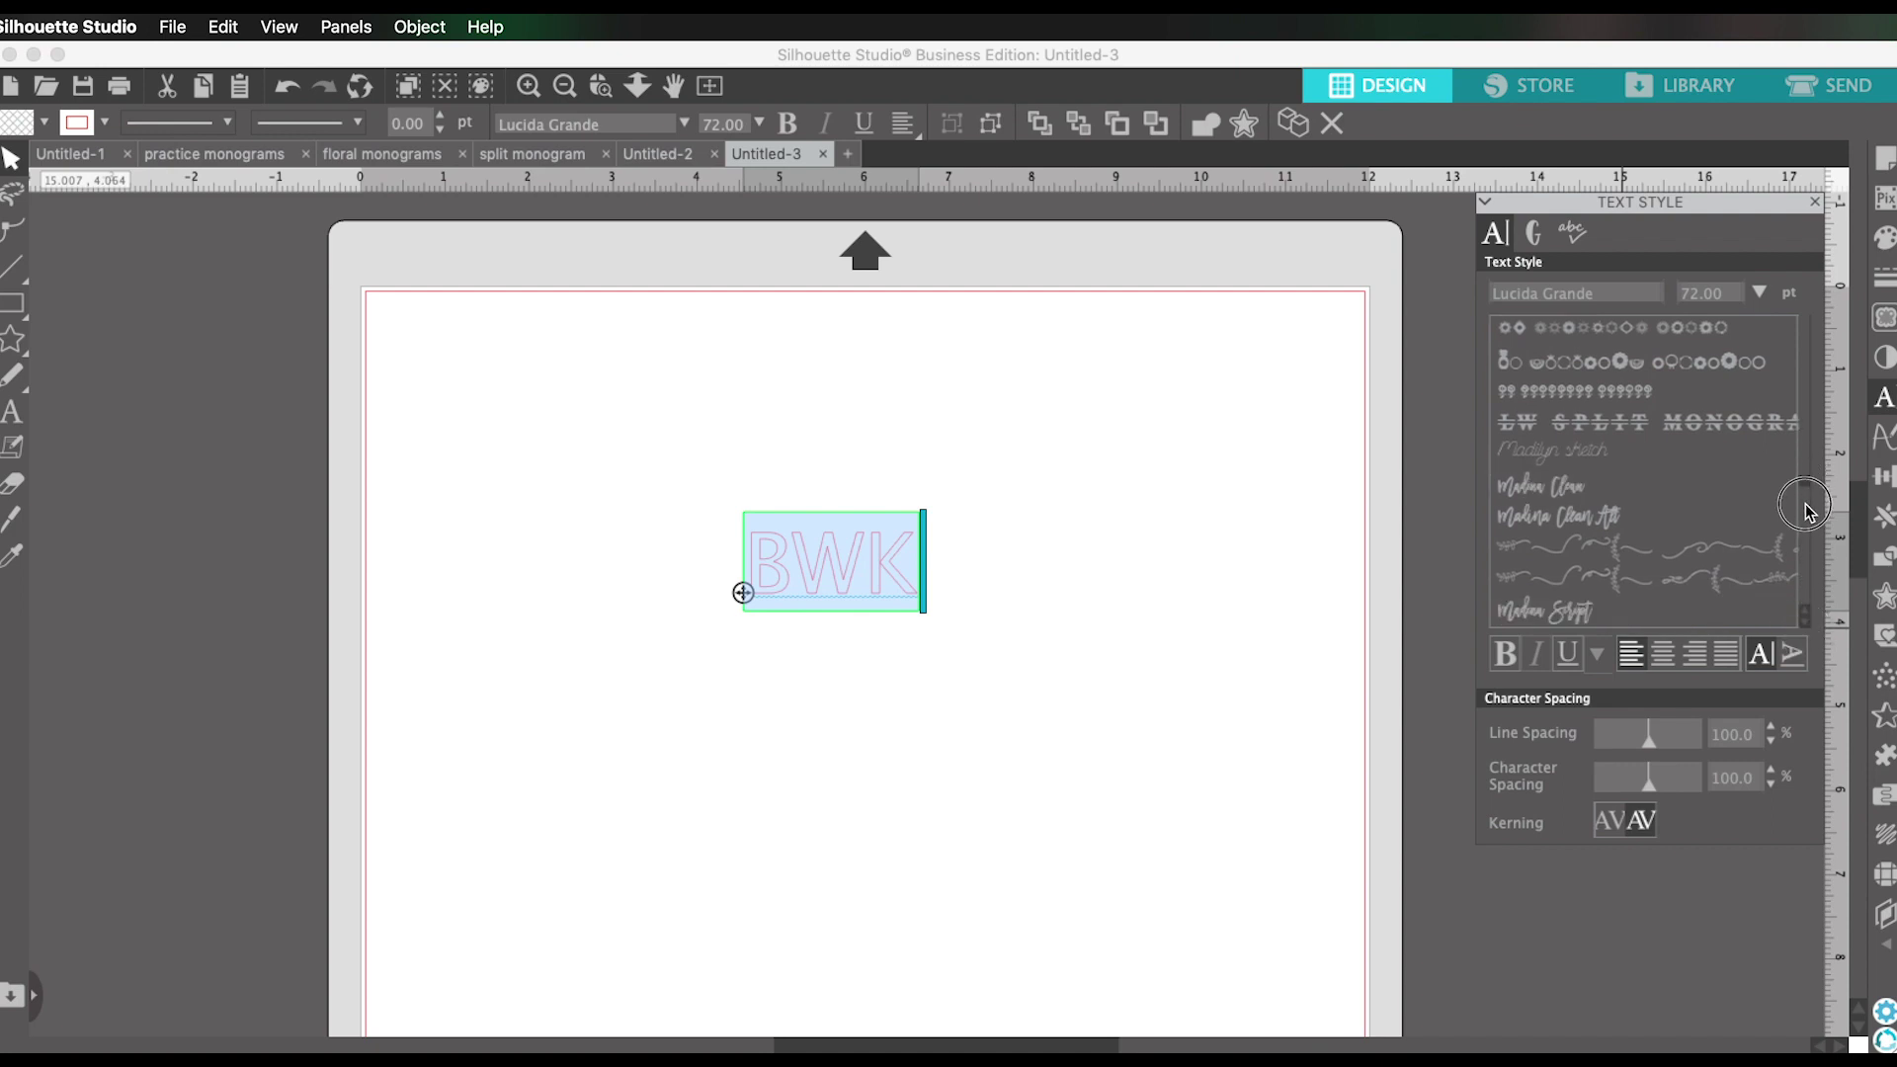
mouse_move(1805, 508)
mouse_down()
mouse_move(1799, 524)
mouse_move(1804, 502)
mouse_up()
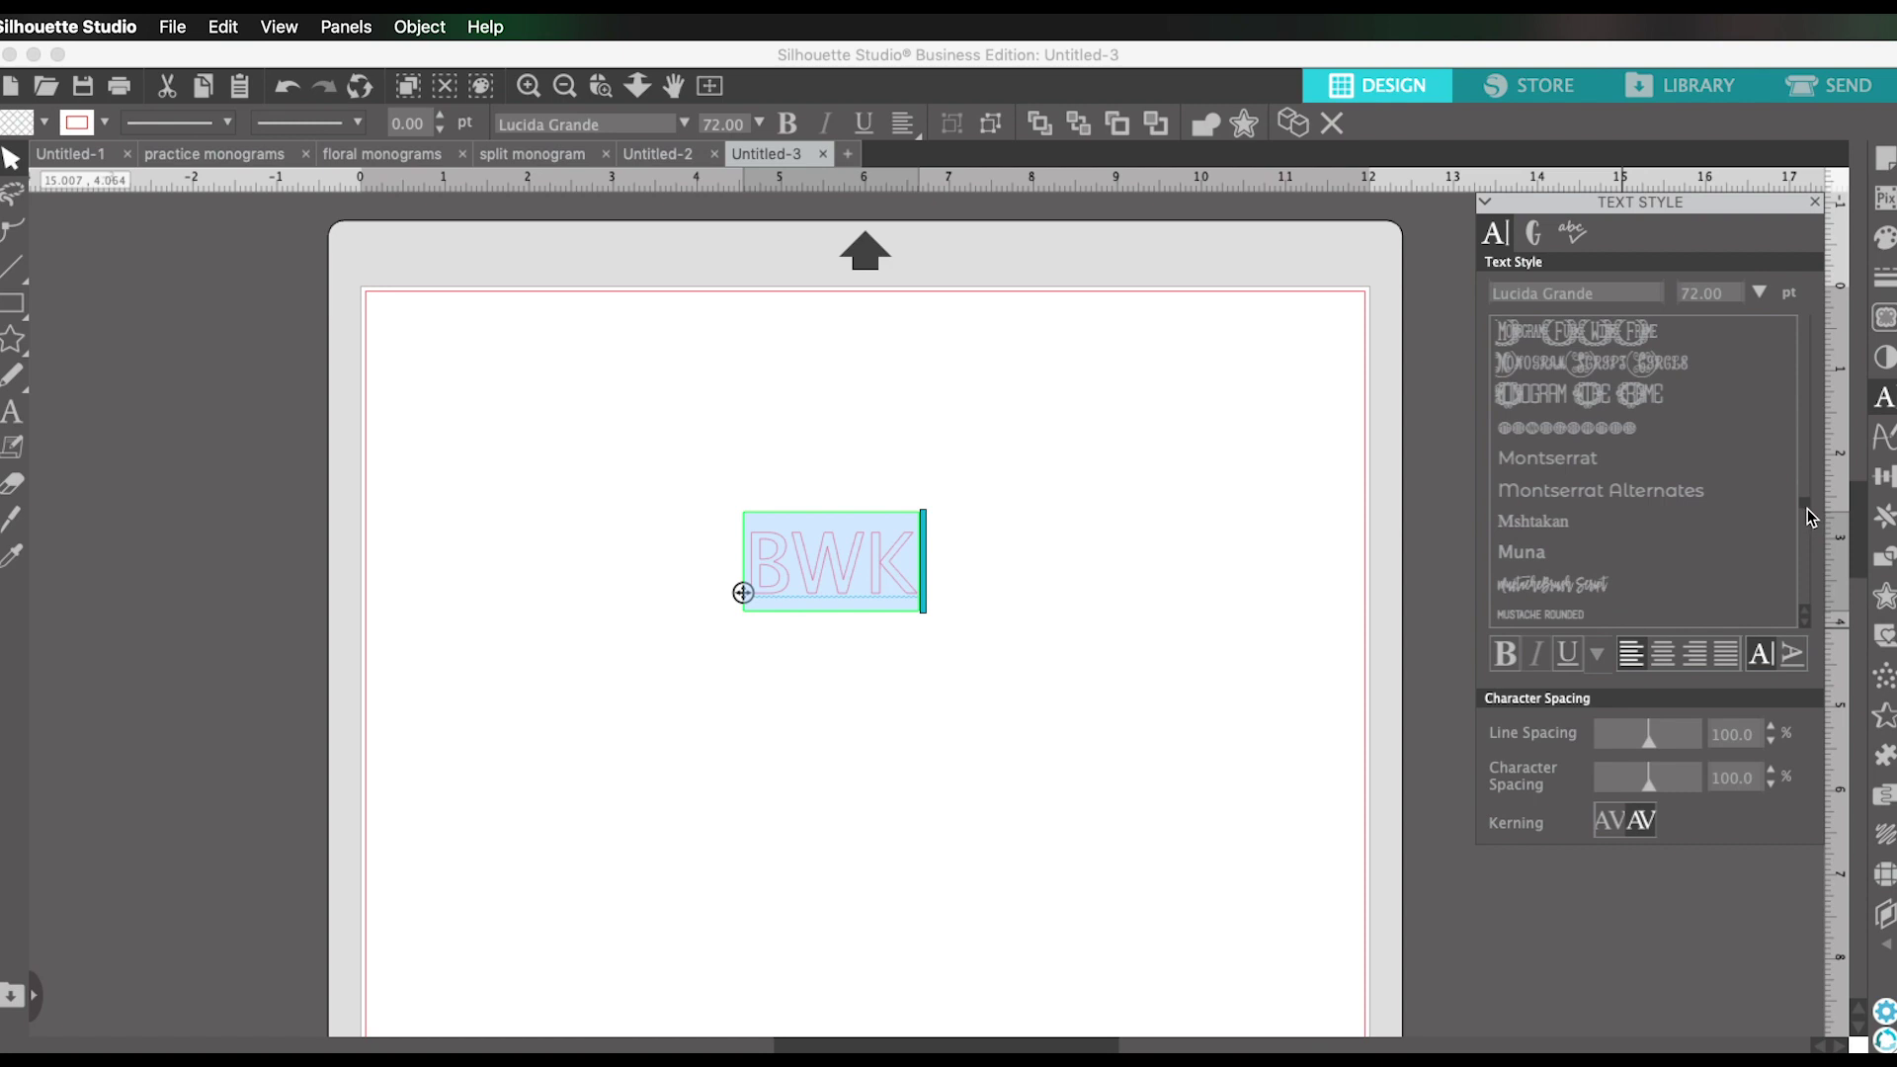
Set BWK in Monogram Wire Frame and scale it to 6.159 in wide (220.89 pt).
click(1638, 403)
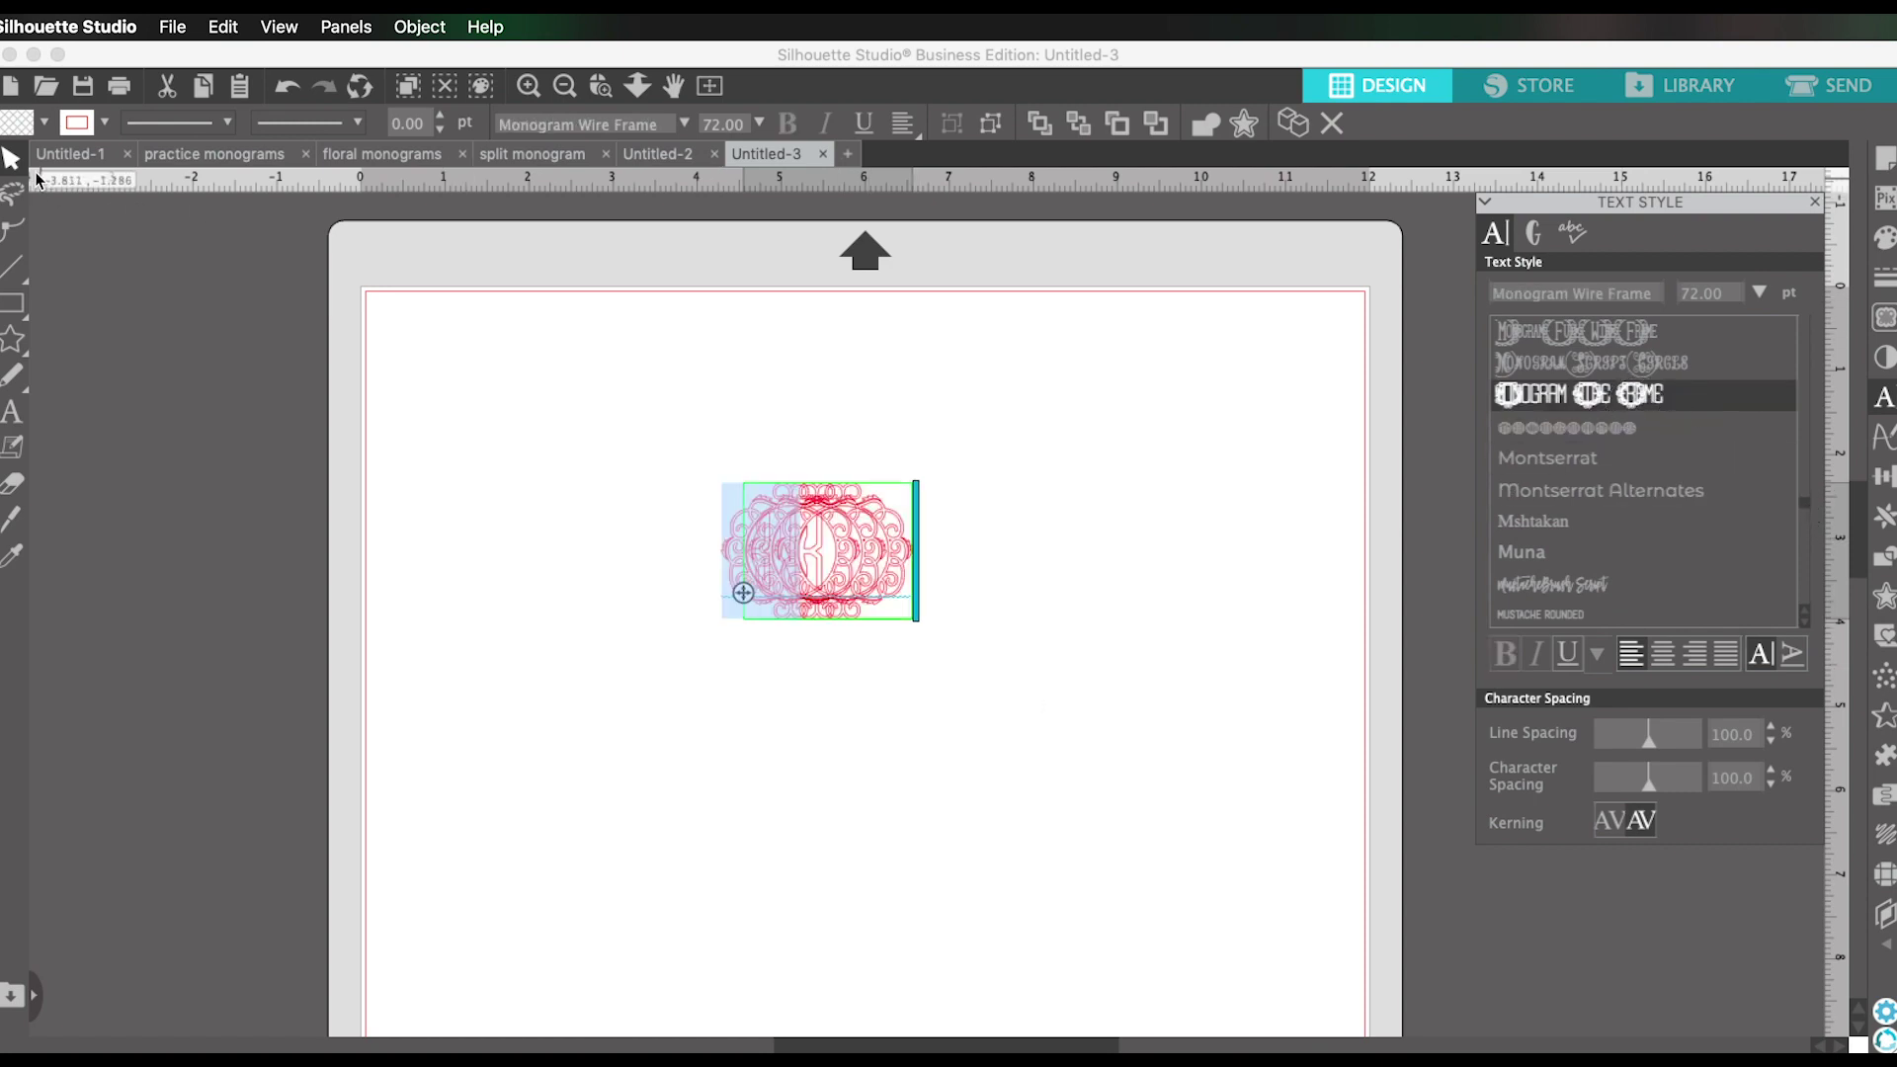
click(496, 442)
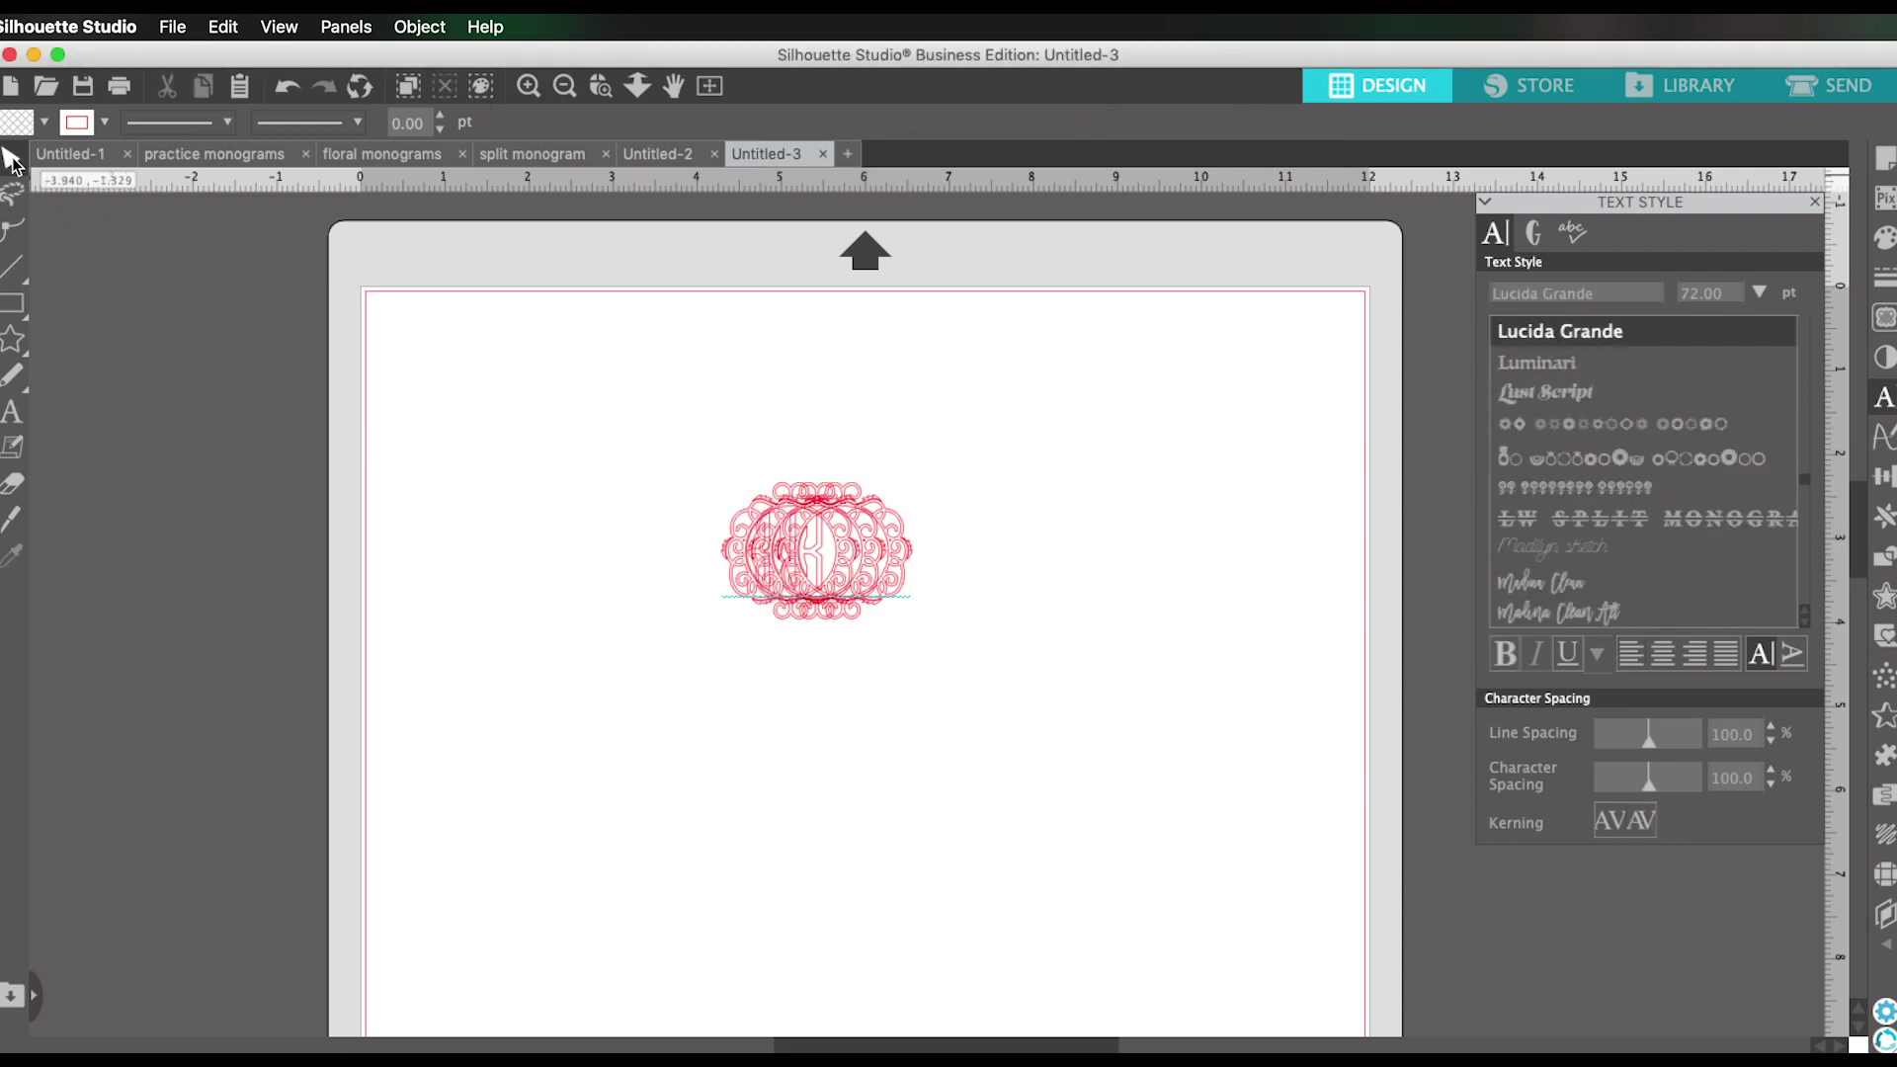
click(803, 595)
click(904, 606)
click(889, 606)
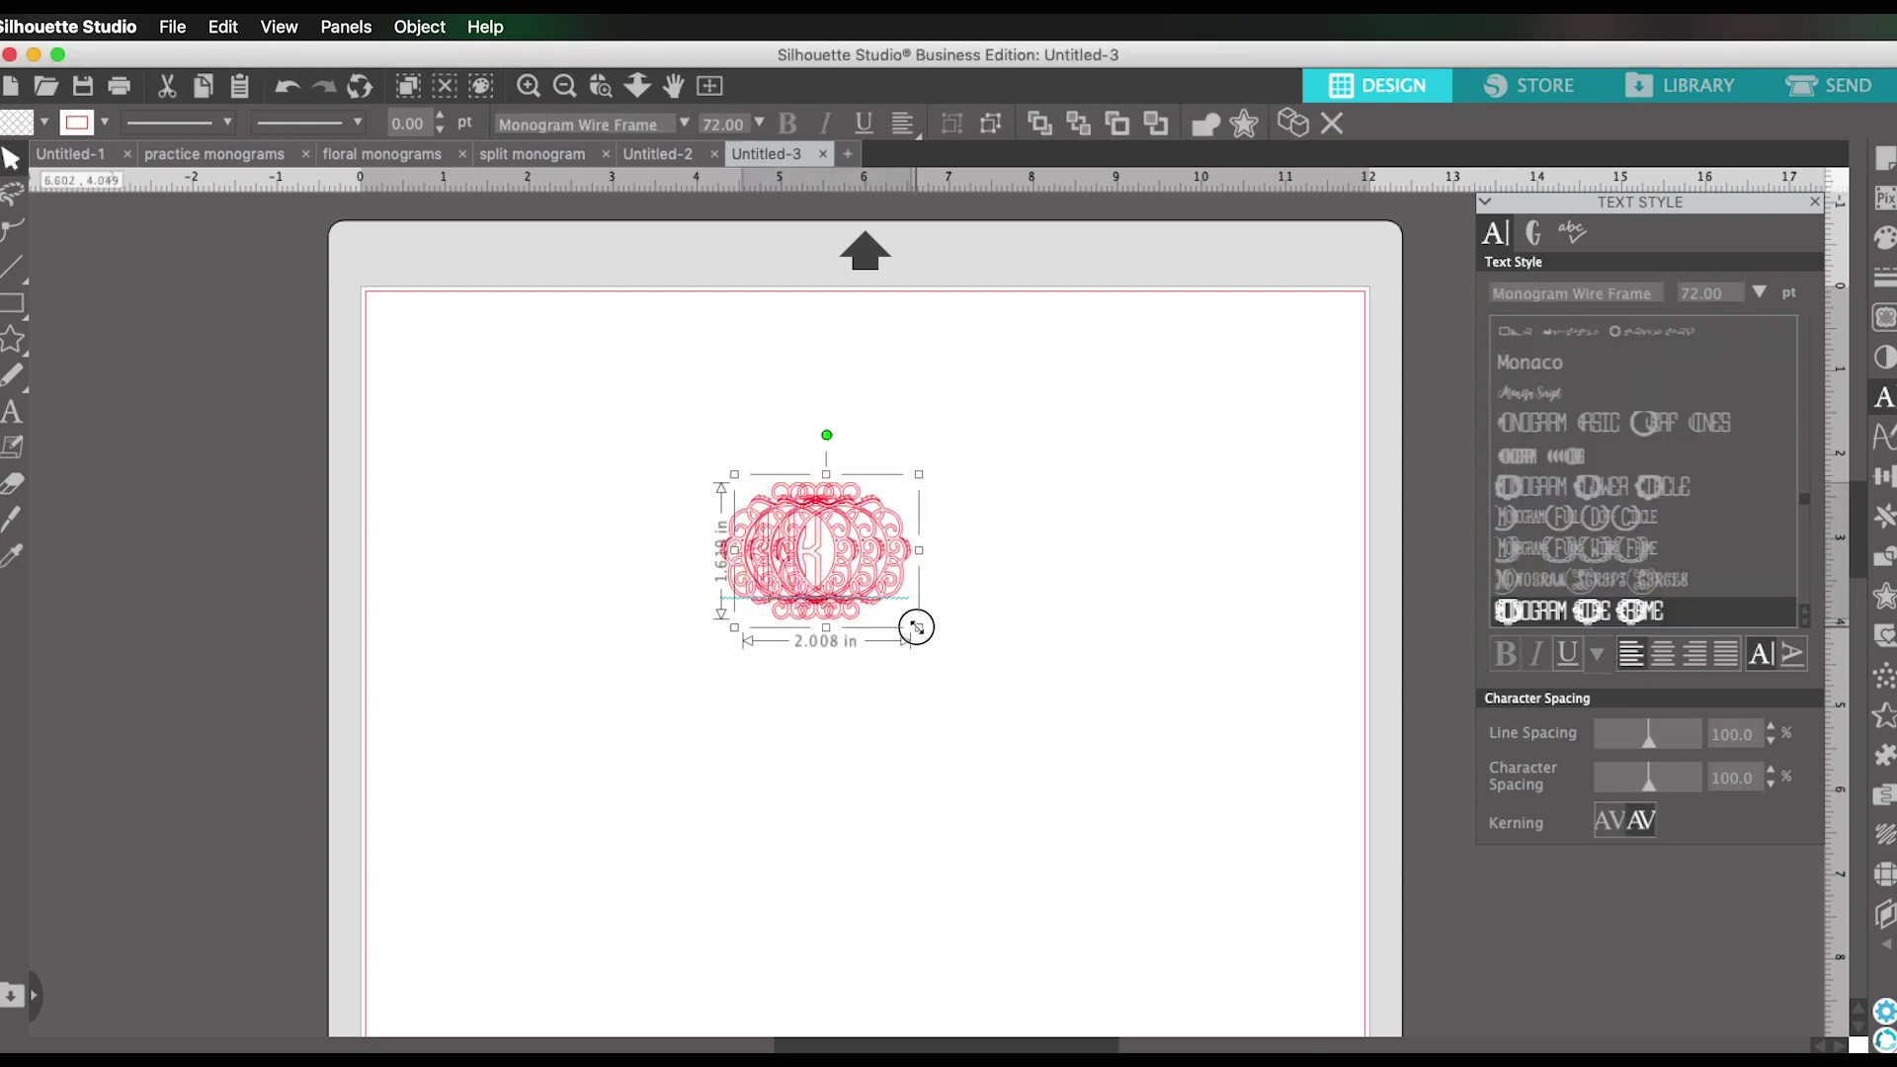
drag(917, 633, 1255, 903)
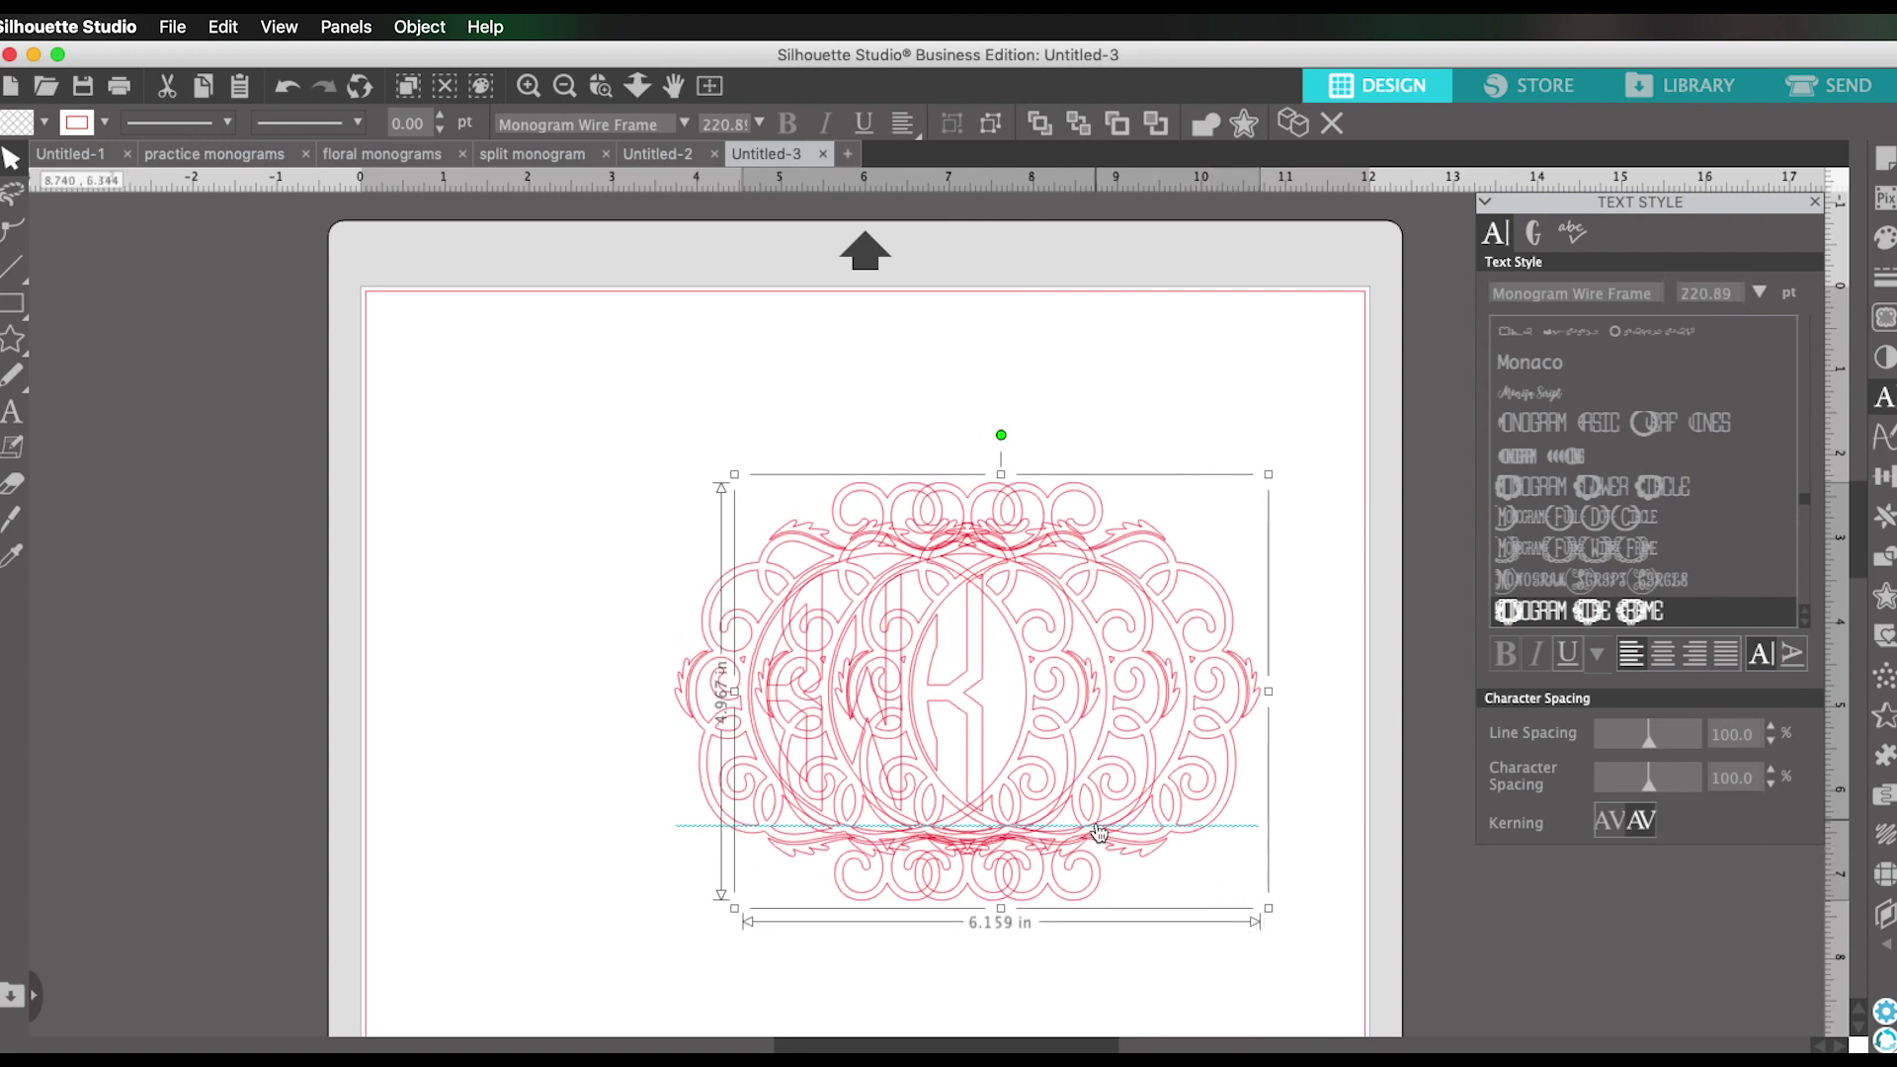
drag(1087, 820, 1024, 748)
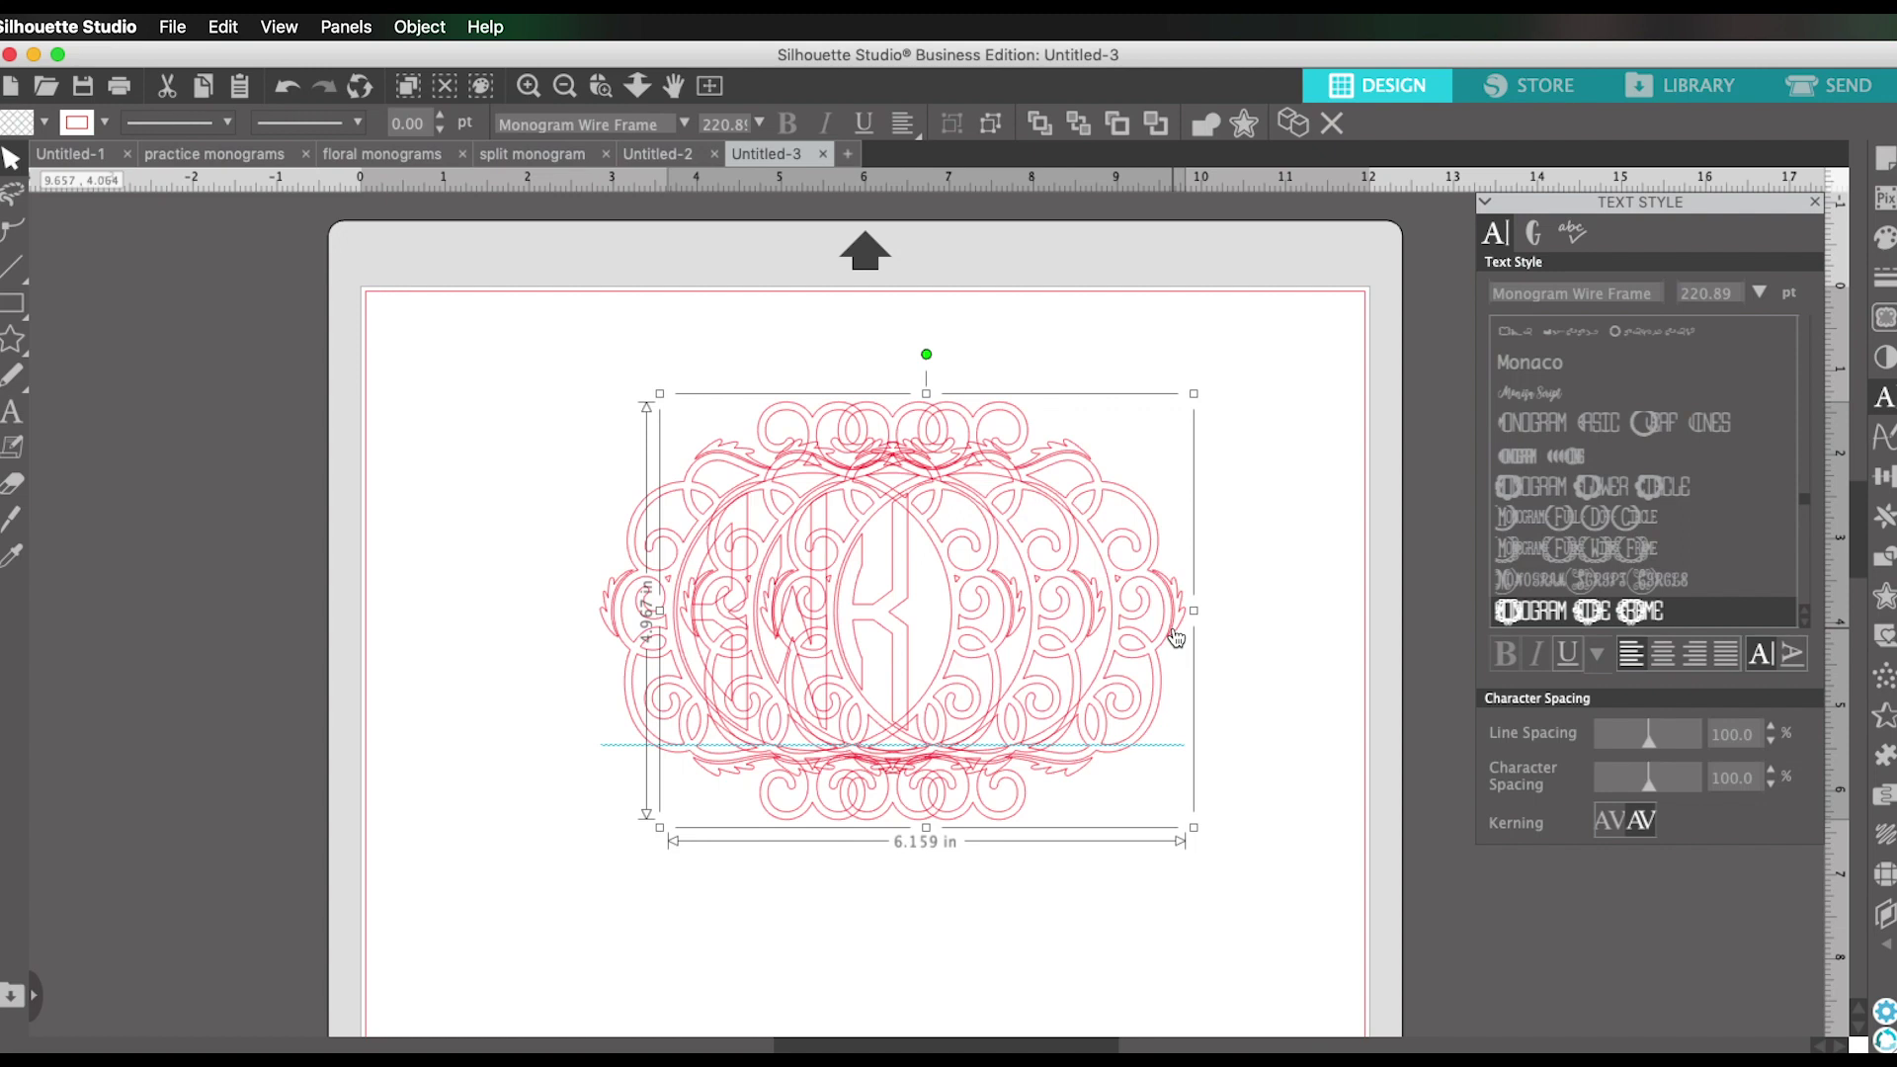
Switch to Chrome and scroll the monogram key-strokes post to the A–Z third-letter key list.
key(super+Tab)
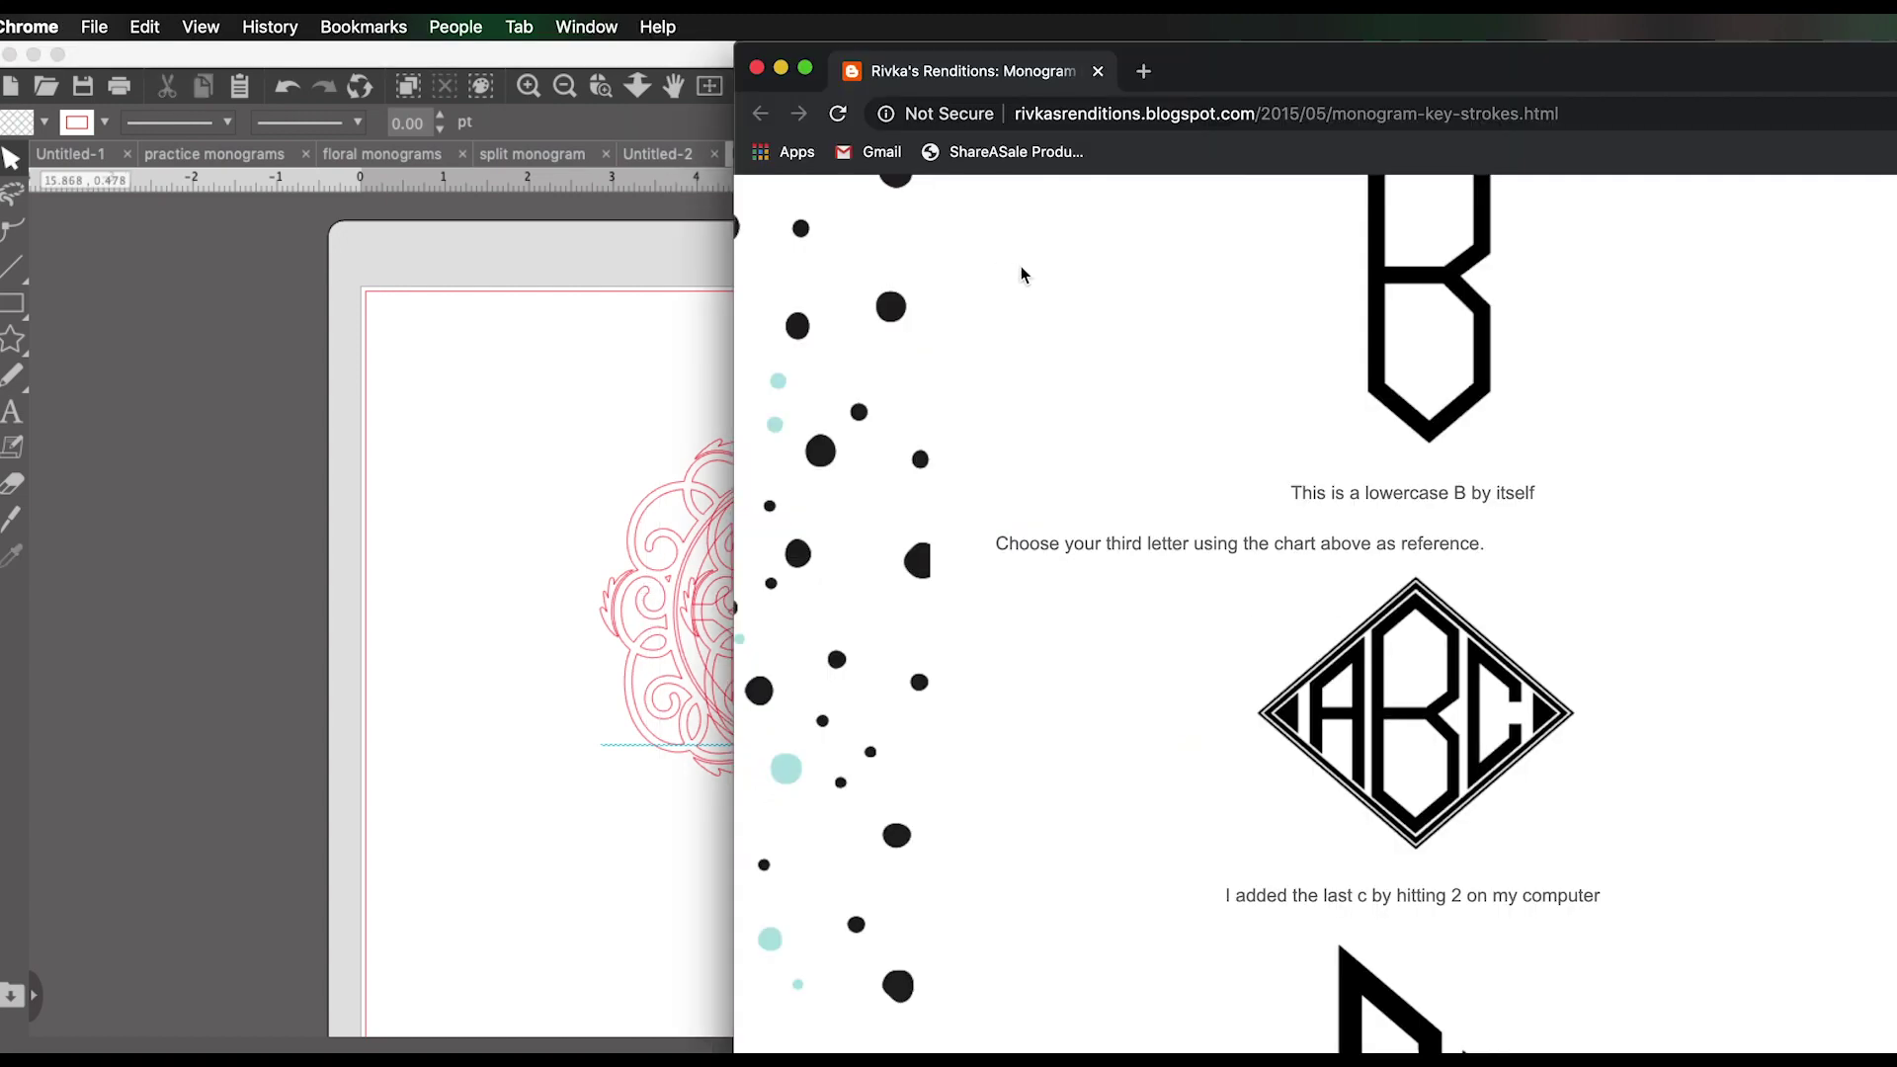
scroll(1643, 691, up, 15)
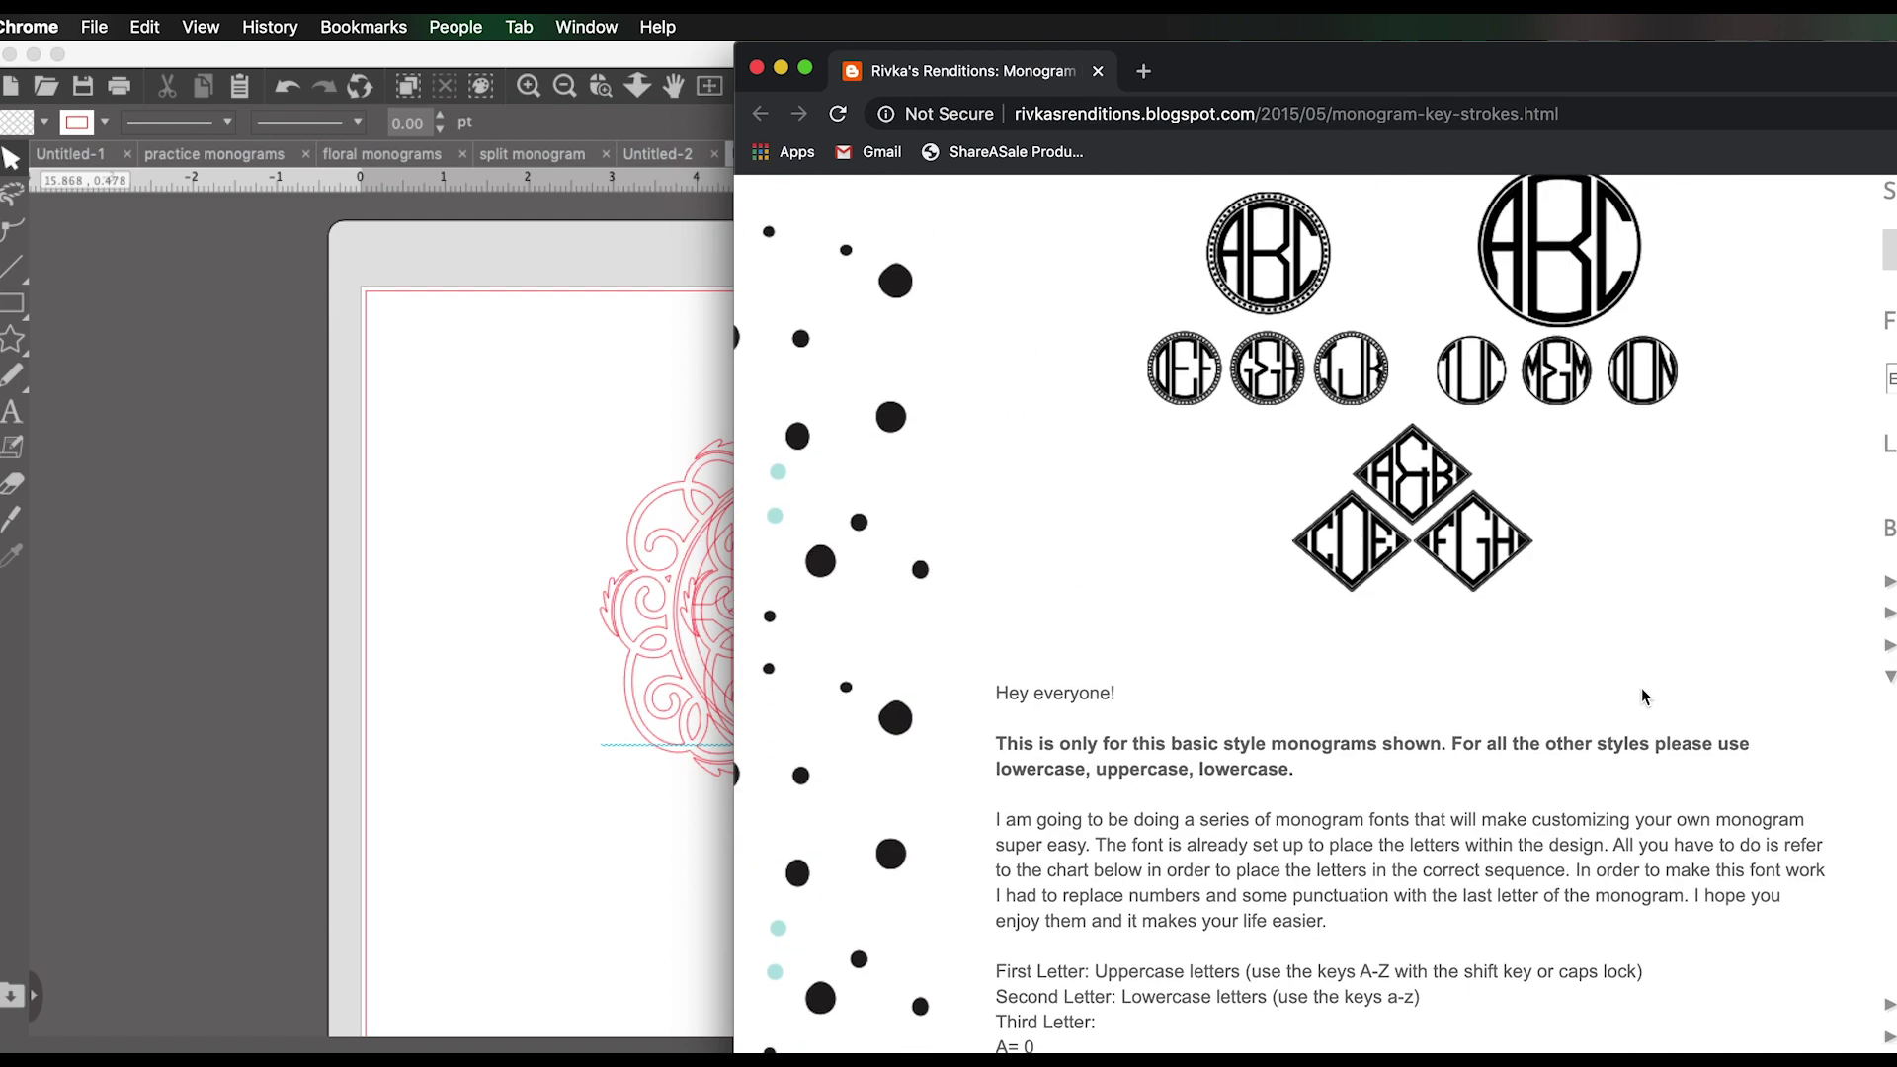
scroll(1640, 688, up, 5)
scroll(1640, 687, down, 10)
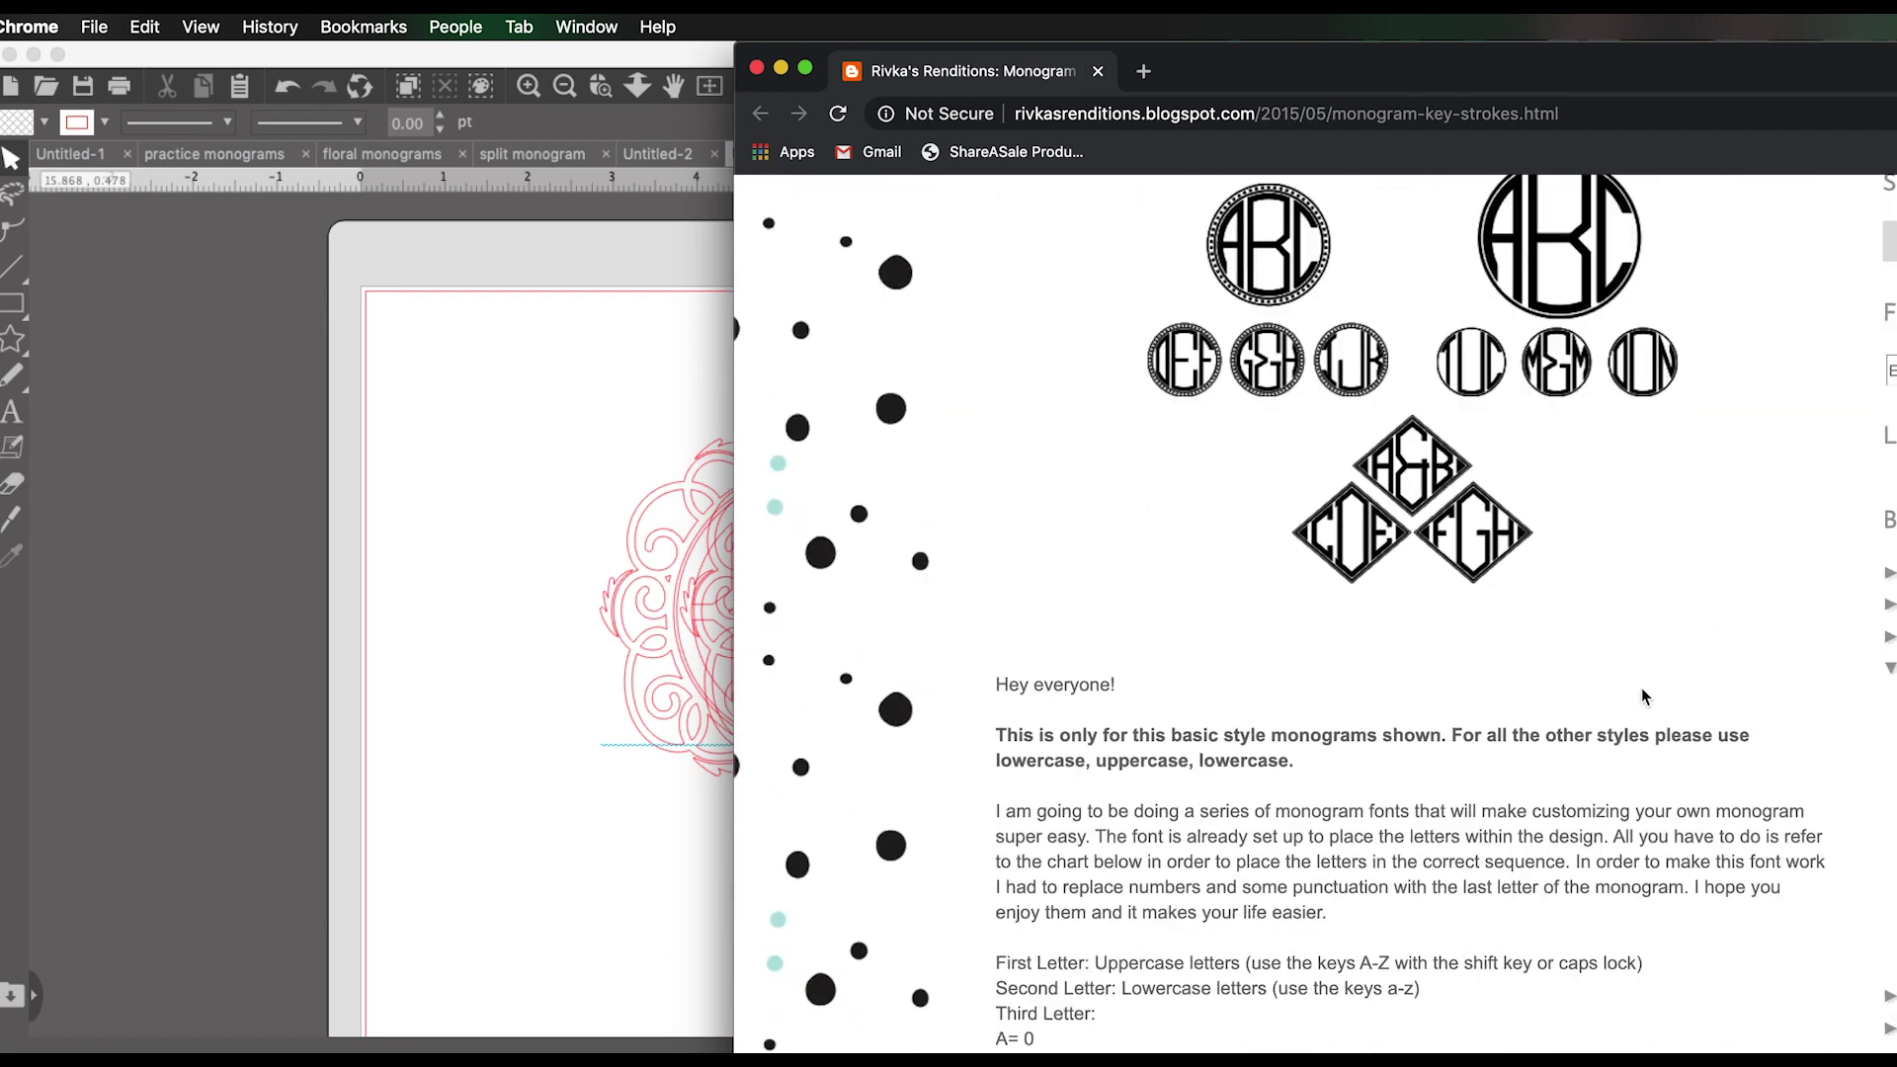
scroll(1642, 689, down, 5)
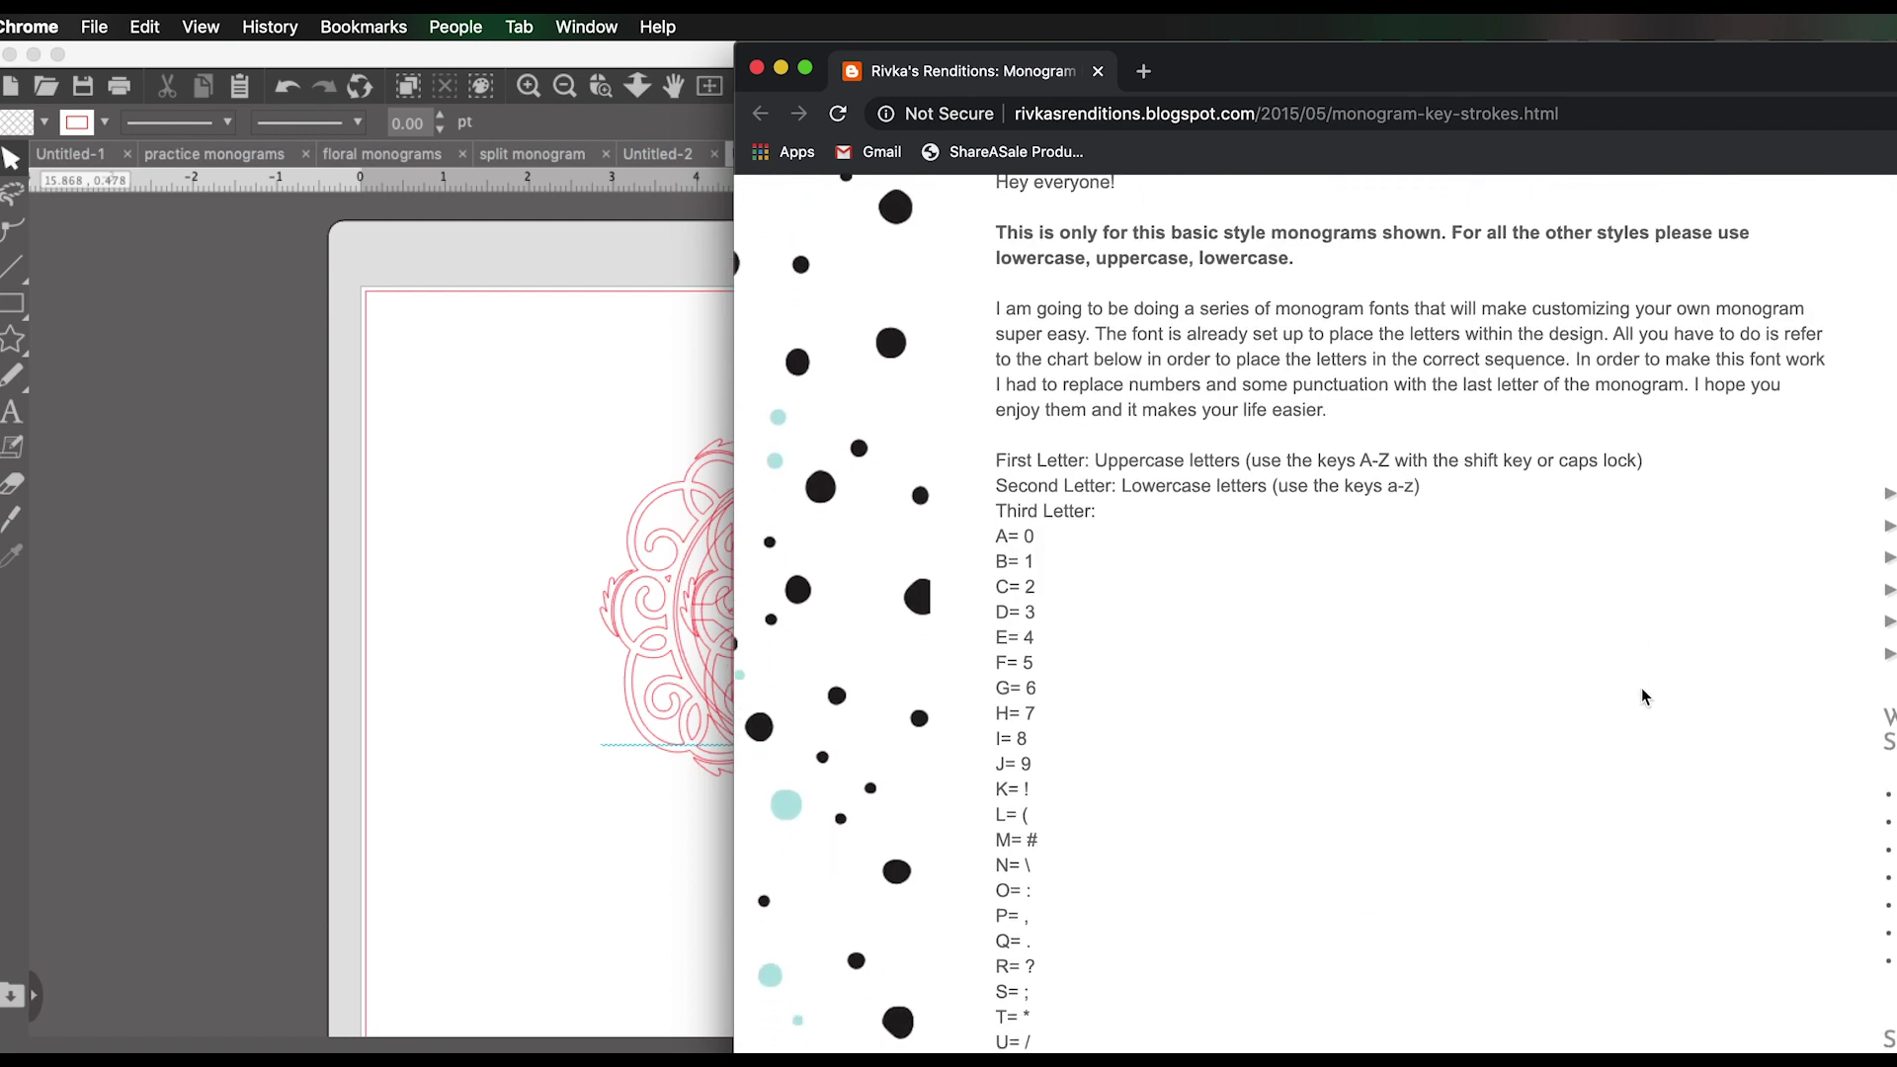
scroll(1640, 688, down, 3)
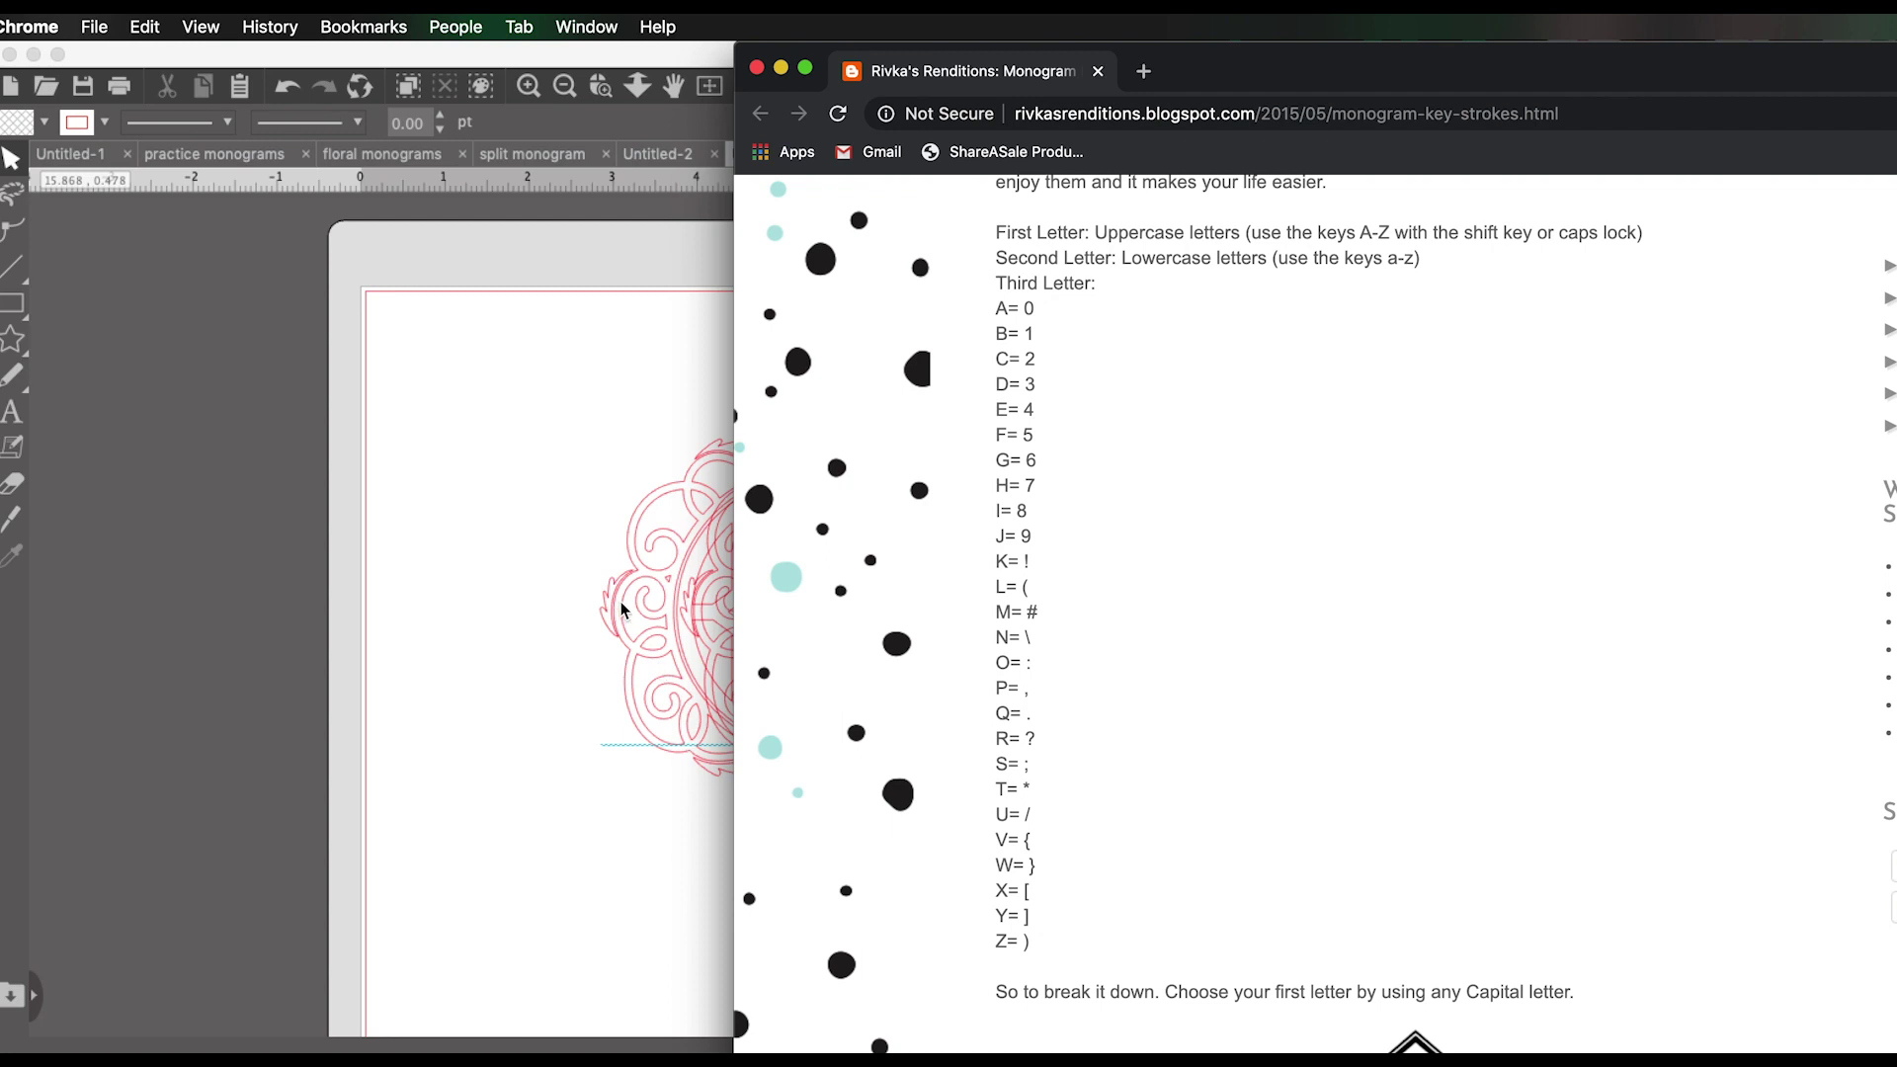
Highlight the letter rules down to K, then return to the monogram design.
drag(1029, 554, 996, 227)
click(1057, 577)
click(582, 585)
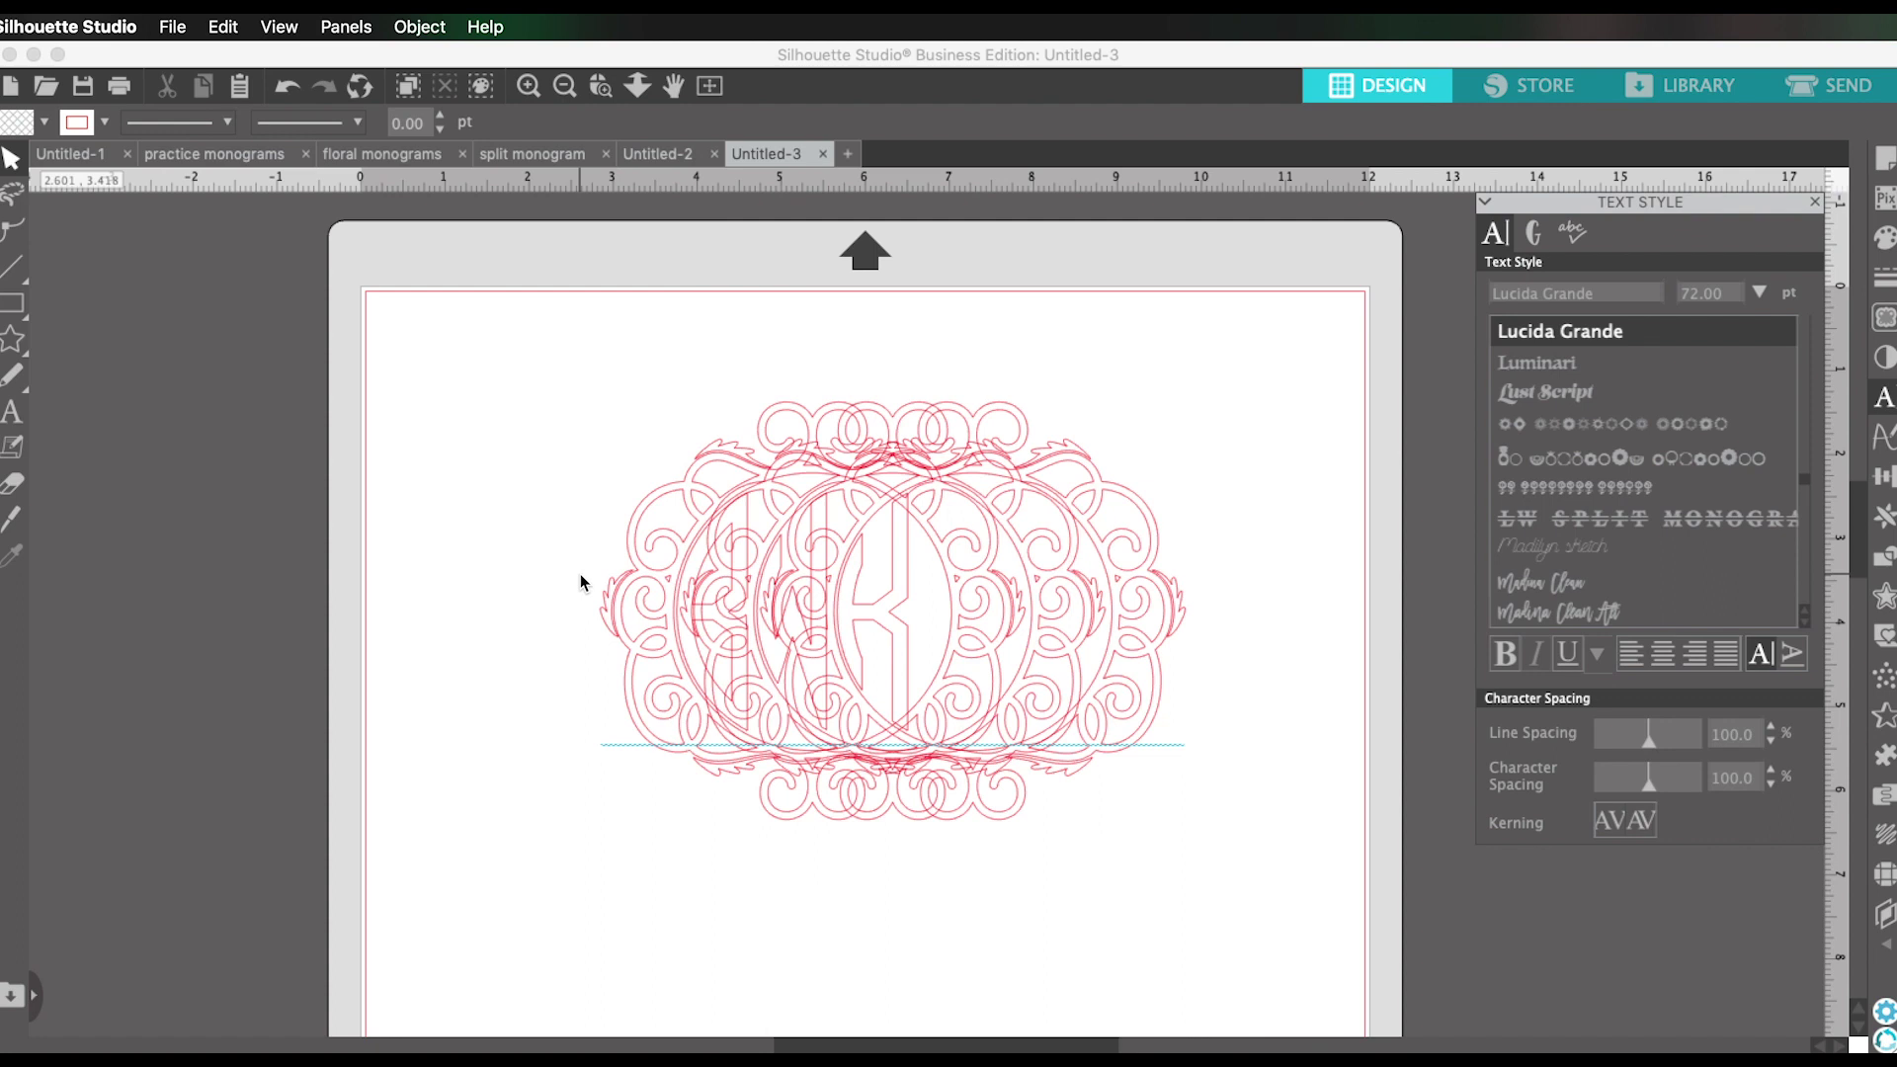
Retype the K and W in the monogram text so it reads BWK.
double_click(1105, 656)
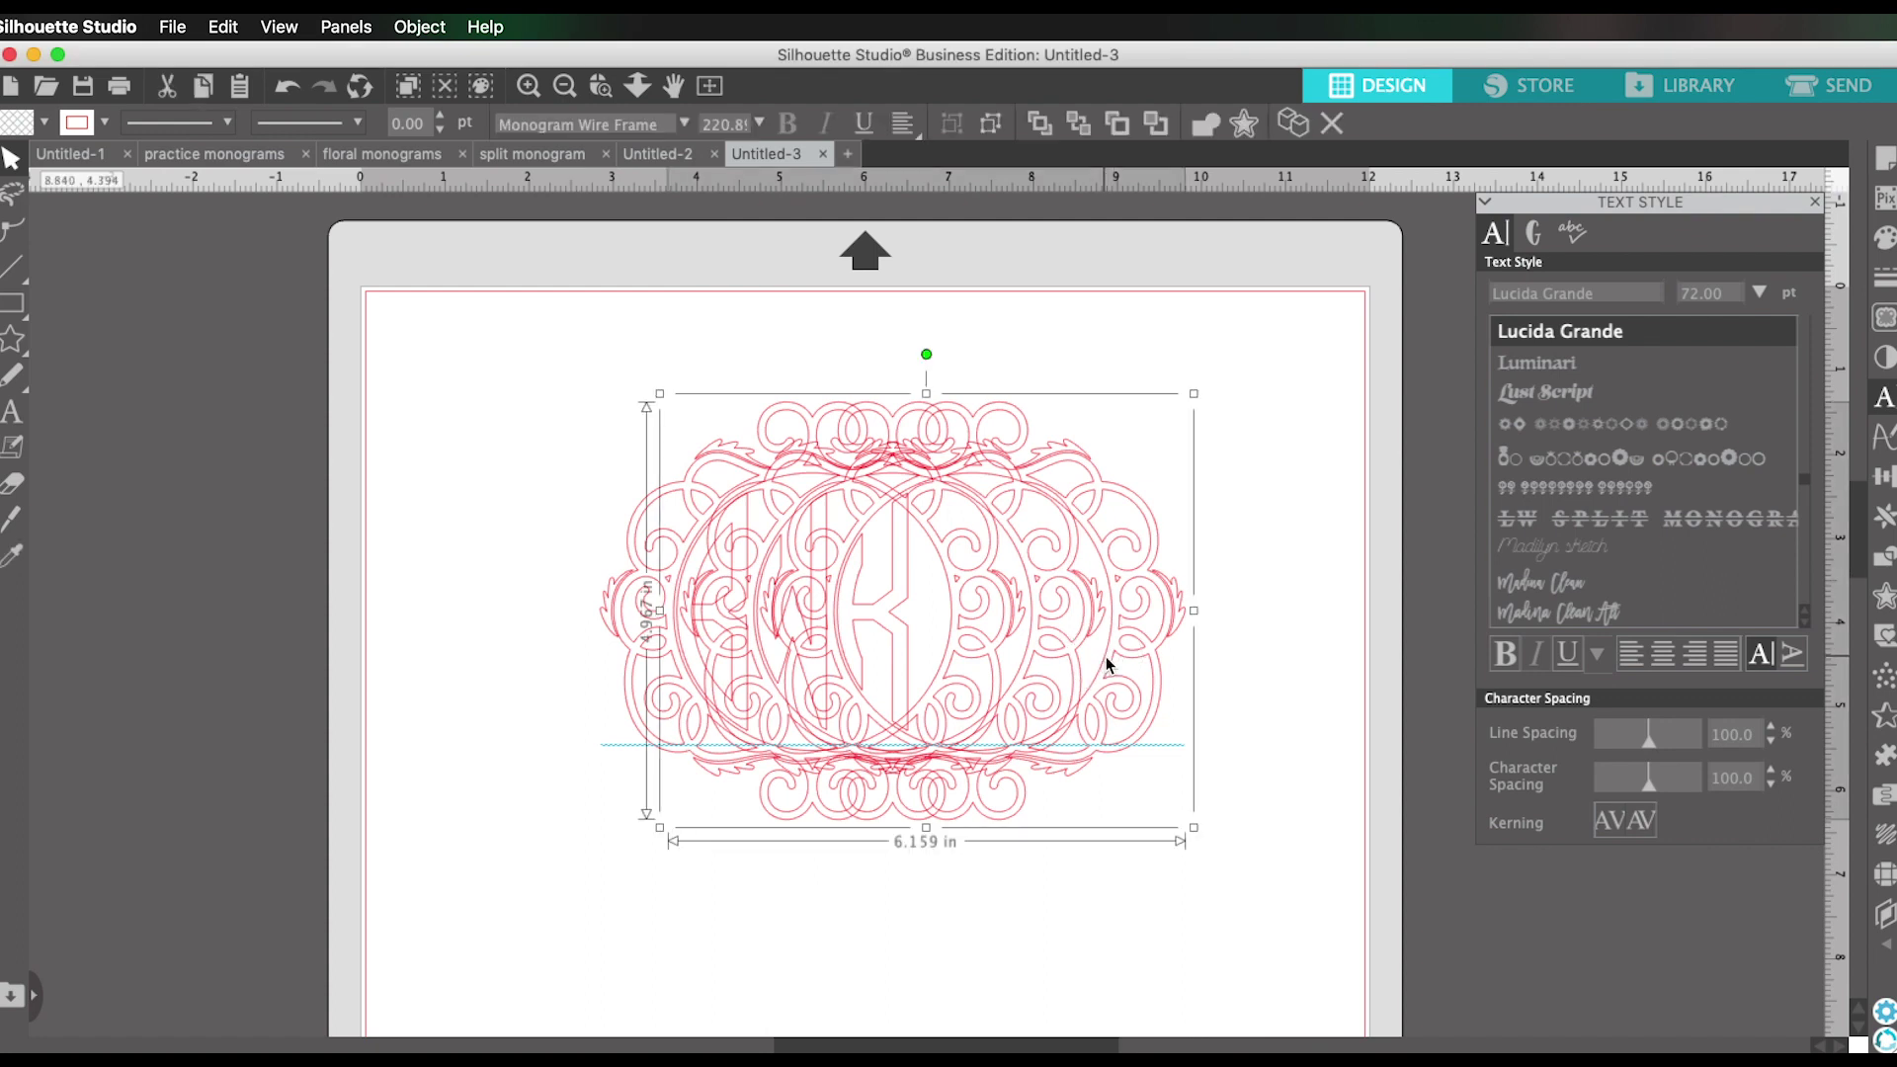
key(BackSpace)
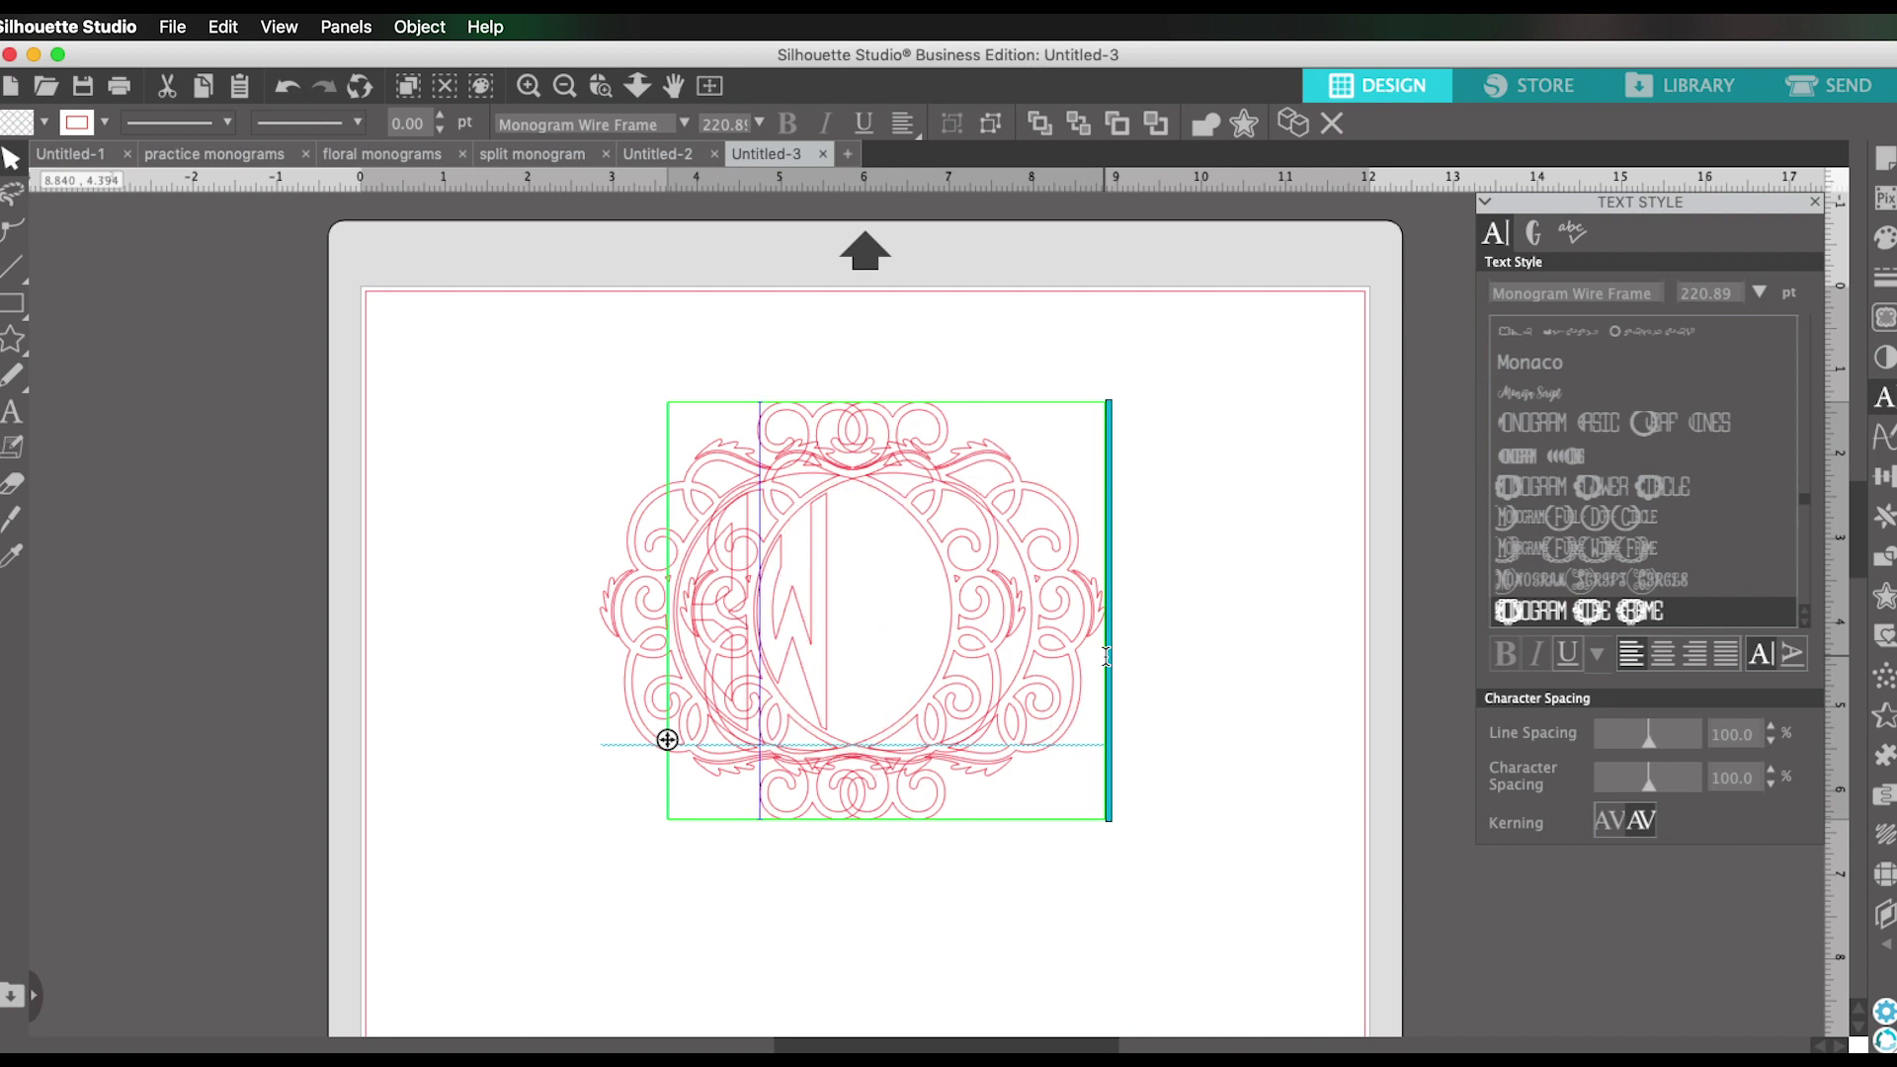
text(K)
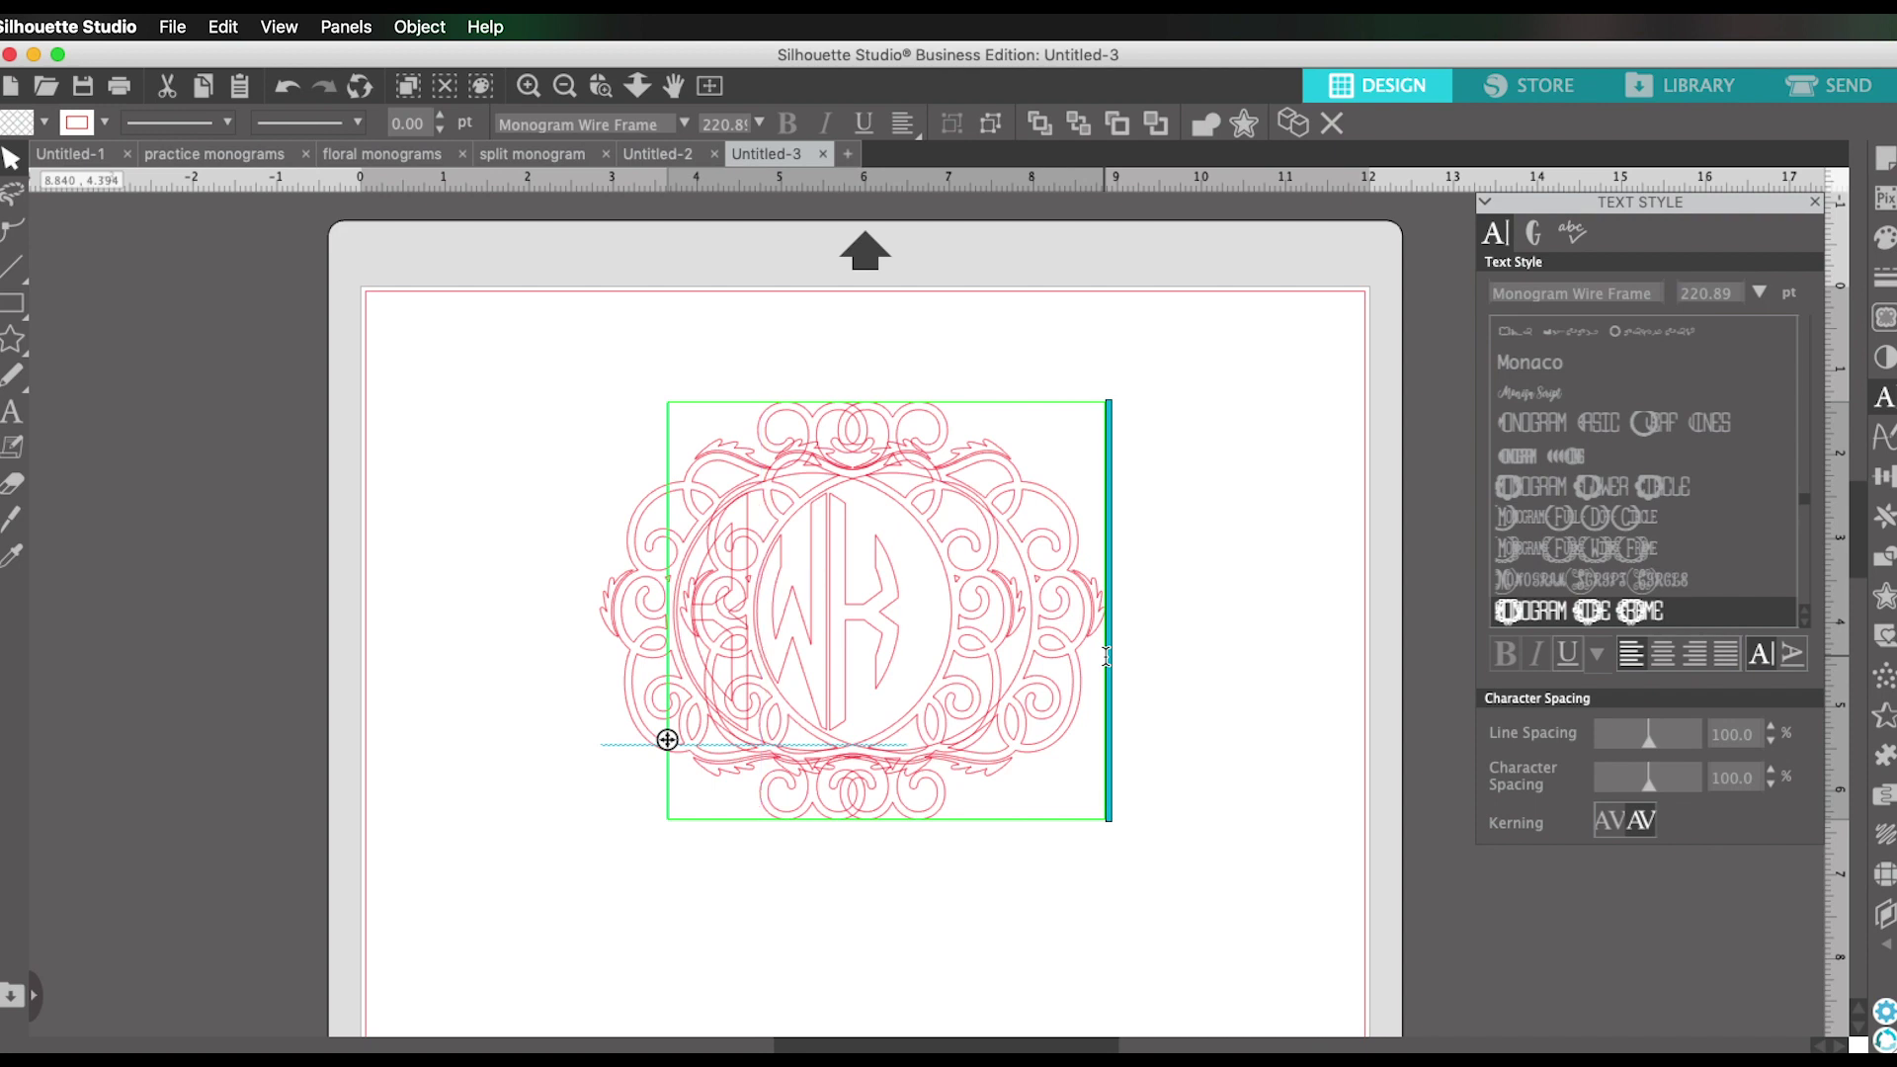
key(BackSpace)
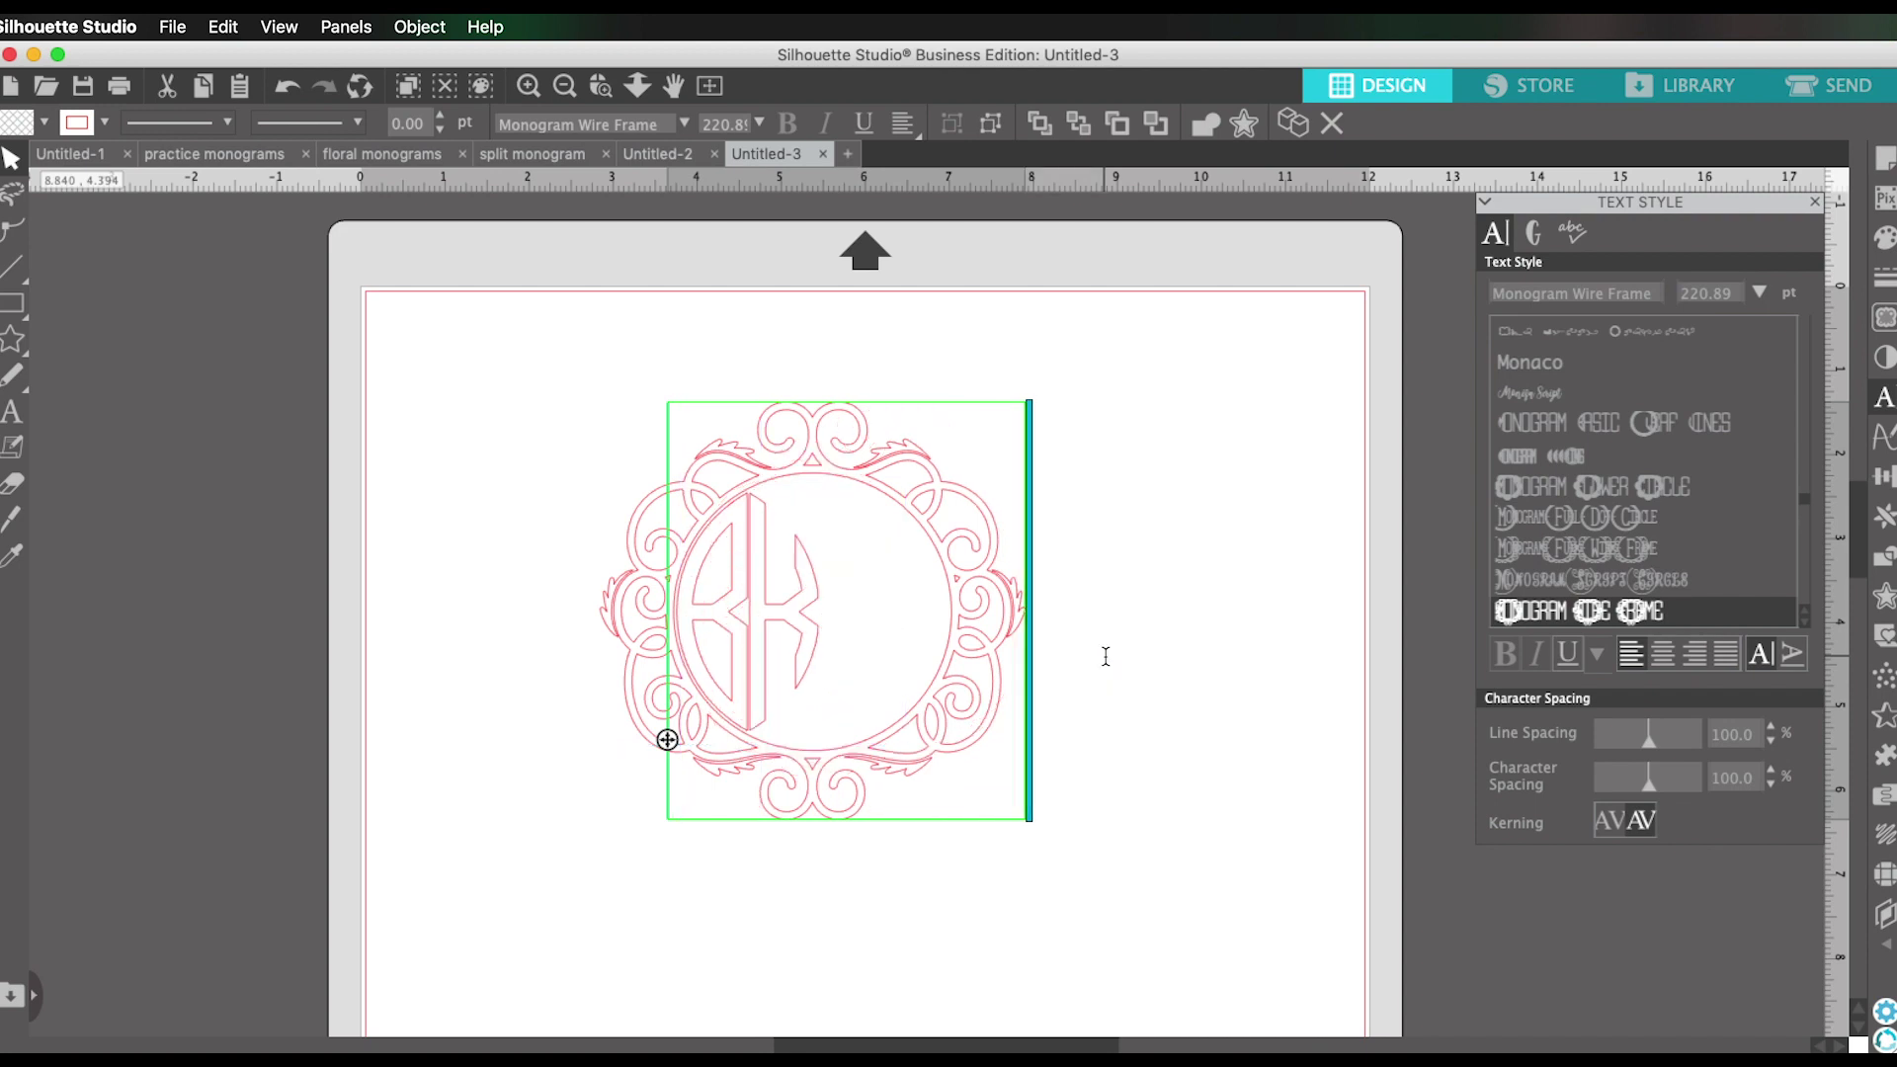
text(W)
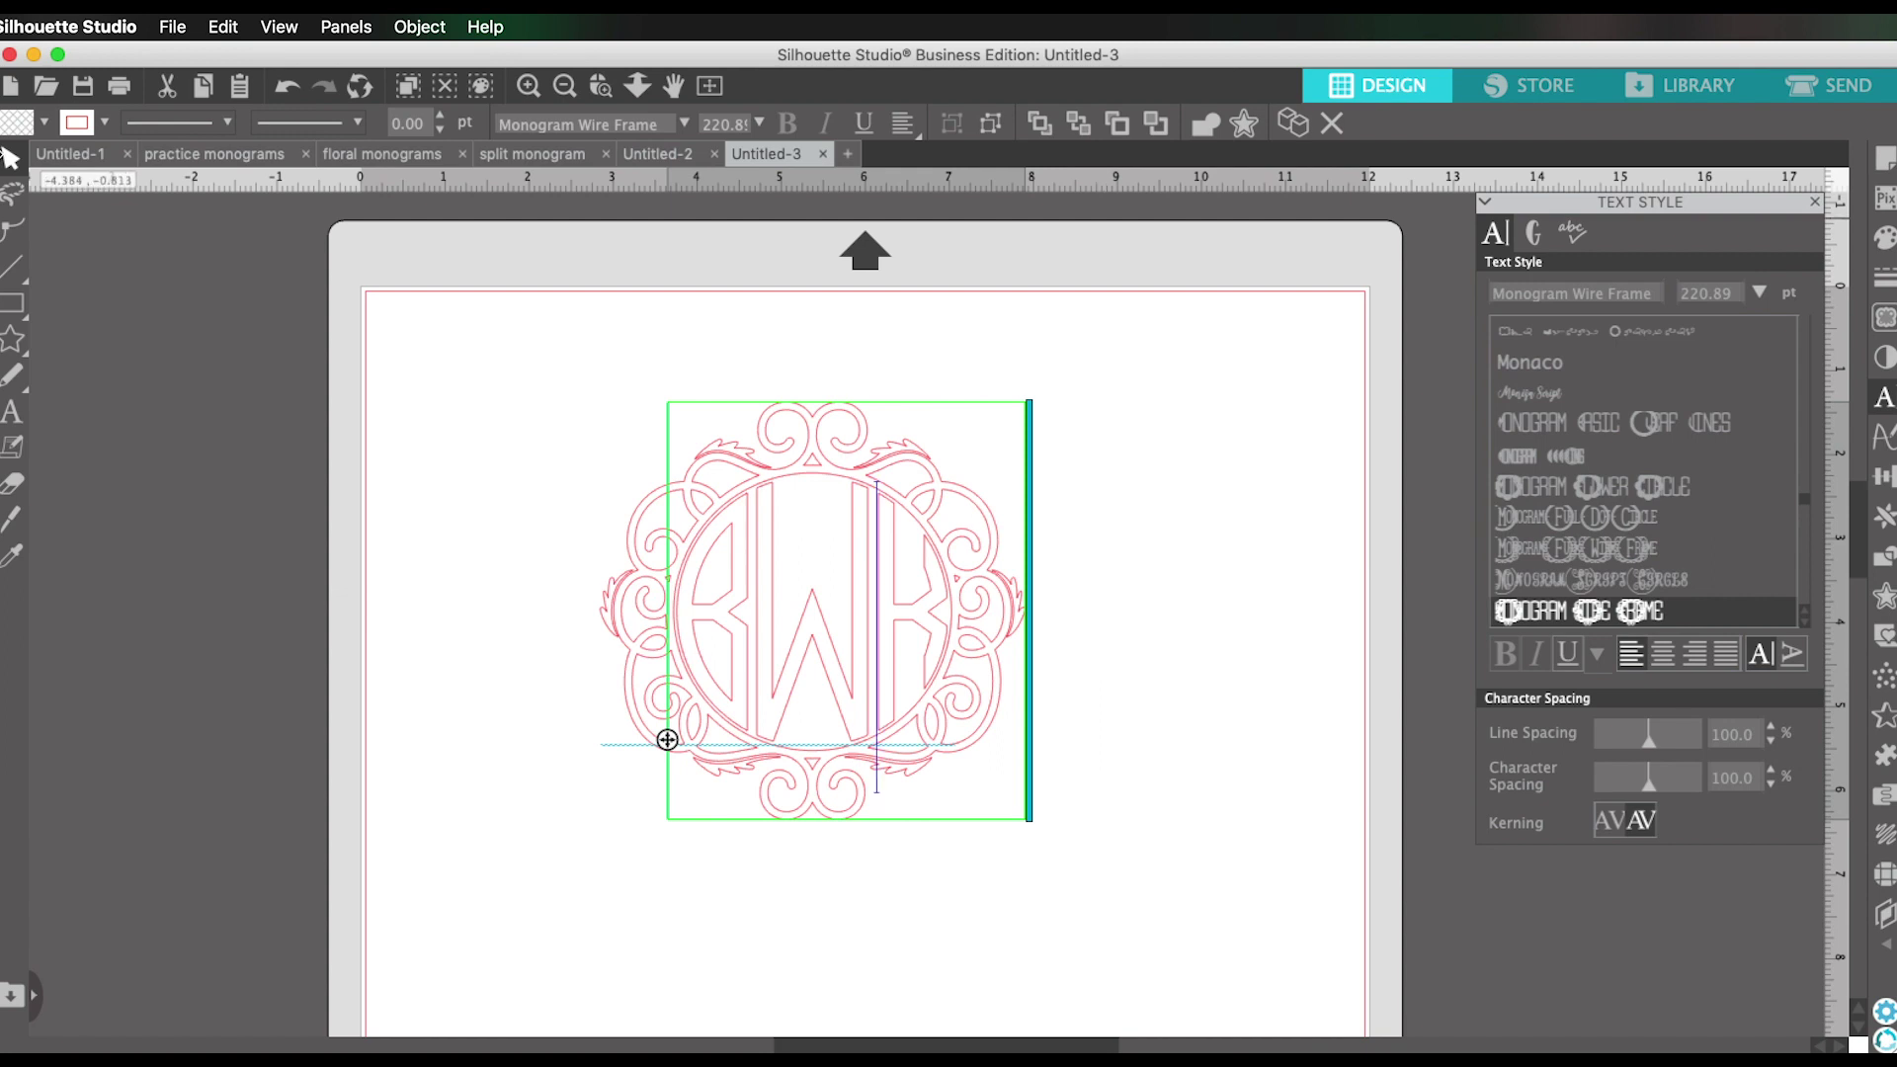
click(415, 385)
Fill the BWK wire-frame monogram solid blue.
click(893, 517)
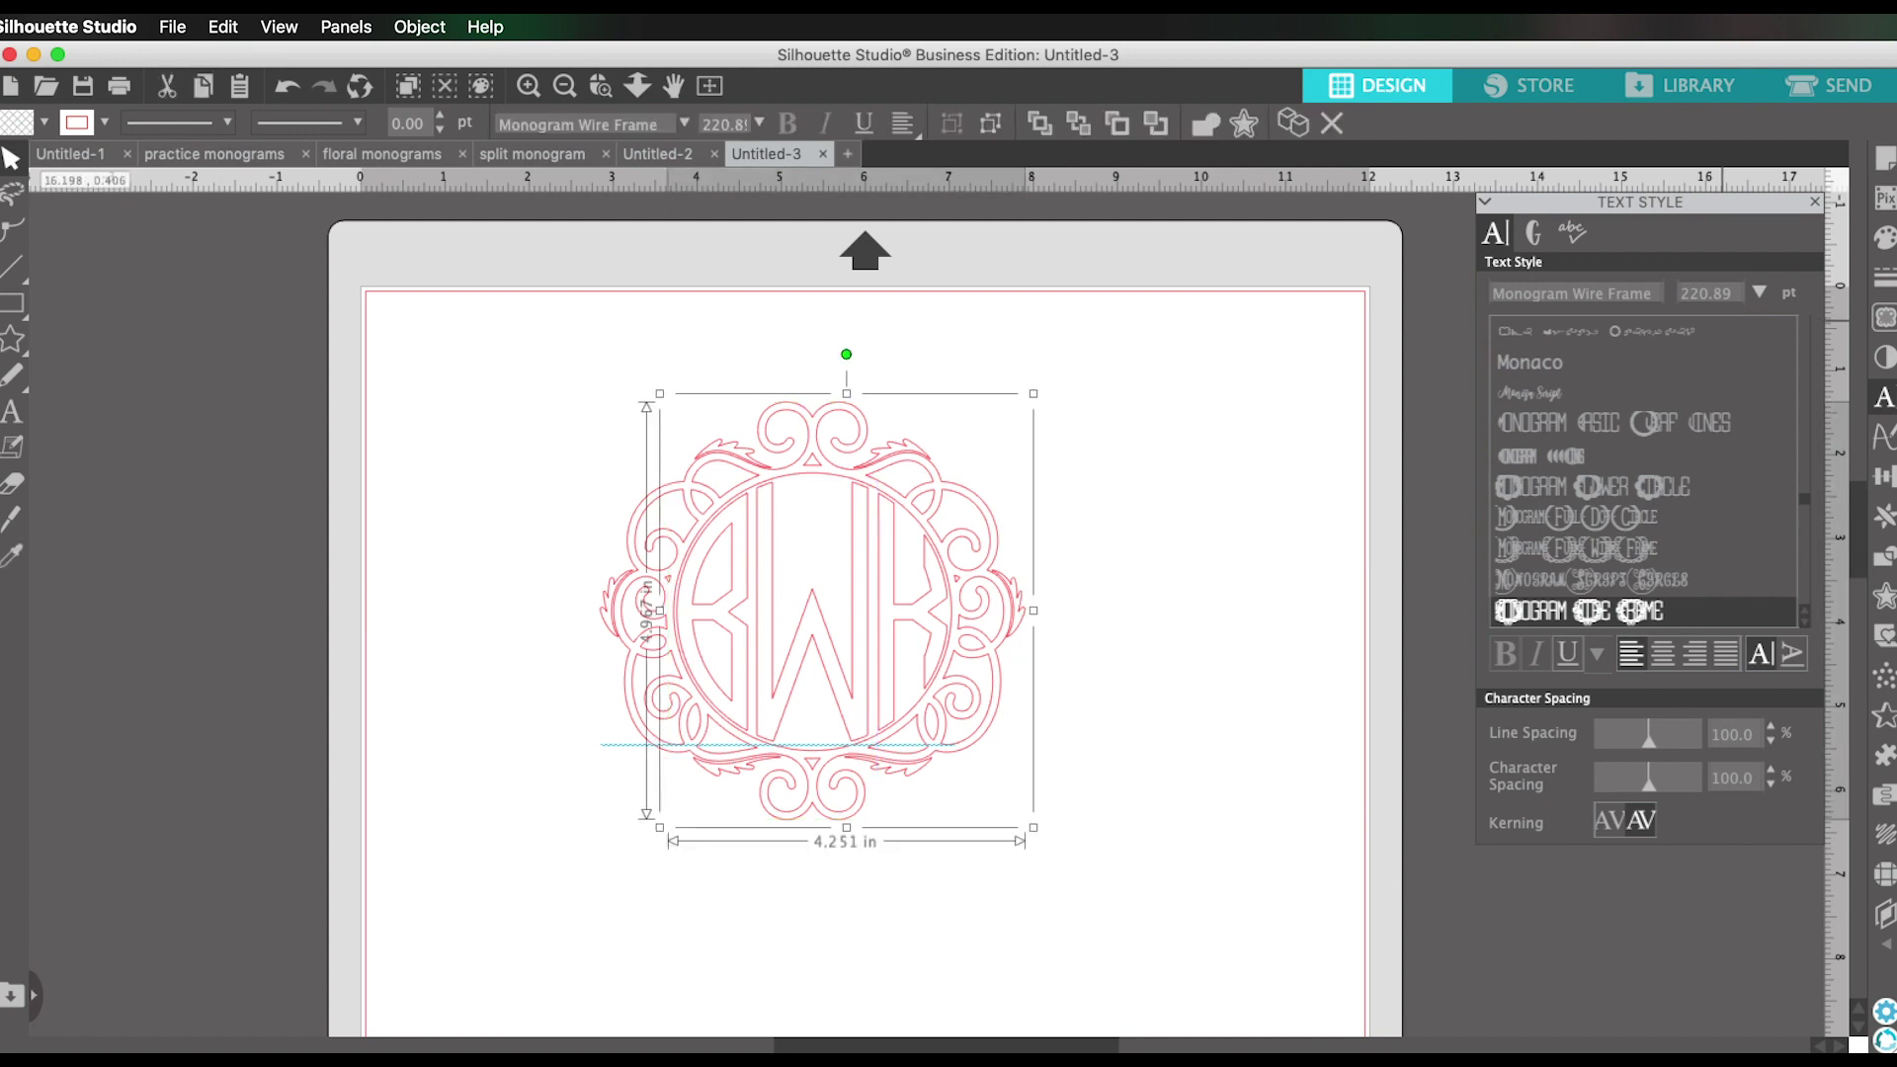
click(1884, 237)
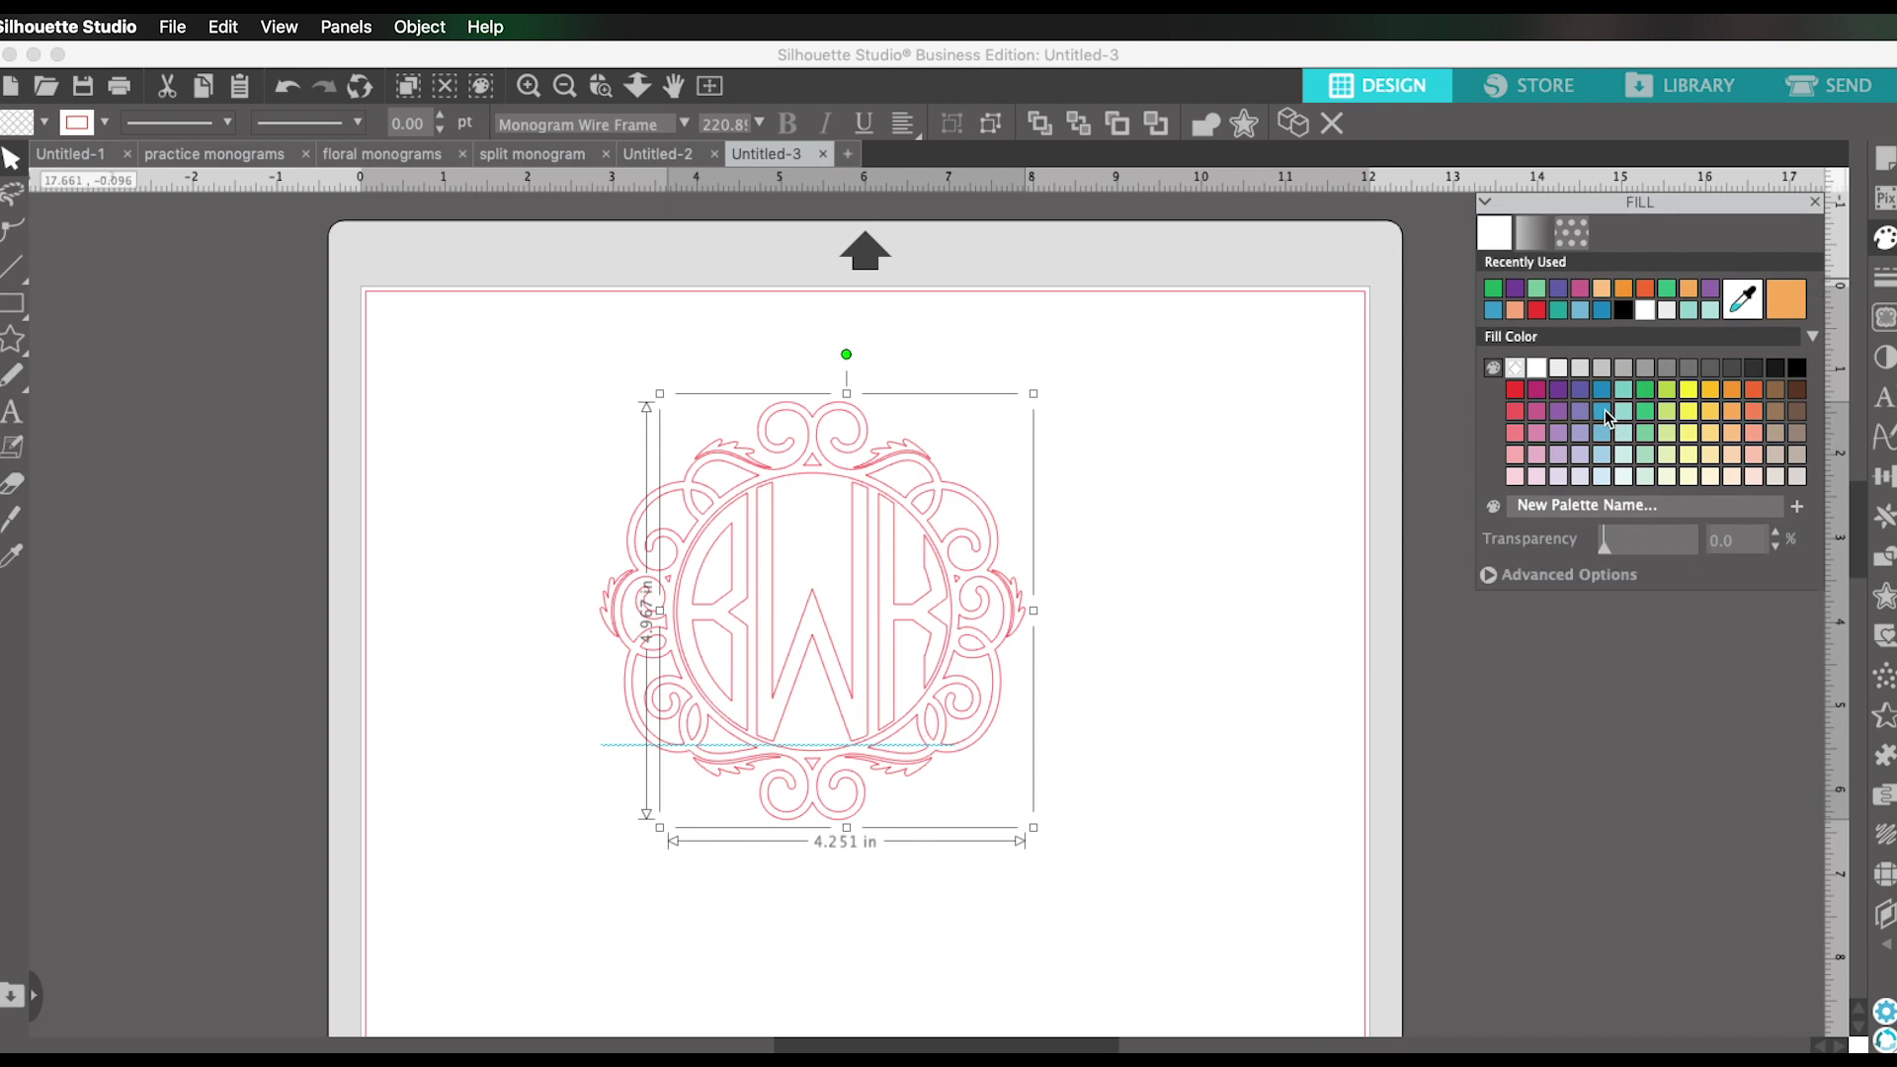
click(1602, 390)
click(1007, 763)
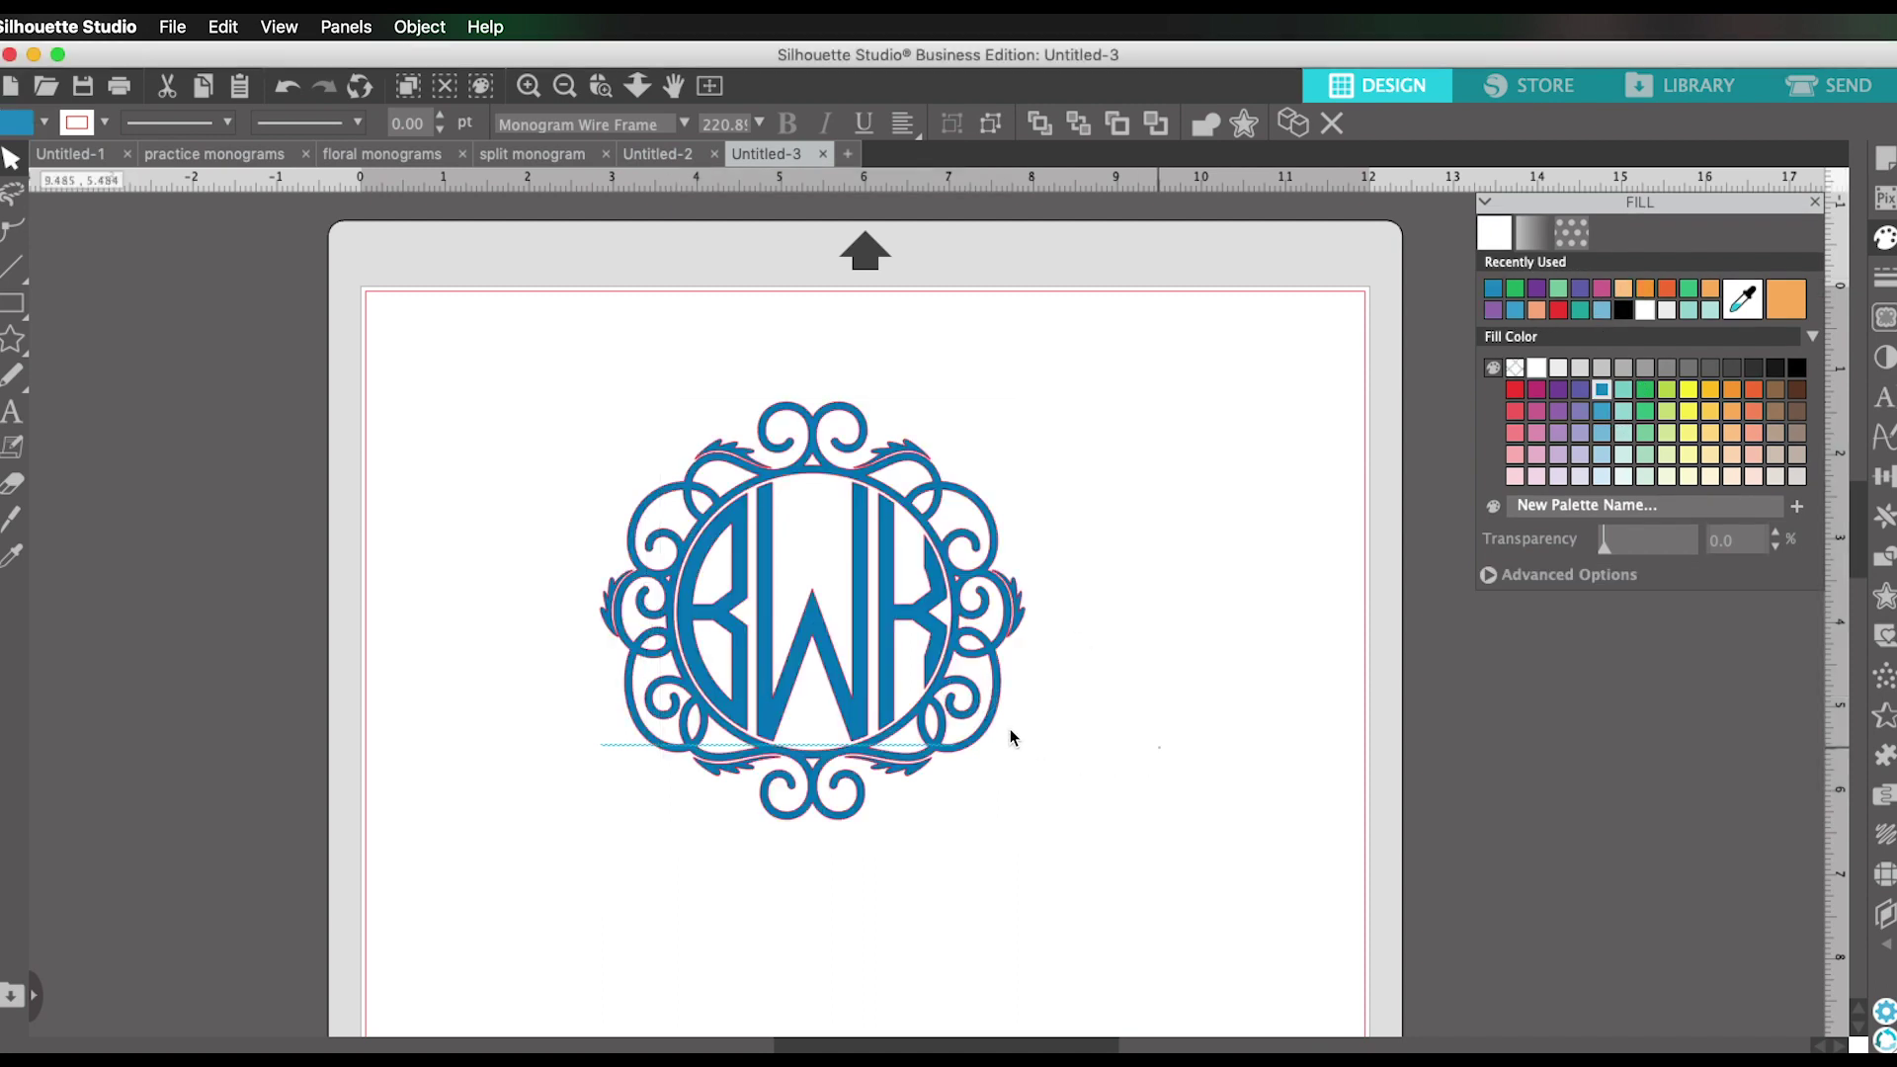
click(990, 726)
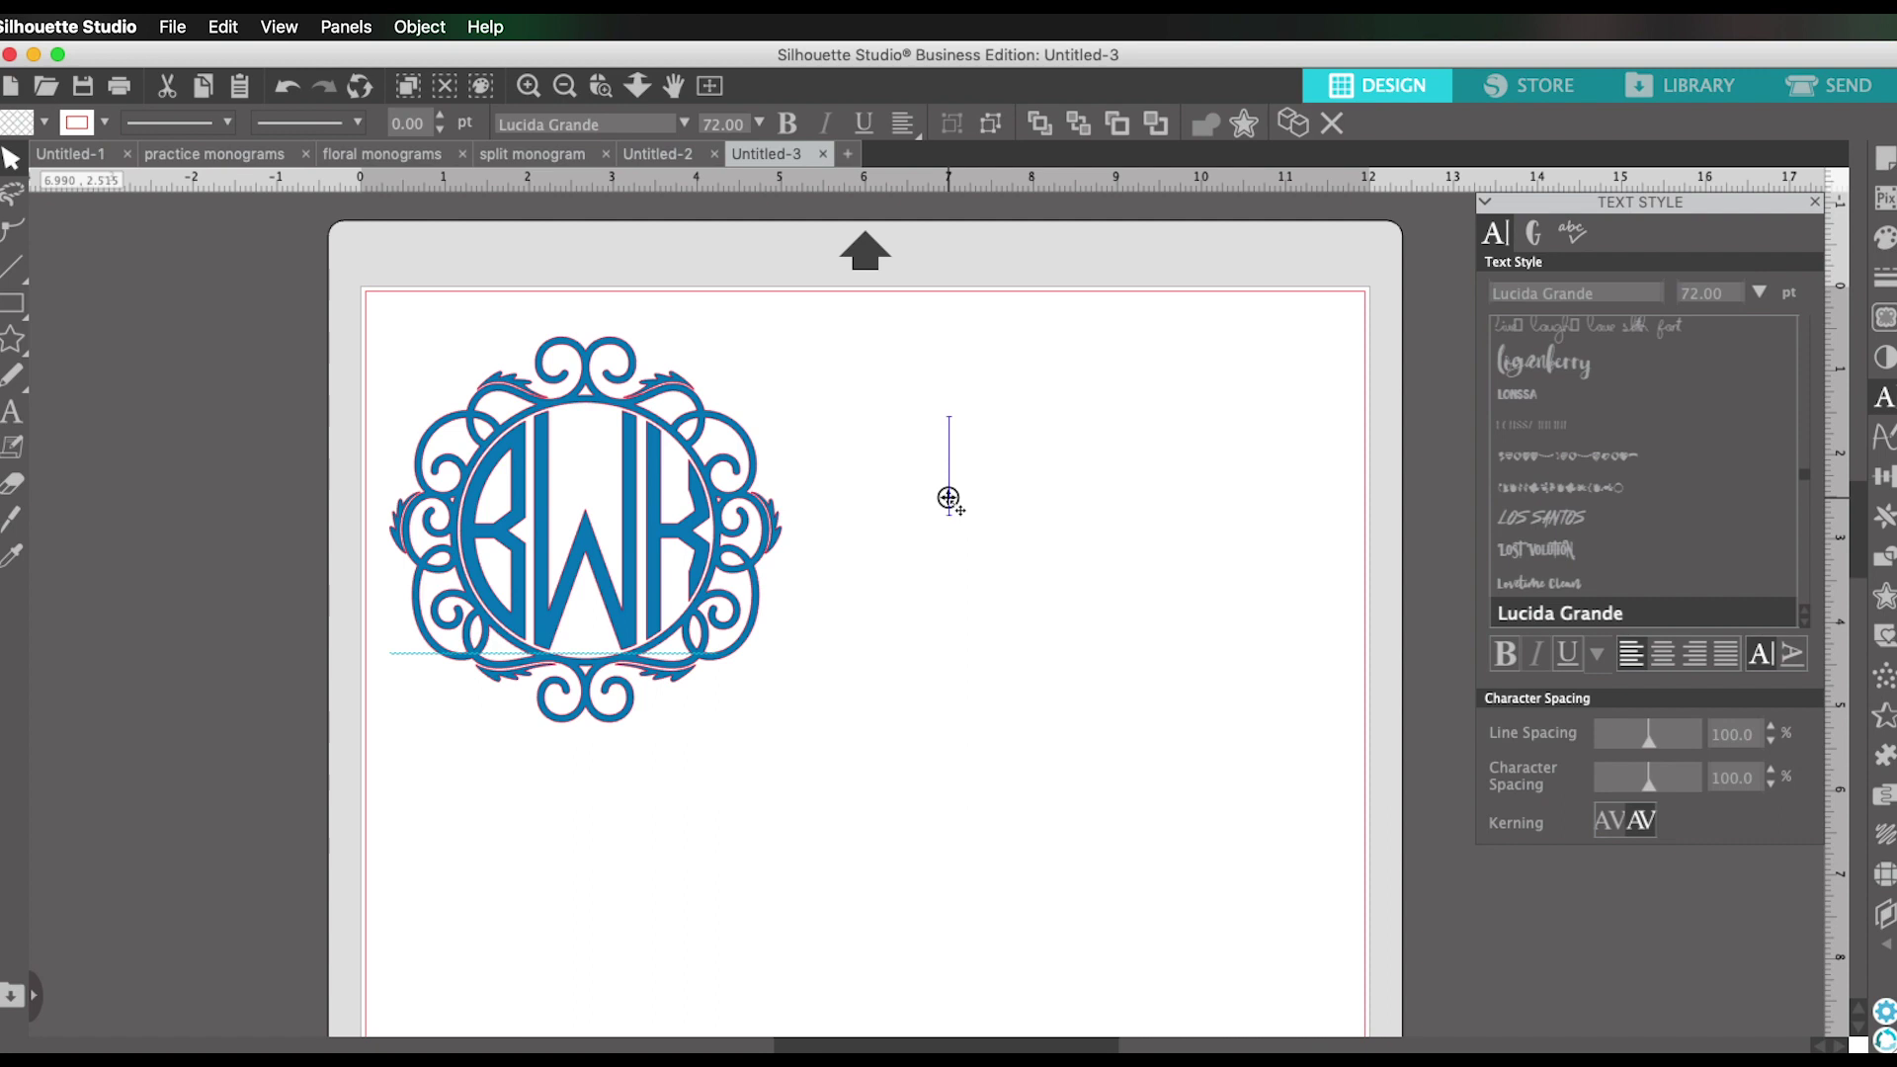
Type Bw! as new text and set it in the Monogram Wire Frame font.
text(B)
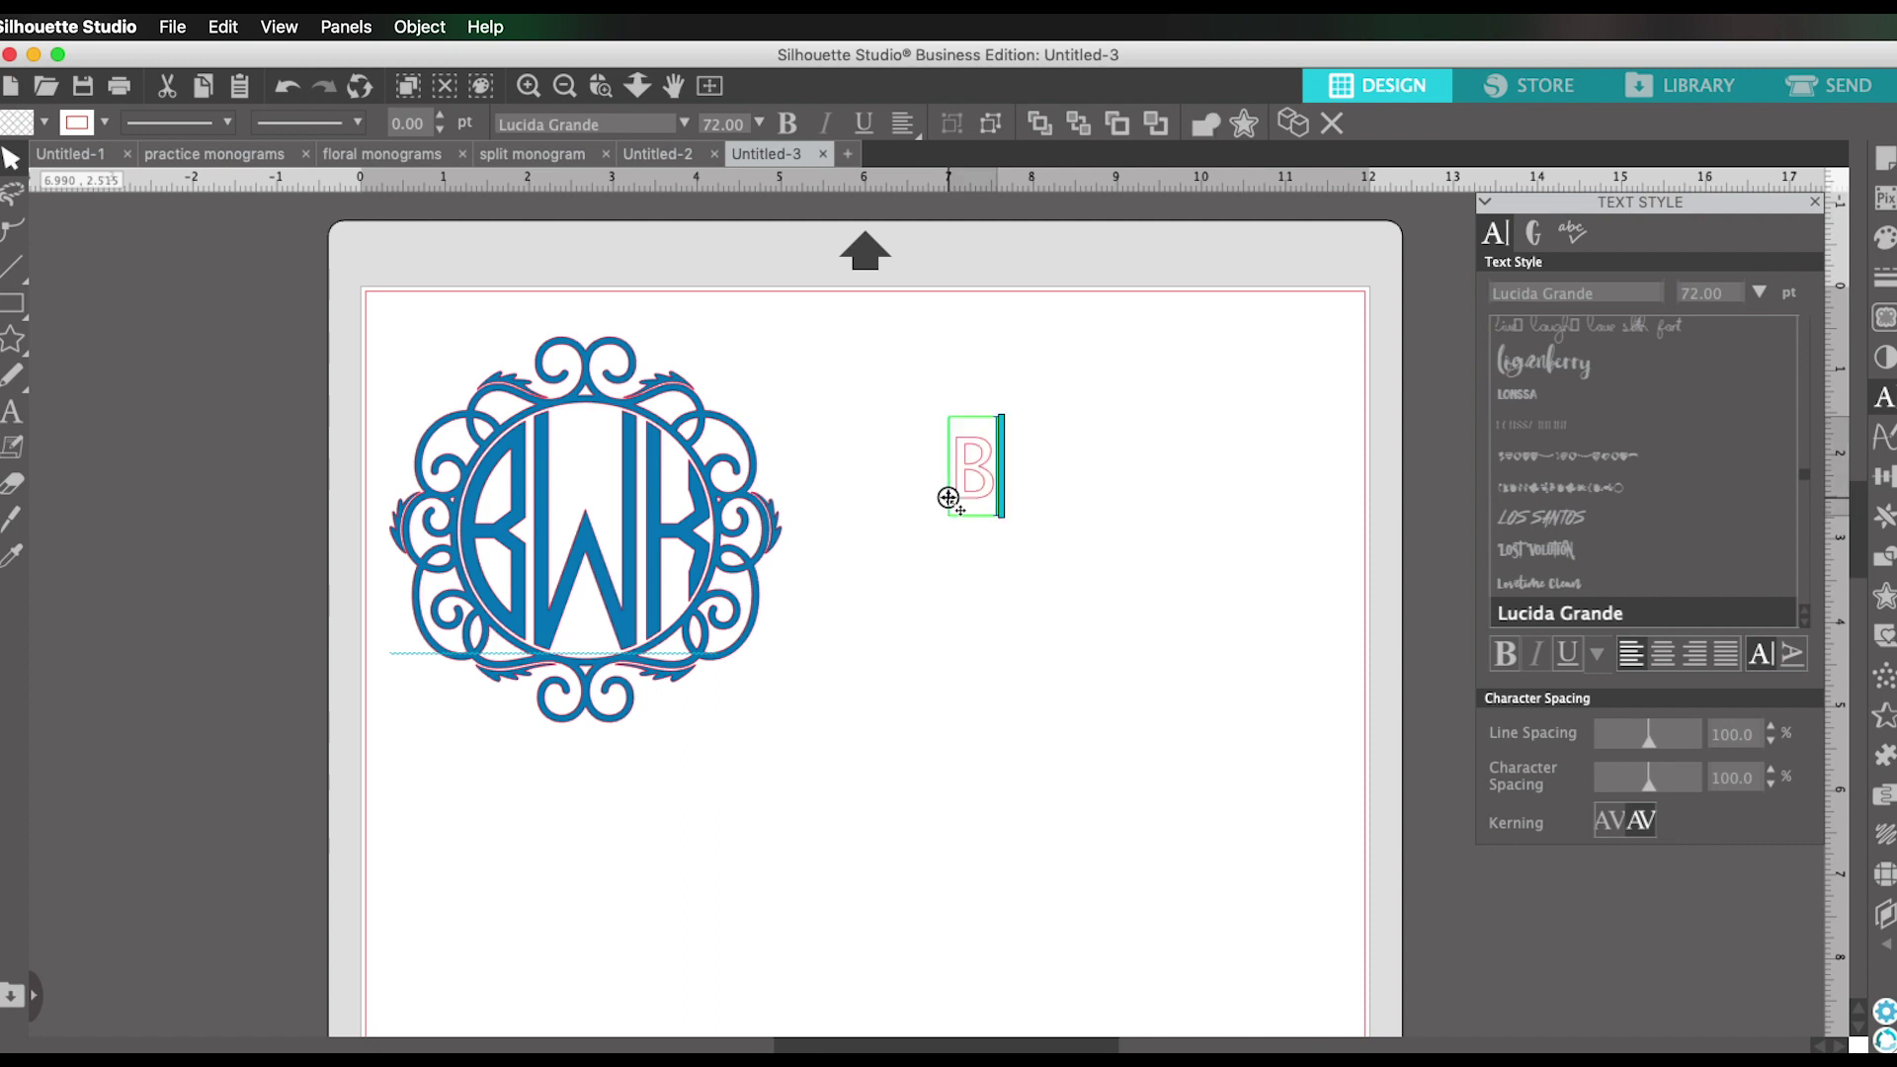
text(w)
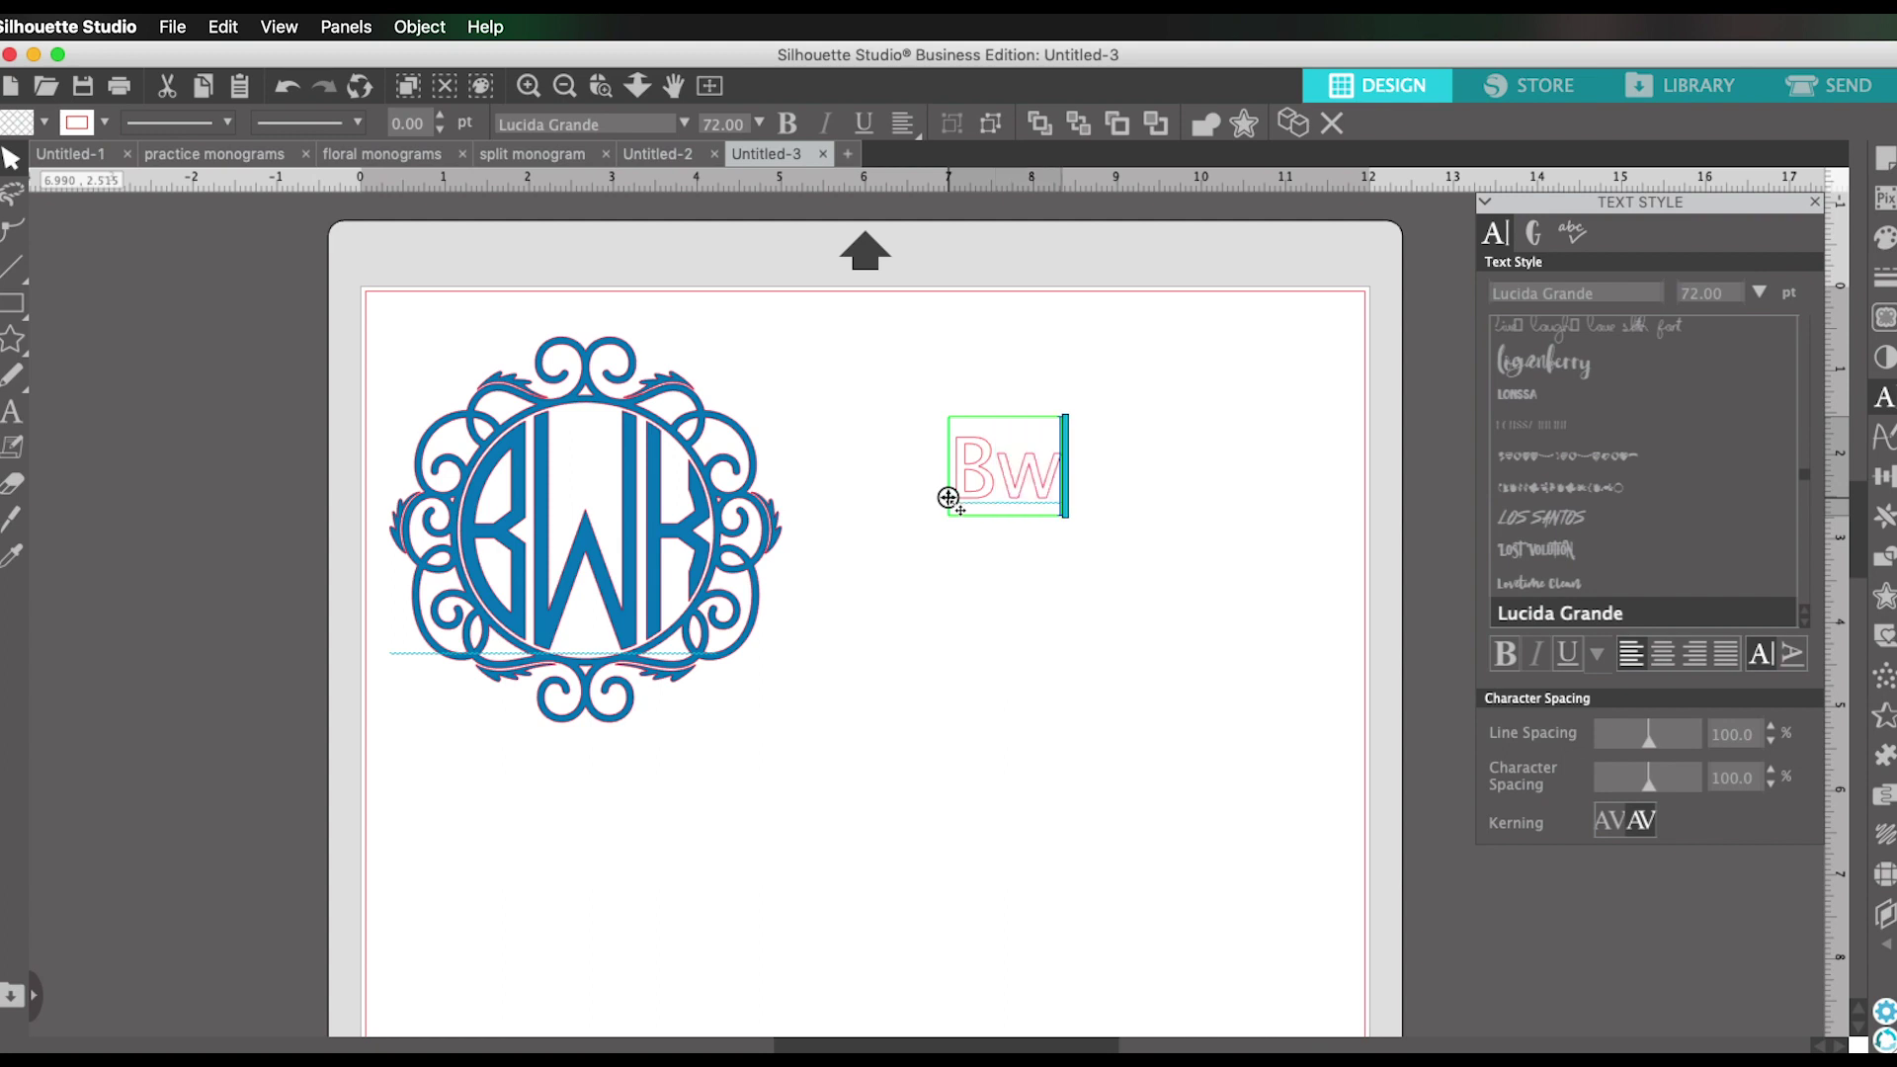
text(!)
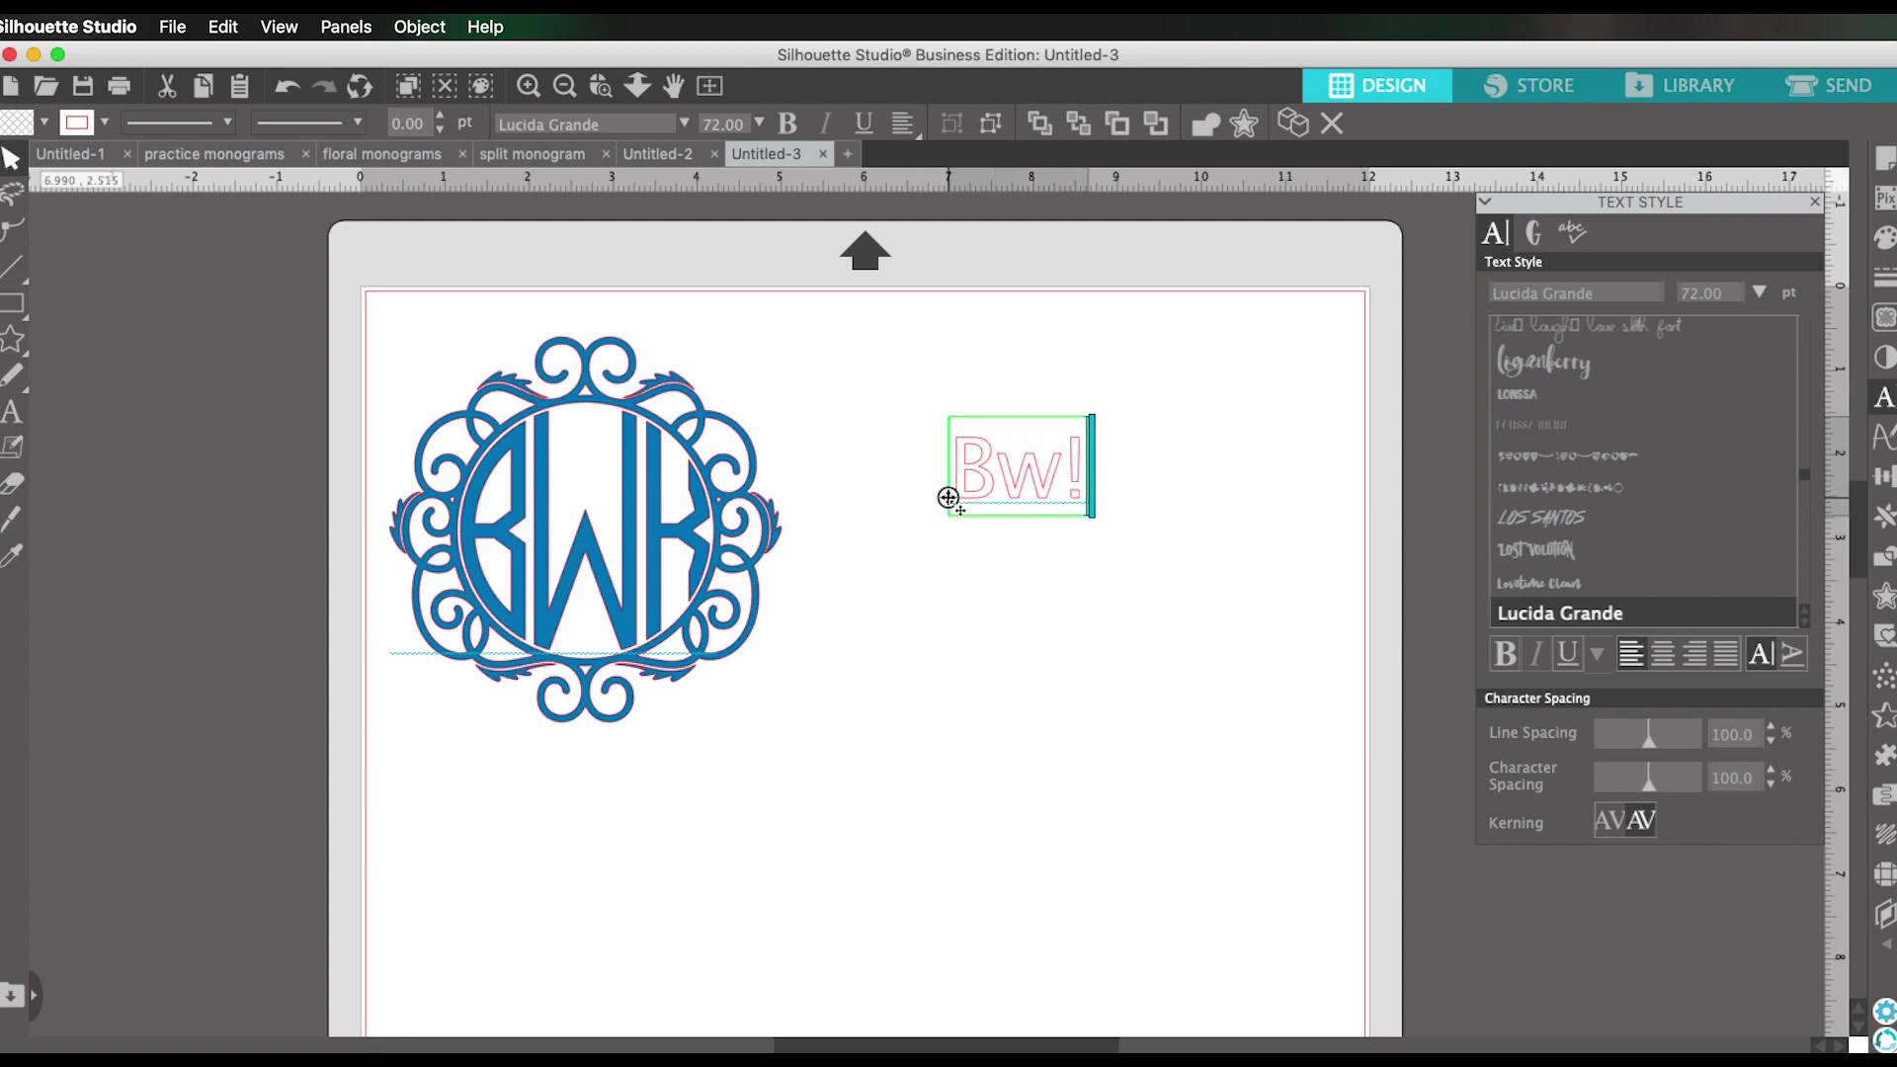
key(shift+Left)
key(shift+Left)
key(shift+Left)
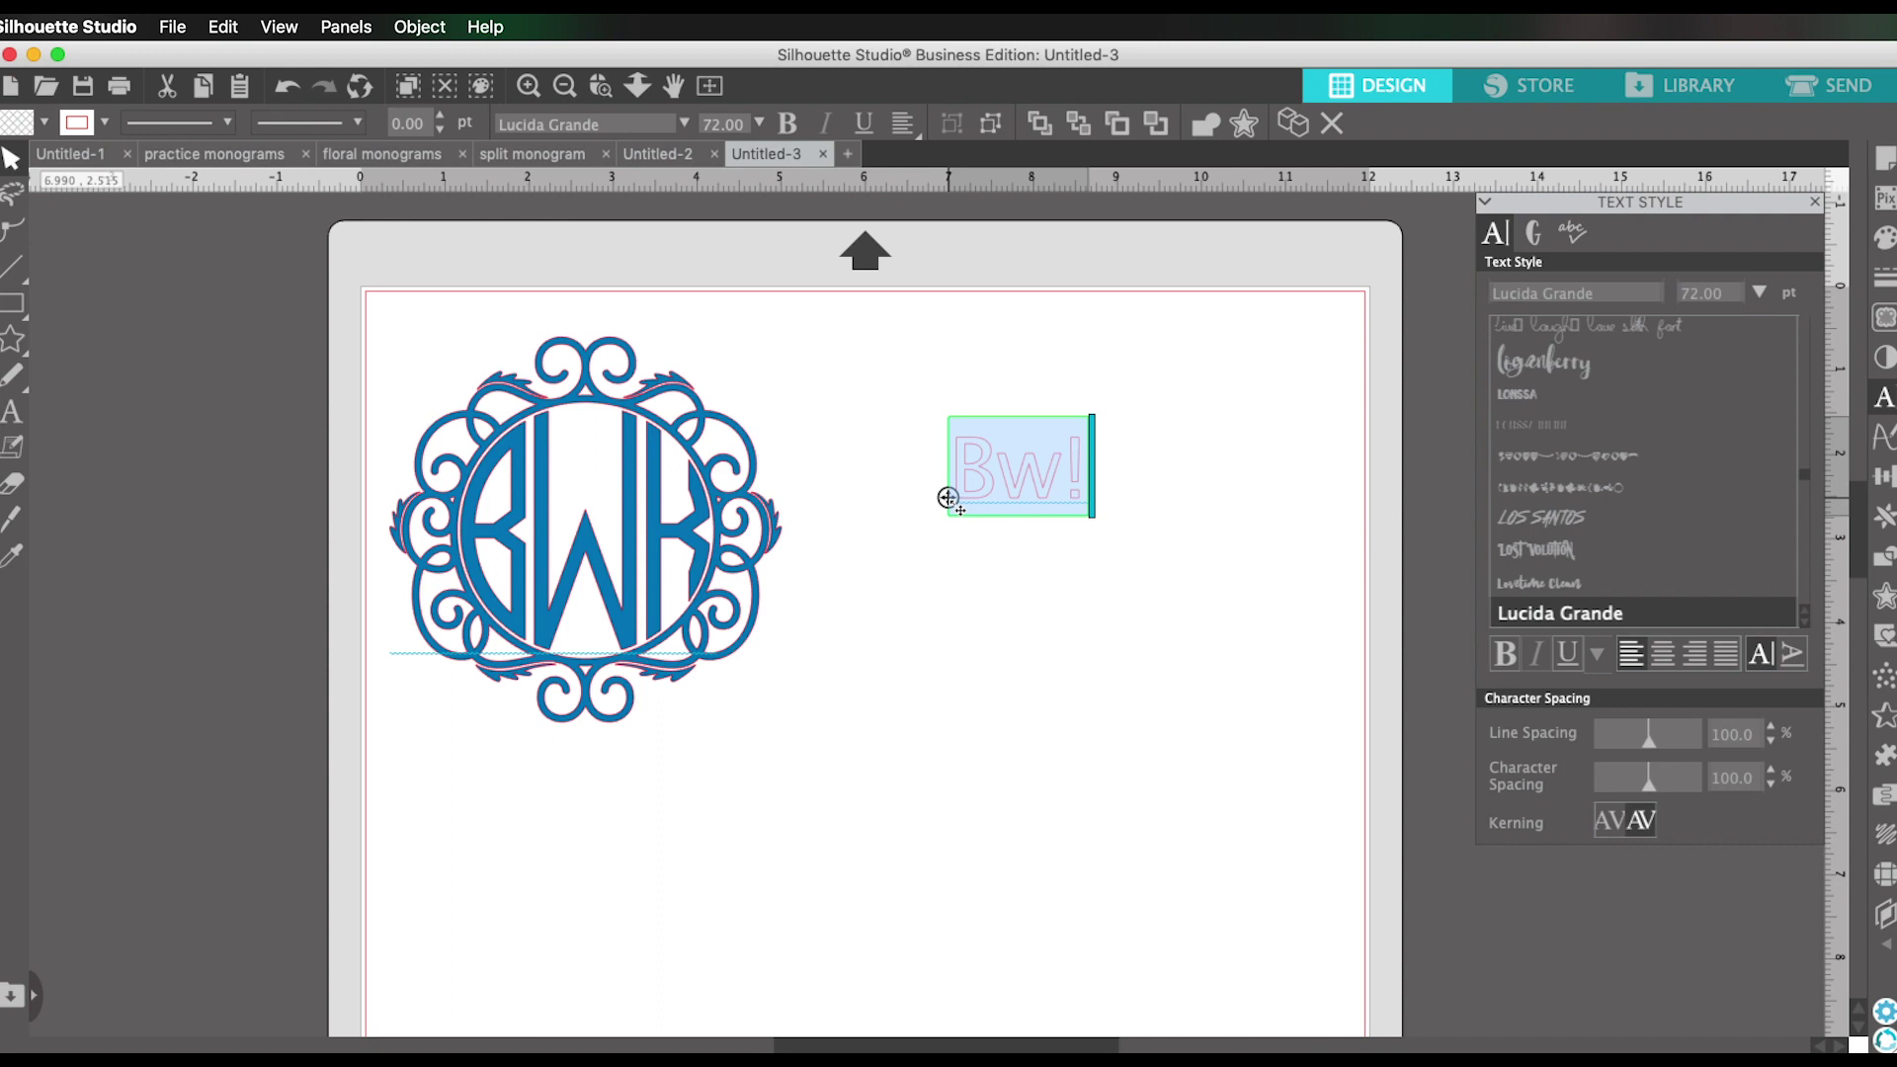
drag(1804, 479, 1804, 499)
click(1660, 511)
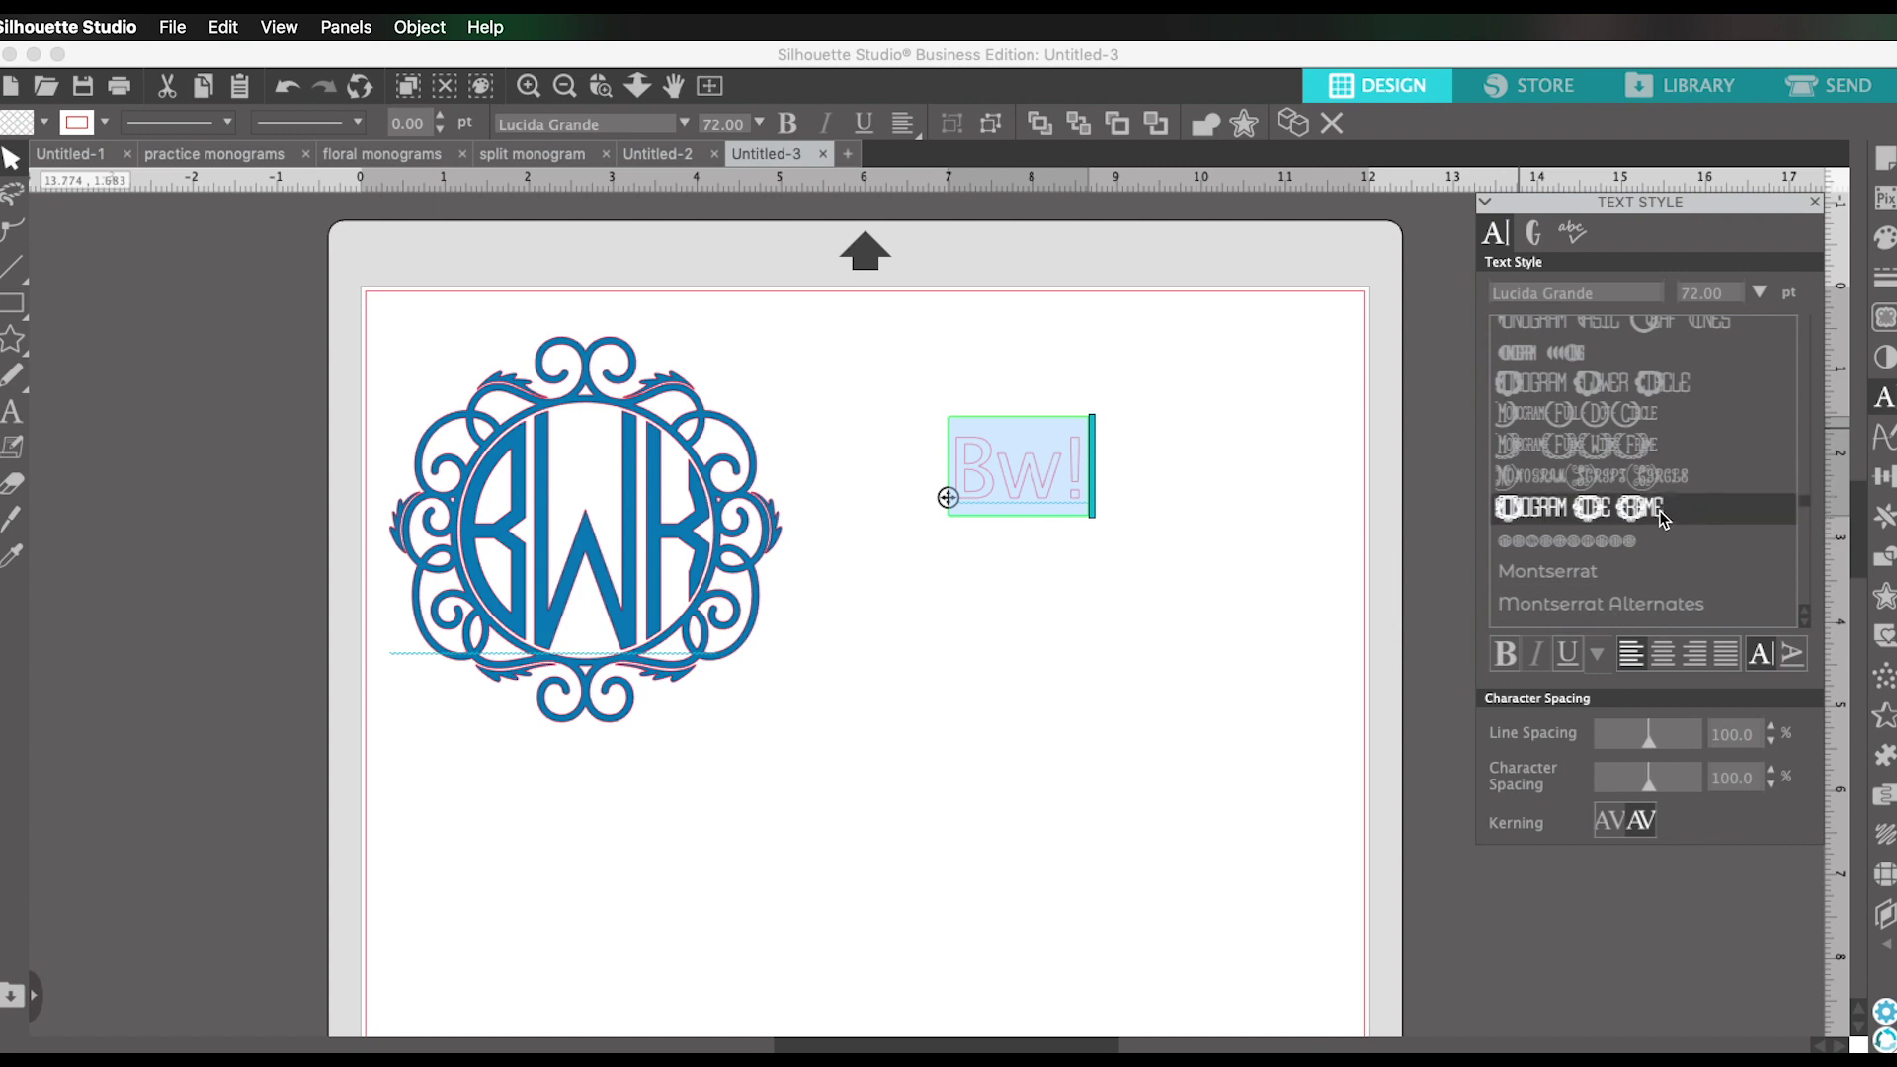
click(1065, 524)
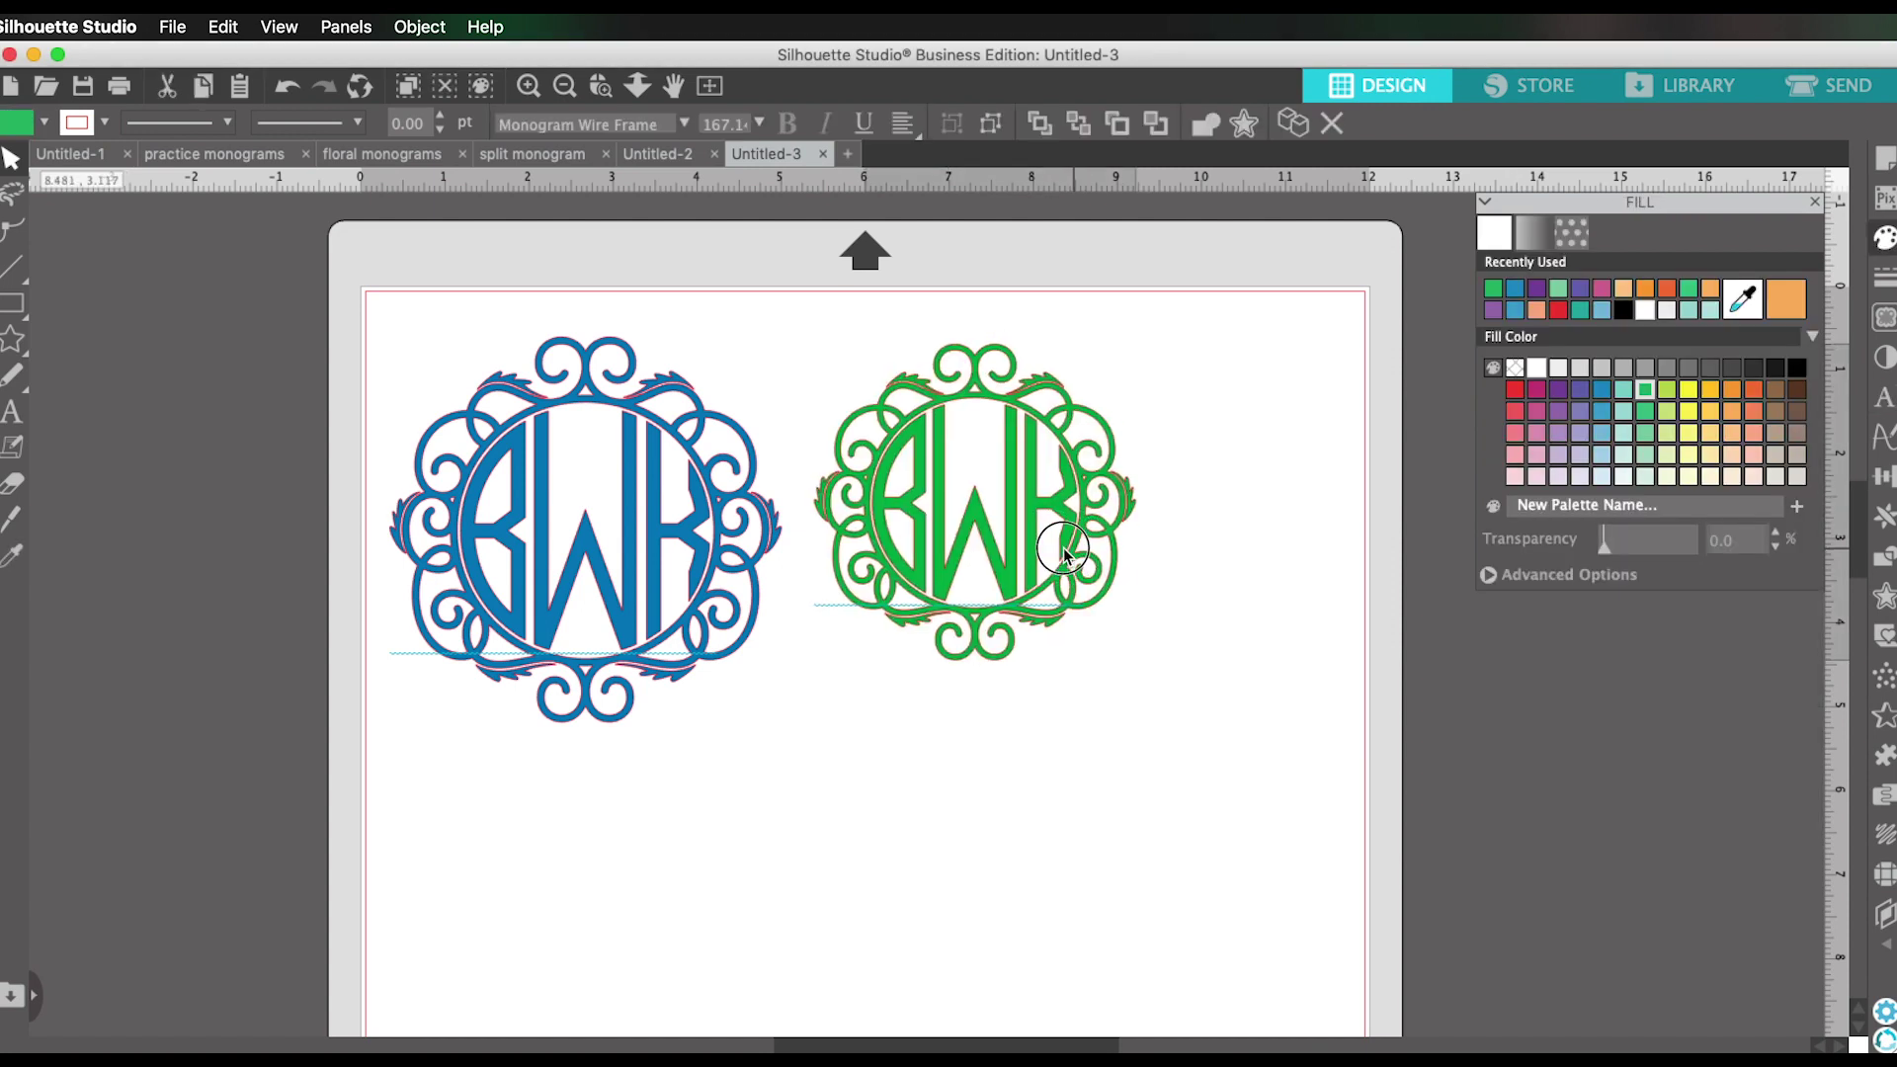
Switch the green monogram's letters to Monogram Full Dot Circle and move it right.
click(1073, 539)
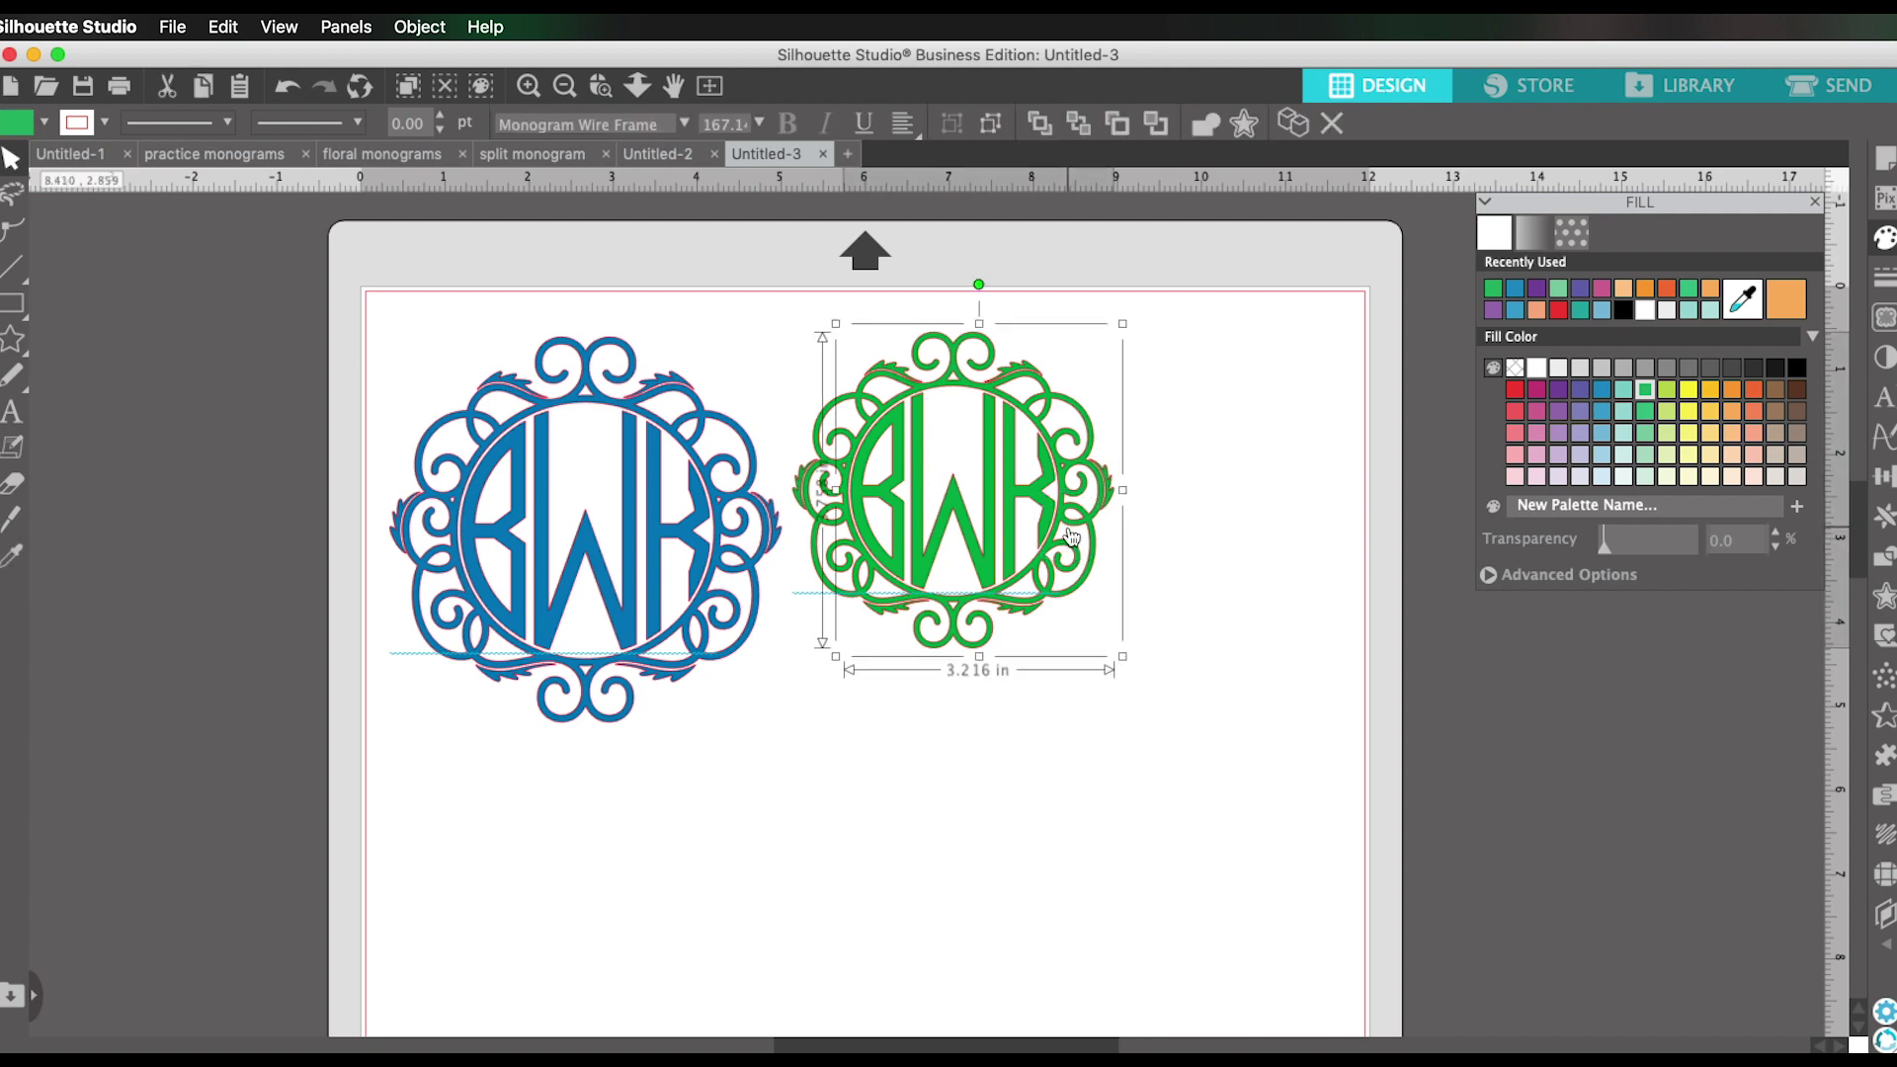
click(1096, 518)
drag(1096, 518, 797, 523)
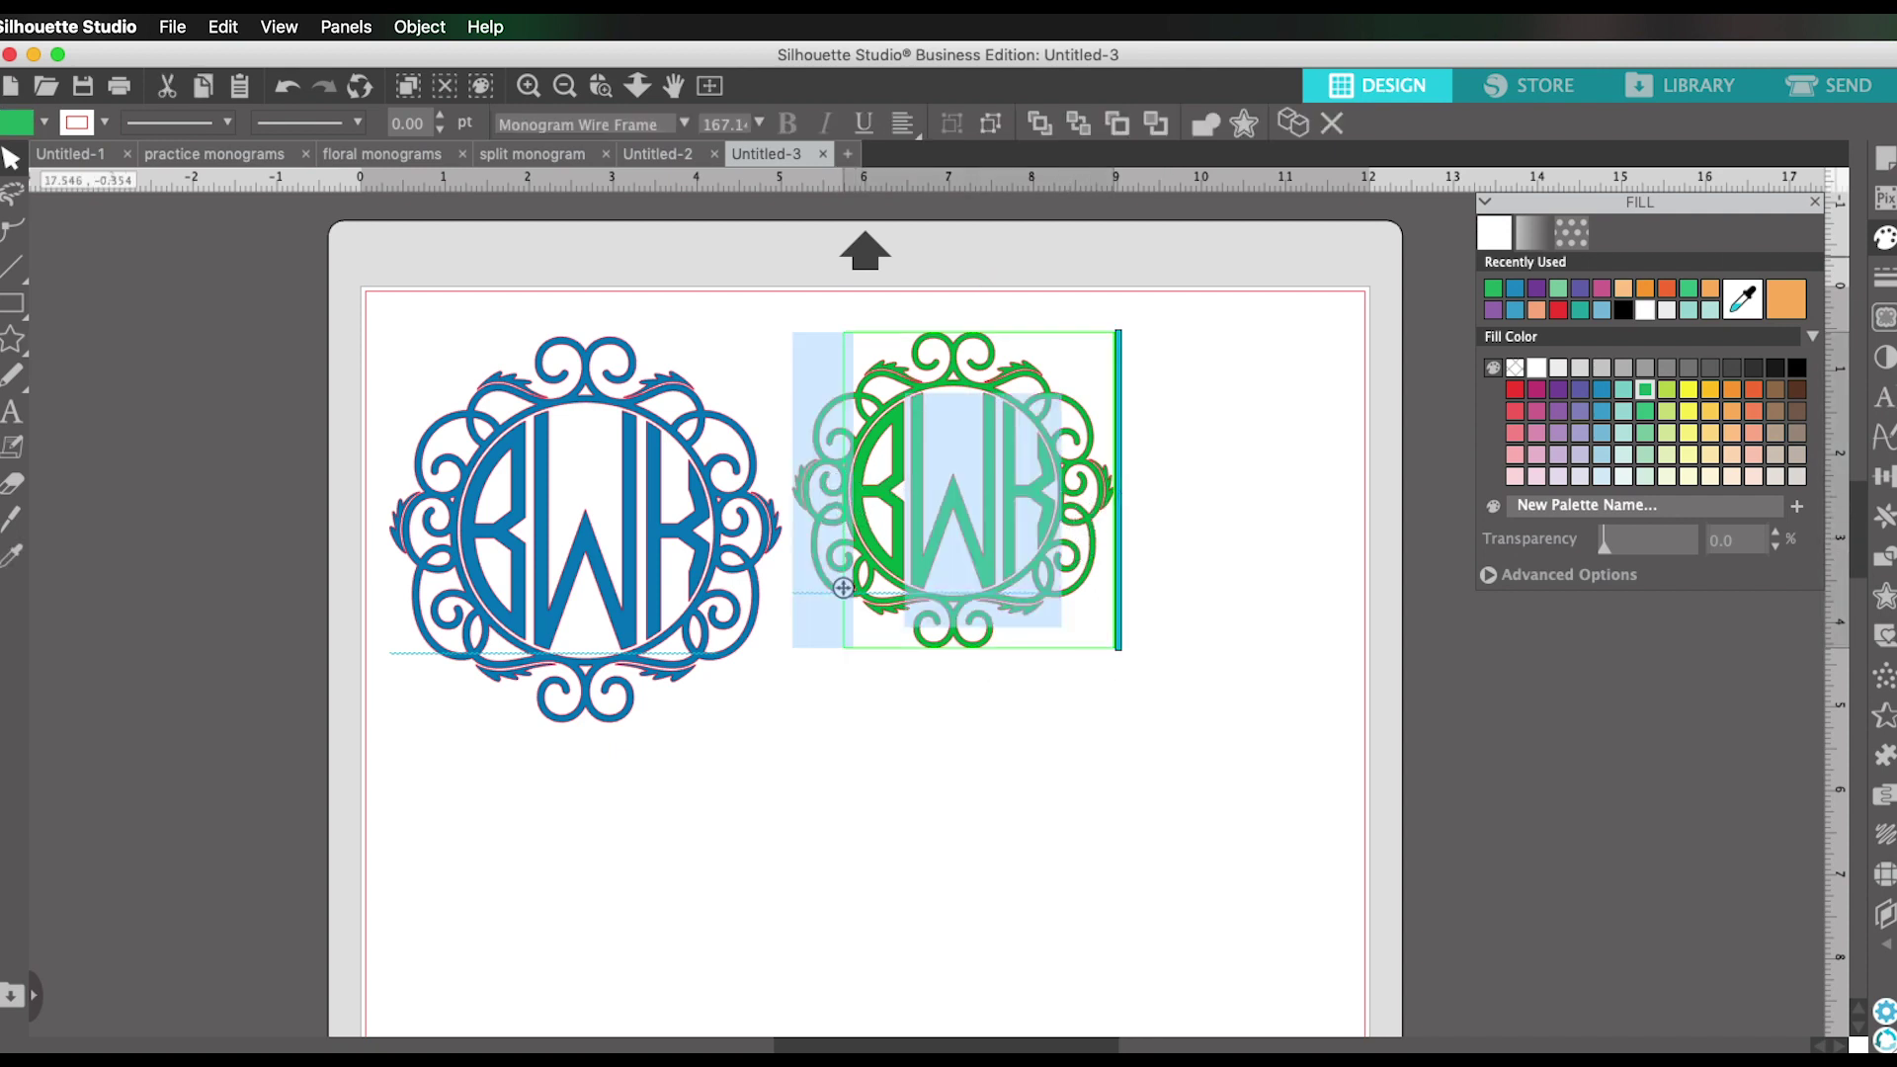
click(1884, 397)
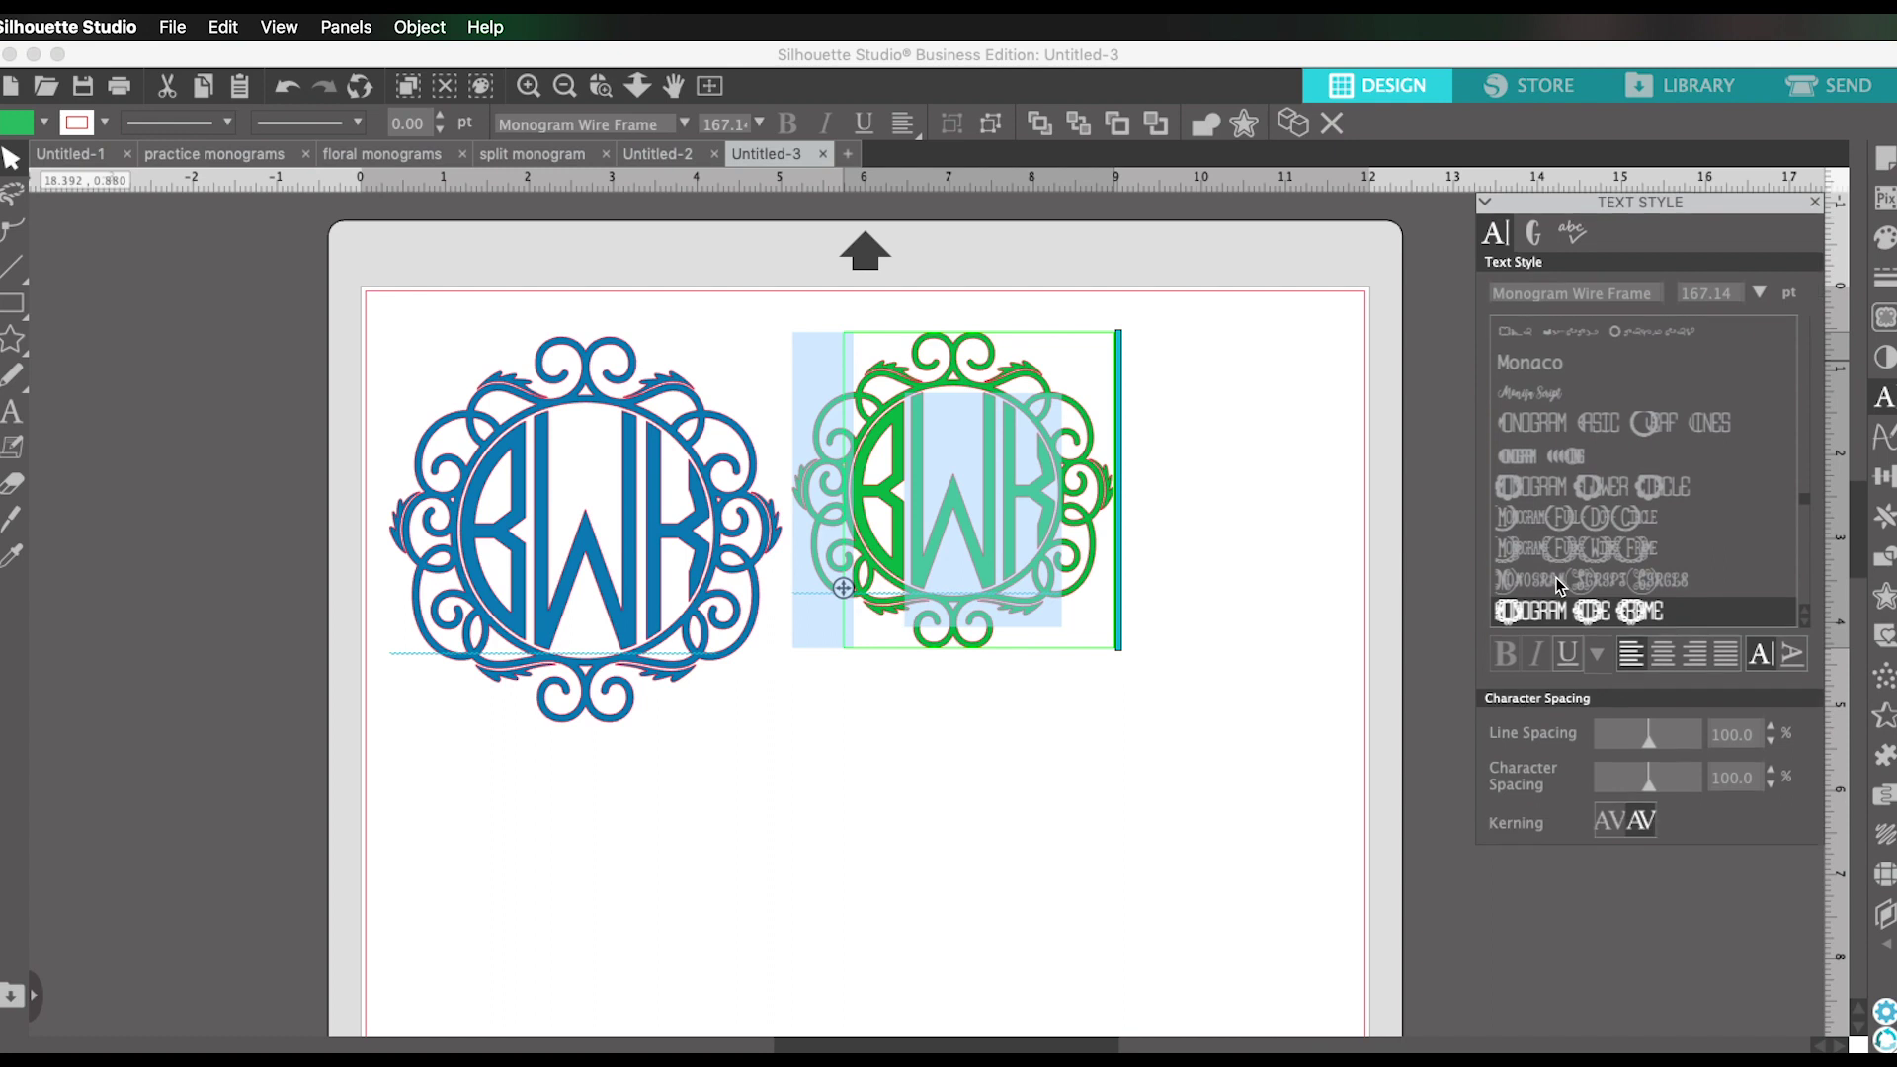
click(1571, 525)
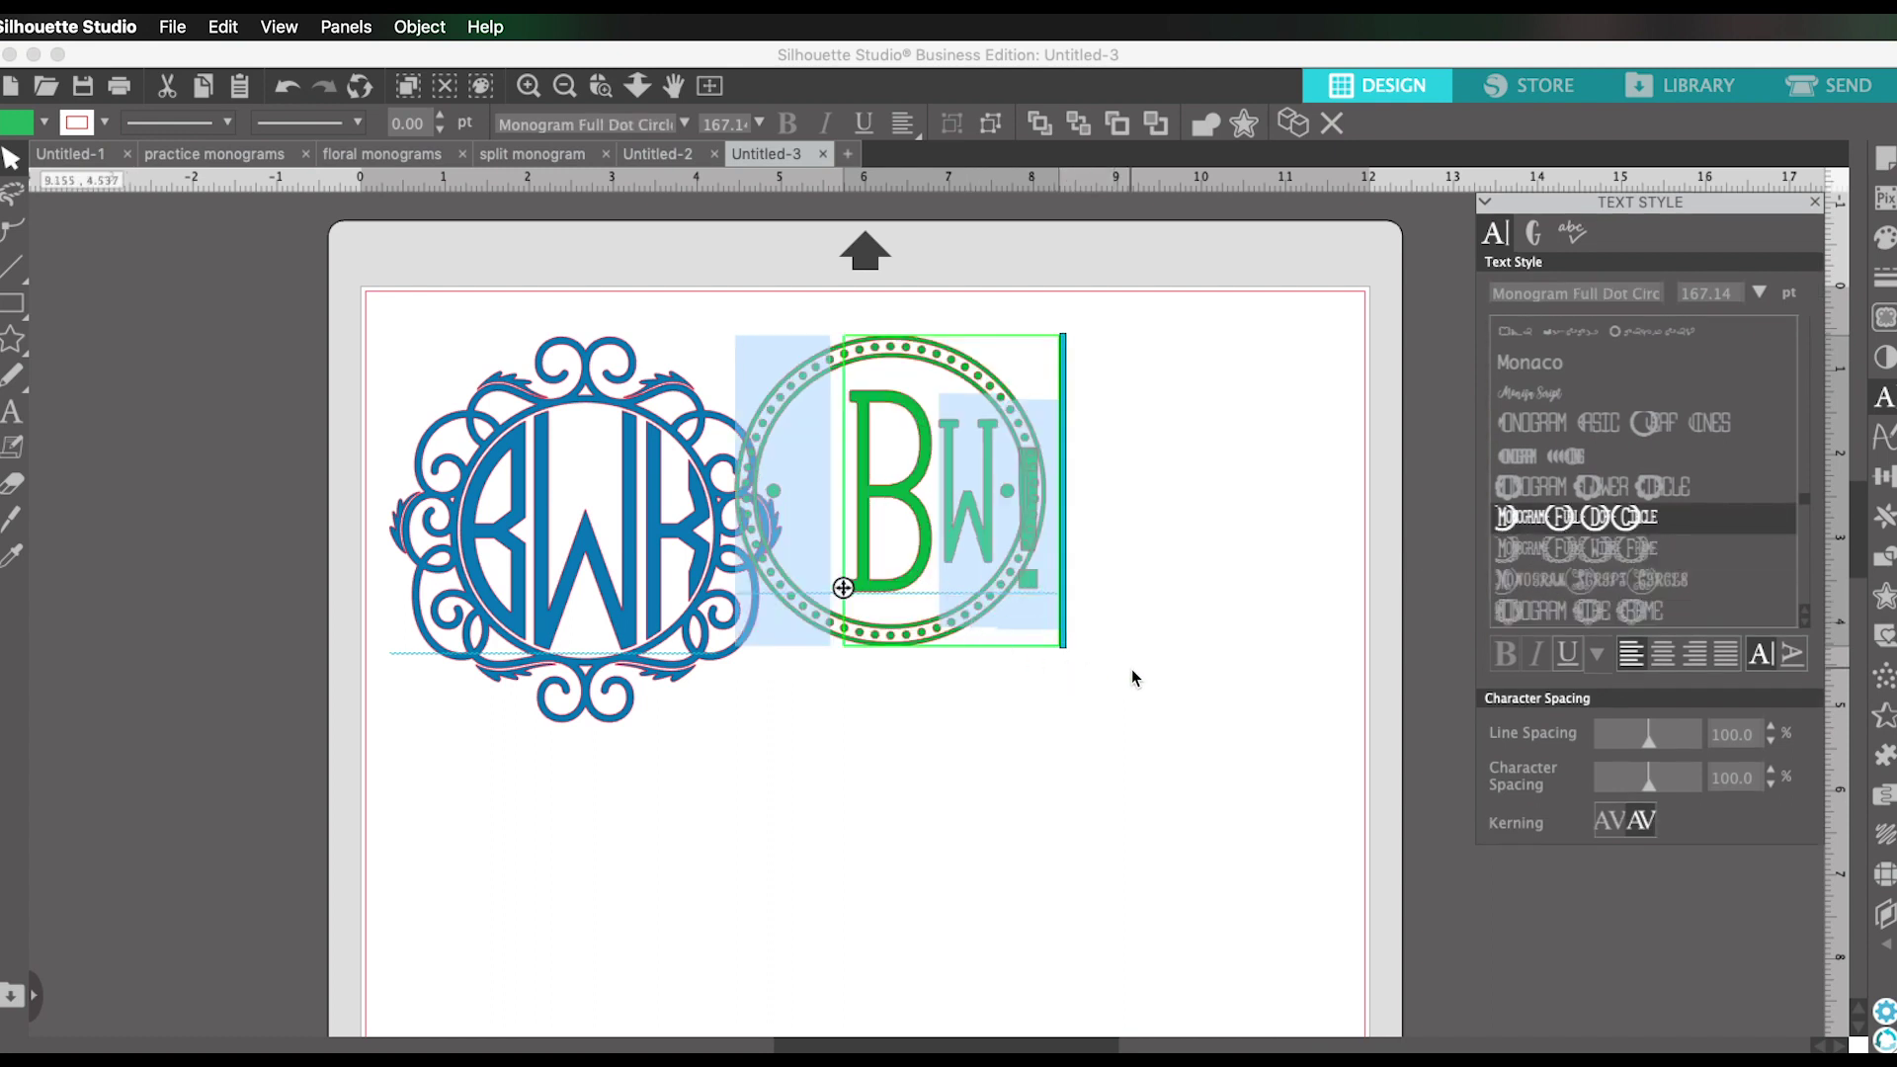
click(1017, 698)
drag(958, 620, 1169, 636)
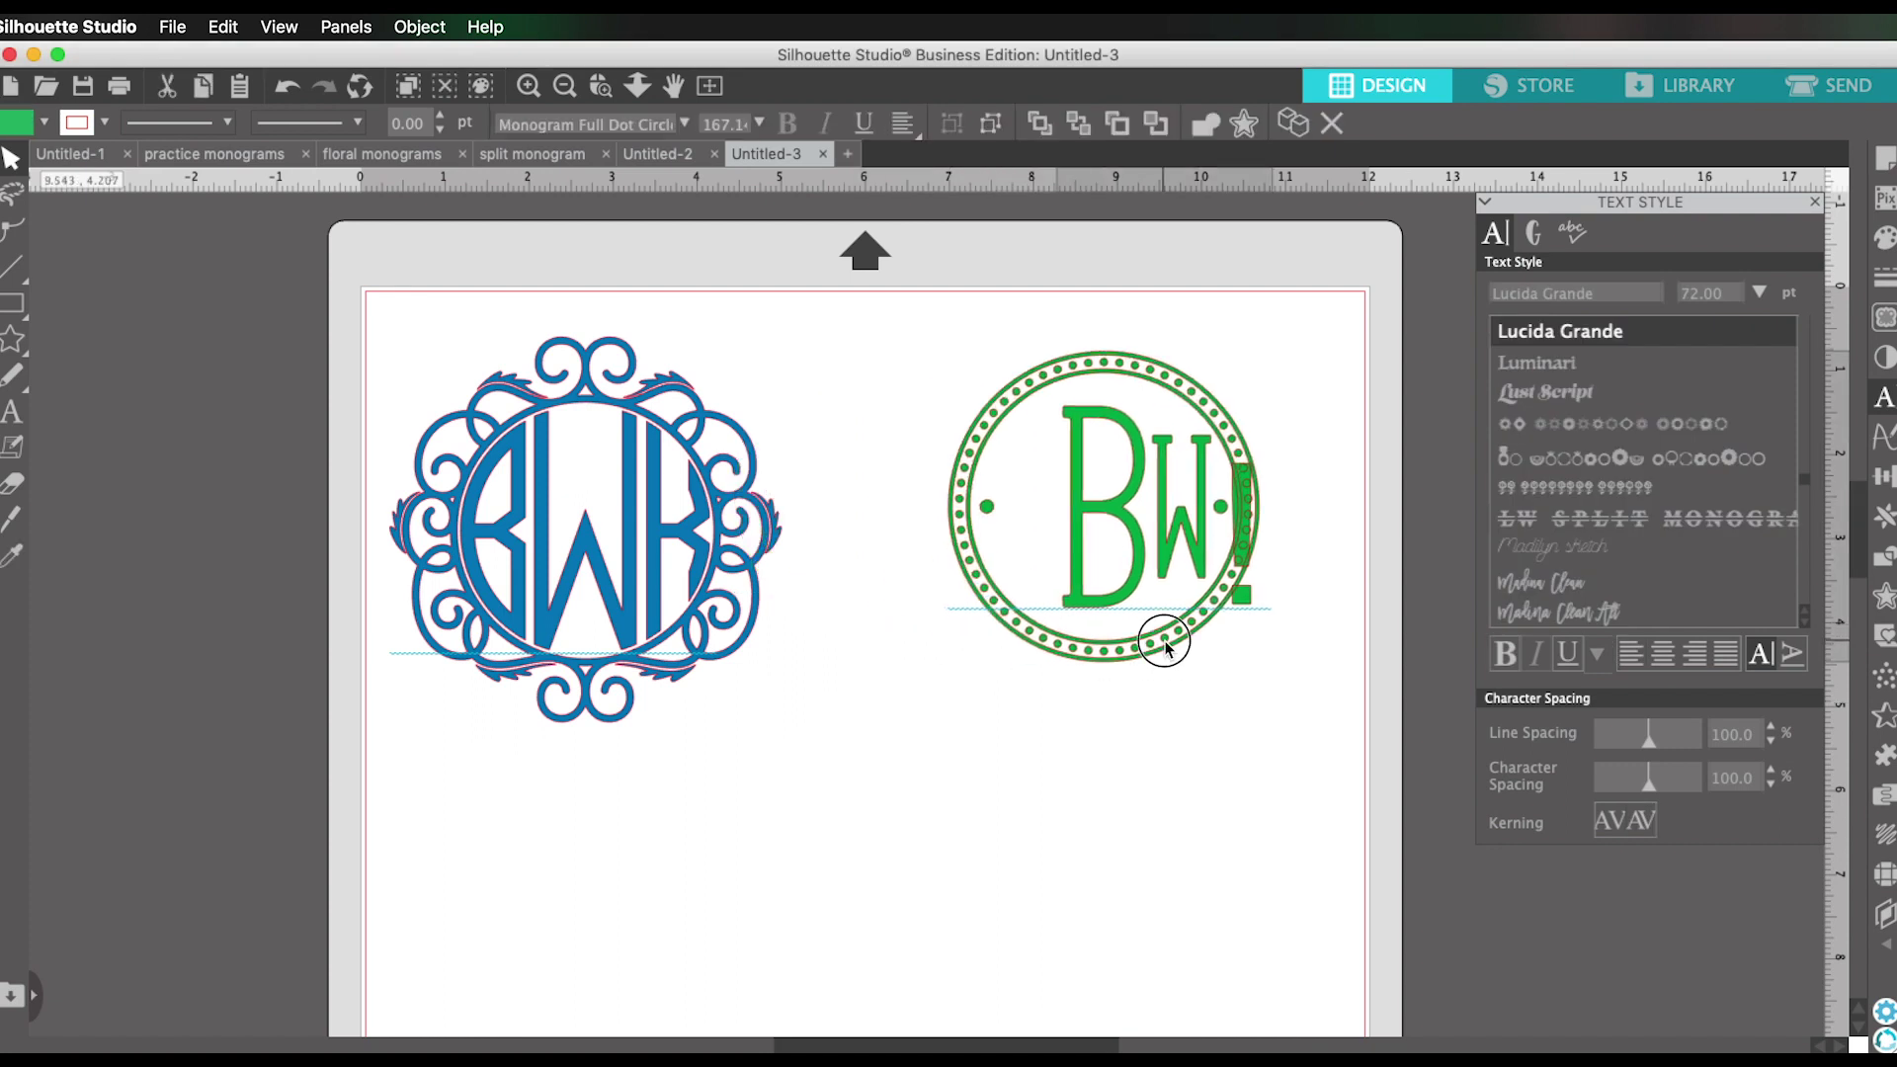
Replace the leftover frame piece with an 'a' so it reads ABW, then move it left.
click(1133, 535)
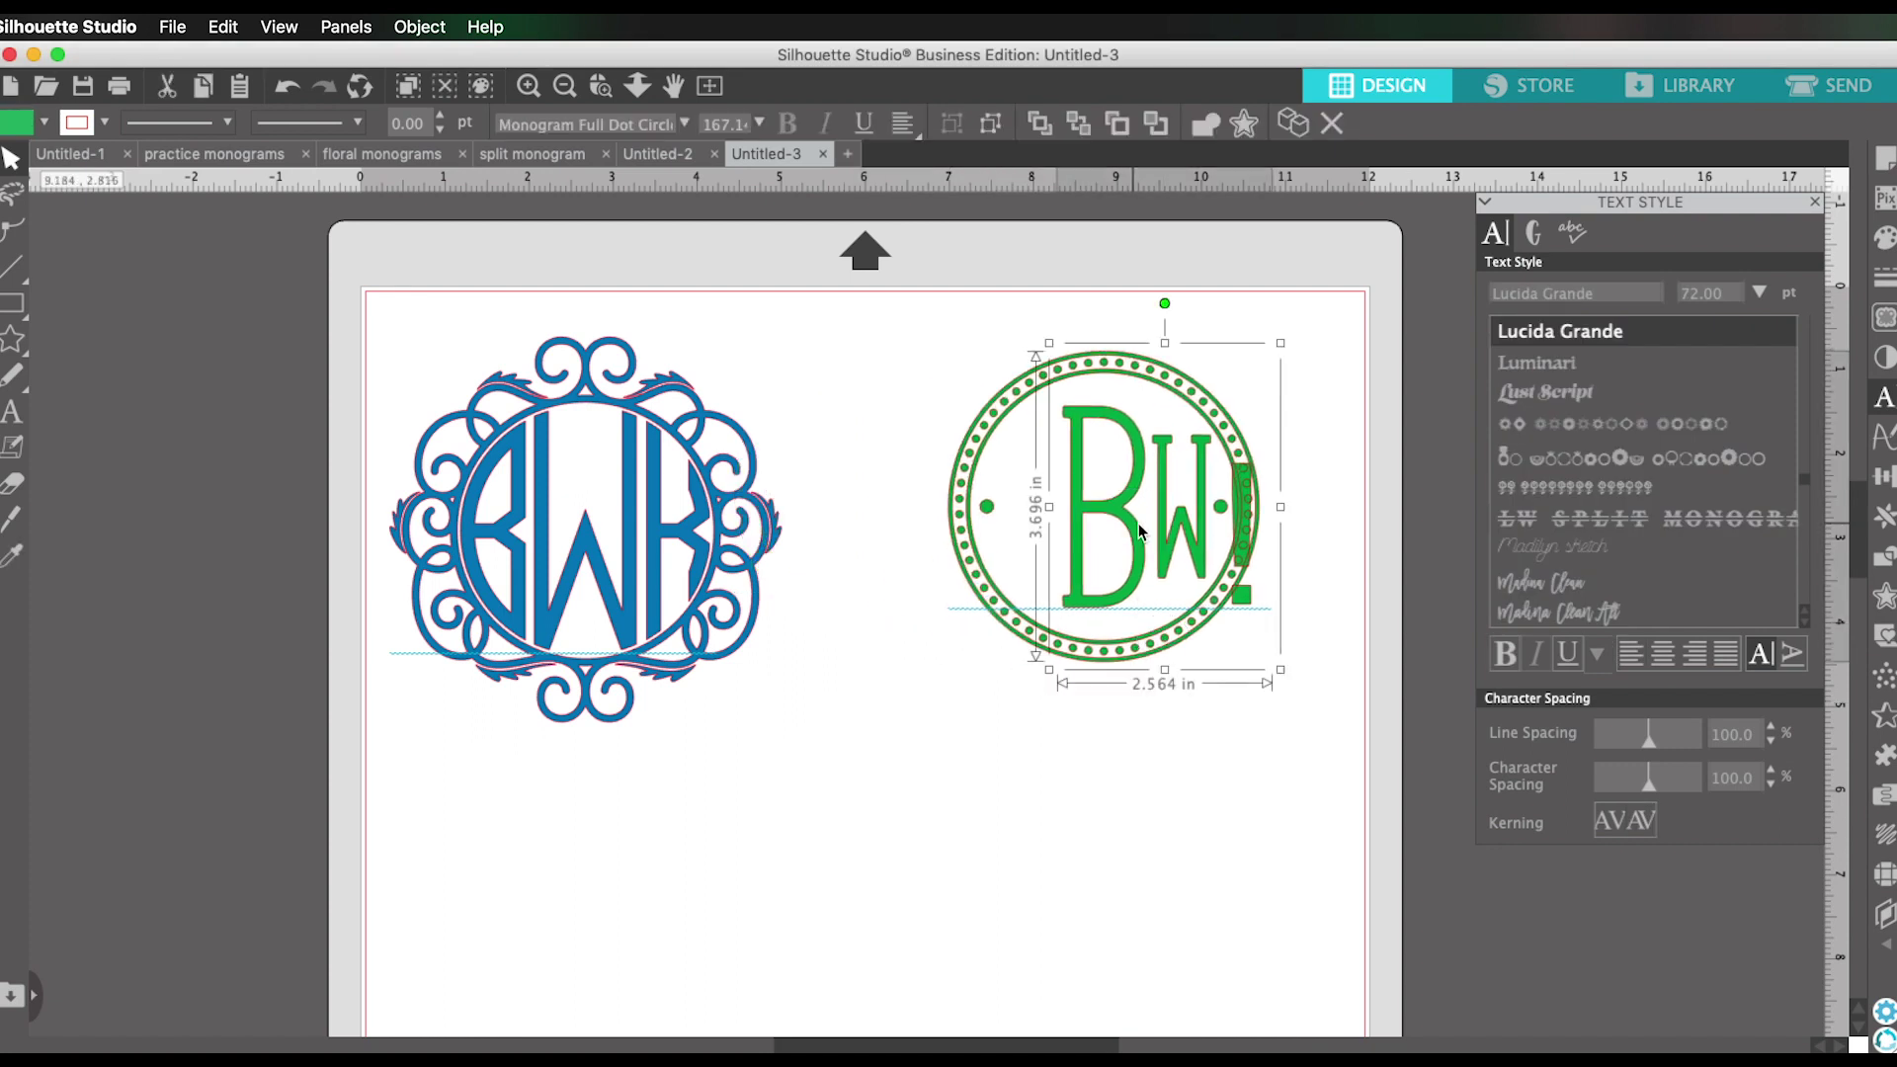
double_click(1165, 529)
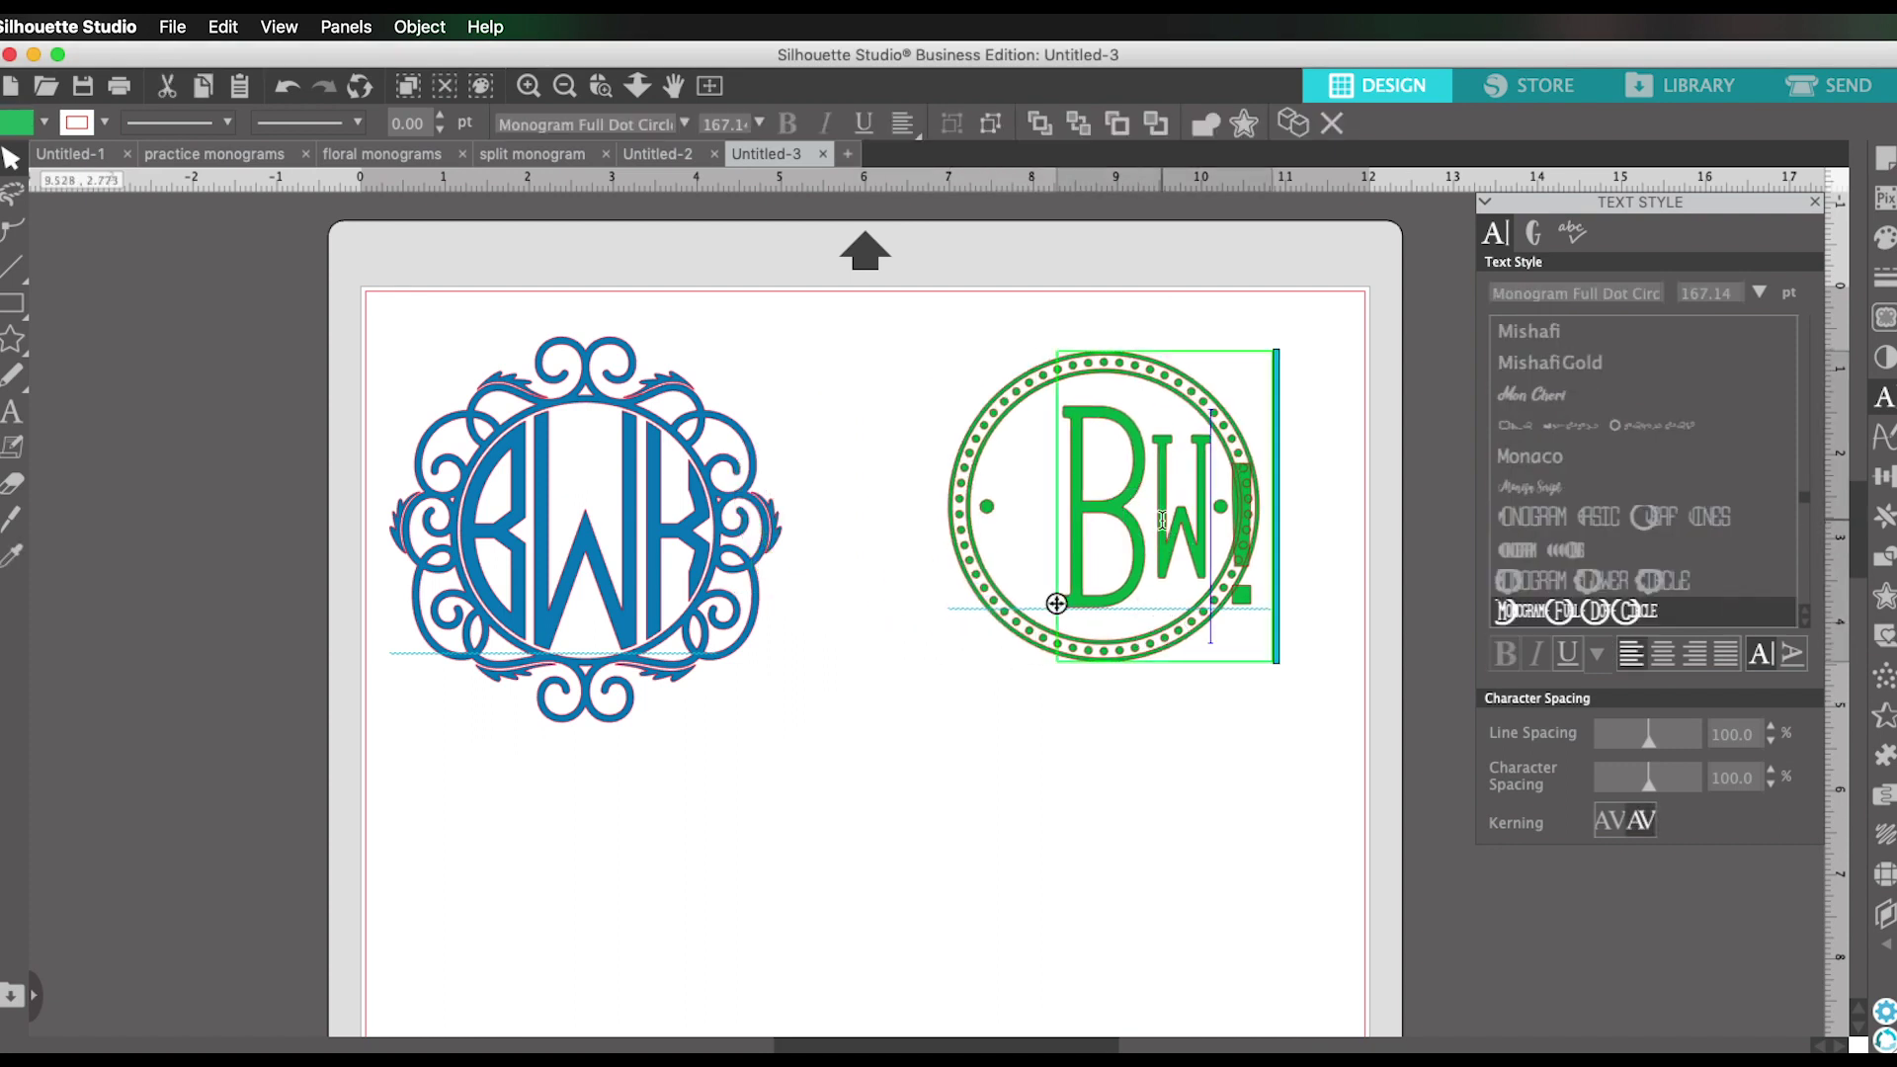
key(BackSpace)
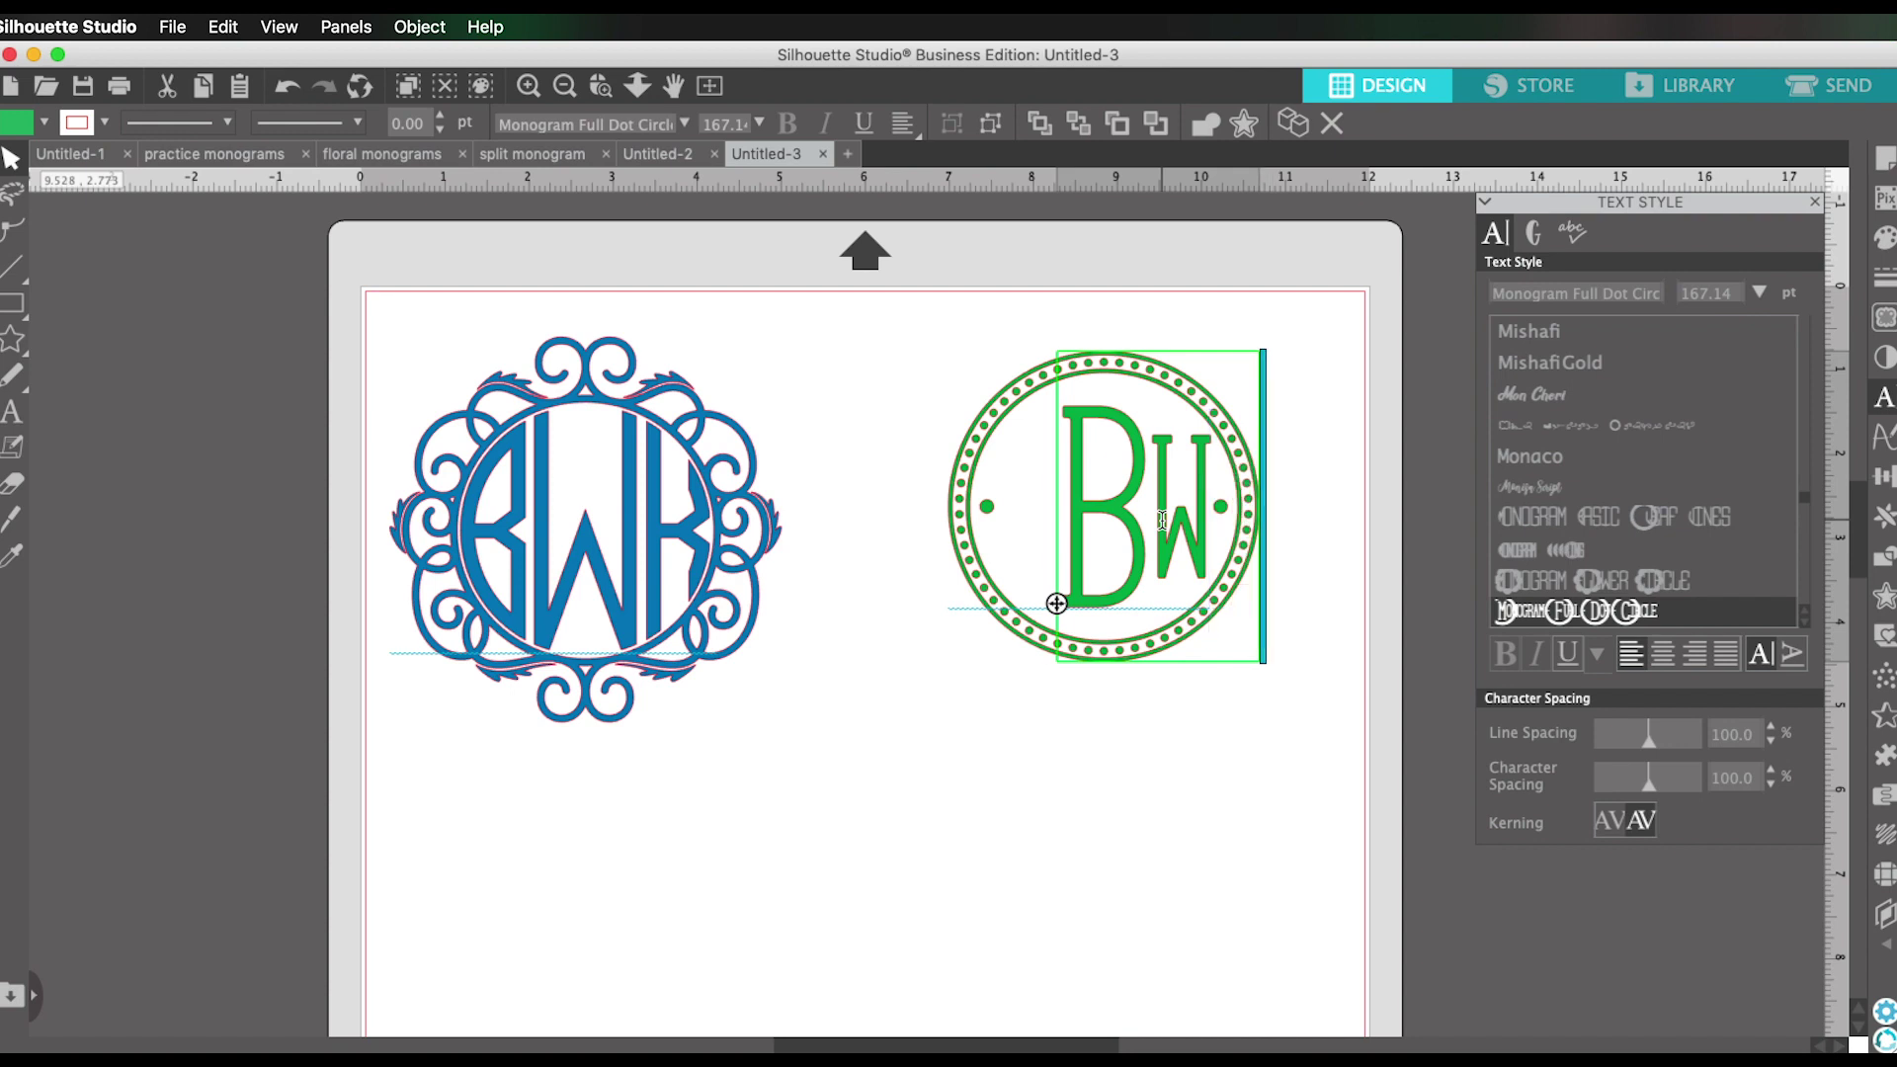
text(a)
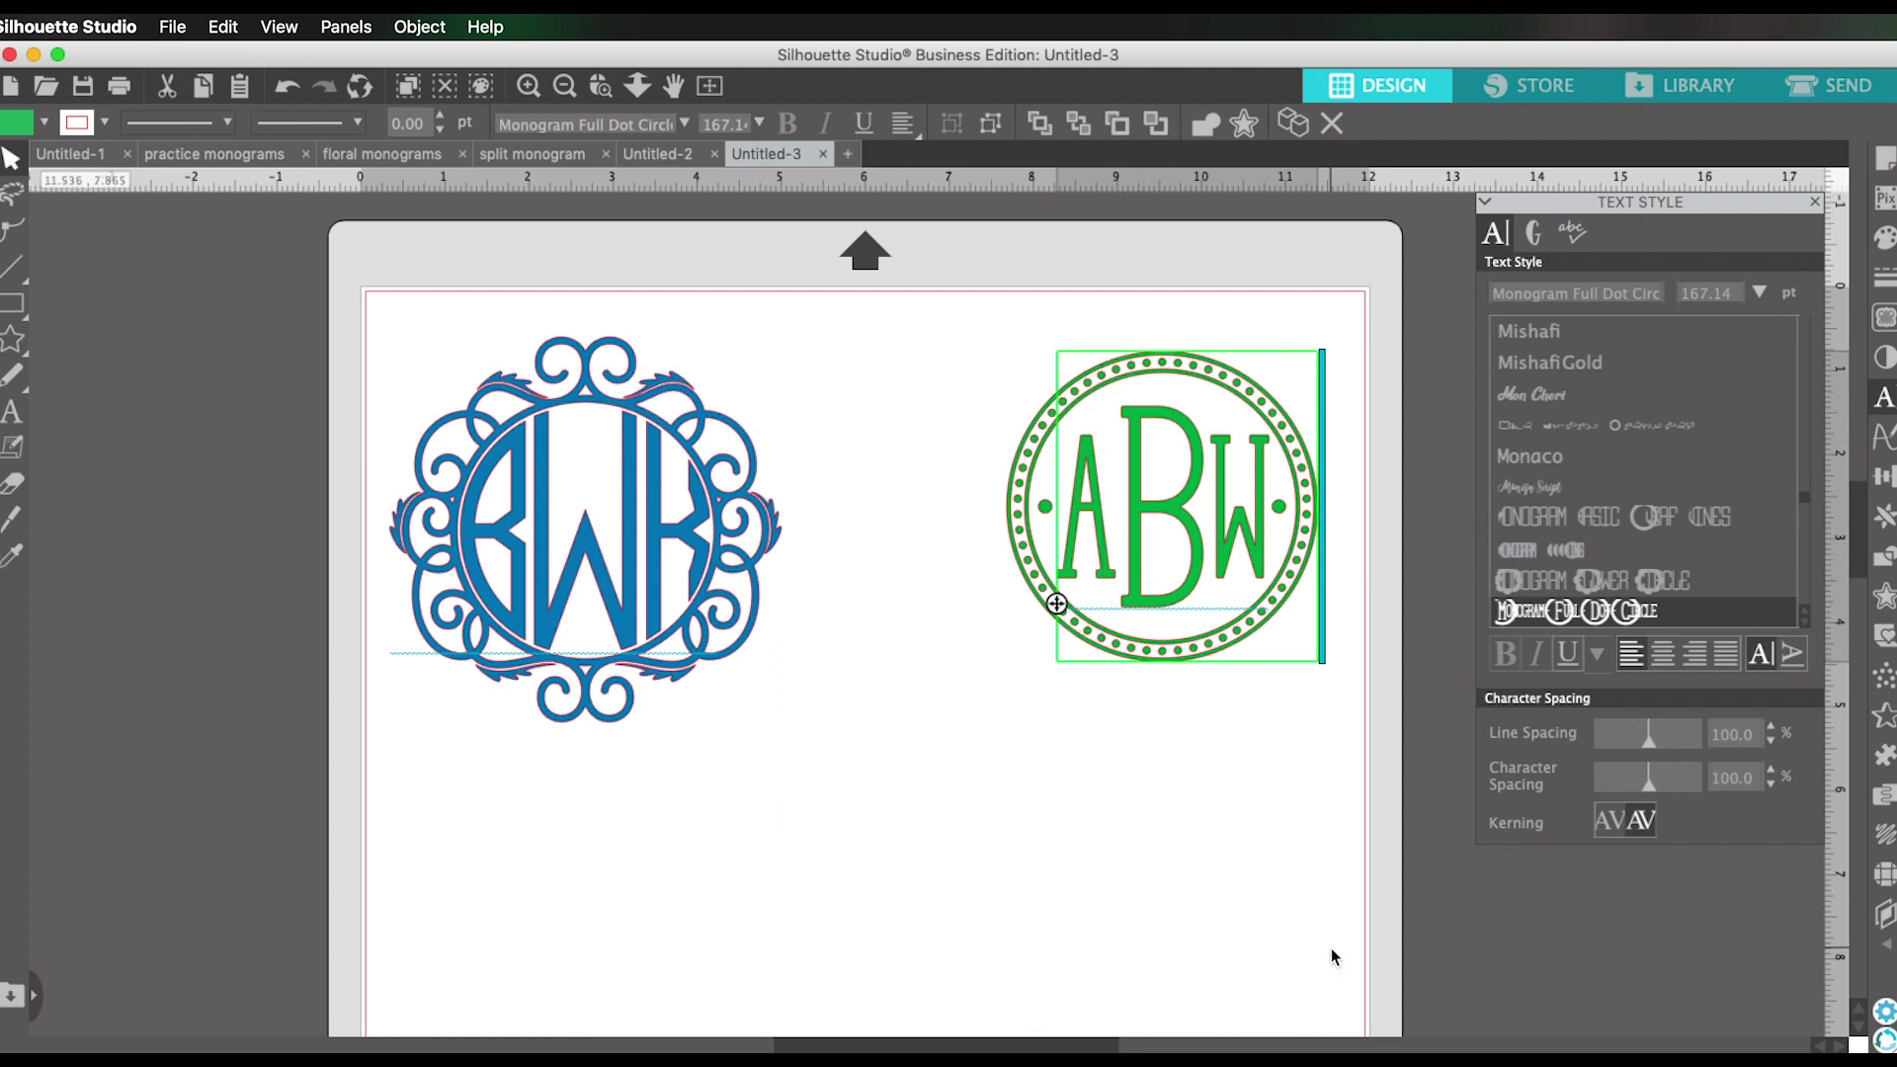
click(825, 662)
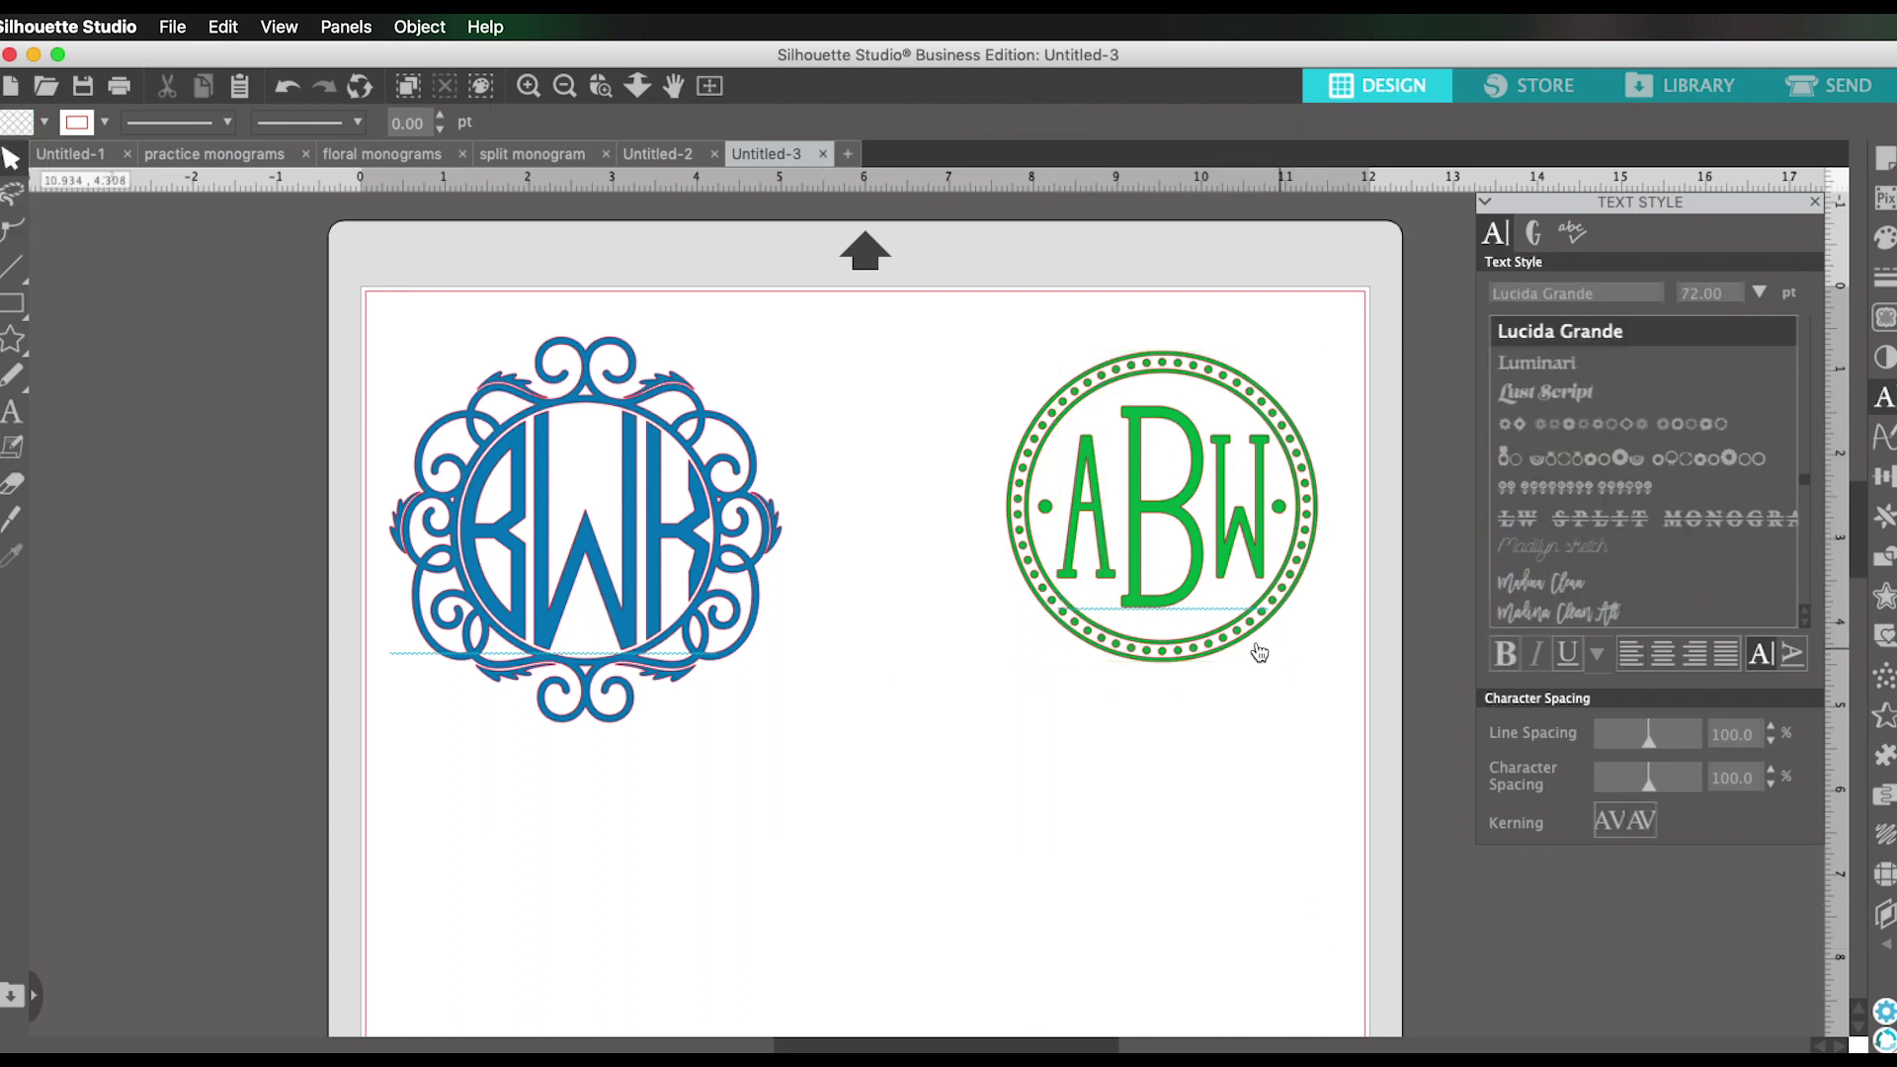
drag(1259, 652, 1068, 642)
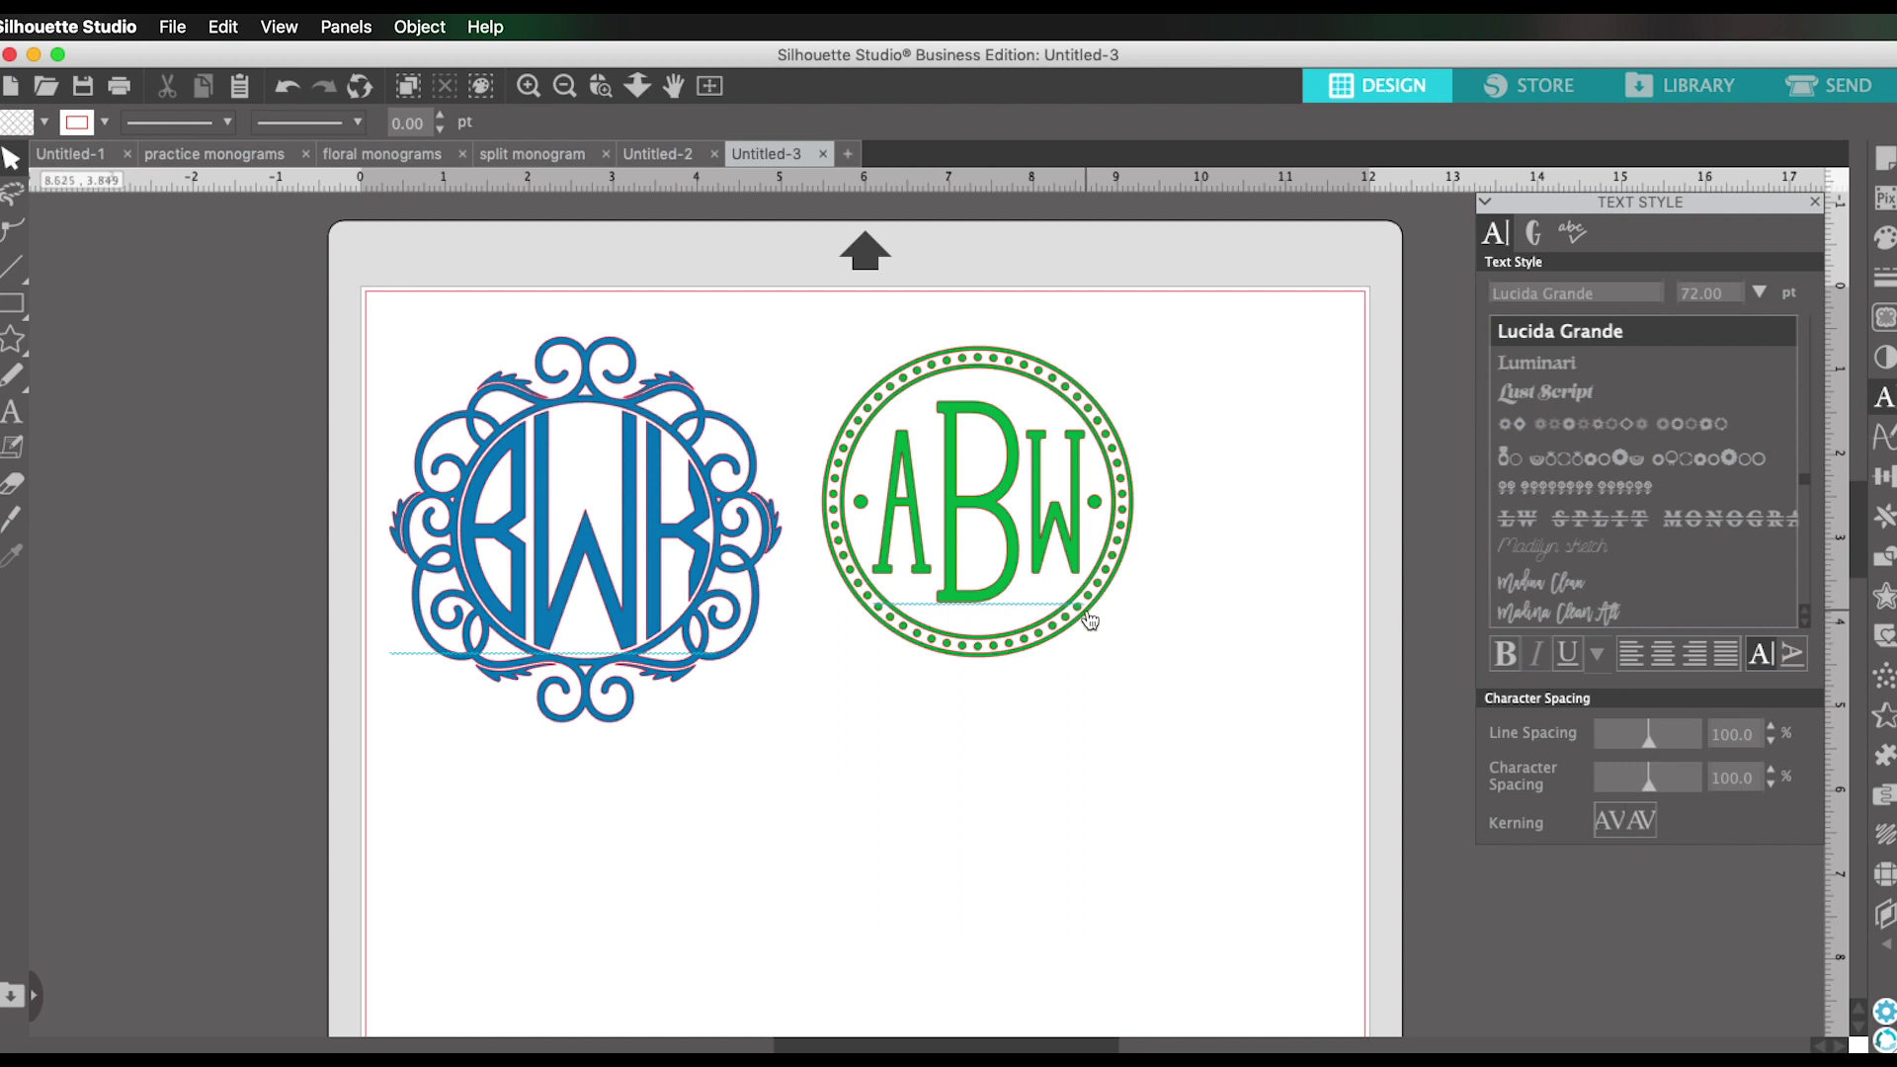
Nudge the ABW monogram slightly up and left beside the blue BWK.
drag(1090, 621, 1079, 601)
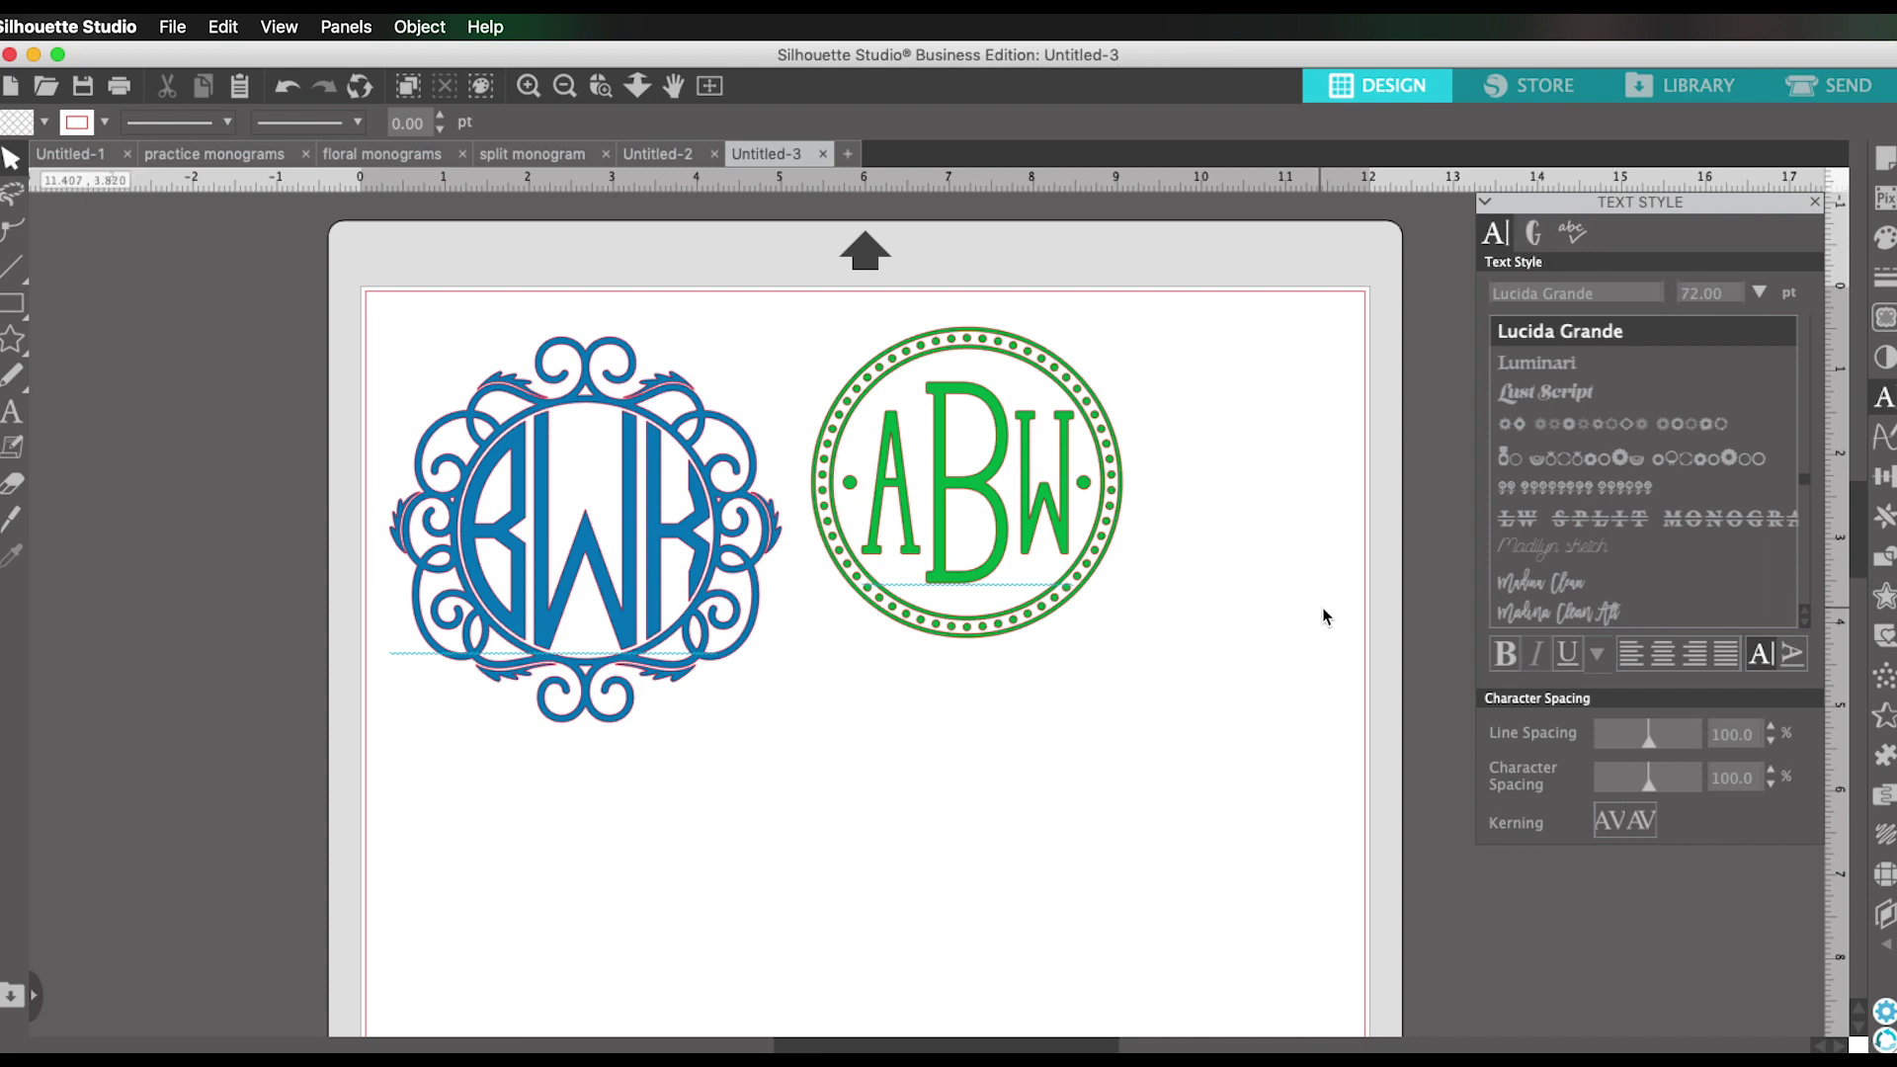
Show the Monogram Flower Circle font's glyphs in the Glyphs tab.
click(1534, 238)
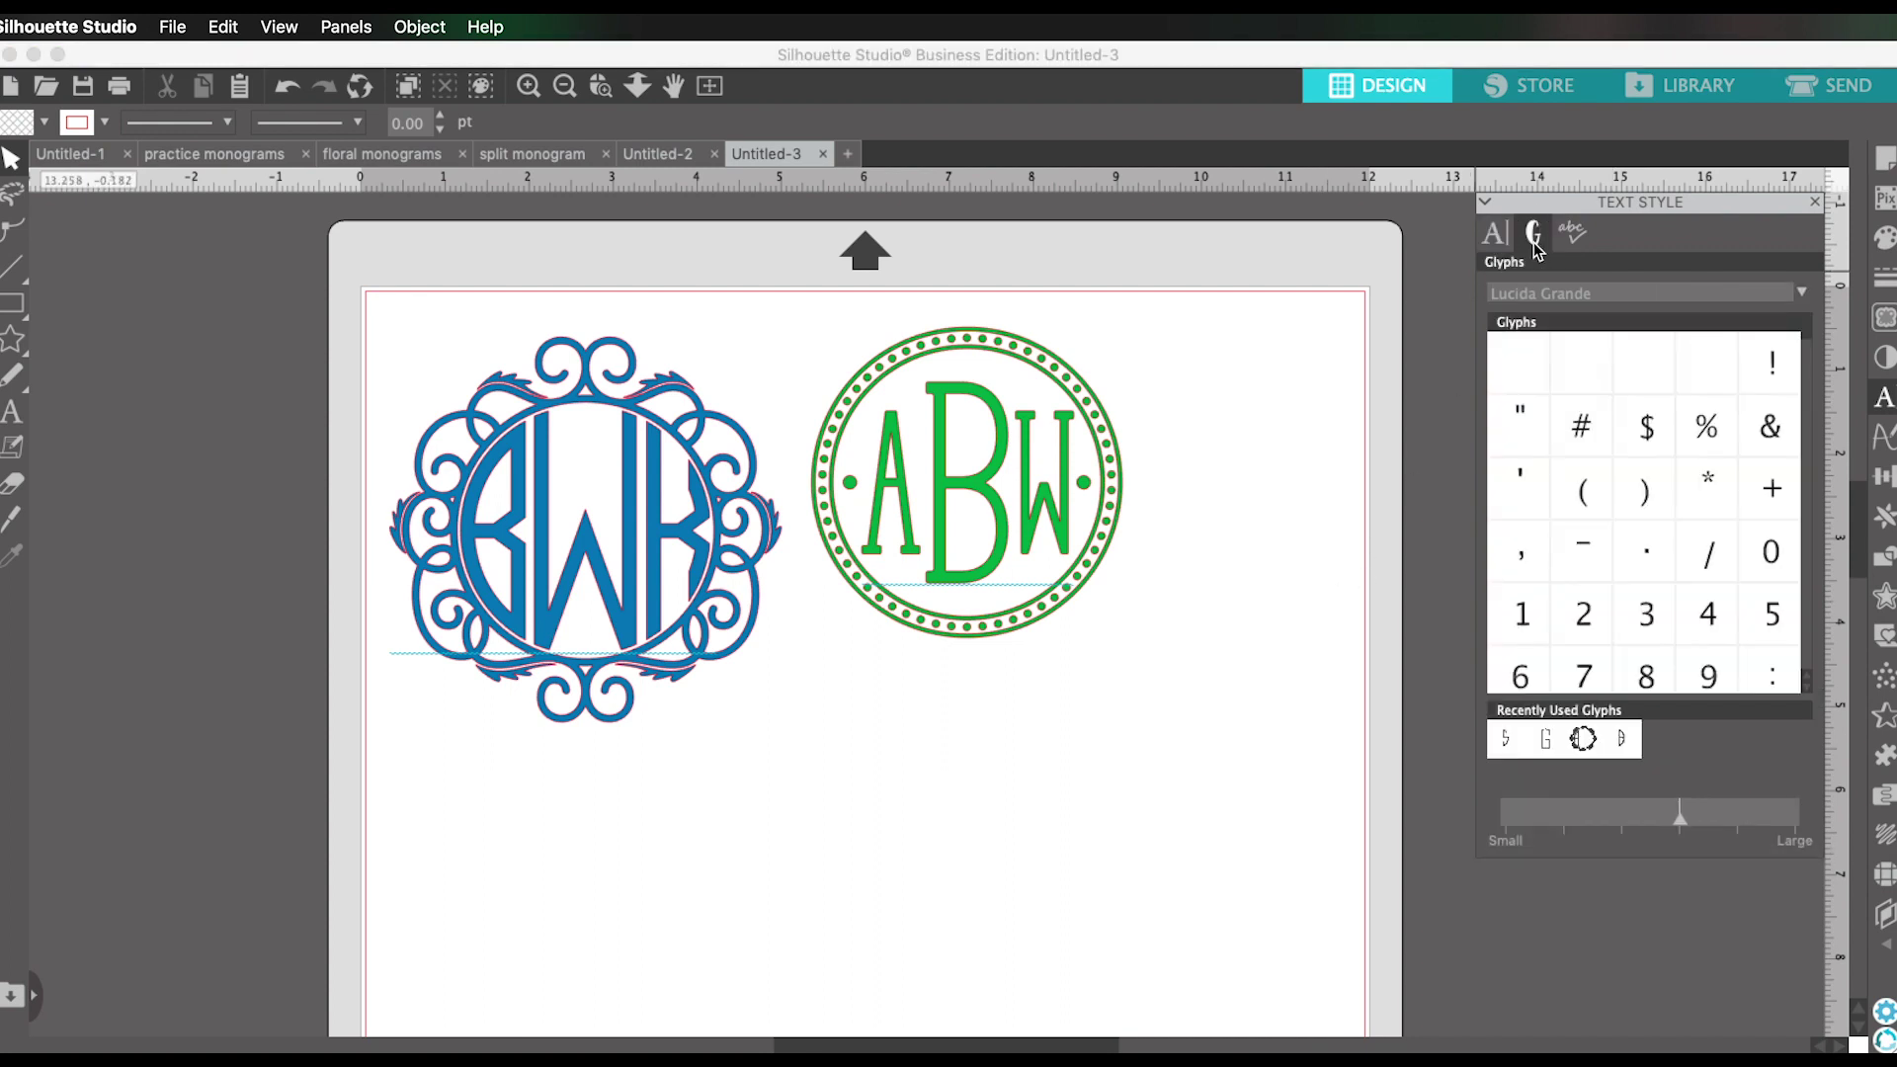
click(1801, 292)
scroll(1679, 474, down, 5)
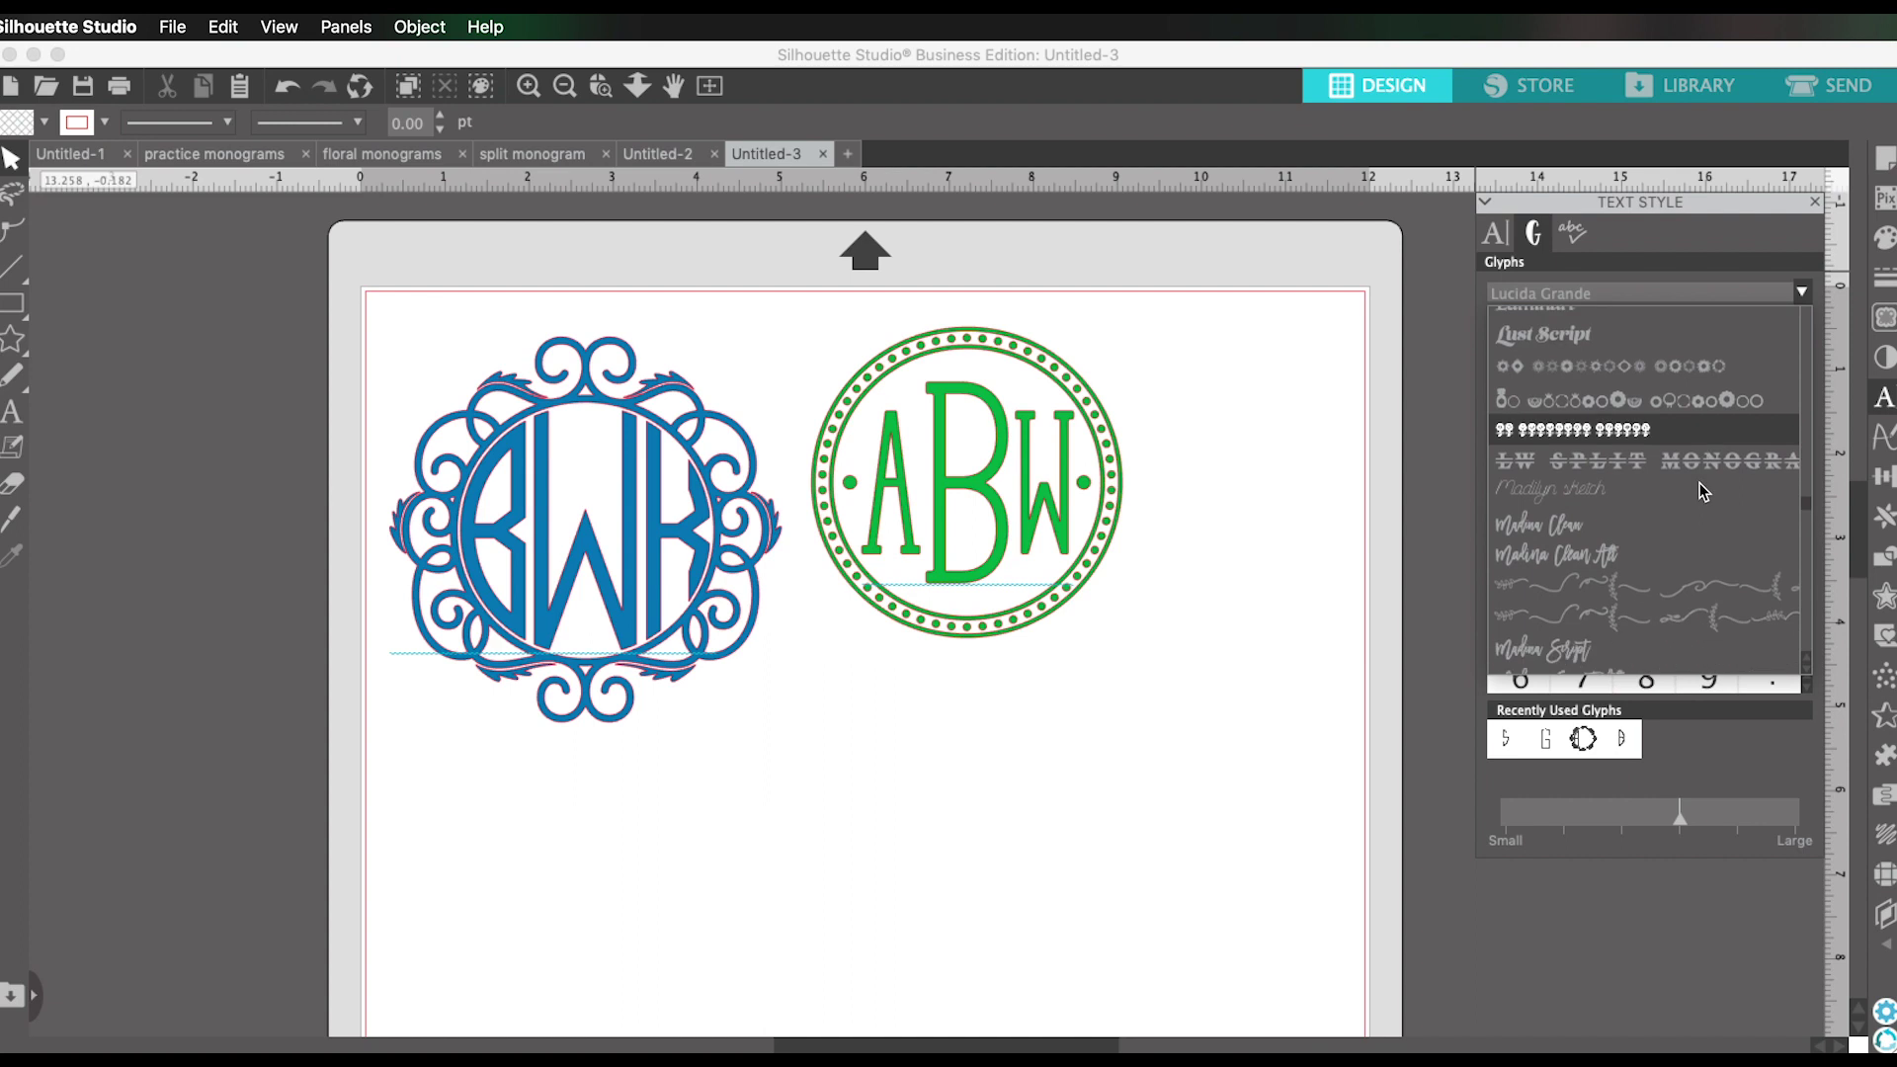
scroll(1703, 491, down, 5)
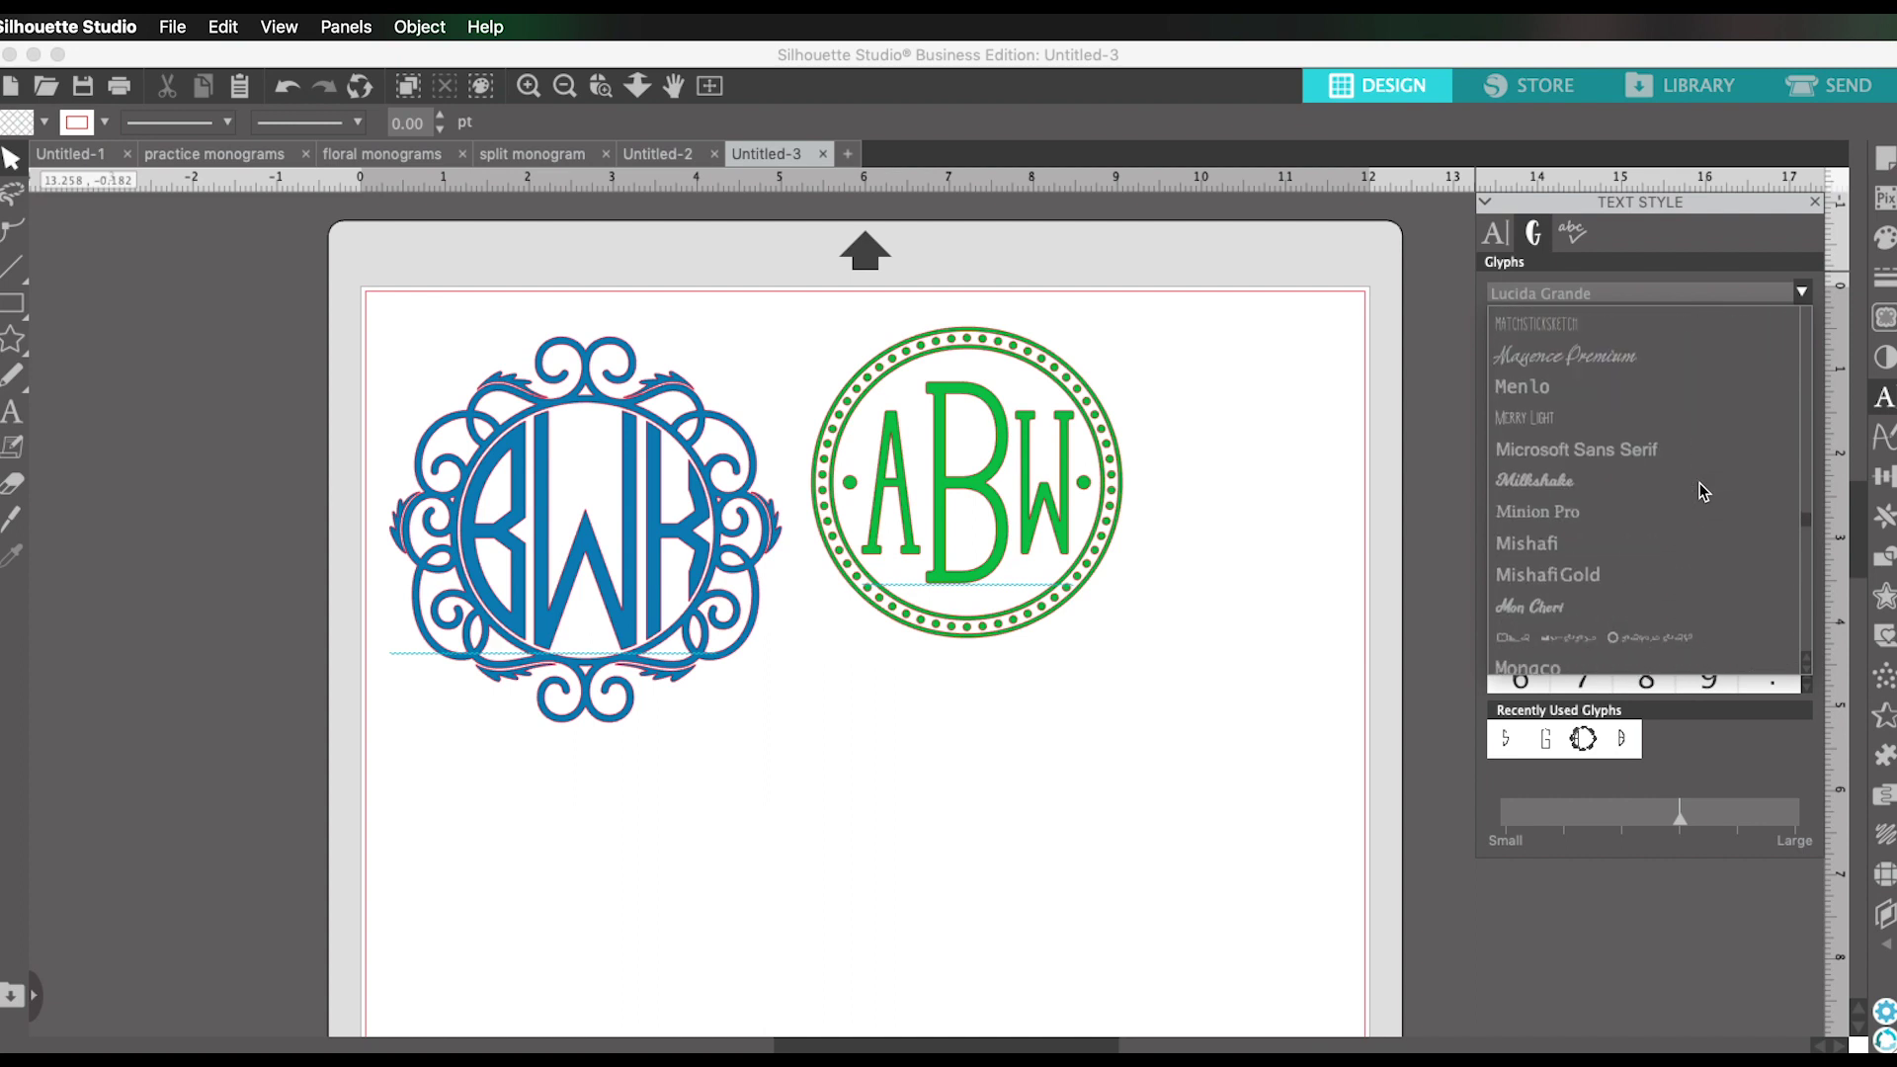
scroll(1703, 491, down, 5)
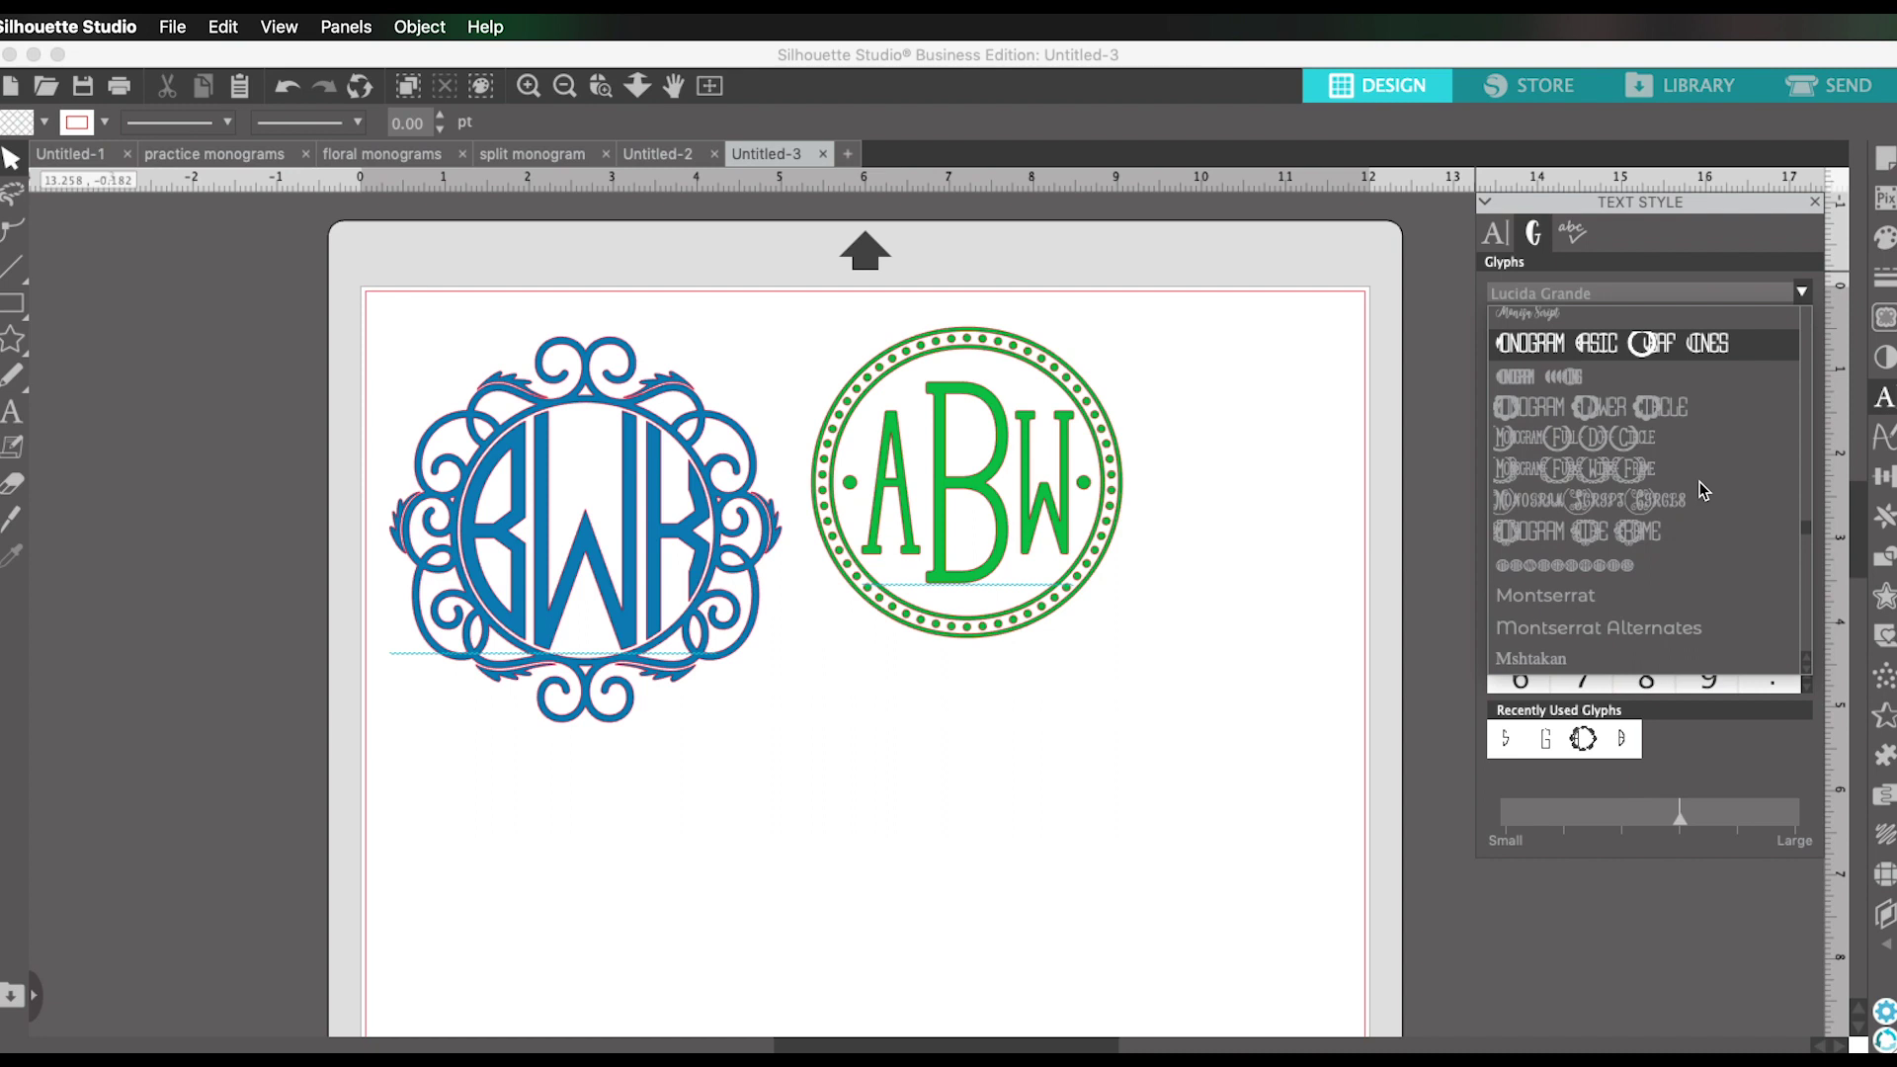
click(1670, 407)
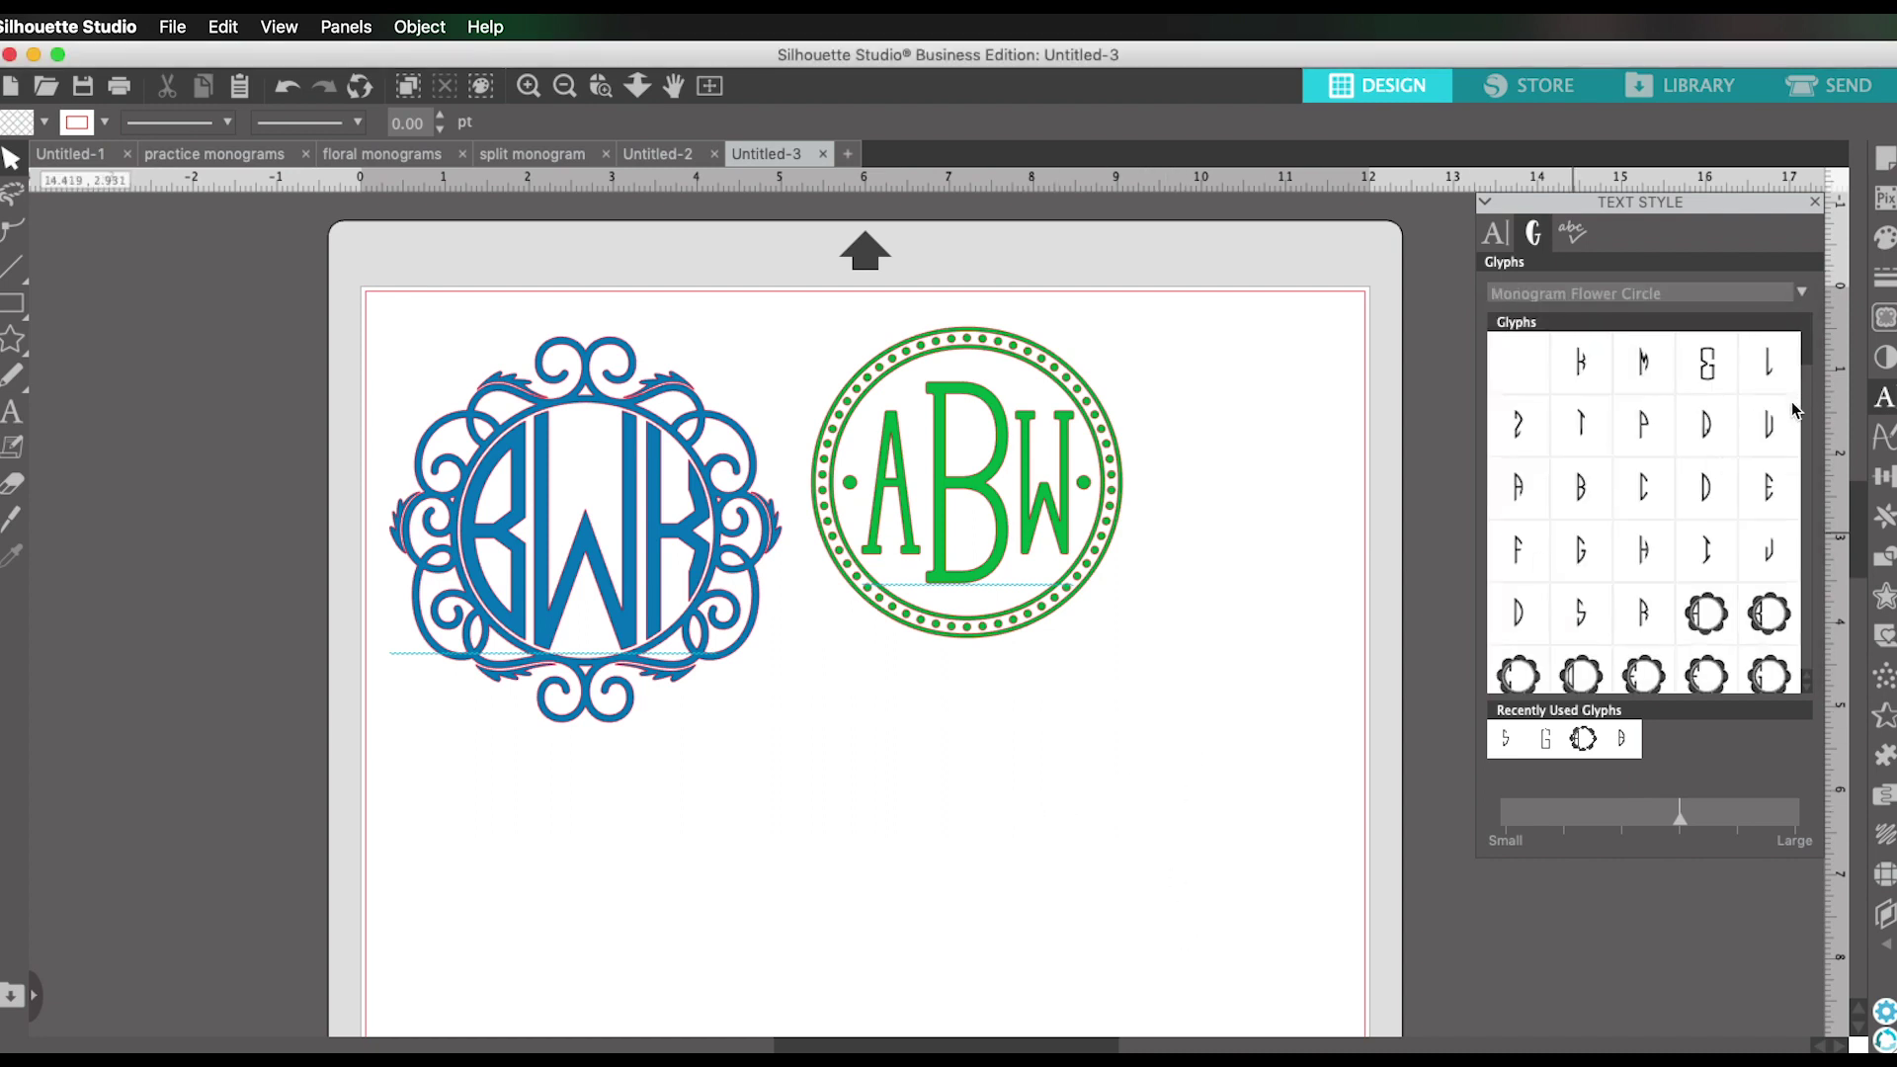
Start a text box below the monograms and insert the flower circle frame glyph.
click(12, 411)
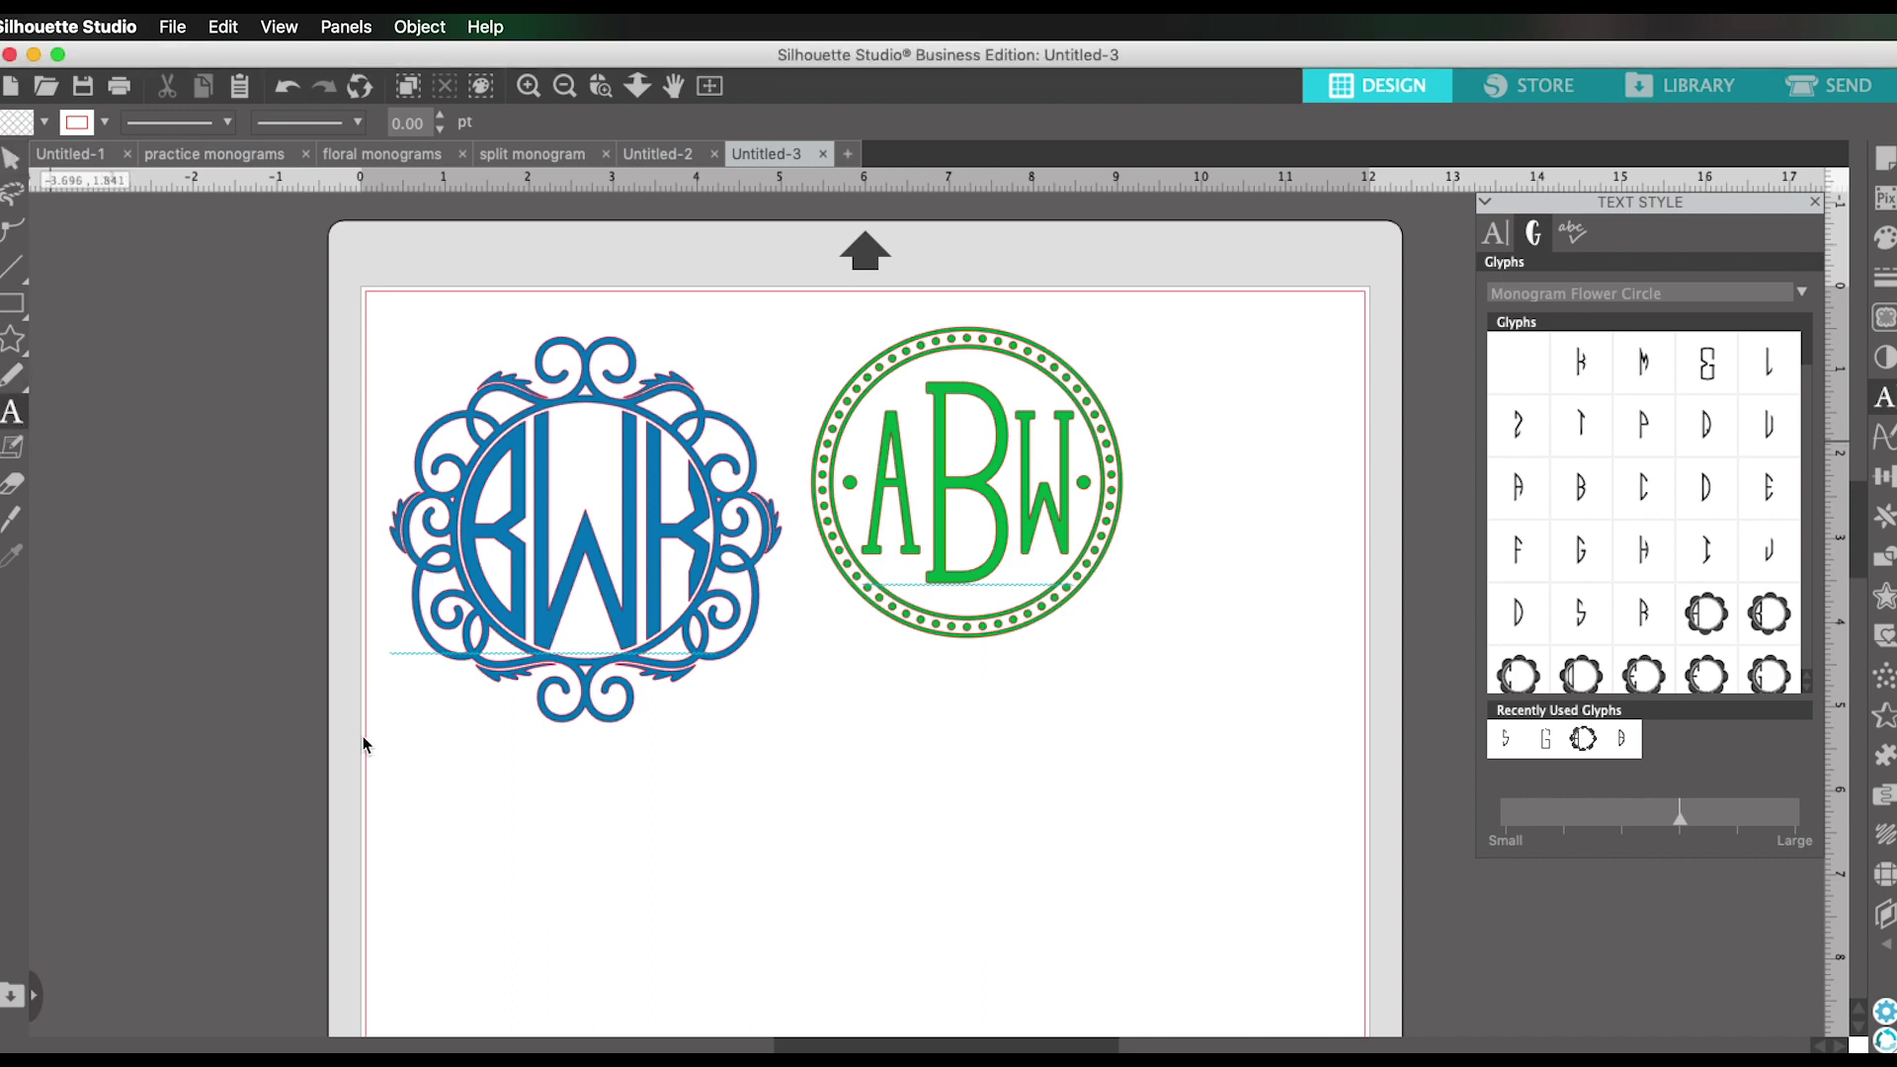
click(991, 784)
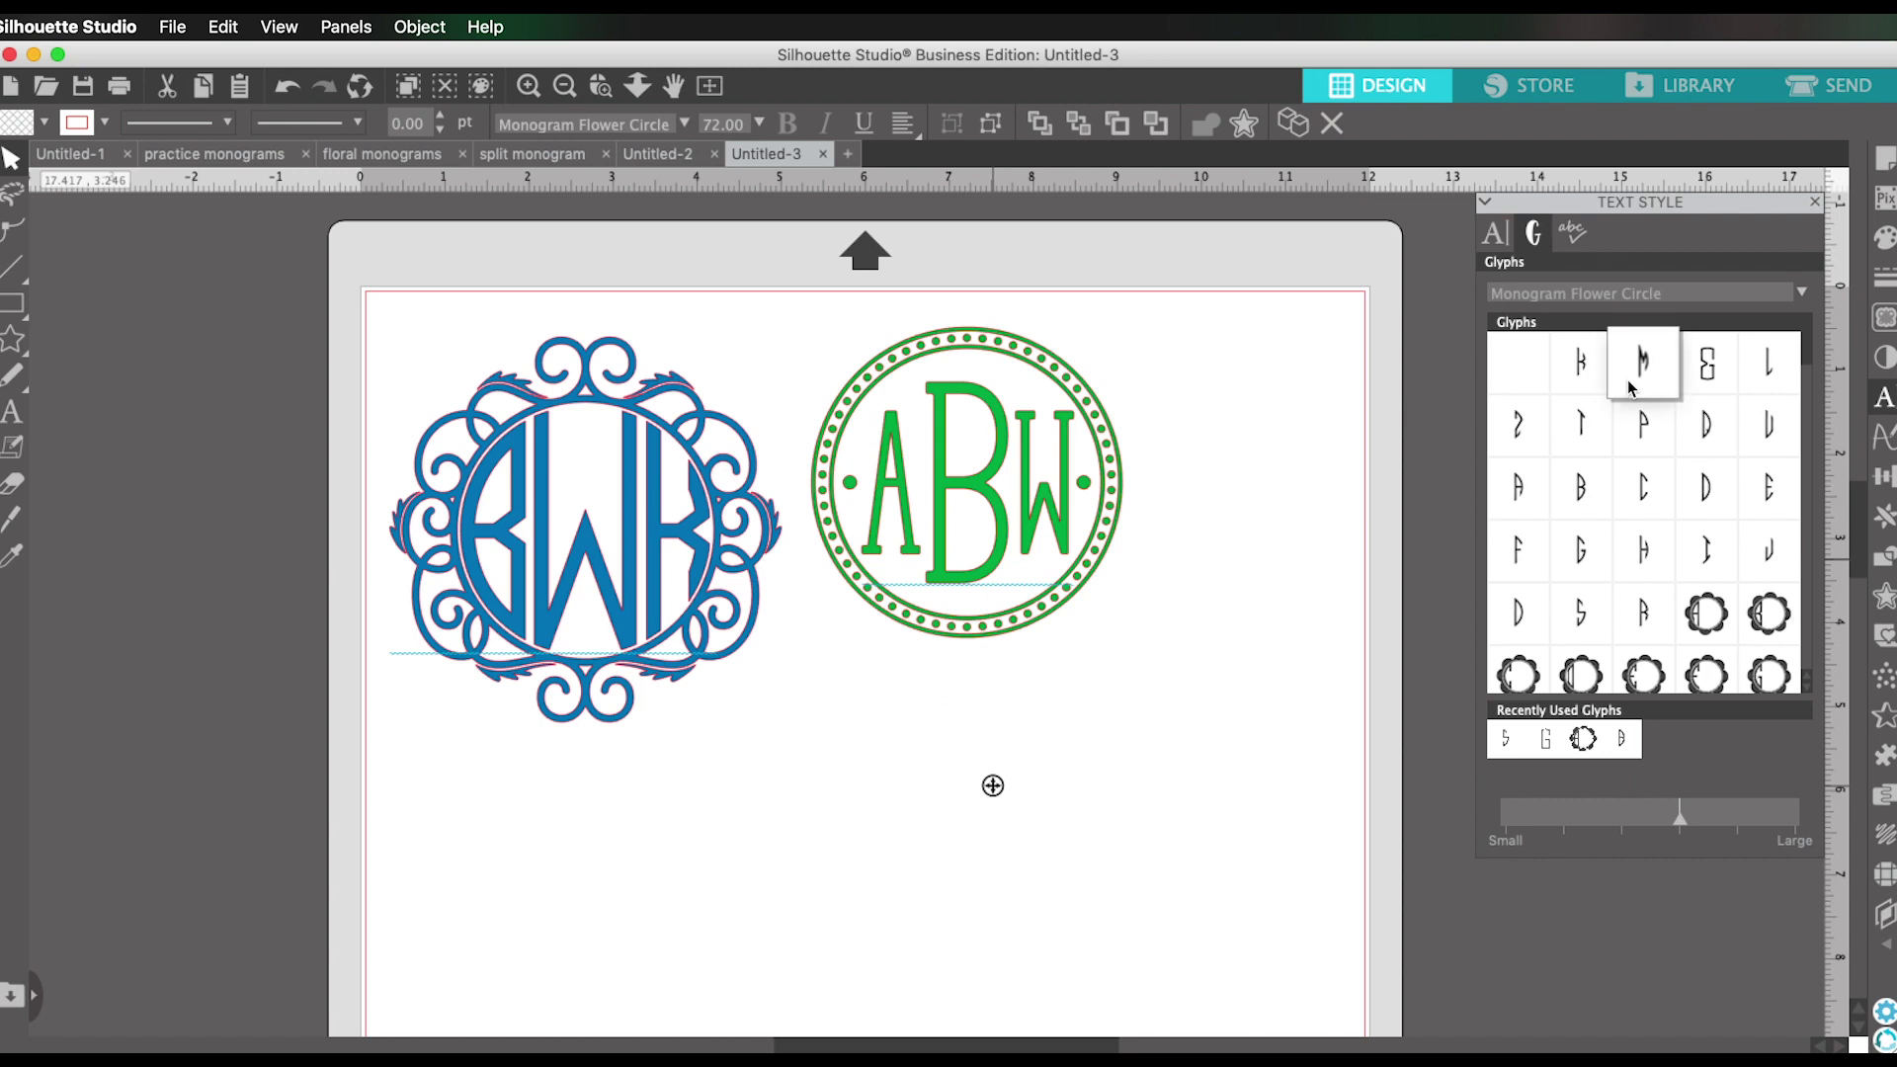
mouse_move(1631, 388)
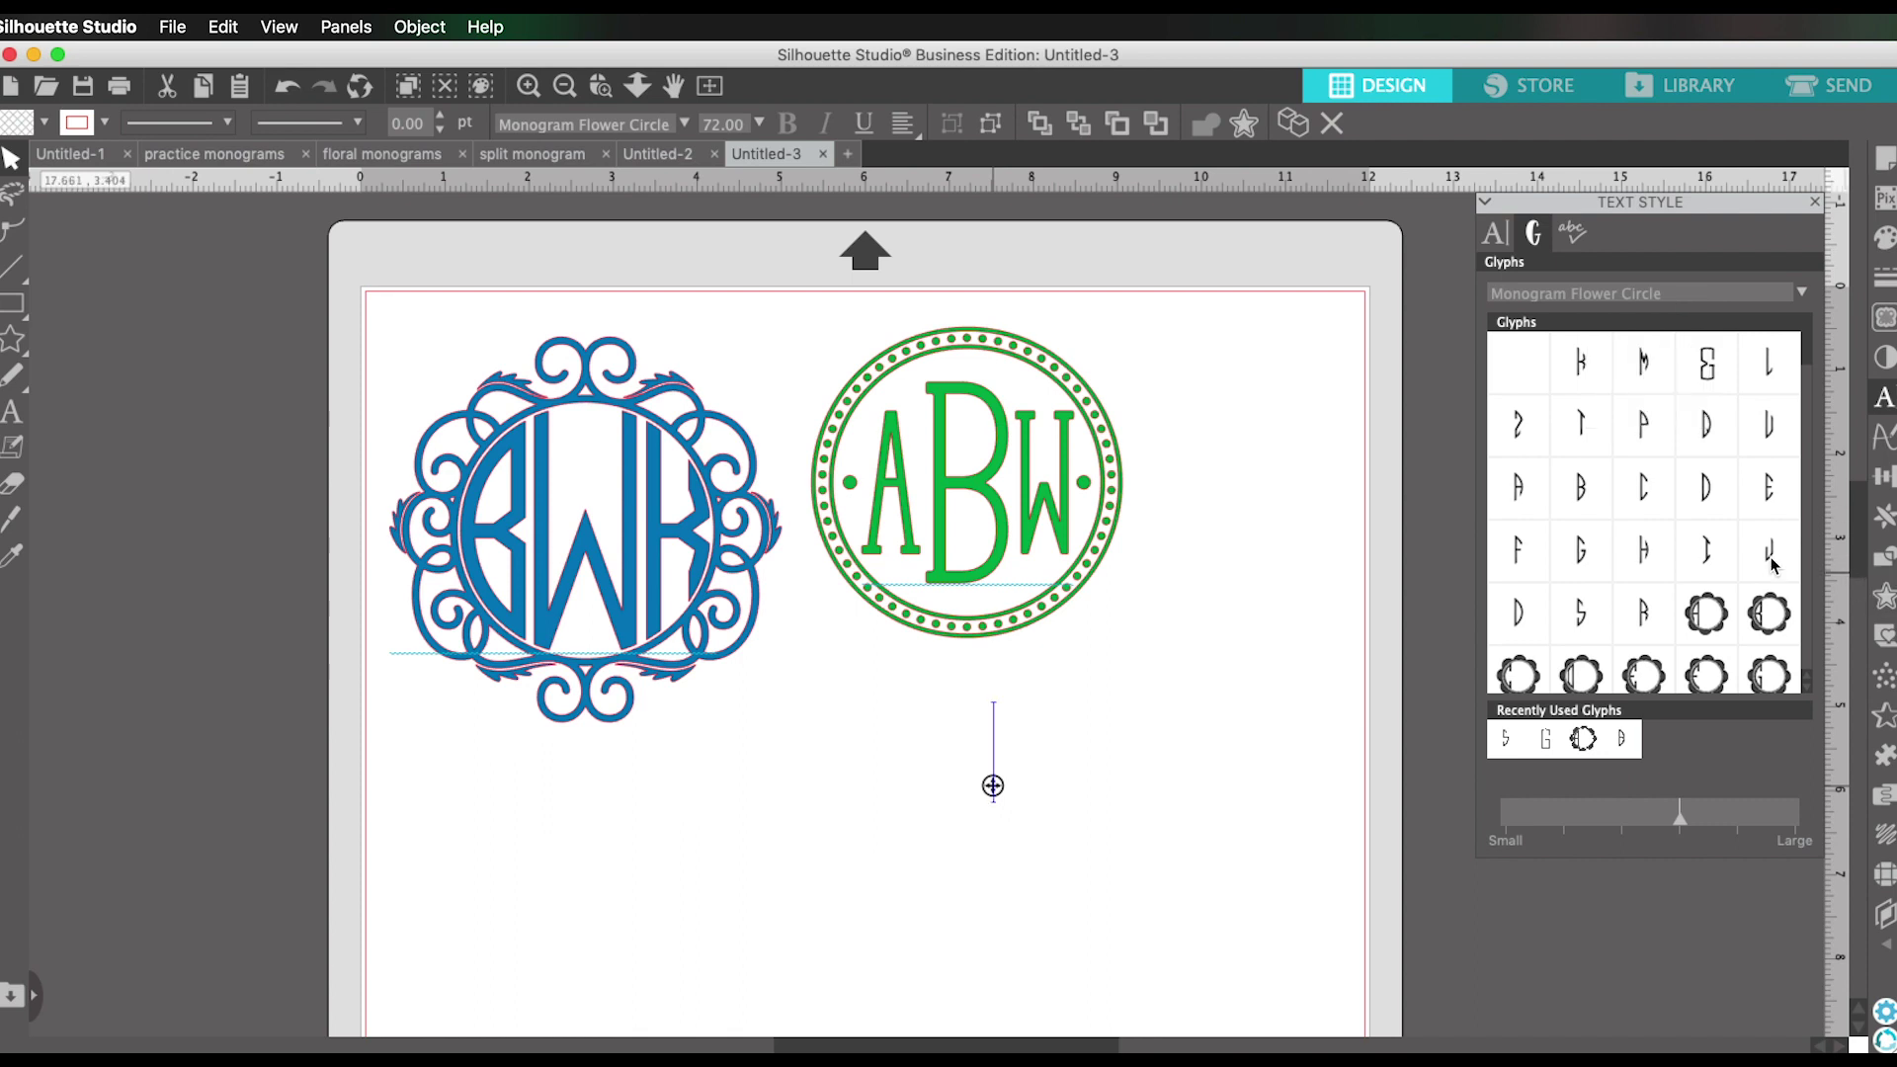
scroll(1682, 543, down, 2)
mouse_move(1683, 543)
scroll(1683, 543, down, 10)
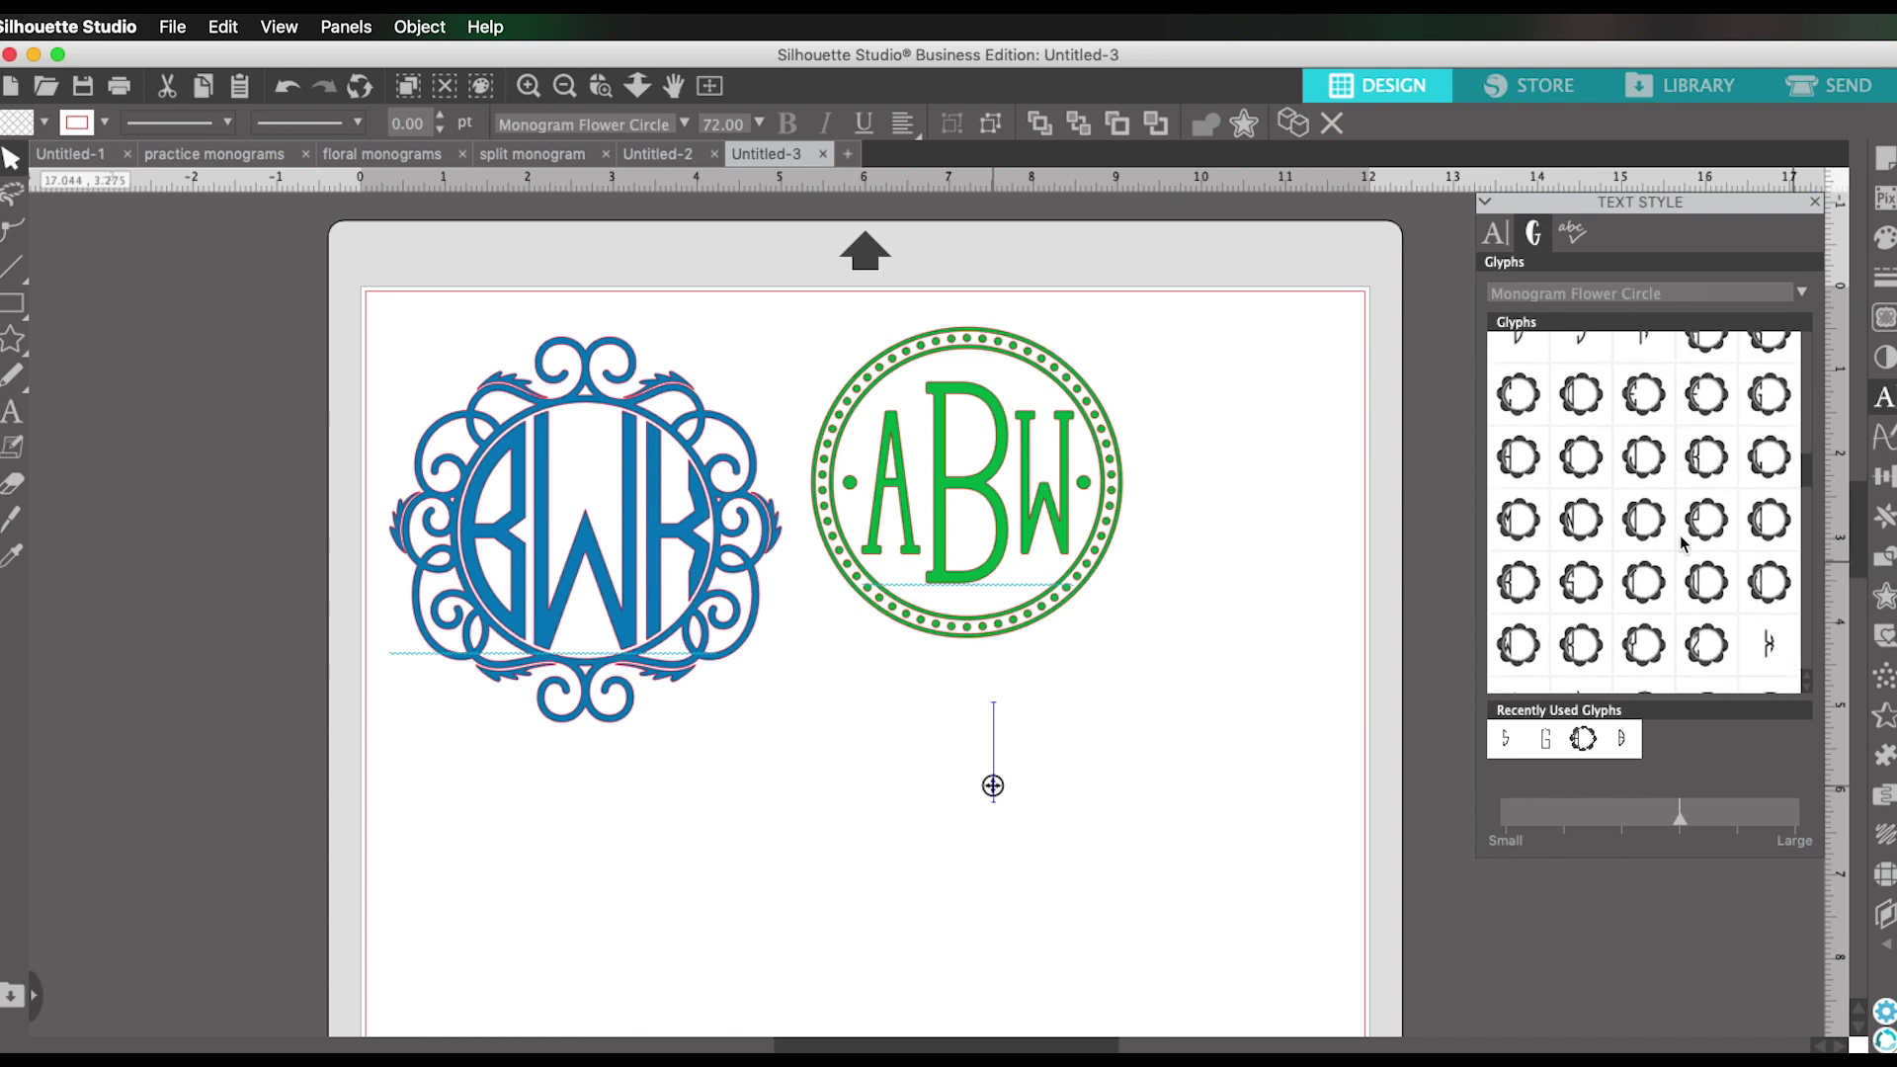
scroll(1682, 543, up, 8)
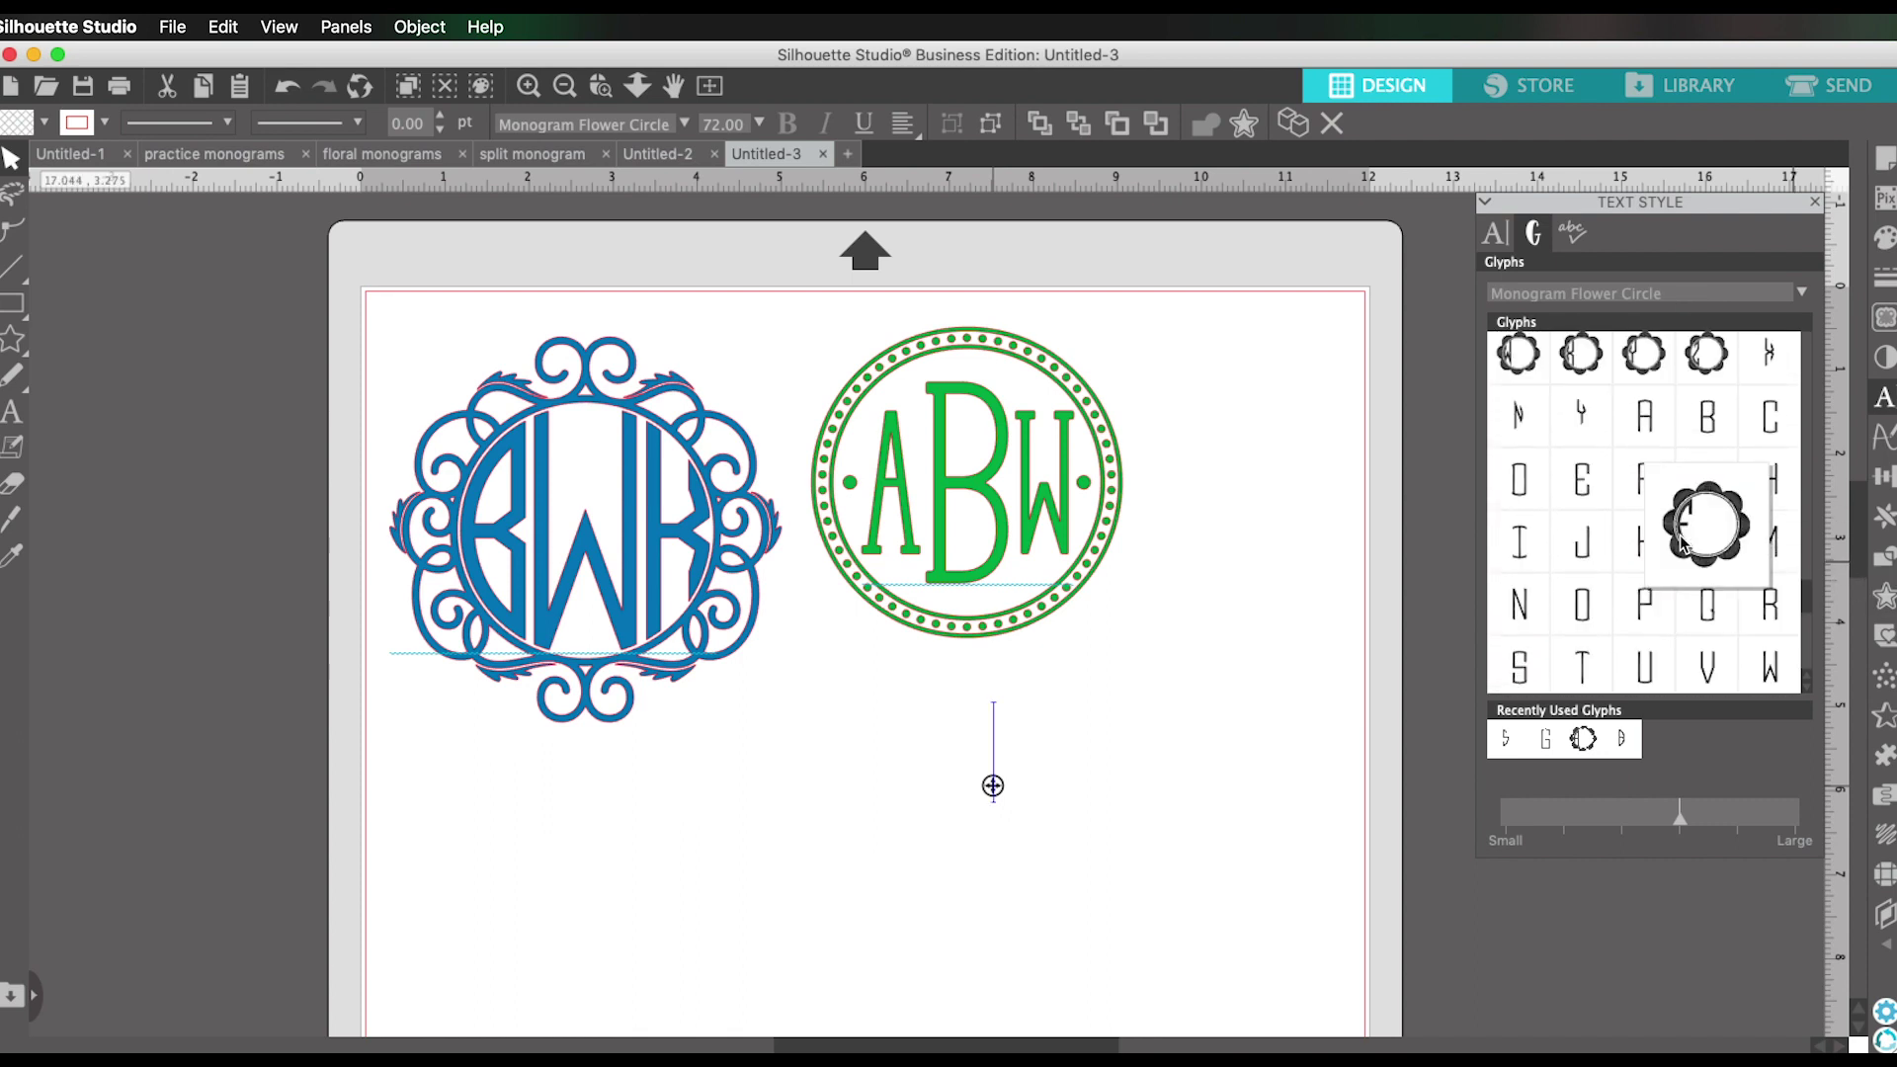
scroll(1682, 541, down, 1)
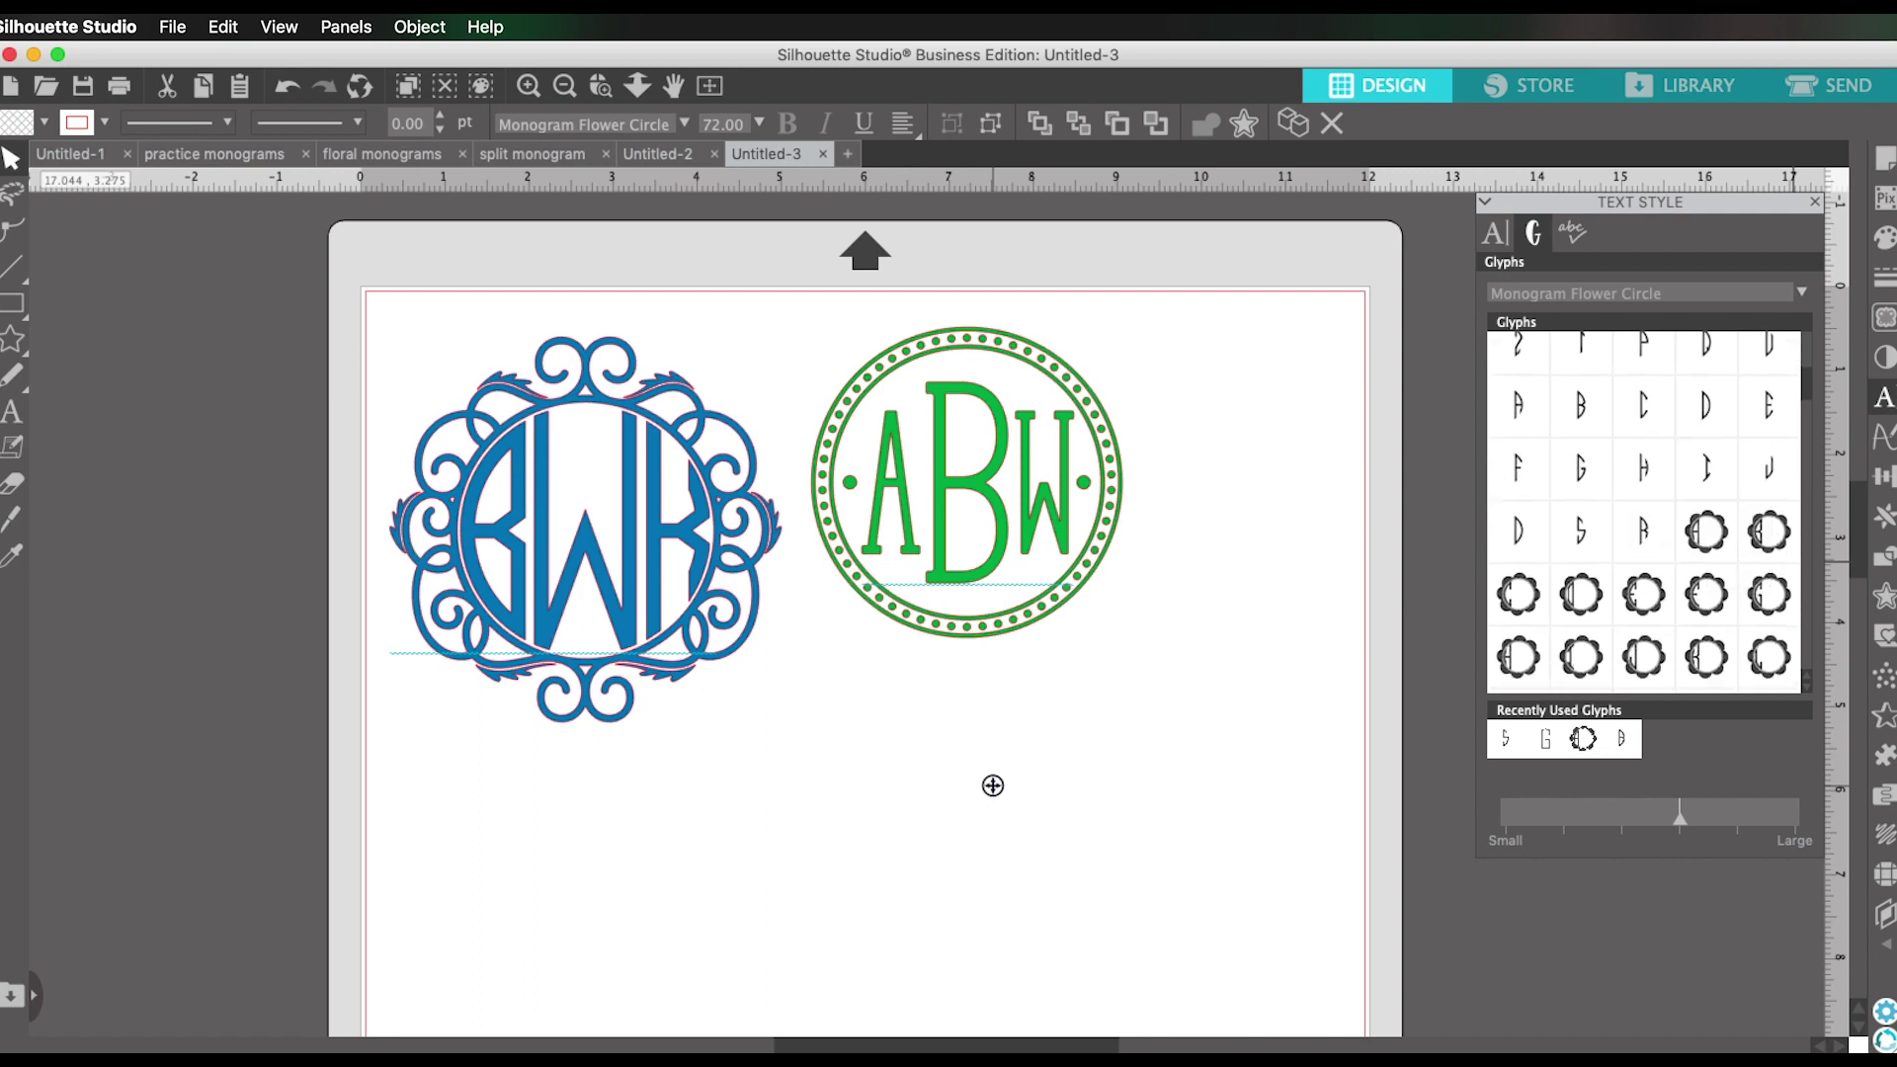
click(1701, 664)
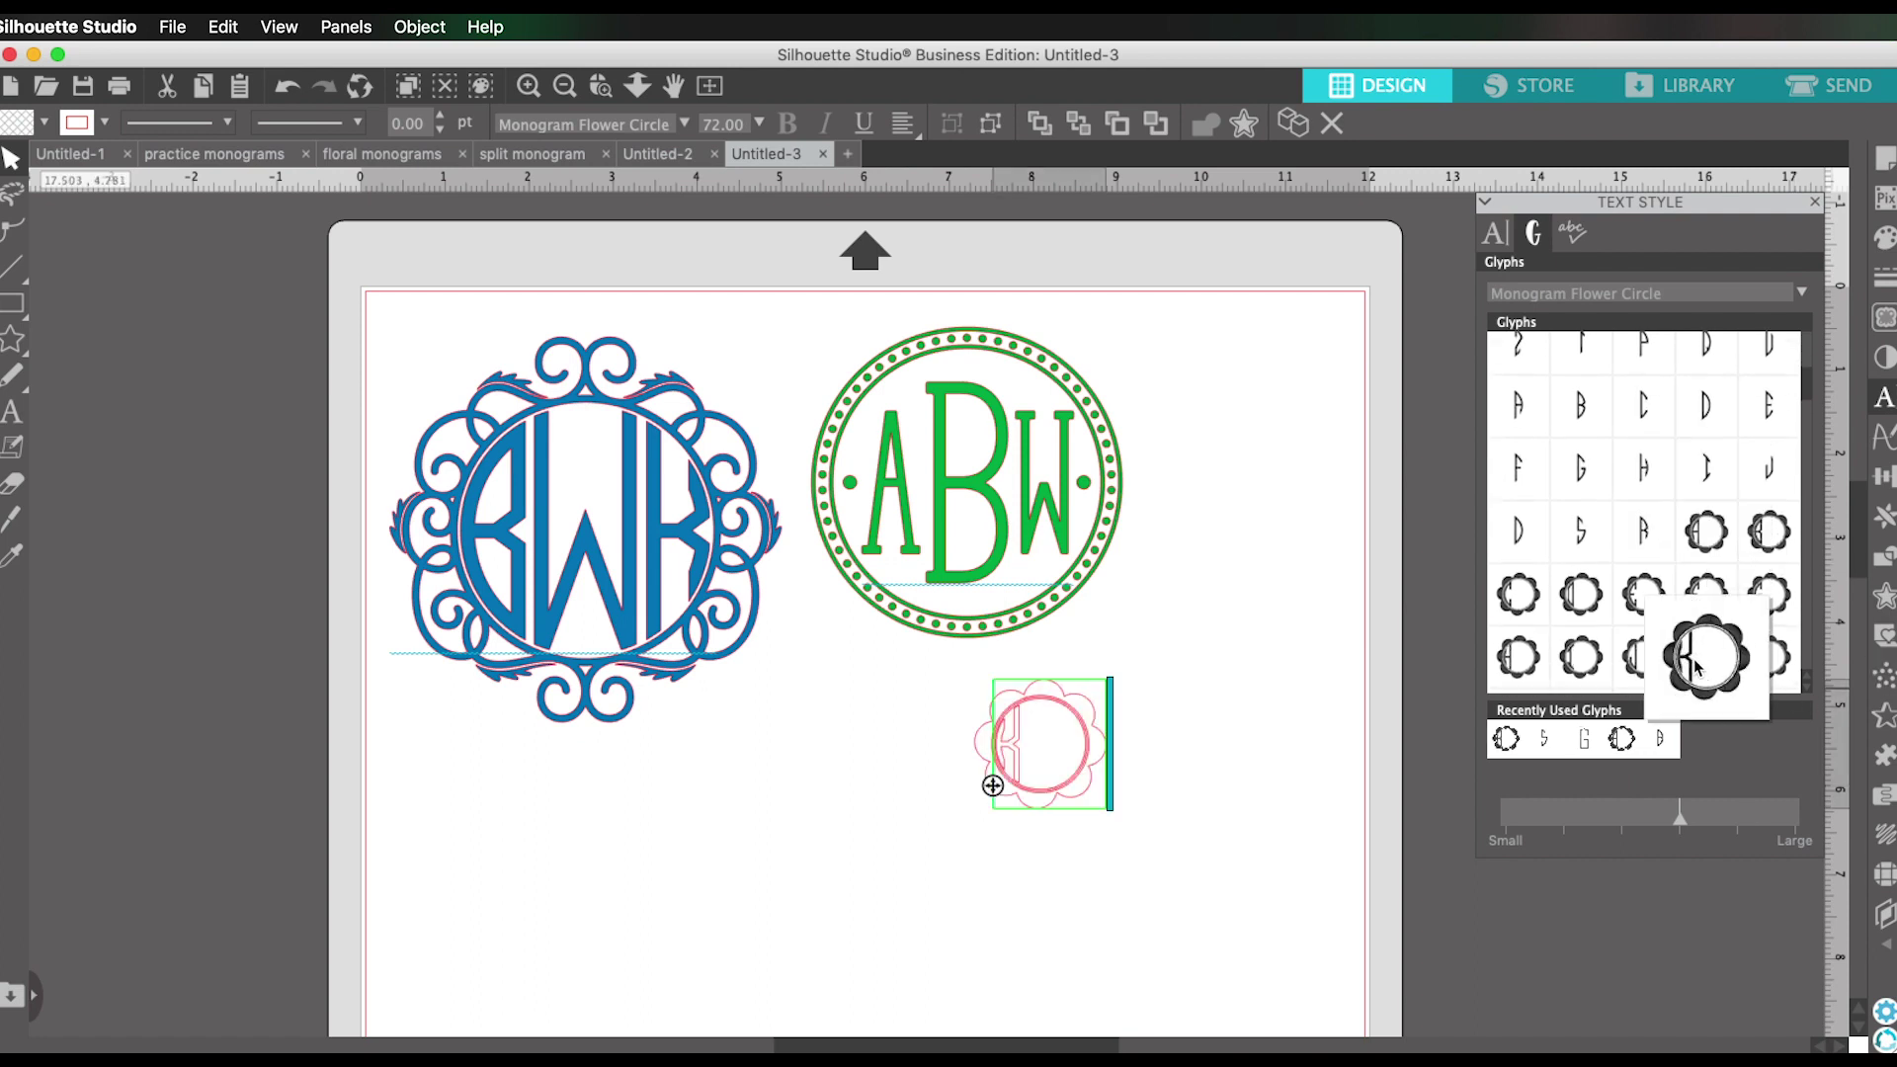
Add the H and C glyphs to complete the KHC flower monogram.
scroll(1701, 664, down, 5)
scroll(1740, 563, down, 5)
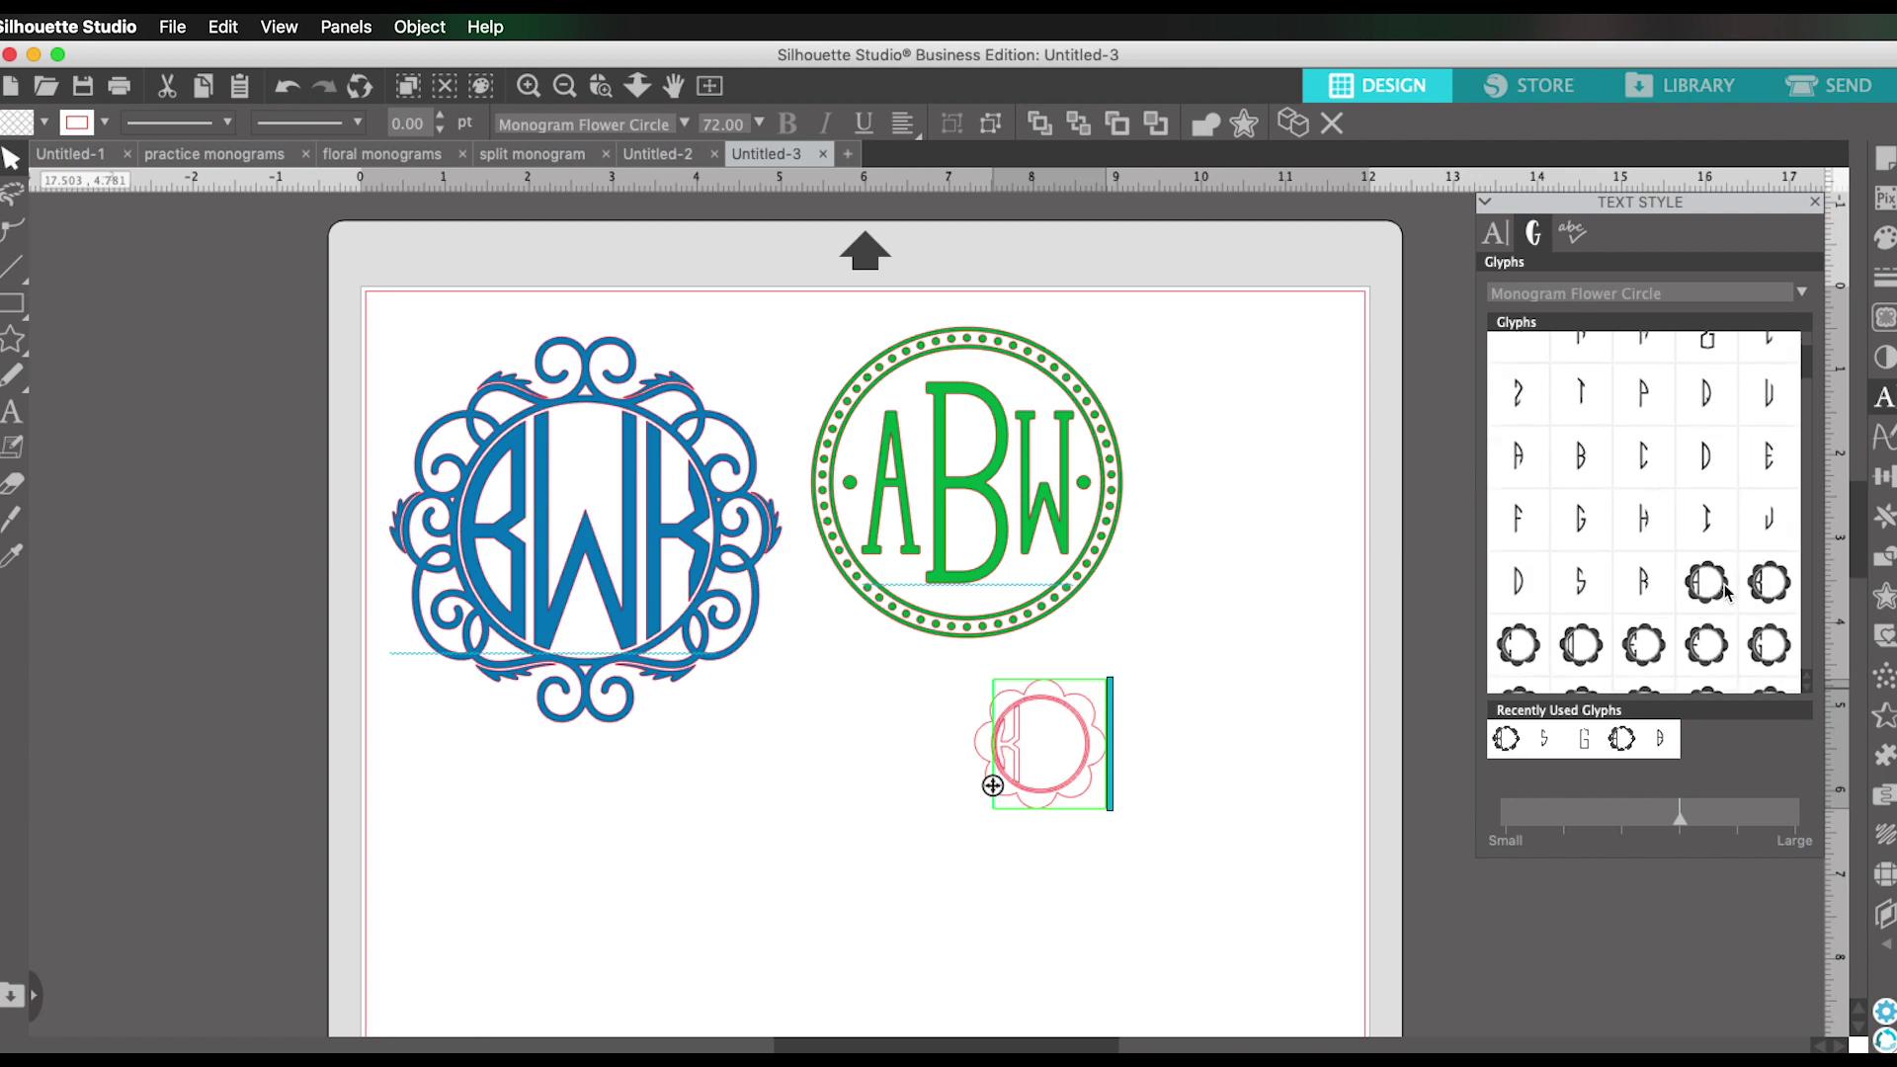
scroll(1724, 596, down, 4)
mouse_move(1716, 602)
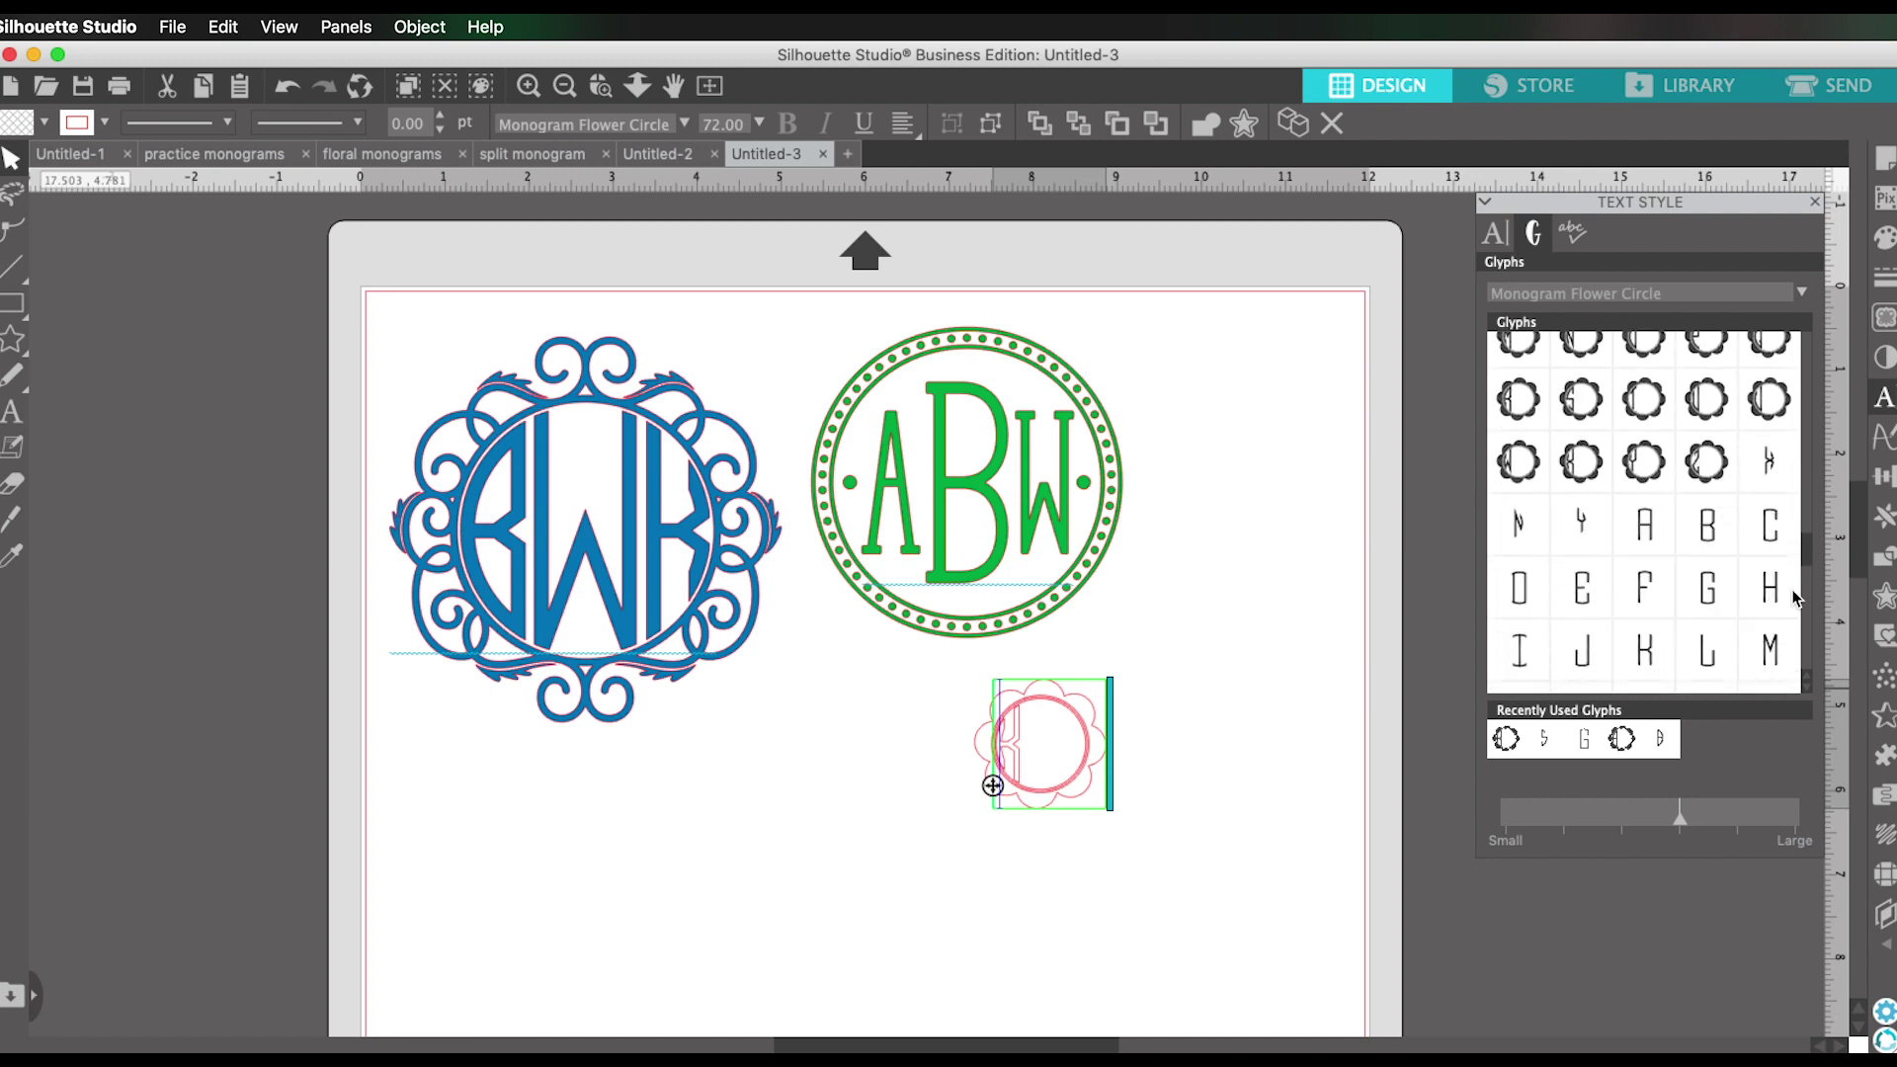
click(1774, 590)
scroll(1756, 604, up, 3)
scroll(1754, 605, up, 2)
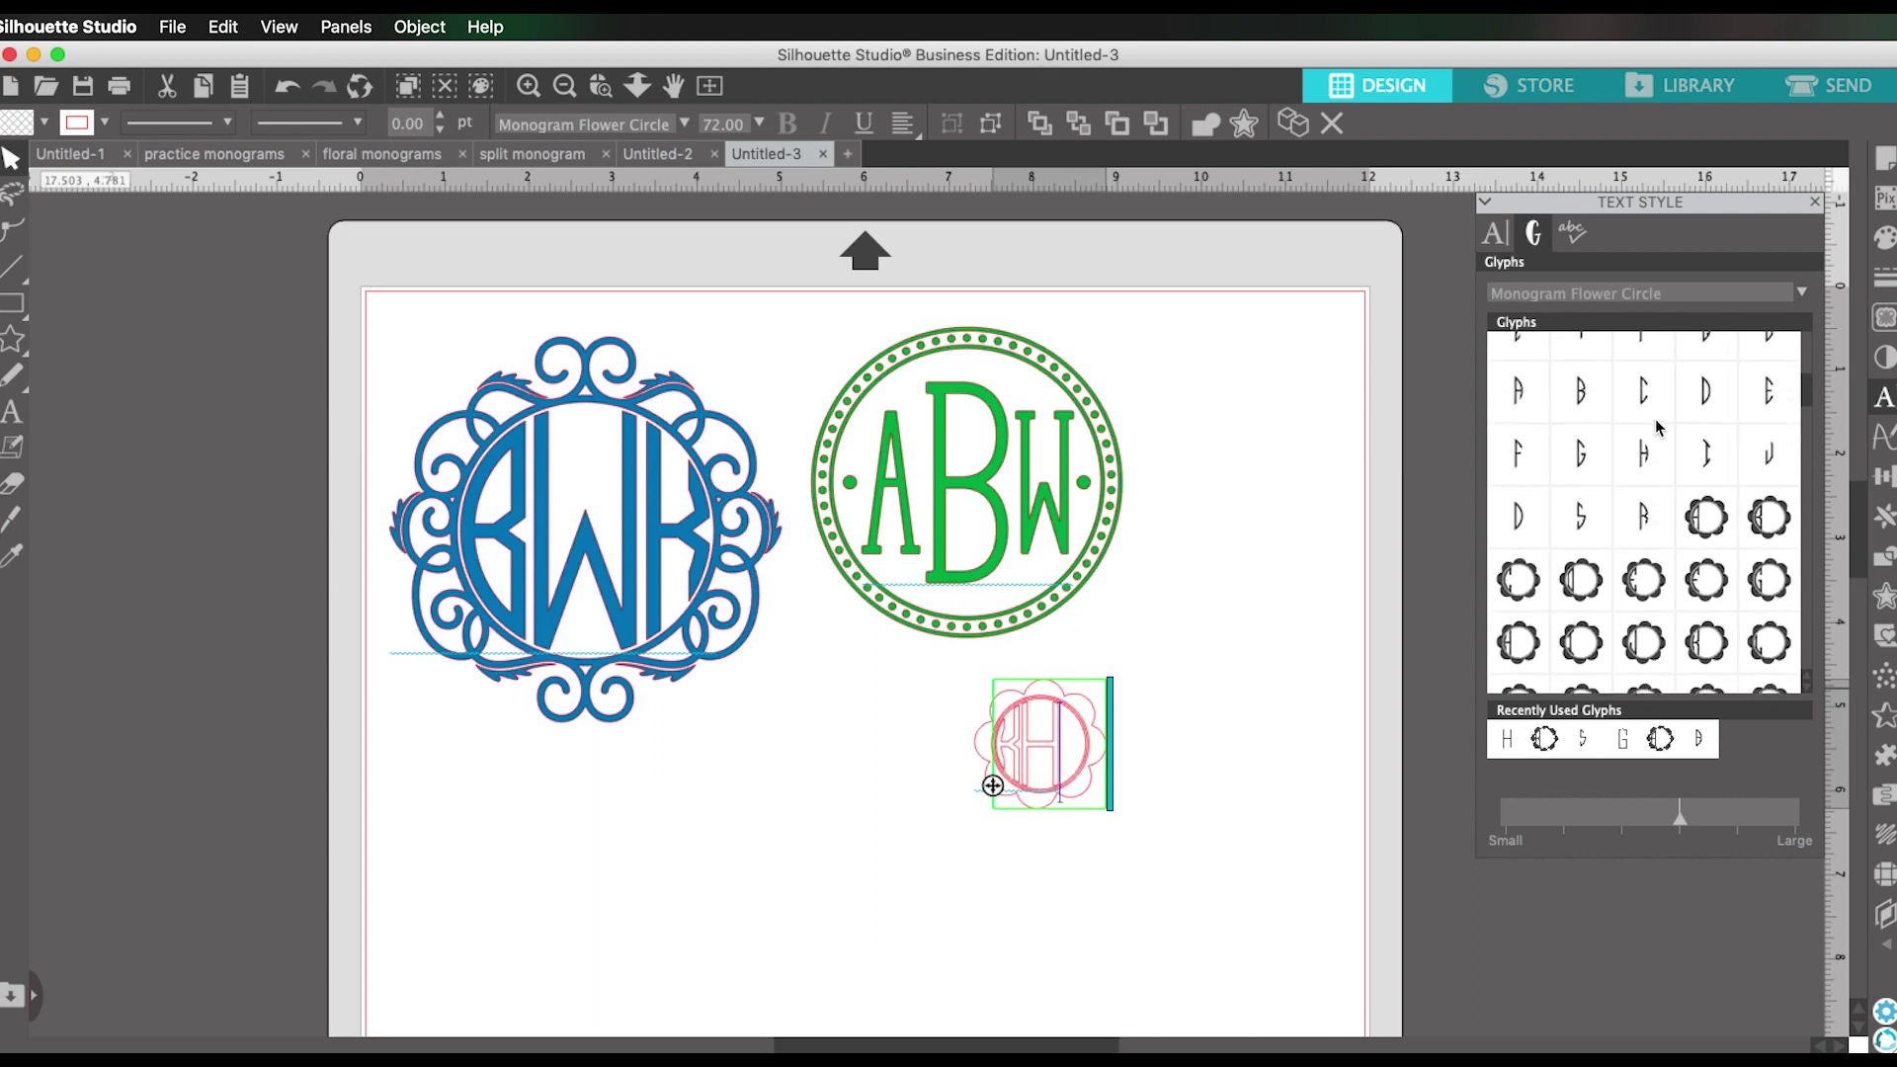
click(1643, 390)
click(1210, 805)
Enlarge the KHC monogram to about 4 in tall, move it up-right, and fill it red-orange.
click(1081, 761)
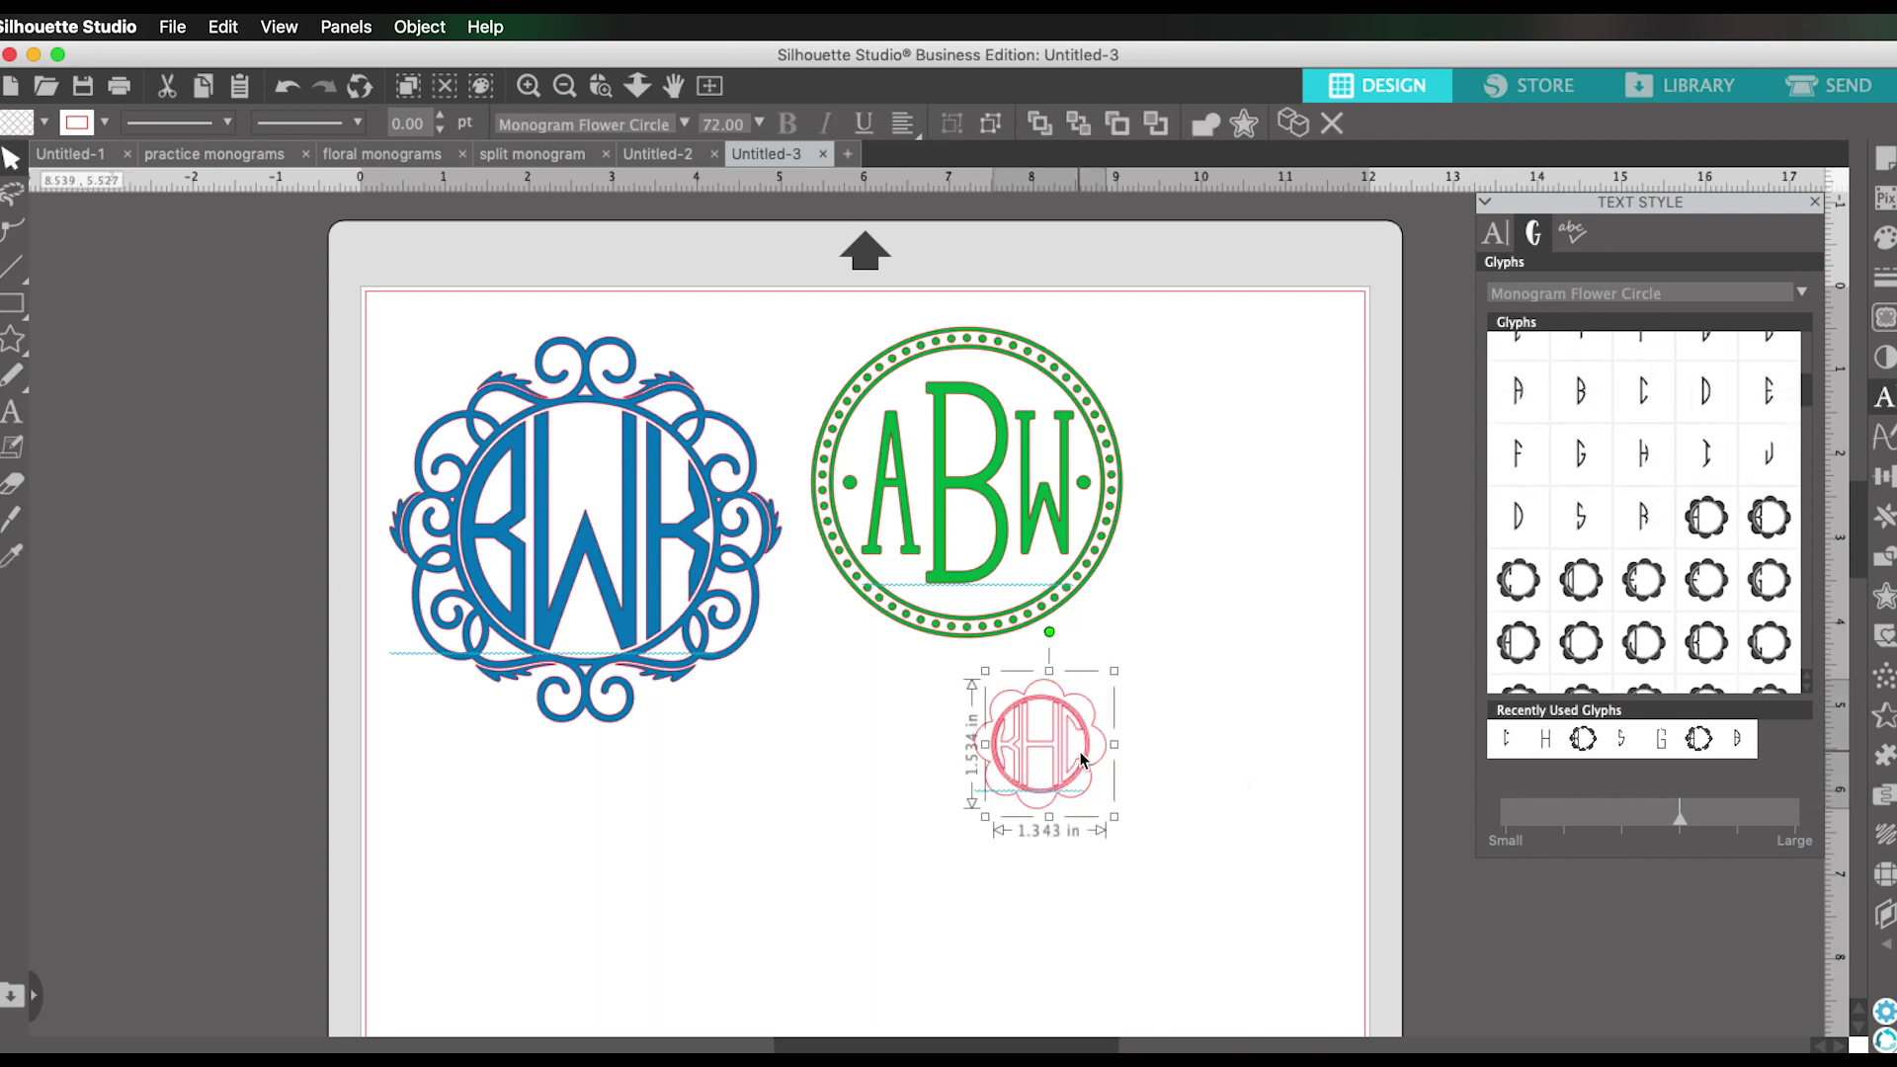
drag(1110, 817, 1324, 1020)
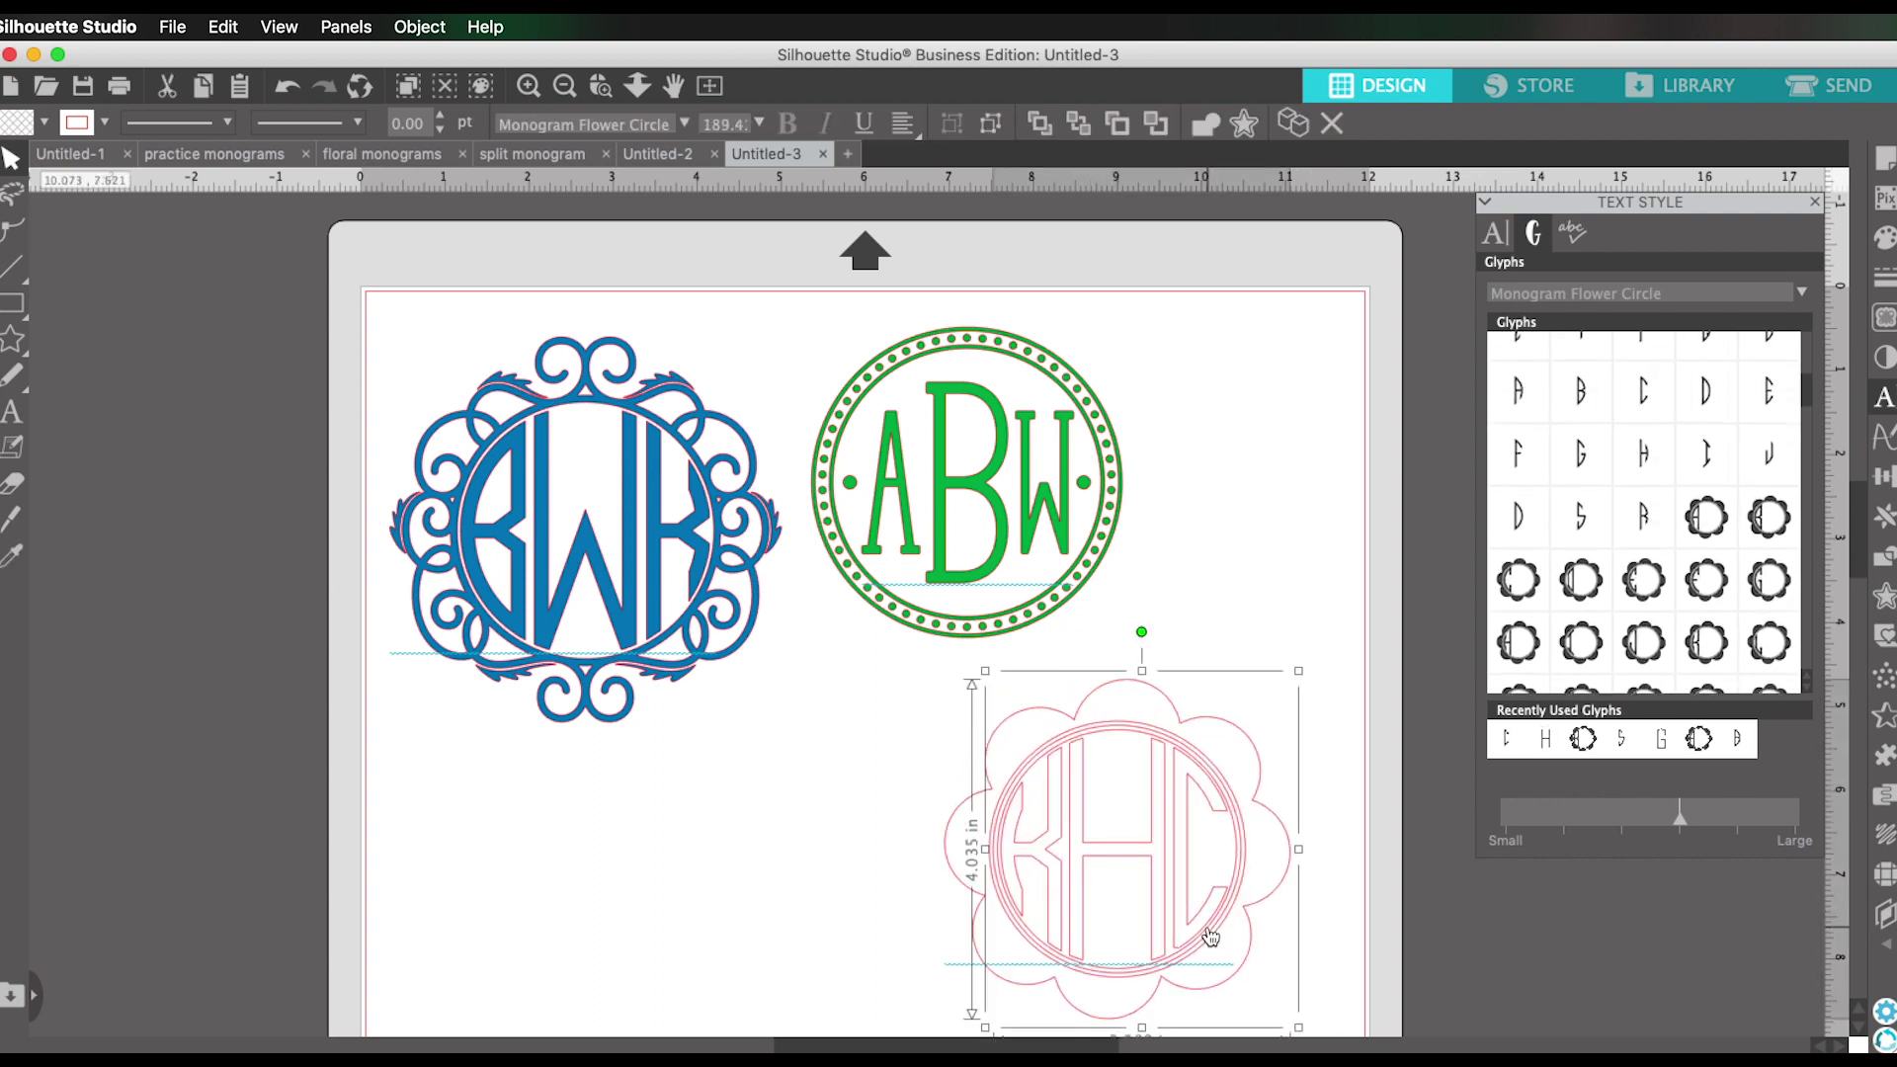
drag(1207, 915, 1258, 859)
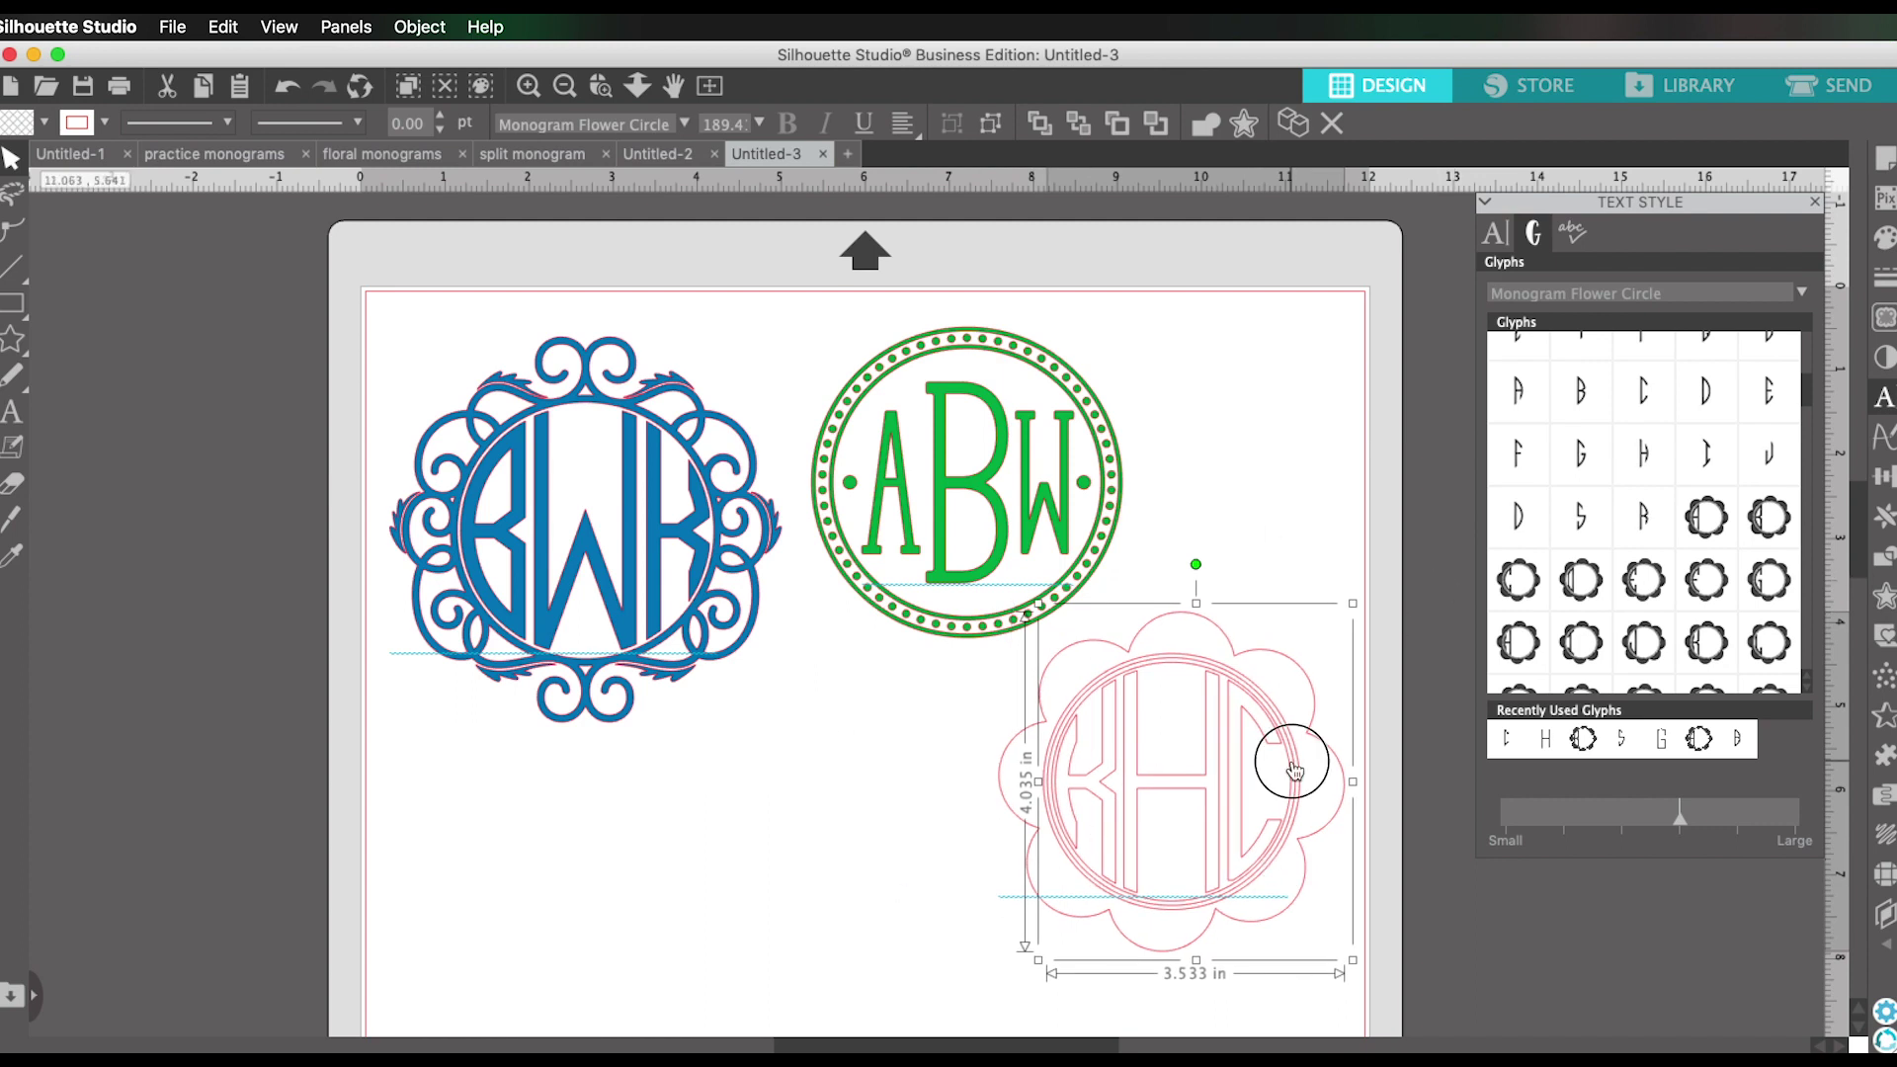
click(1882, 237)
click(1756, 391)
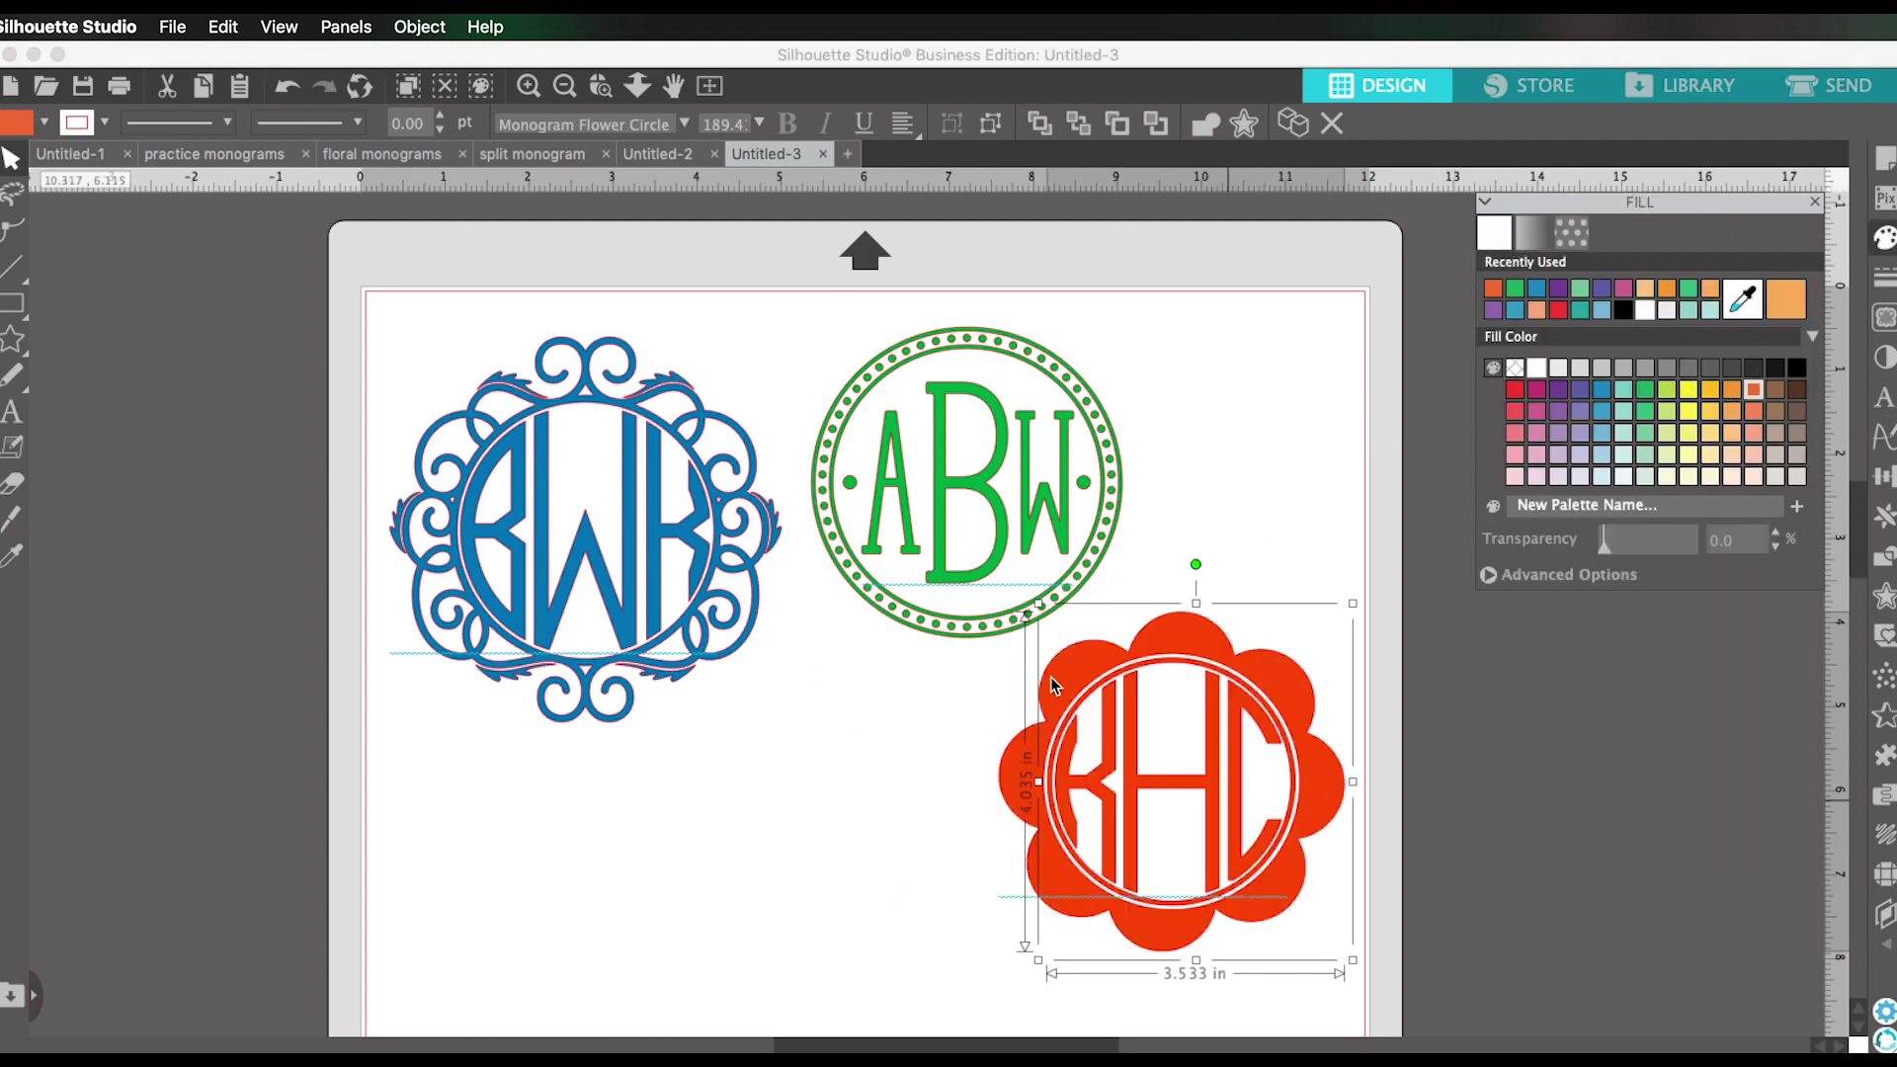
Go back to the Text Style glyph grid to browse the monogram font's glyphs.
click(1882, 396)
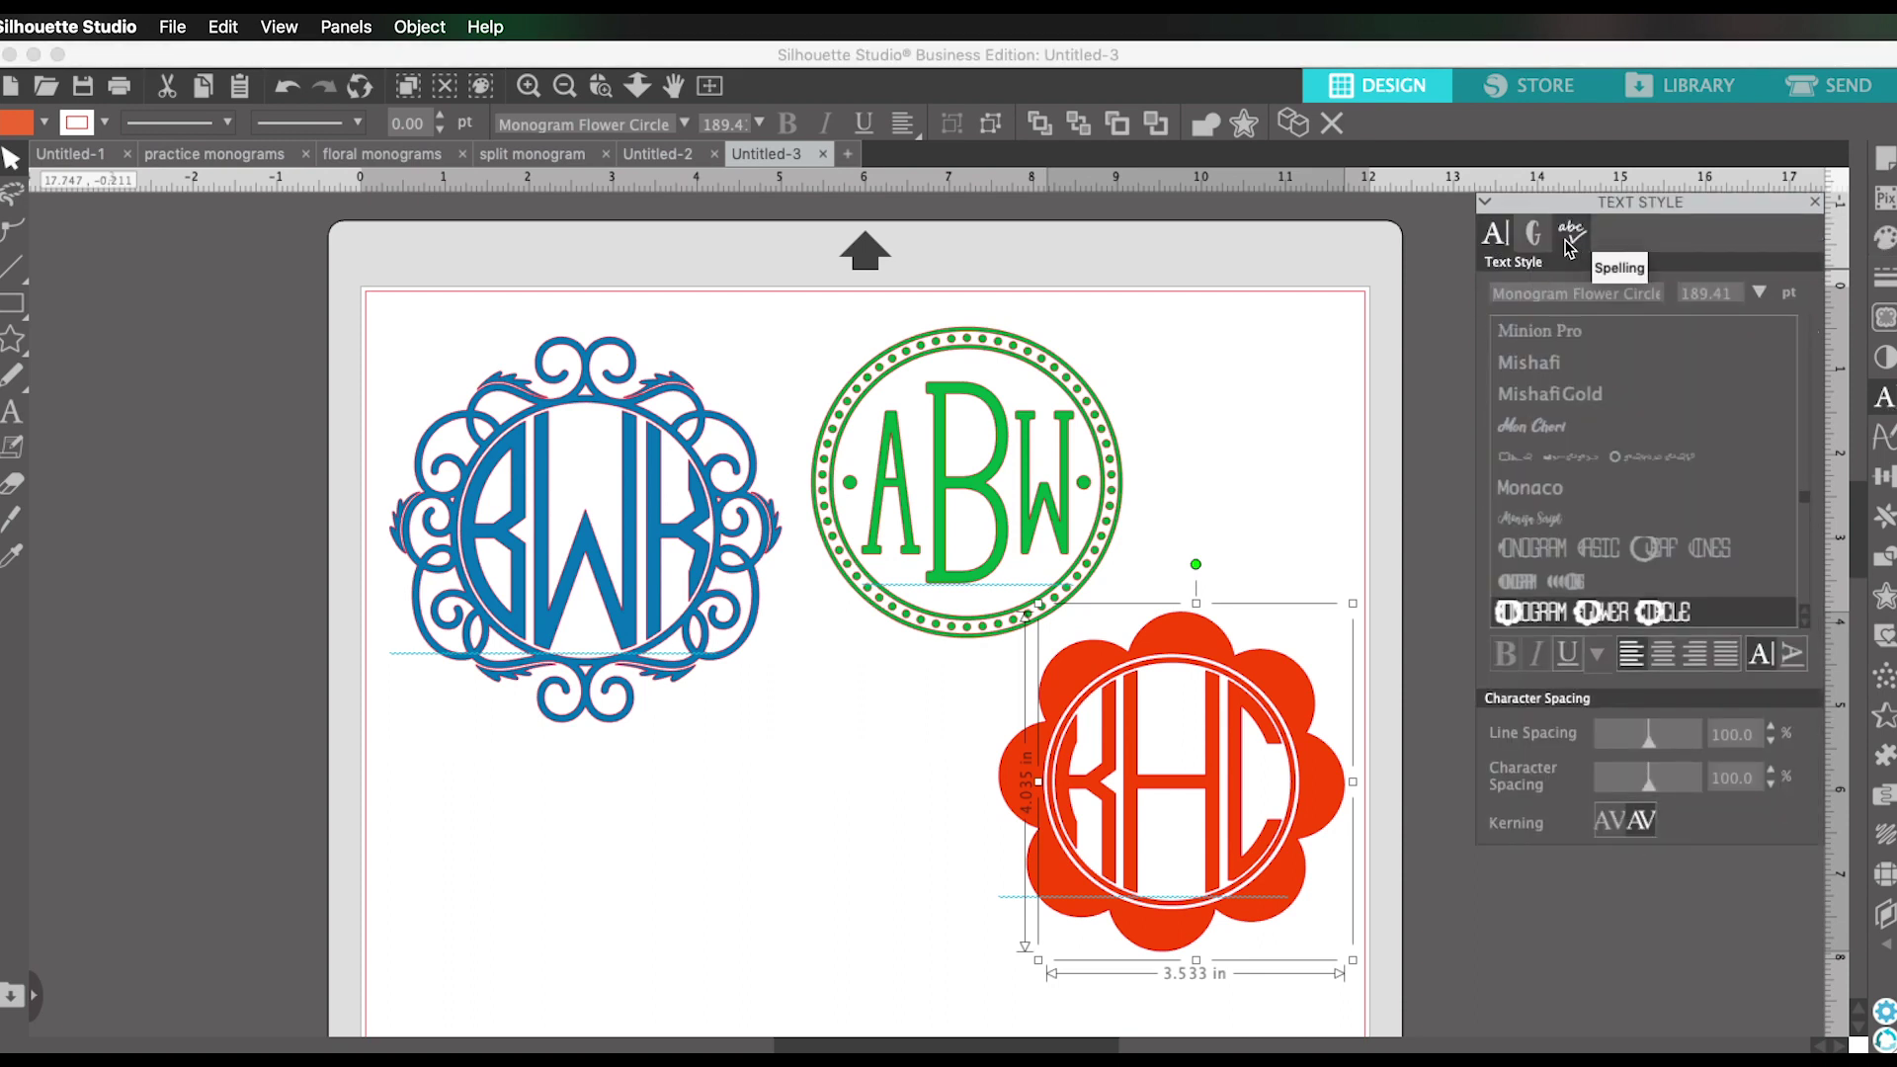
click(1532, 233)
scroll(1690, 499, down, 3)
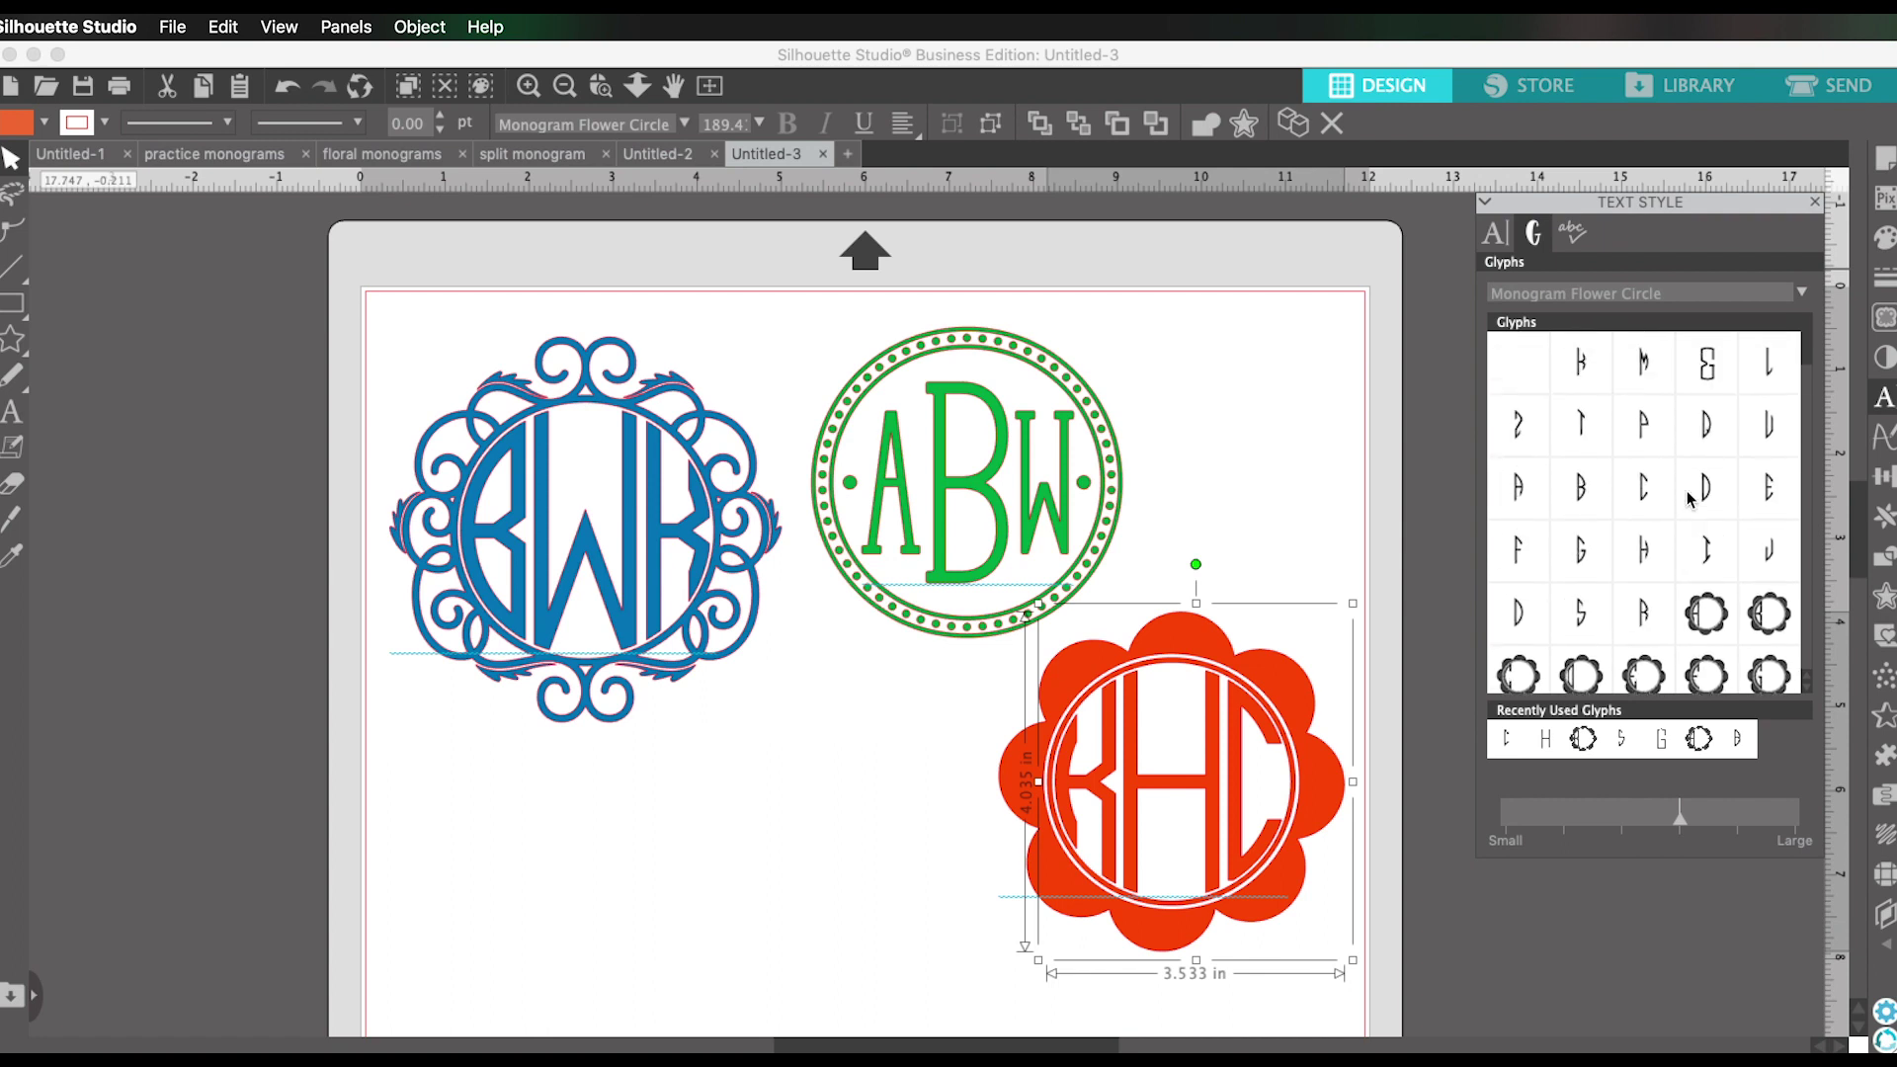
mouse_move(1690, 499)
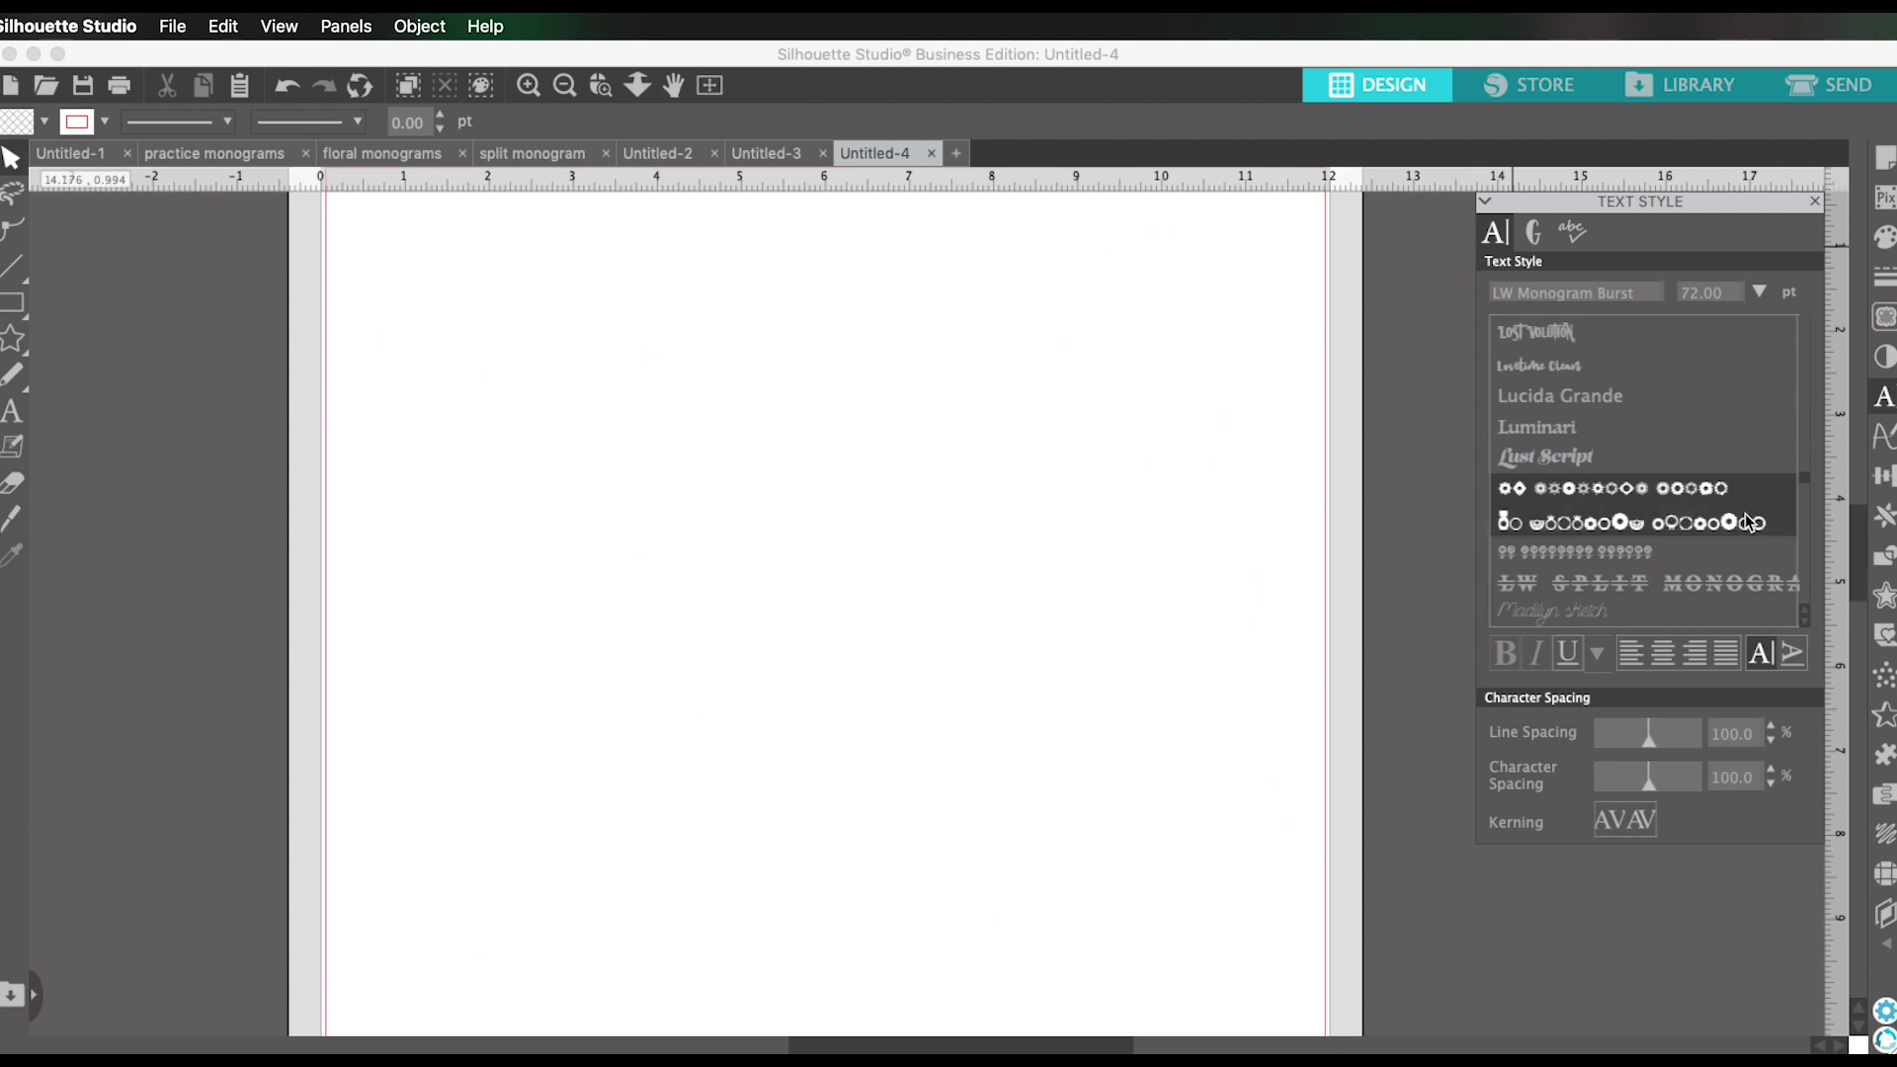
Show LW Monogram Dingbats glyphs at Large preview size and pick the watermelon frame.
click(1535, 235)
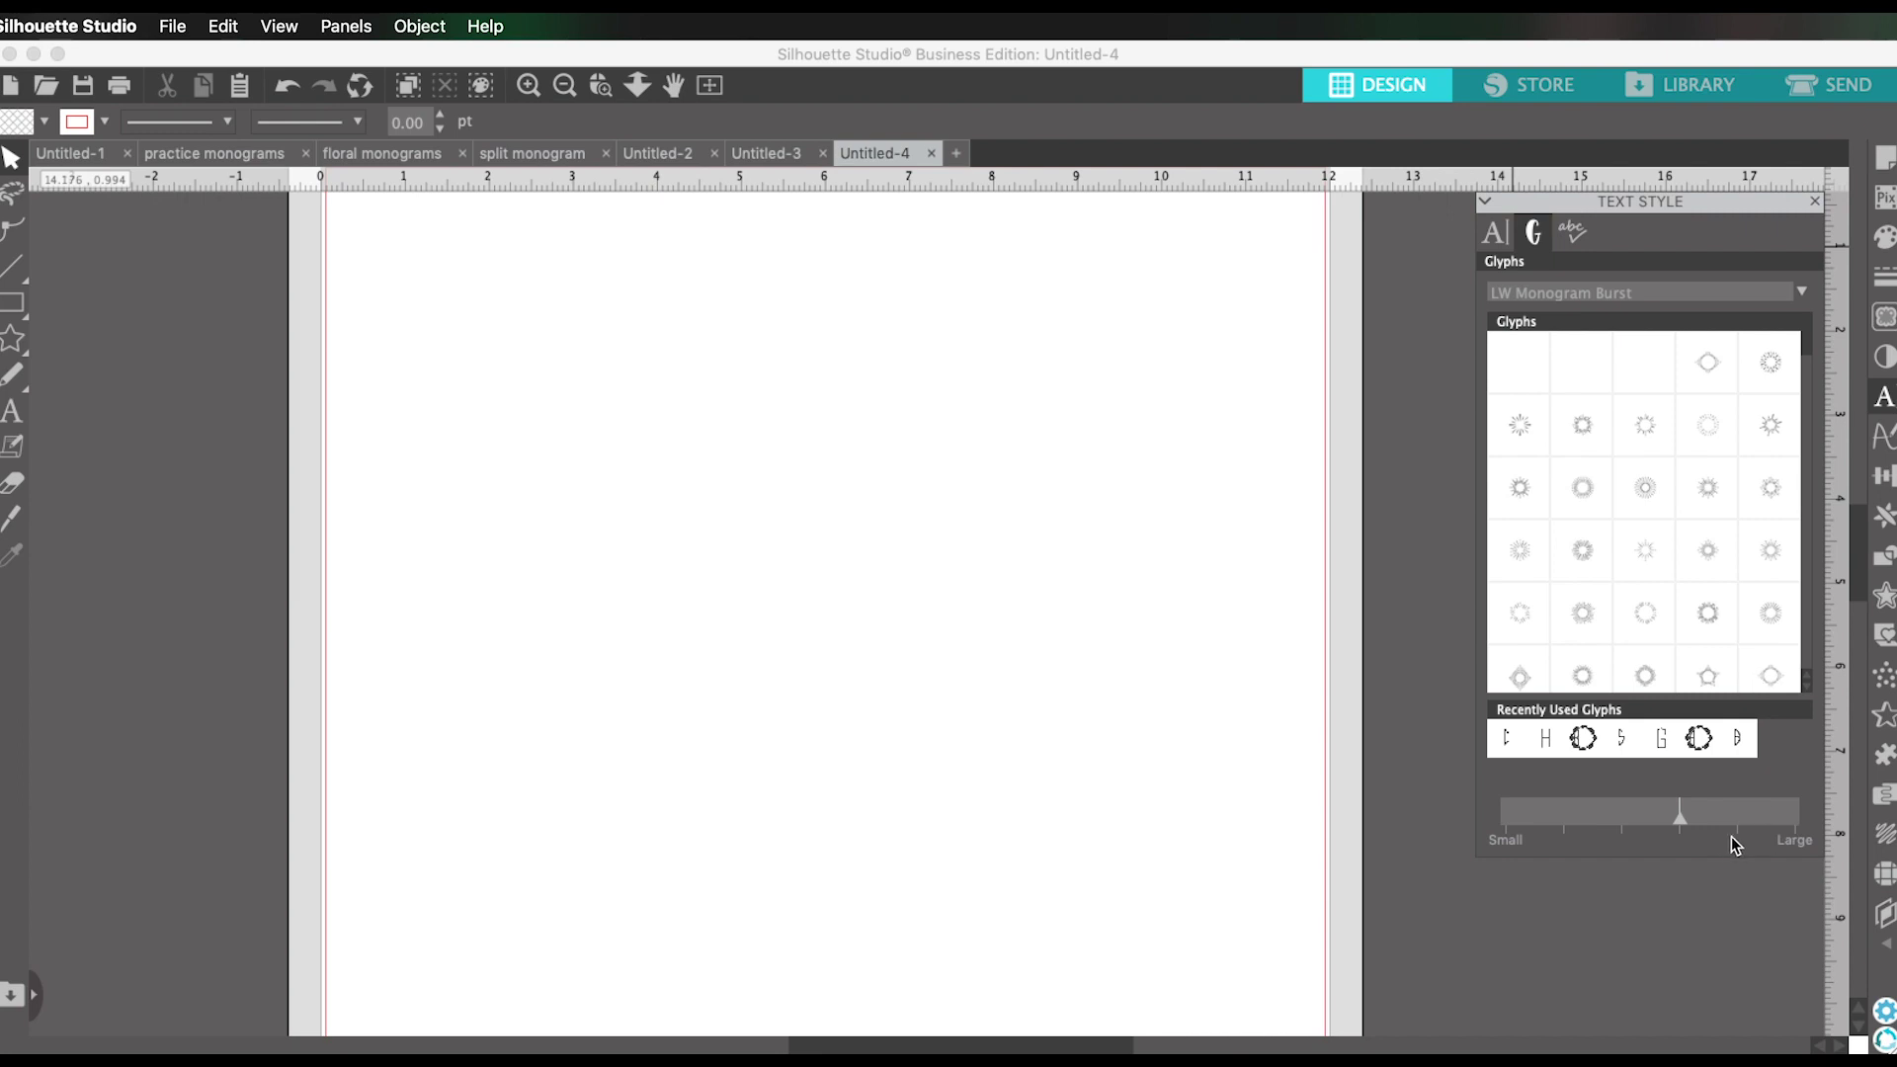
drag(1677, 820, 1795, 815)
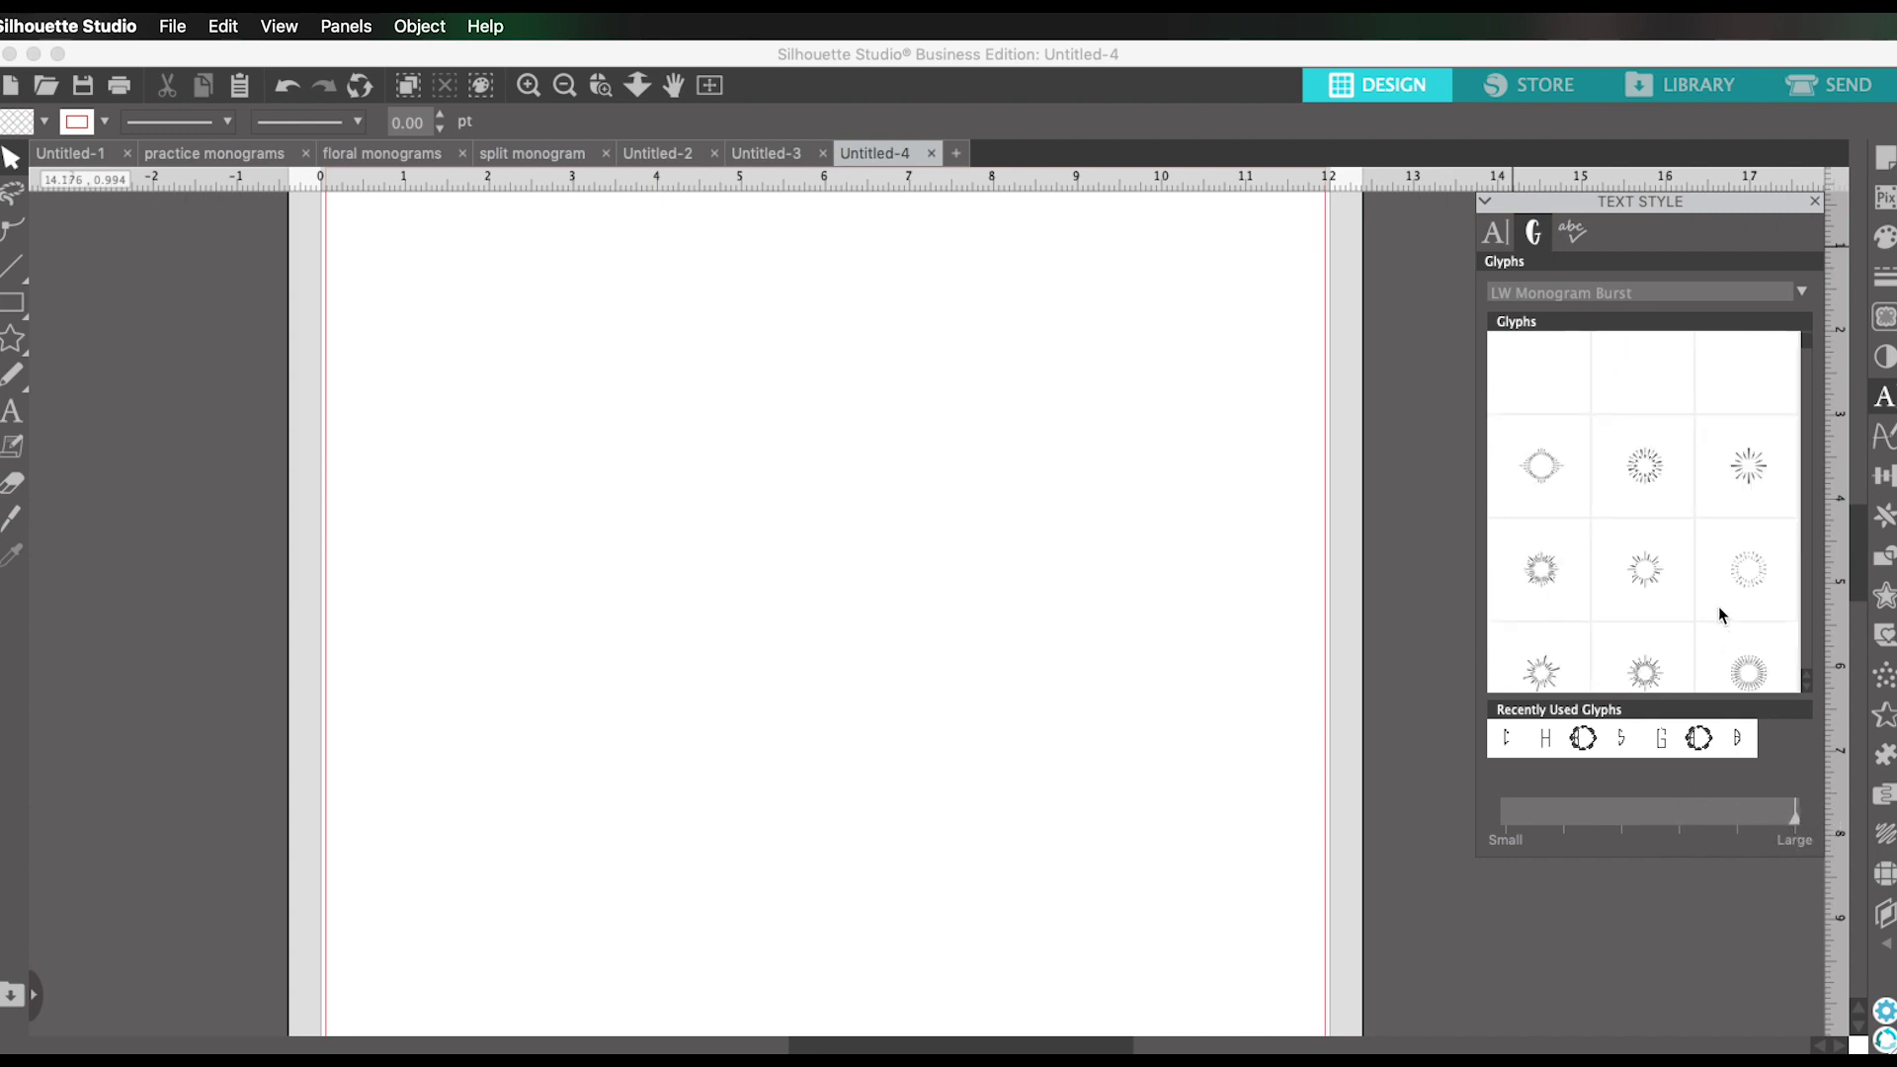
scroll(1739, 494, down, 2)
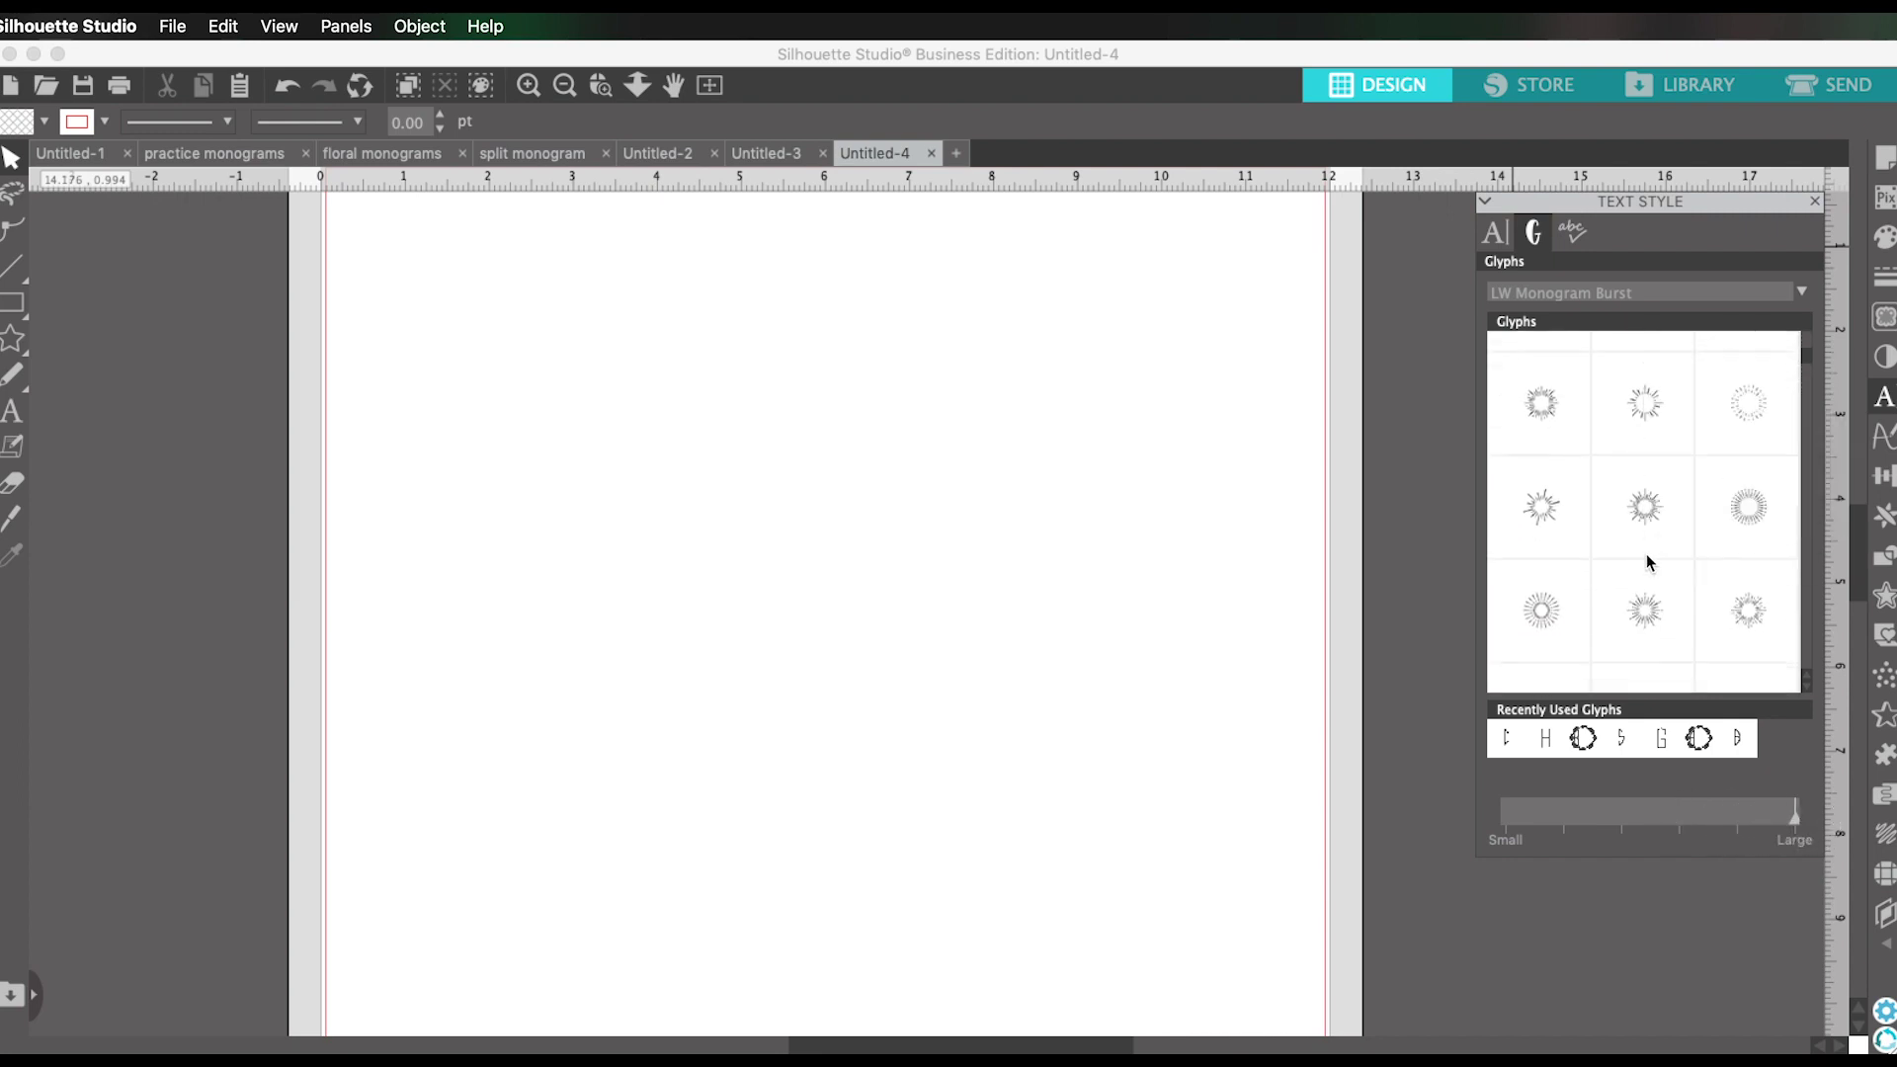
scroll(1749, 624, down, 3)
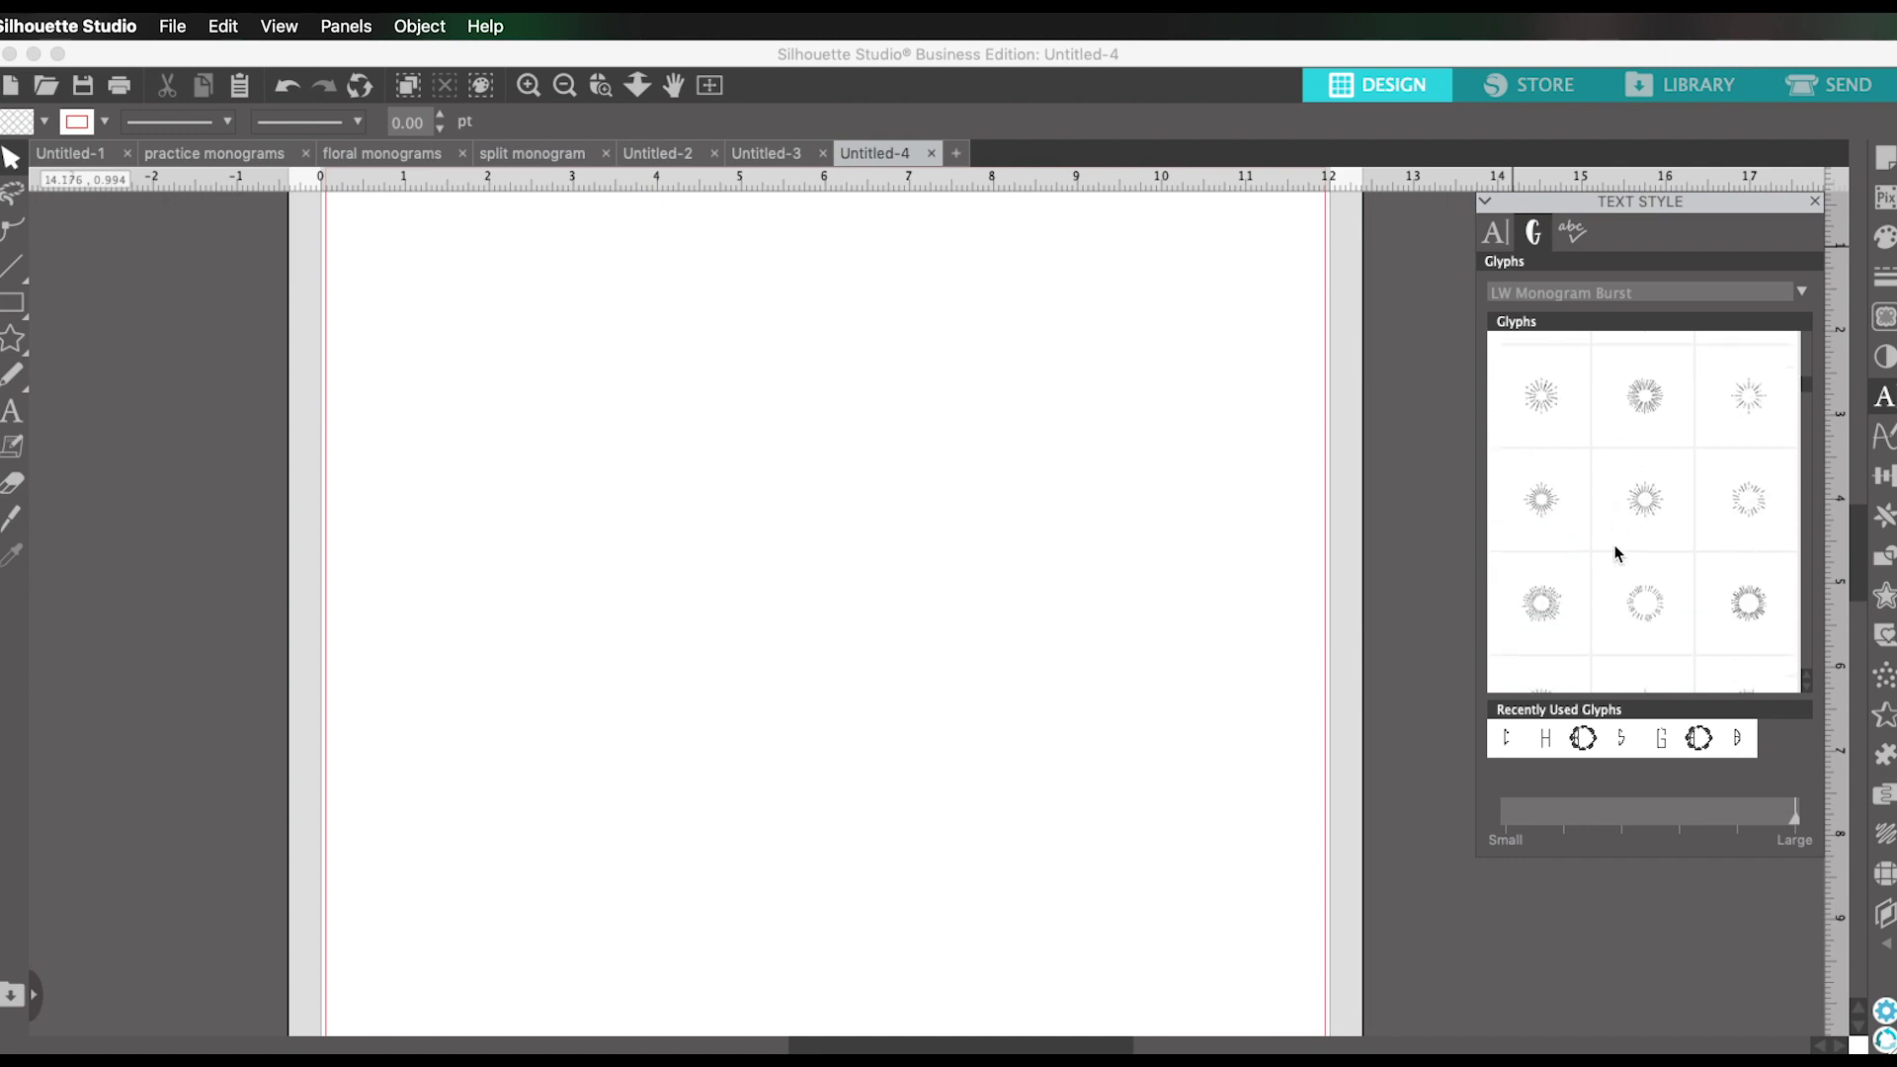
scroll(1610, 537, down, 3)
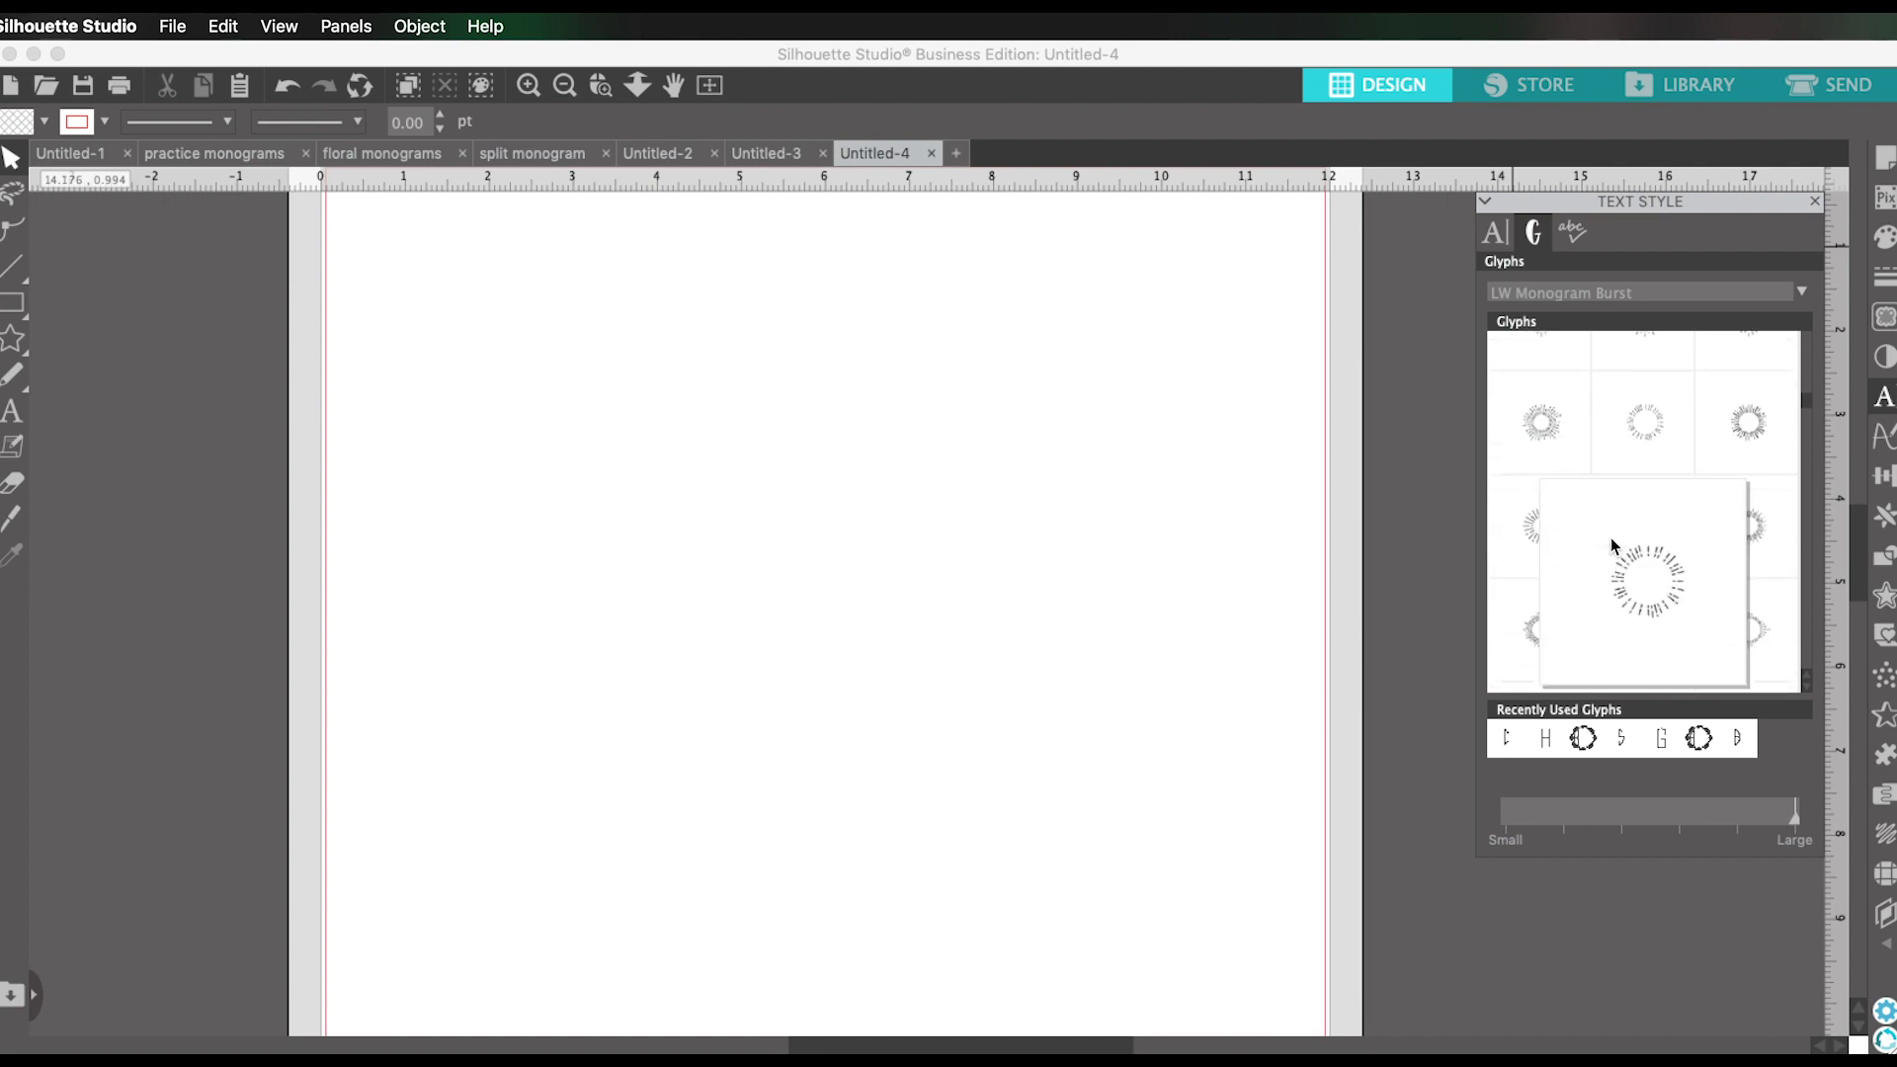
click(1802, 292)
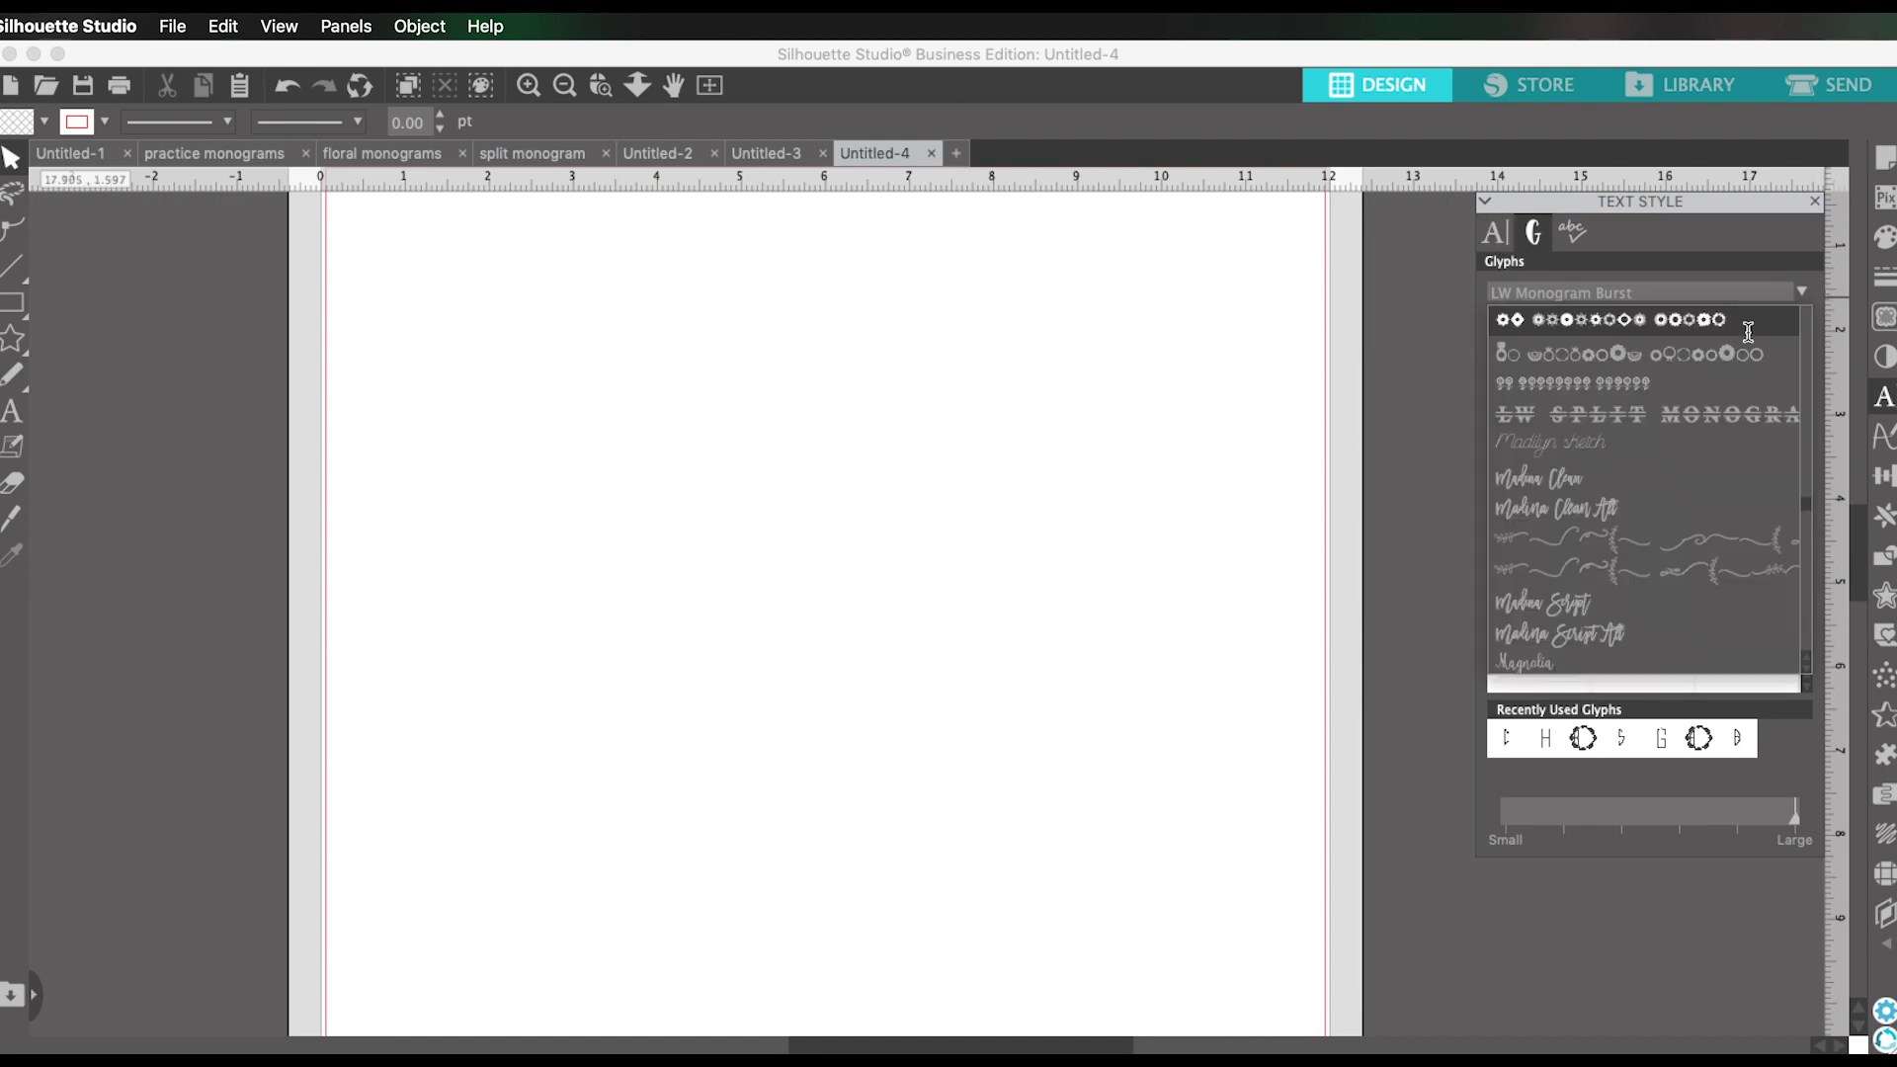
click(1731, 359)
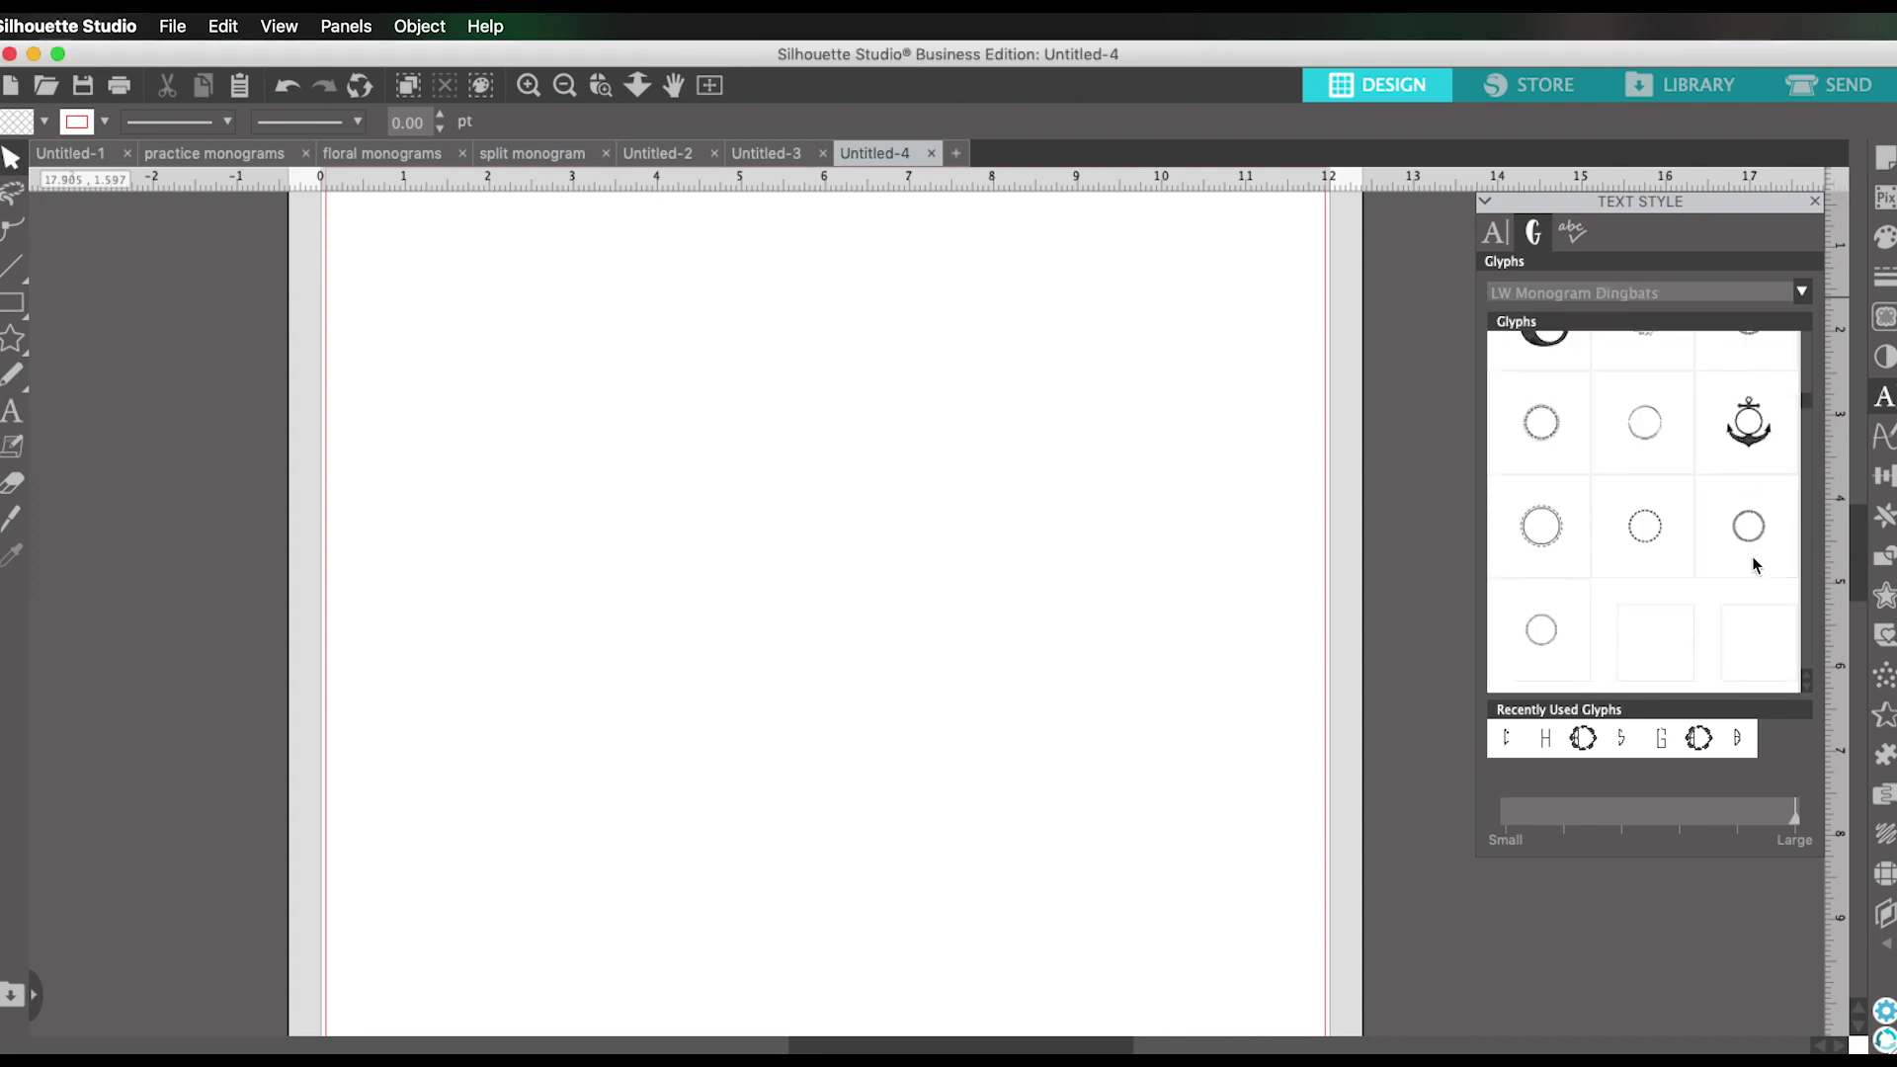
scroll(1748, 561, down, 5)
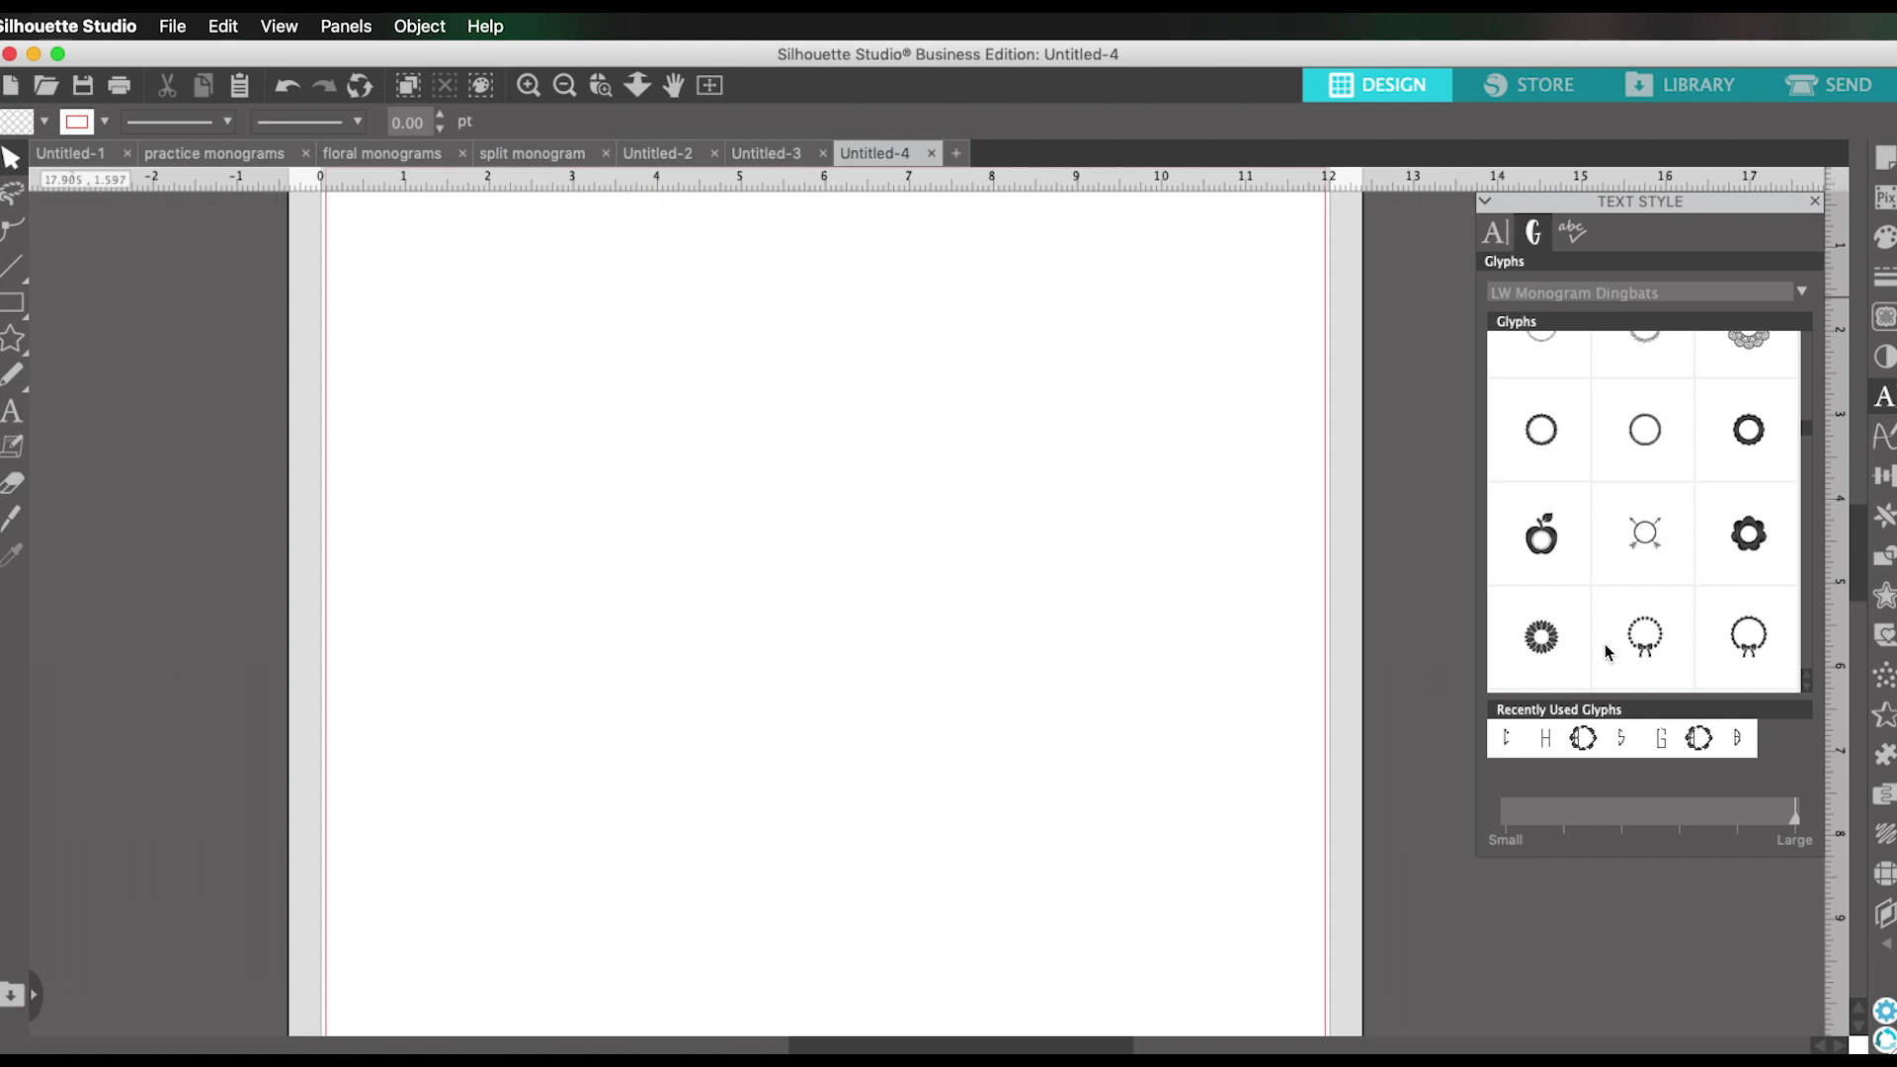
scroll(1711, 652, down, 3)
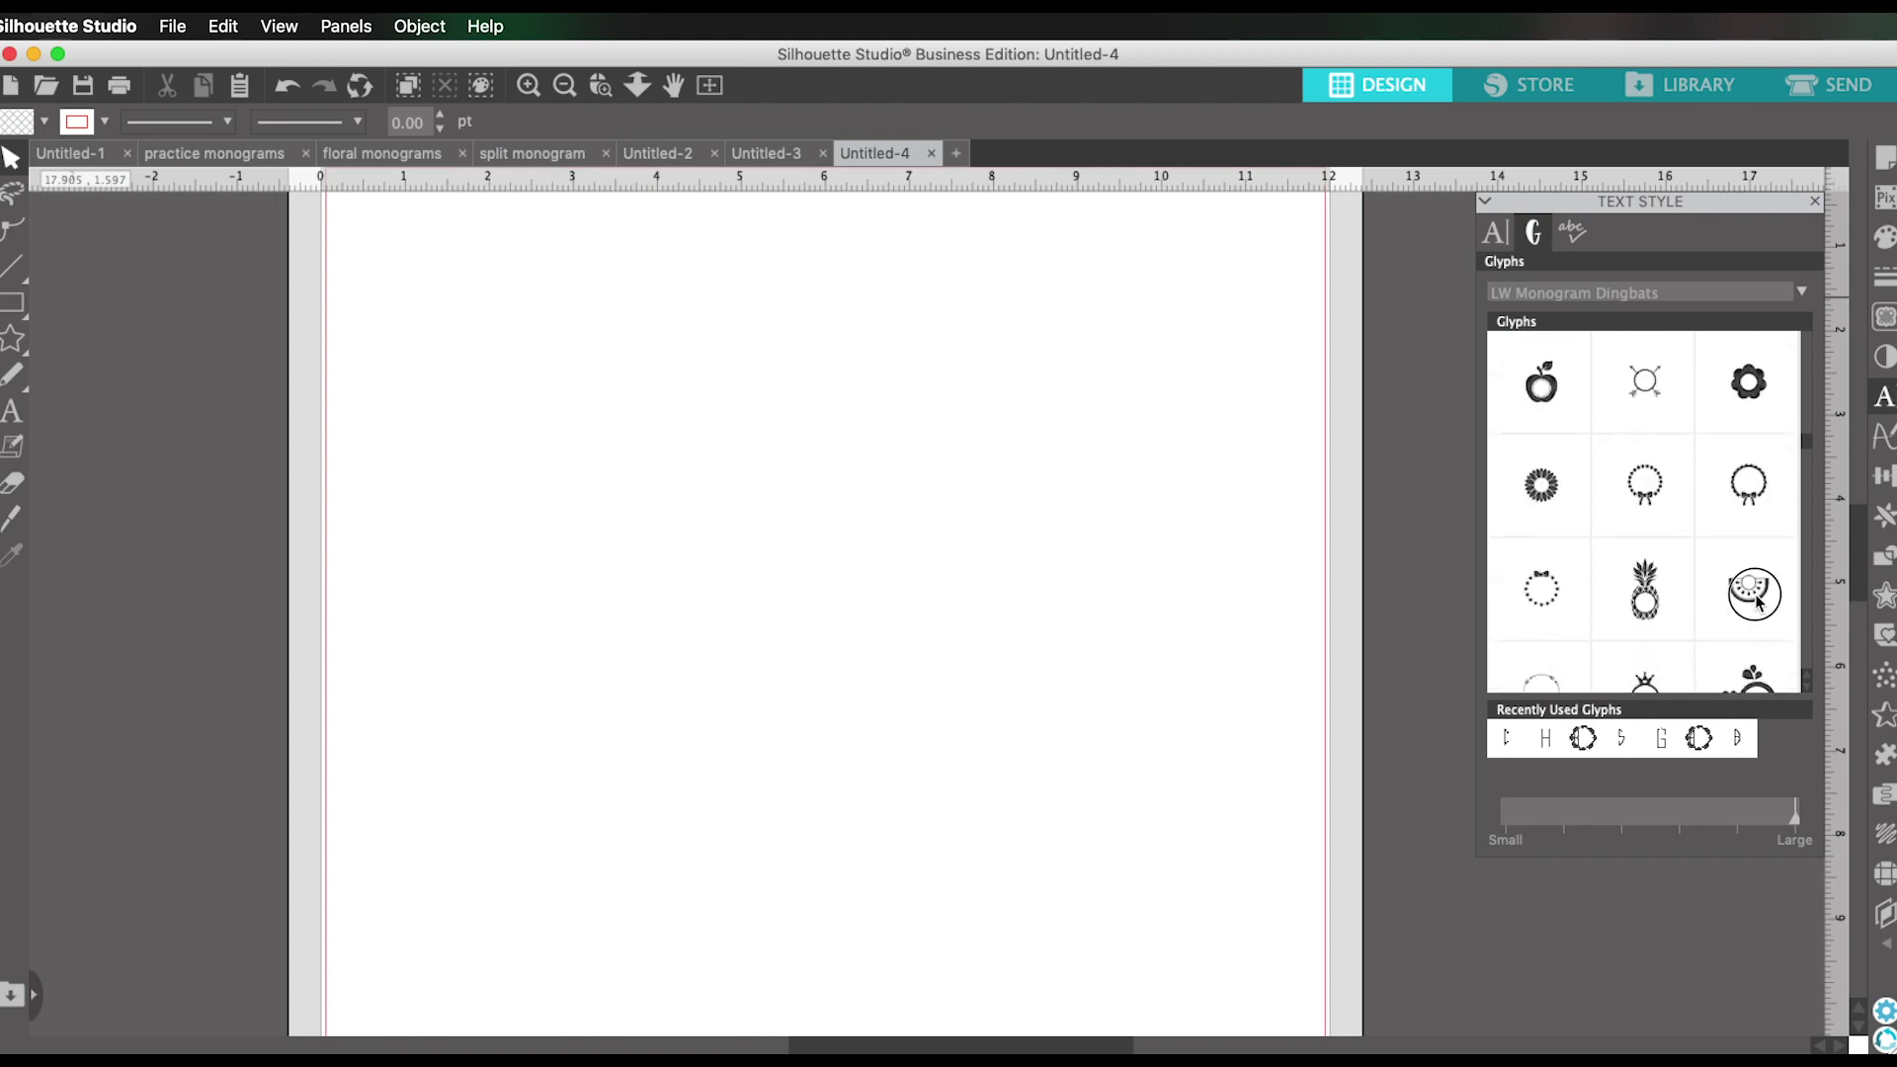
click(1751, 591)
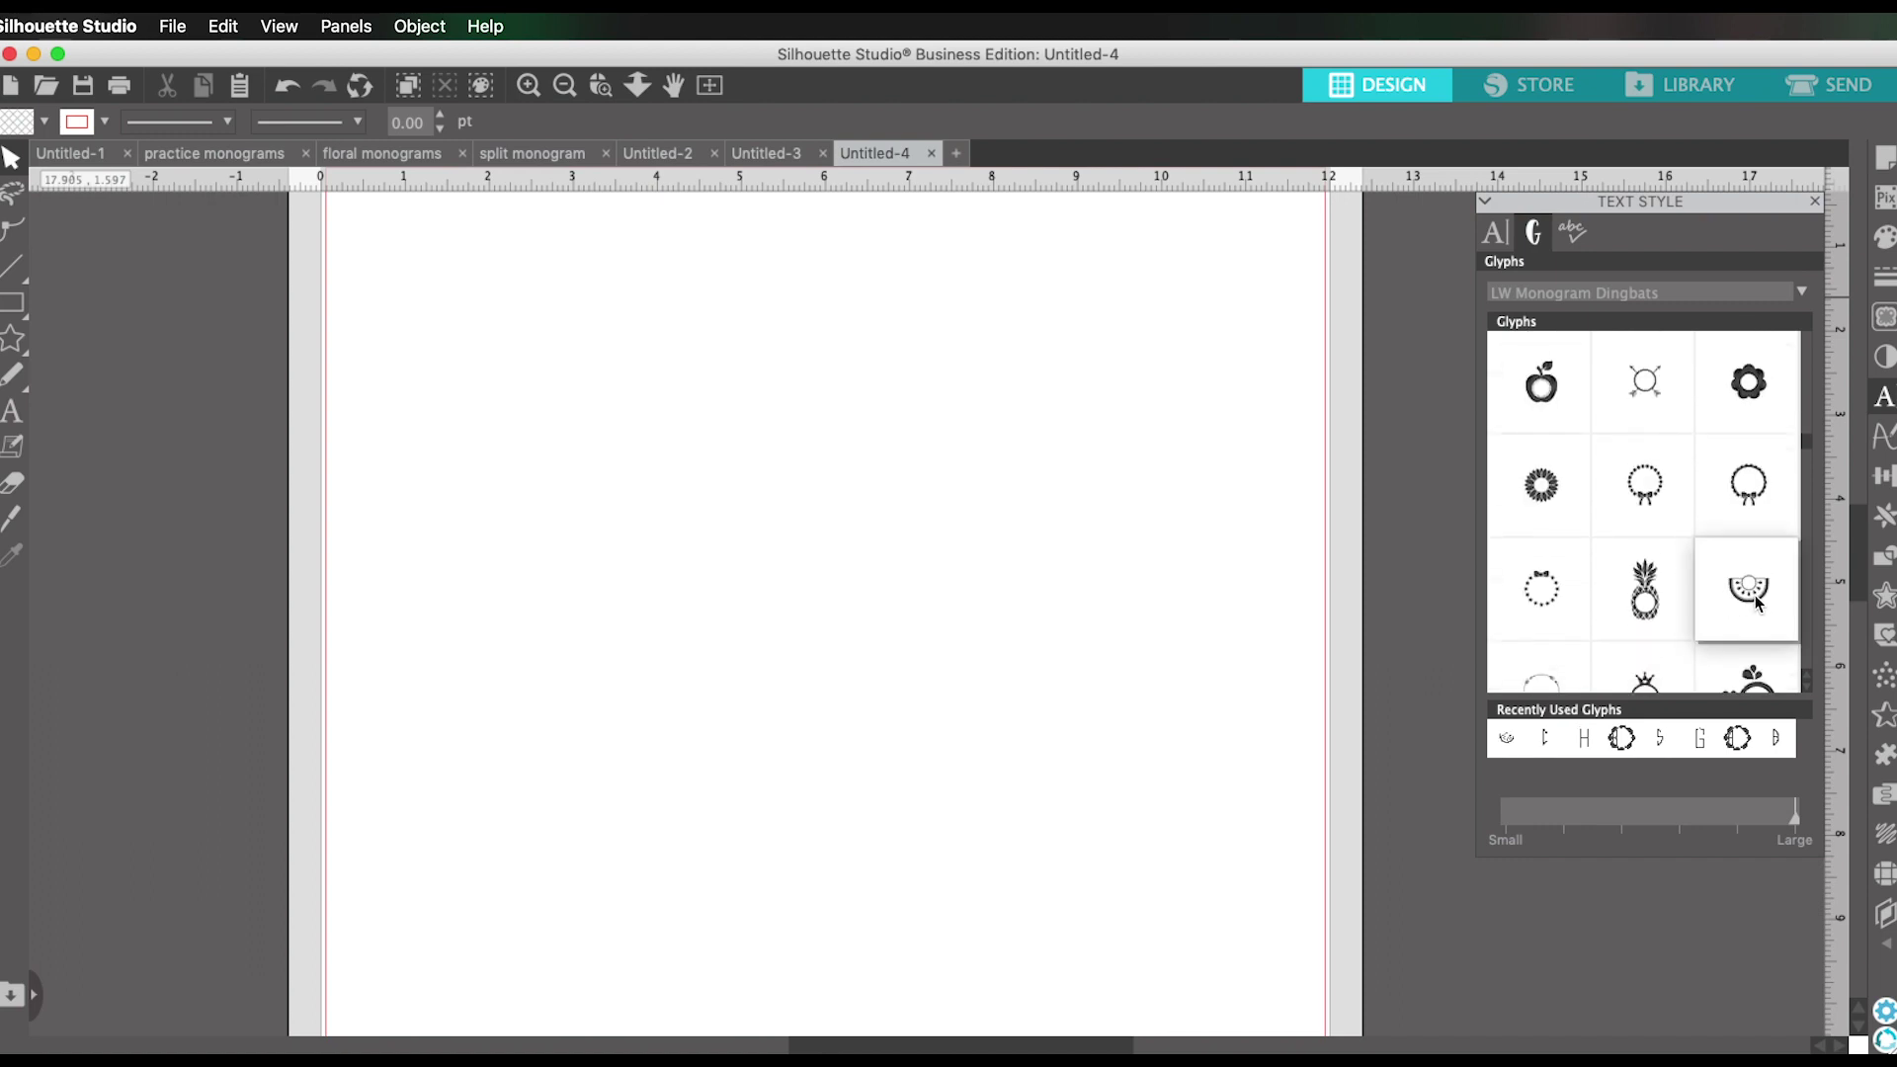
Place the watermelon glyph on the page and enlarge it to about 6.3 in tall.
click(907, 514)
drag(907, 514, 847, 728)
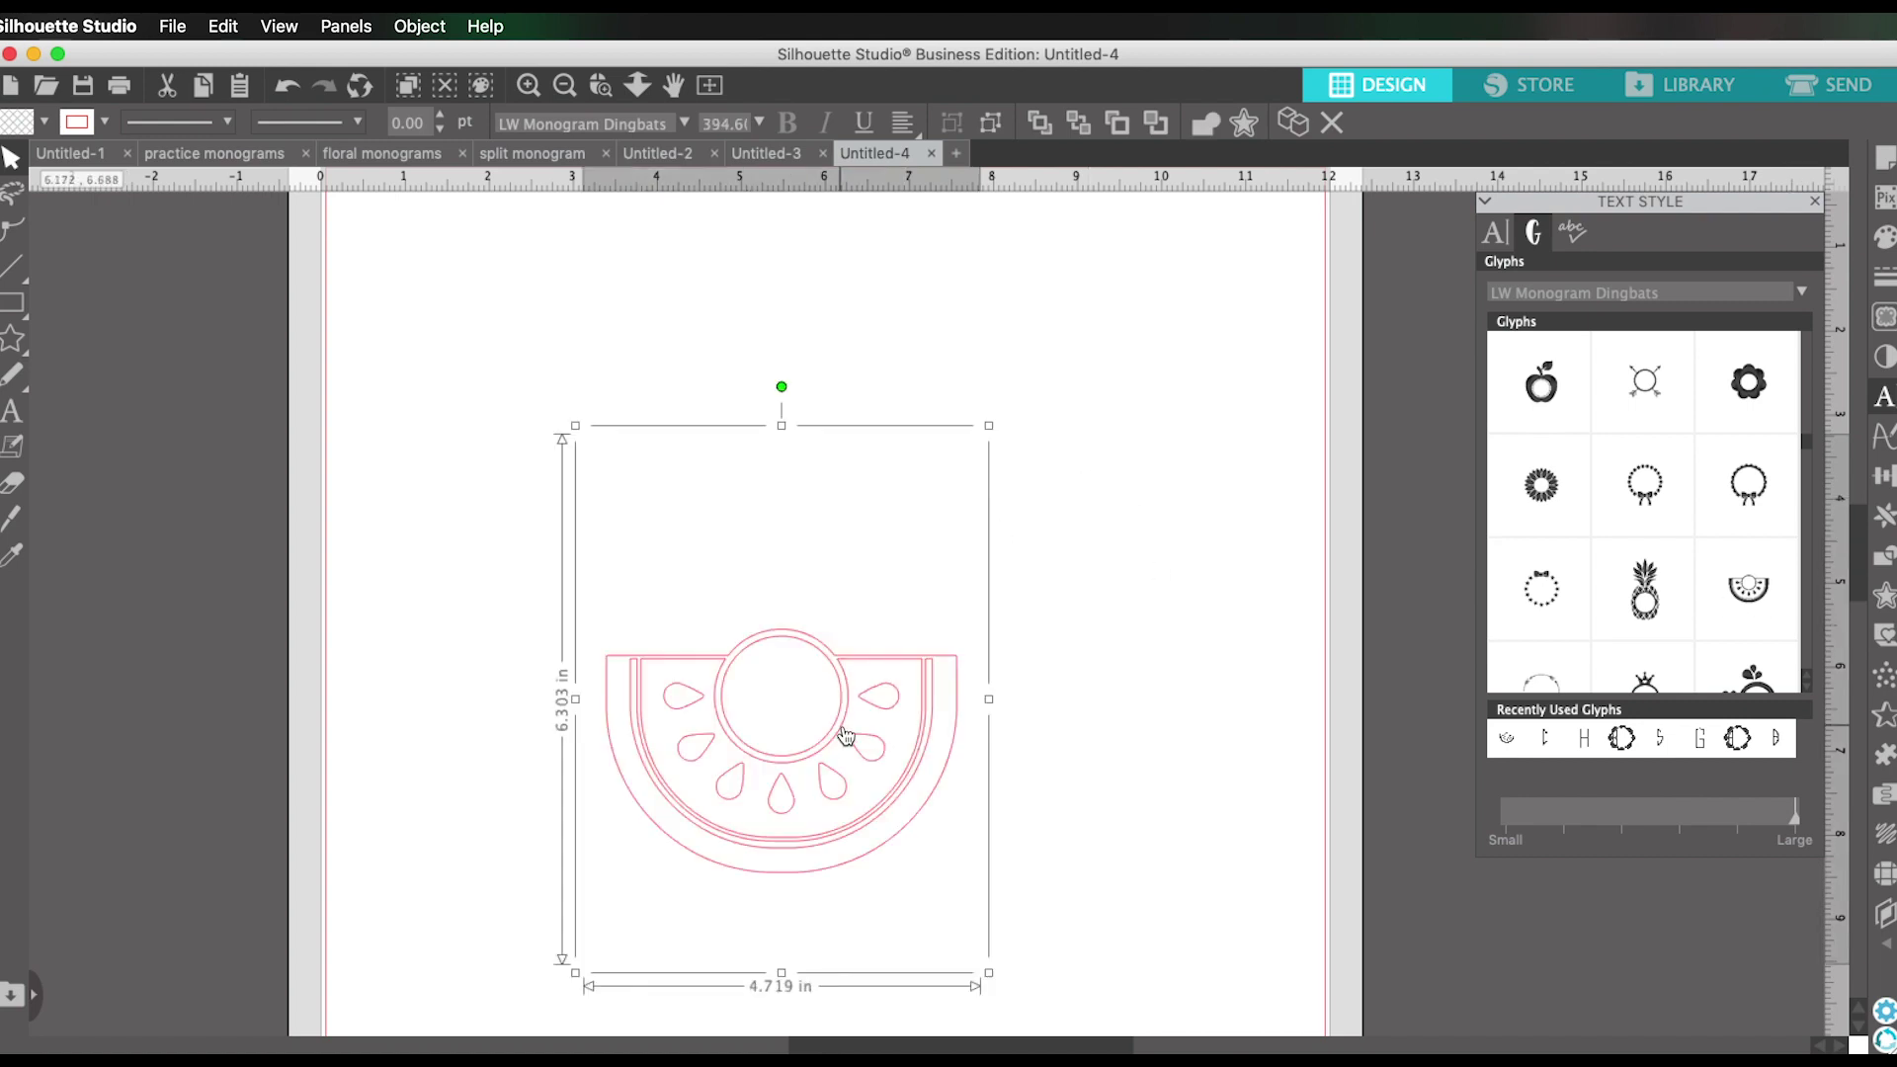
drag(1026, 619, 1185, 783)
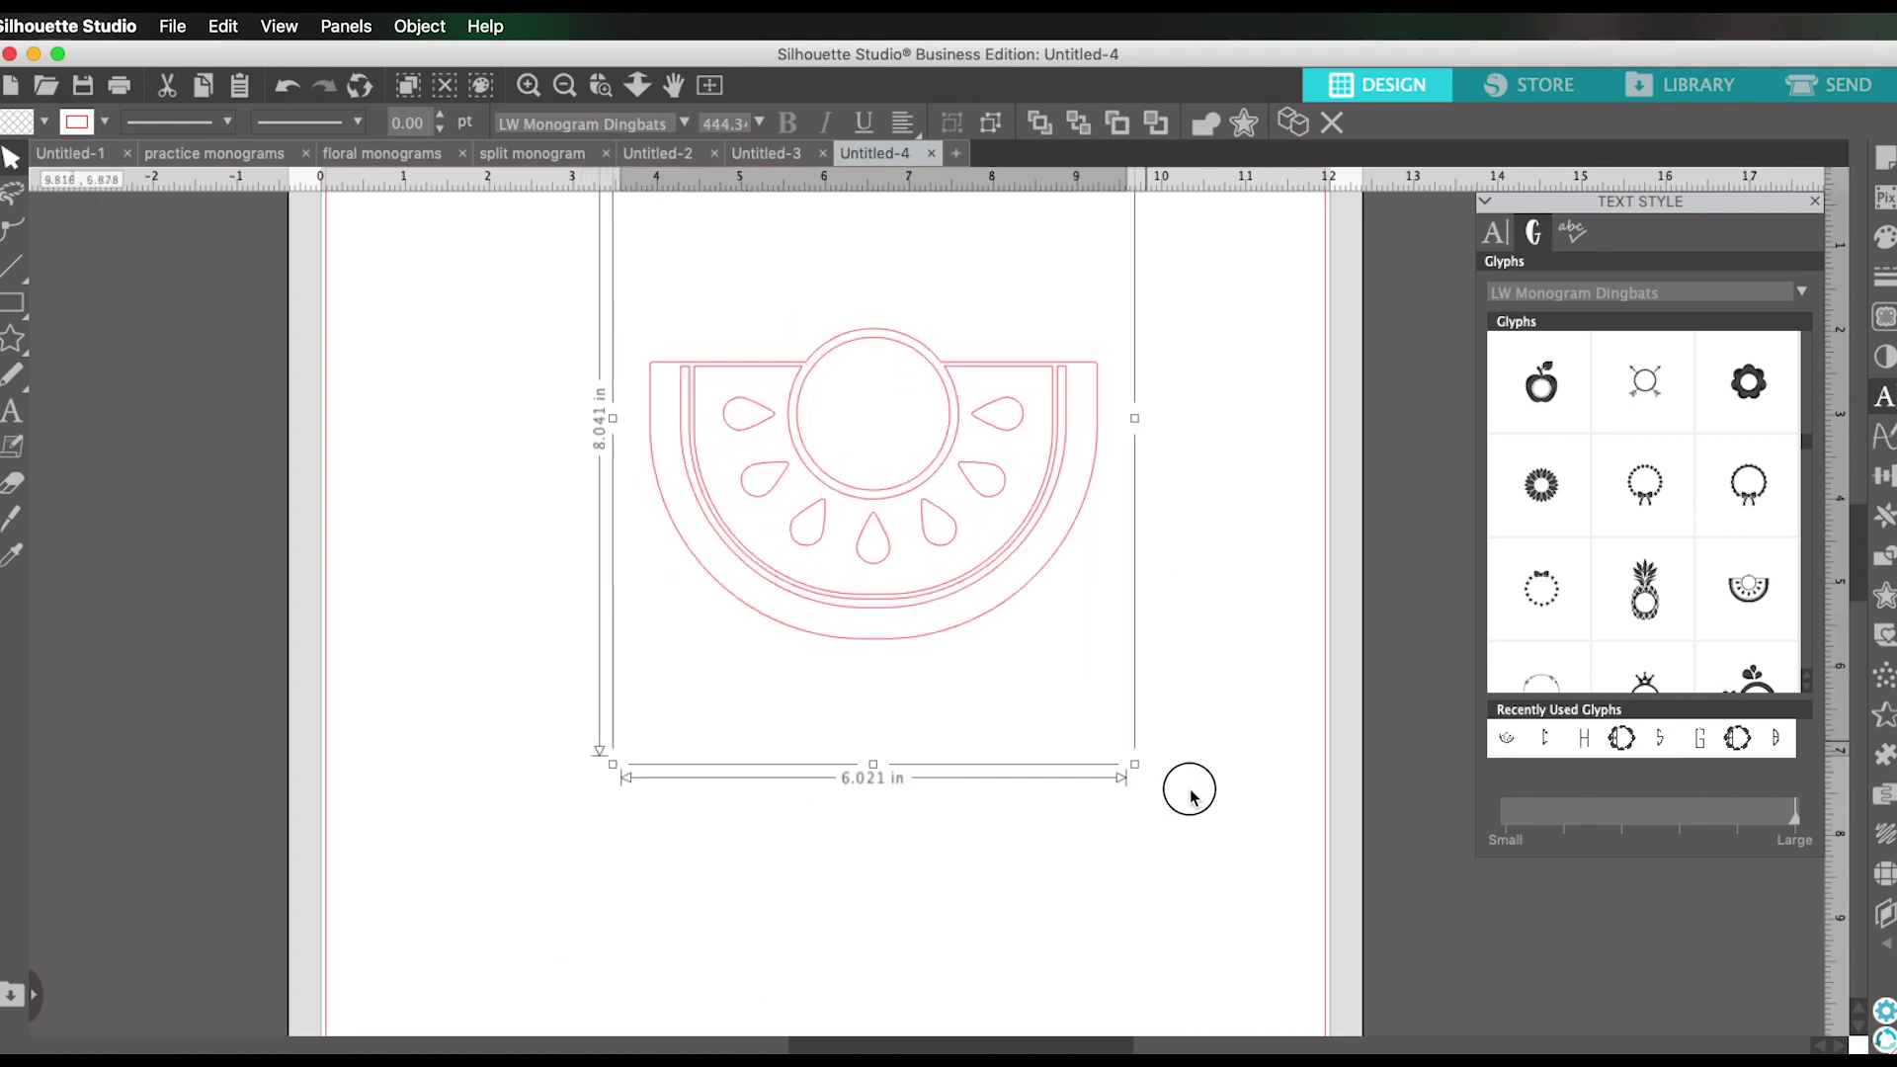
click(1021, 628)
drag(1021, 627, 982, 614)
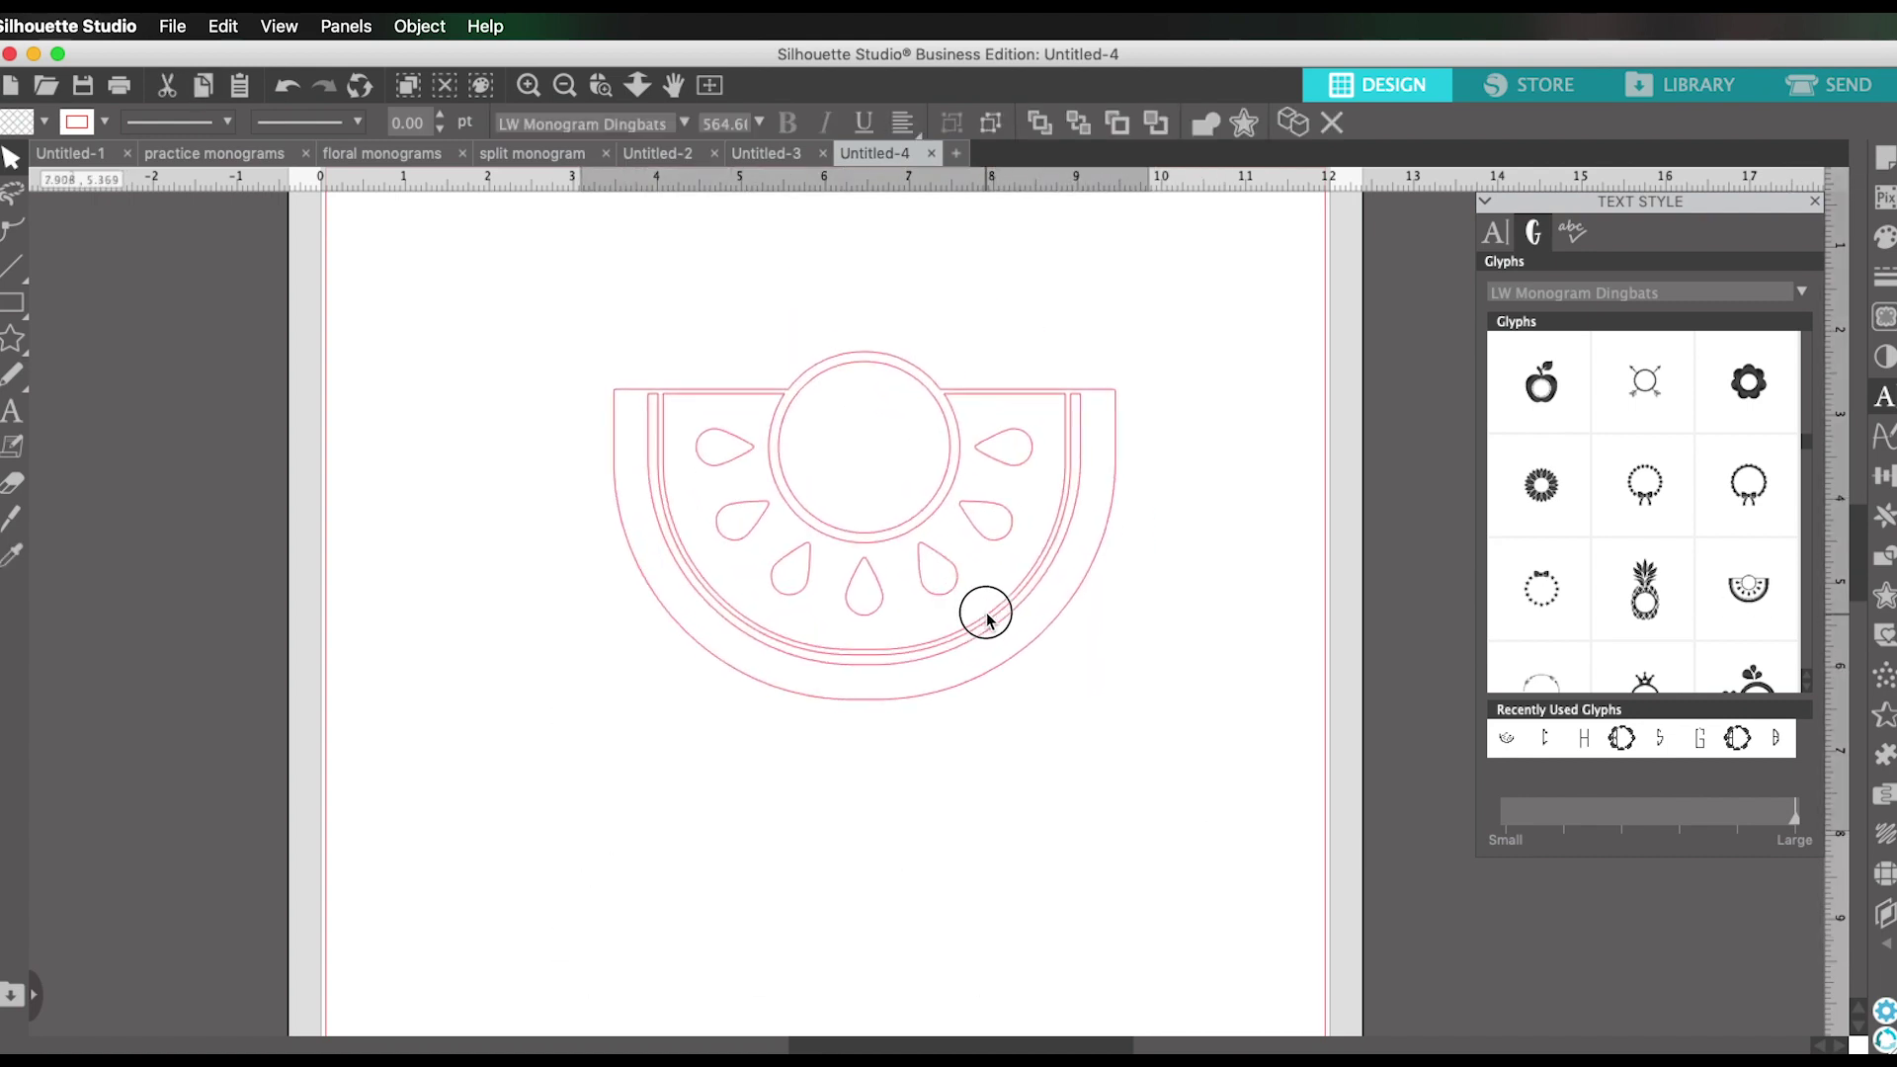
Fill the watermelon frame red, enlarge it to about 8.7 in wide and reposition it.
click(1325, 529)
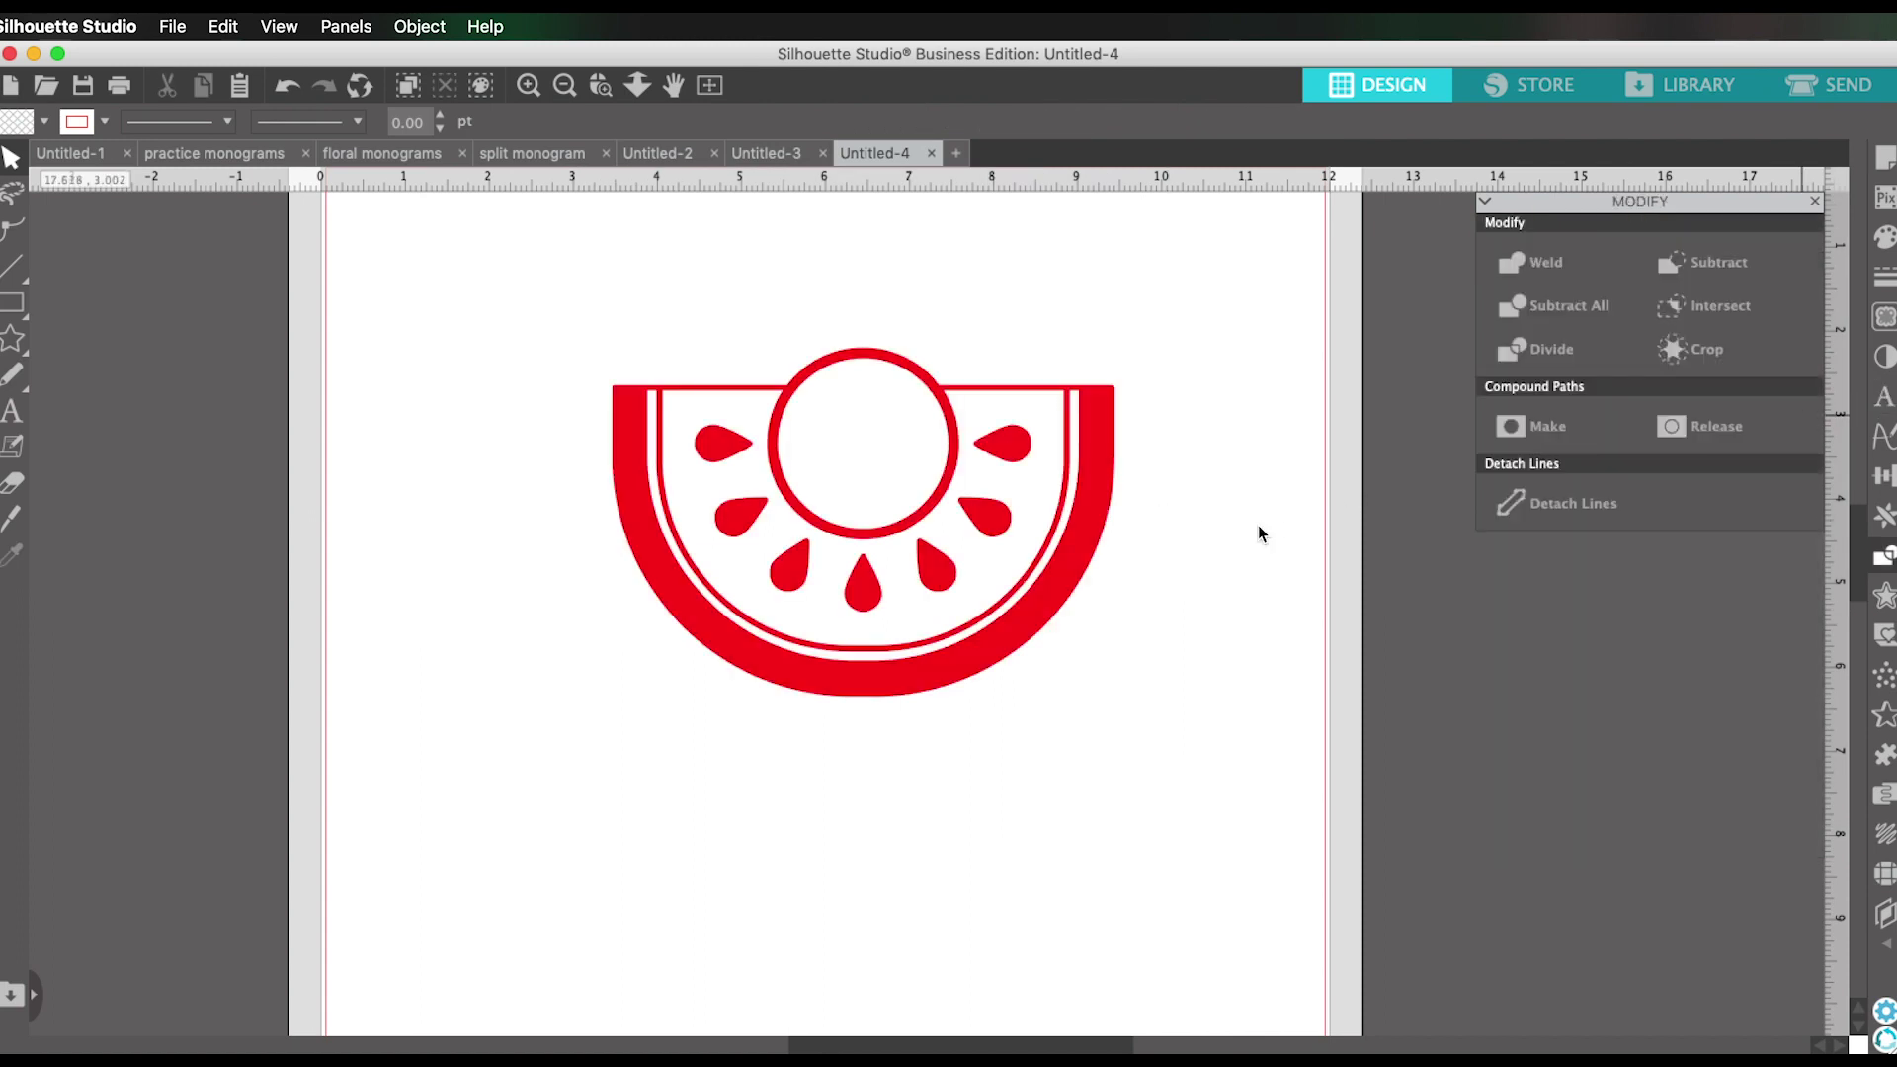
click(1080, 543)
click(1080, 542)
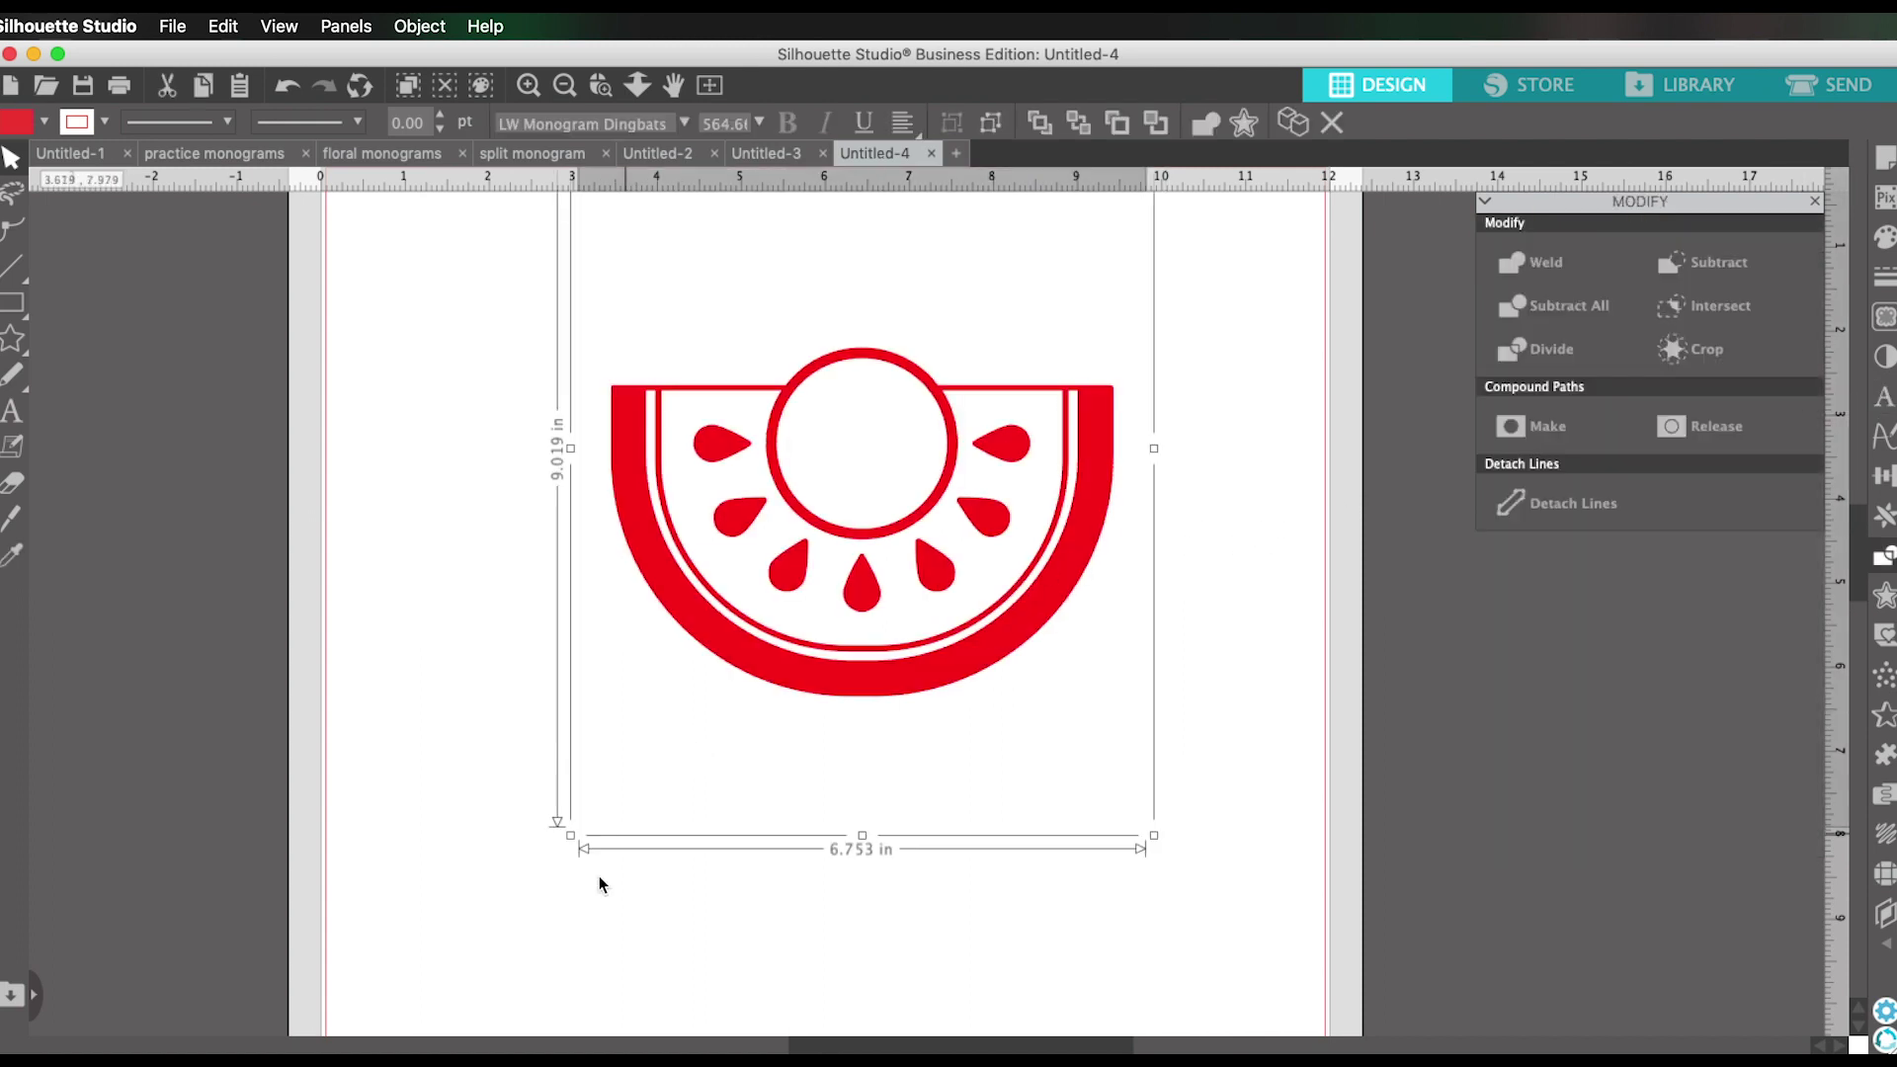
drag(555, 830, 402, 948)
drag(868, 847, 907, 760)
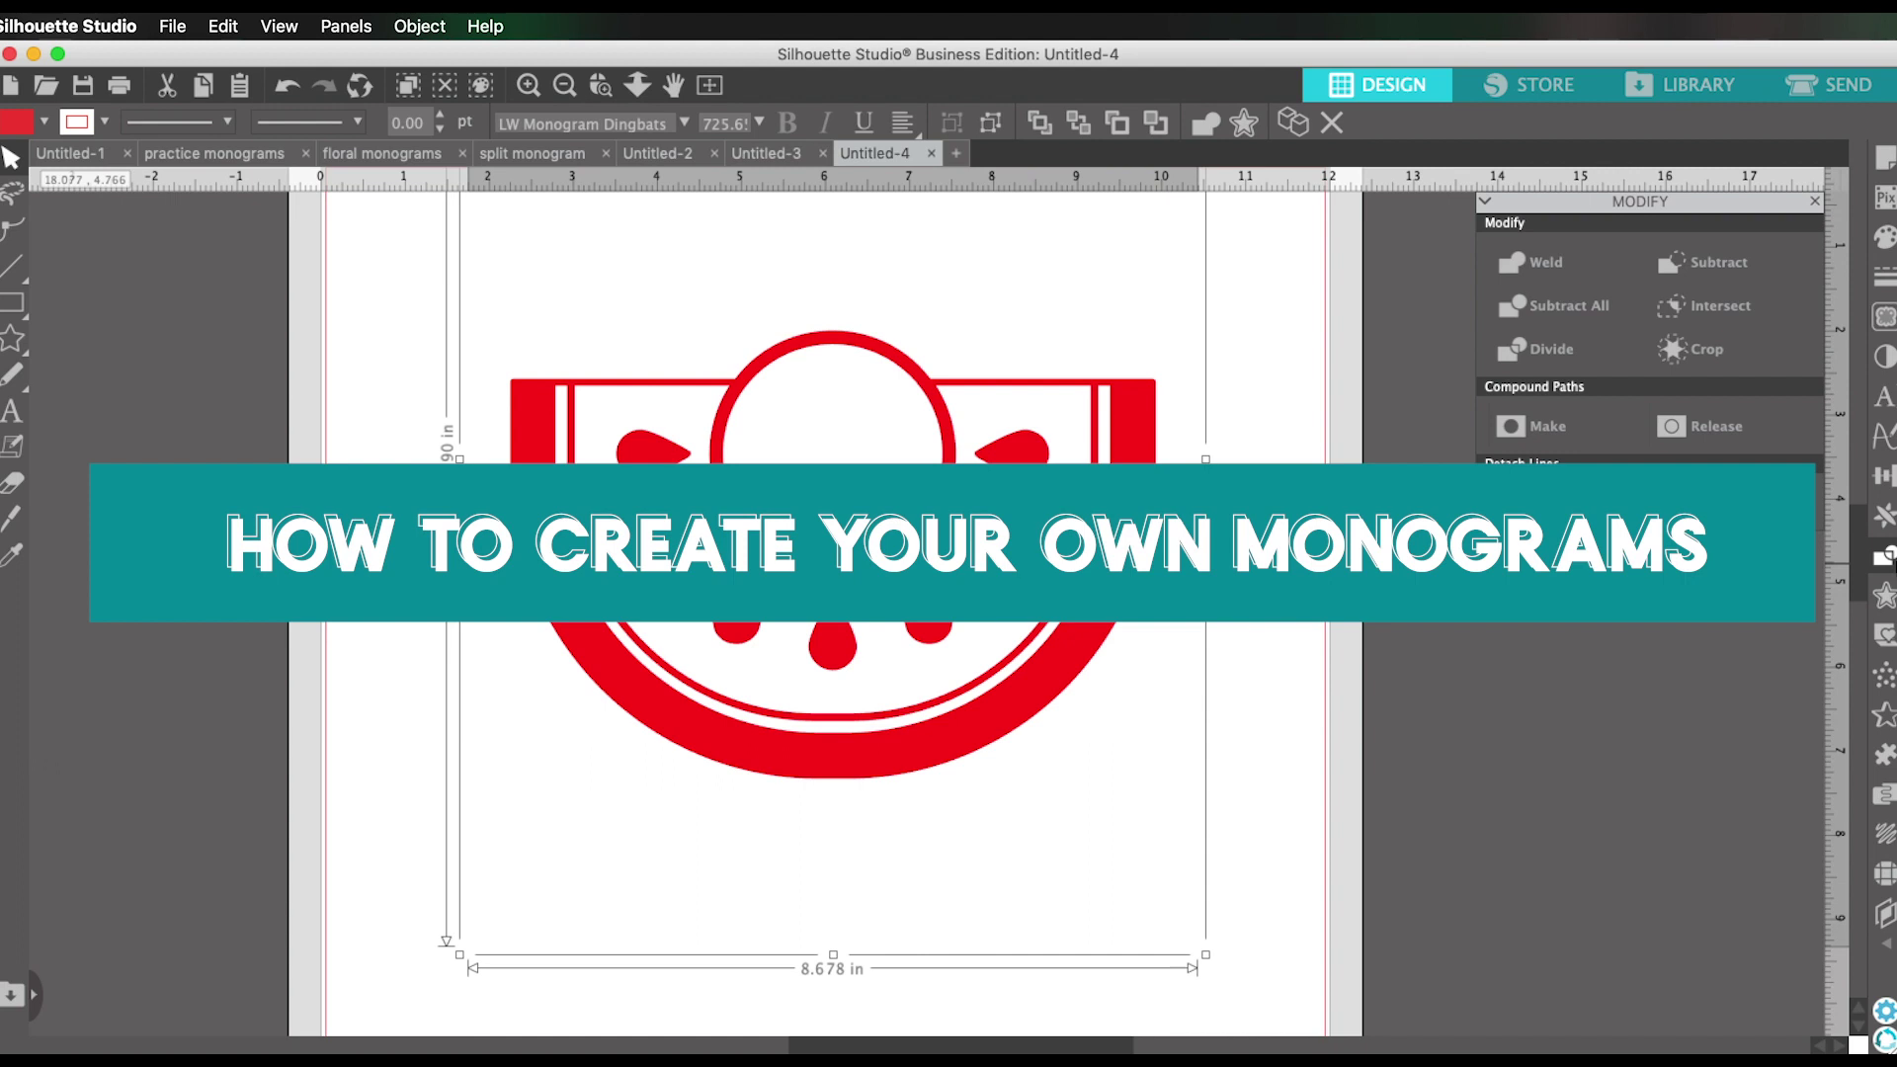
click(1250, 514)
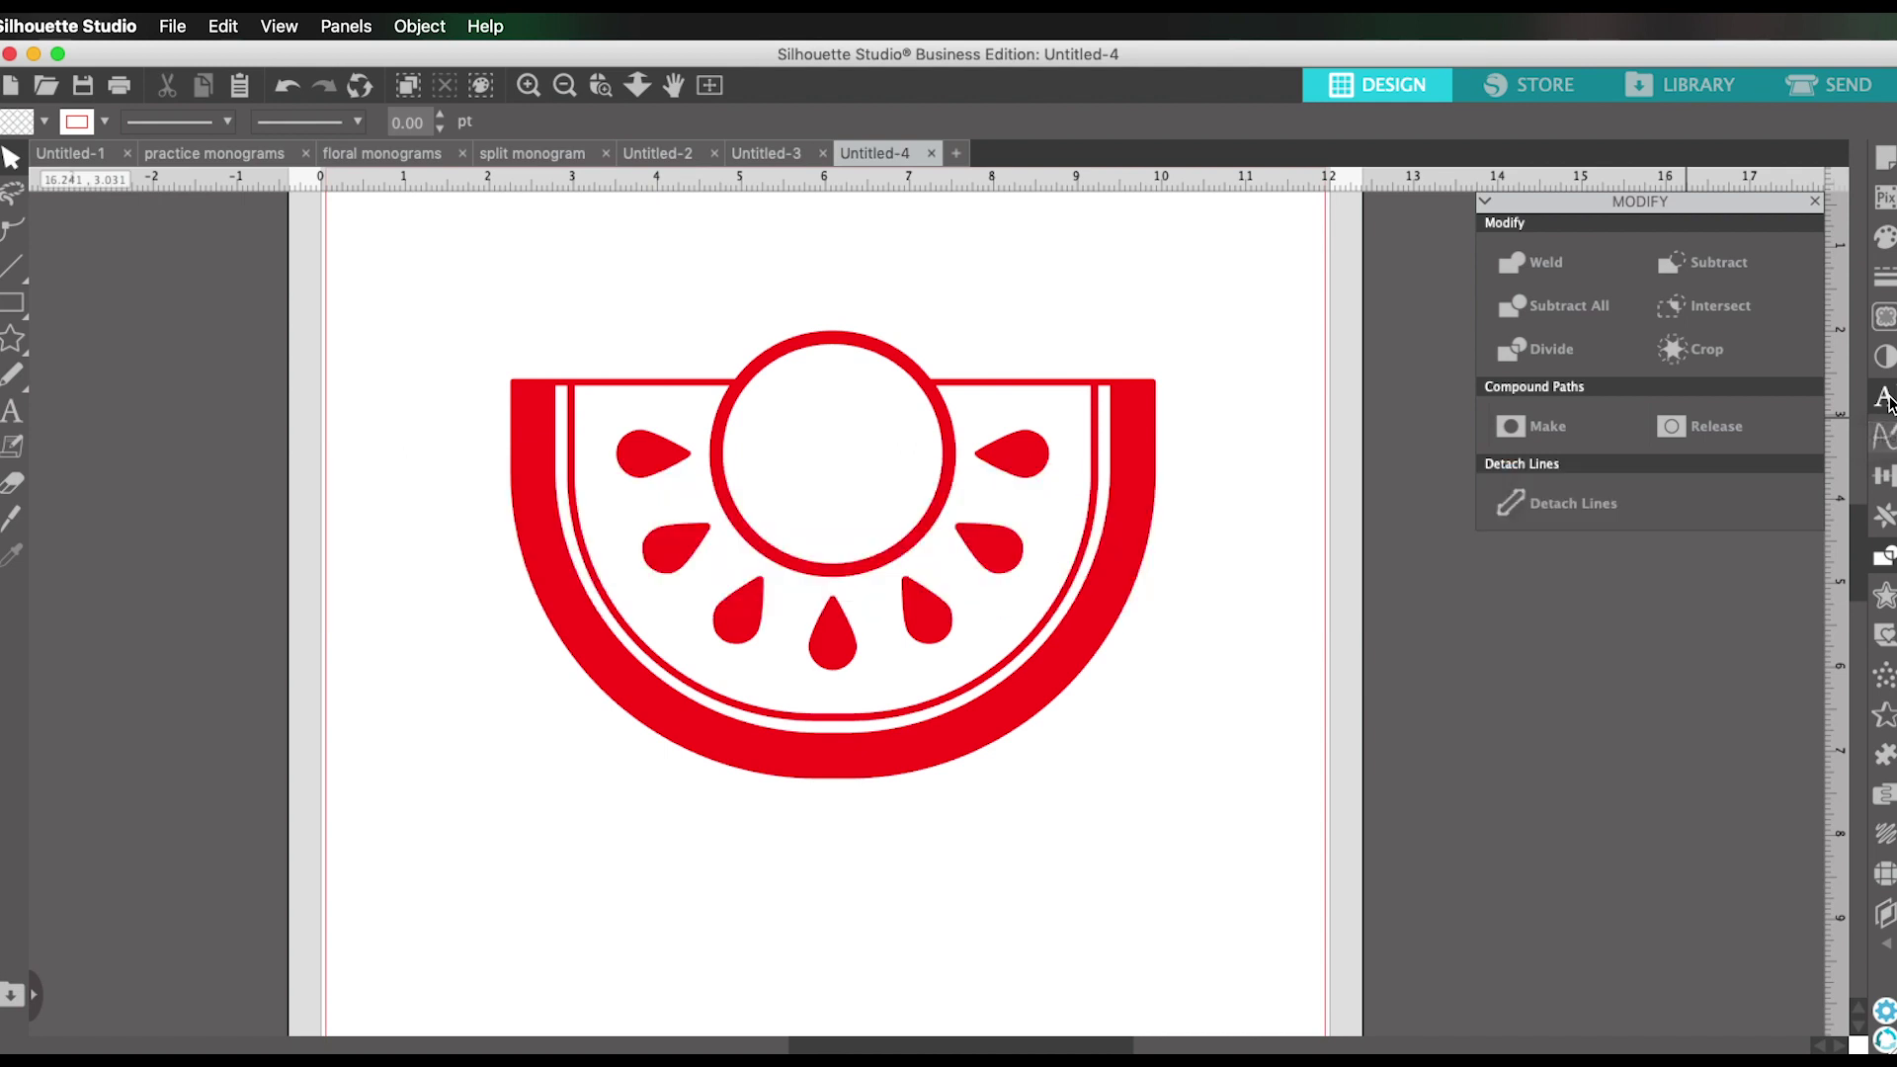
Start a text box on the page and insert the script Aerioz L glyph.
click(1885, 399)
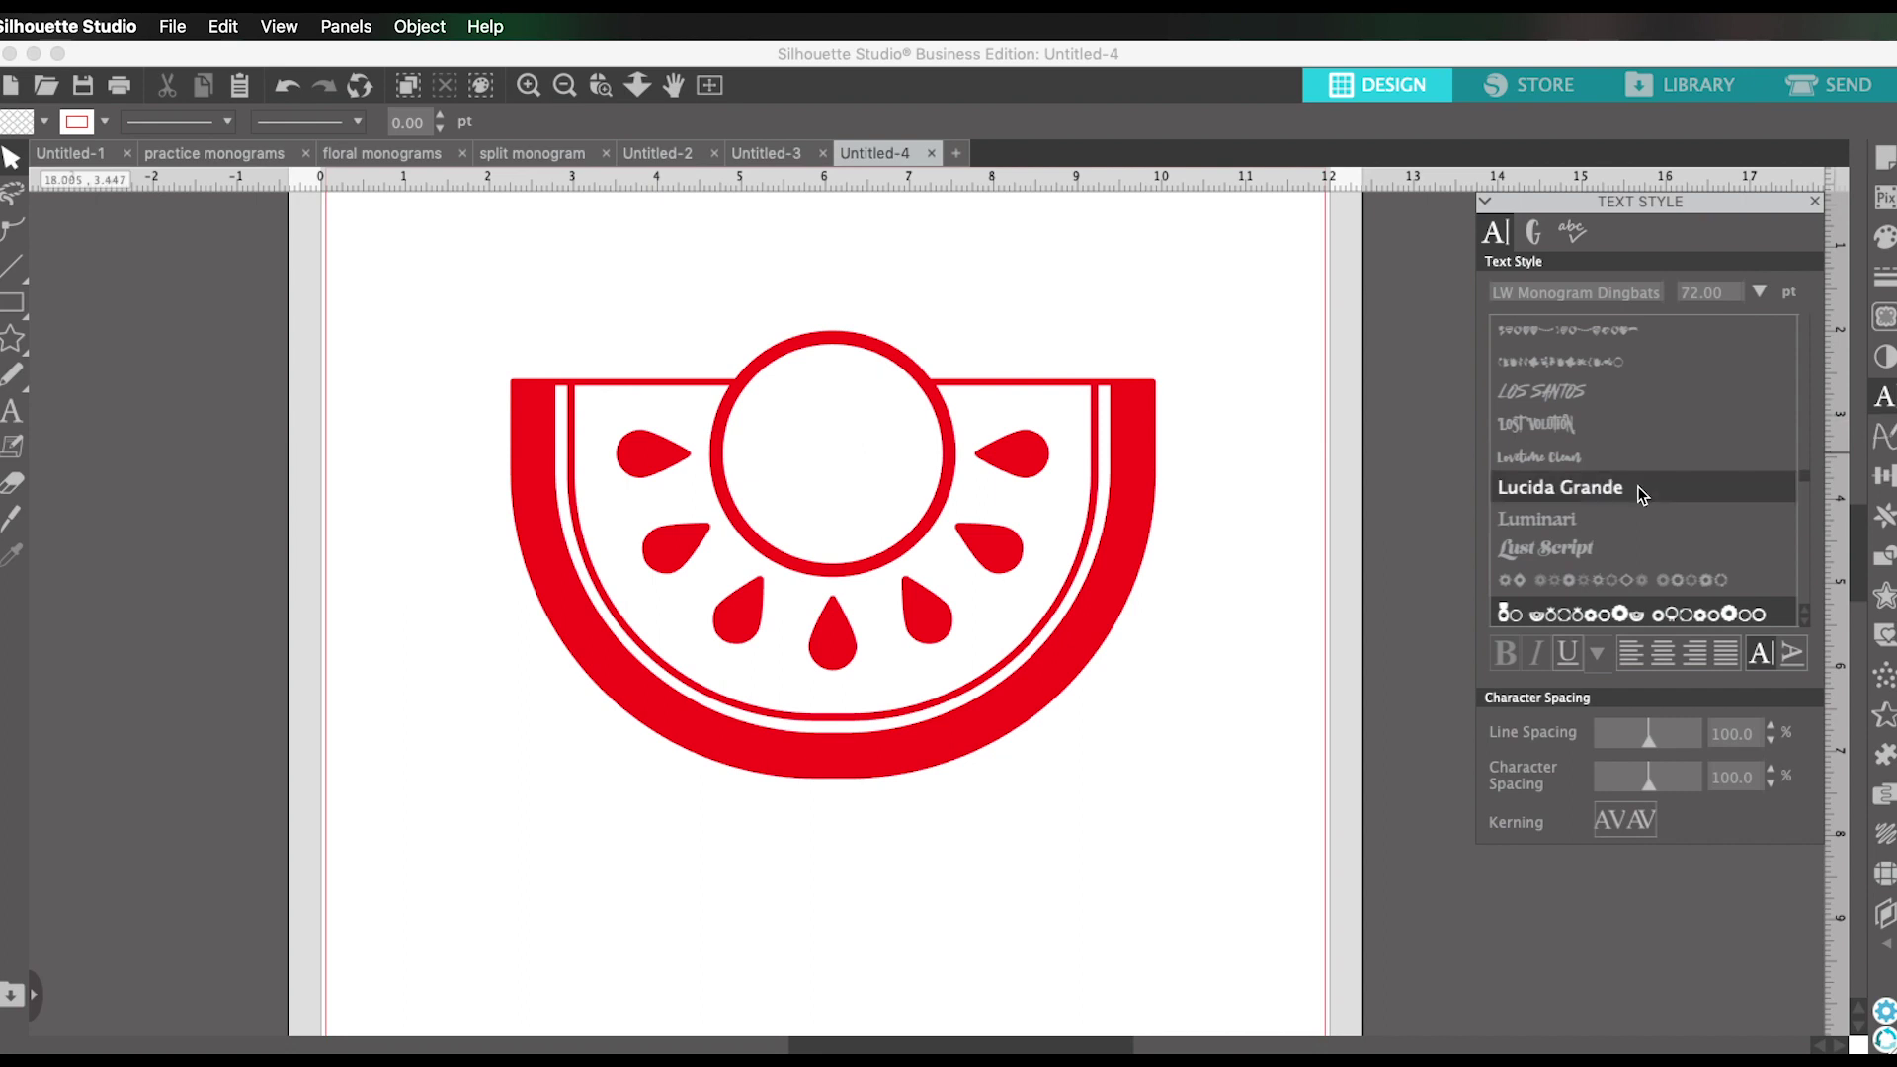
scroll(1741, 447, up, 3)
scroll(1741, 447, down, 5)
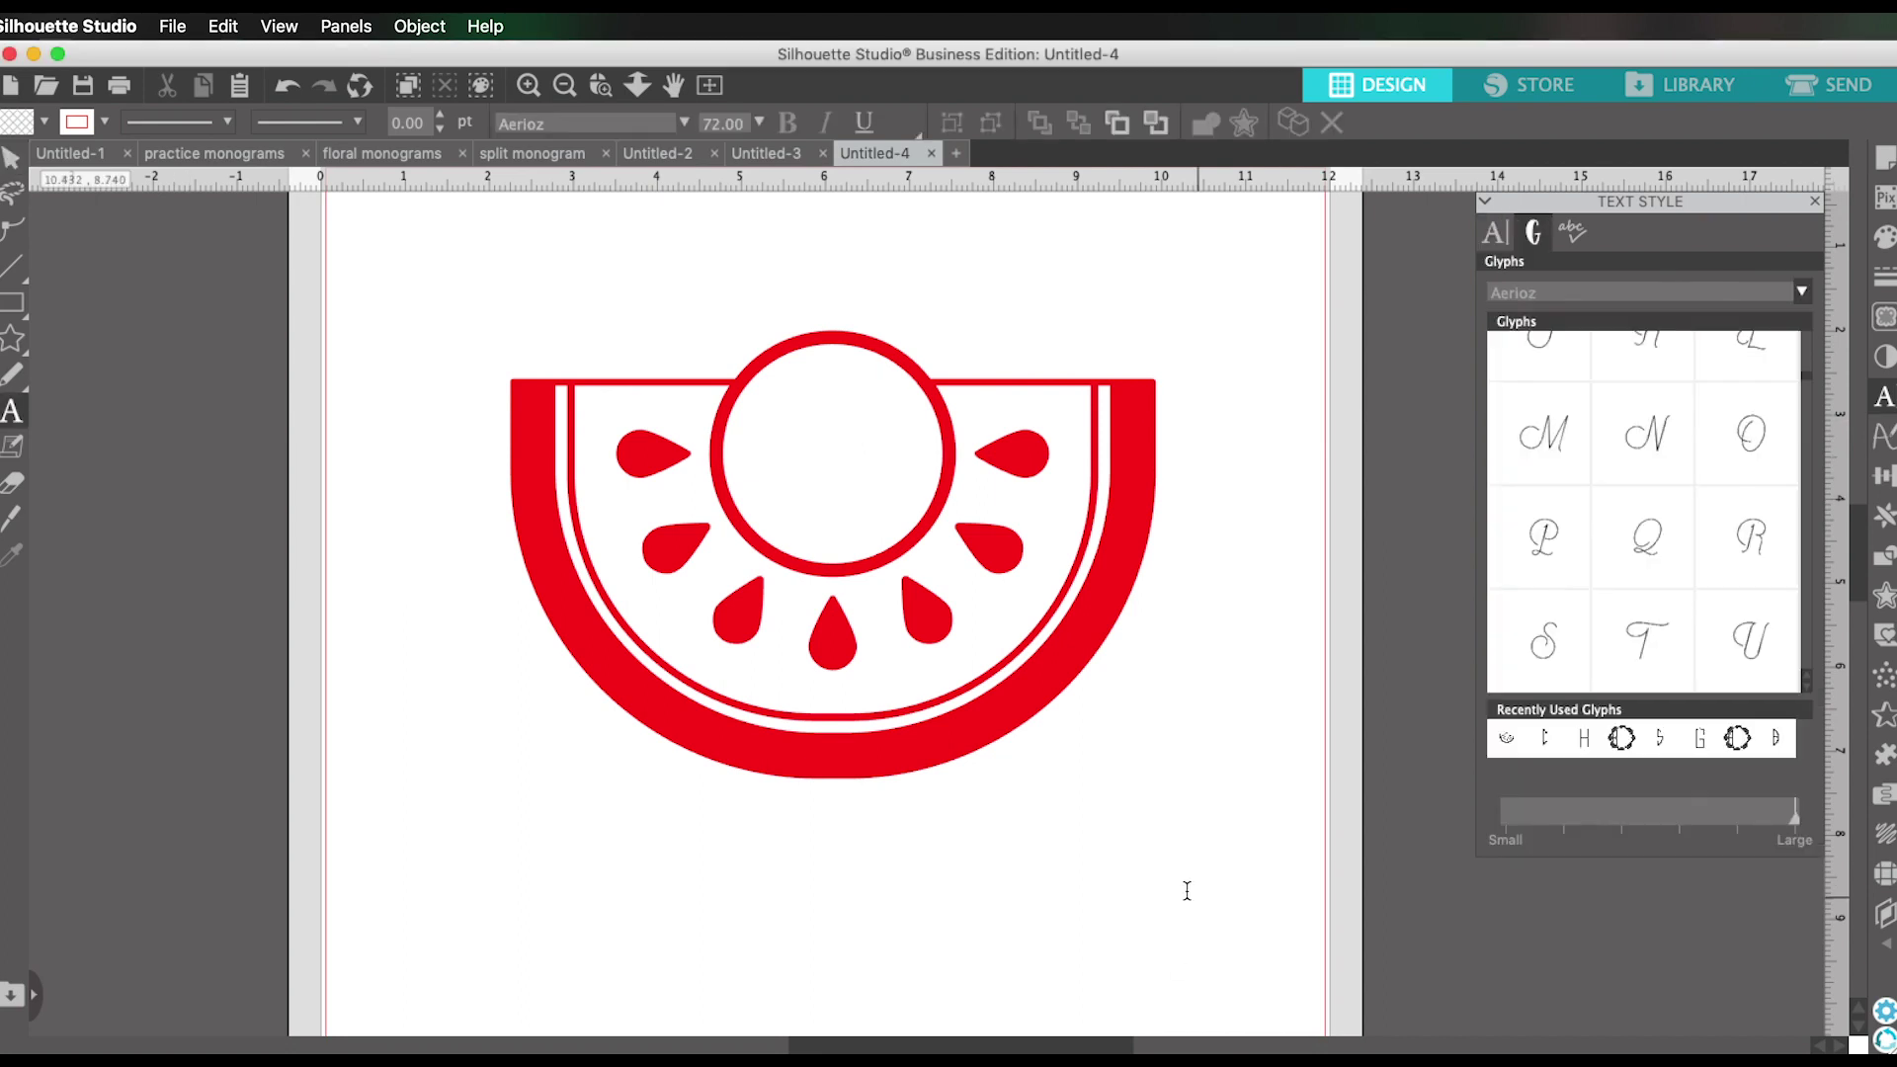
click(1187, 890)
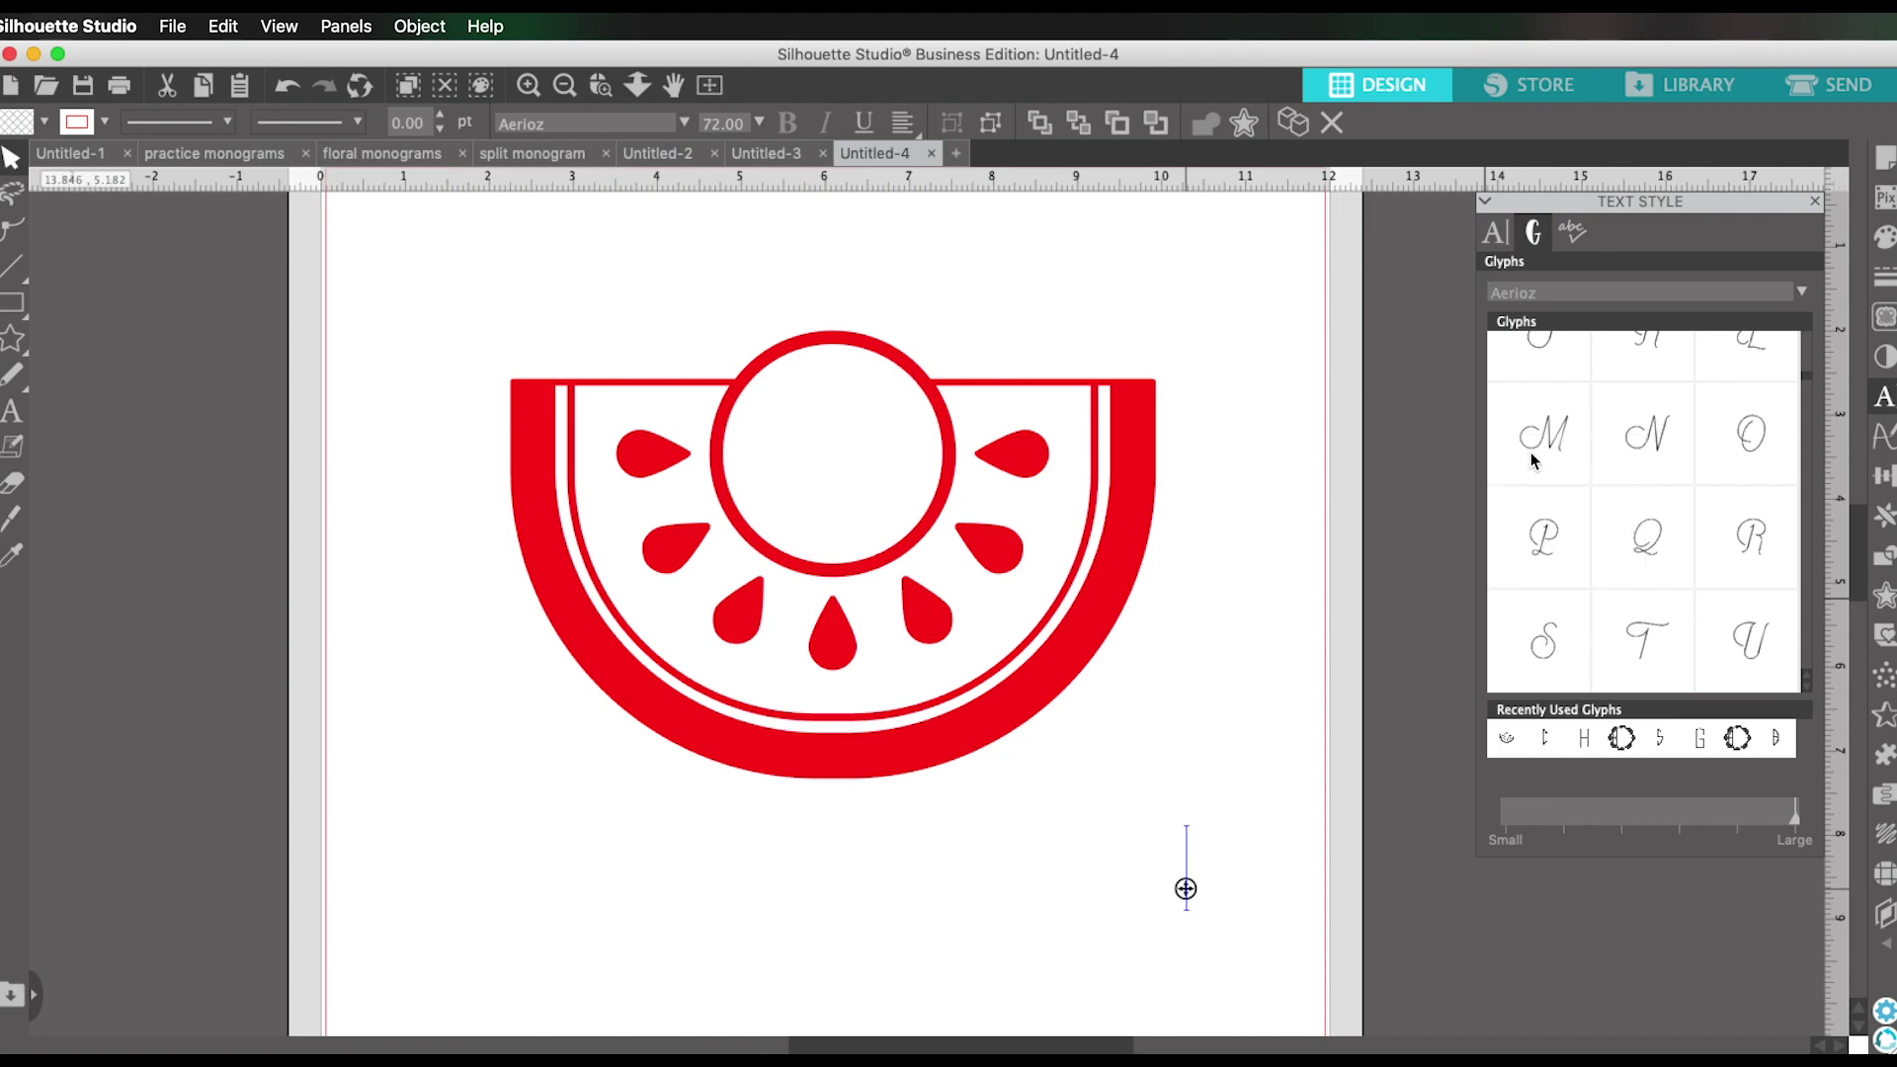
scroll(1659, 534, down, 1)
scroll(1660, 534, down, 2)
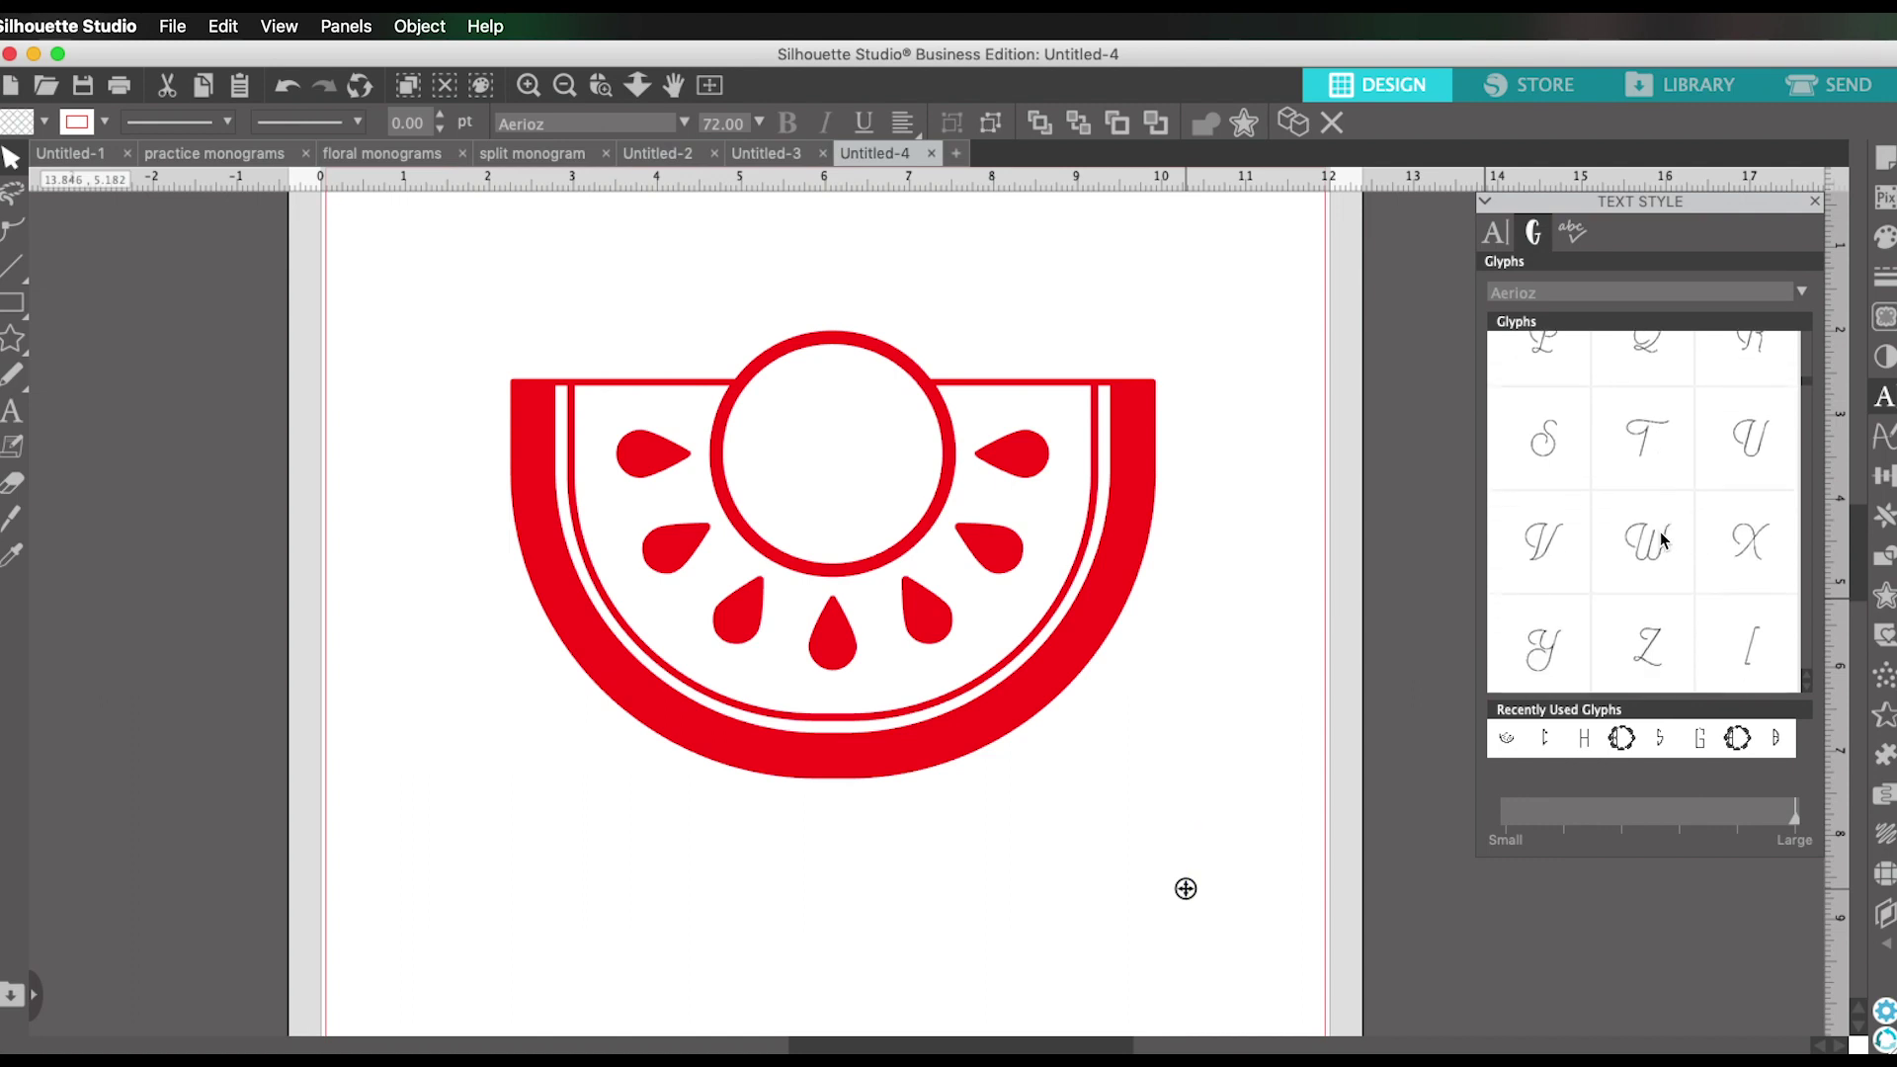
scroll(1680, 534, up, 1)
scroll(1686, 532, up, 5)
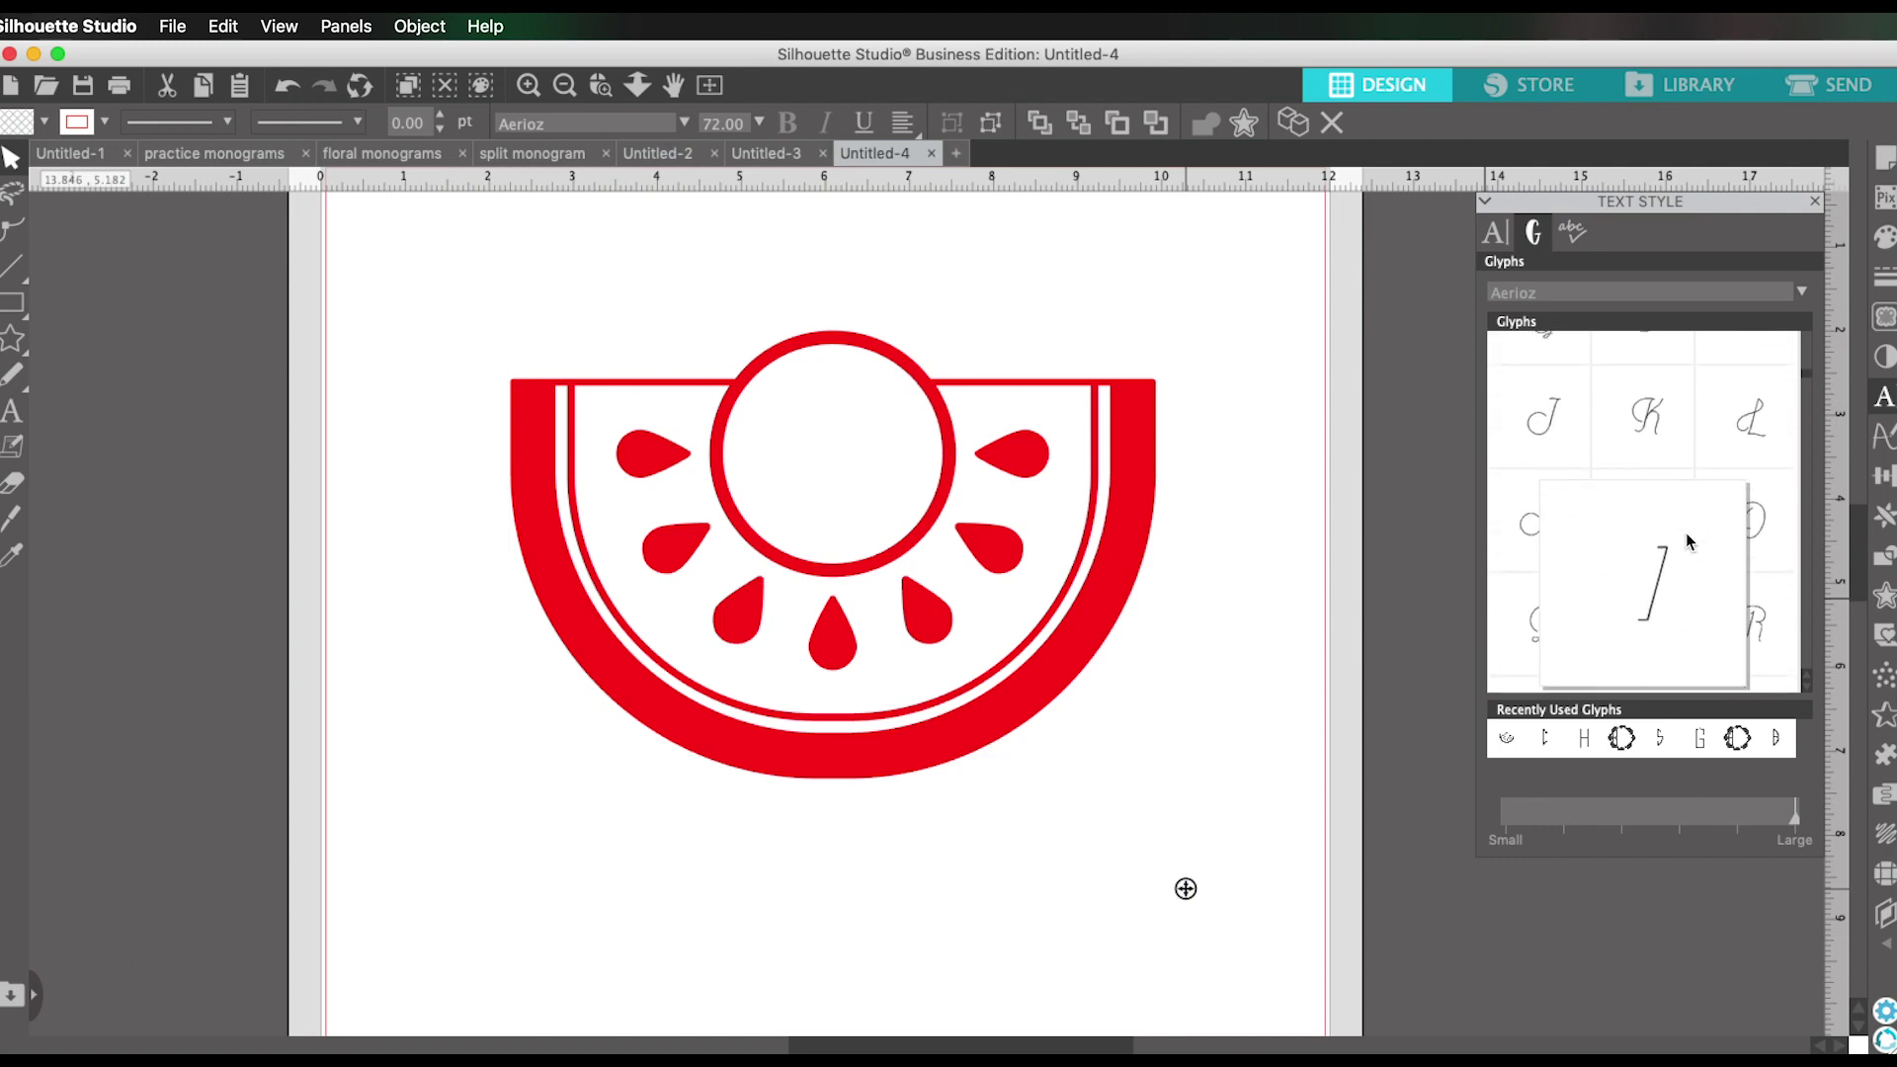
click(1754, 684)
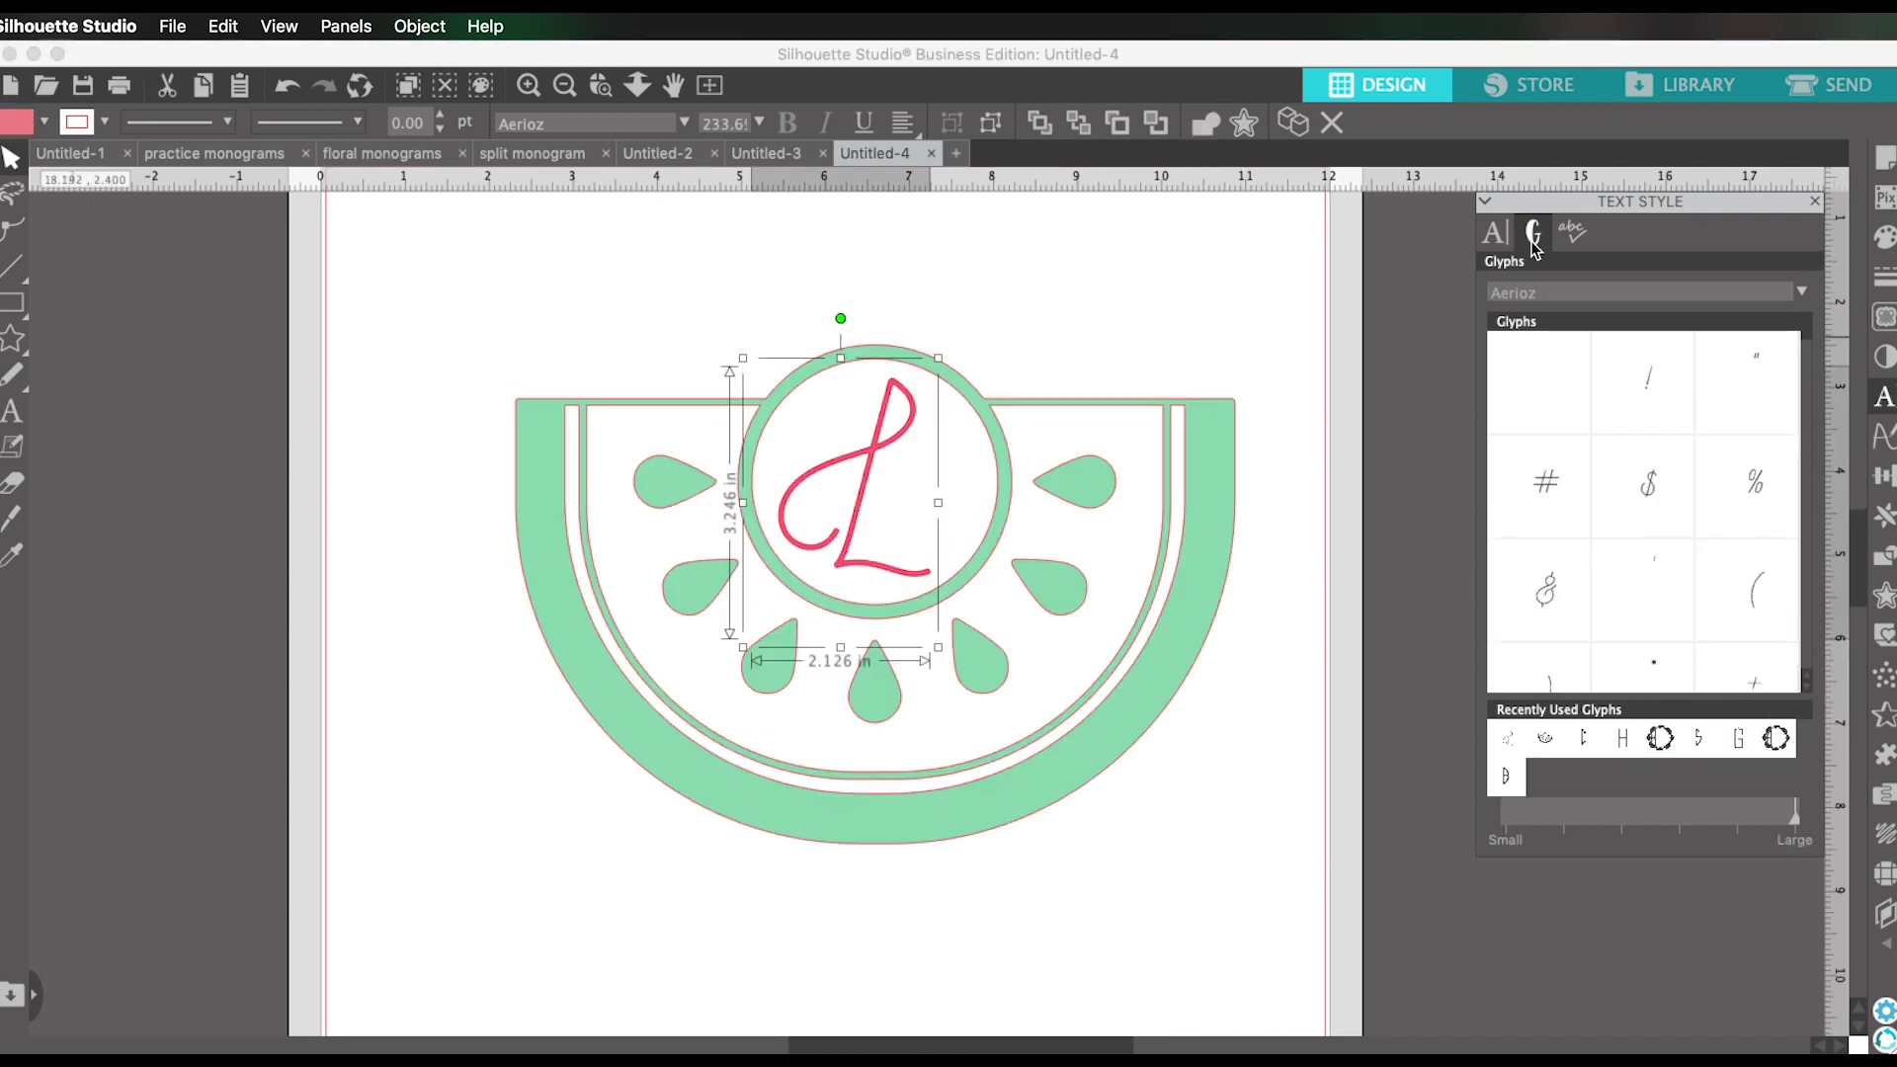
Add the script B and T glyphs after the L to spell LBT.
mouse_move(1709, 520)
scroll(1710, 520, down, 10)
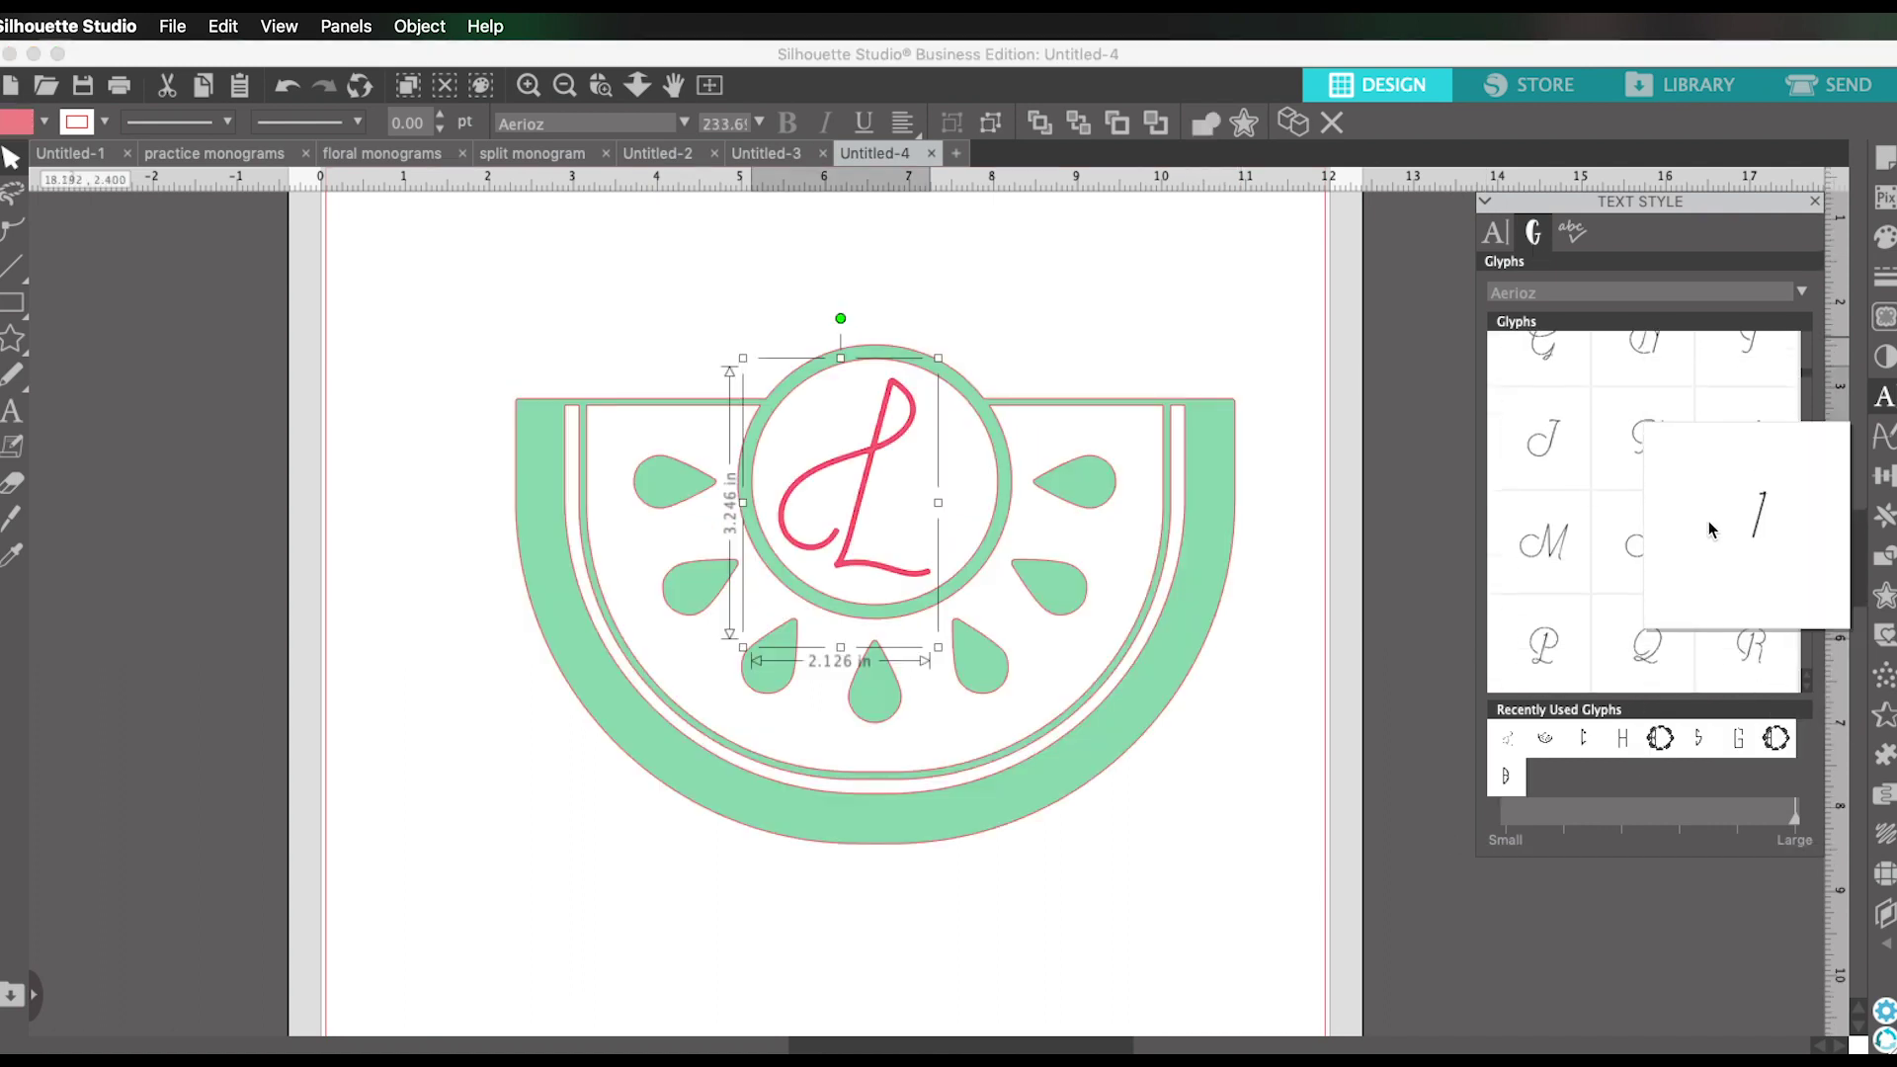
scroll(1710, 520, down, 3)
click(1544, 648)
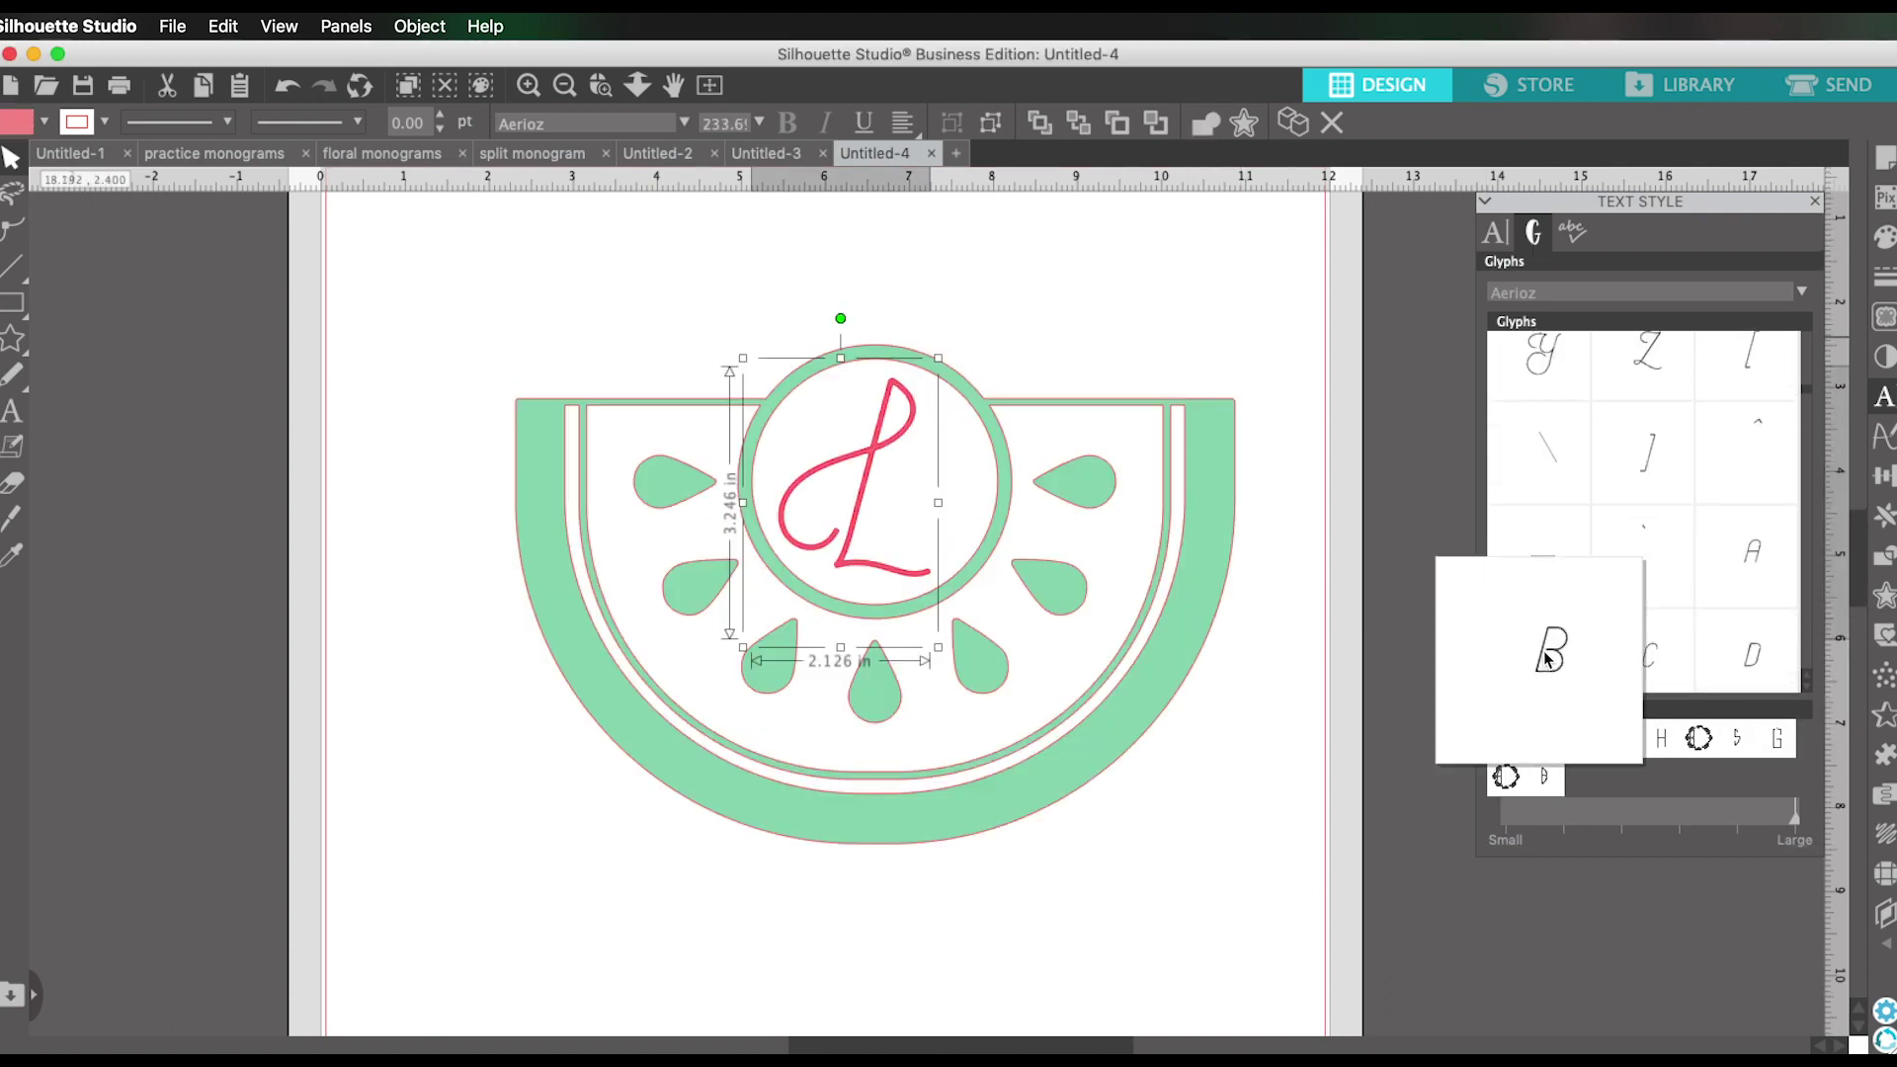
click(919, 495)
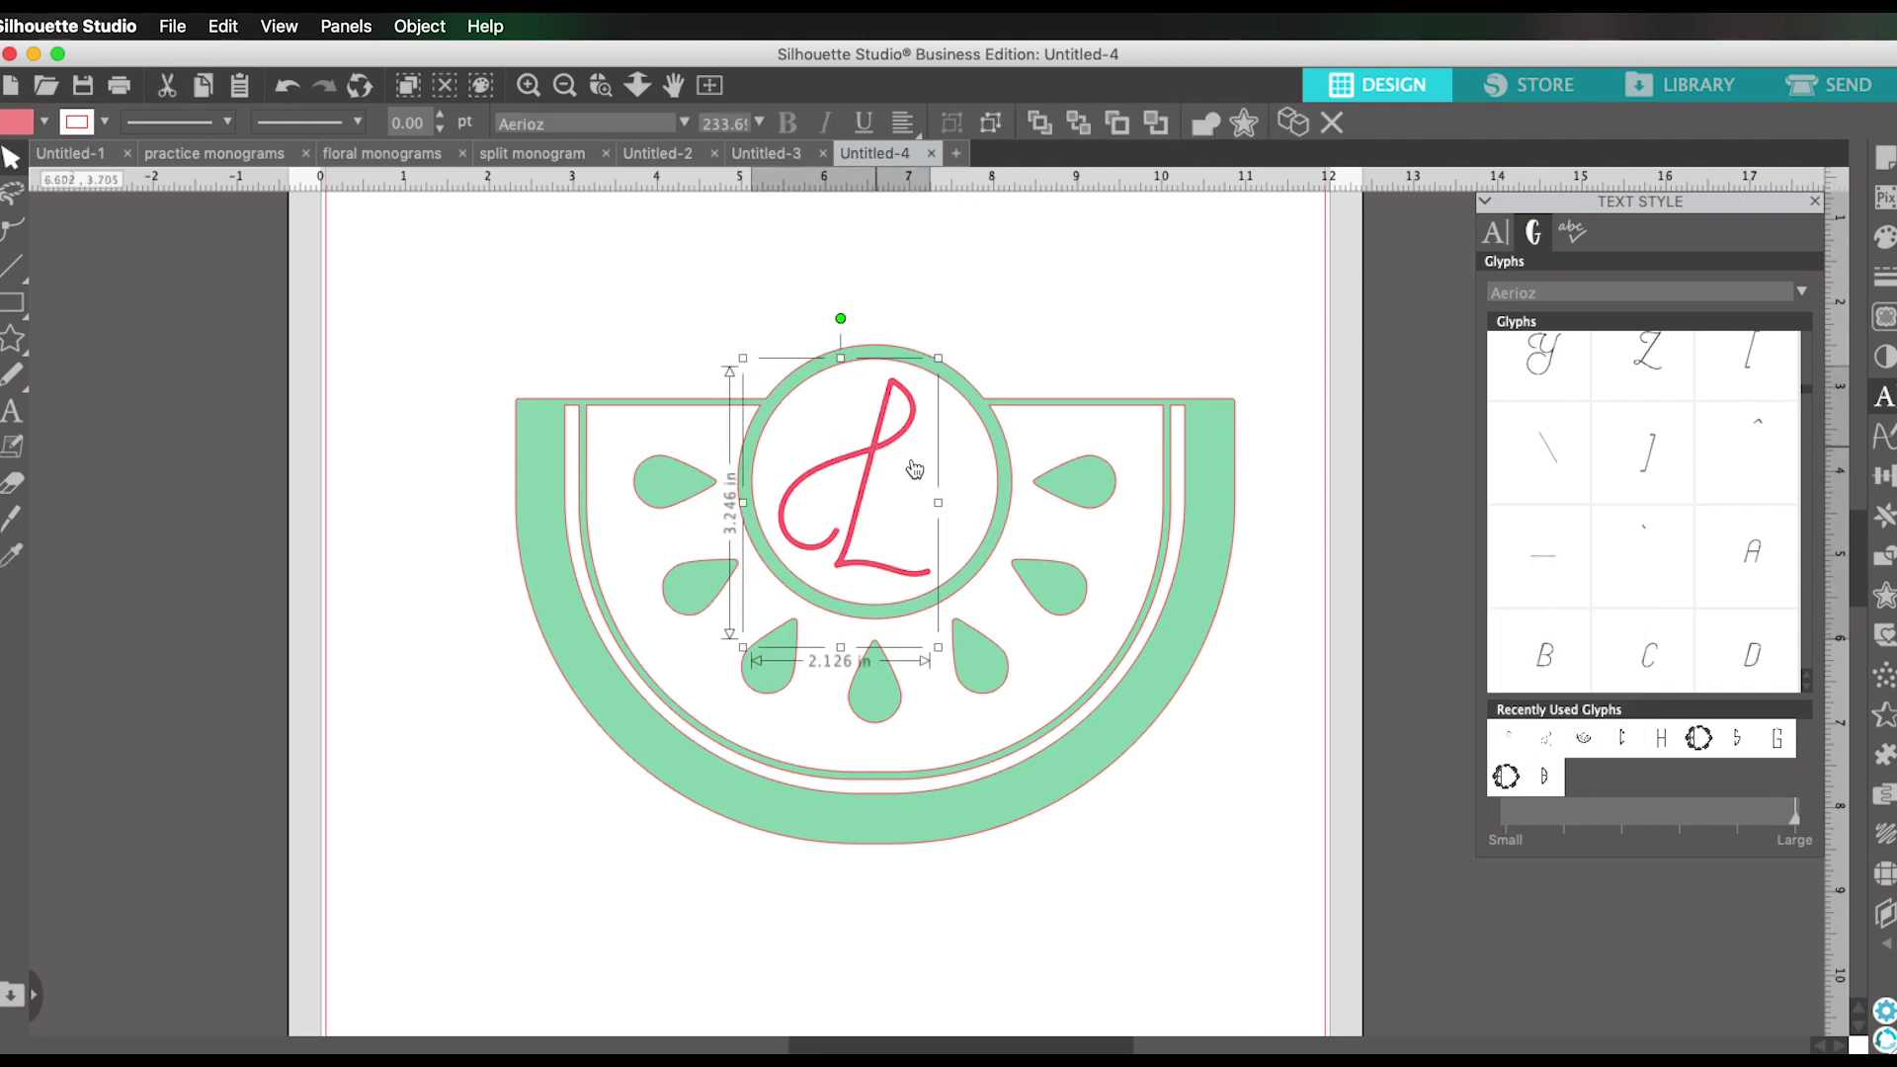
double_click(915, 474)
click(1544, 660)
scroll(1544, 660, down, 1)
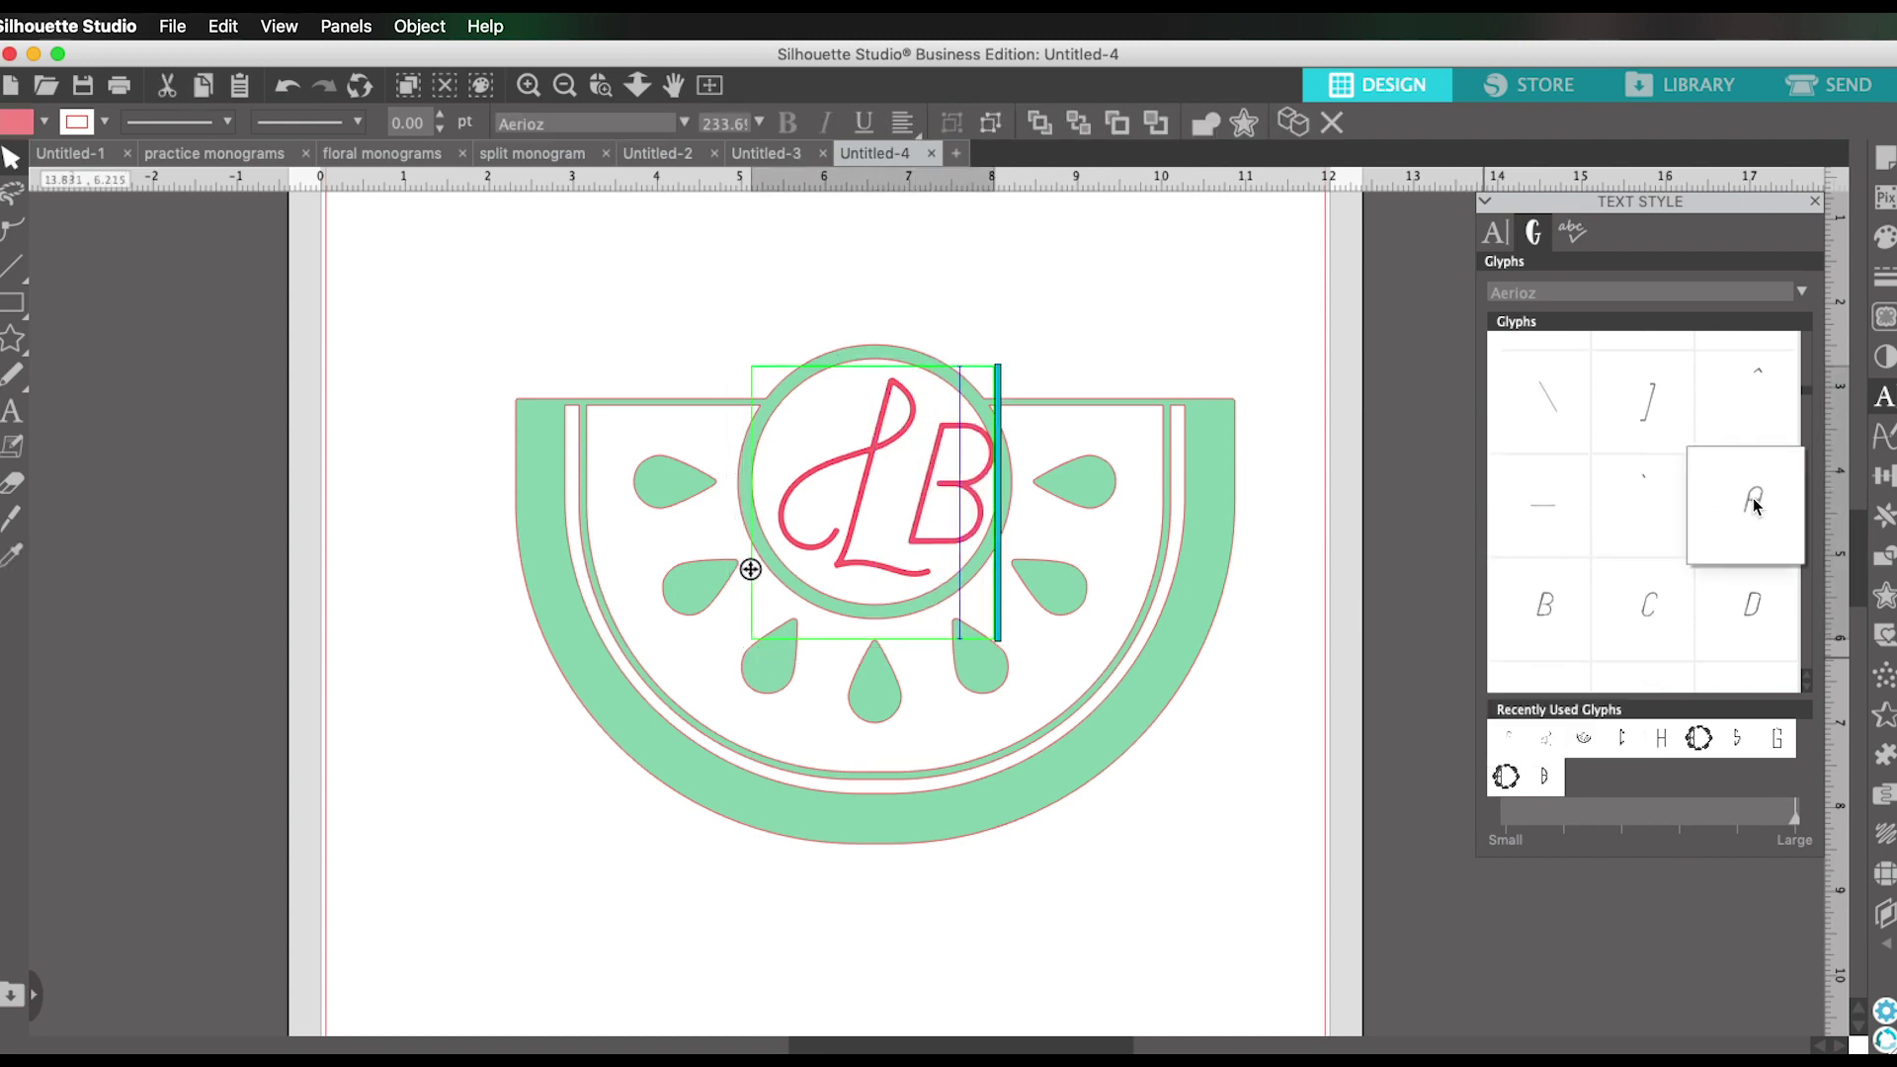
mouse_move(1757, 524)
scroll(1757, 523, down, 6)
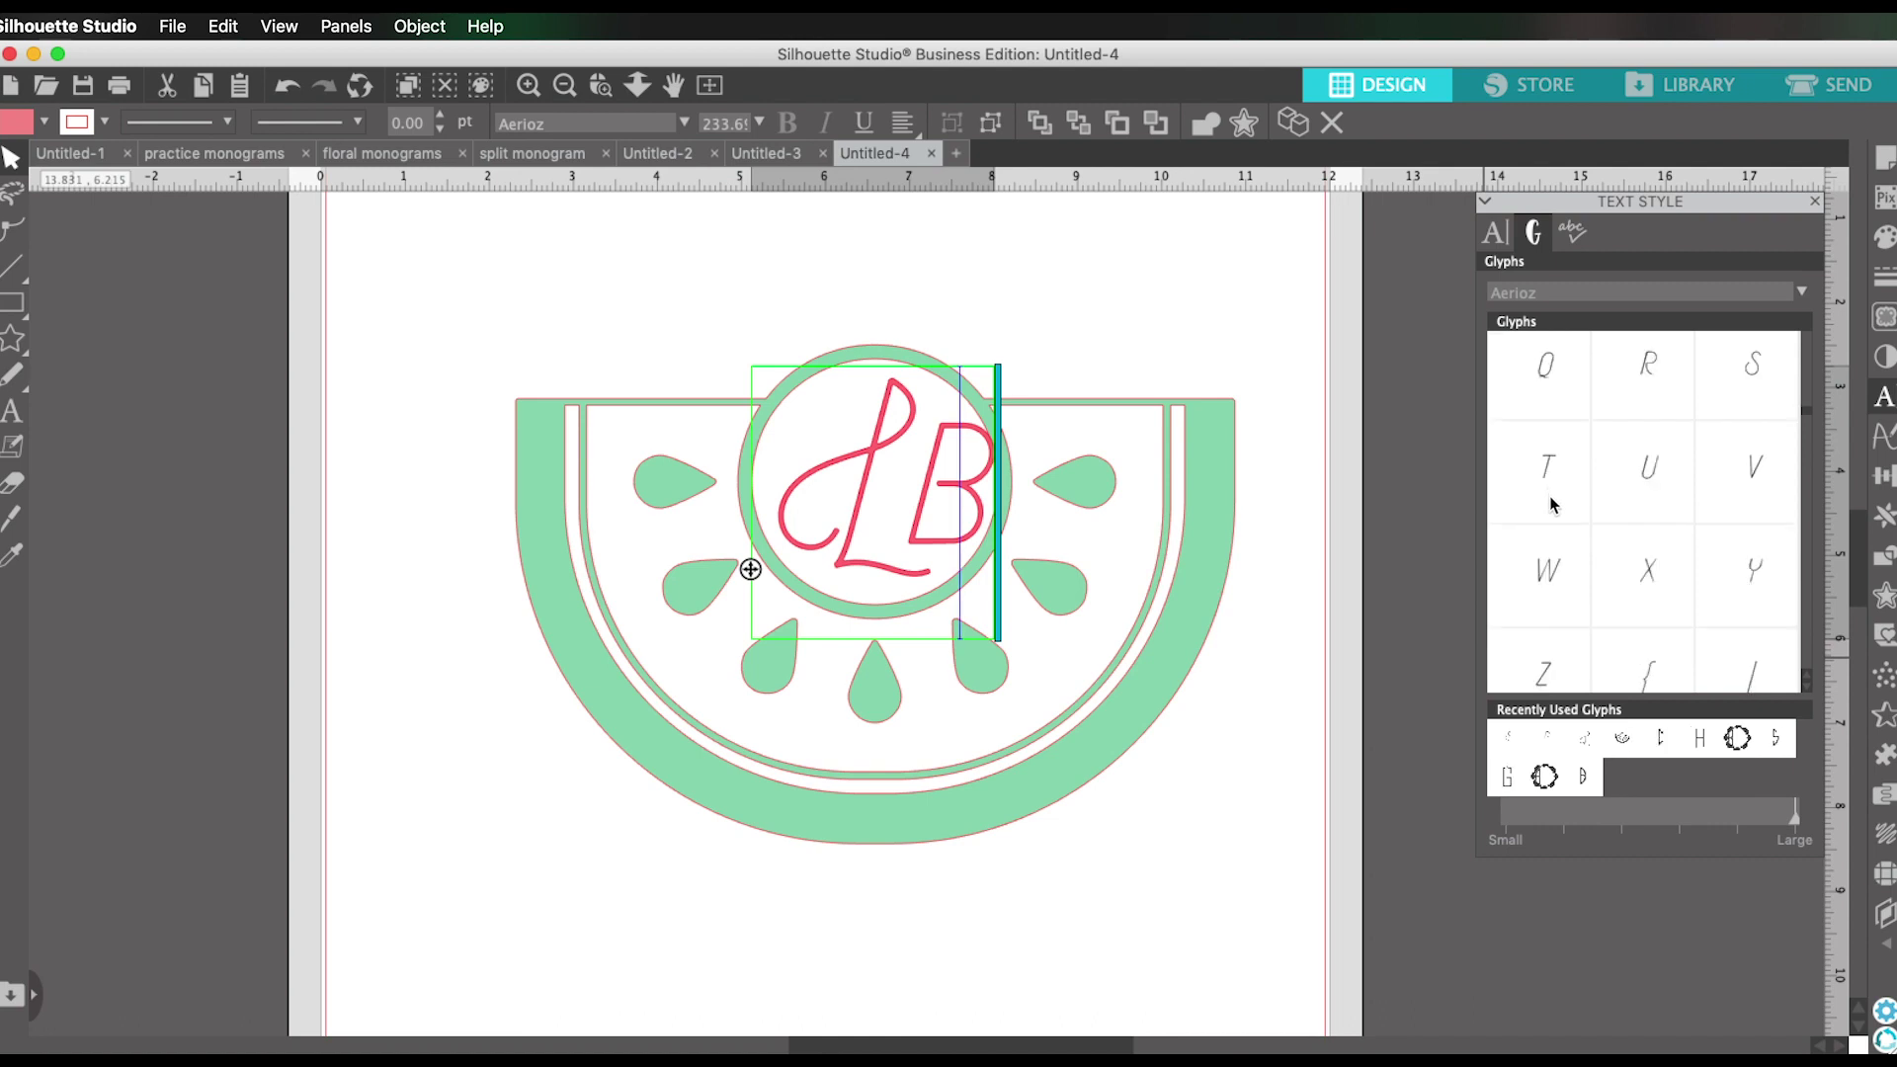
click(1548, 474)
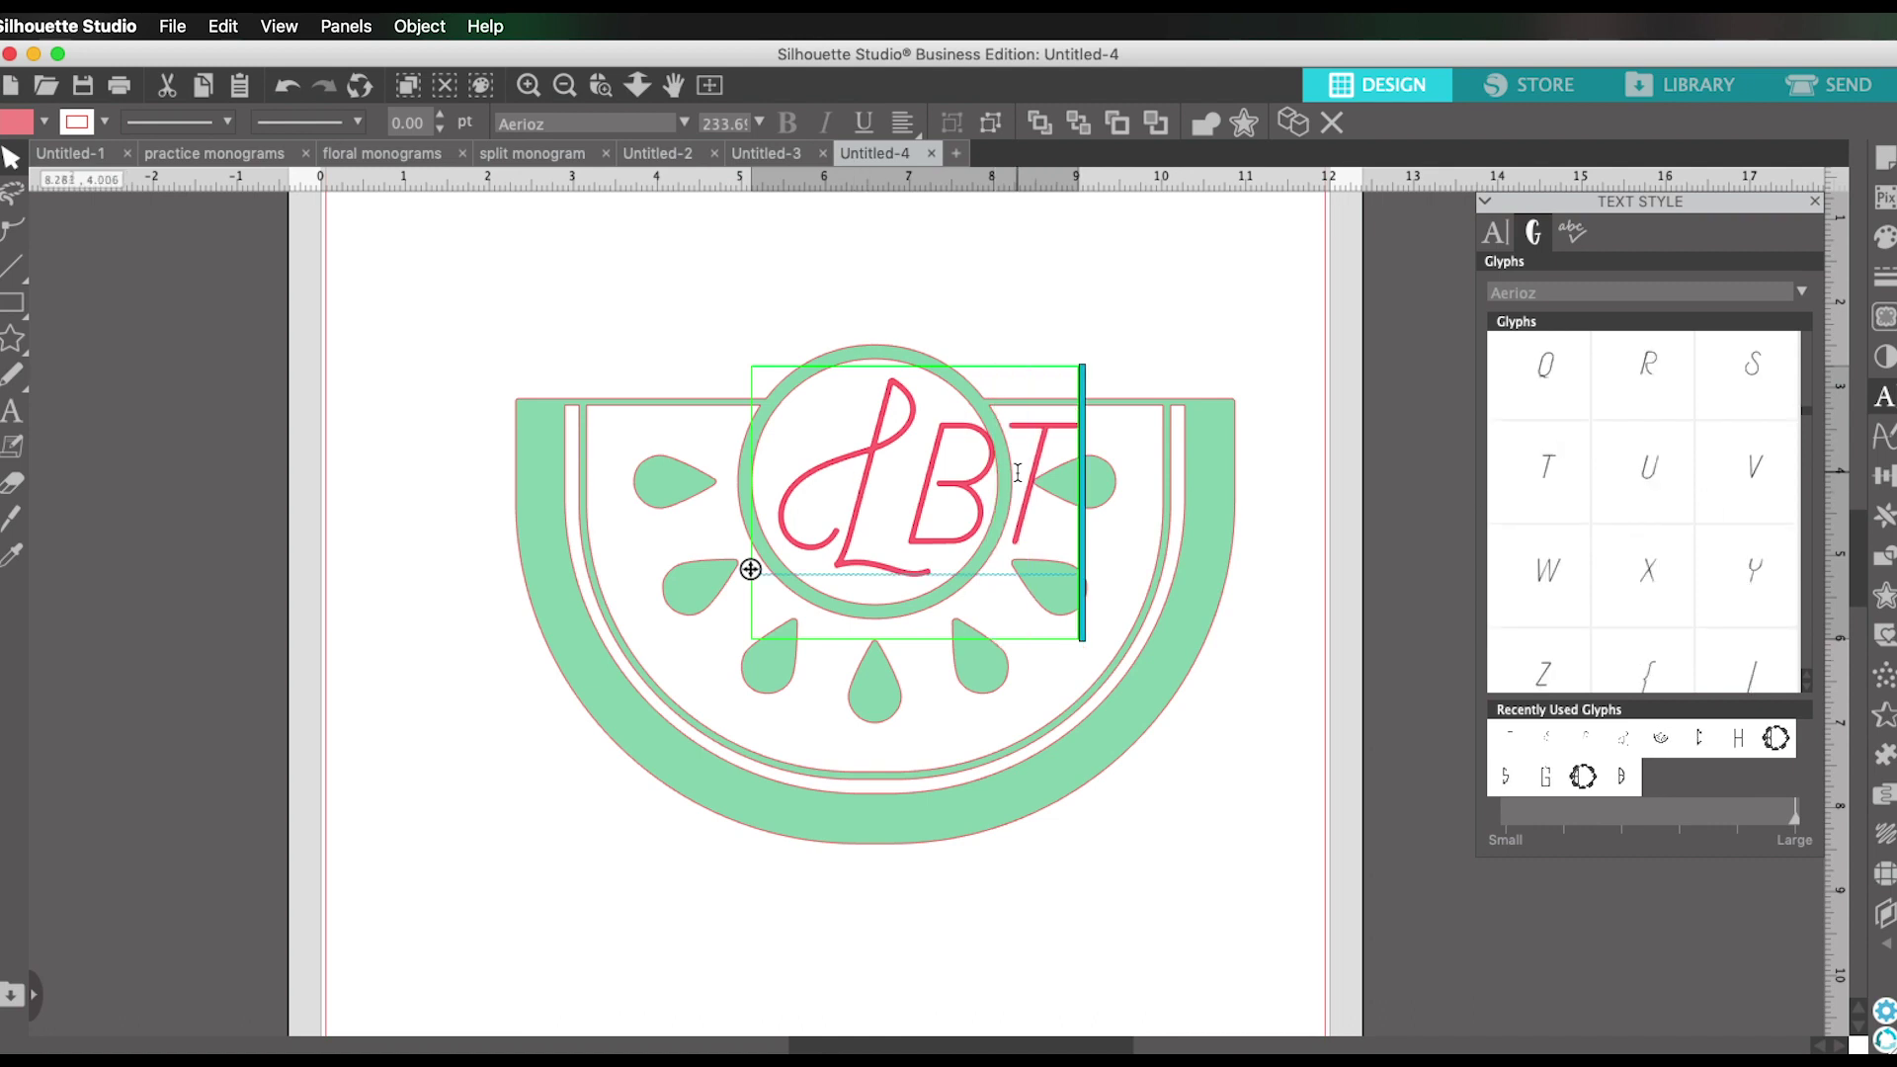
Ungroup the LBT text into separate letters via the Object menu.
click(462, 269)
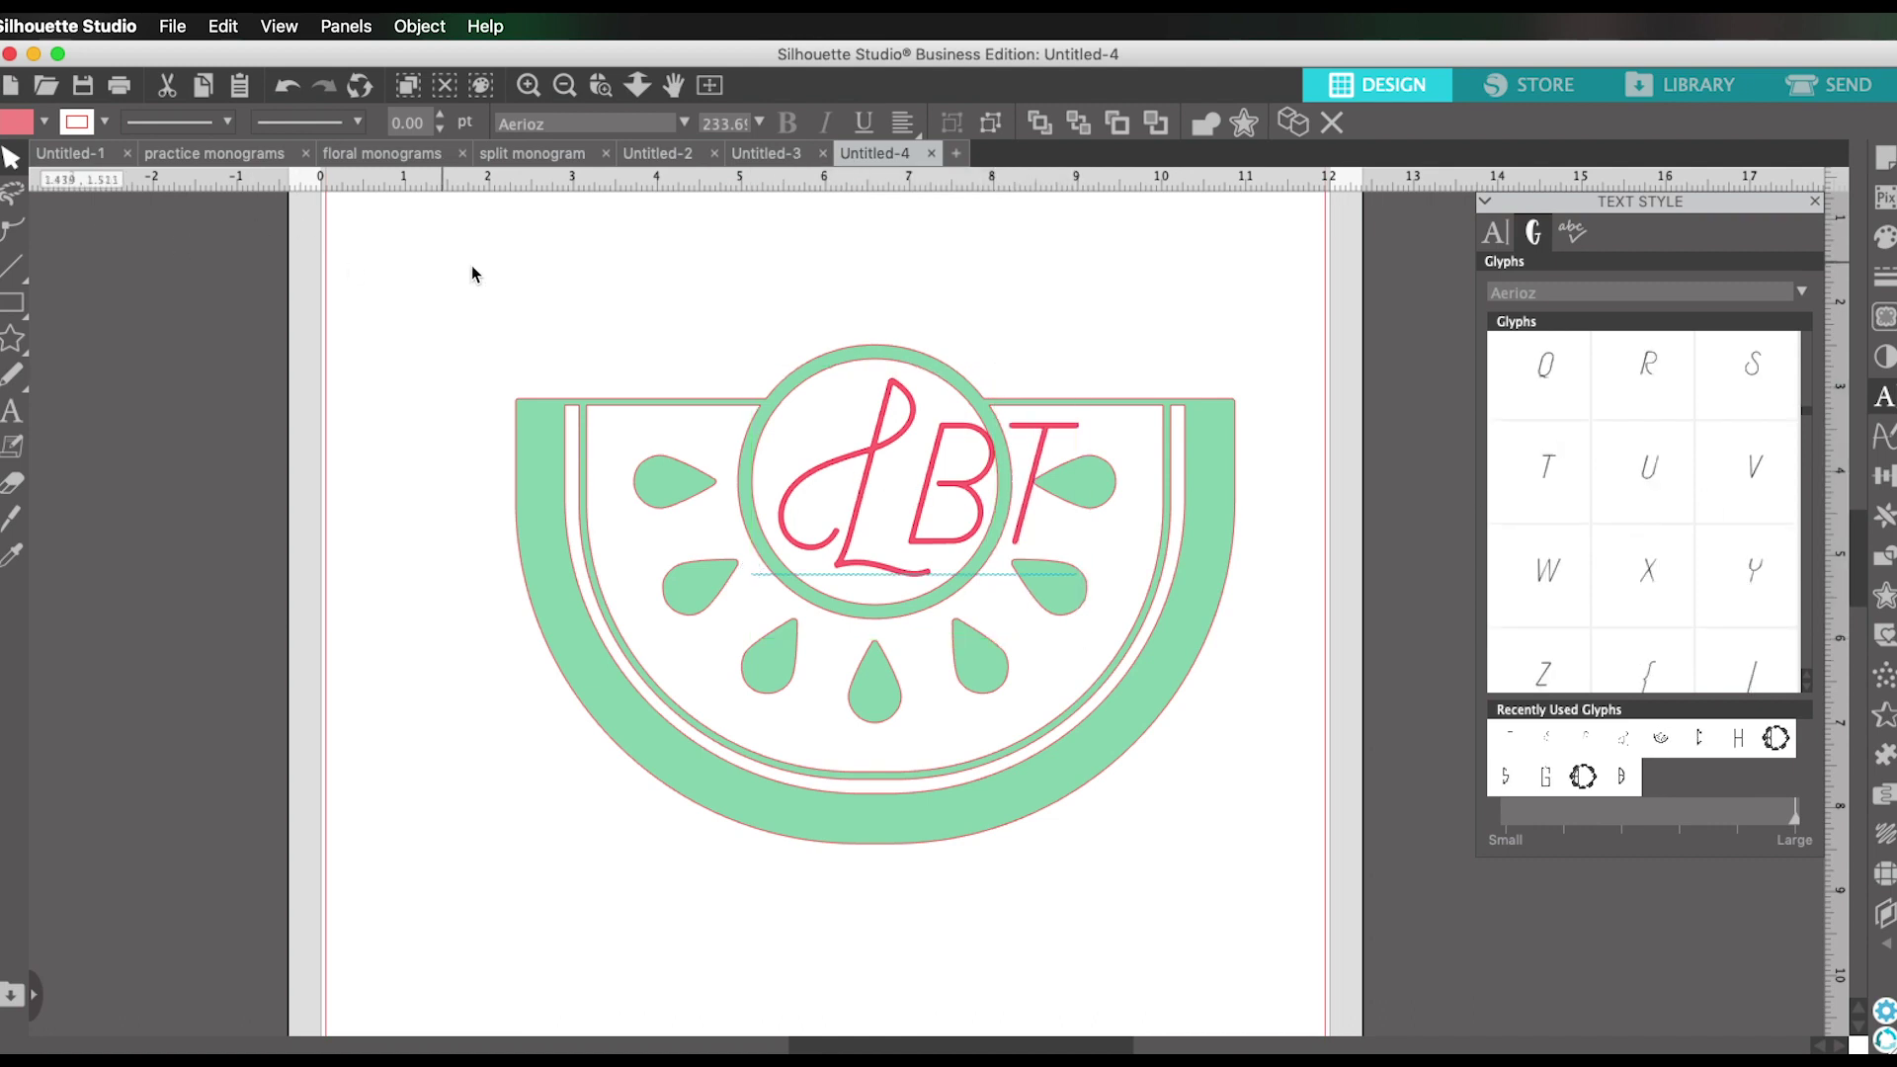
click(874, 463)
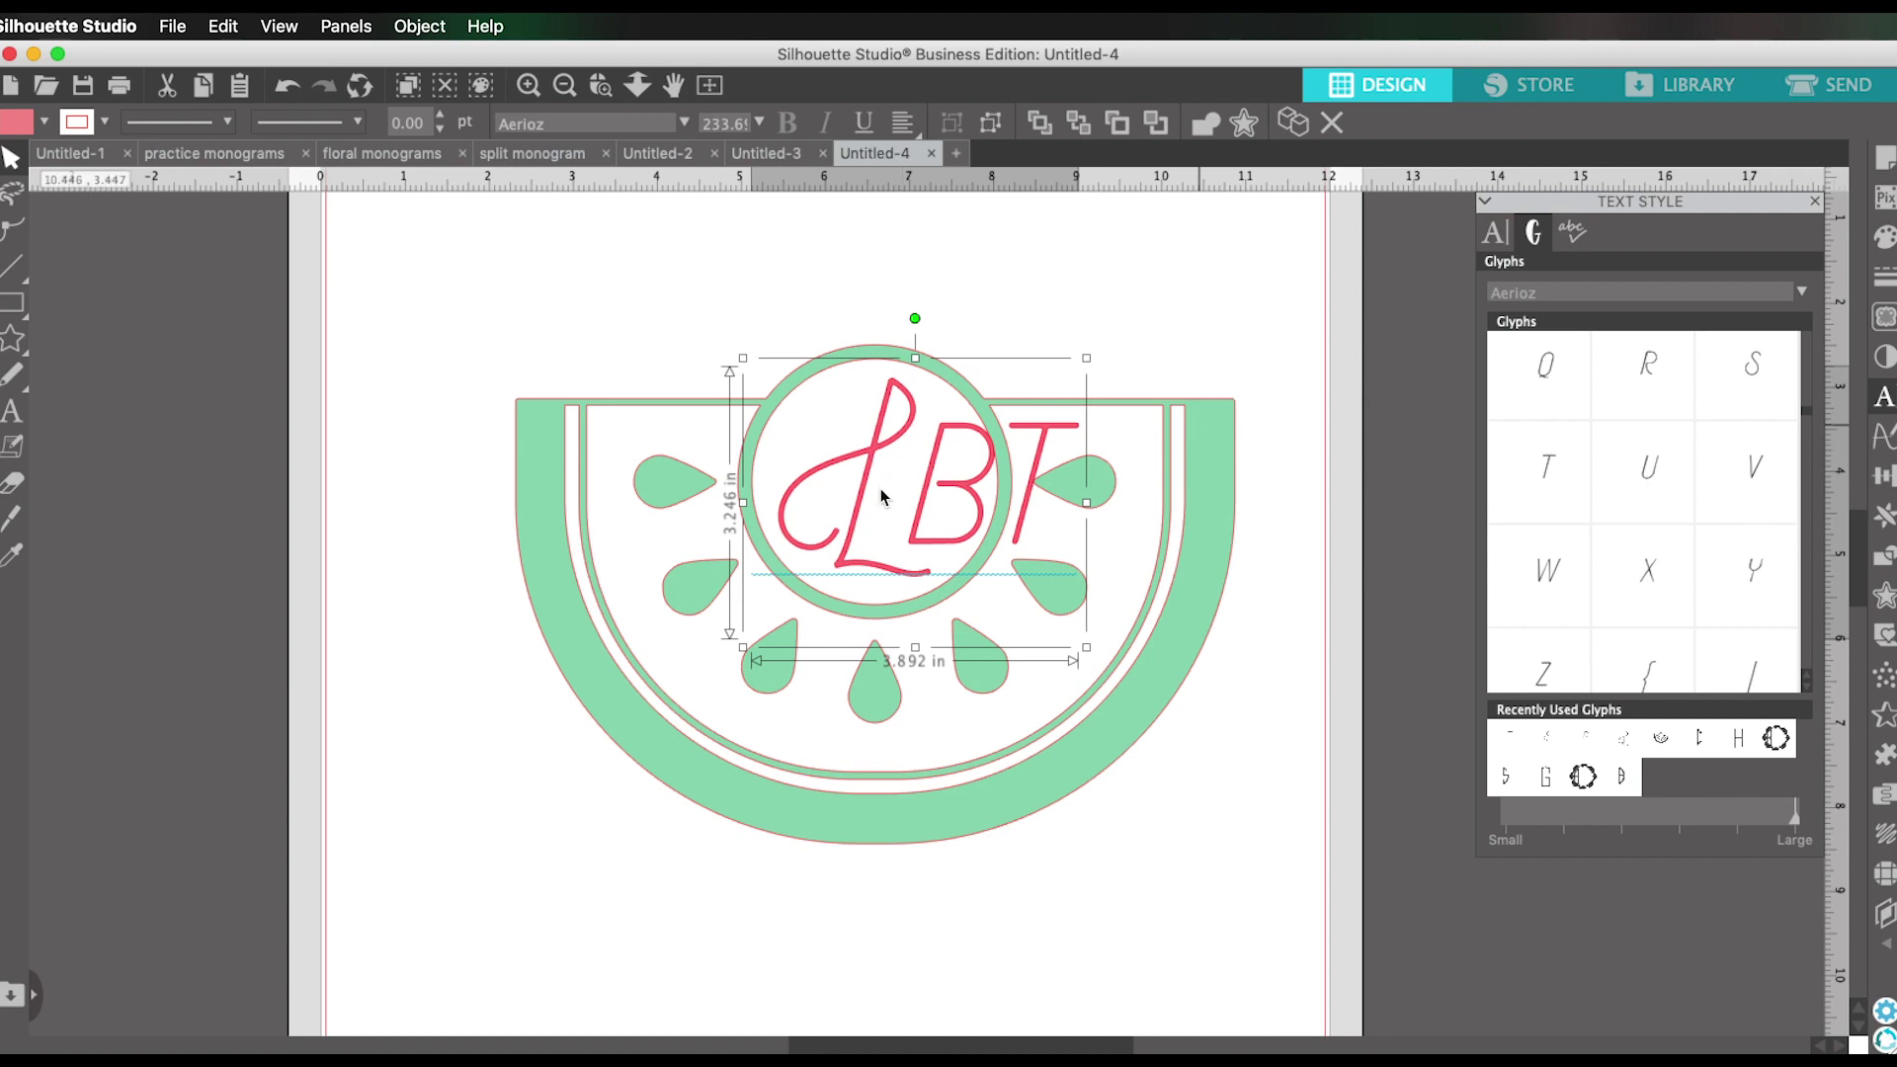
click(425, 27)
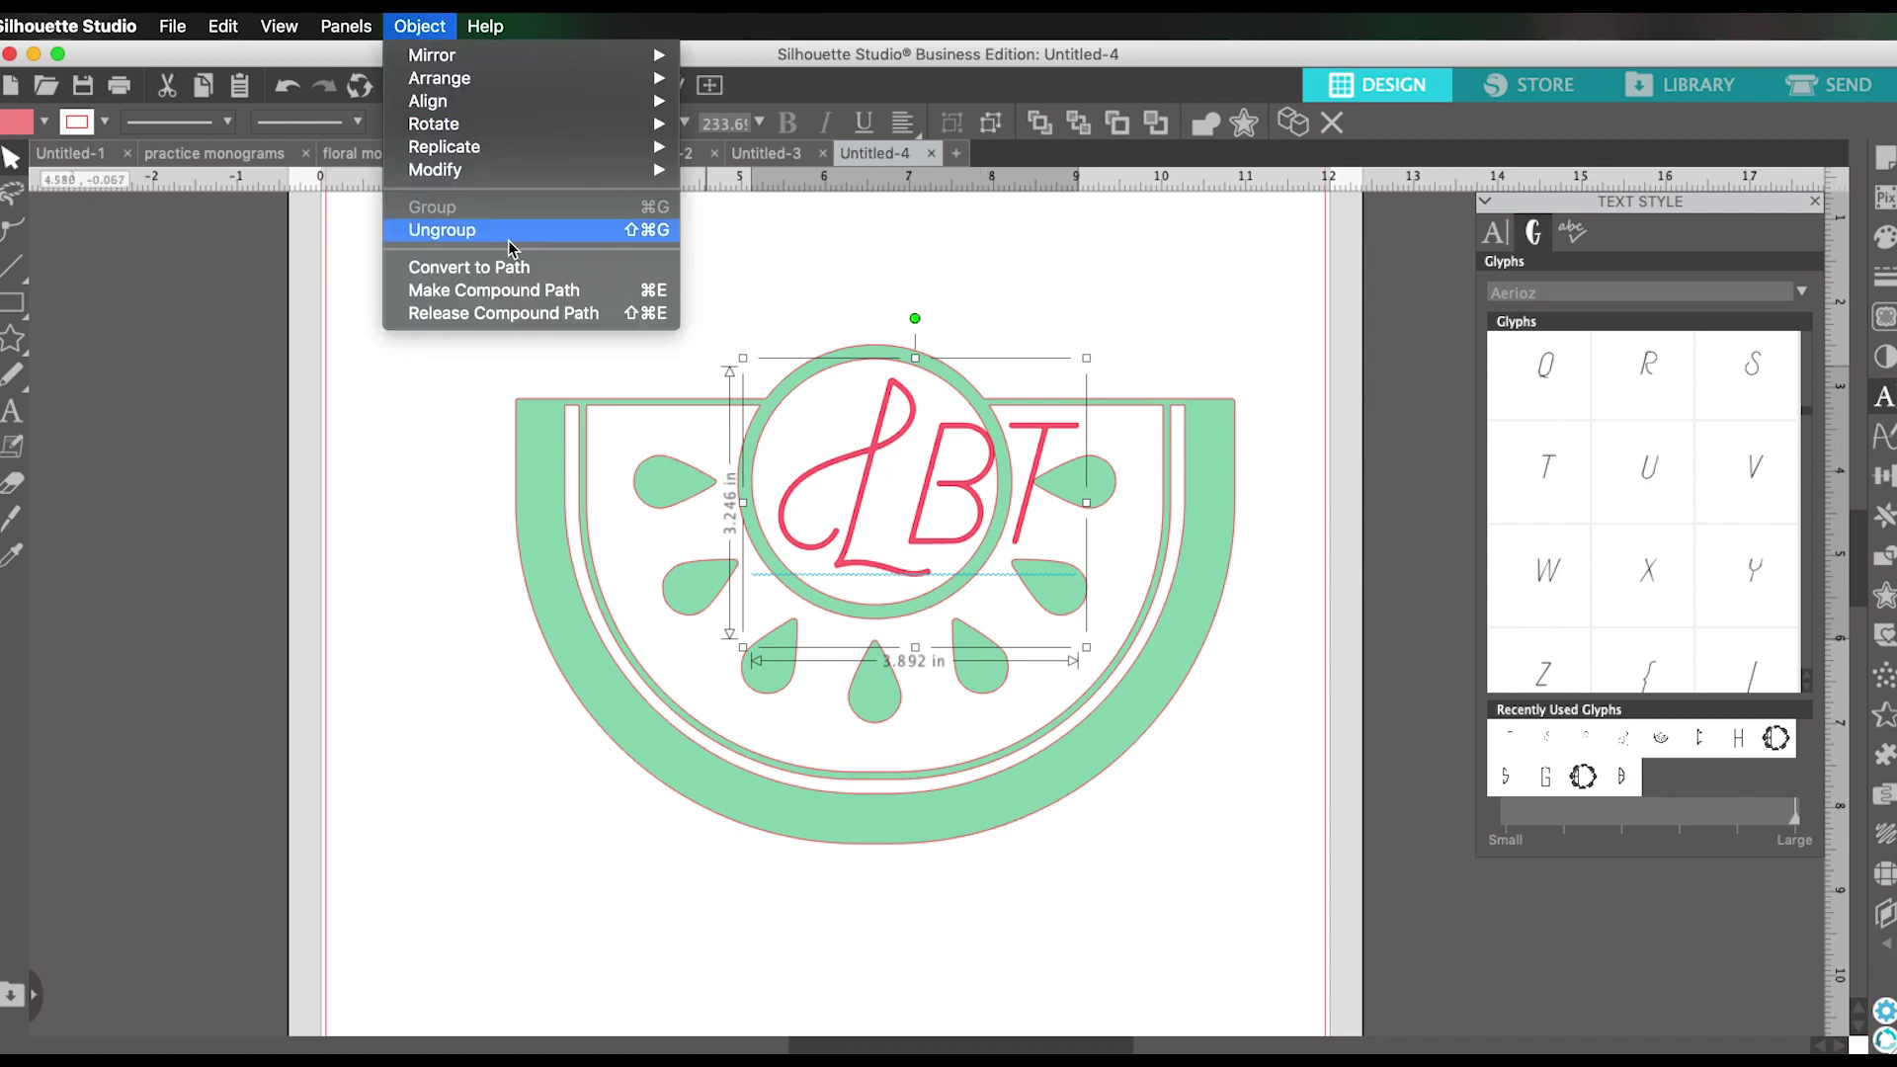
click(1156, 267)
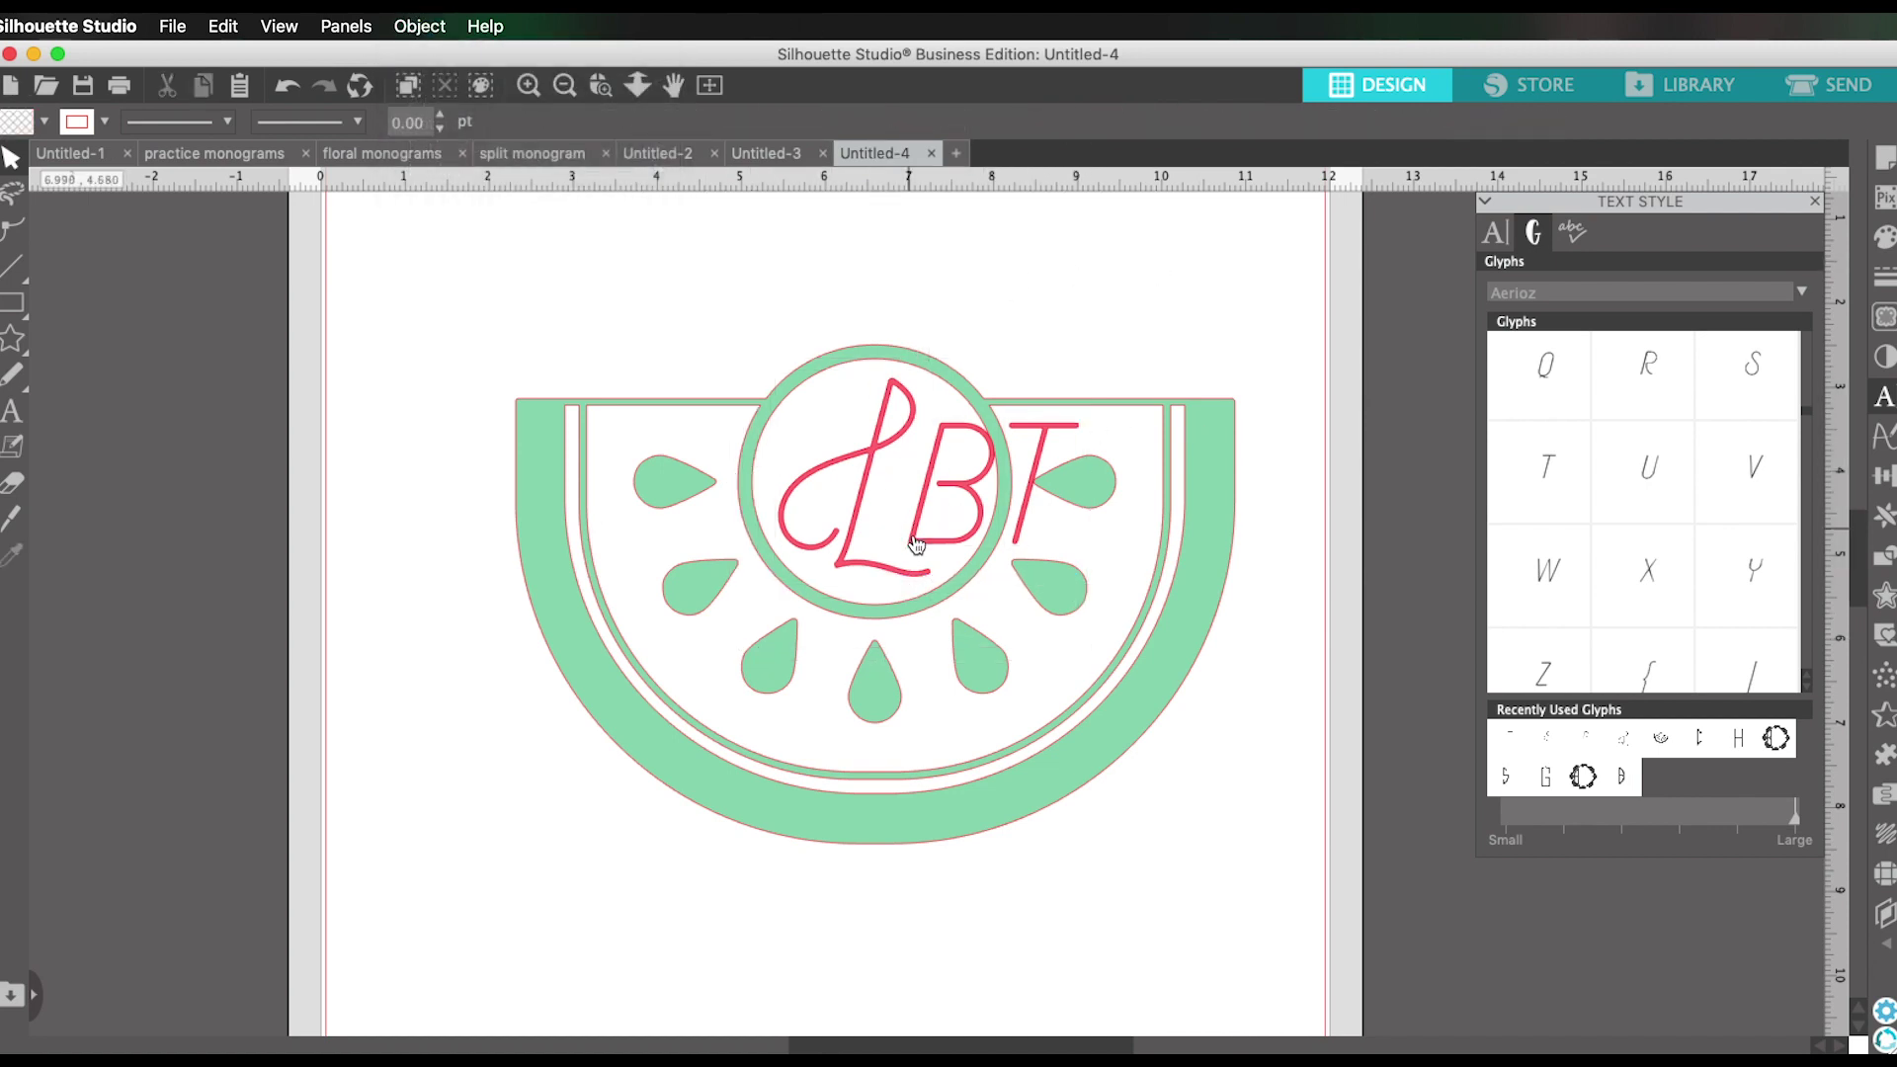
Interlock the B and T with the L inside the circle and select all three letters.
drag(844, 520, 782, 477)
click(996, 514)
drag(1030, 515, 939, 524)
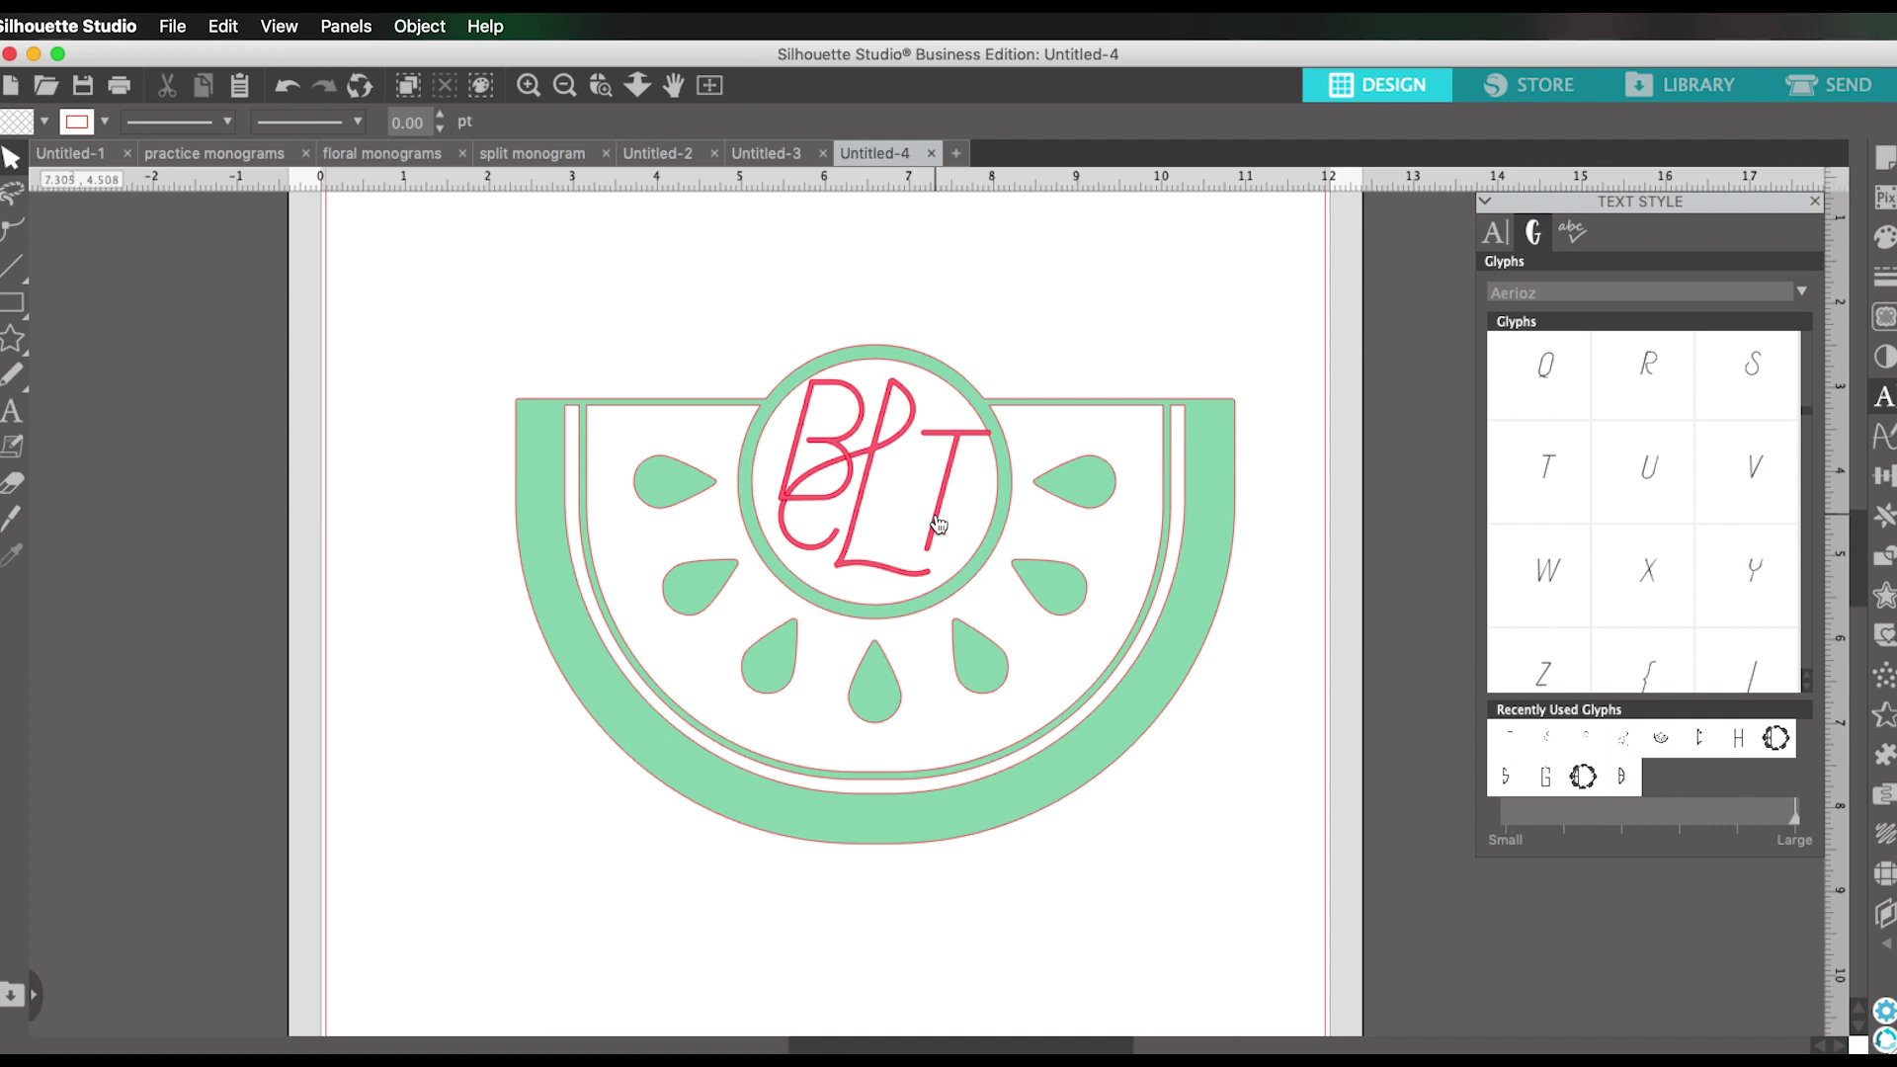
mouse_move(812, 494)
mouse_down()
mouse_move(1043, 521)
mouse_move(818, 491)
mouse_up()
double_click(943, 512)
drag(1062, 484, 934, 514)
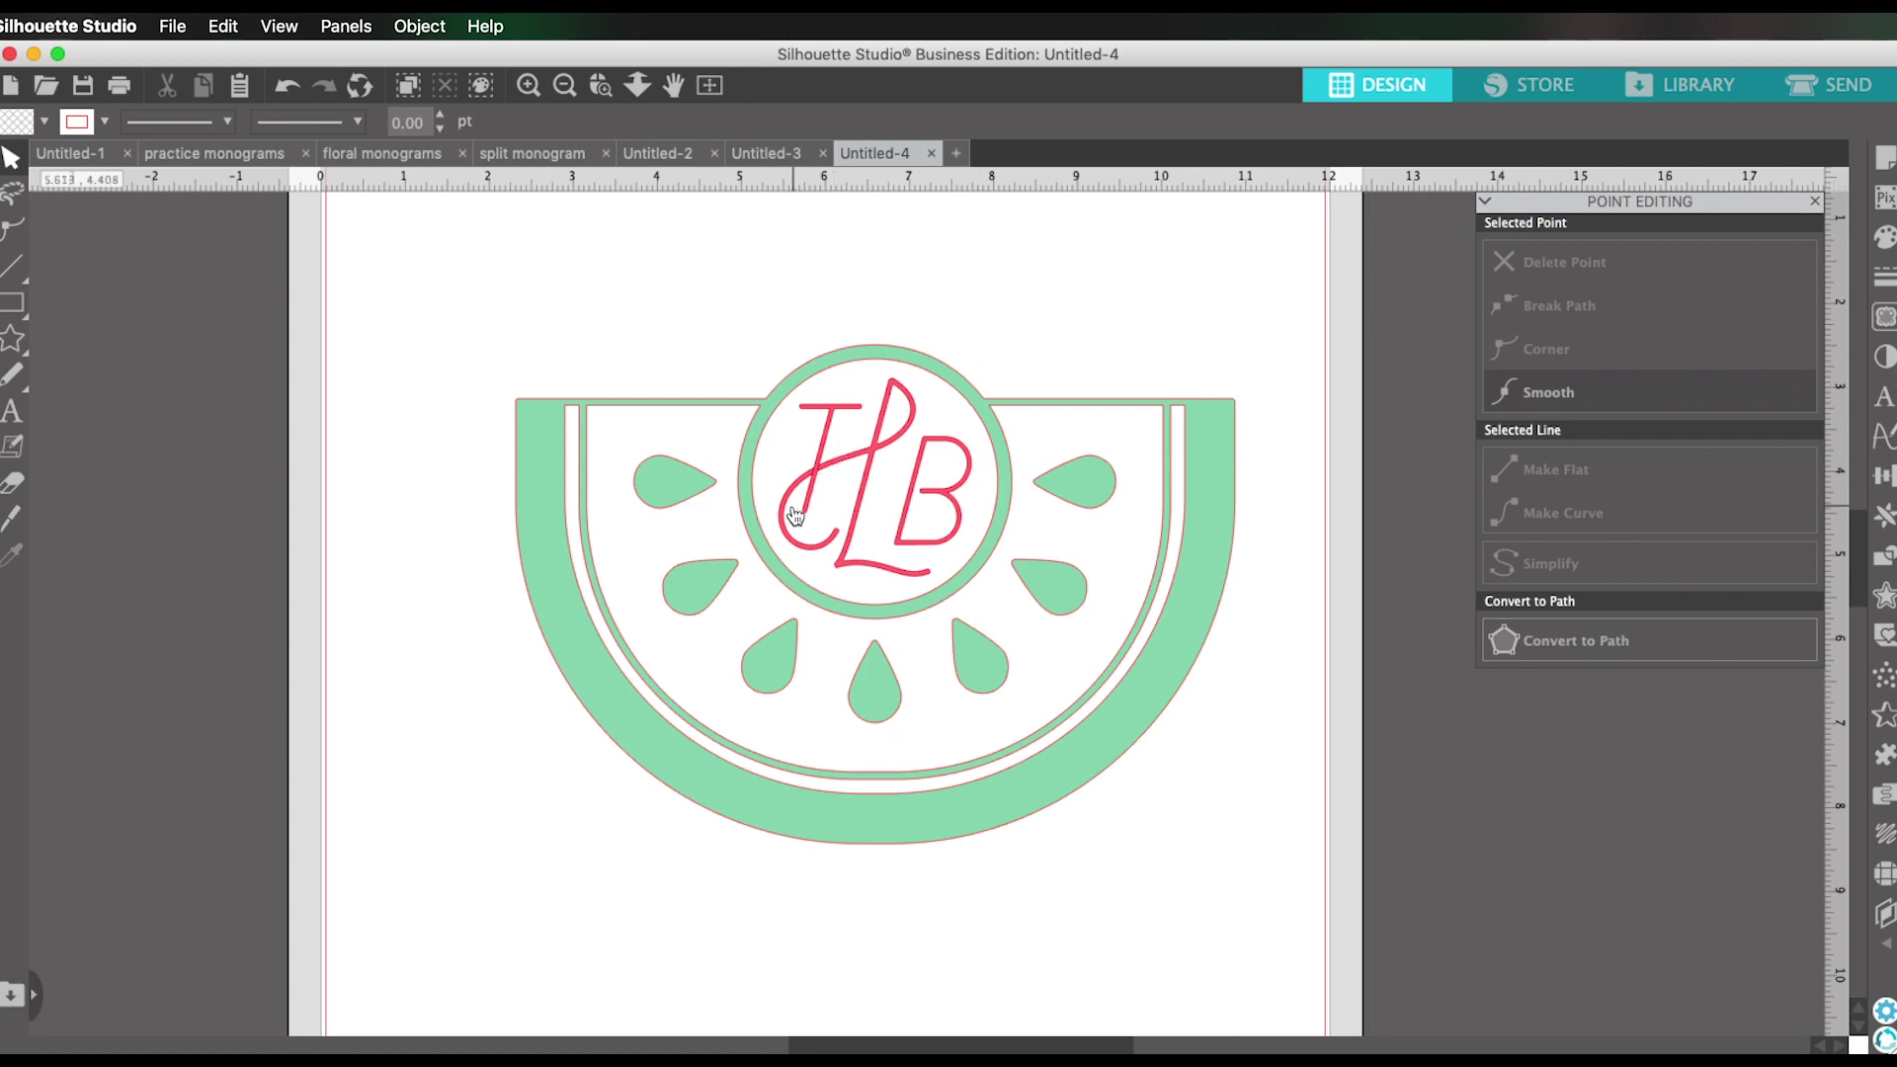
click(868, 465)
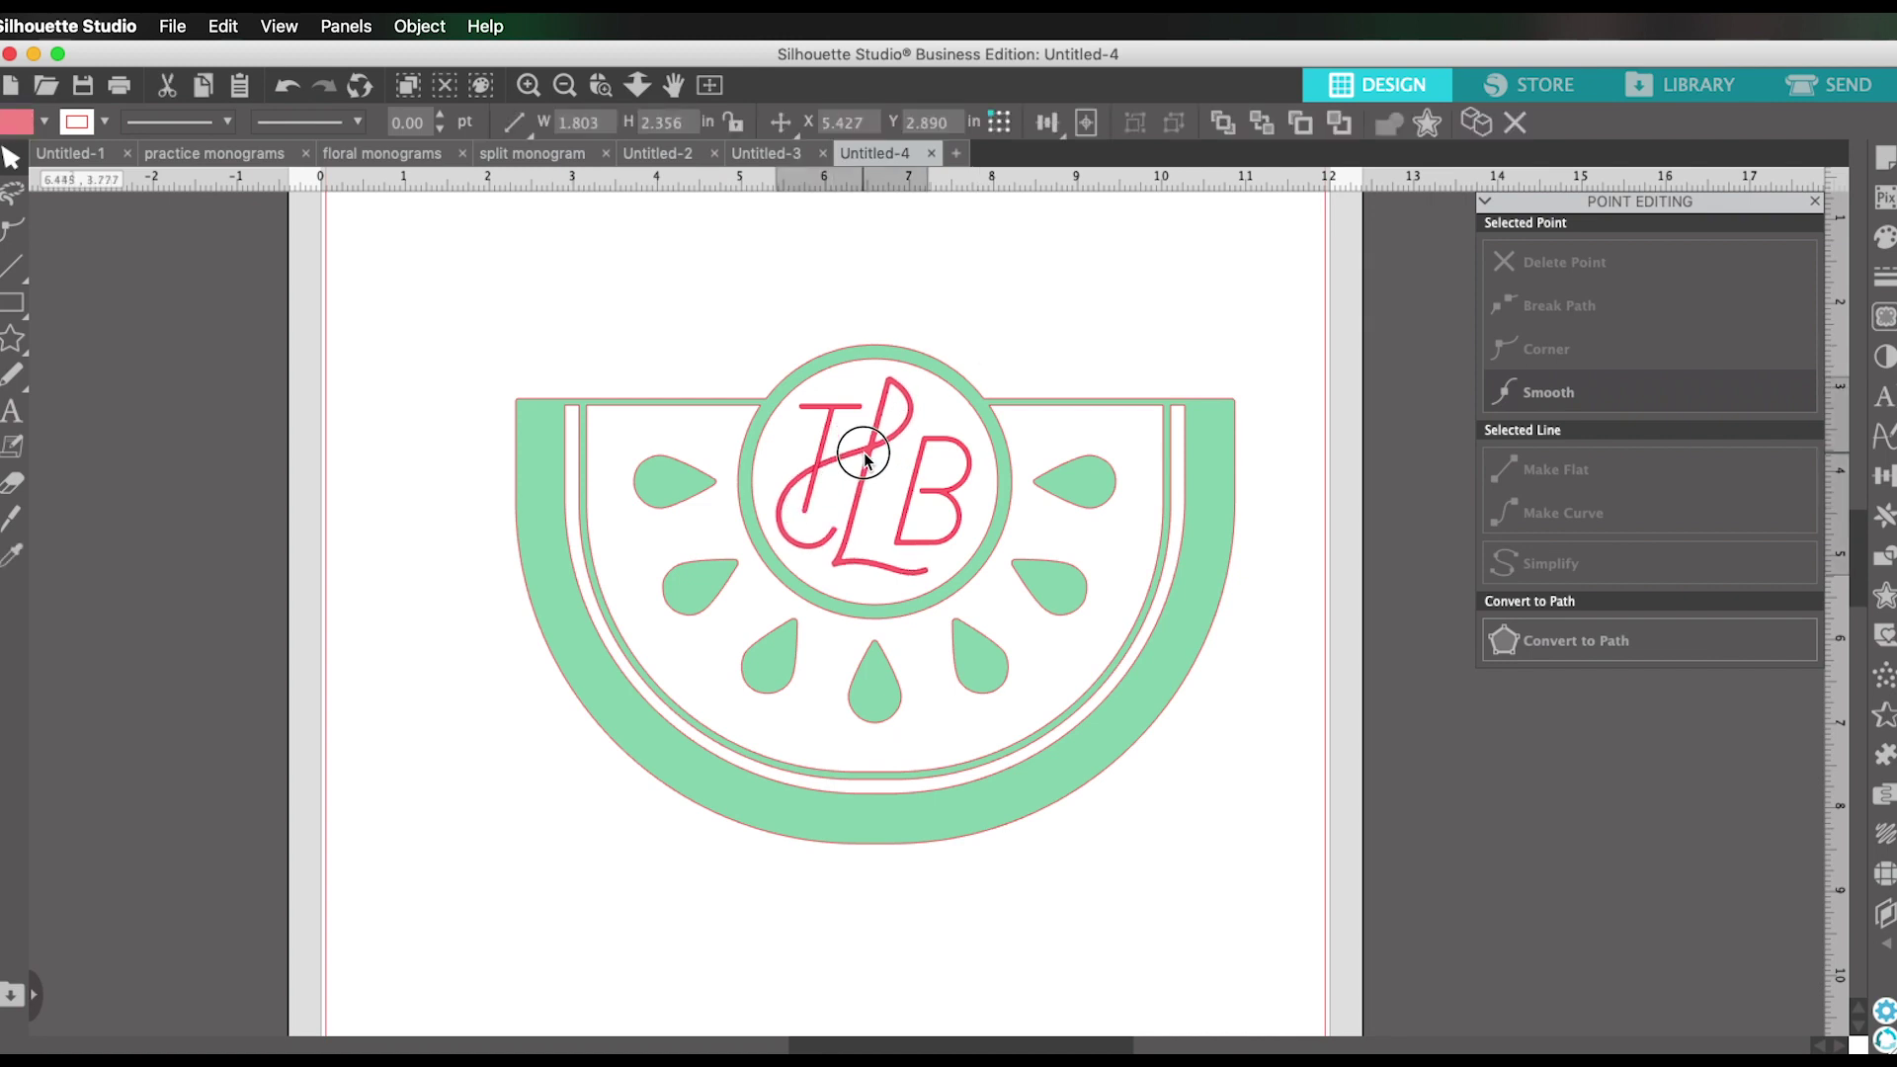
click(907, 501)
drag(907, 501, 904, 504)
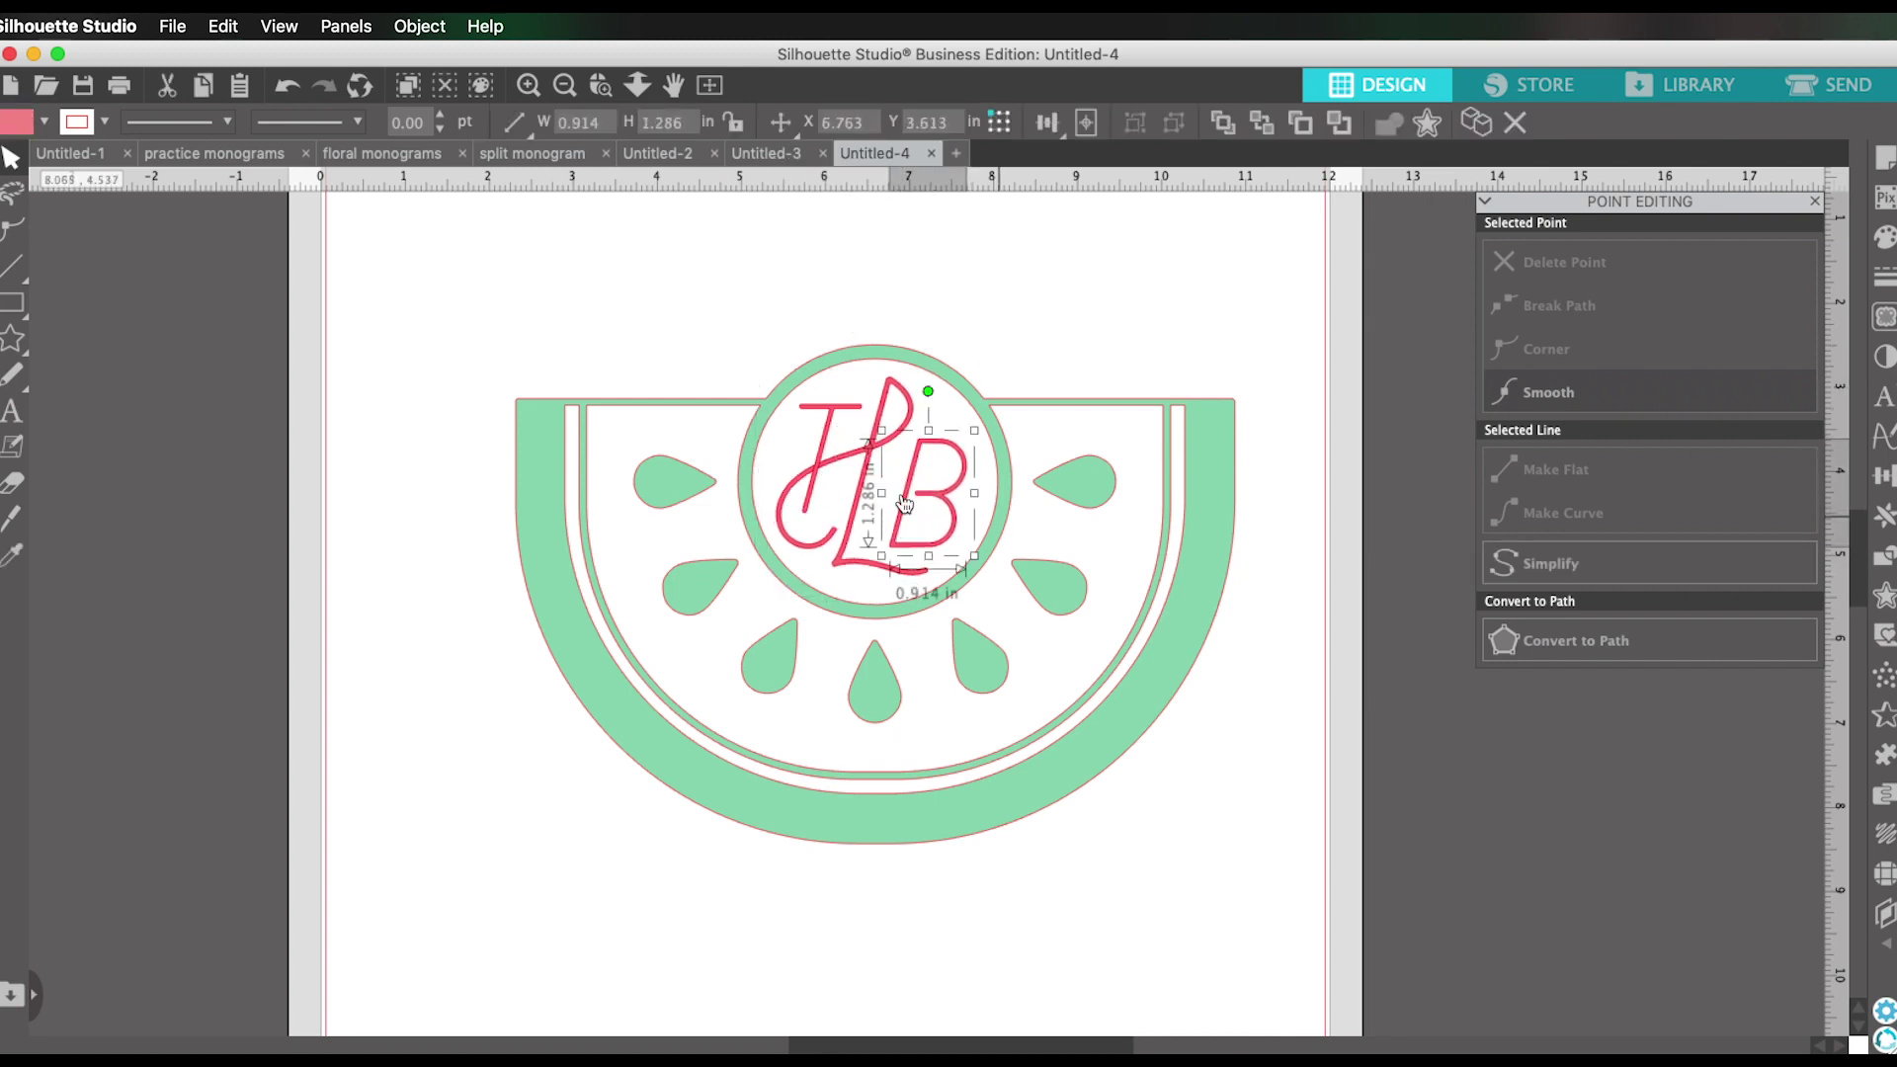
shift+click(842, 395)
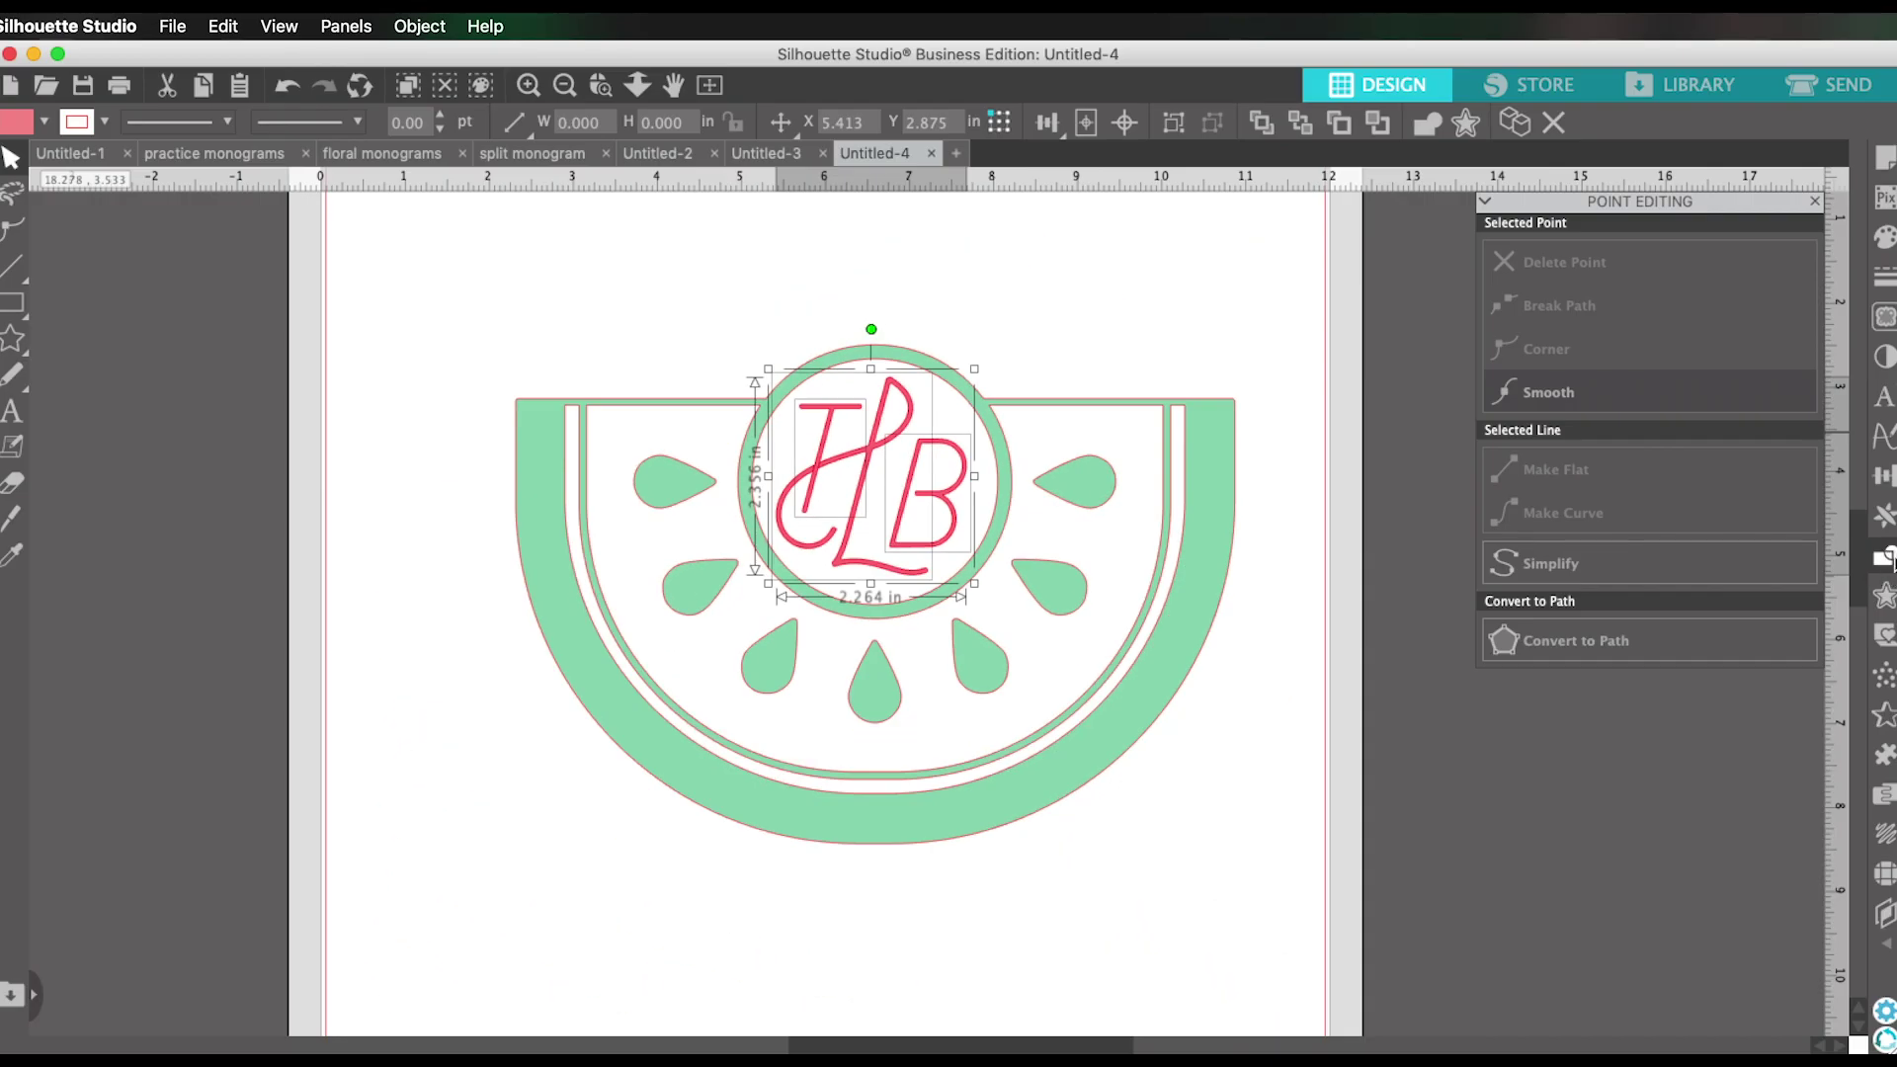
click(1884, 560)
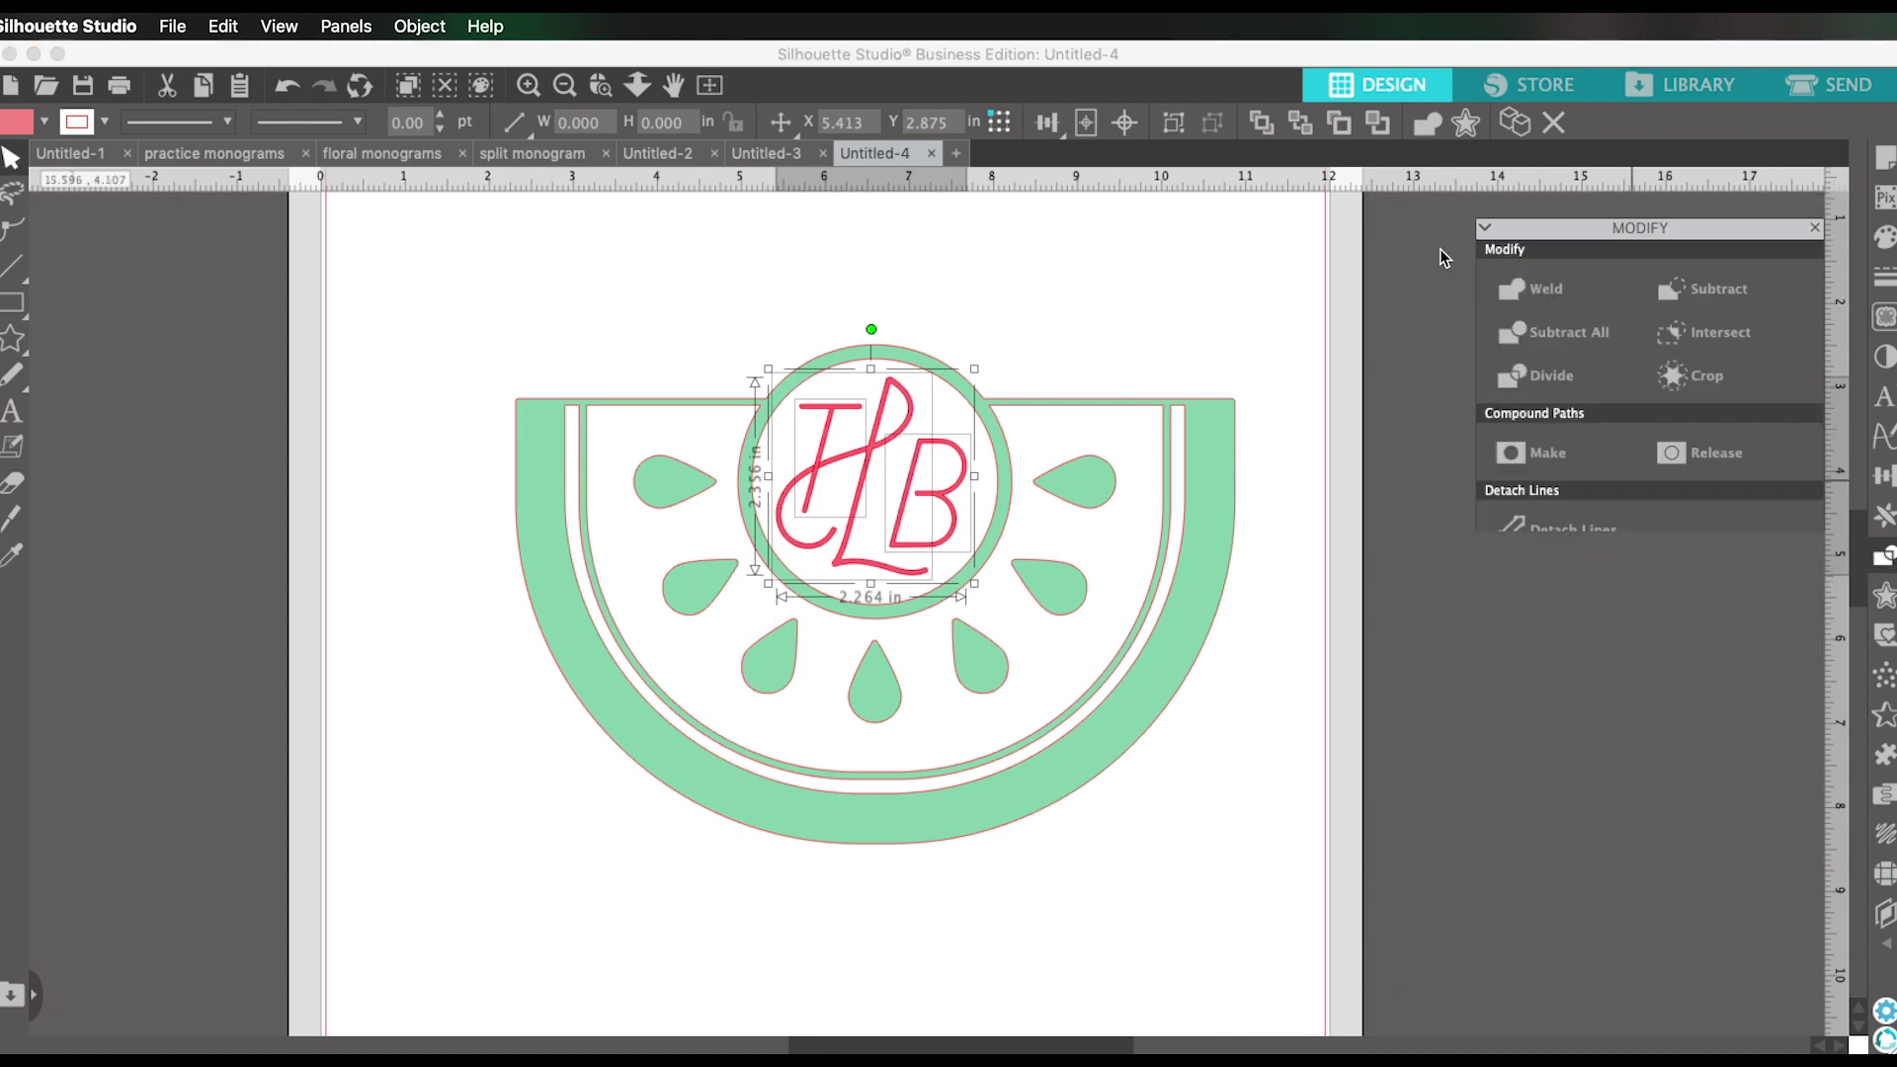
Weld the three monogram letters into a single shape.
click(1545, 271)
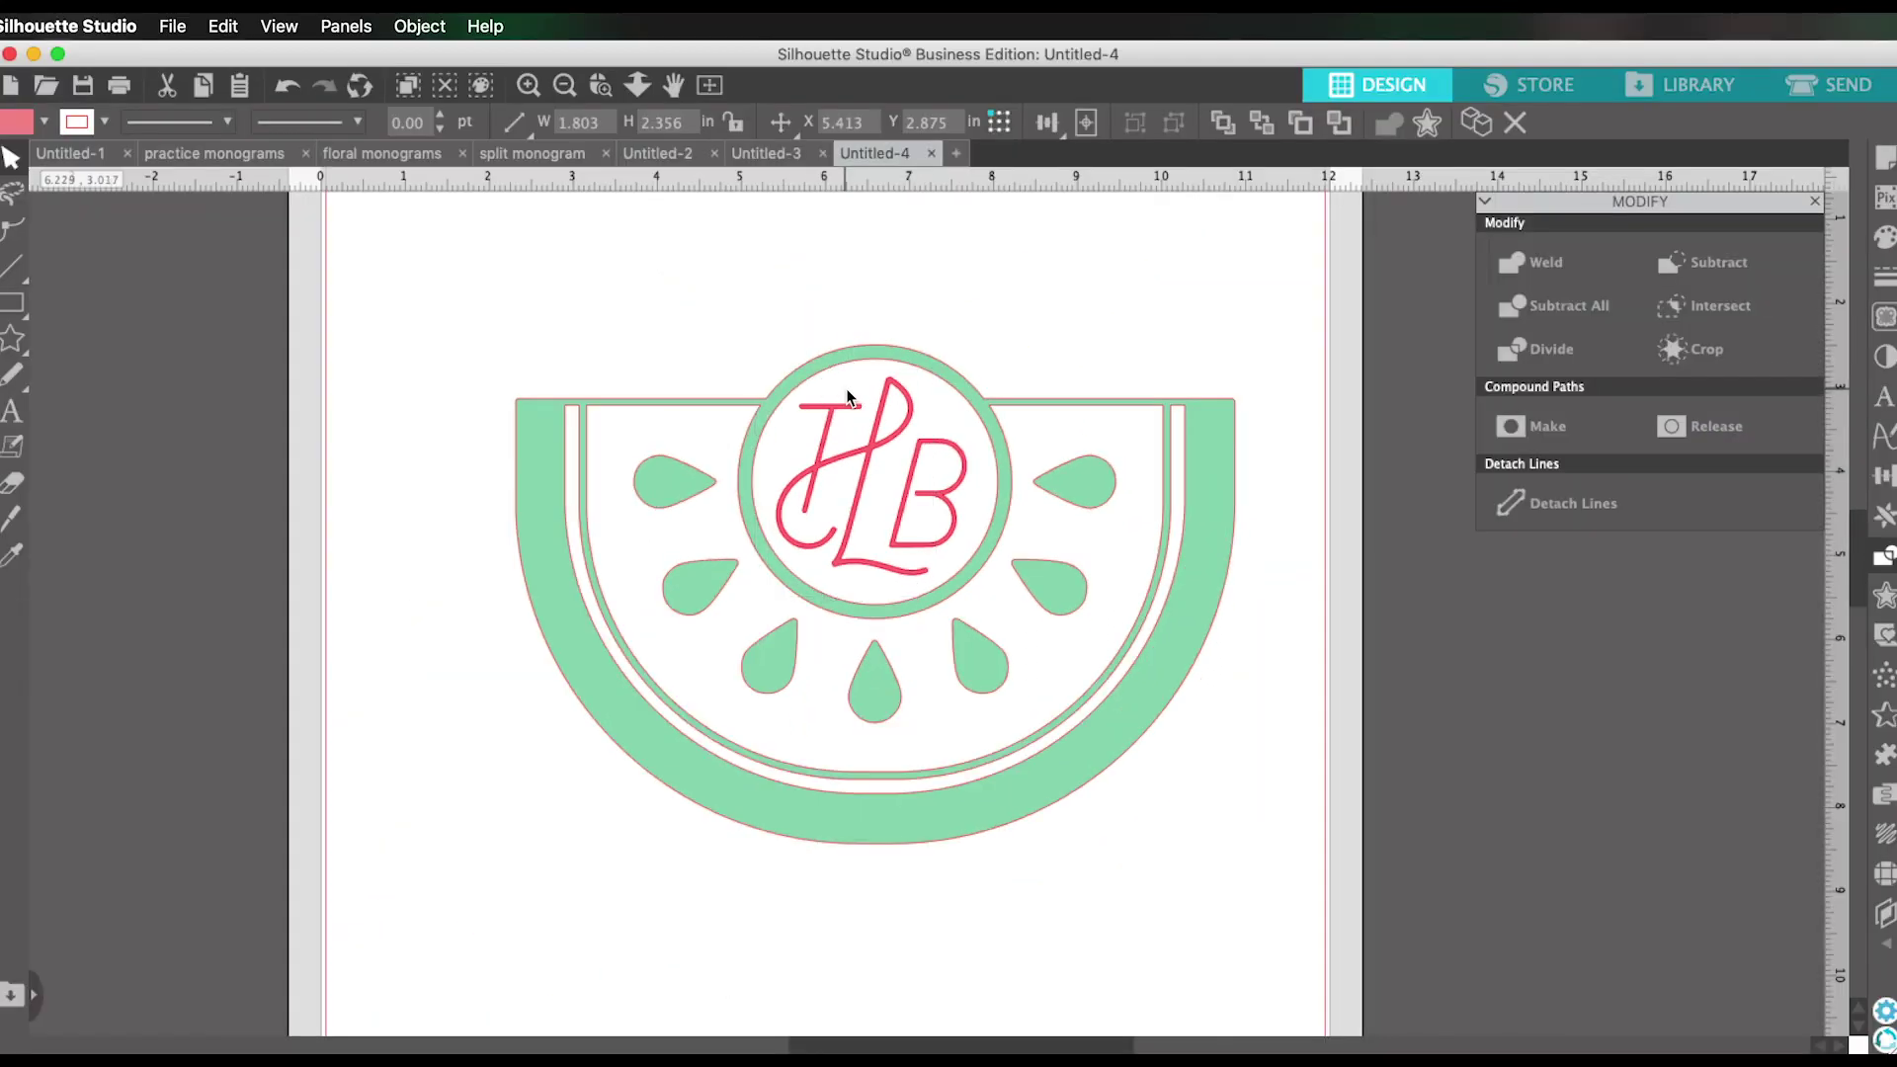
click(845, 389)
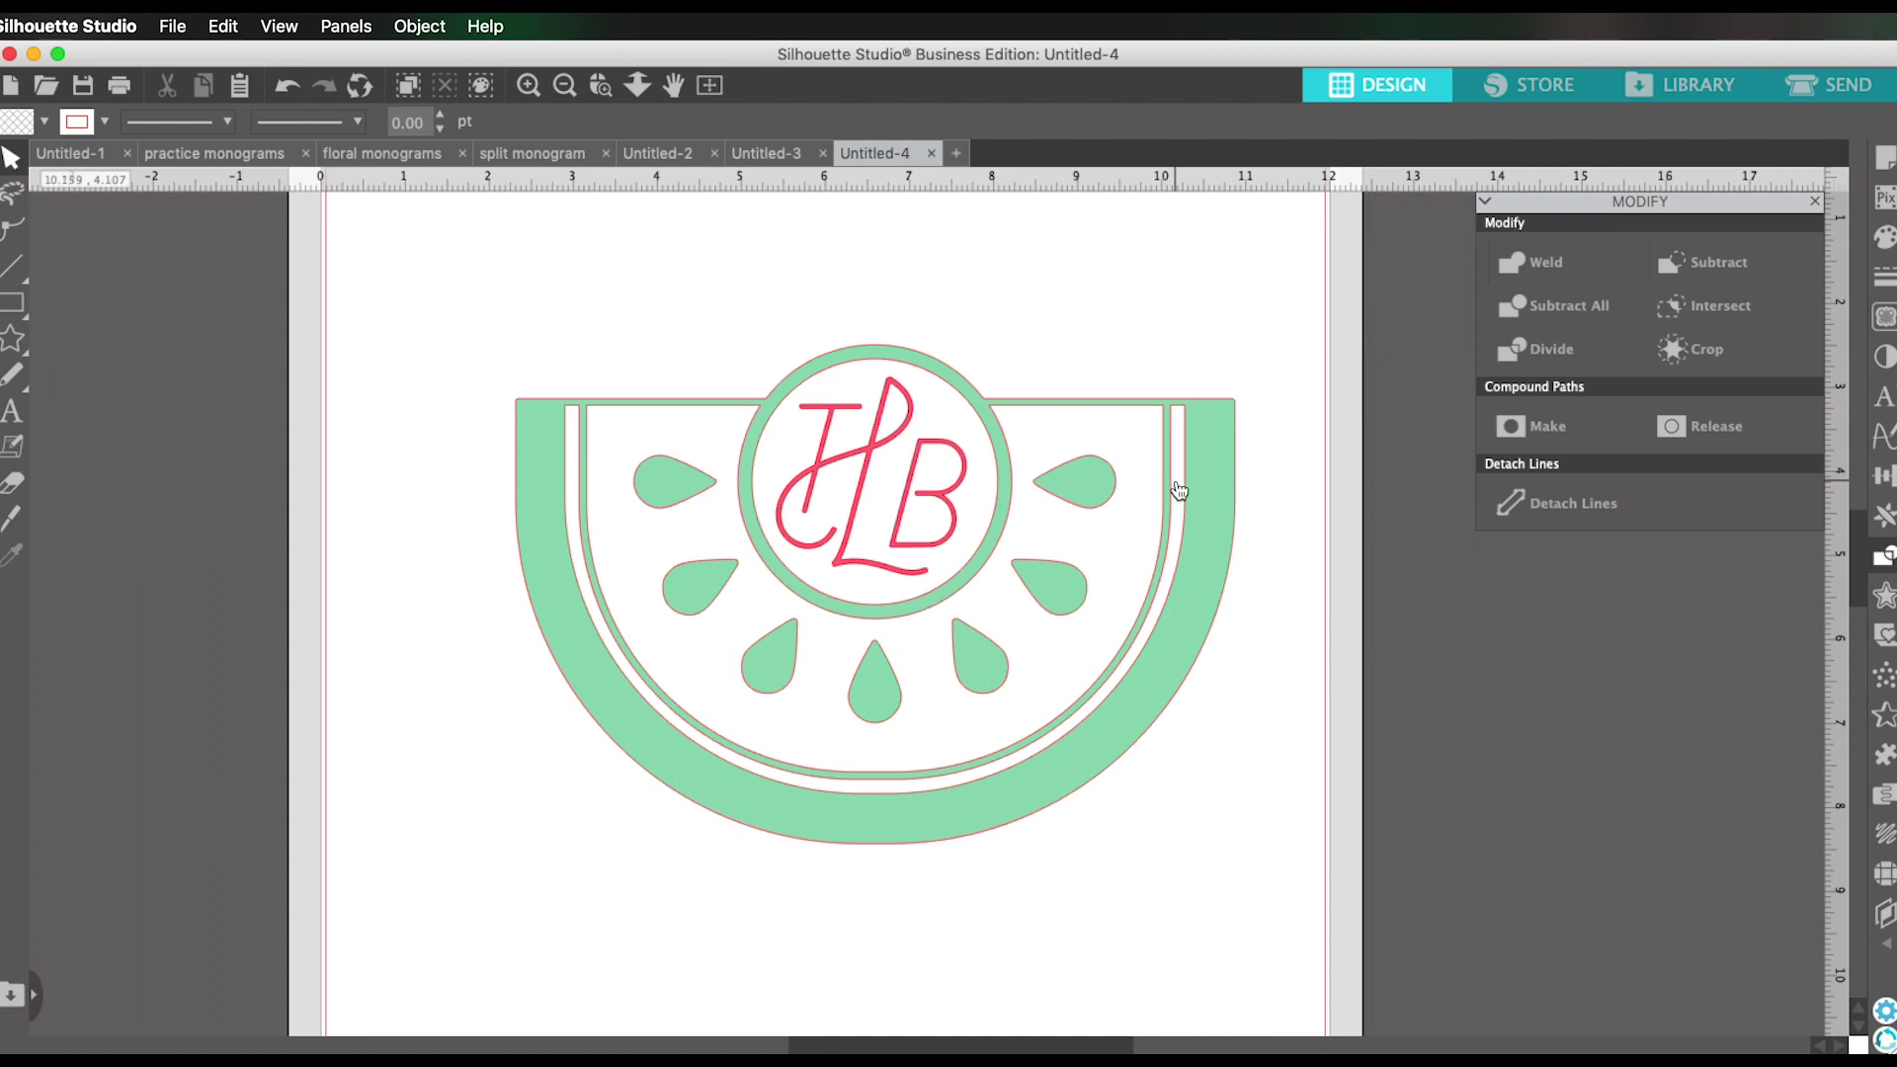
click(791, 509)
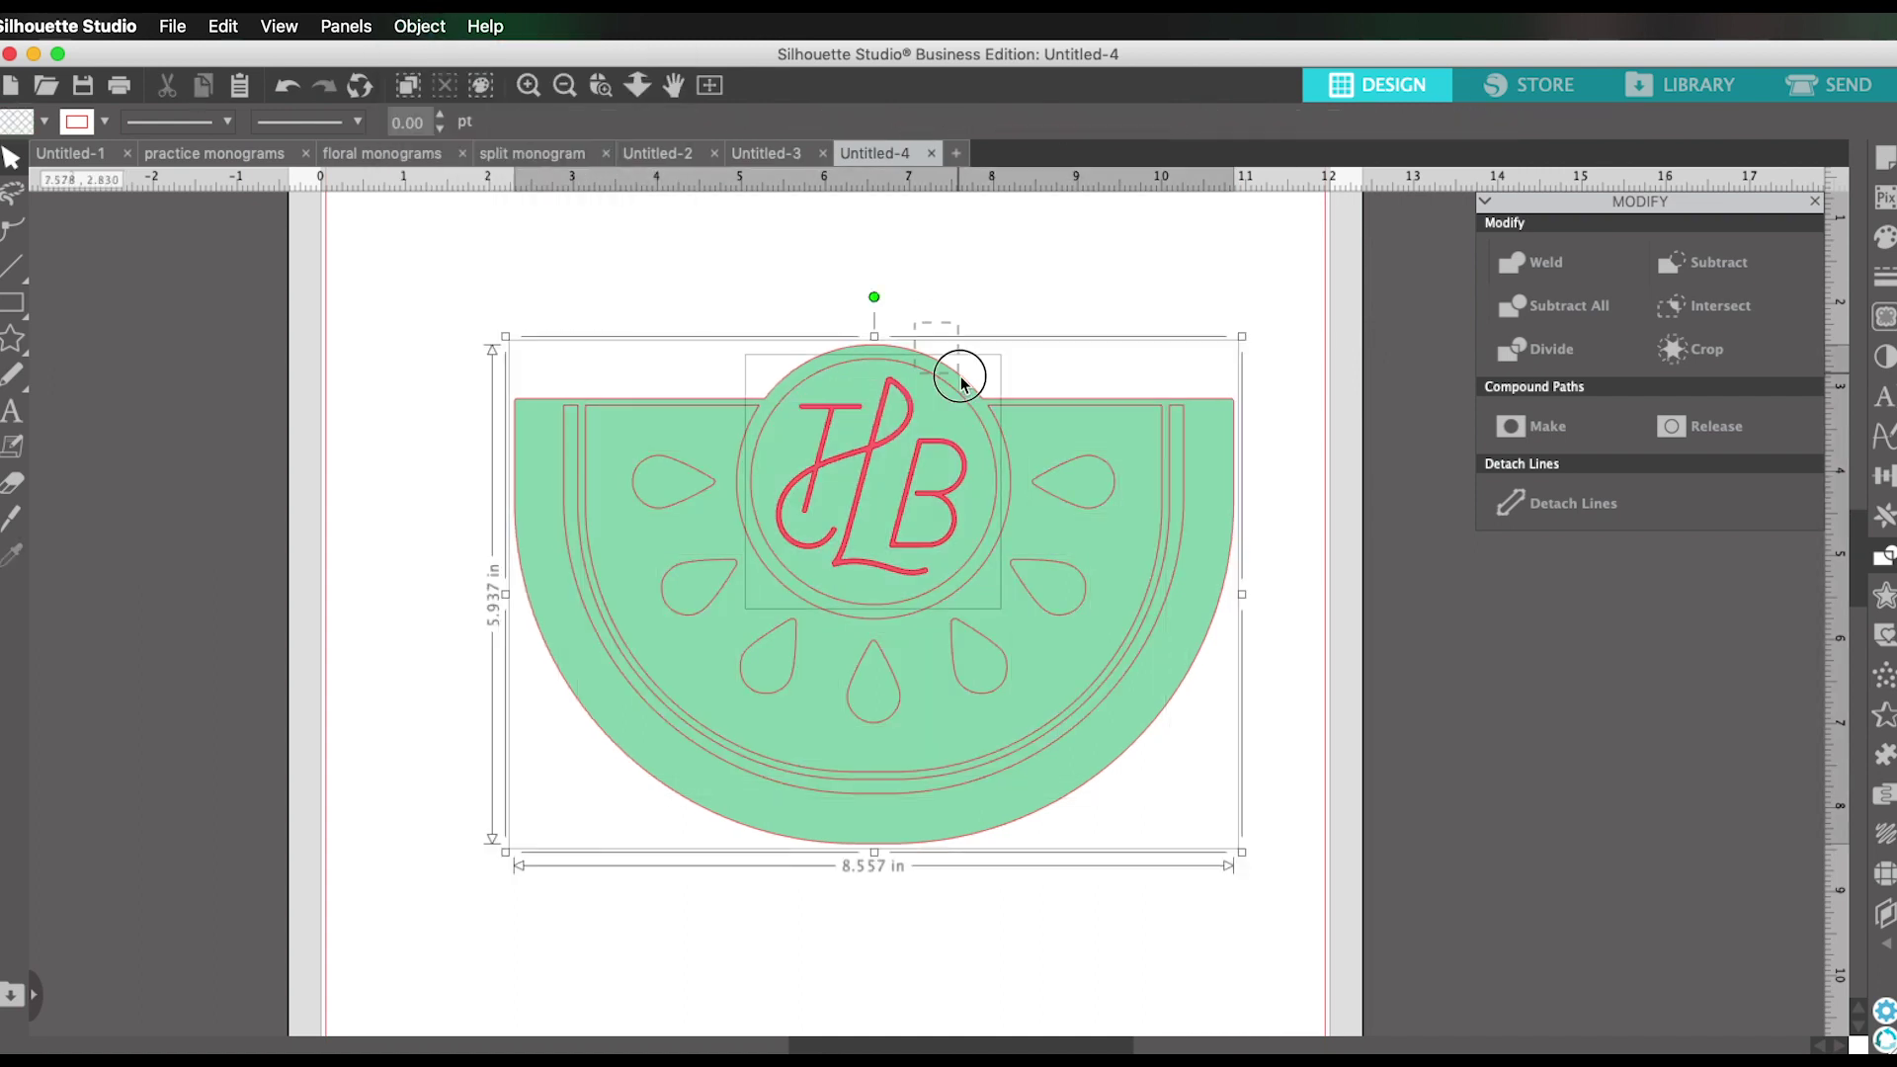
click(1263, 454)
Fill the inner watermelon shape red and the seeds and monogram black.
click(1164, 455)
click(420, 26)
mouse_move(435, 72)
click(762, 115)
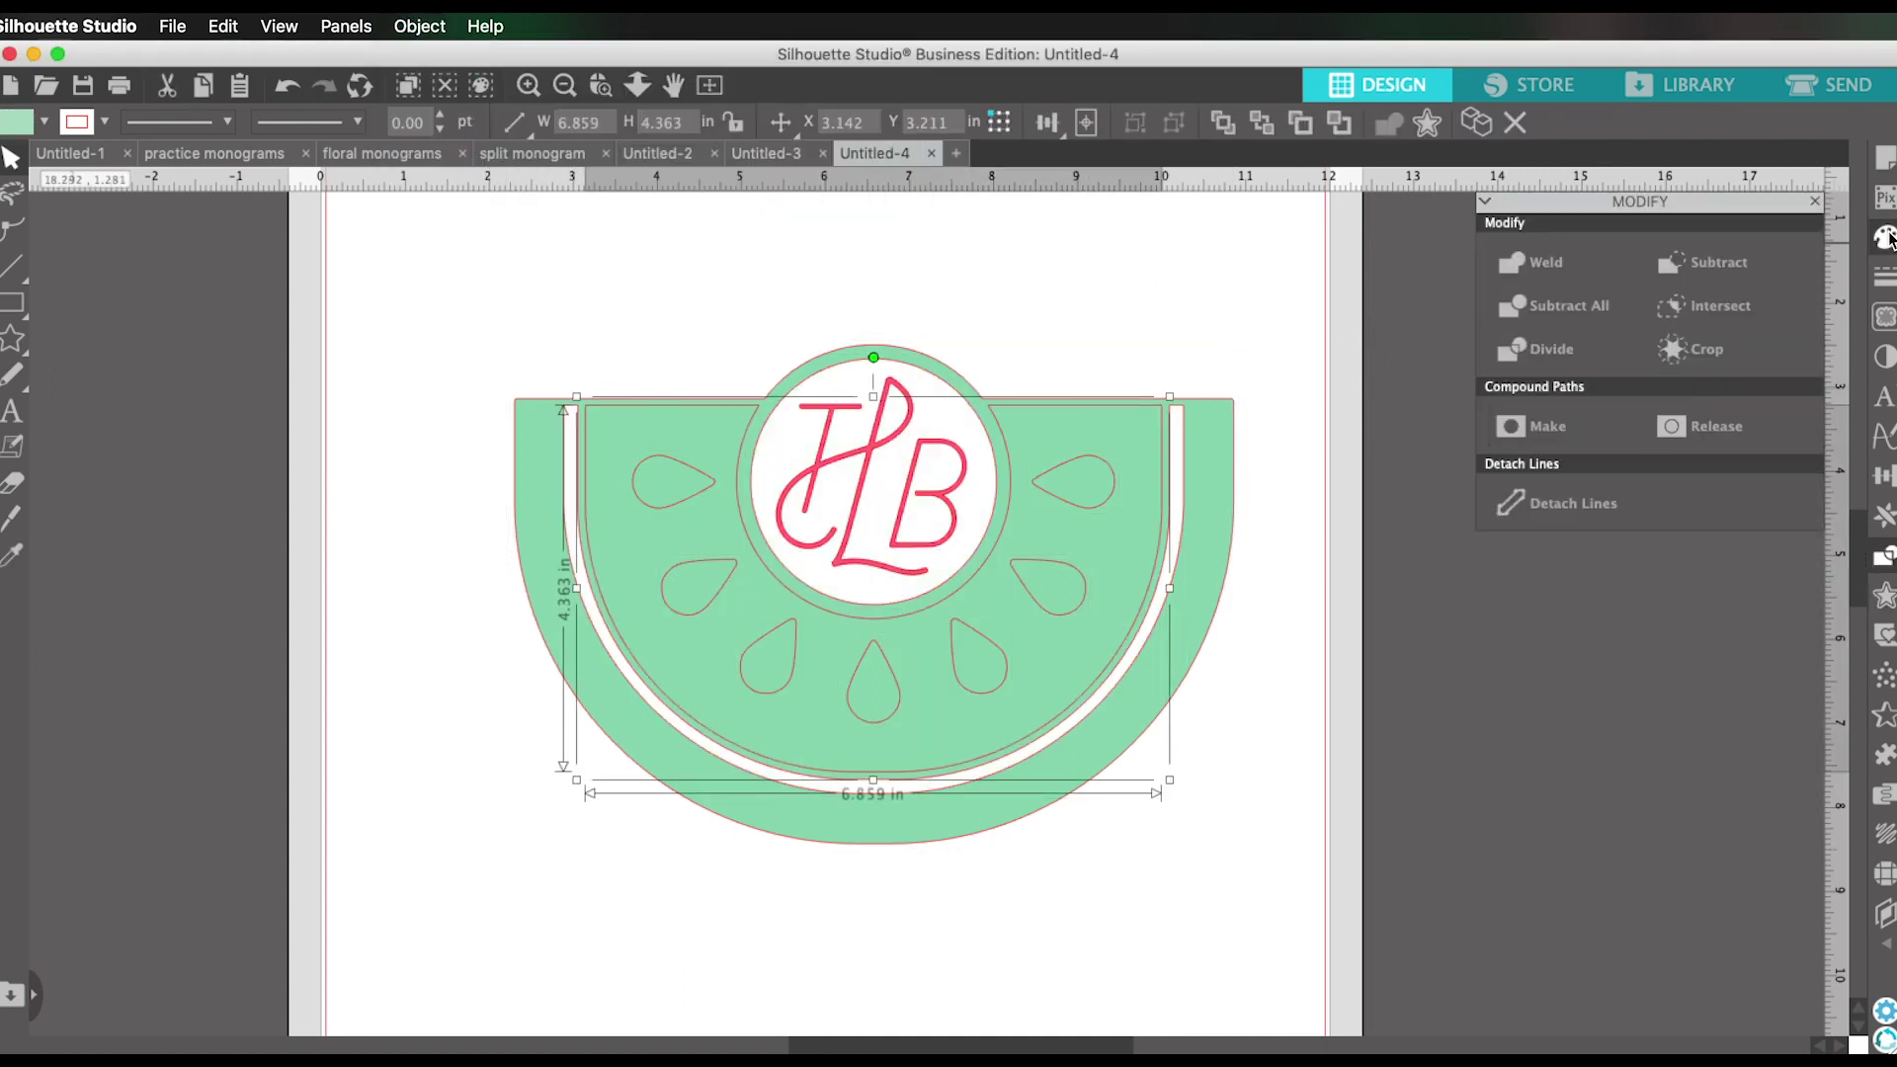
click(1884, 237)
click(1493, 288)
click(1797, 367)
click(1883, 593)
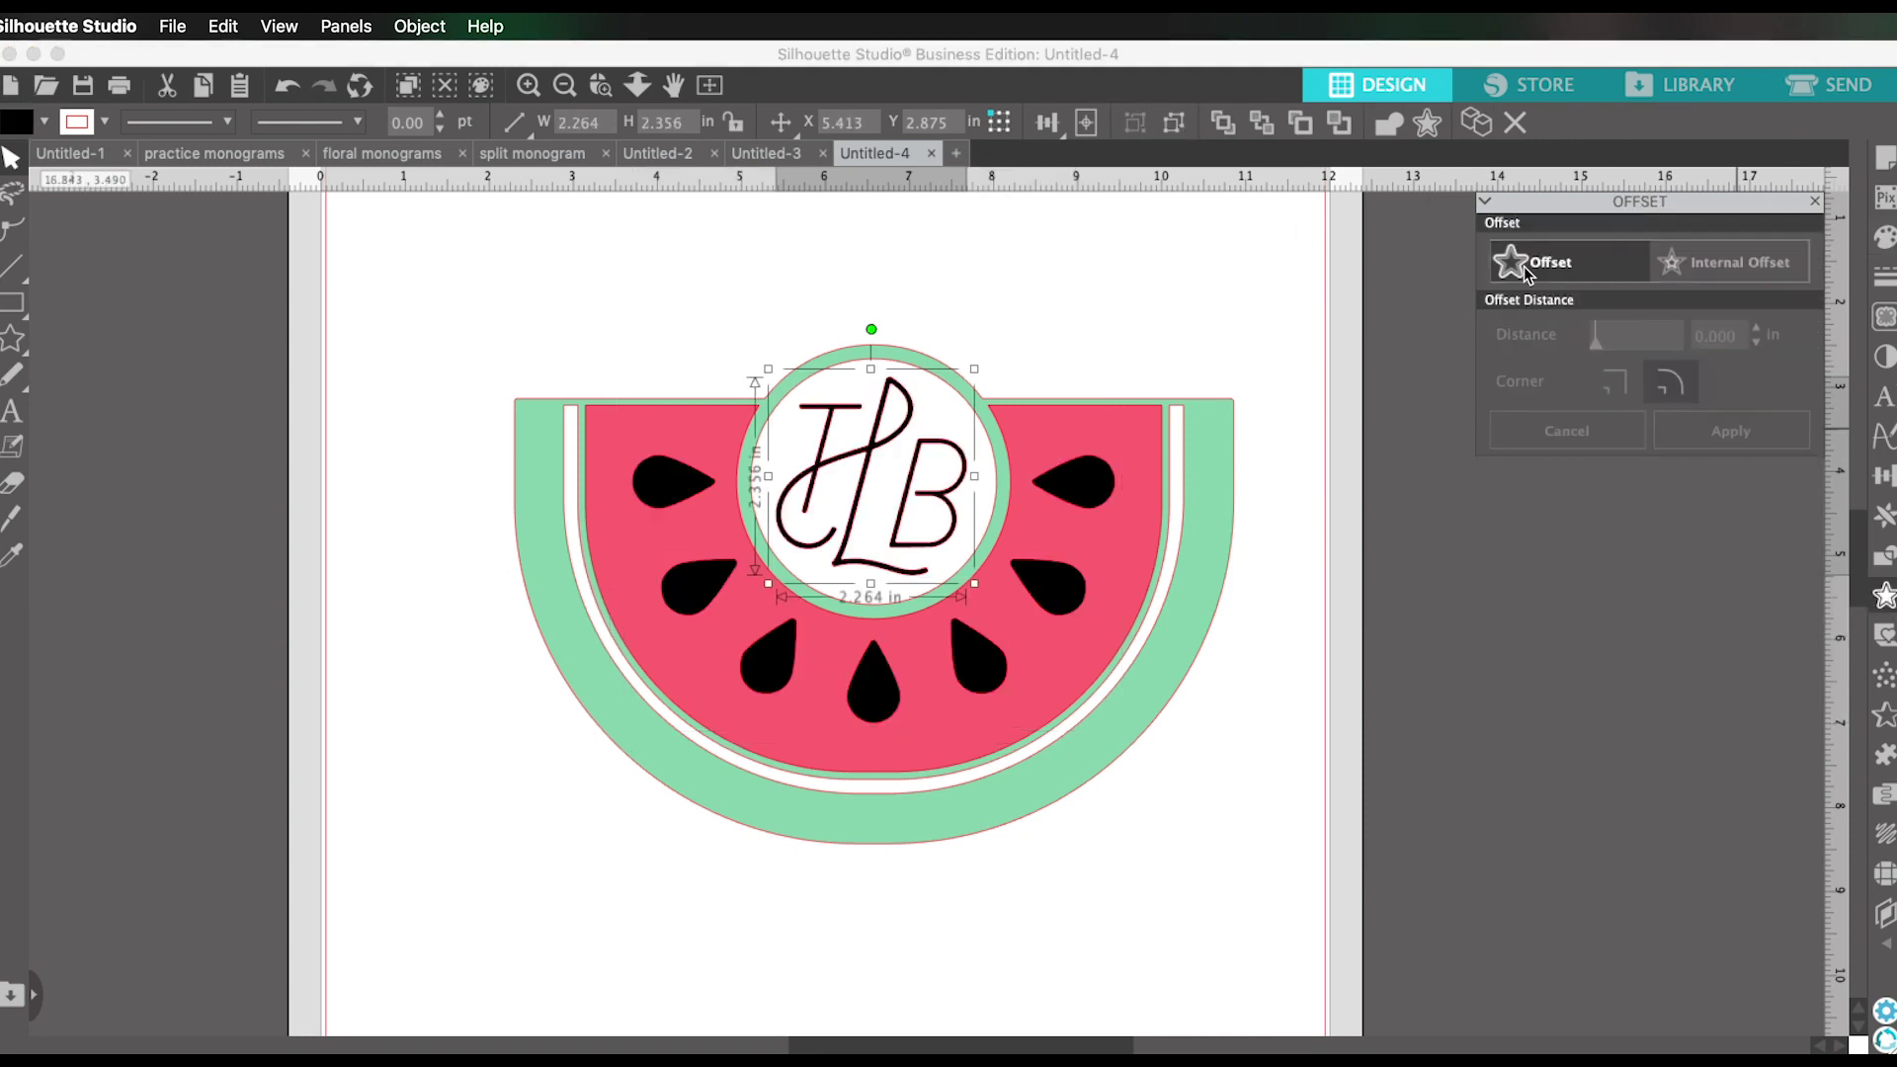
Adjust the offset settings, then move on to the split monogram design.
click(1524, 265)
click(1738, 427)
click(1000, 266)
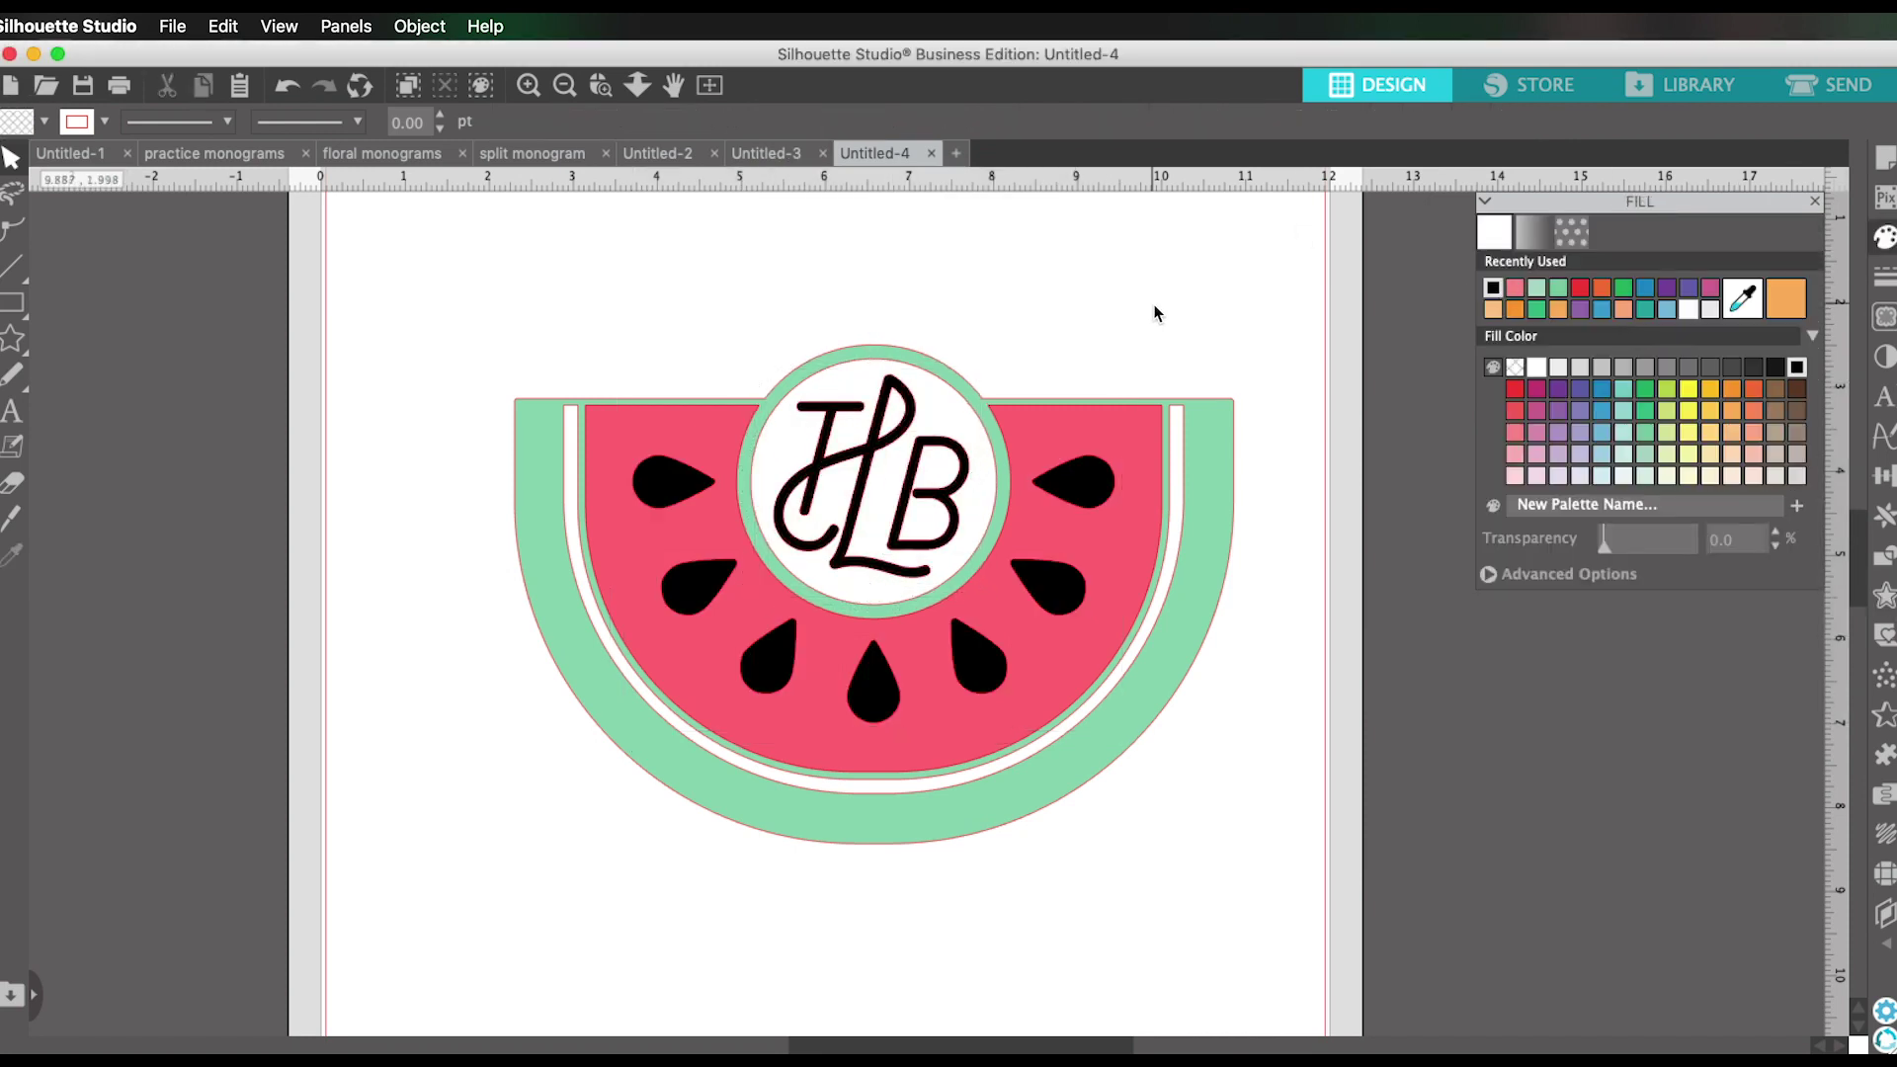
click(547, 153)
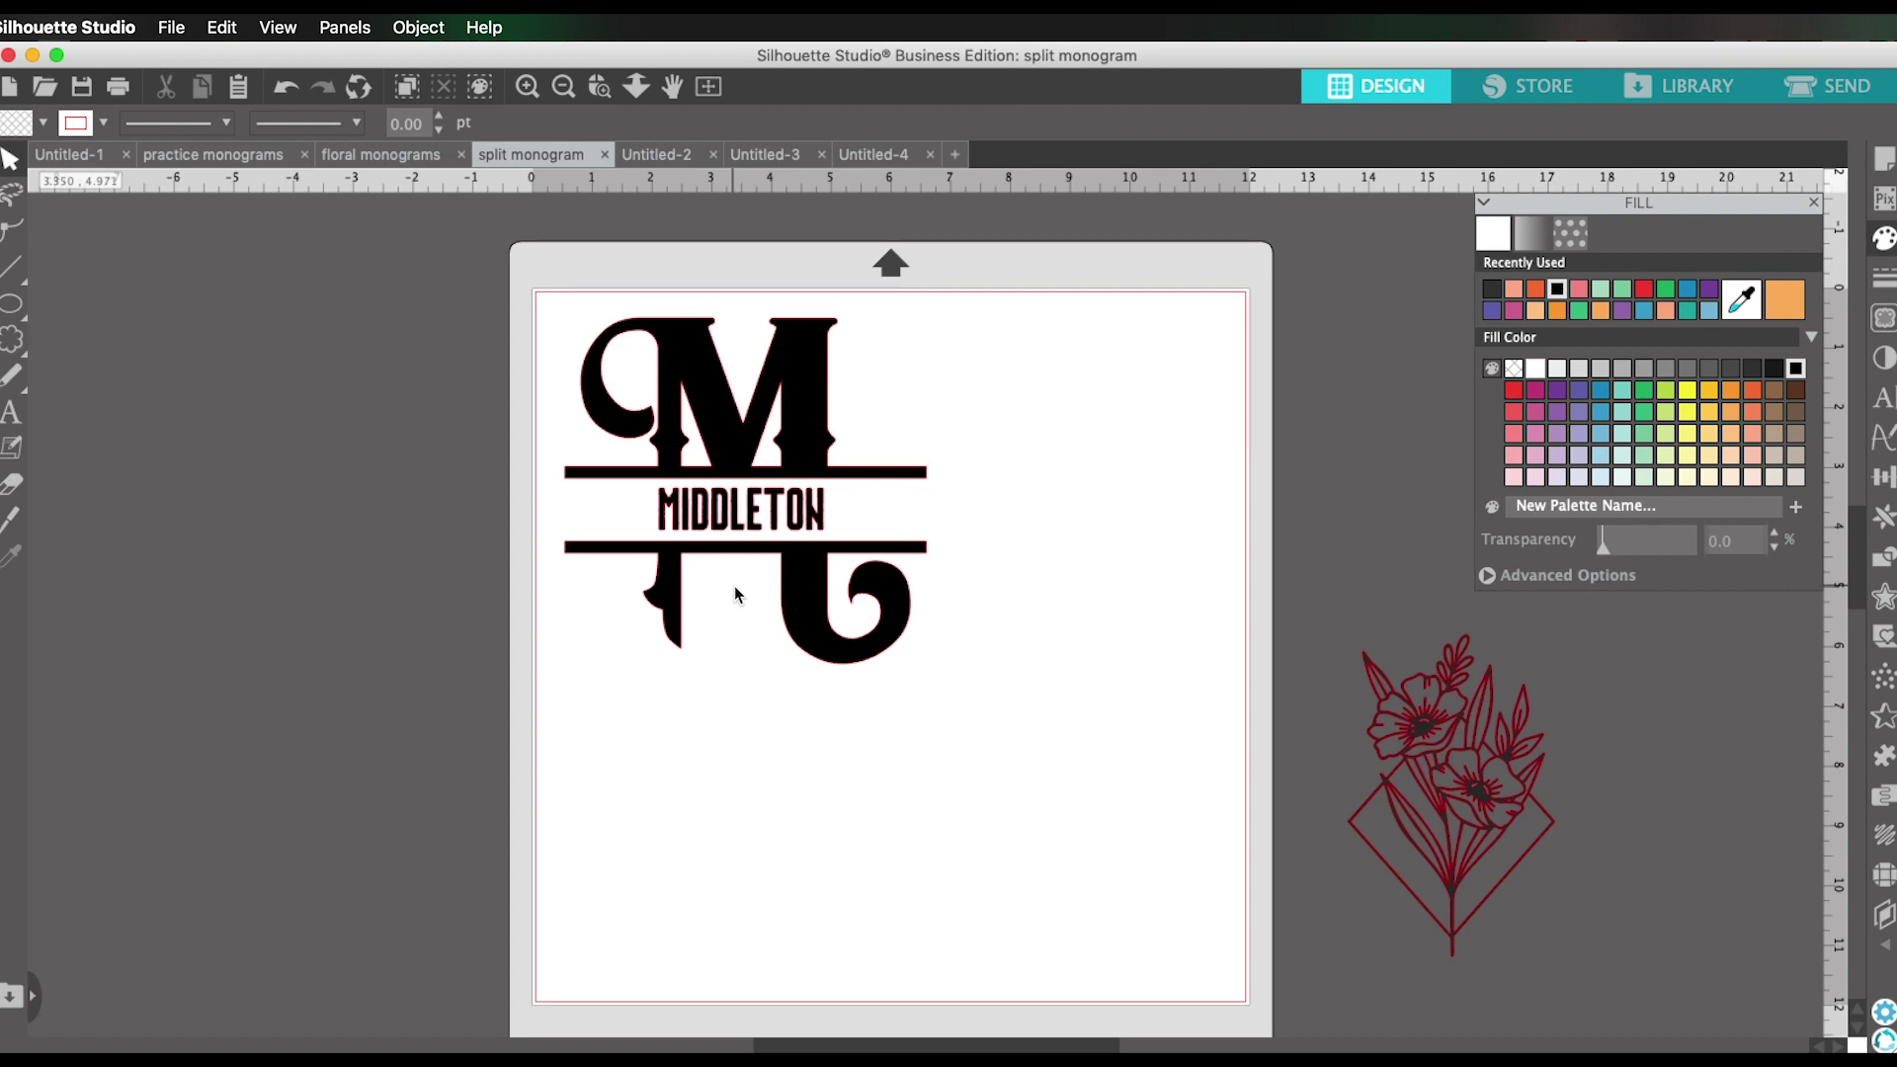
Replace the typed M with an S and restyle it as a large black decorative letter.
scroll(937, 678, up, 3)
key(t)
click(841, 422)
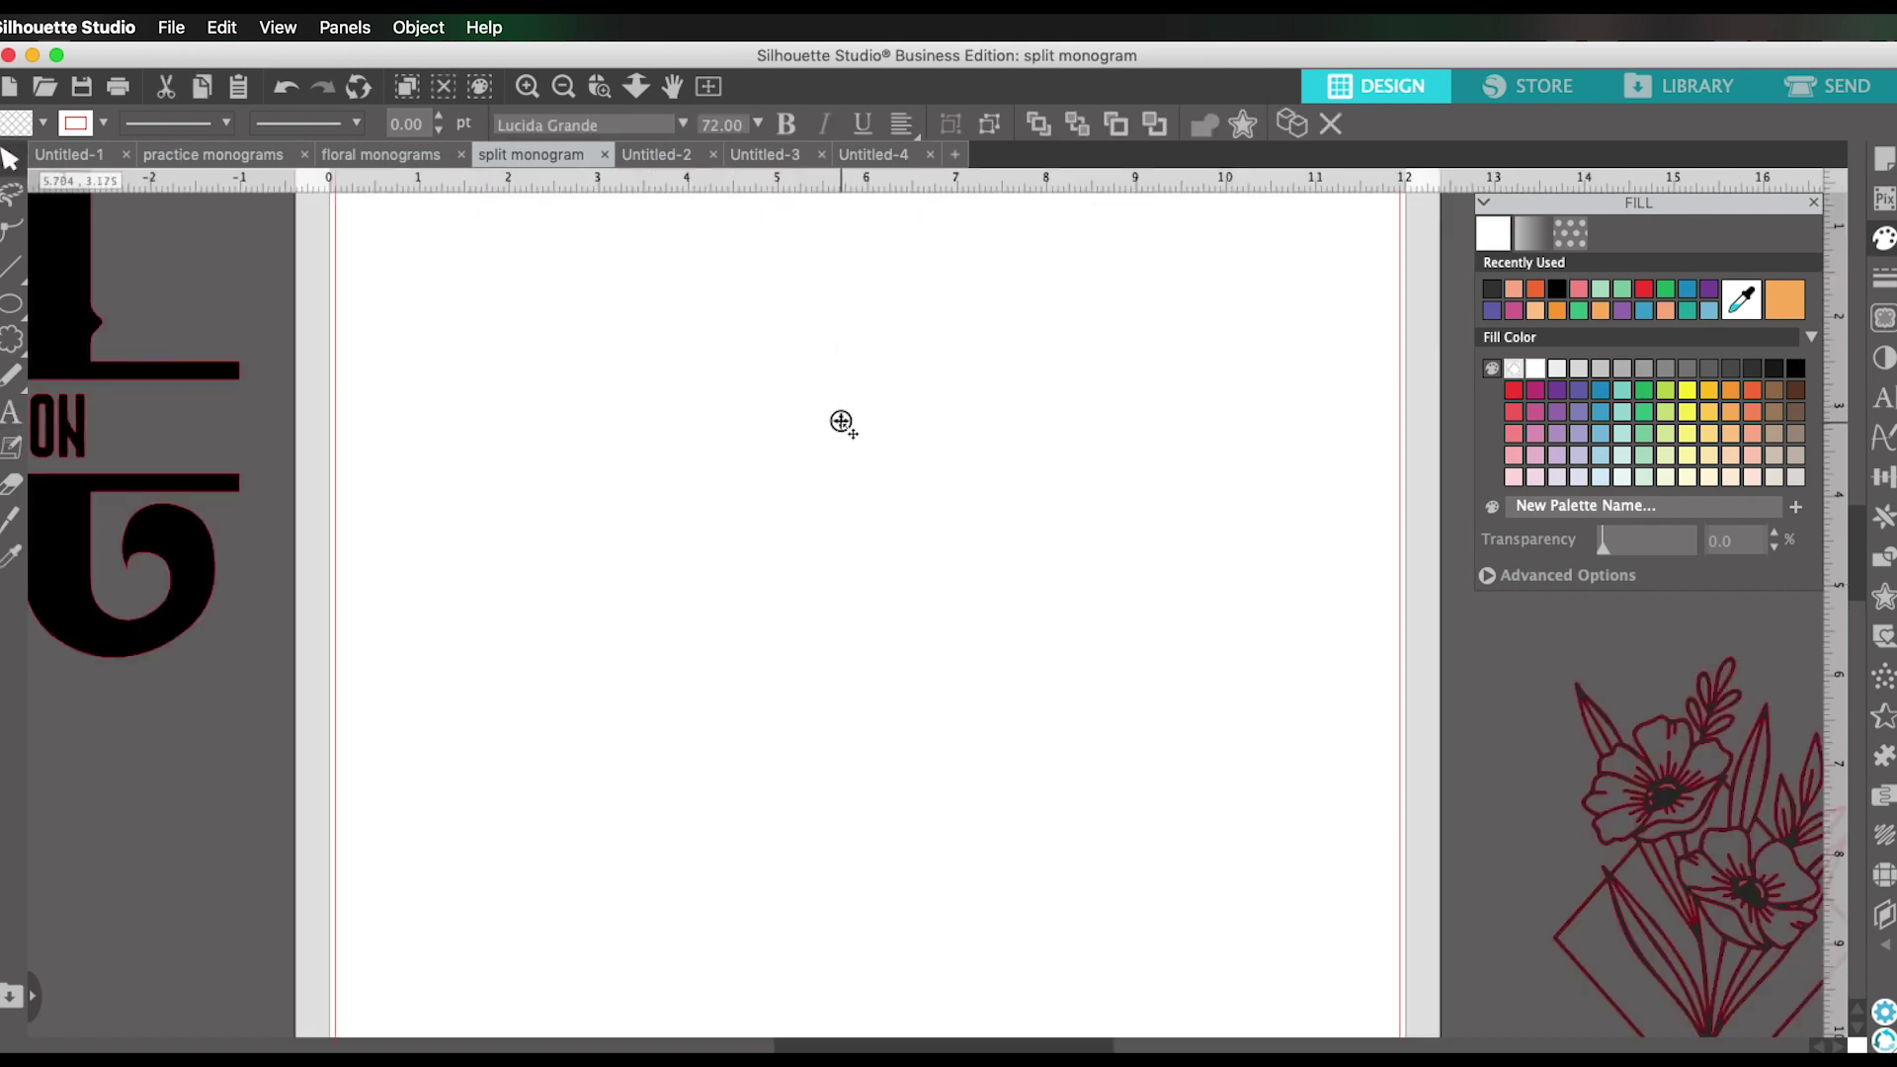
text(M)
key(super+a)
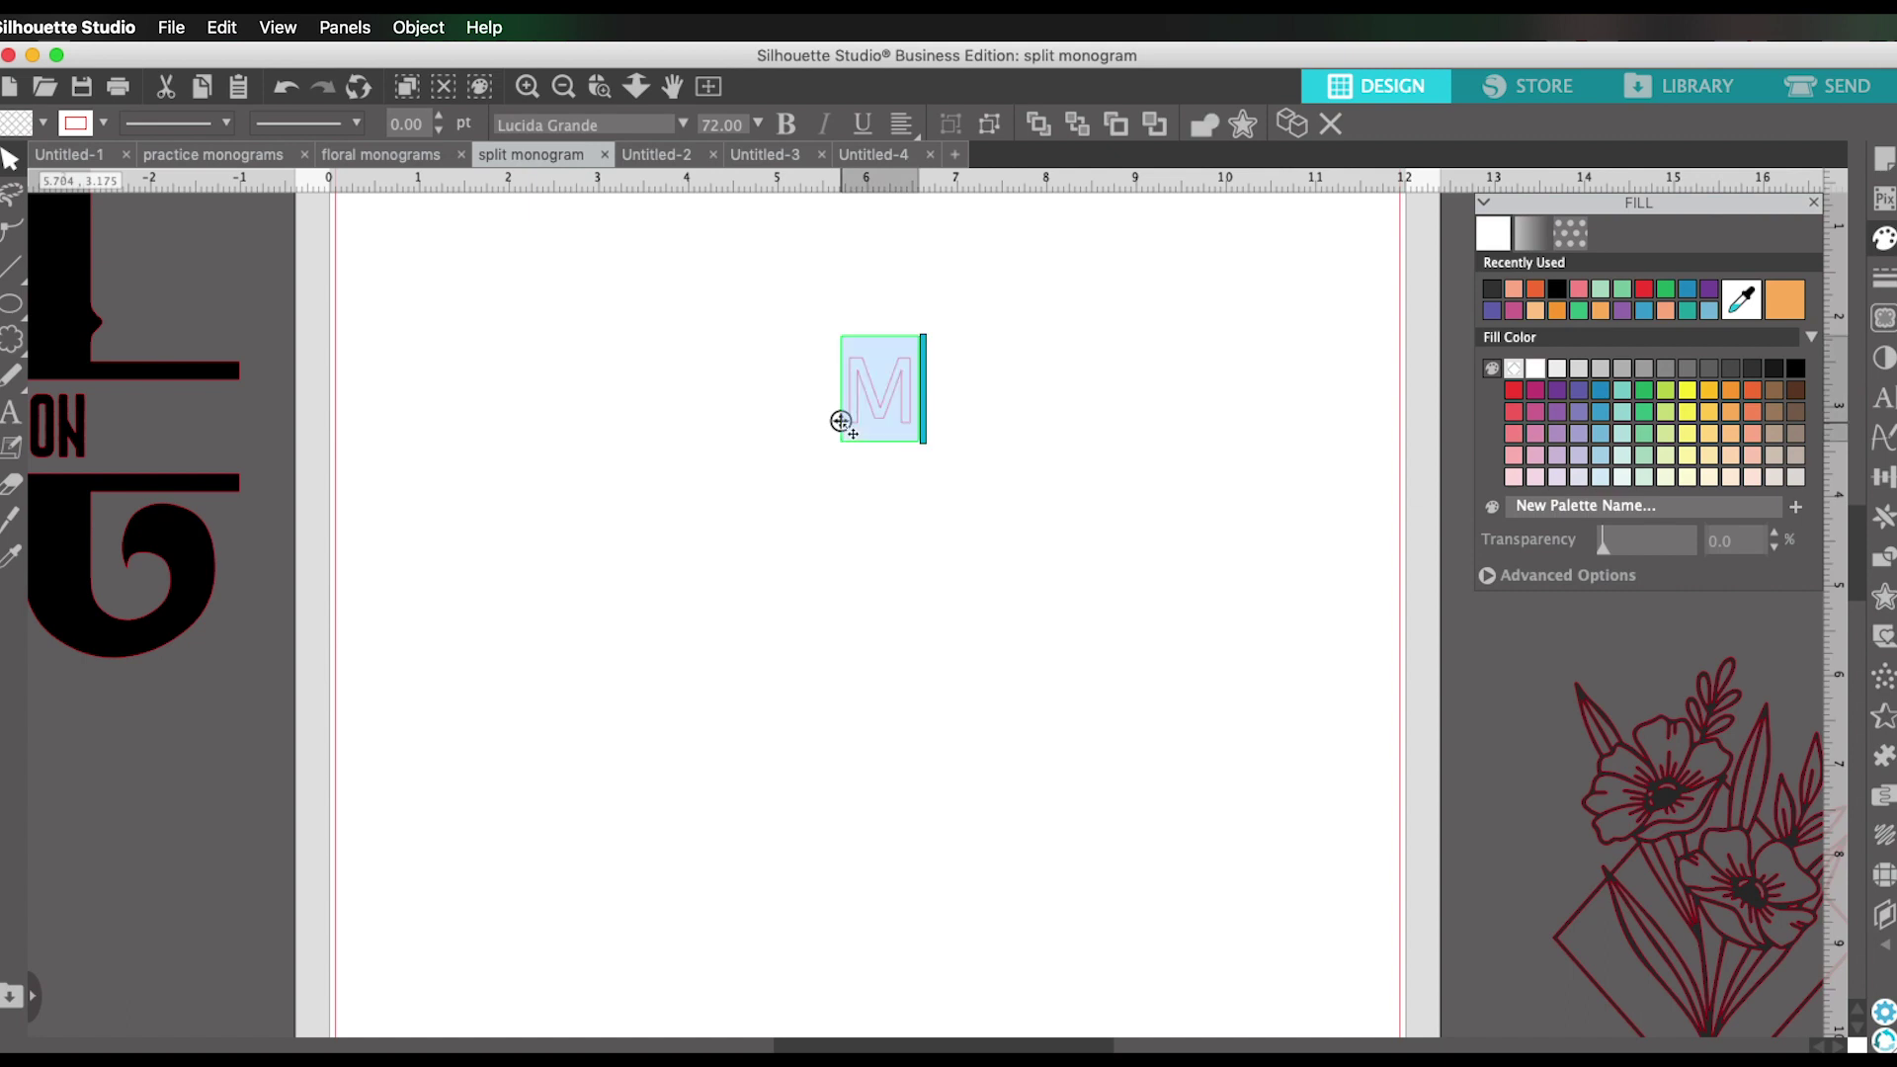
key(BackSpace)
text(S)
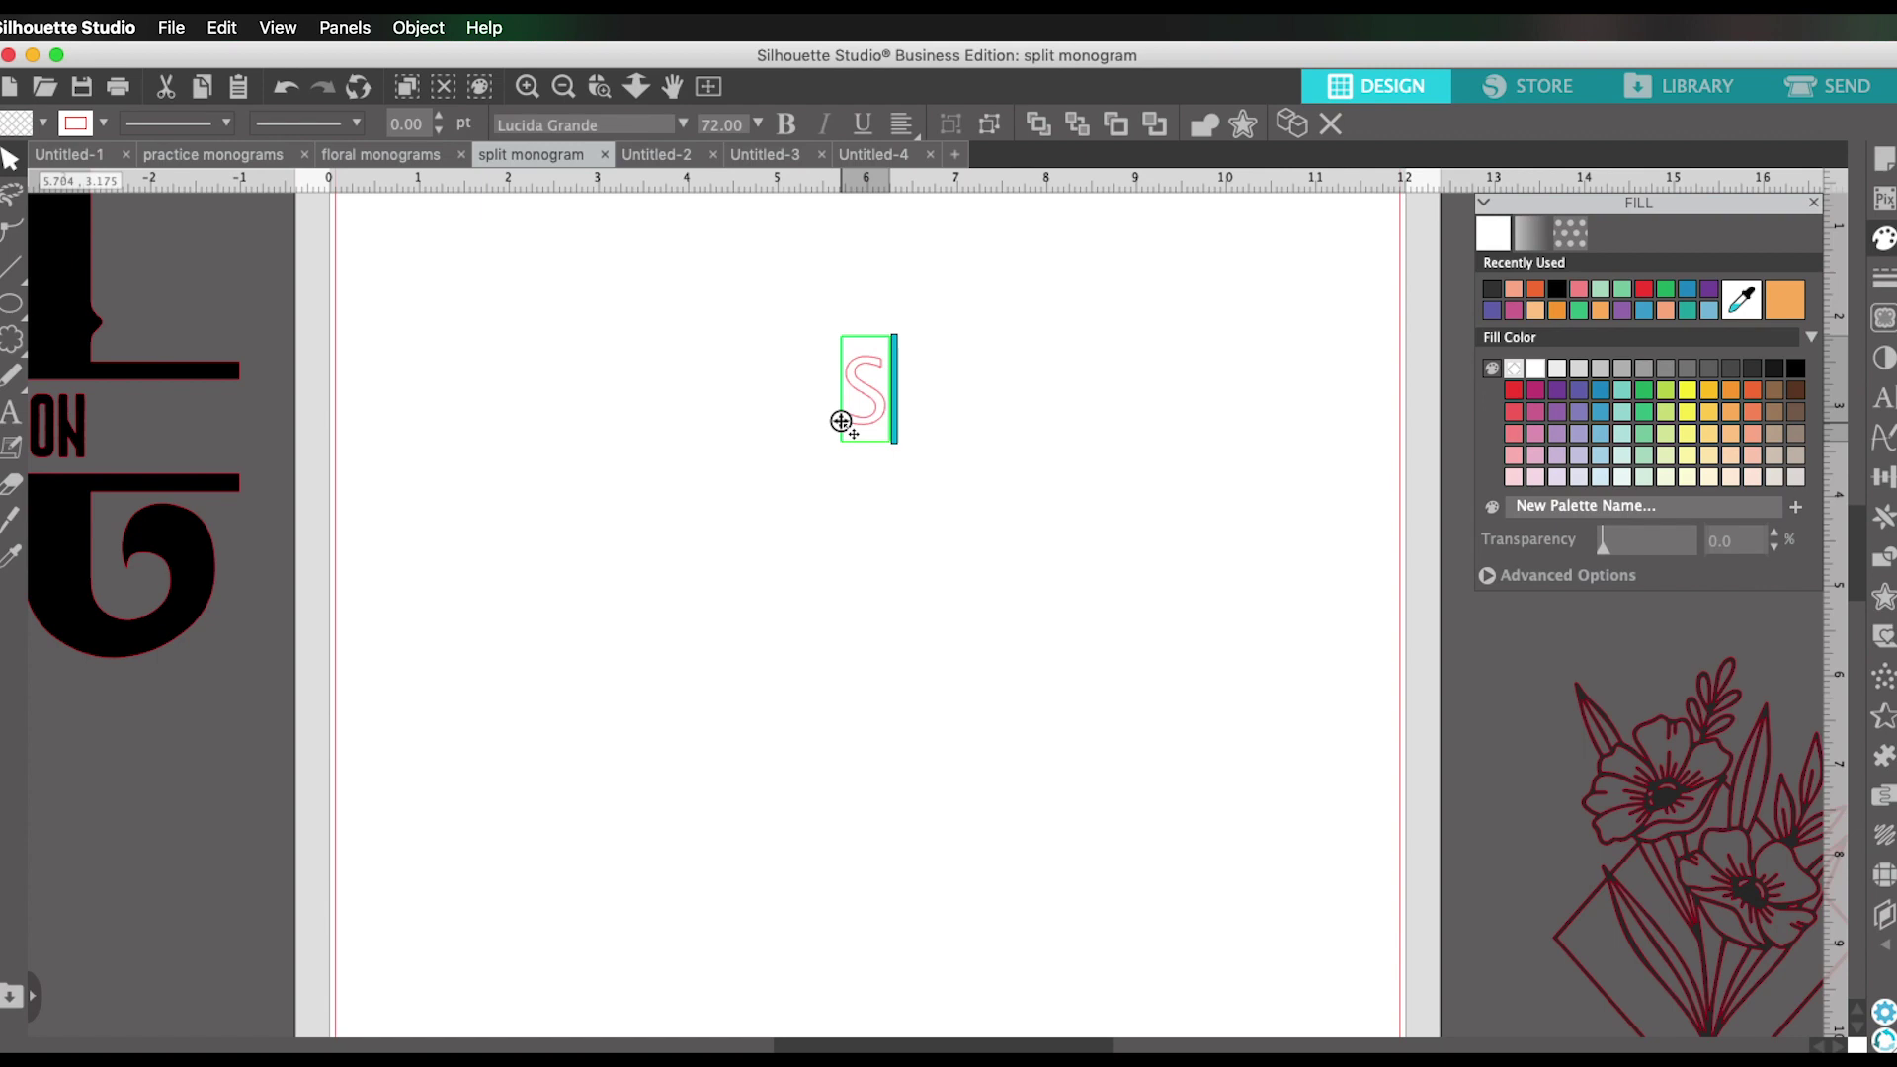
key(super+a)
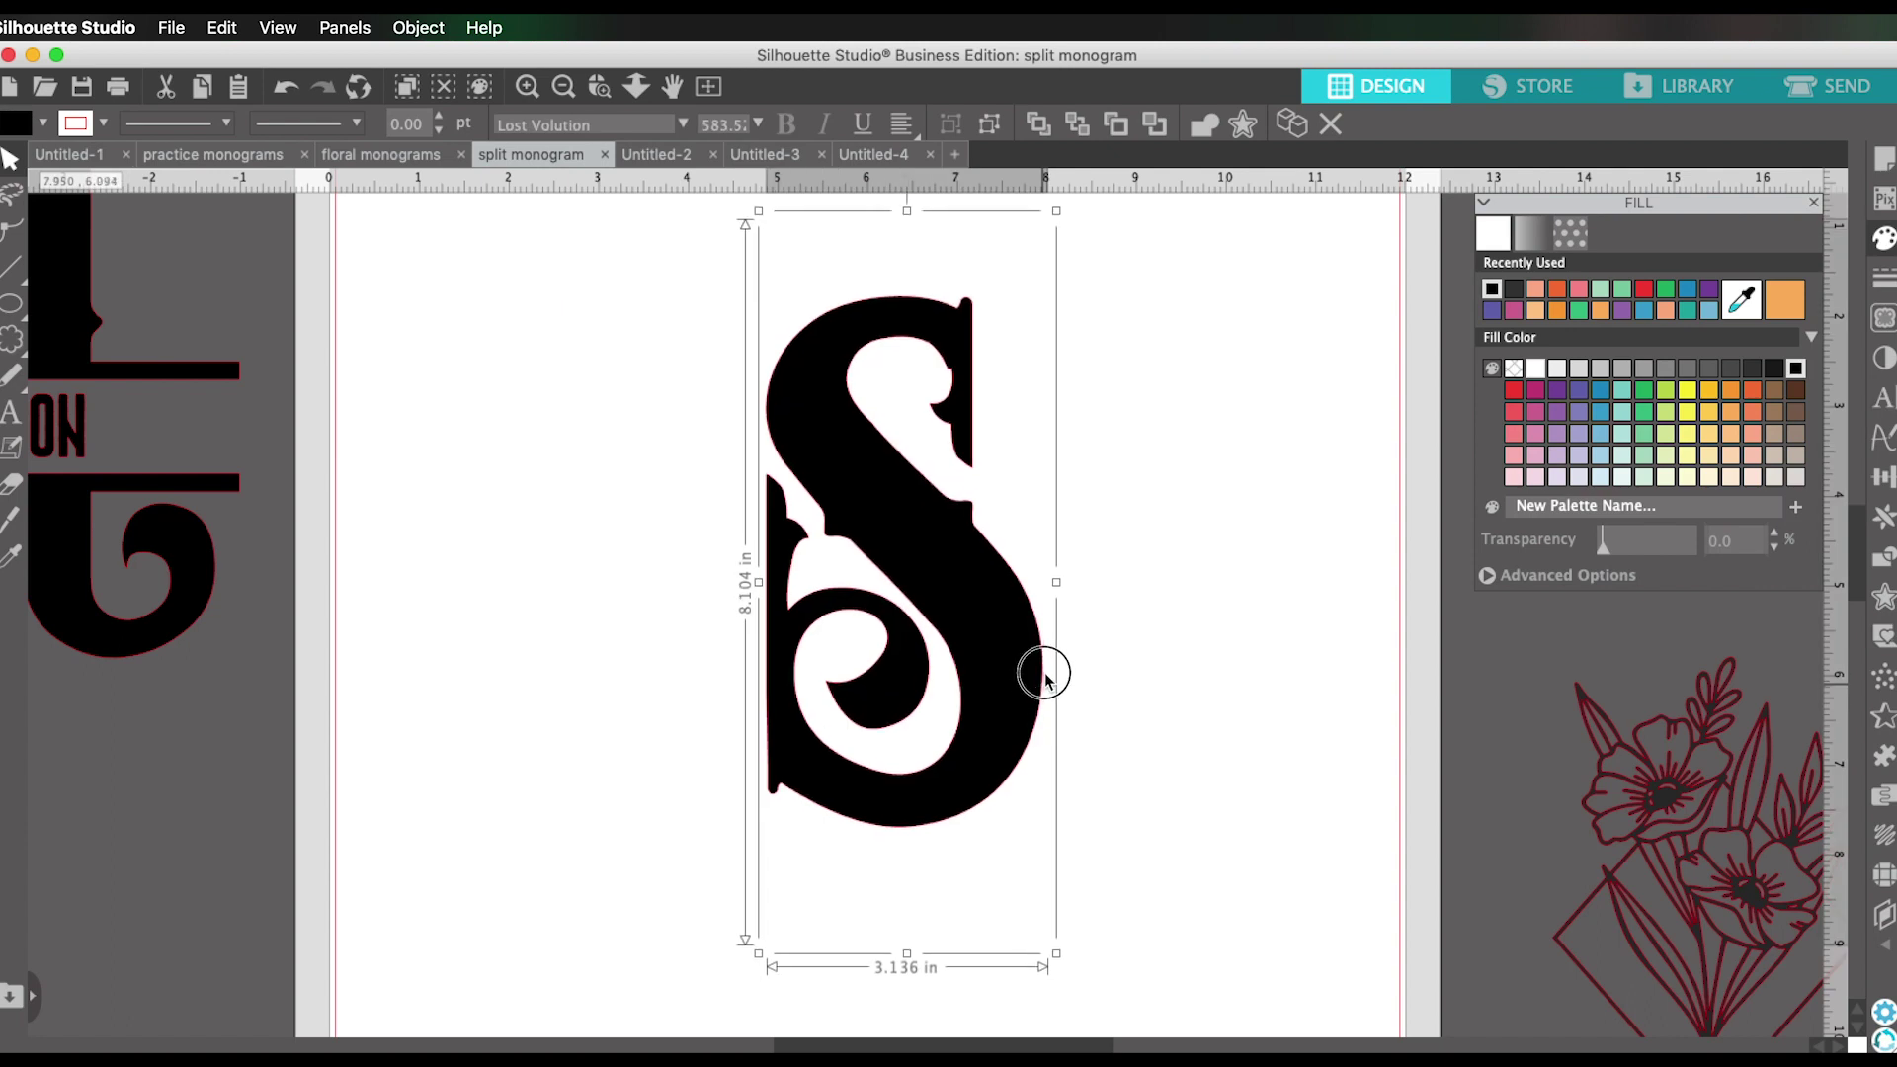
click(622, 422)
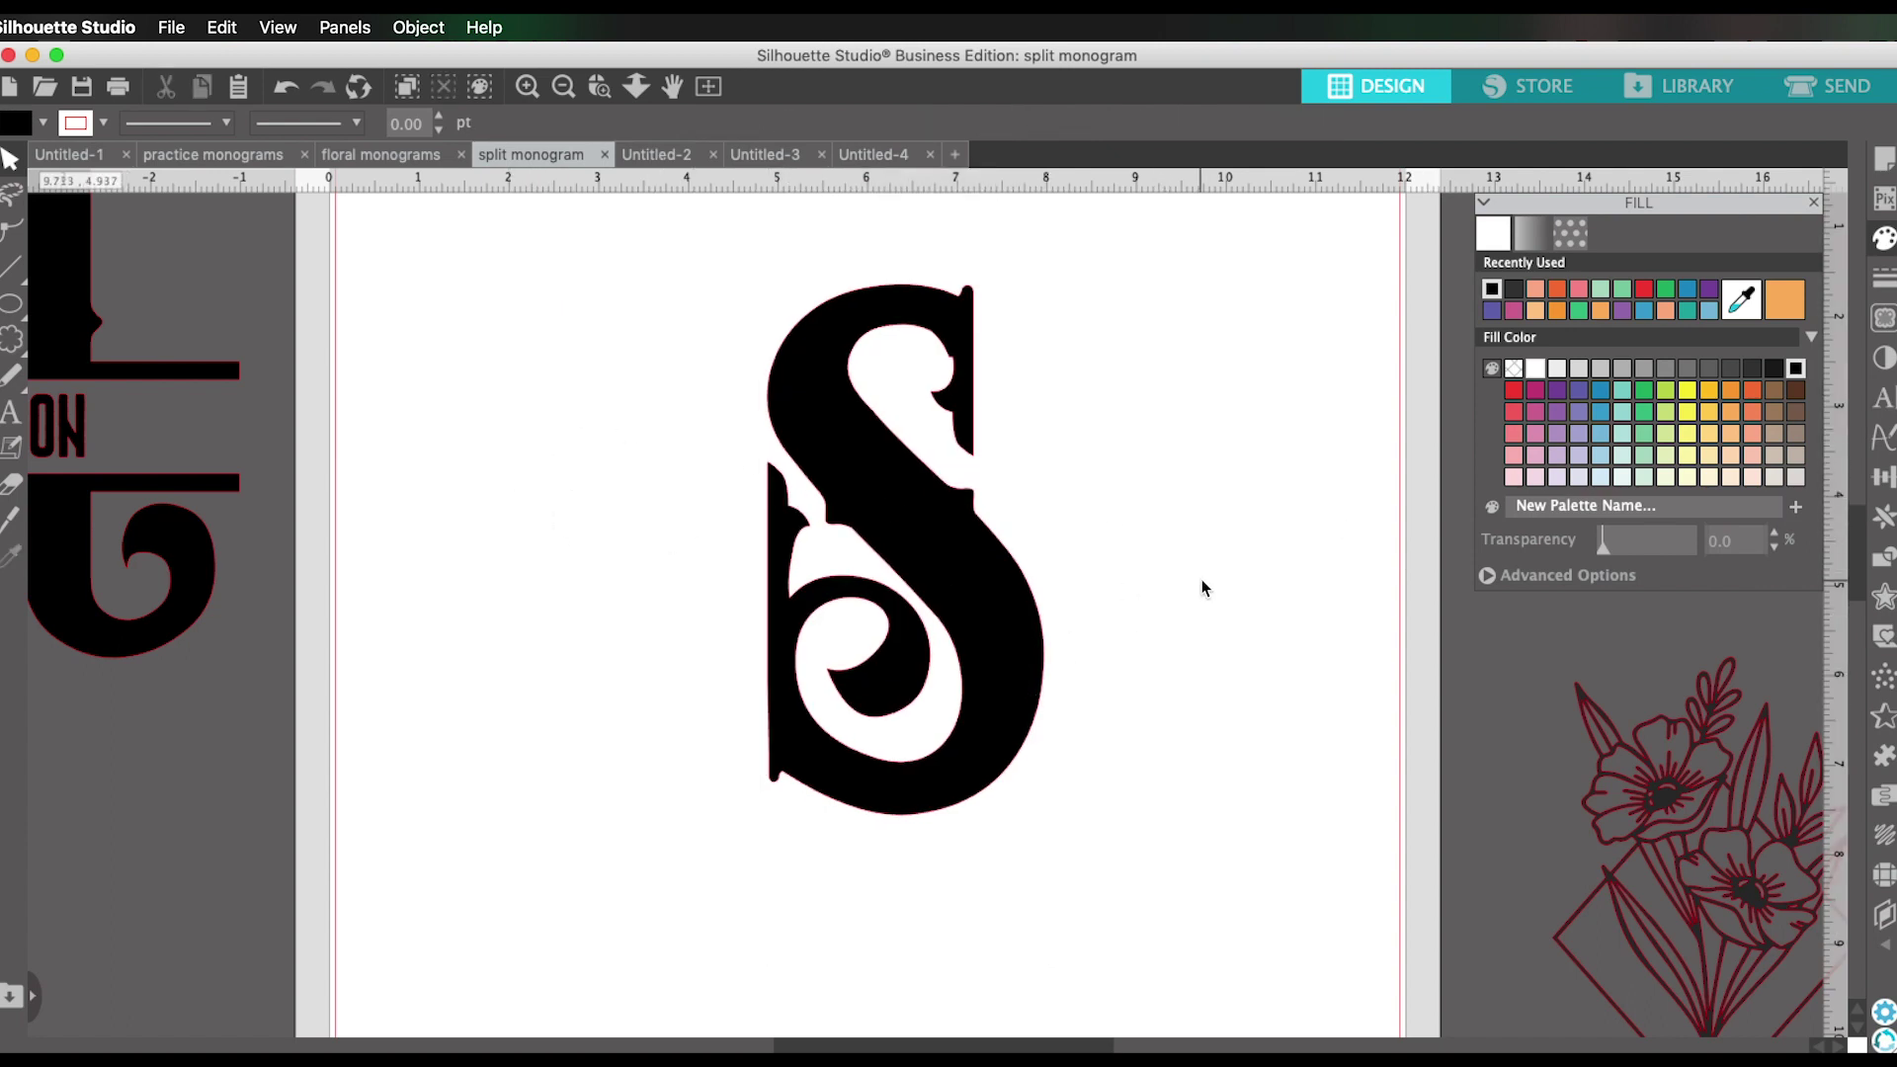
click(12, 271)
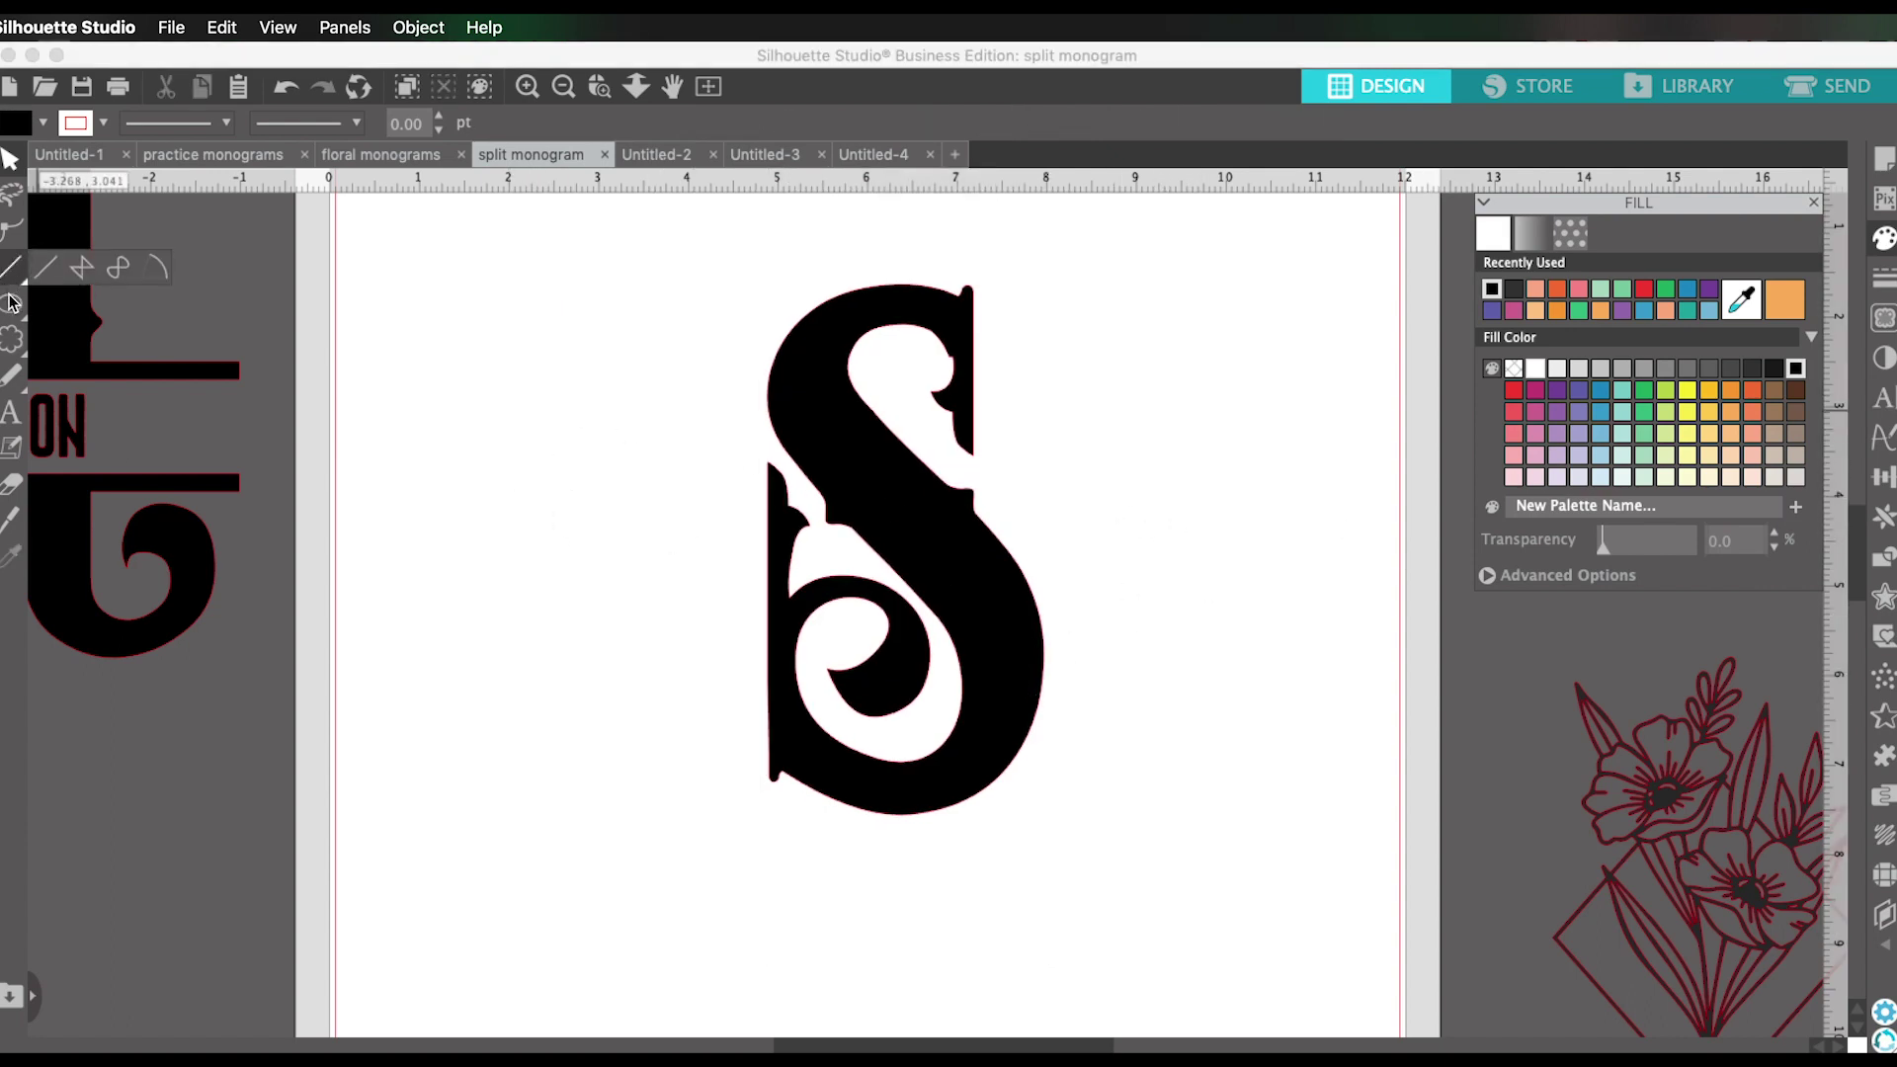
Draw a magenta rectangle across the middle of the S and adjust its size.
click(12, 301)
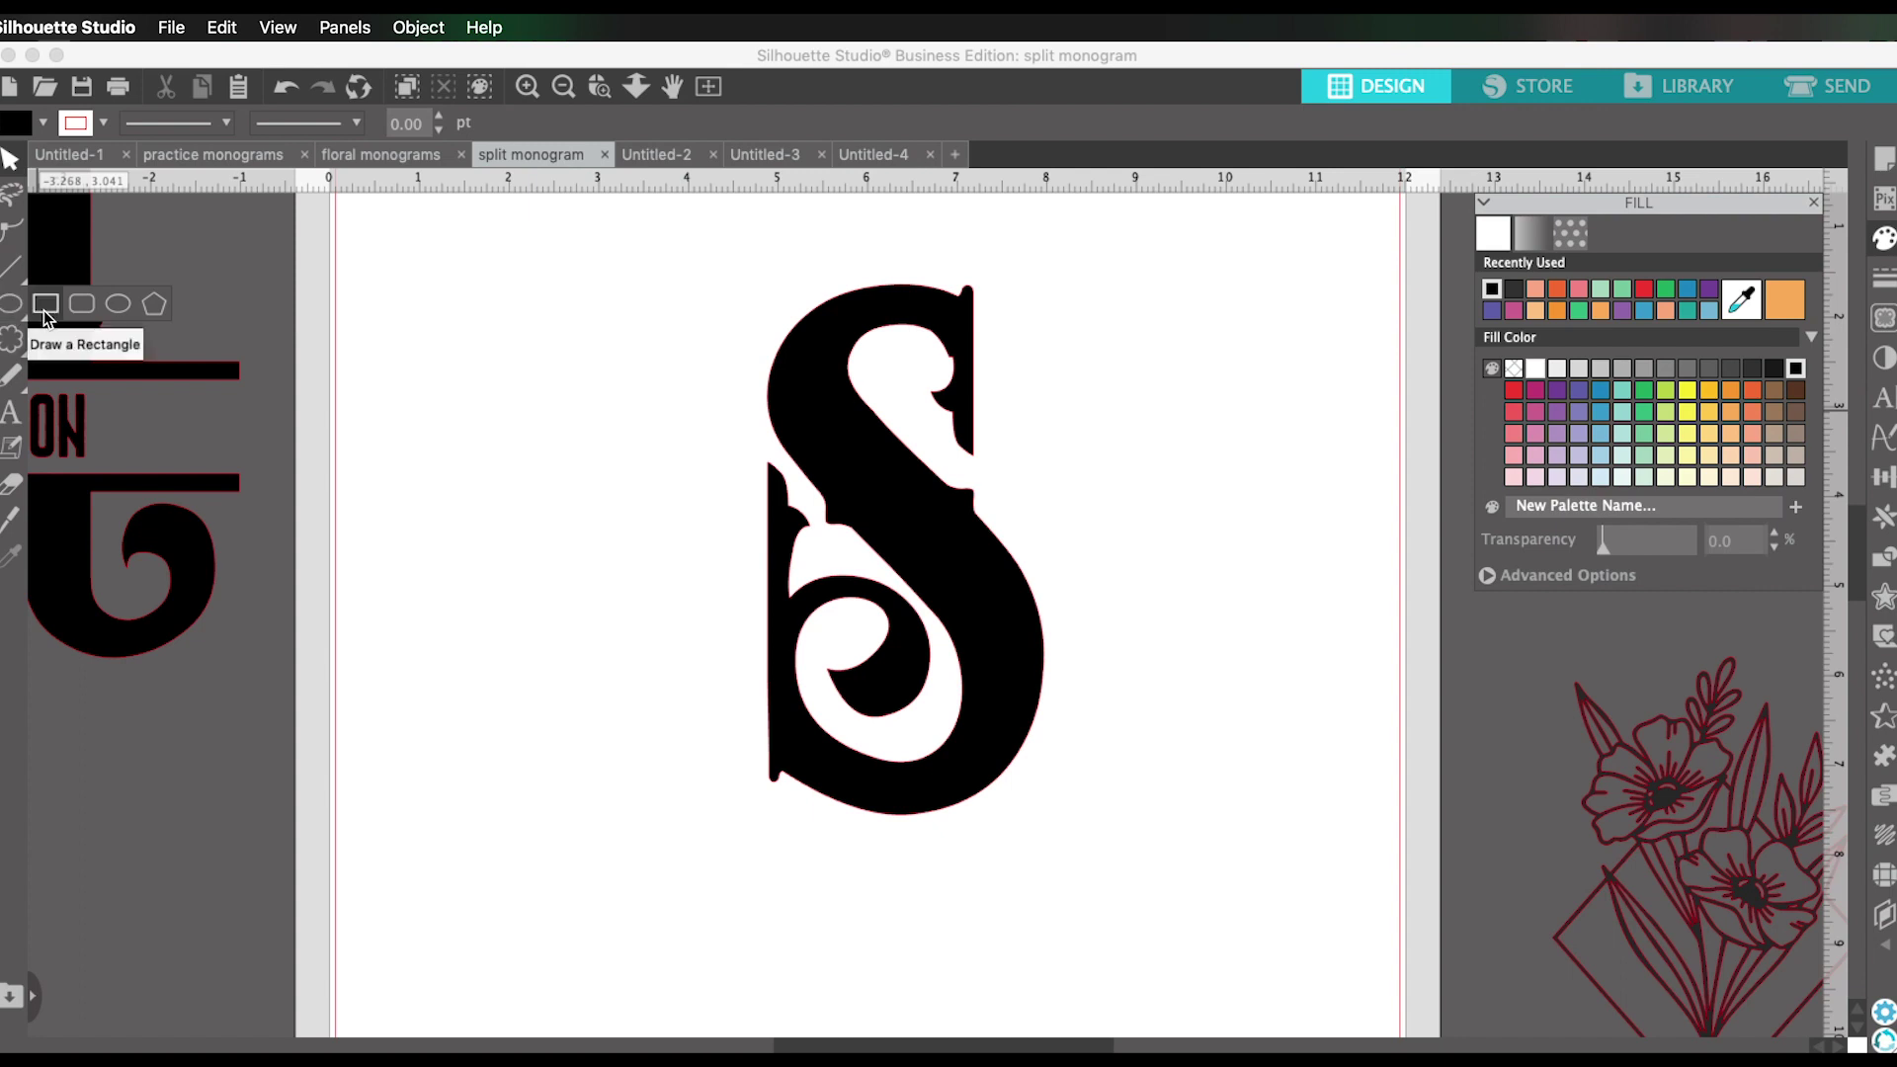
click(45, 307)
drag(590, 456, 1188, 571)
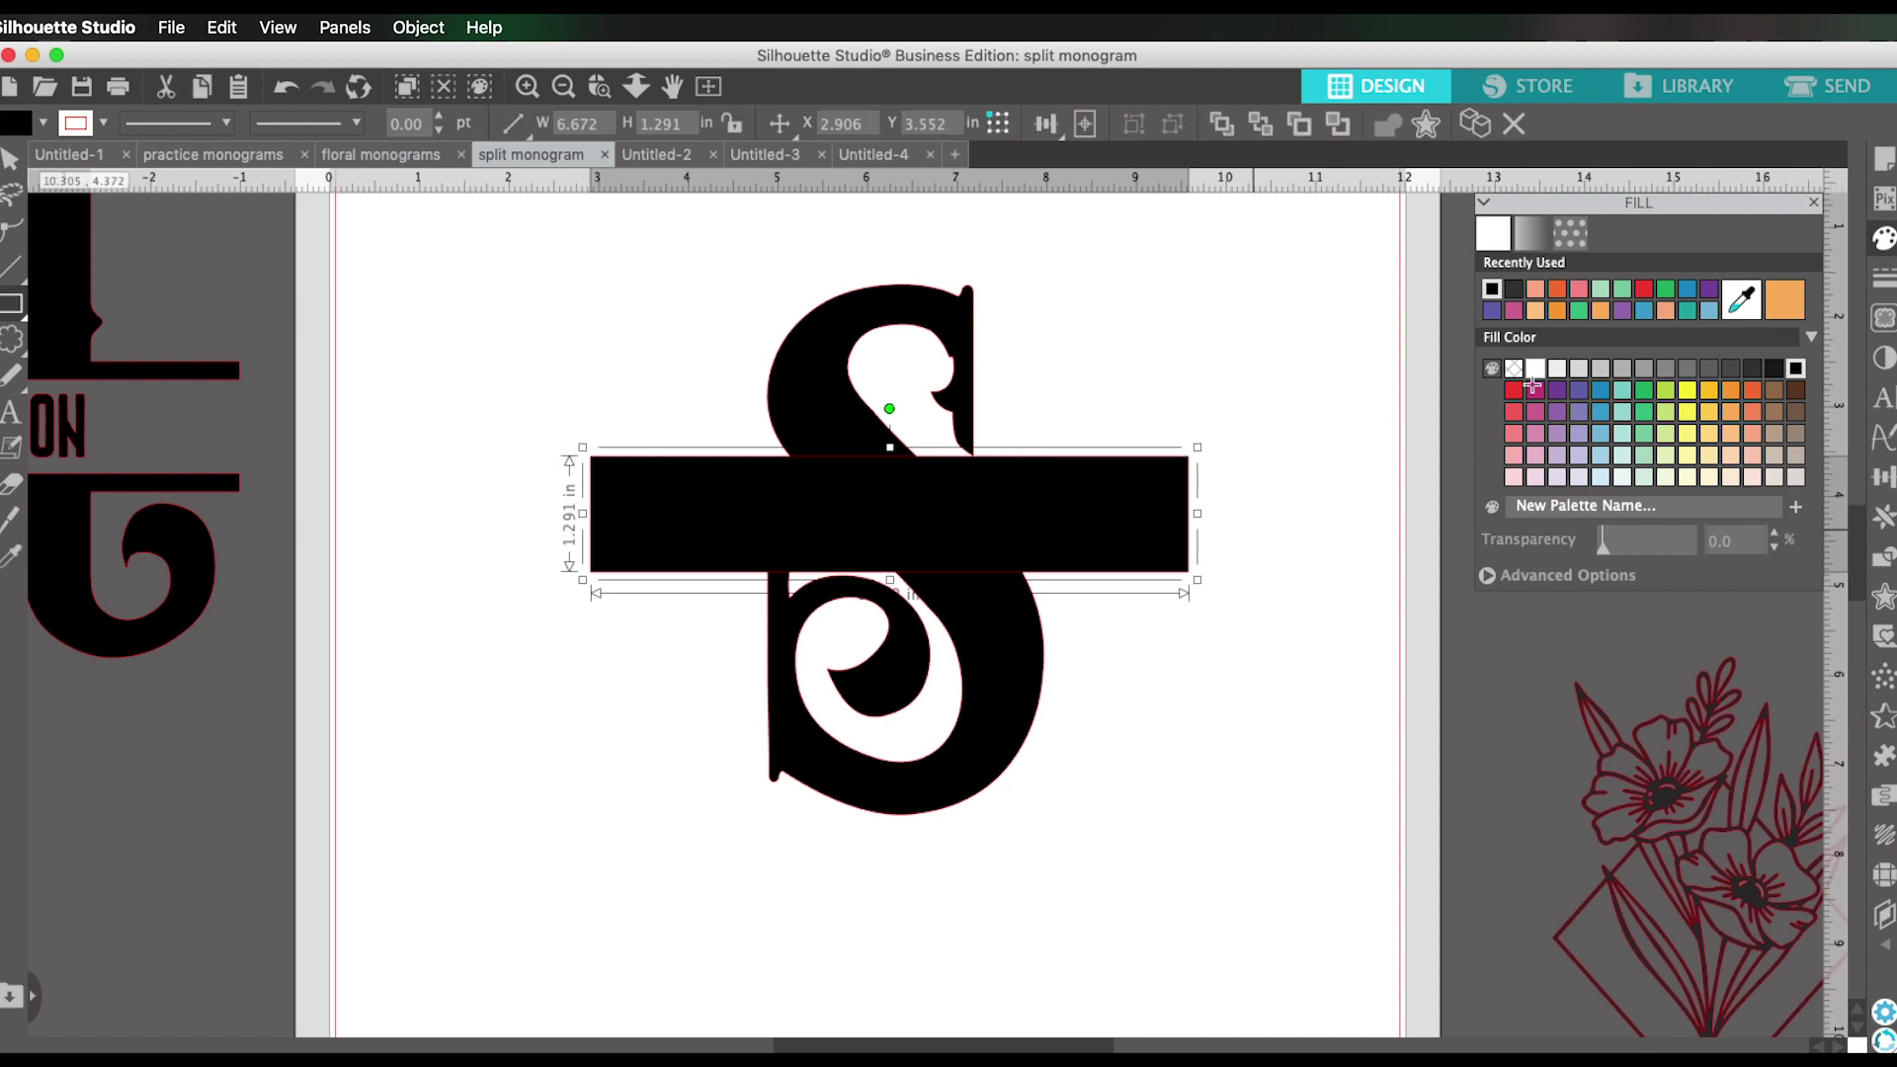
click(1537, 391)
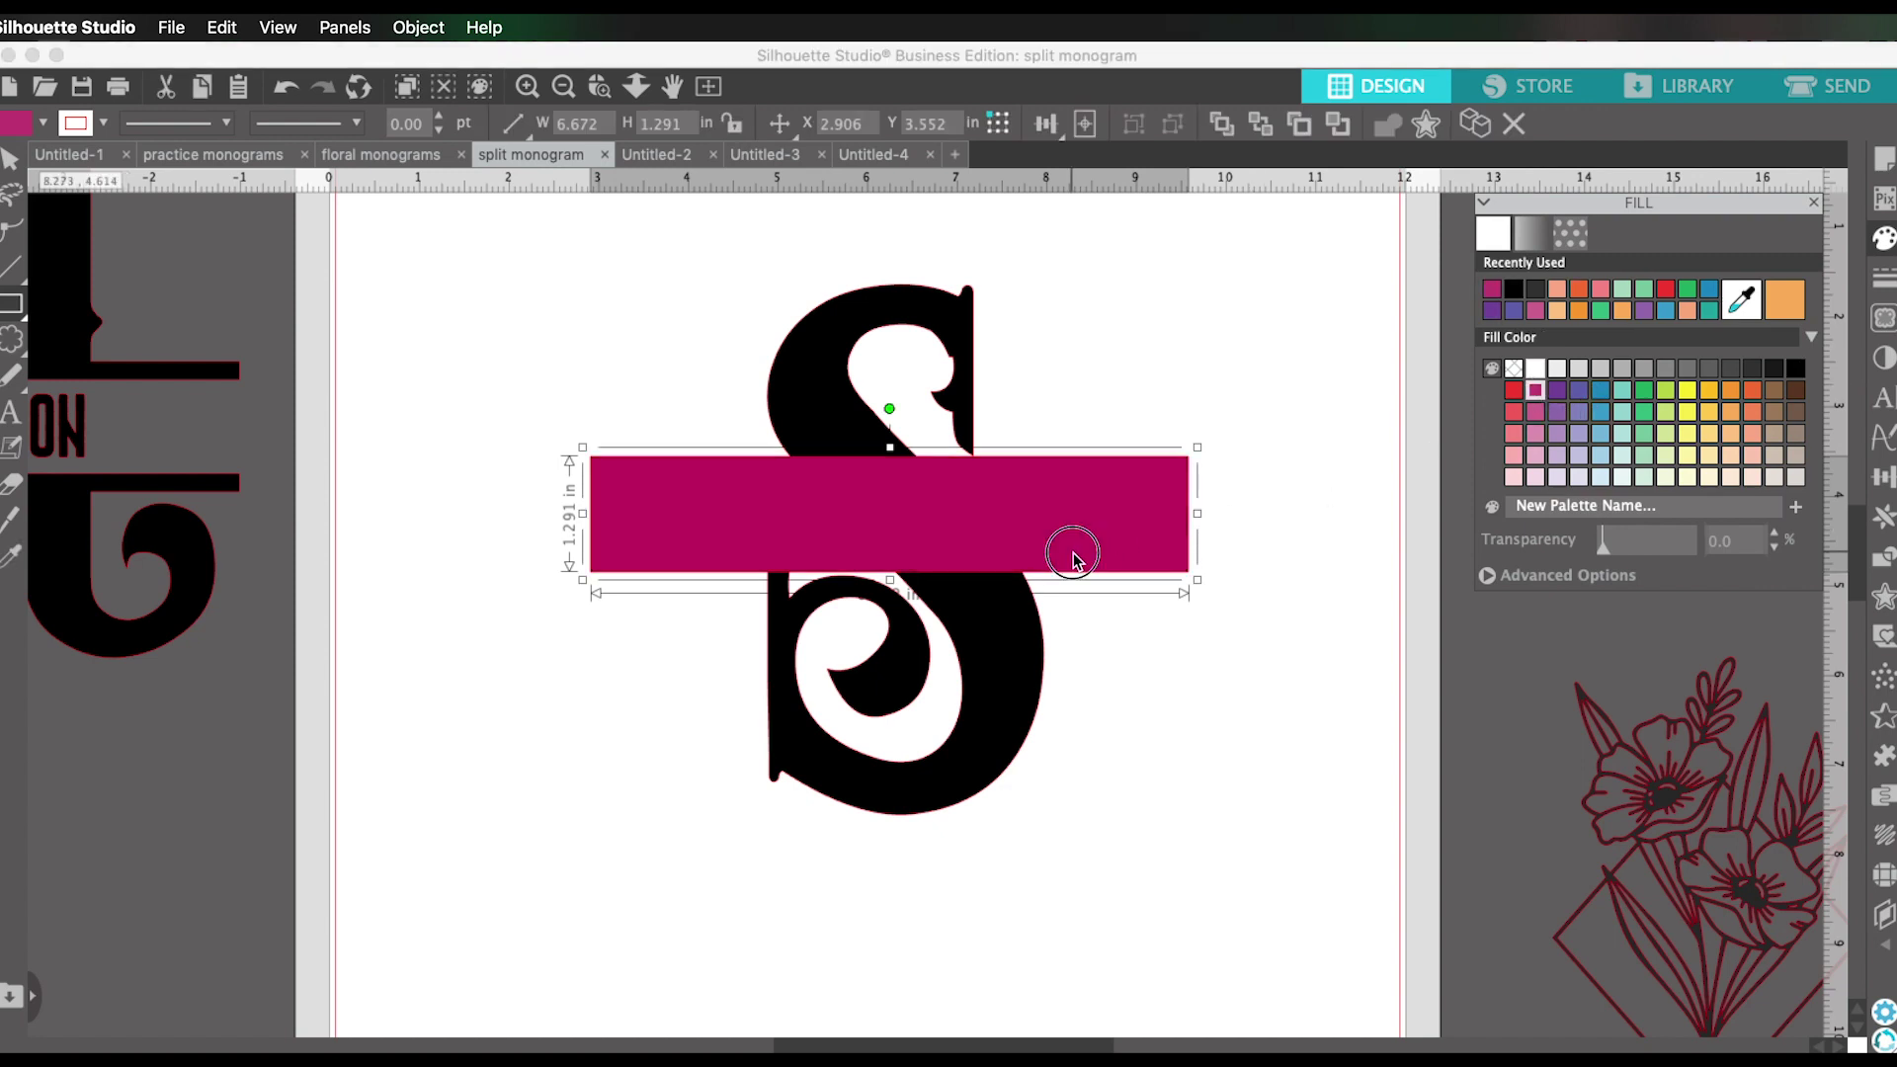
mouse_move(890, 580)
mouse_down()
mouse_move(881, 554)
mouse_move(889, 569)
mouse_up()
drag(1198, 511, 1077, 513)
drag(885, 564, 887, 570)
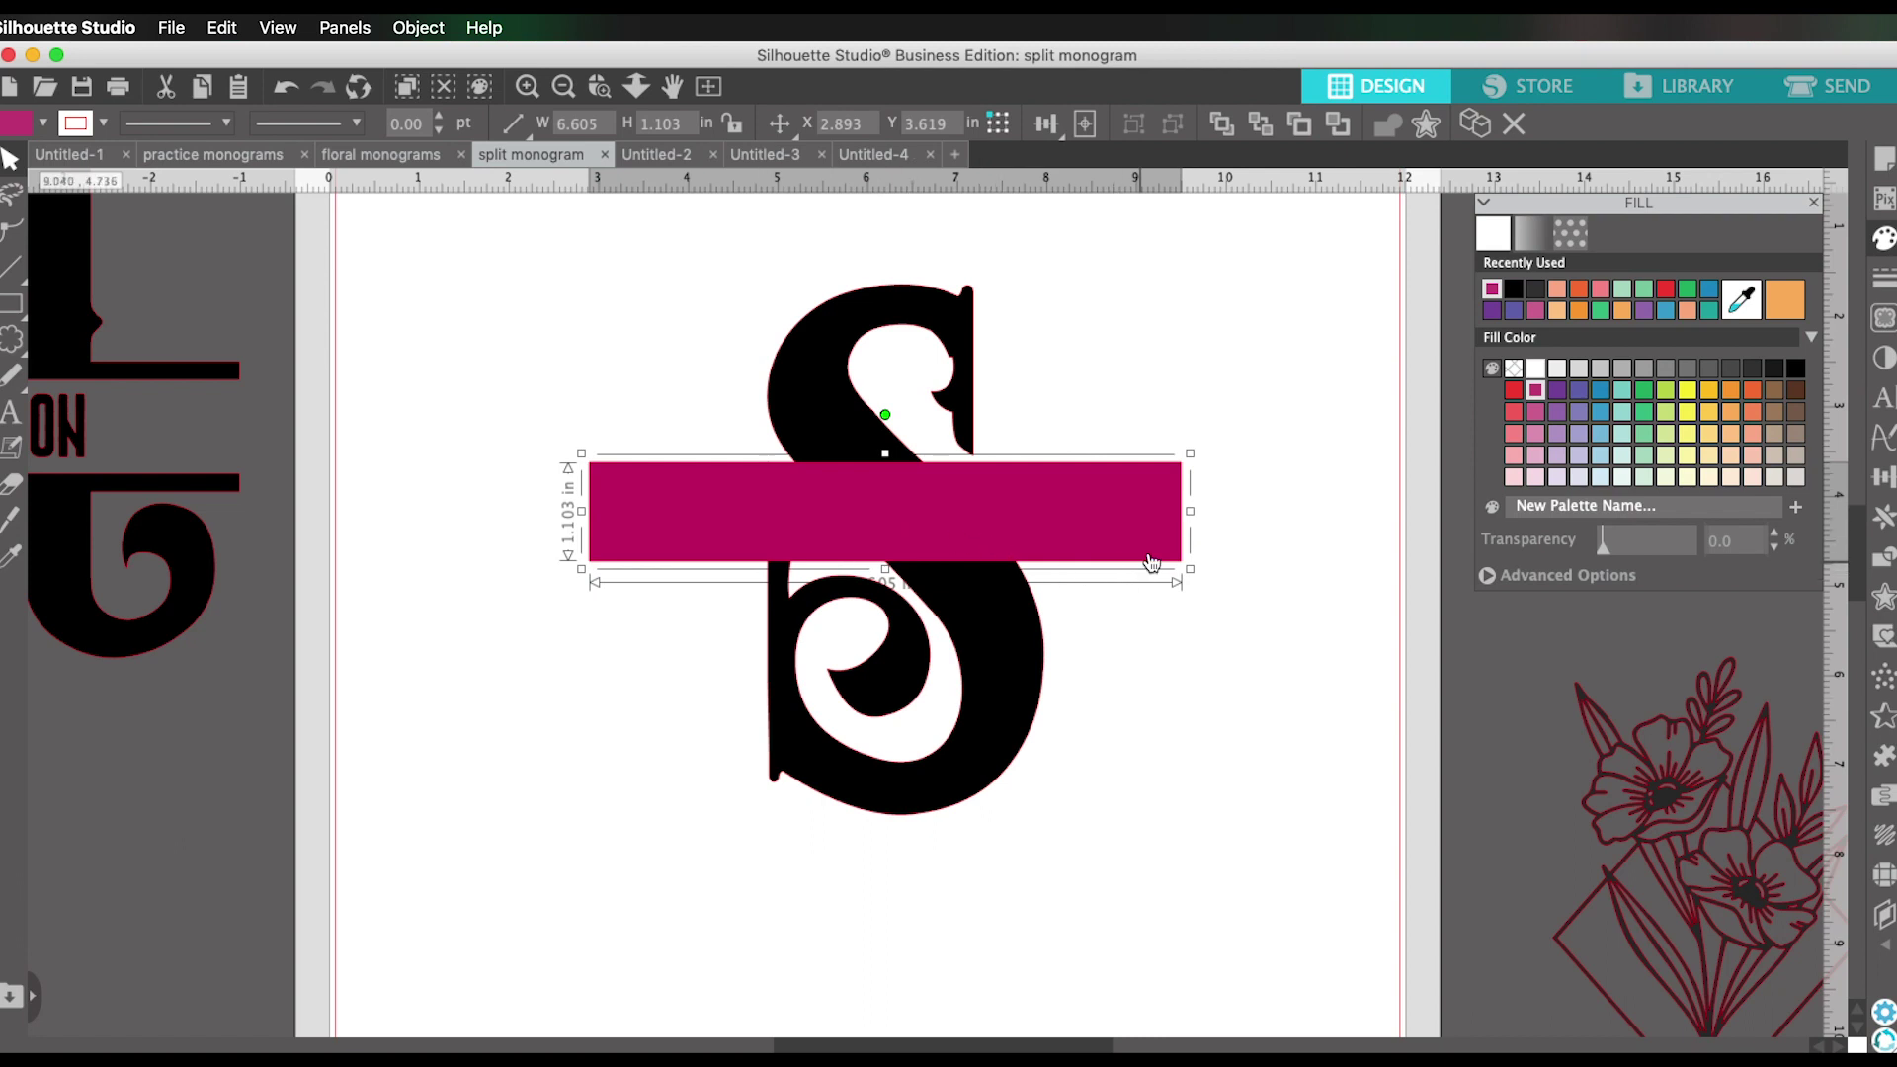
Subtract the magenta bar from the S to split it into halves.
shift+click(850, 449)
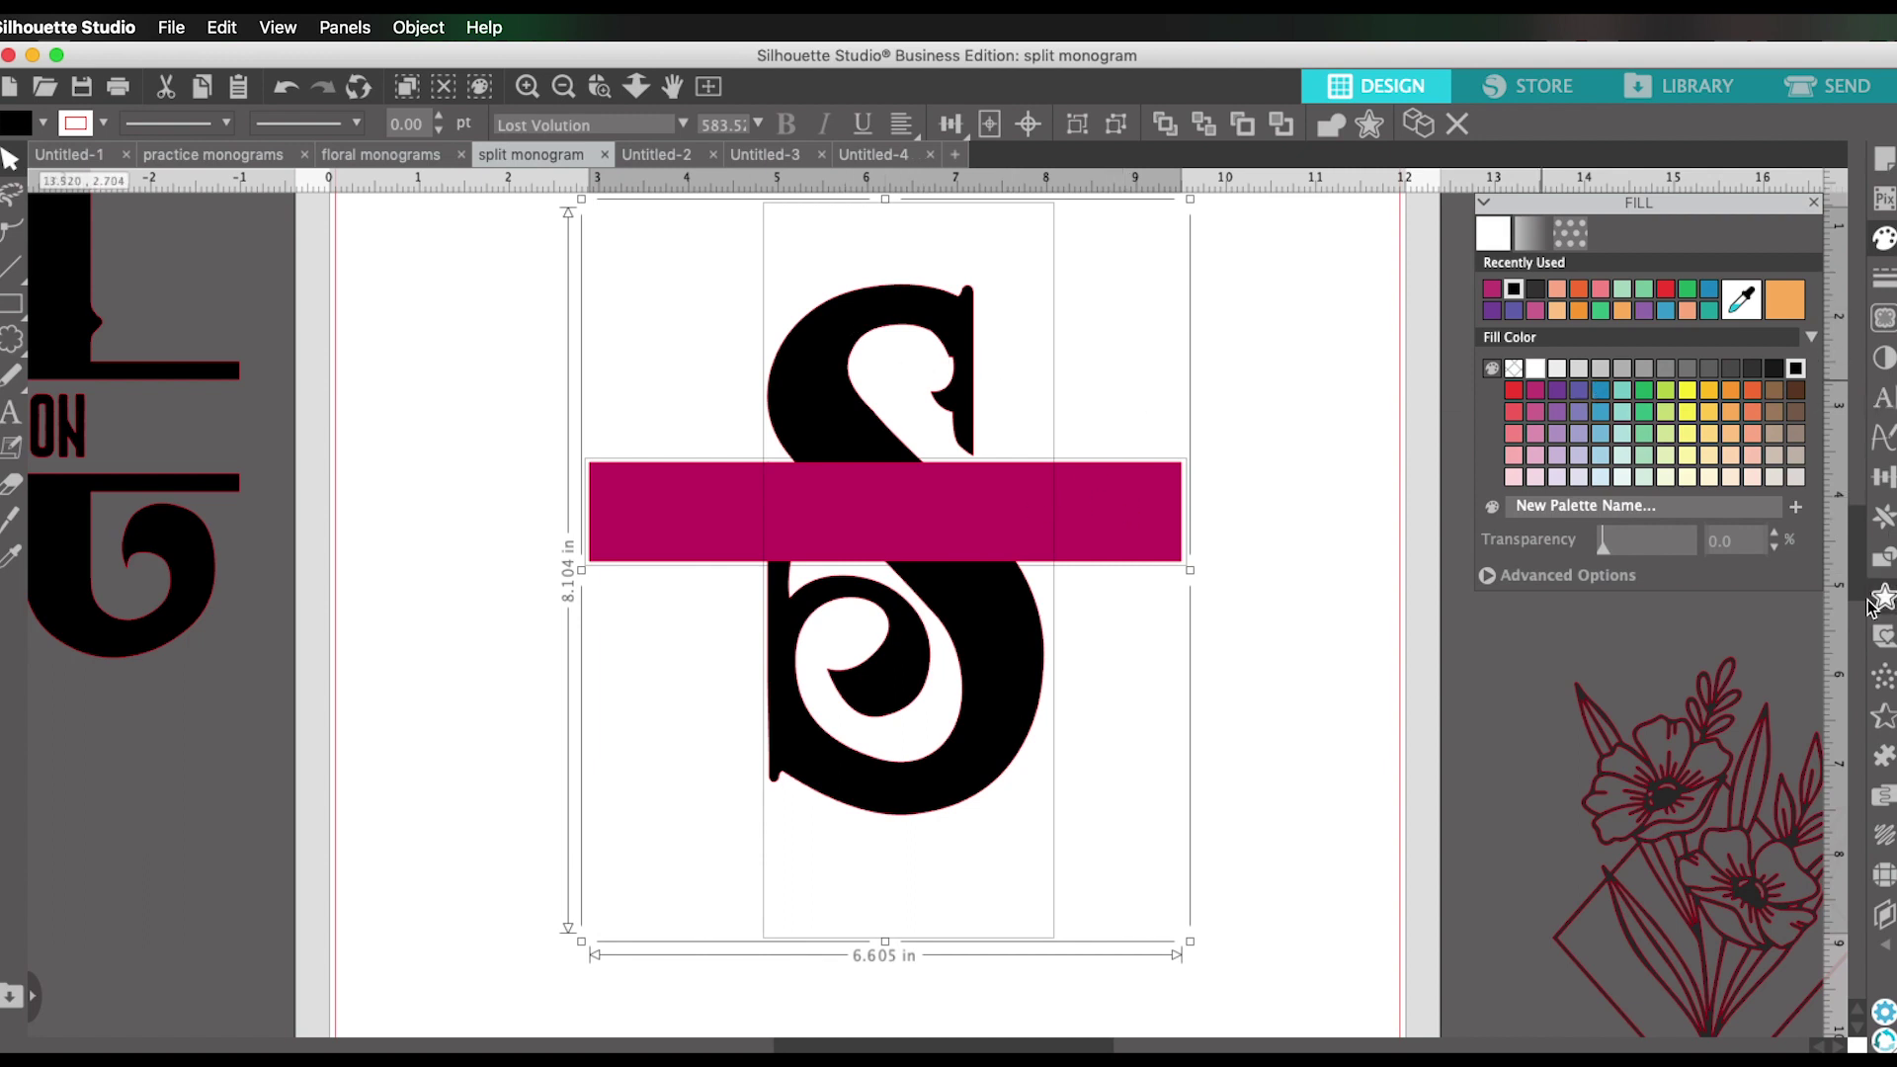
click(1883, 561)
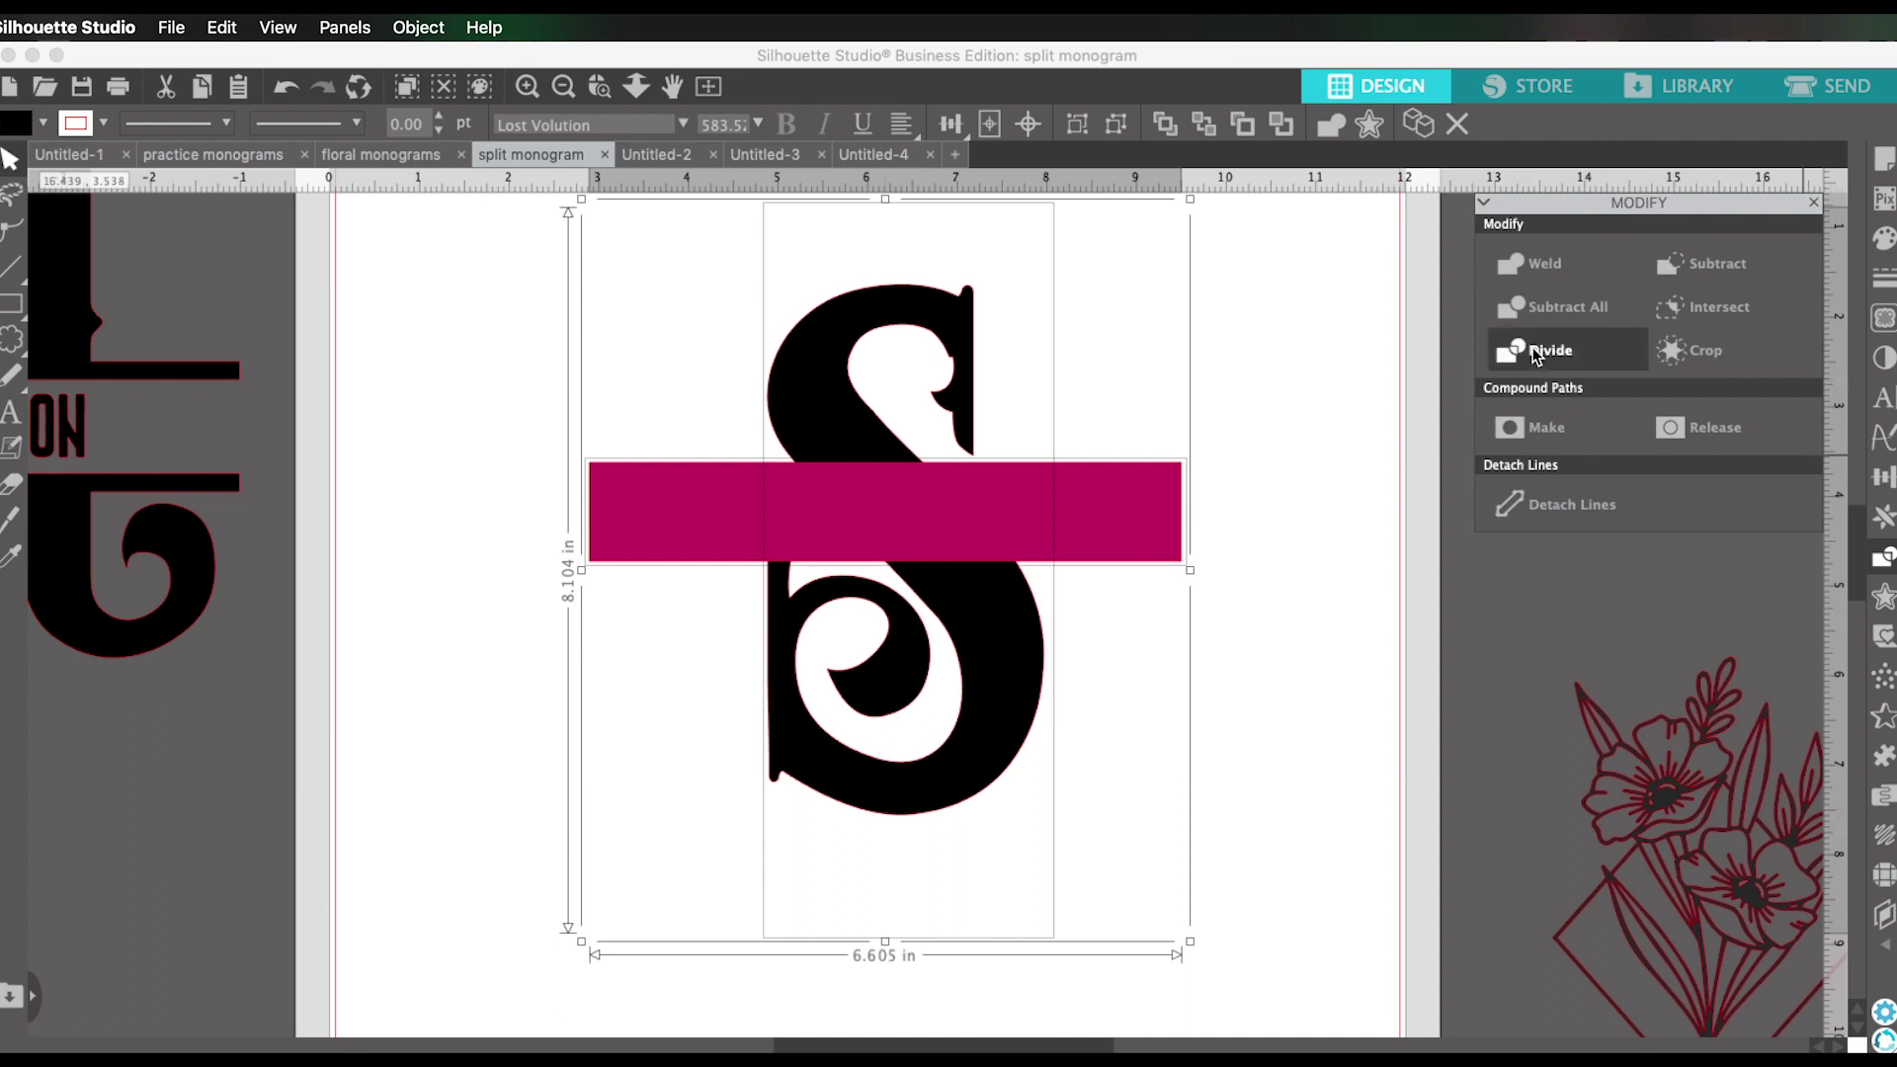
click(1762, 273)
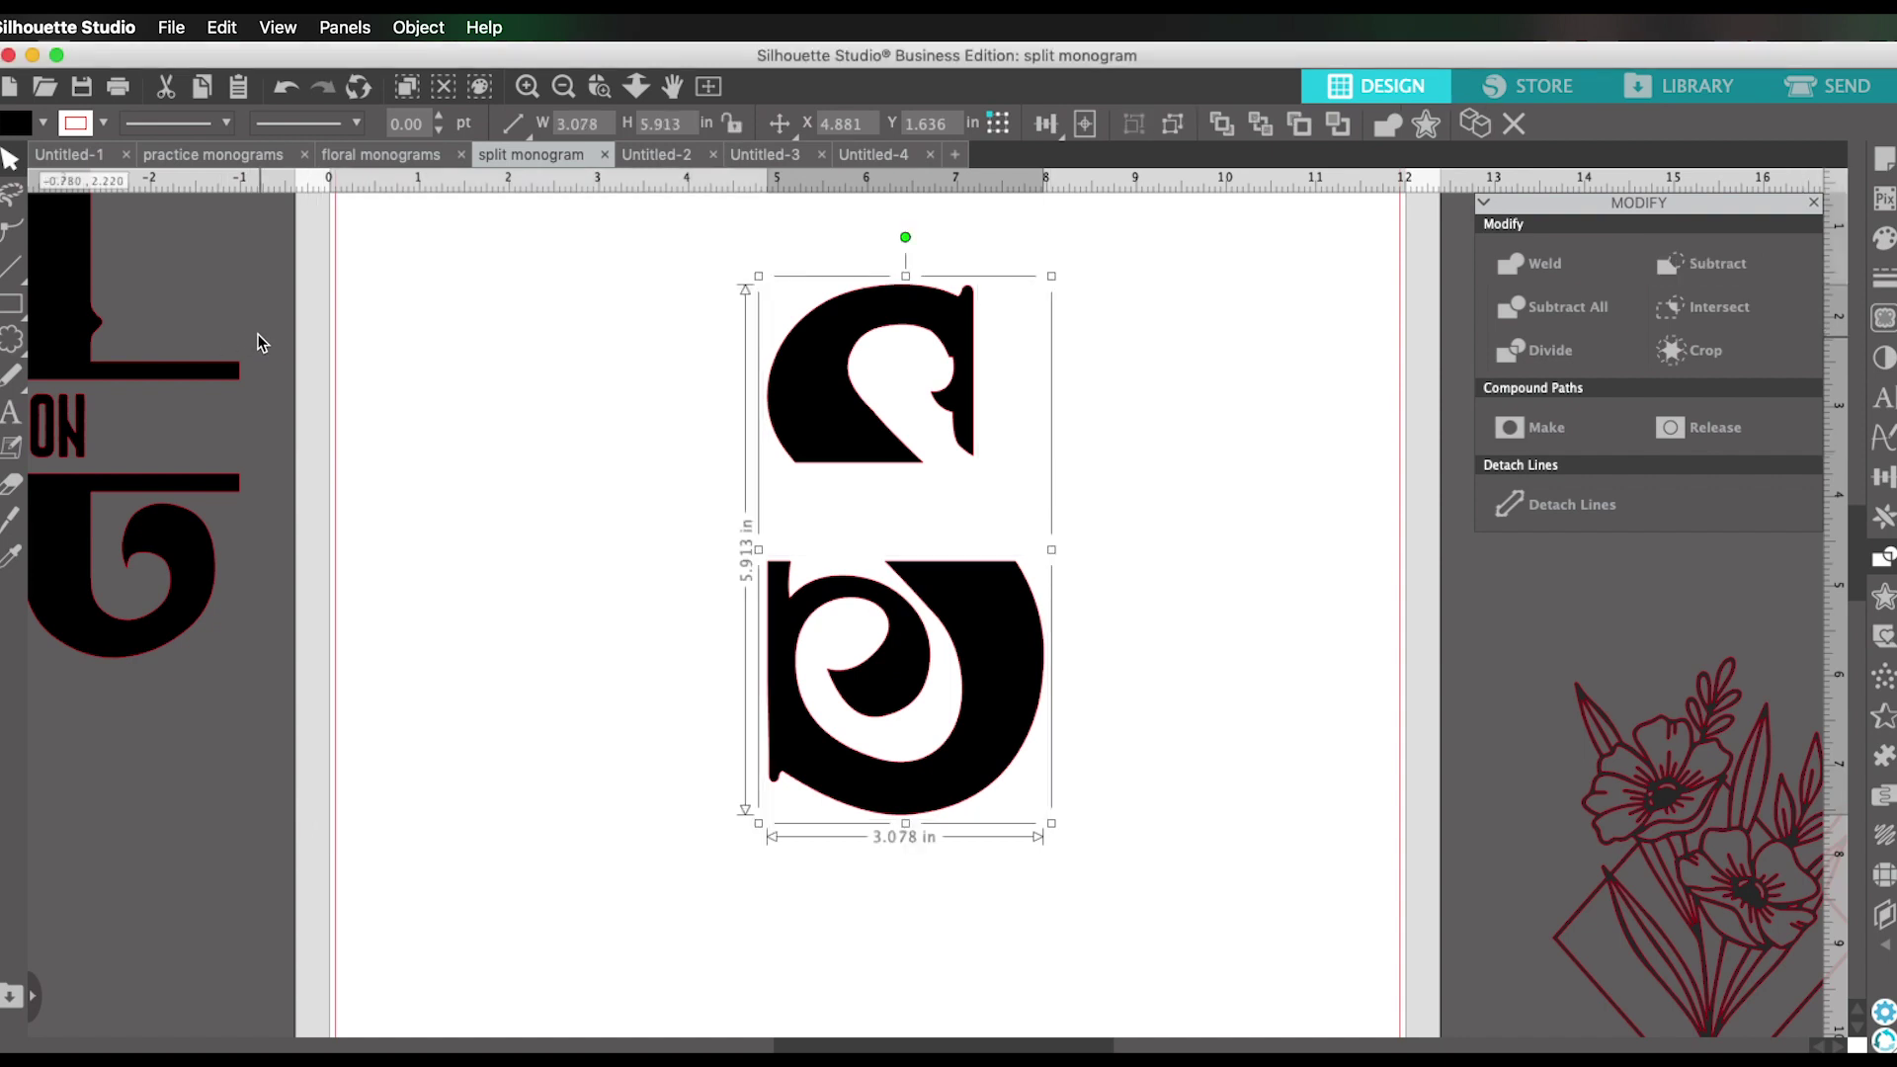
Draw a thin bar under the top half and a copy above the lower half.
click(20, 314)
click(43, 308)
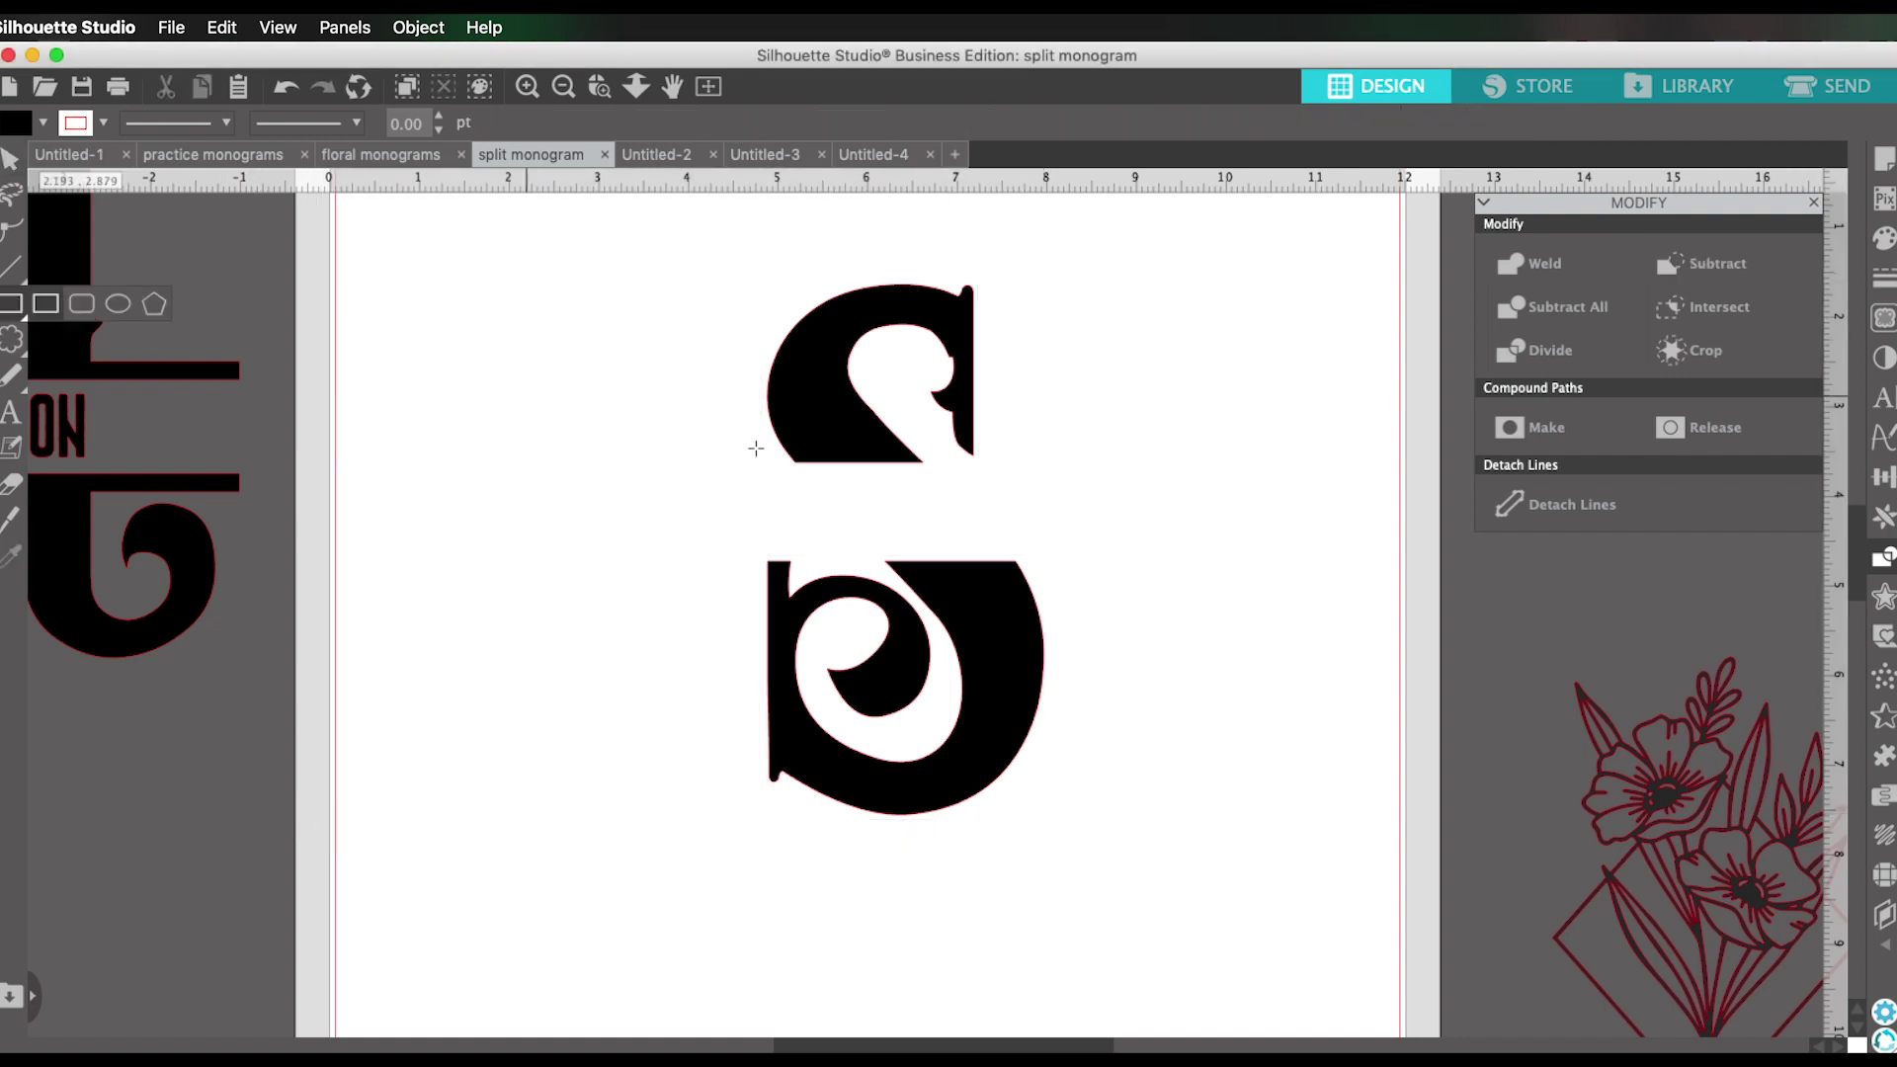
drag(662, 453, 1134, 473)
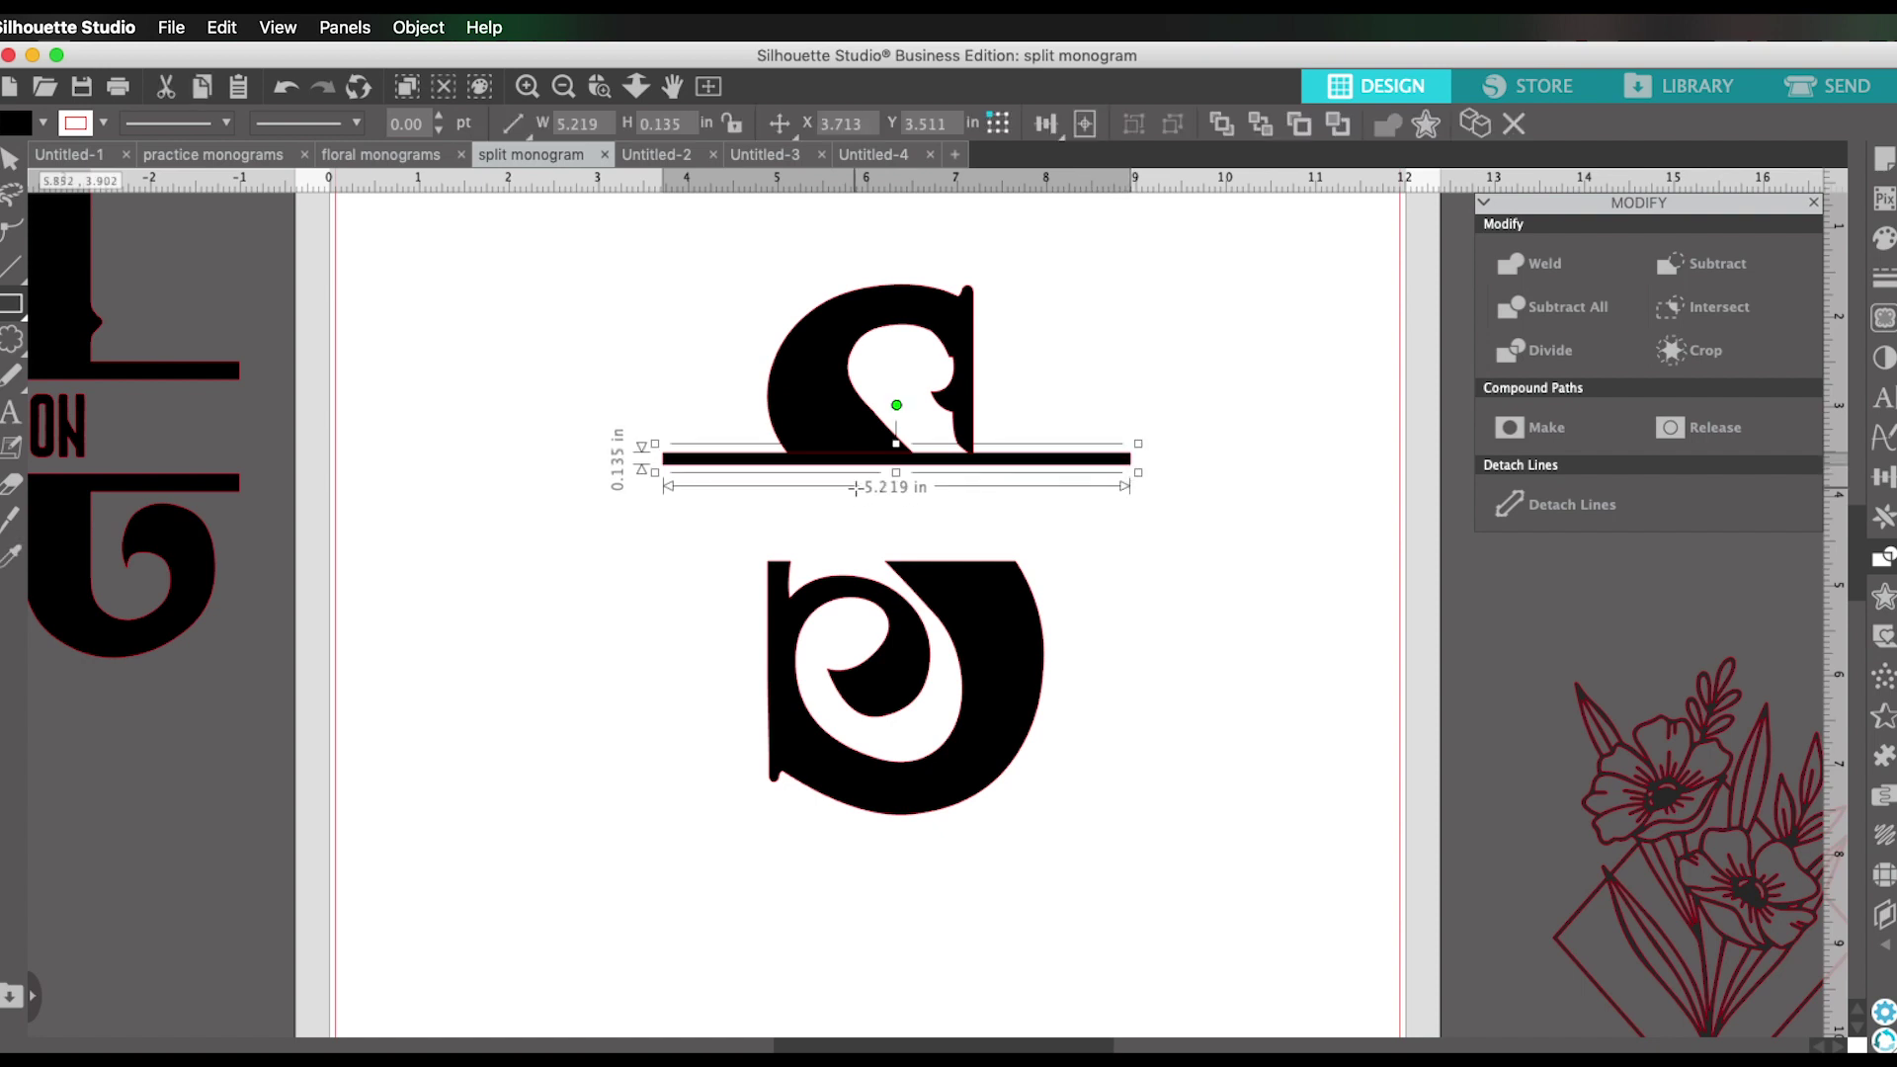
drag(837, 470, 874, 480)
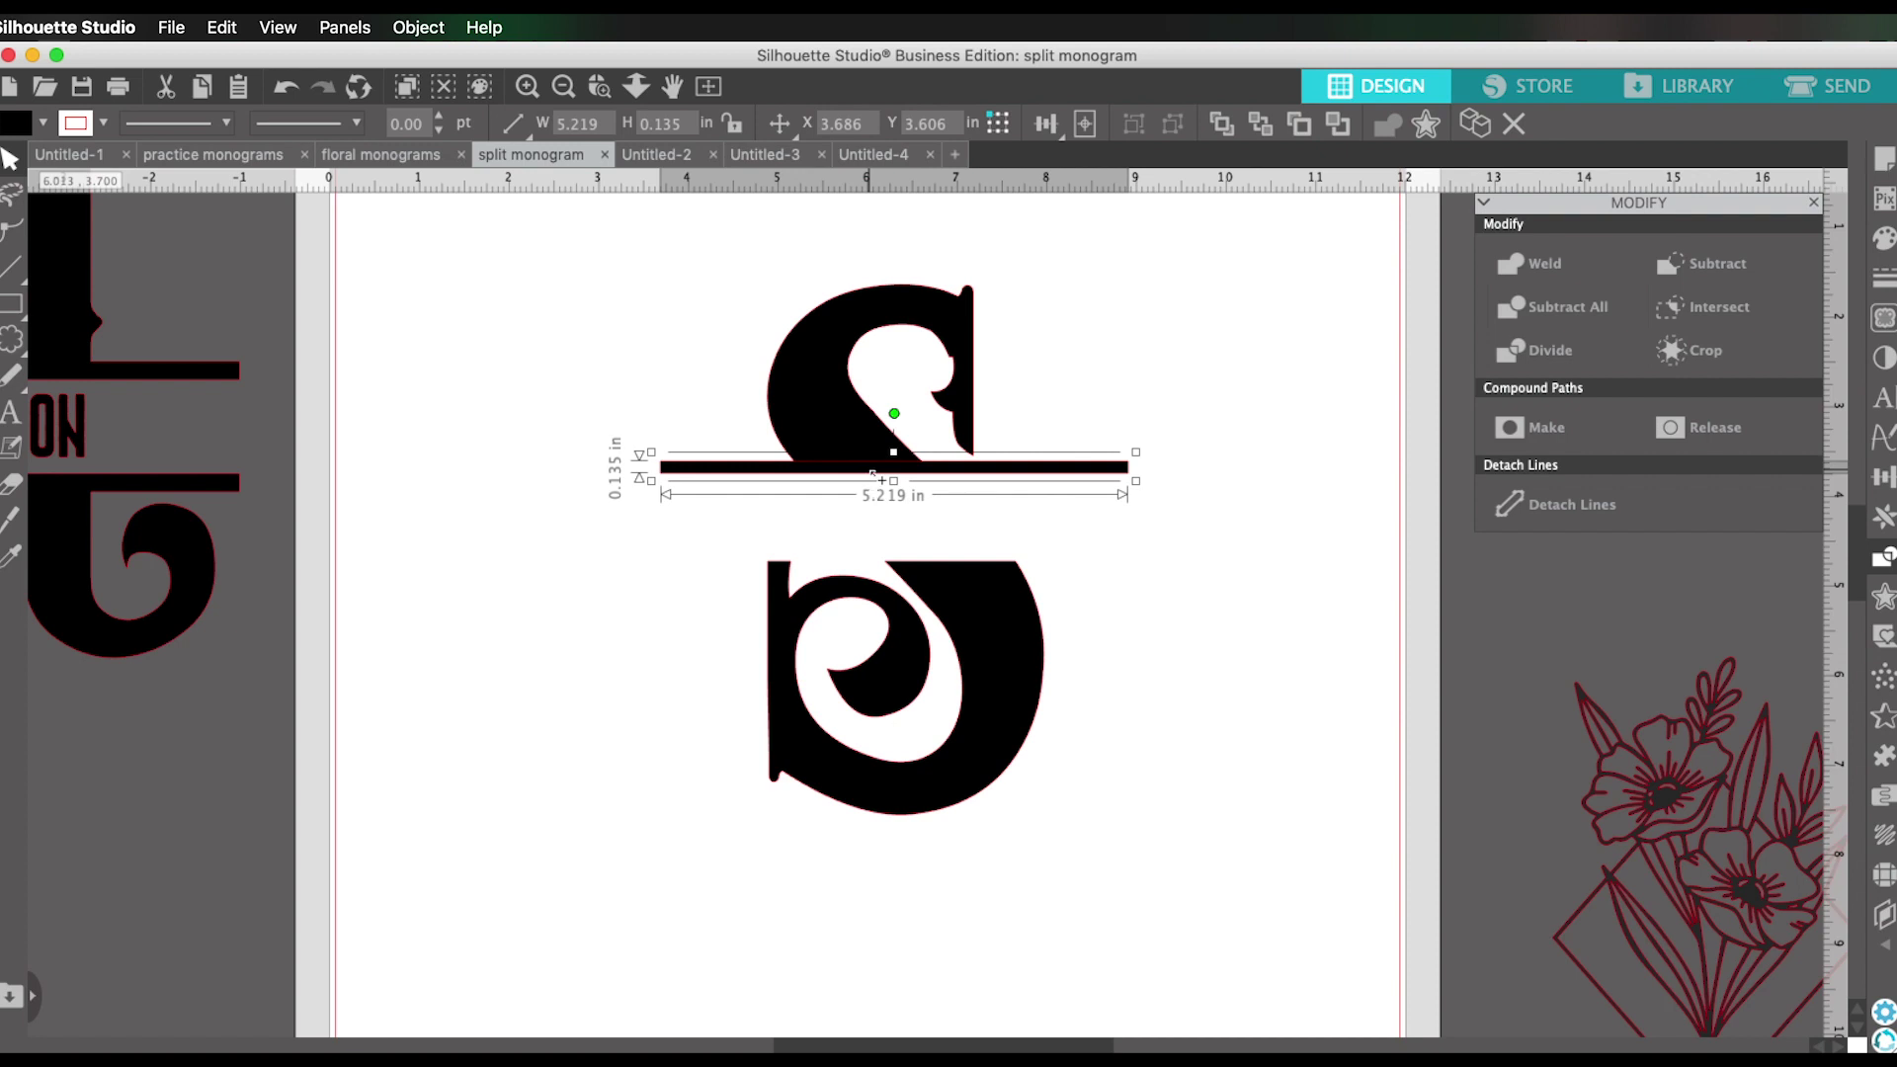
drag(871, 475, 874, 569)
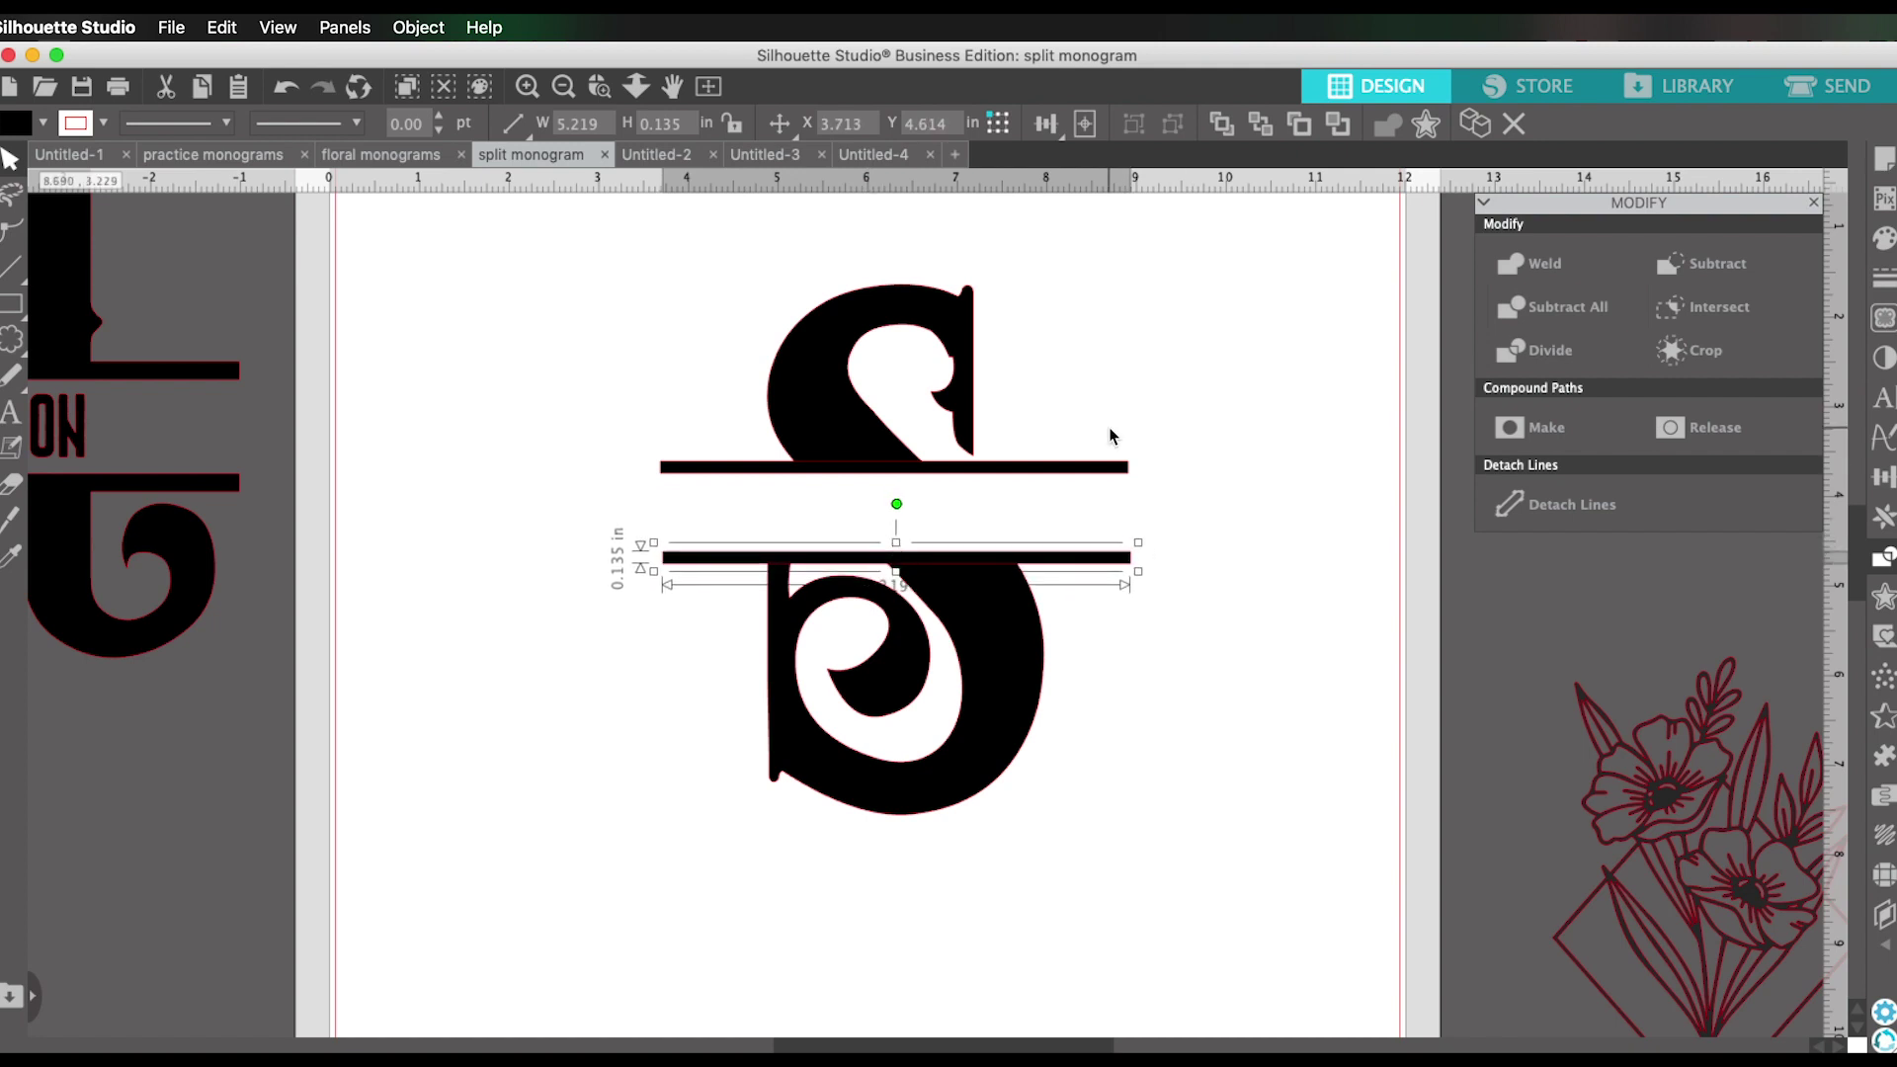
click(1189, 461)
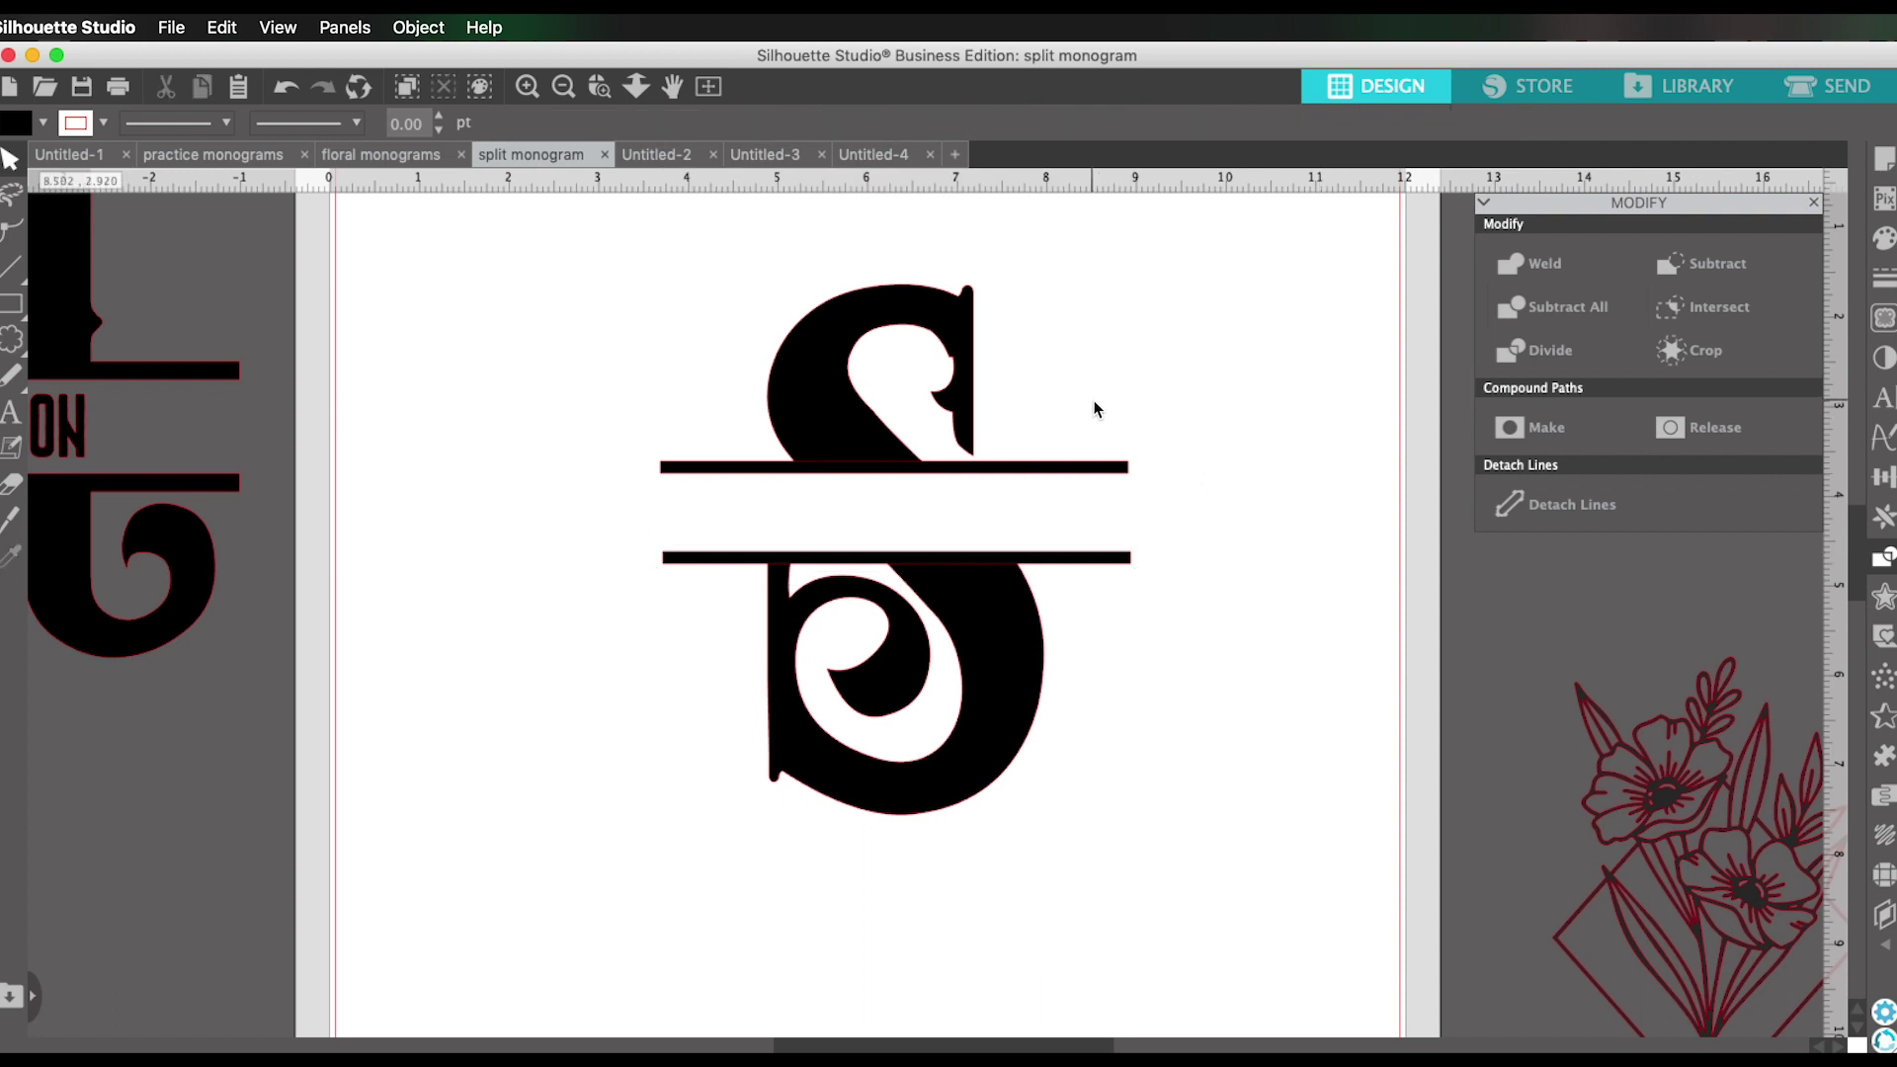
Left-align the two bars and weld them with the S halves into one shape.
drag(1095, 408, 1169, 626)
click(1031, 124)
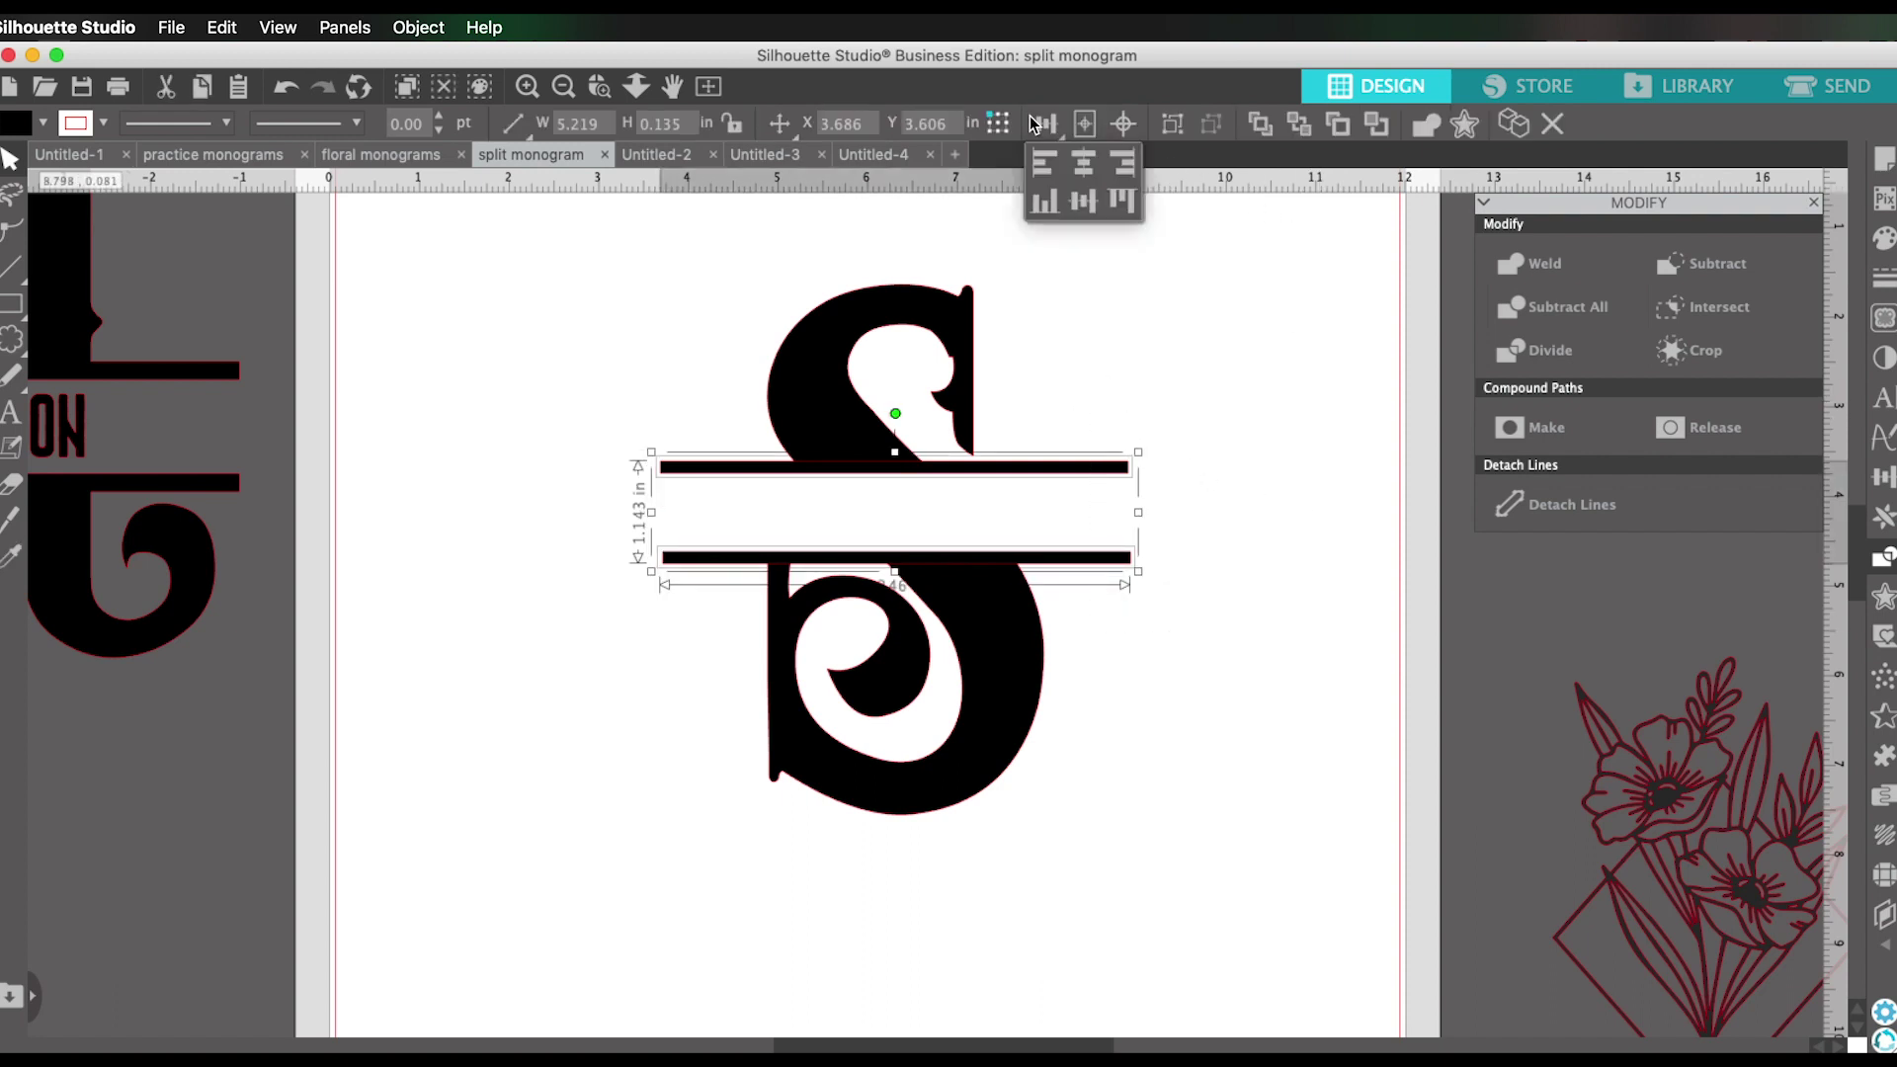
click(1048, 176)
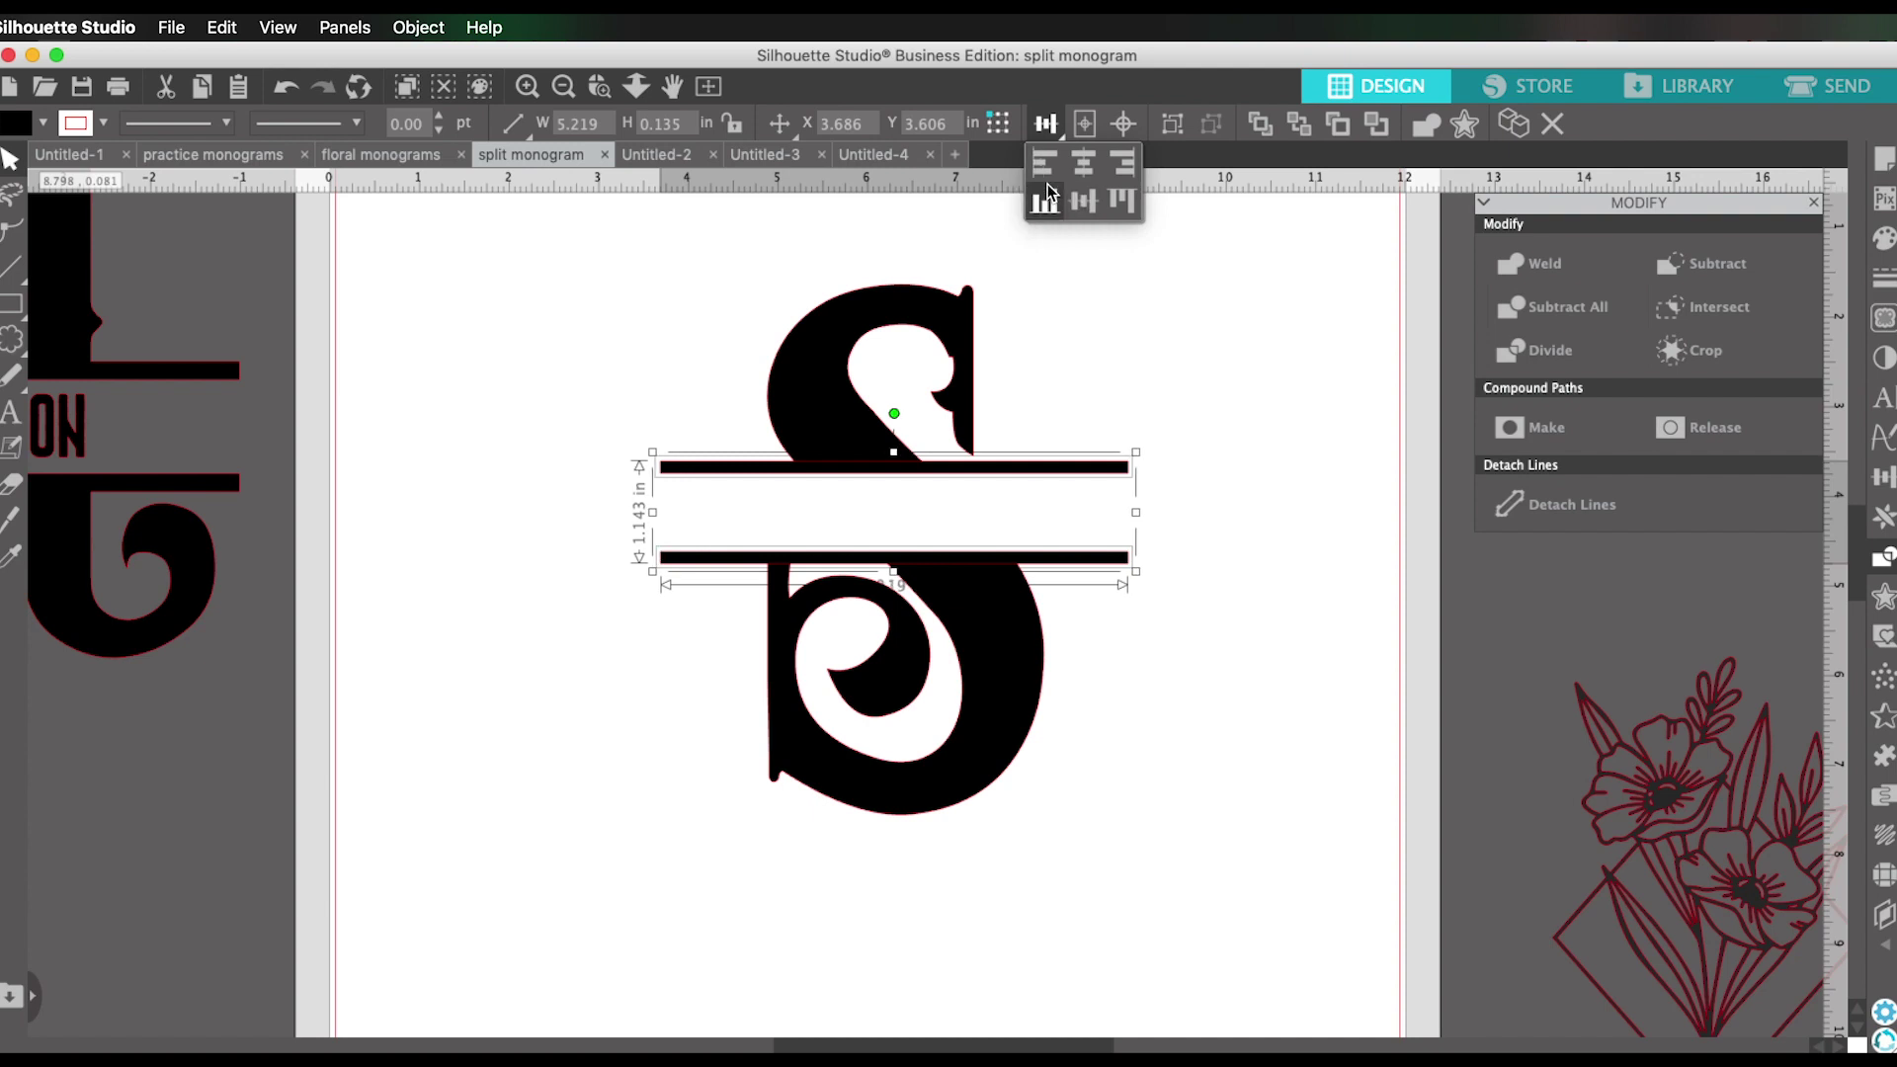
click(1195, 665)
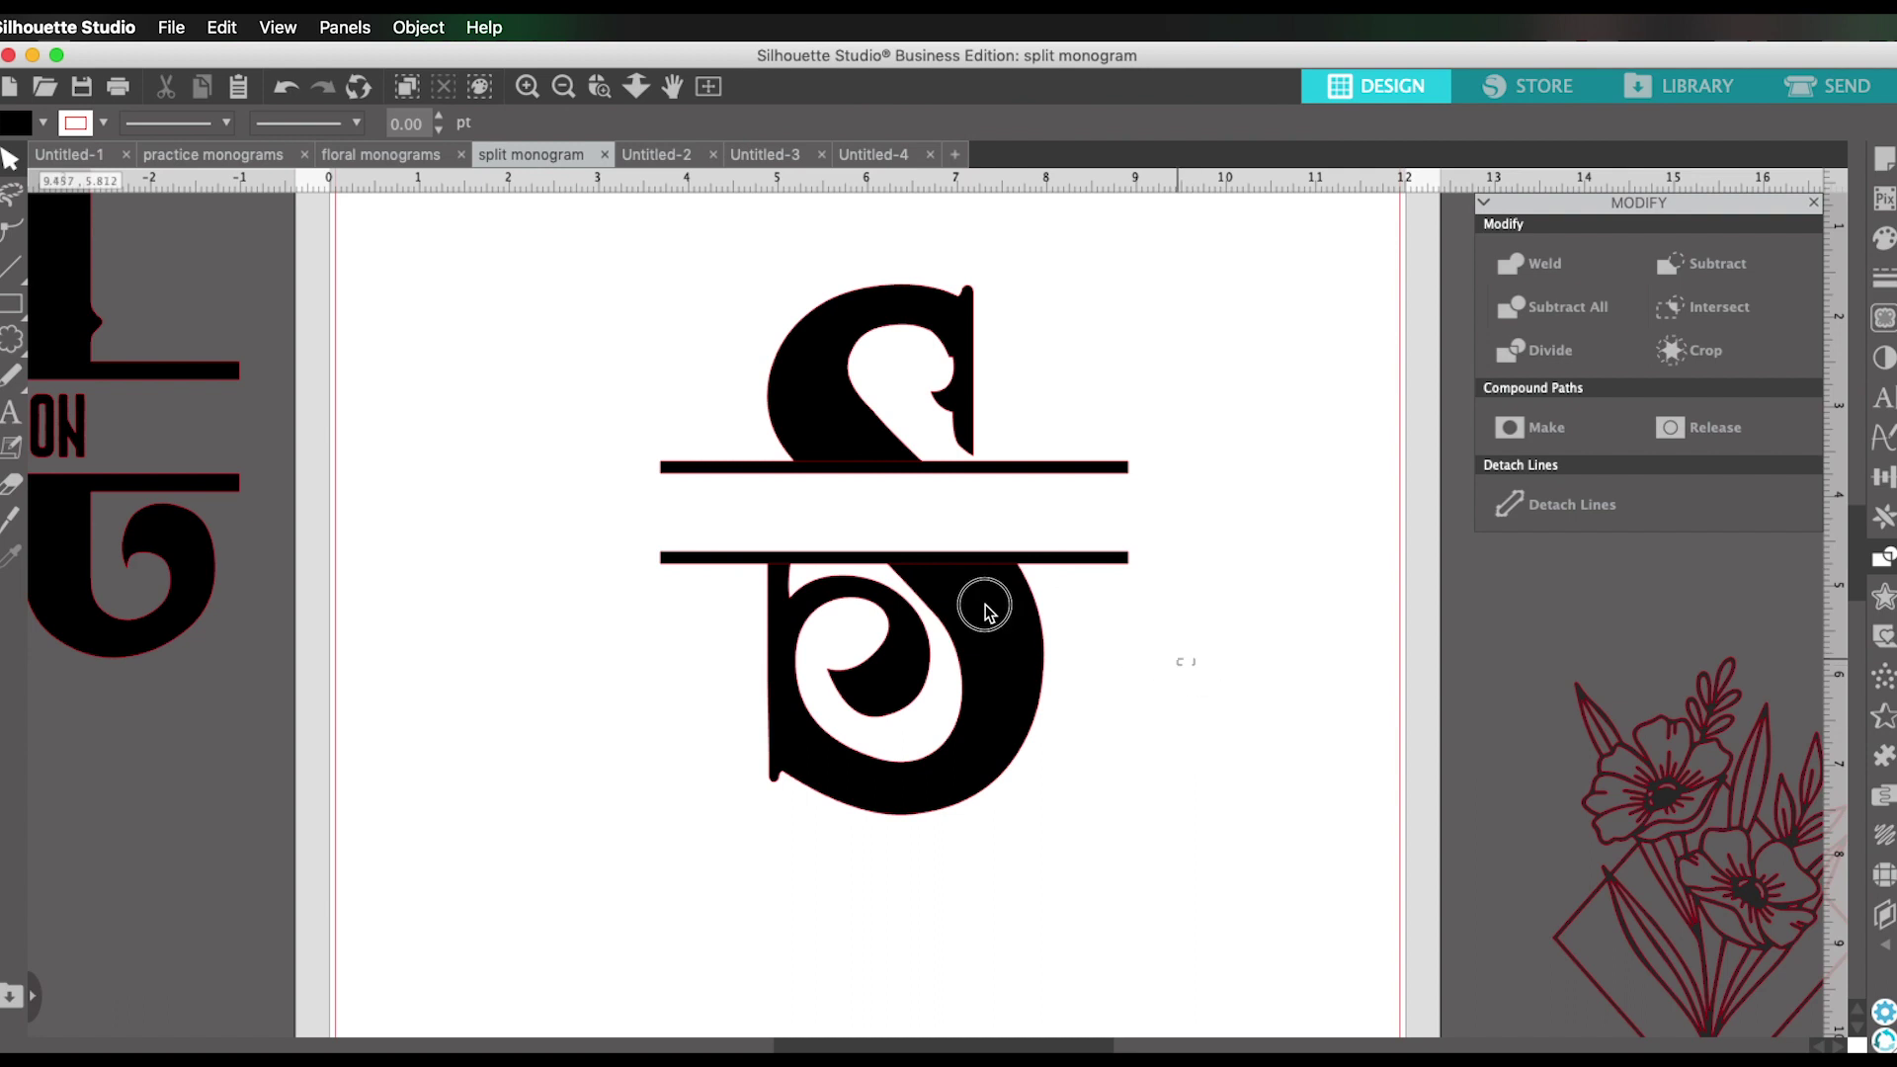
drag(1201, 998, 572, 288)
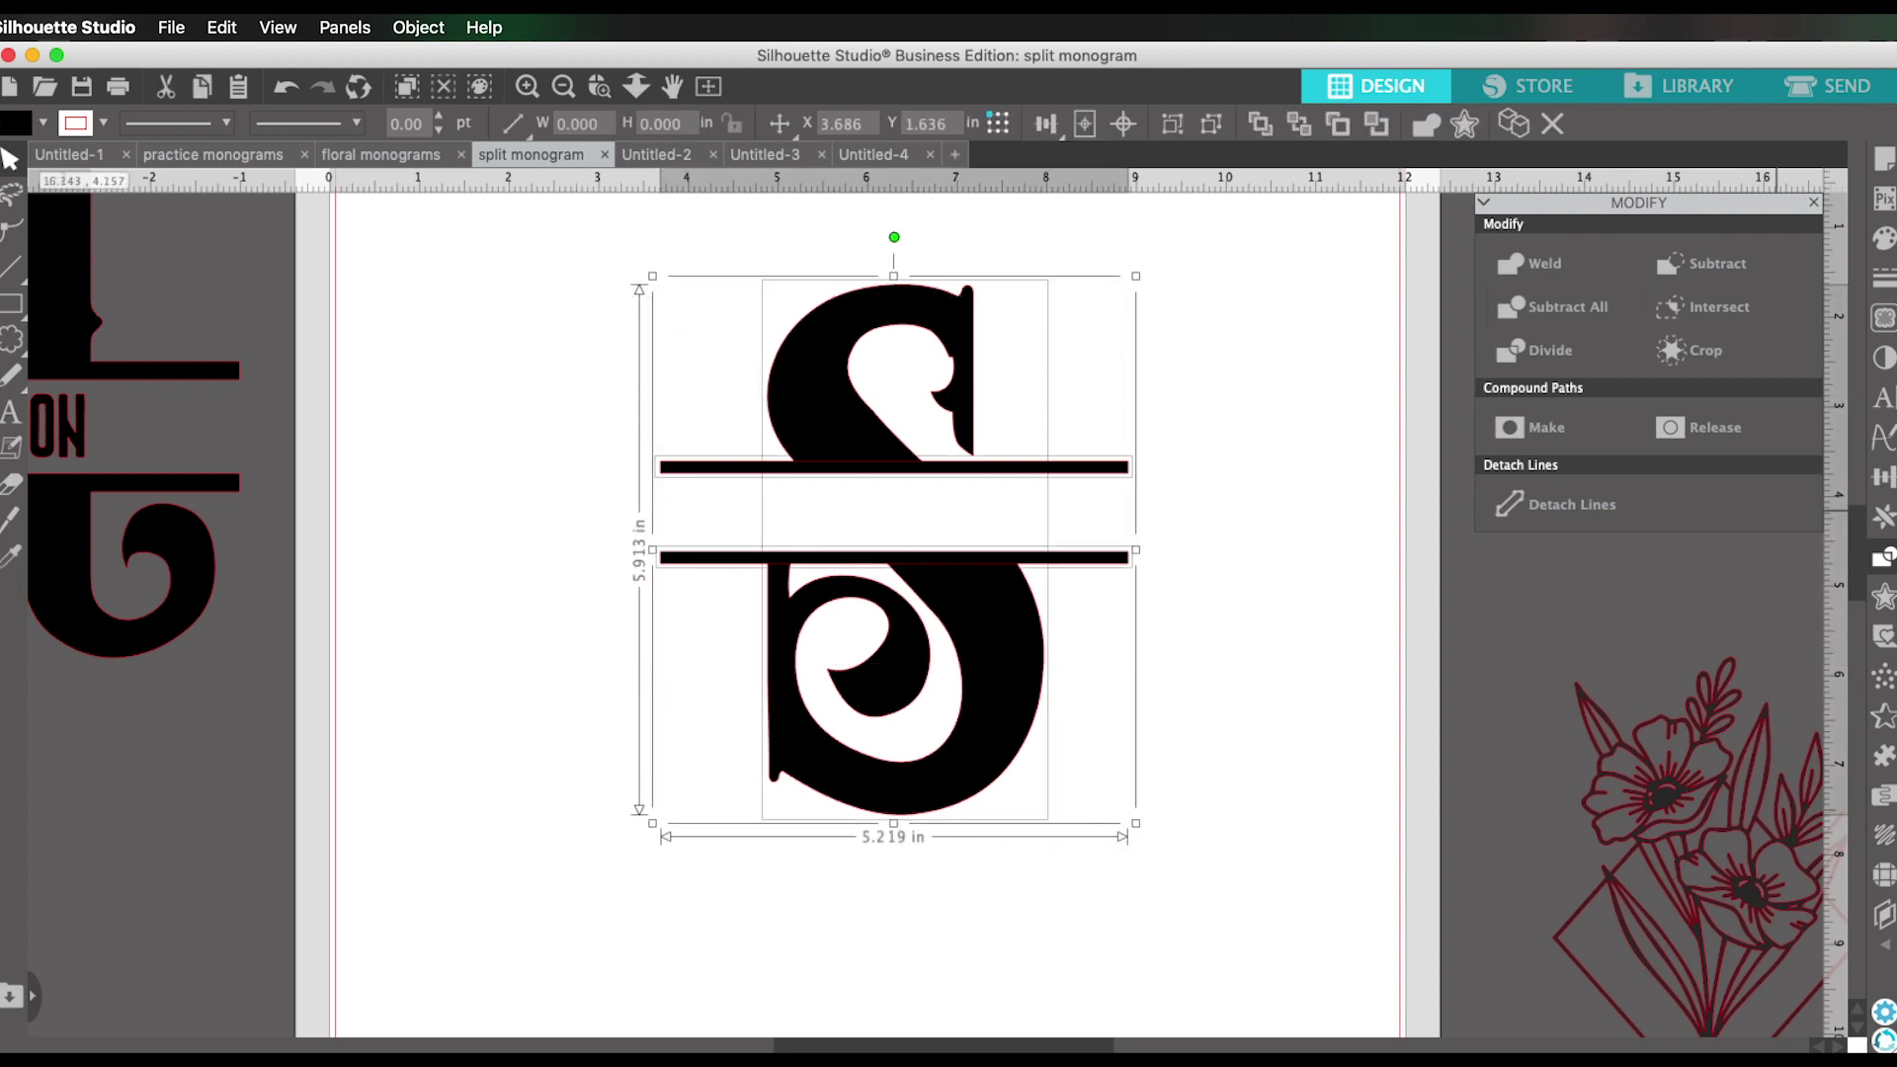
click(1558, 267)
click(1241, 617)
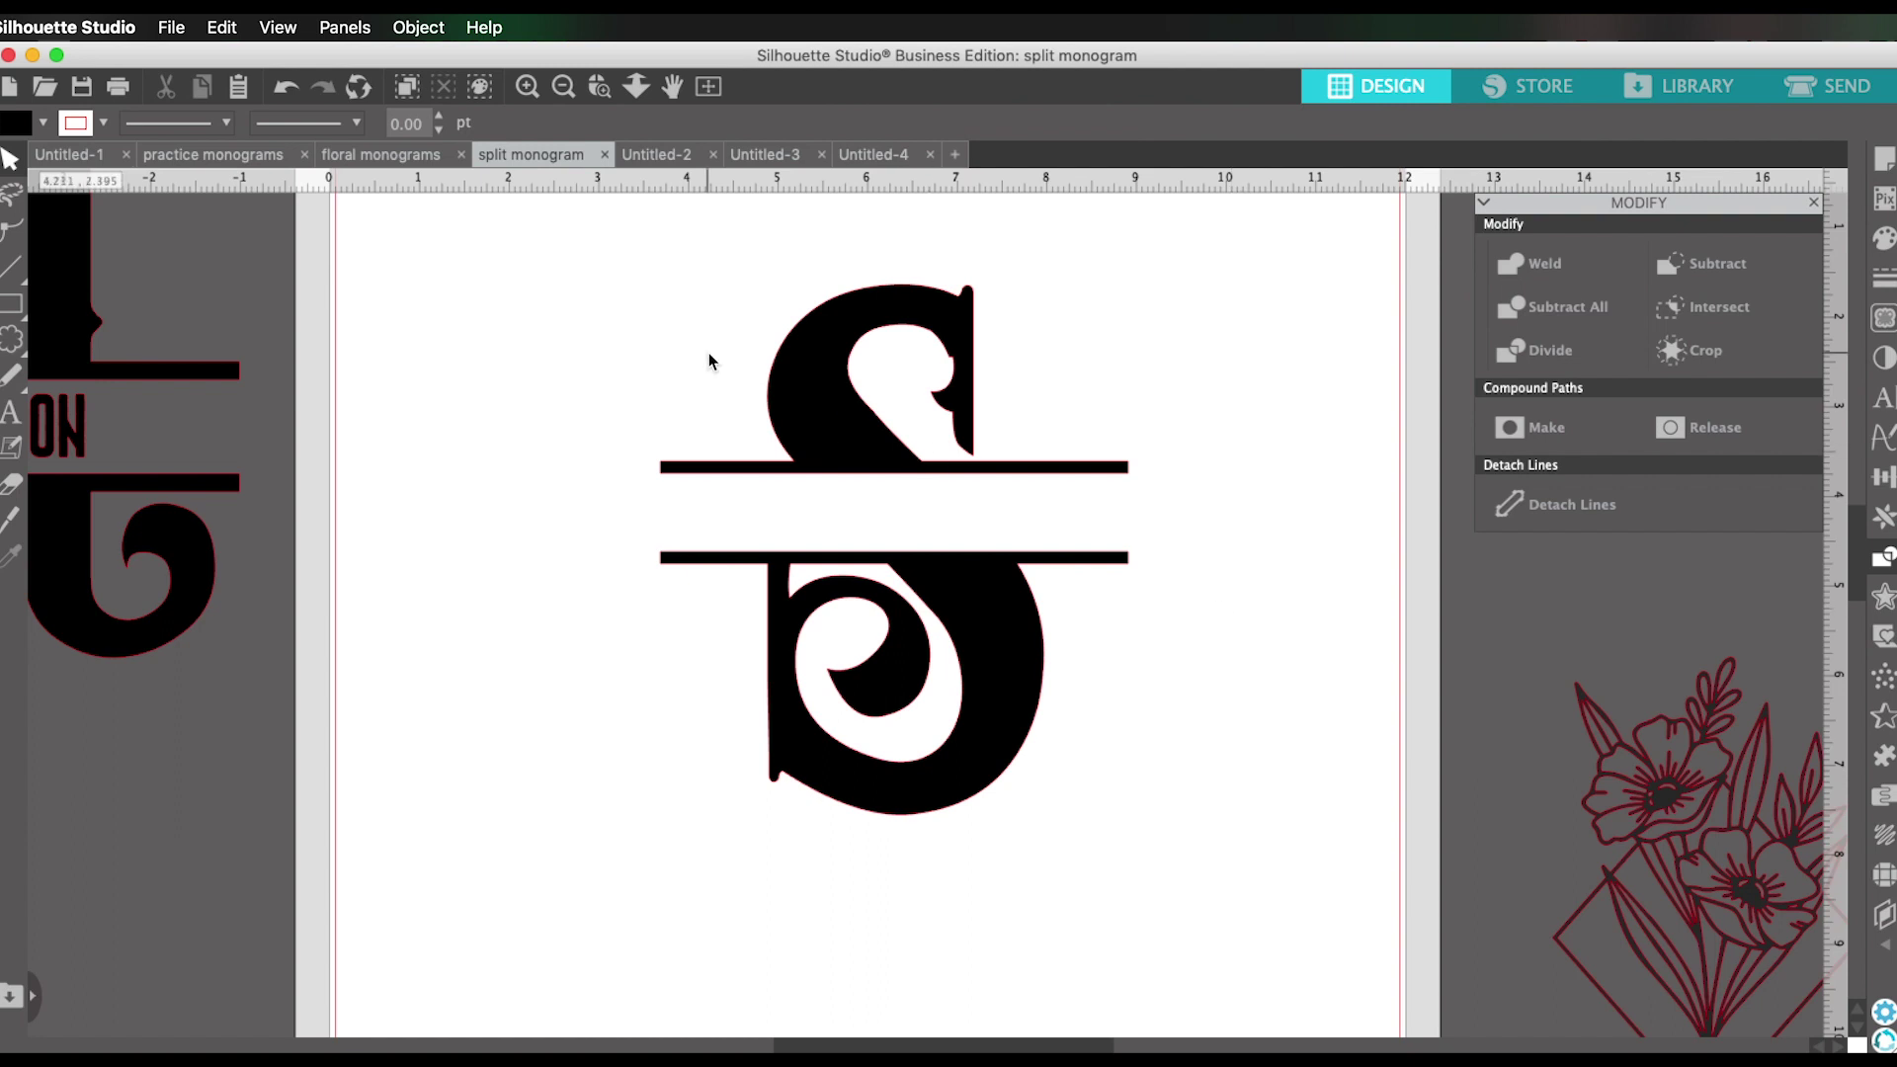
drag(708, 353, 1079, 644)
Fit THE SMITHS between the bars and move the monogram to the page's top-left.
click(1243, 630)
click(1267, 539)
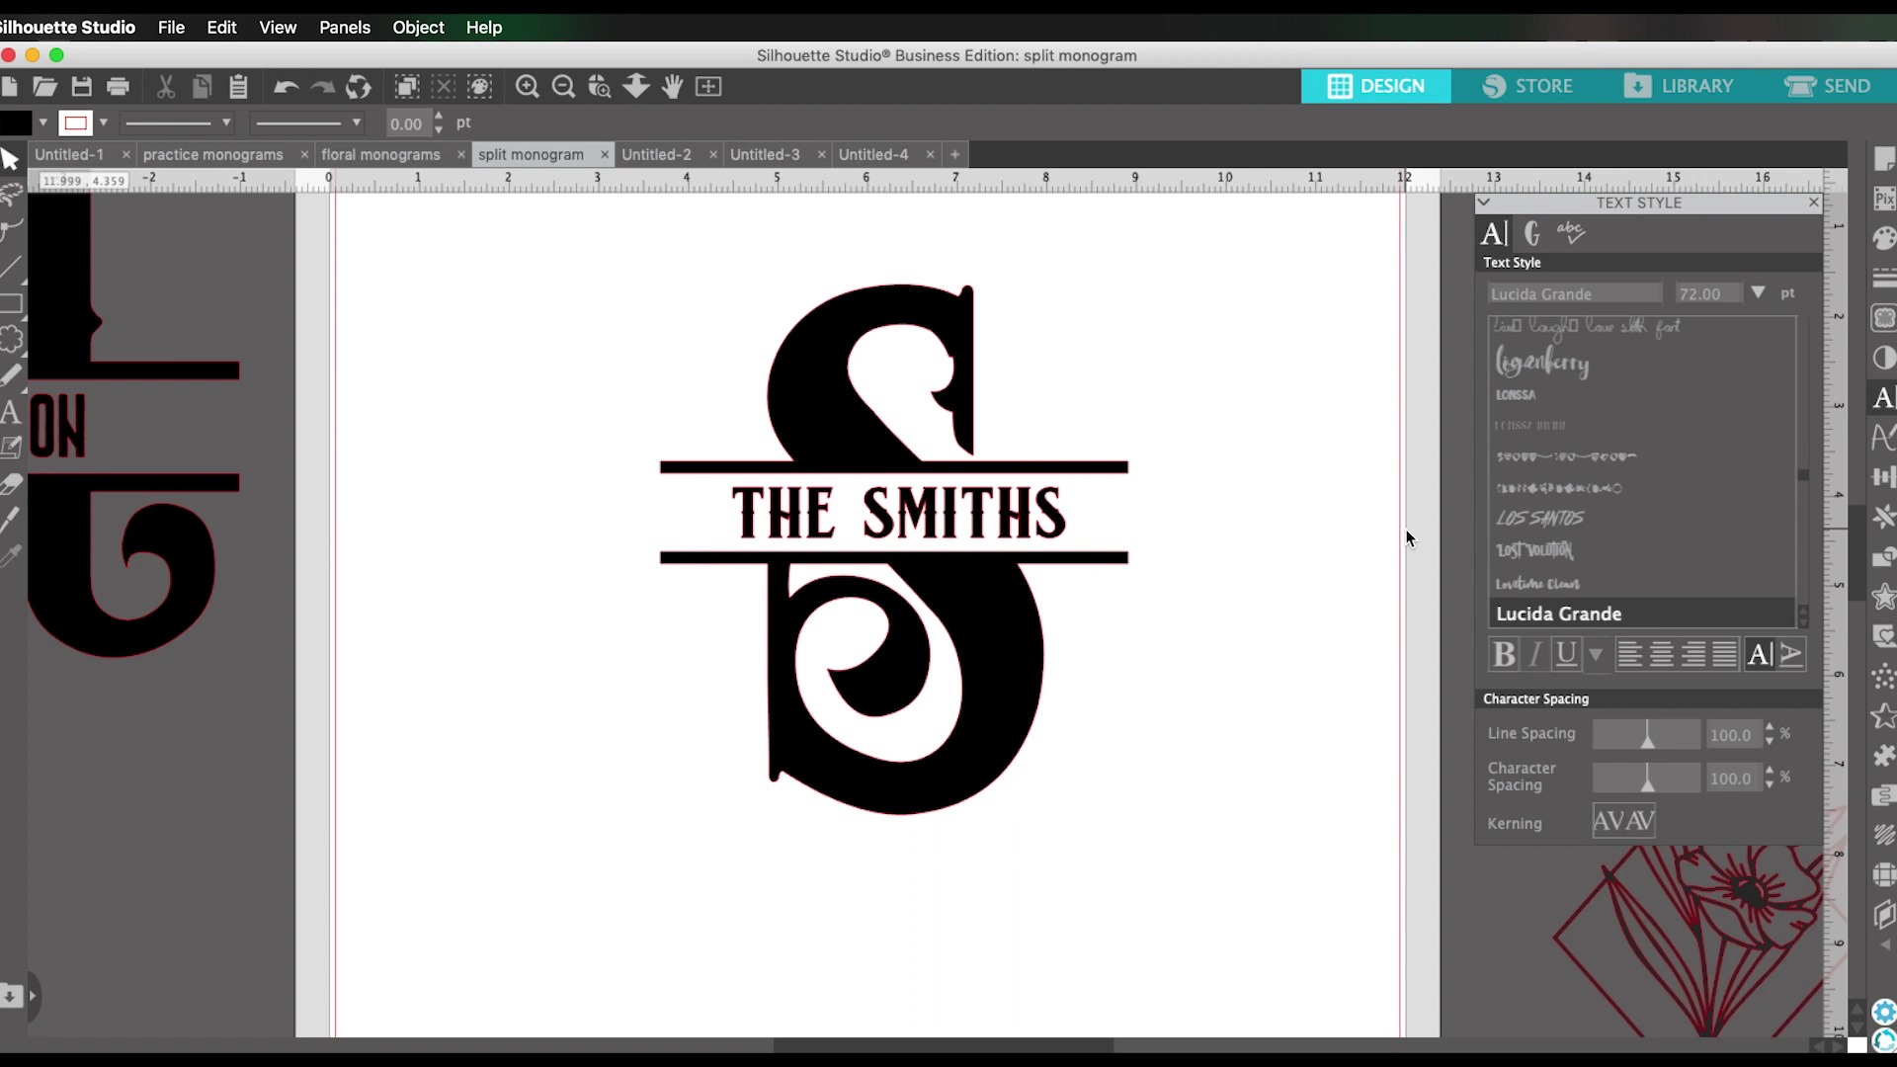
drag(1016, 643, 713, 580)
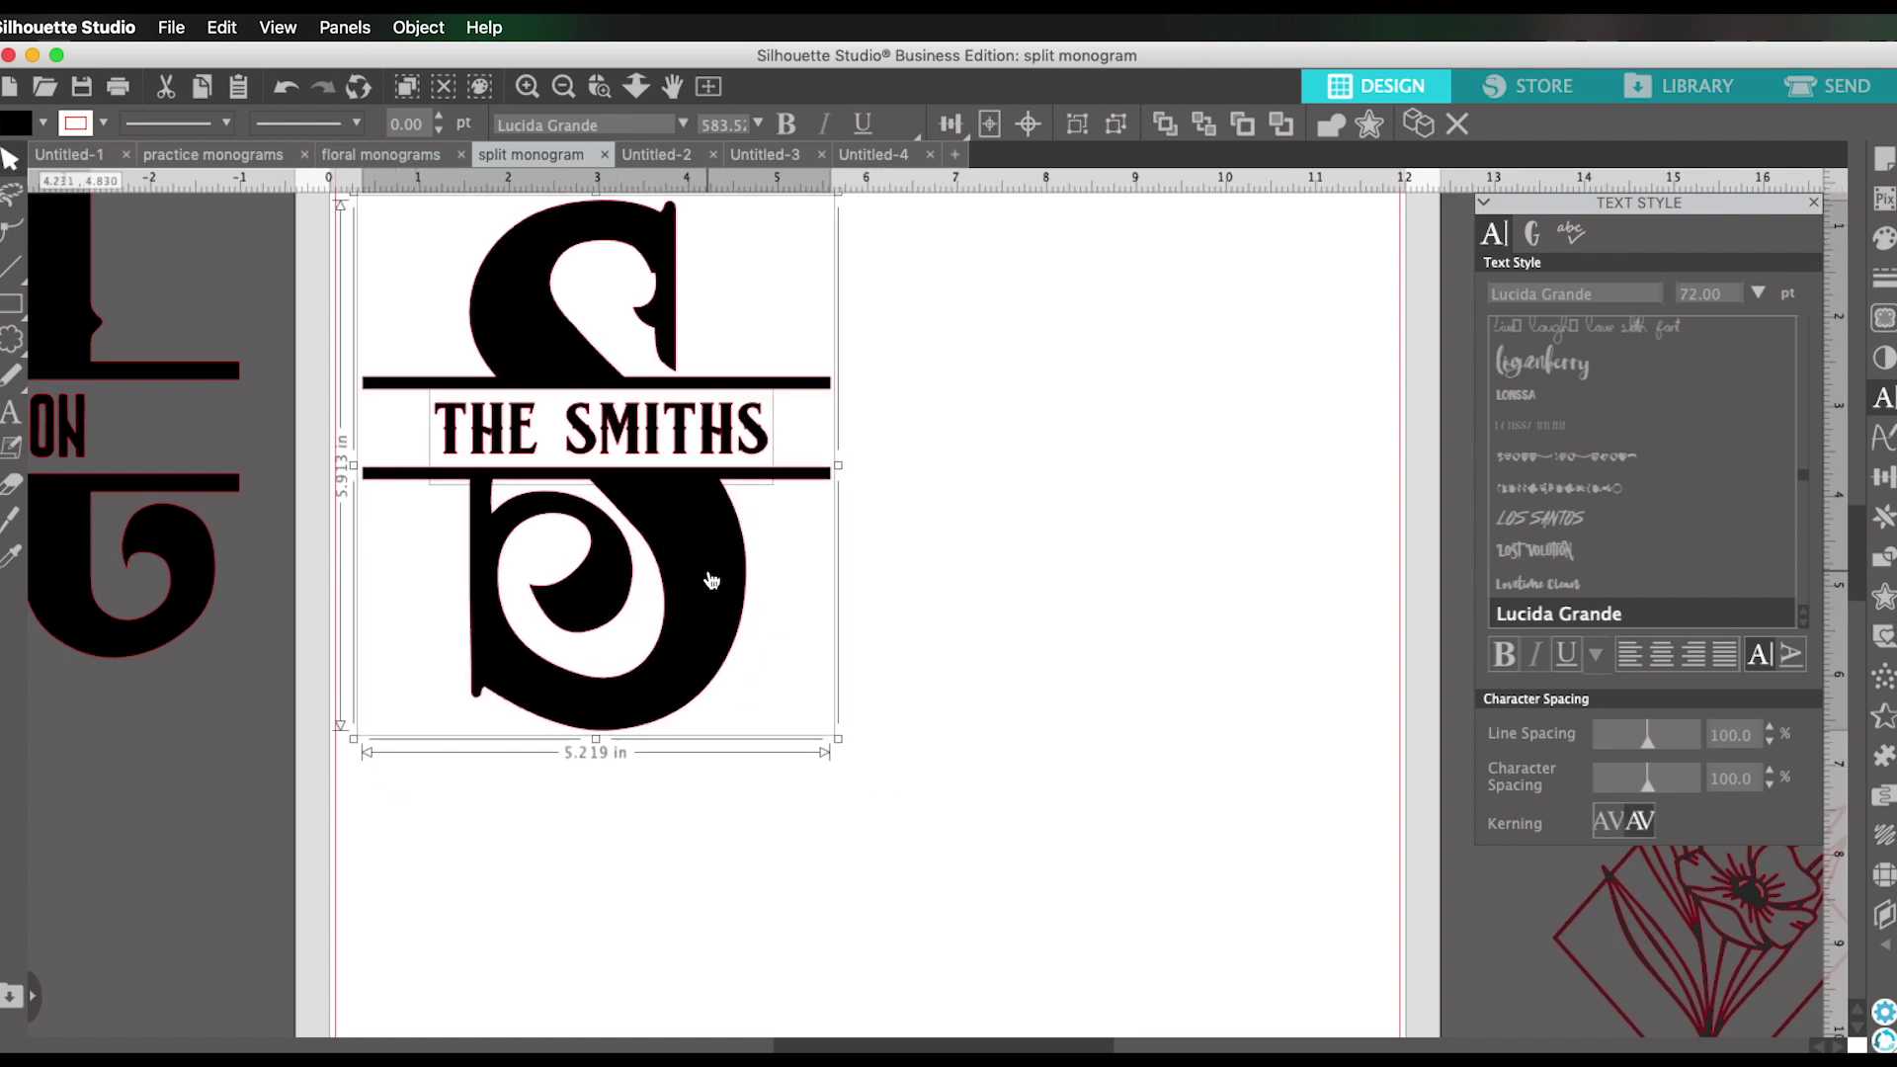
Drag the floral diamond design onto the page and scale it to about 4.42 × 6.87 in.
drag(1765, 946, 1141, 573)
drag(1248, 778, 1249, 779)
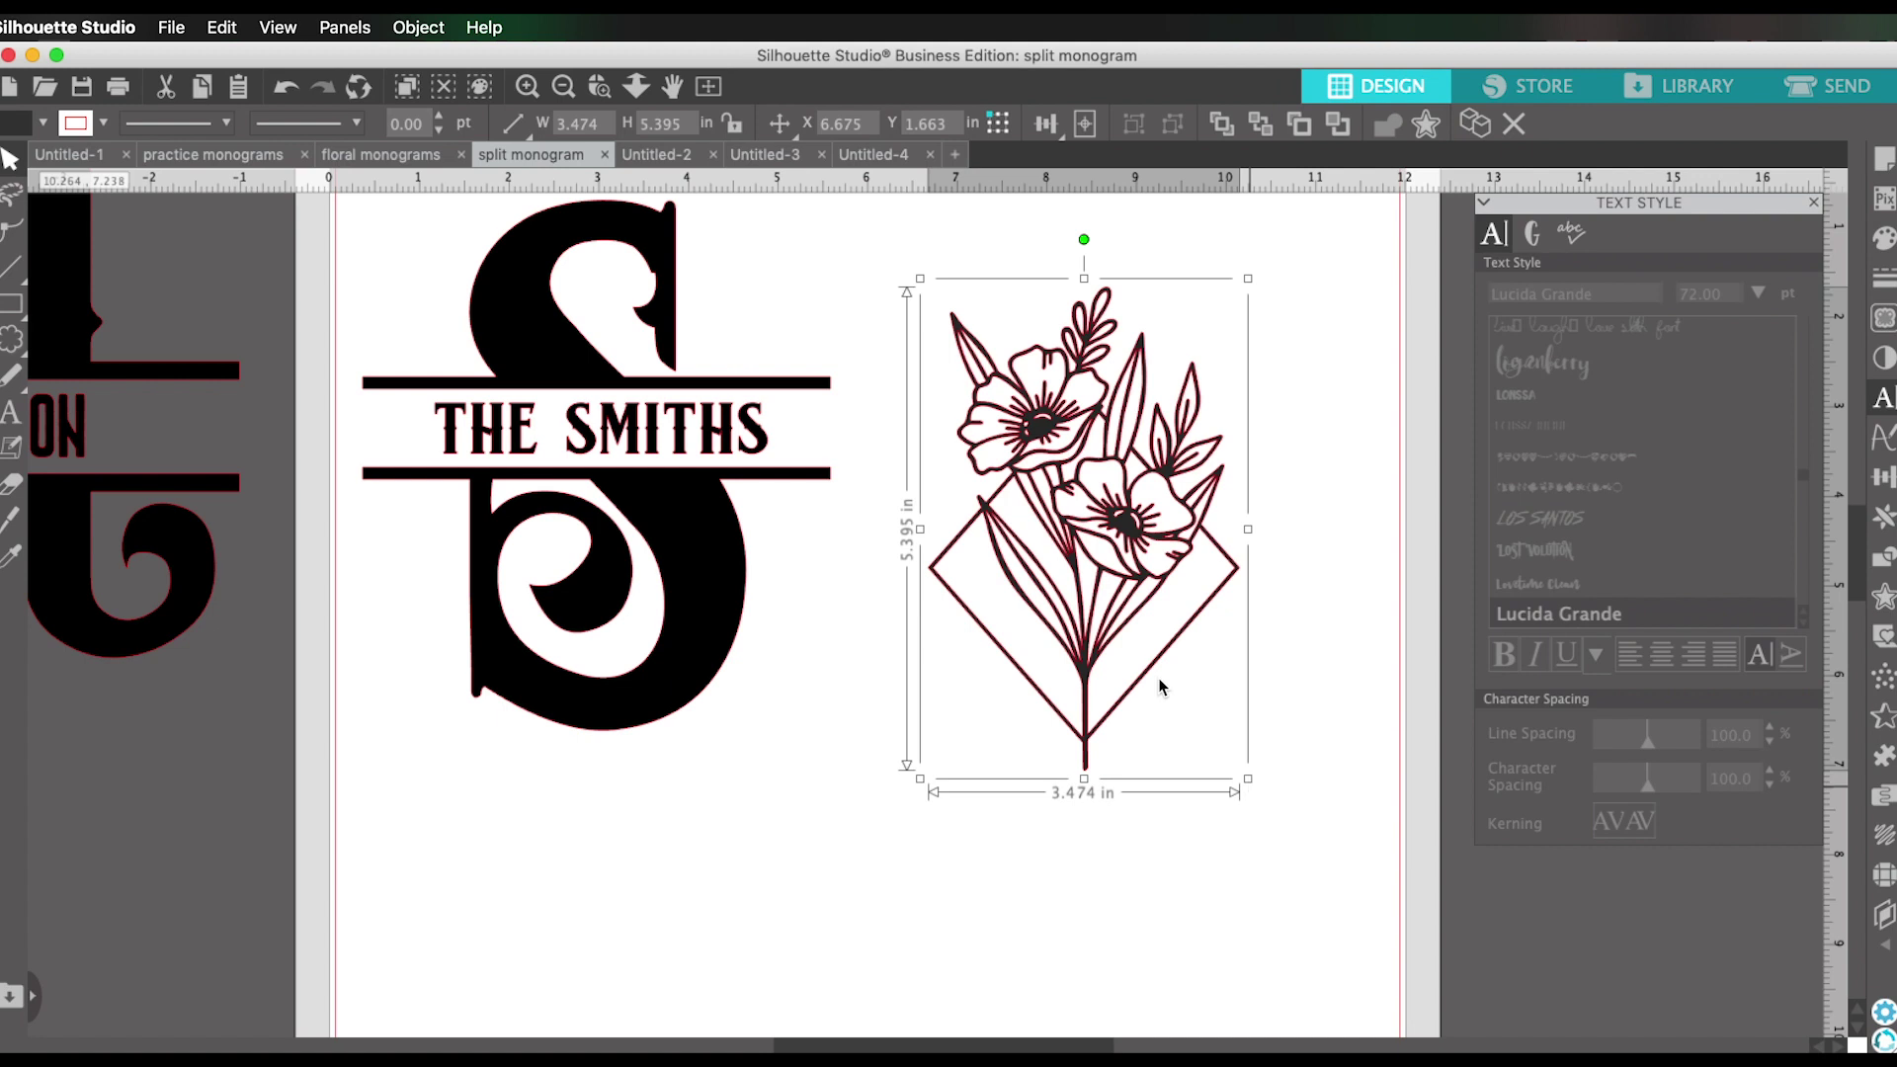
scroll(1249, 787, down, 1)
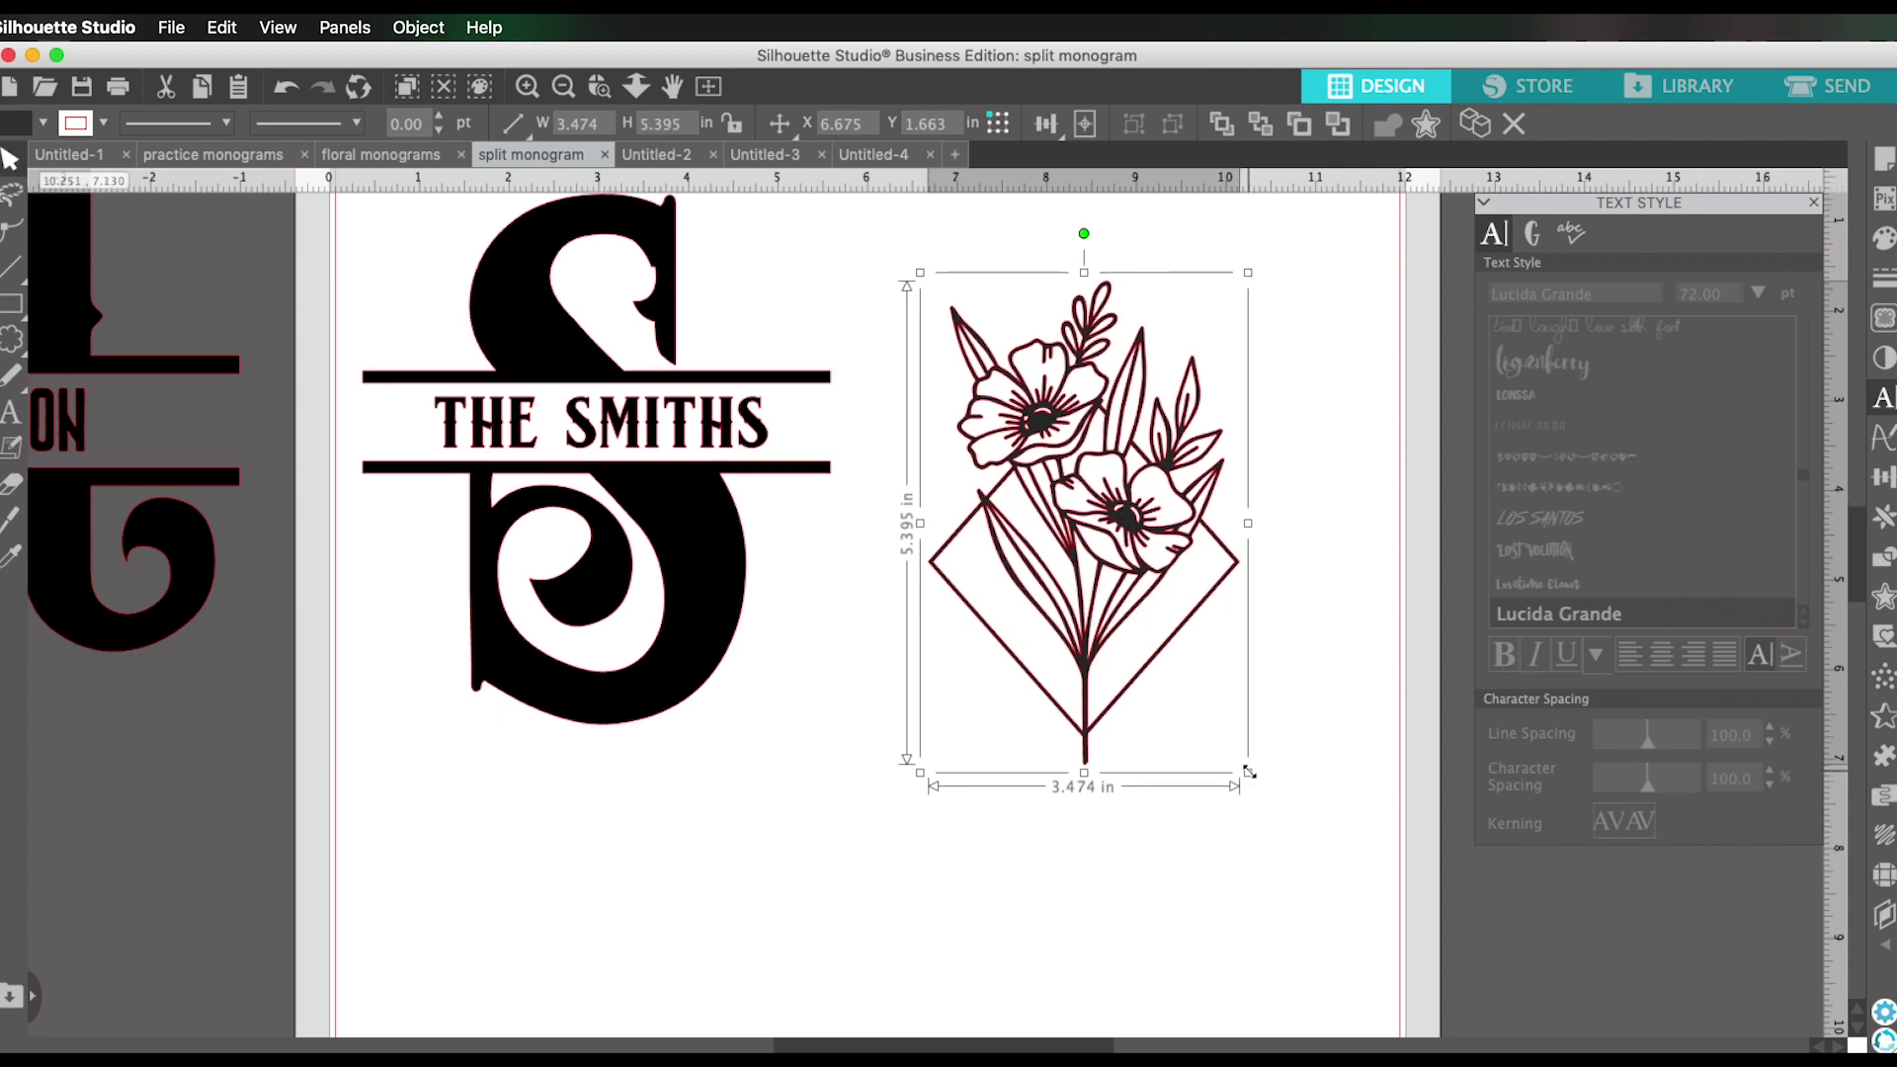
drag(1249, 772, 1338, 893)
drag(1188, 646, 1187, 603)
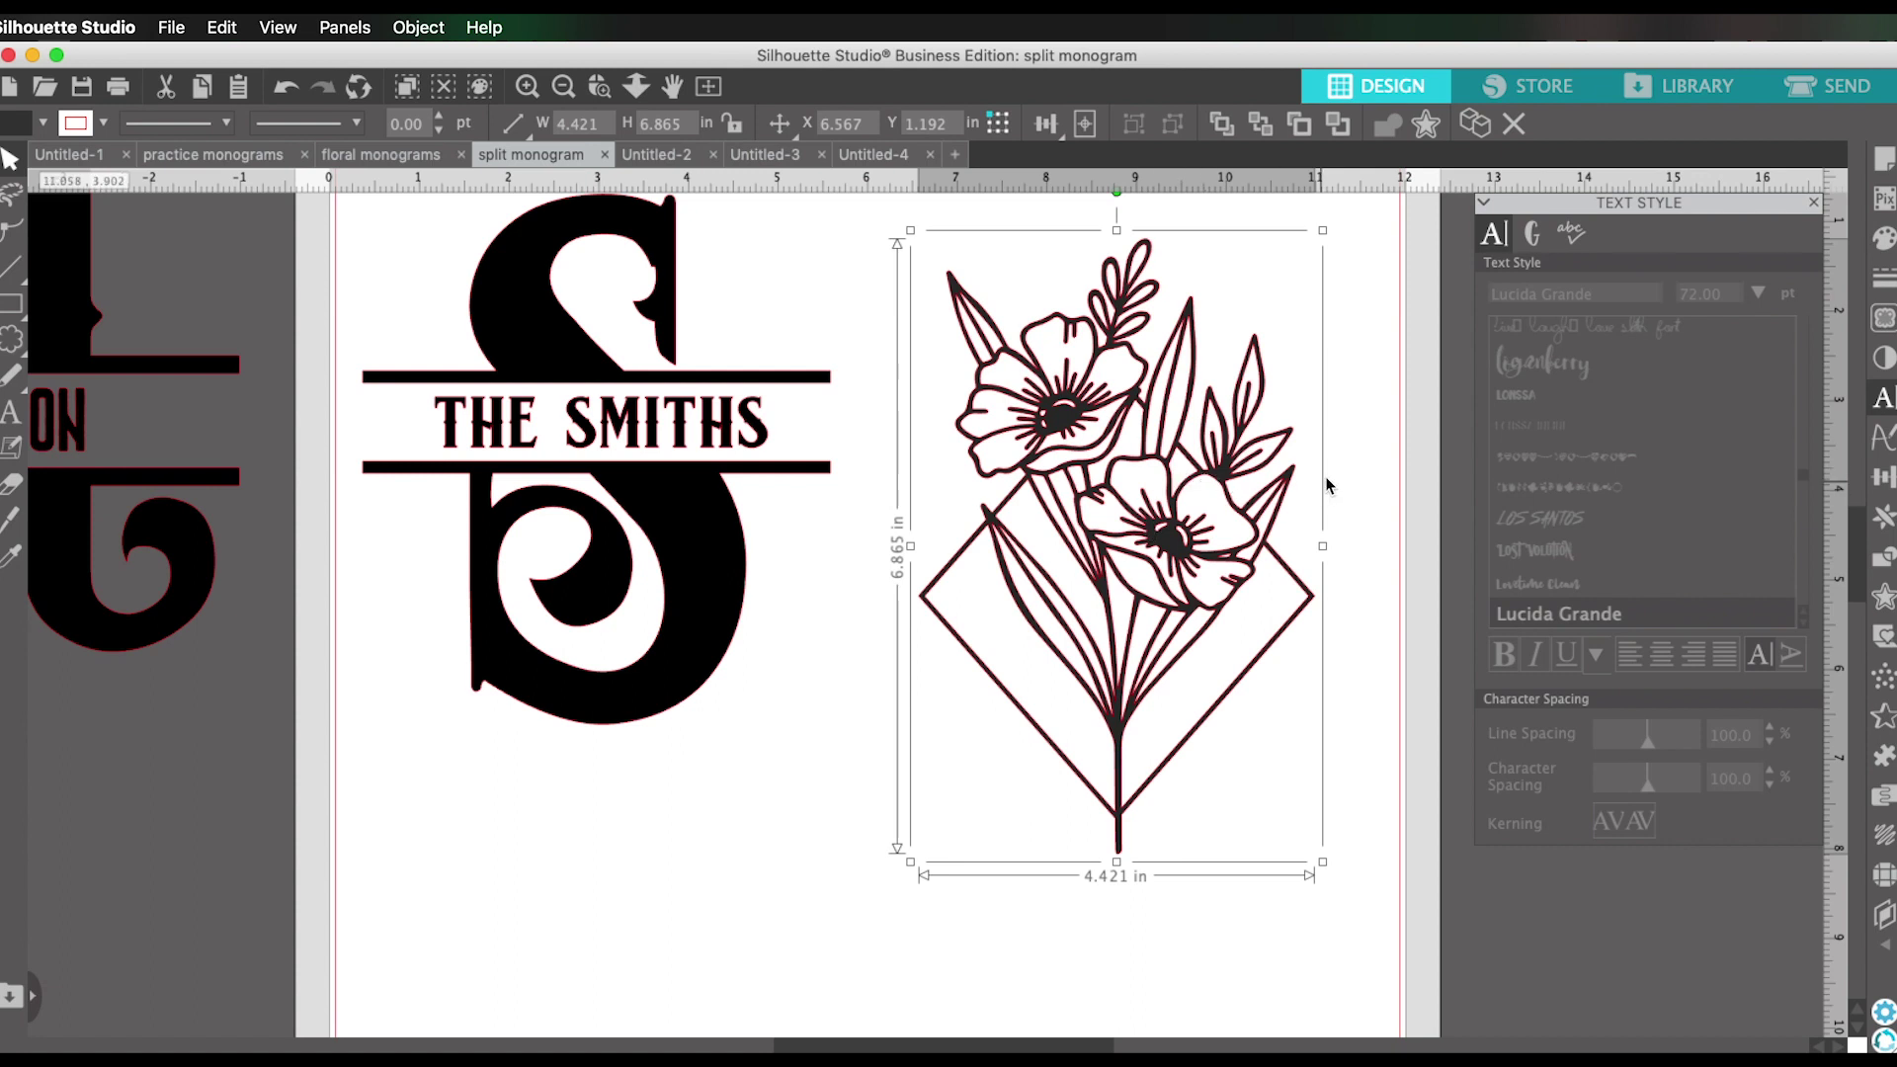
click(1354, 506)
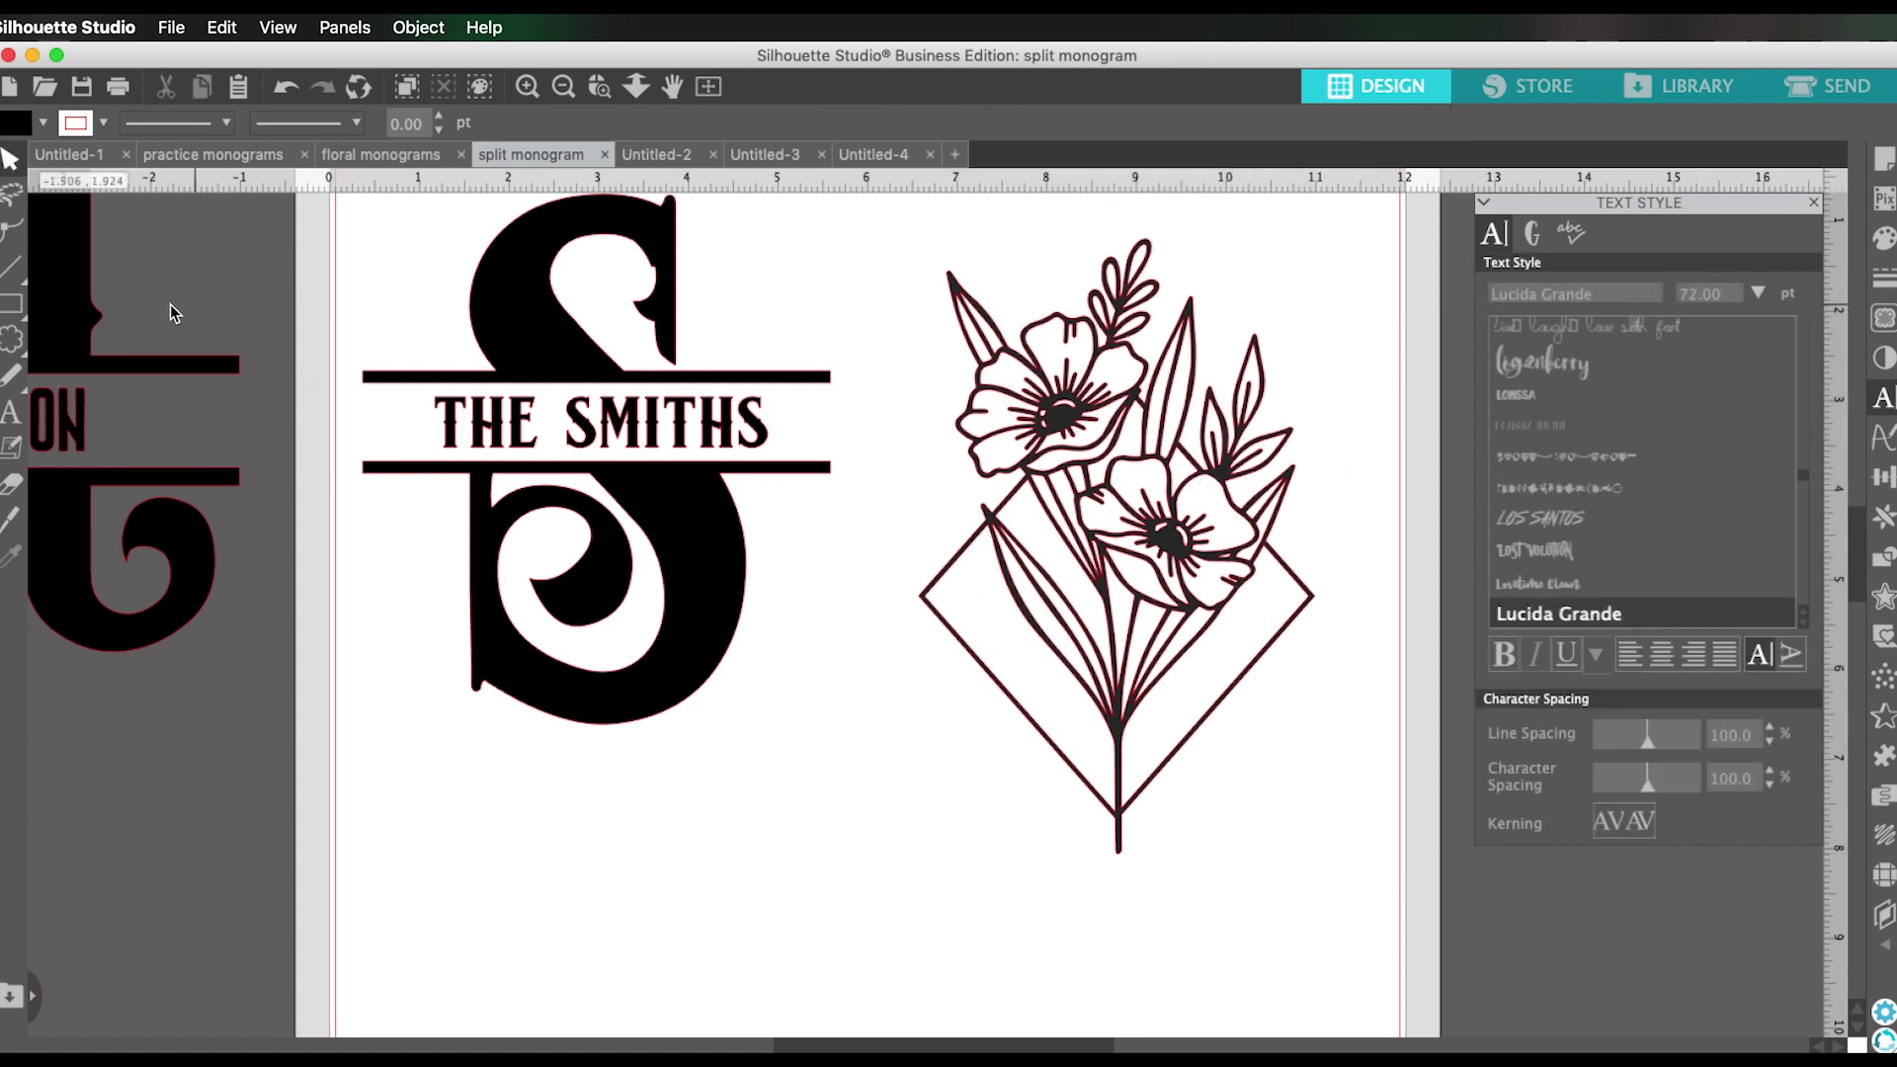
click(11, 304)
click(49, 341)
Draw a bar about 6.2 × 1.305 in across the floral design's lower stems.
drag(839, 677, 1396, 798)
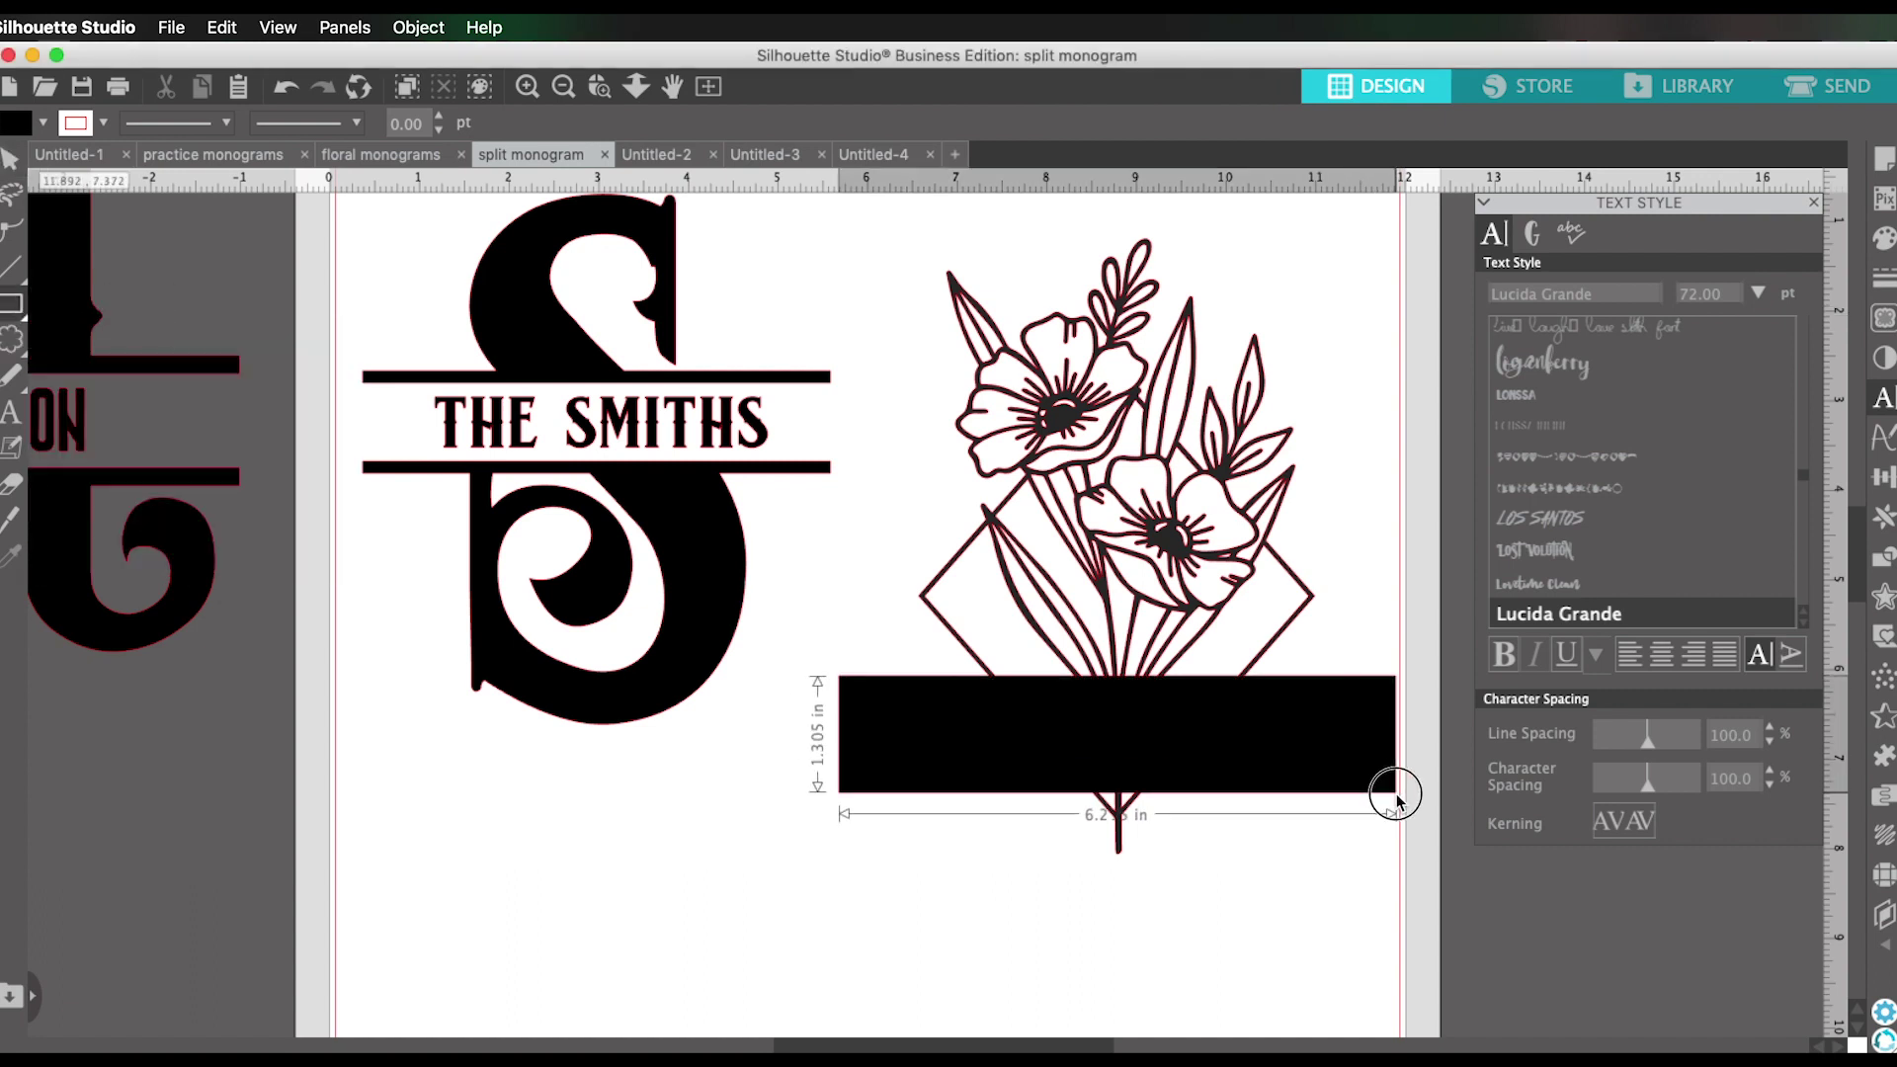